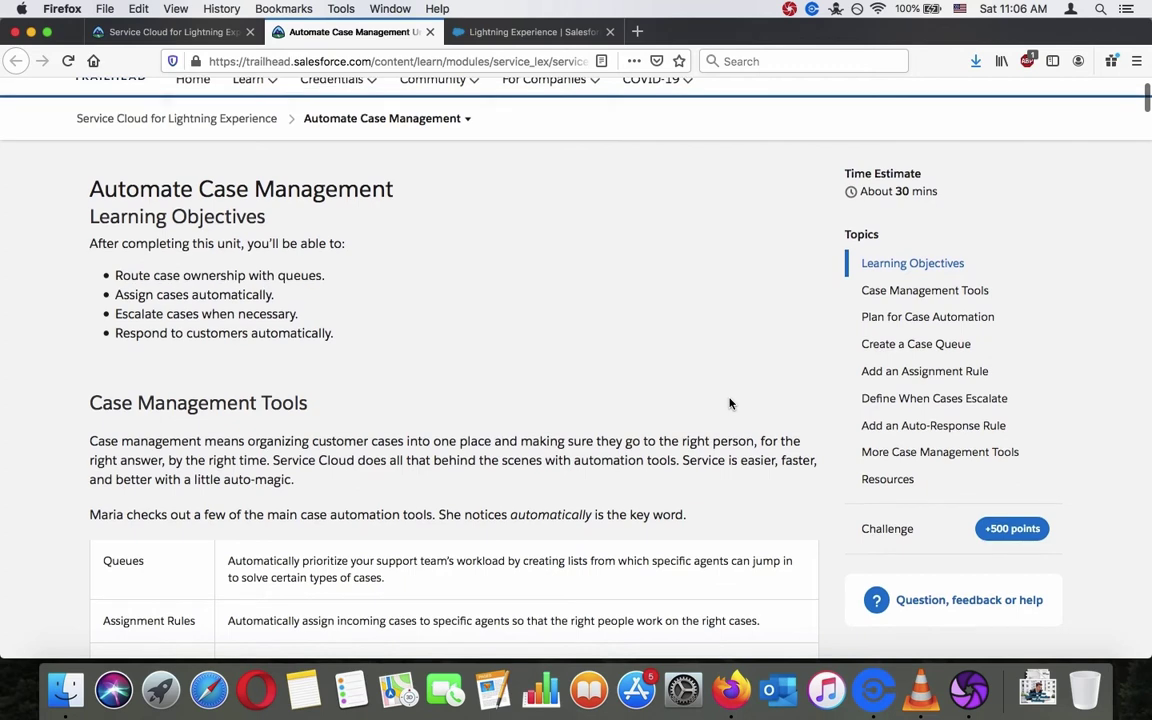
Read the Case Management Tools section, covering queues, assignment rules, escalation rules and auto-response rules.
{"action": "scroll", "coordinate": [730, 403], "scroll_direction": "down", "scroll_amount": 5}
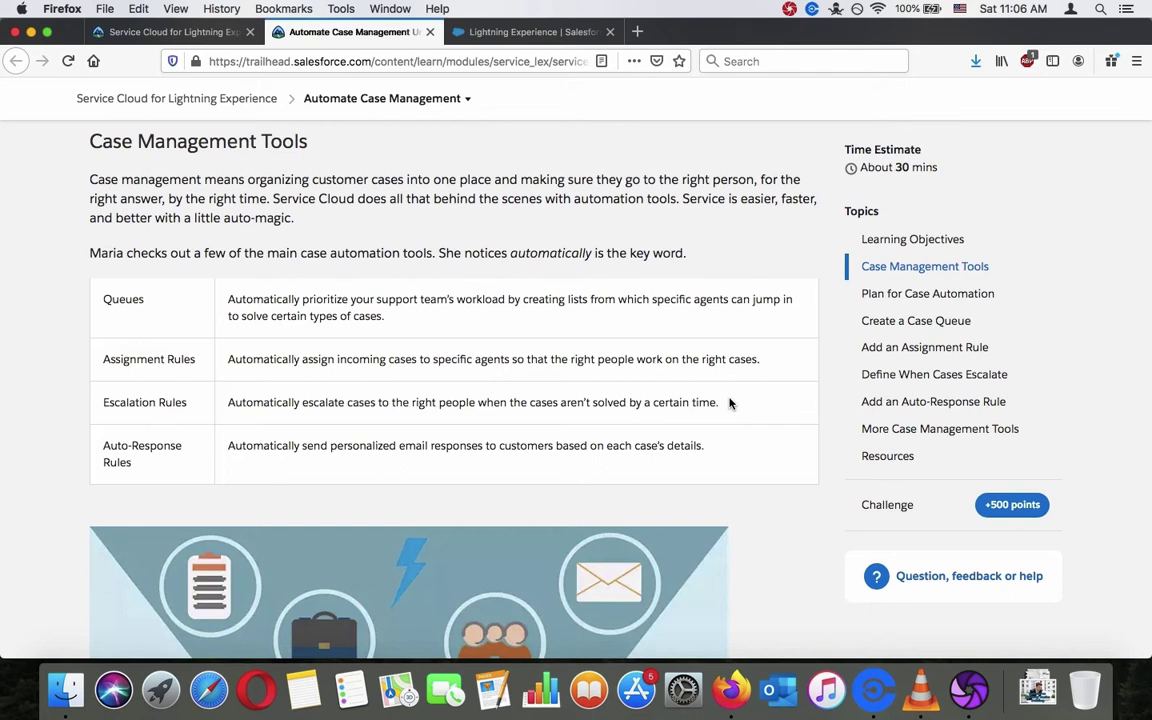
{"action": "triple_click", "coordinate": [692, 300]}
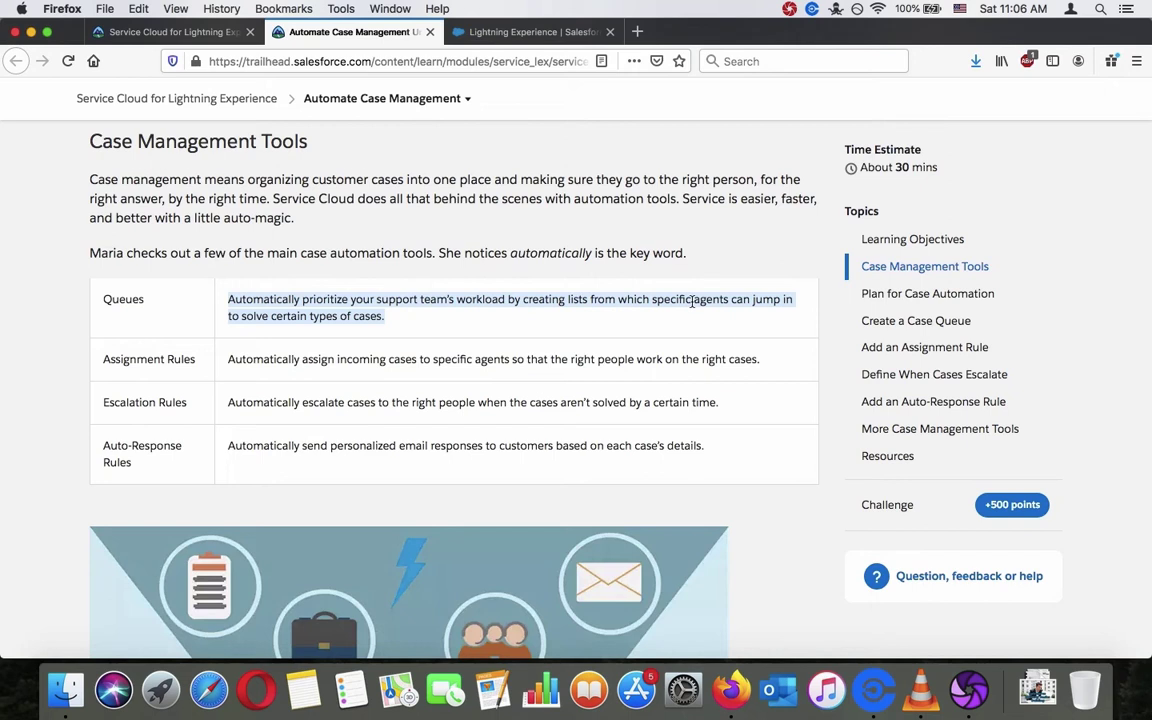
{"action": "left_click", "coordinate": [692, 302]}
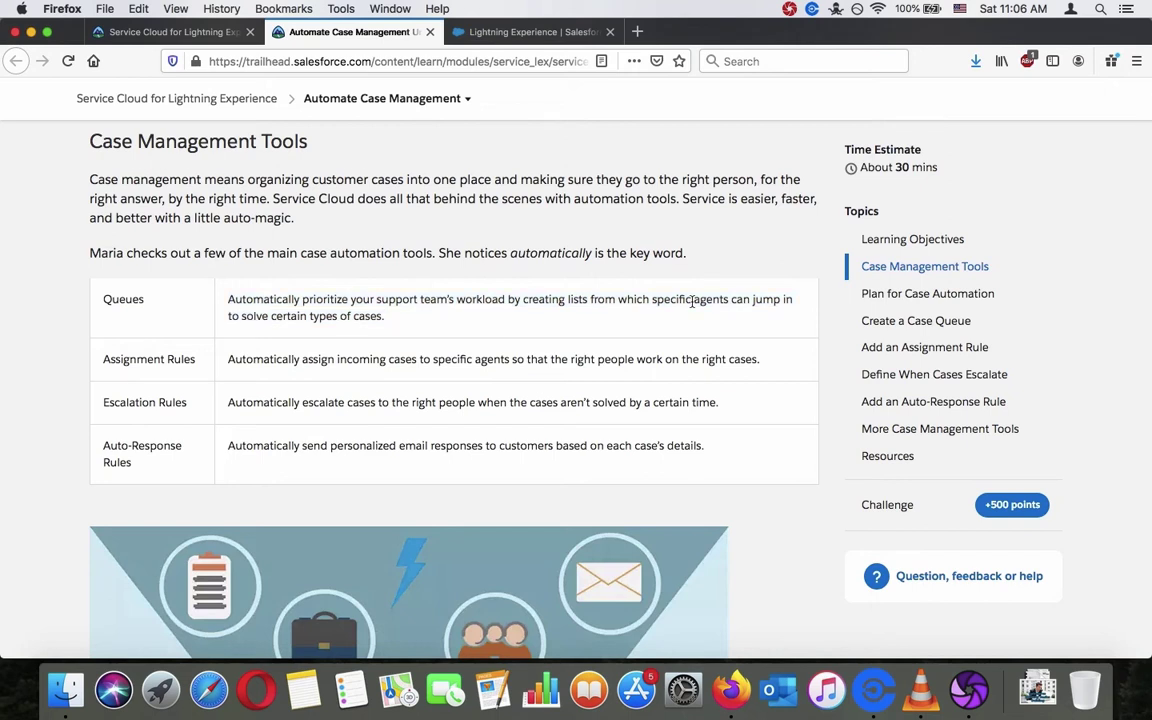
{"action": "scroll", "coordinate": [692, 302], "scroll_direction": "down", "scroll_amount": 2}
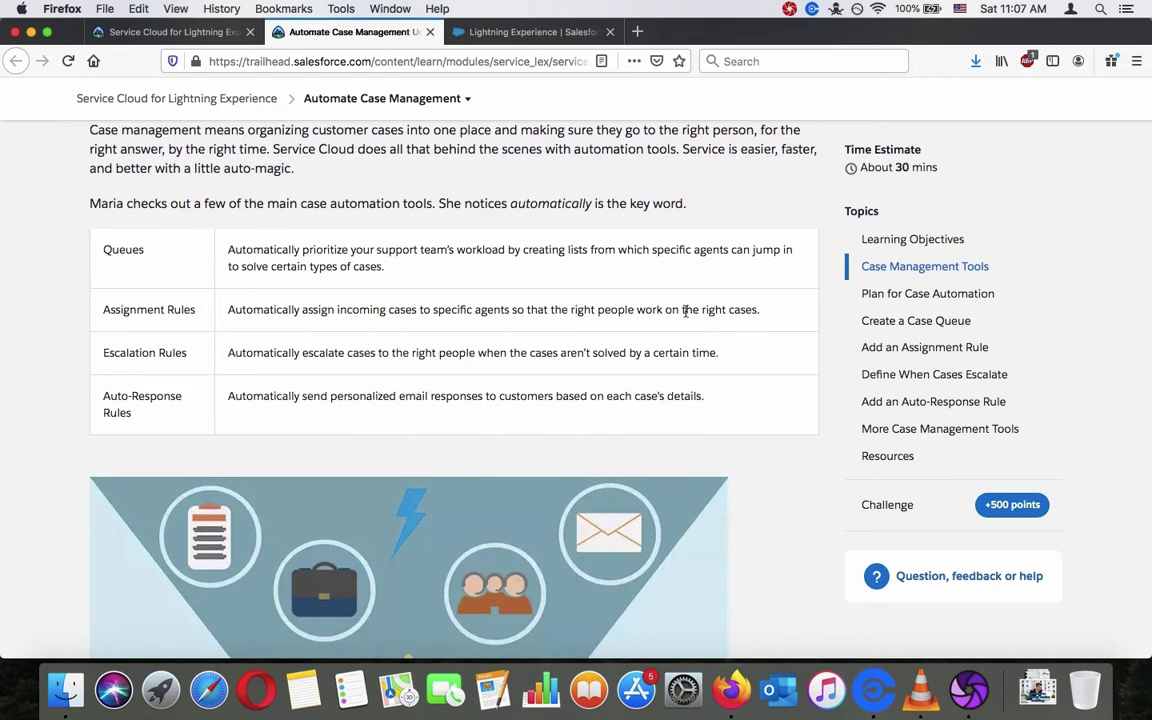
{"action": "triple_click", "coordinate": [686, 309]}
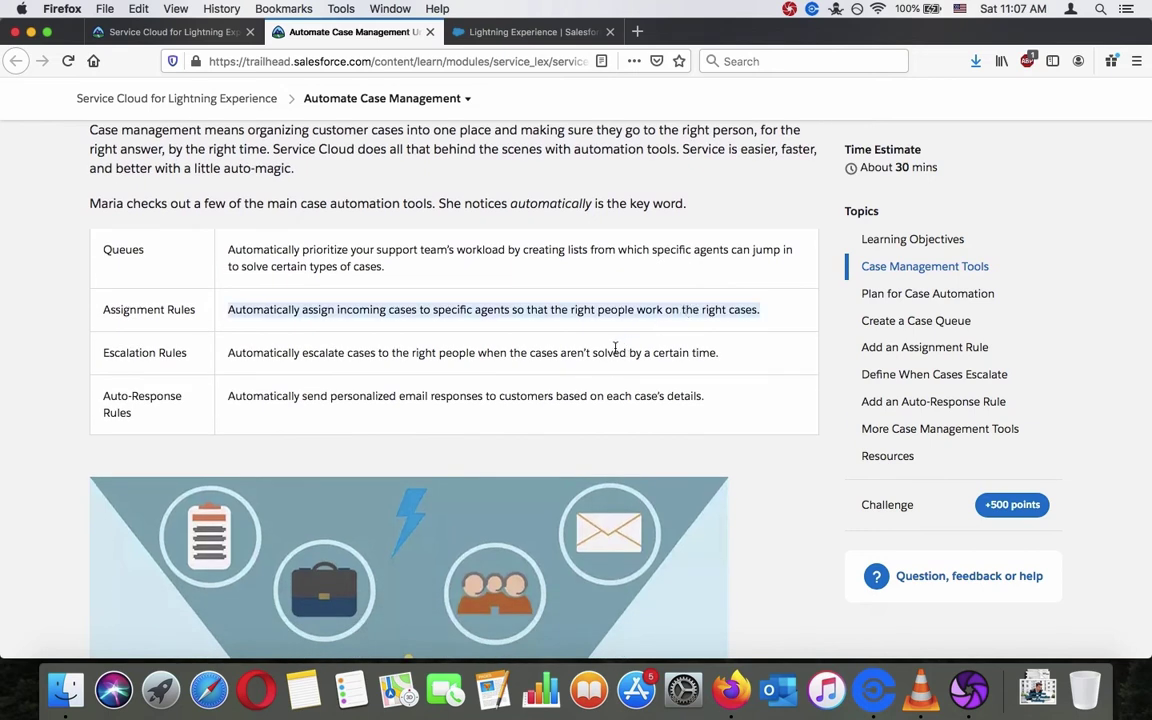
{"action": "triple_click", "coordinate": [613, 352]}
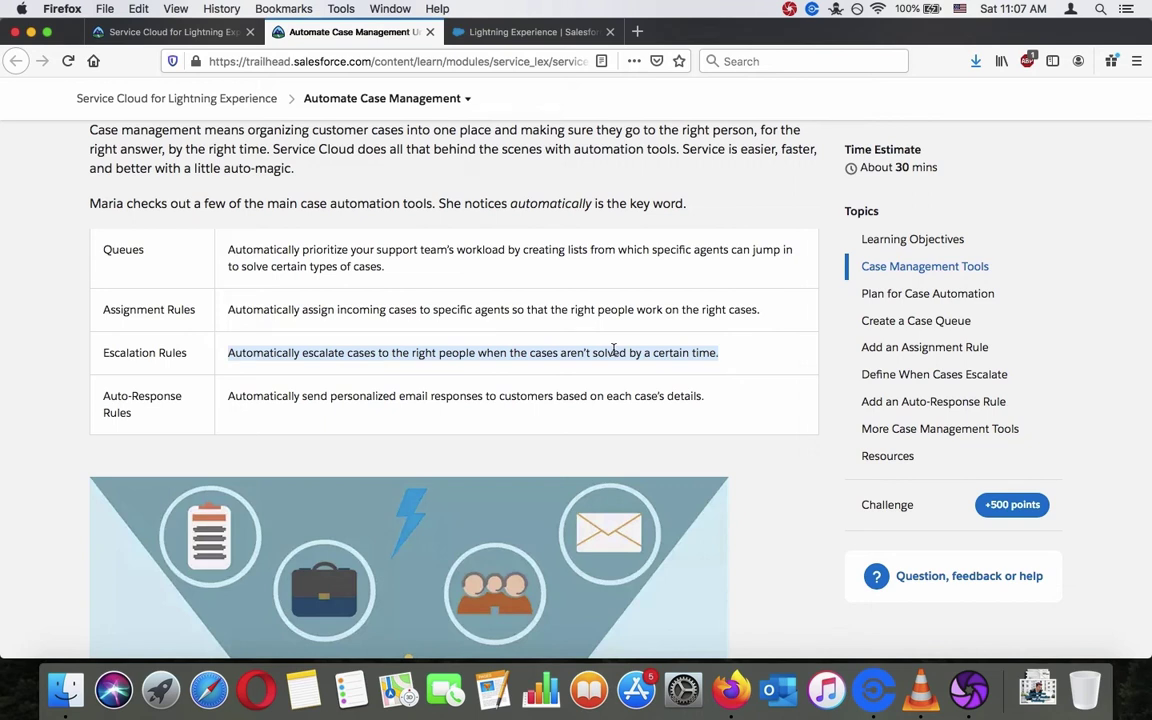
{"action": "scroll", "coordinate": [614, 352], "scroll_direction": "down", "scroll_amount": 6}
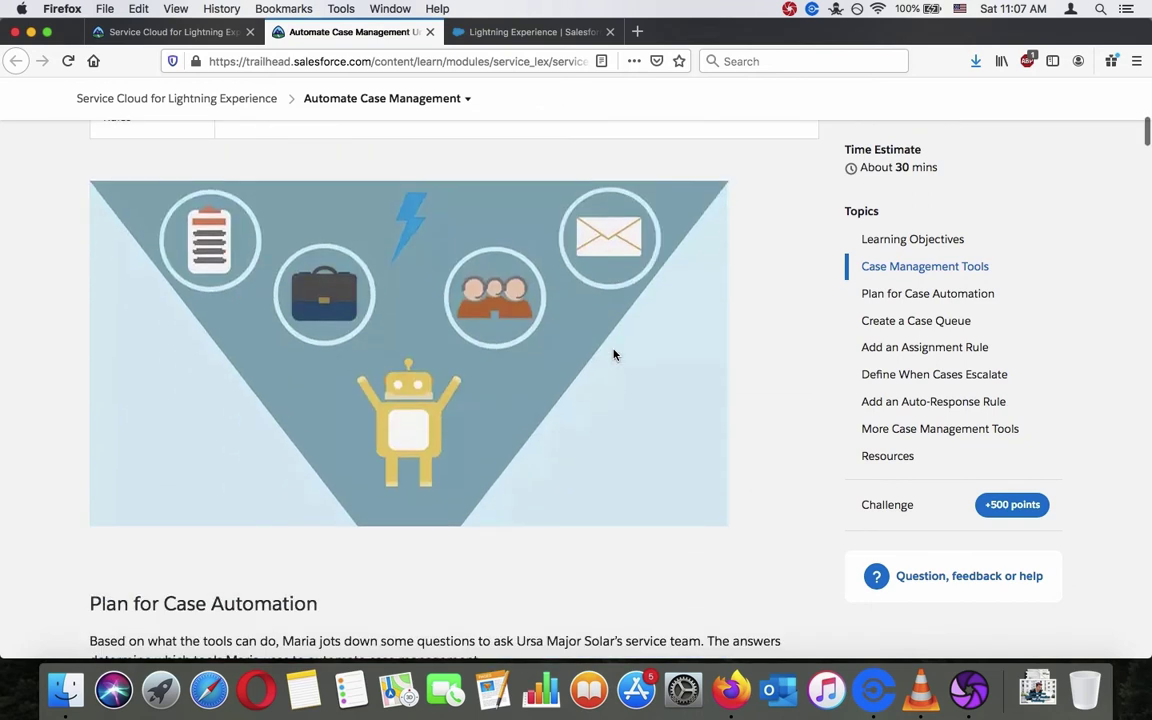
{"action": "scroll", "coordinate": [614, 354], "scroll_direction": "up", "scroll_amount": 2}
Review the Plan for Case Automation table, matching each support team question and answer to its tool.
{"action": "scroll", "coordinate": [614, 354], "scroll_direction": "down", "scroll_amount": 5}
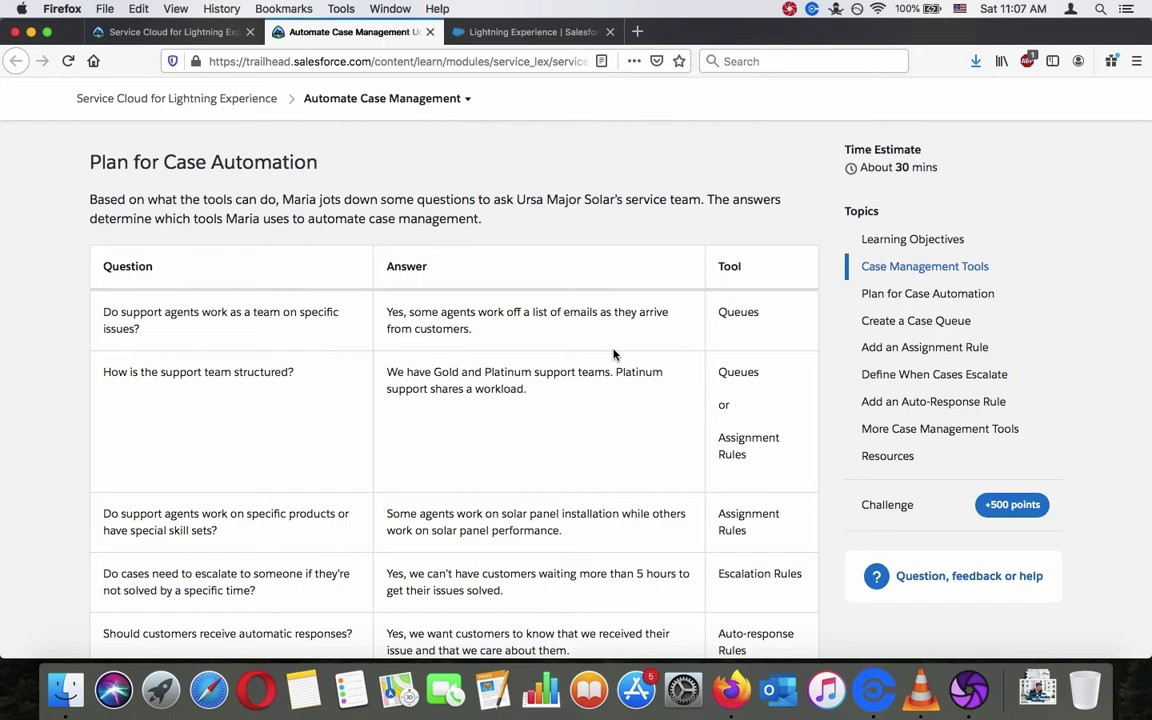
{"action": "double_click", "coordinate": [742, 313]}
{"action": "left_click", "coordinate": [742, 313]}
{"action": "double_click", "coordinate": [736, 374]}
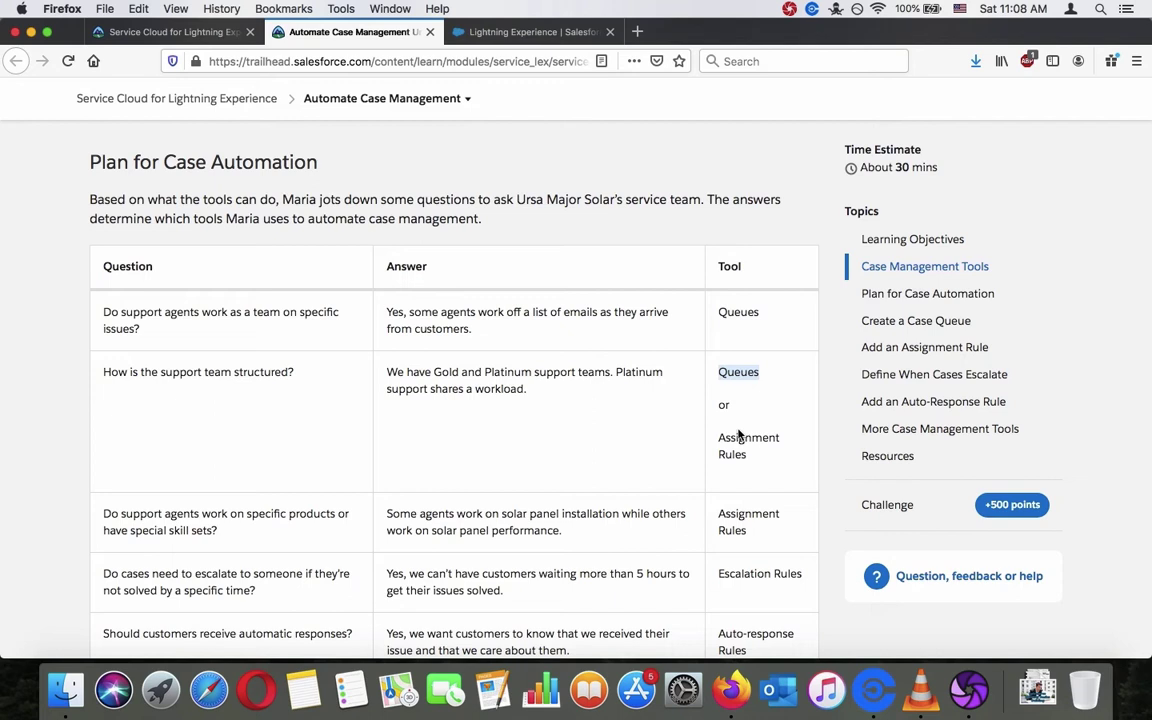
{"action": "triple_click", "coordinate": [740, 450]}
{"action": "left_click", "coordinate": [740, 451]}
{"action": "scroll", "coordinate": [740, 452], "scroll_direction": "down", "scroll_amount": 3}
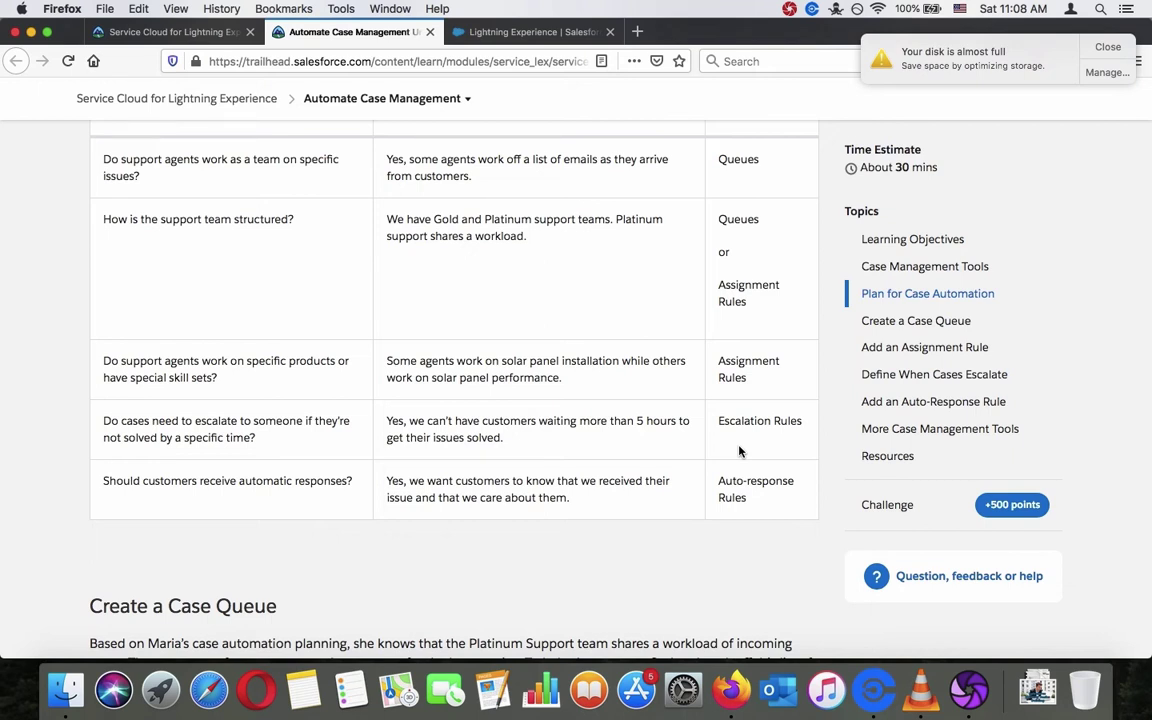
Copy the search term Queues from the first instruction in the Create a Case Queue section.
{"action": "scroll", "coordinate": [739, 451], "scroll_direction": "down", "scroll_amount": 9}
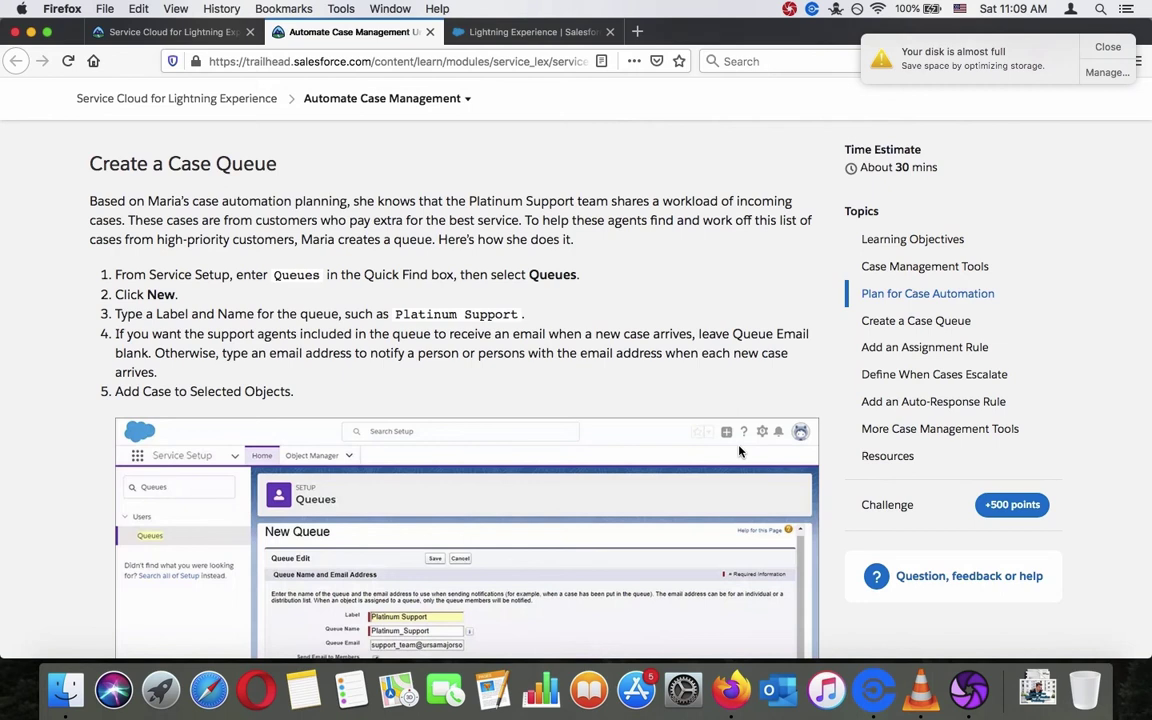
{"action": "triple_click", "coordinate": [461, 273]}
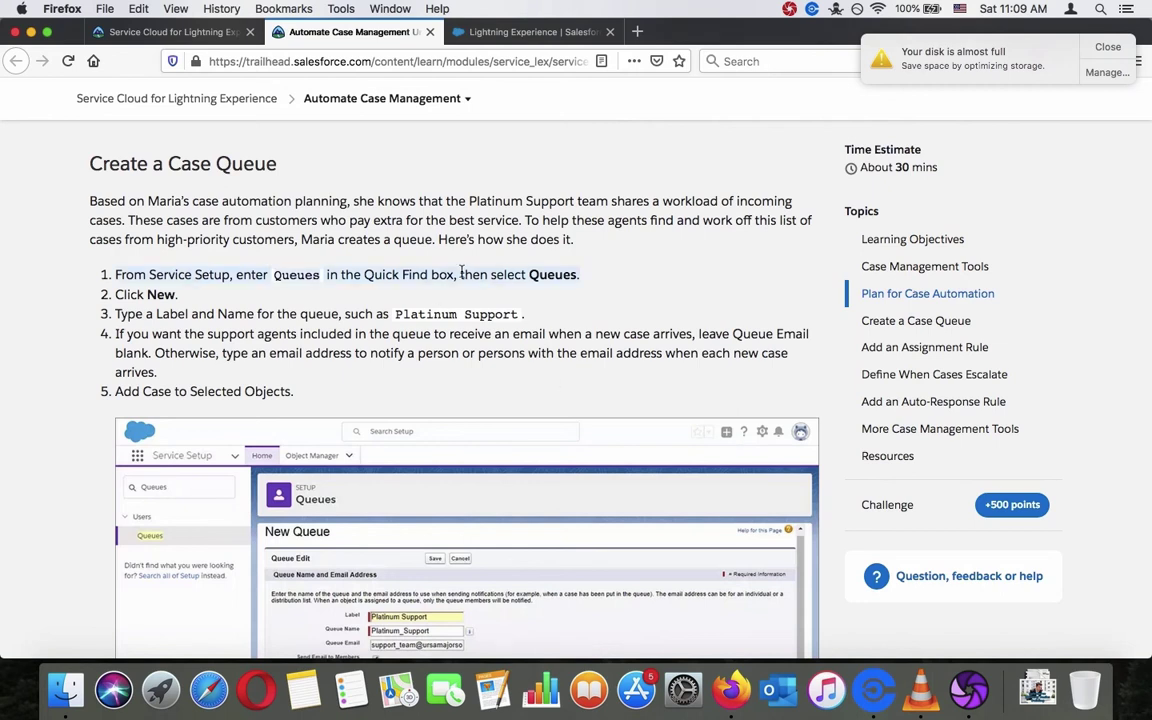
{"action": "left_click", "coordinate": [300, 274]}
{"action": "double_click", "coordinate": [297, 274]}
{"action": "right_click", "coordinate": [307, 274]}
{"action": "left_click", "coordinate": [322, 288]}
Open Service Setup from the Trailhead Playground, checking it against the Create a Case Queue instructions.
{"action": "left_click", "coordinate": [492, 32]}
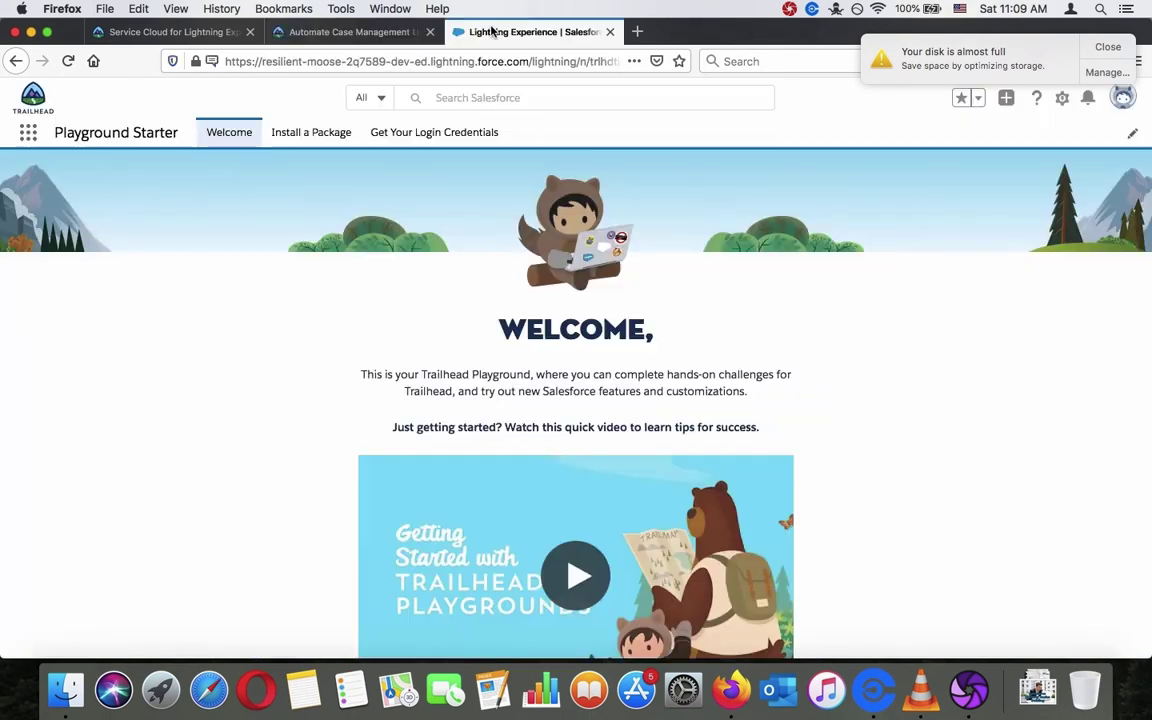
{"action": "left_click", "coordinate": [387, 34]}
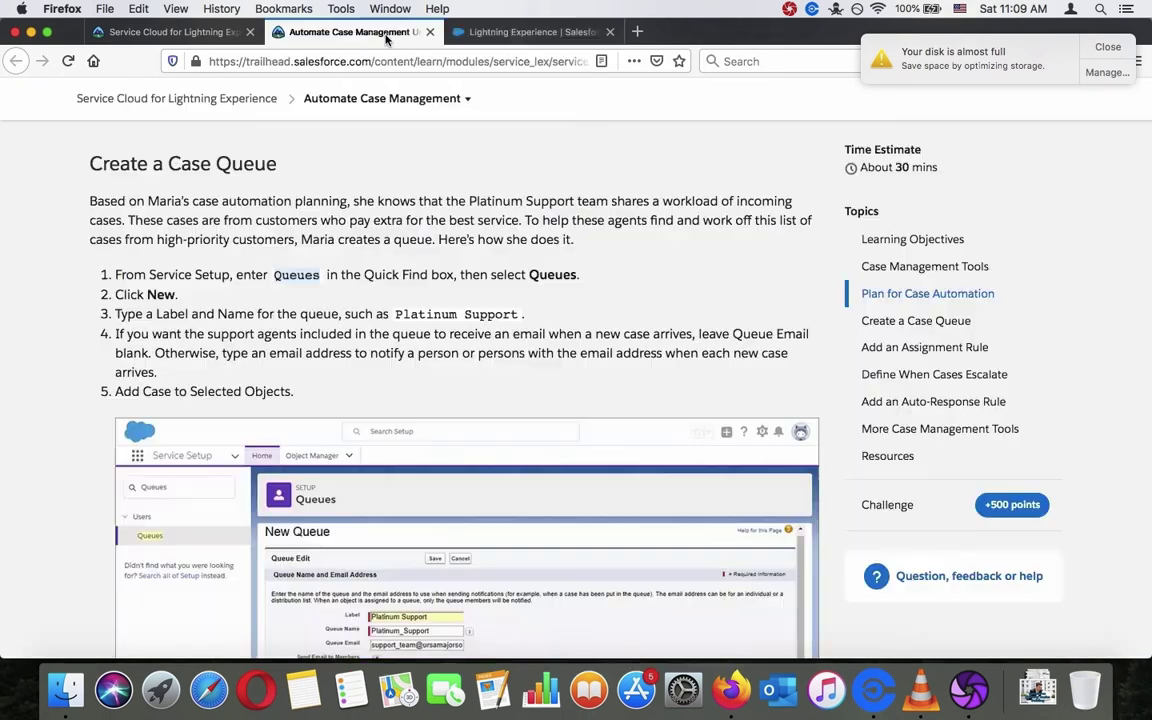
{"action": "left_click", "coordinate": [530, 32]}
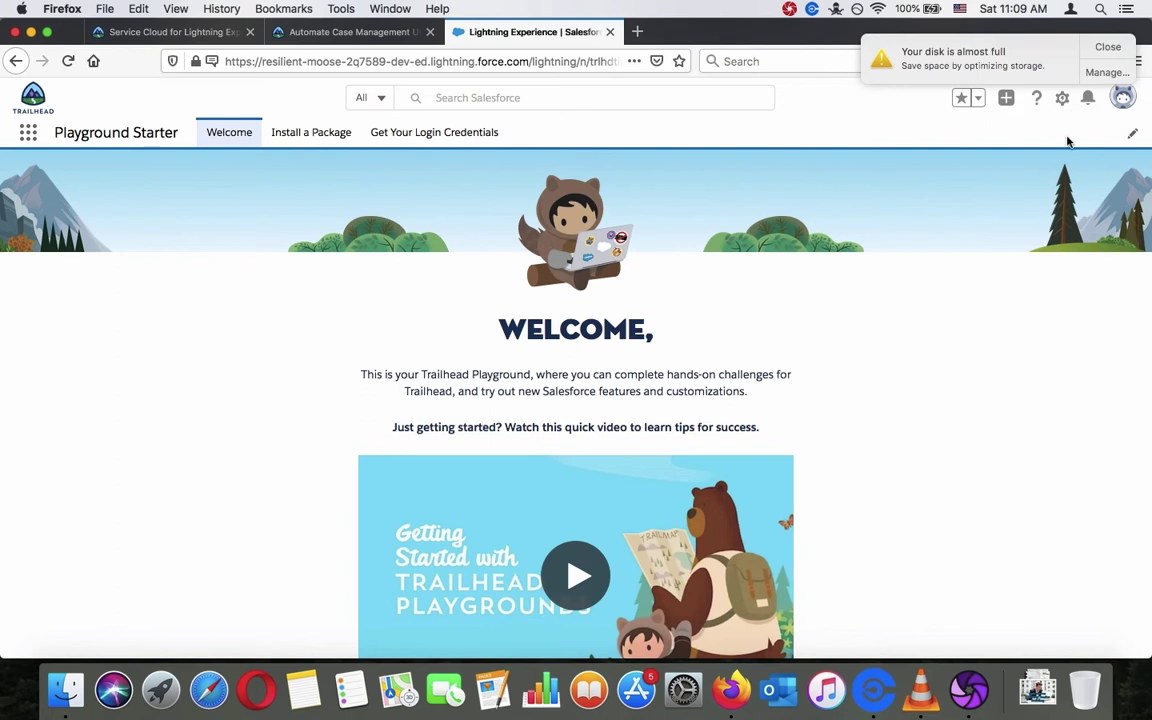
{"action": "left_click", "coordinate": [1062, 99]}
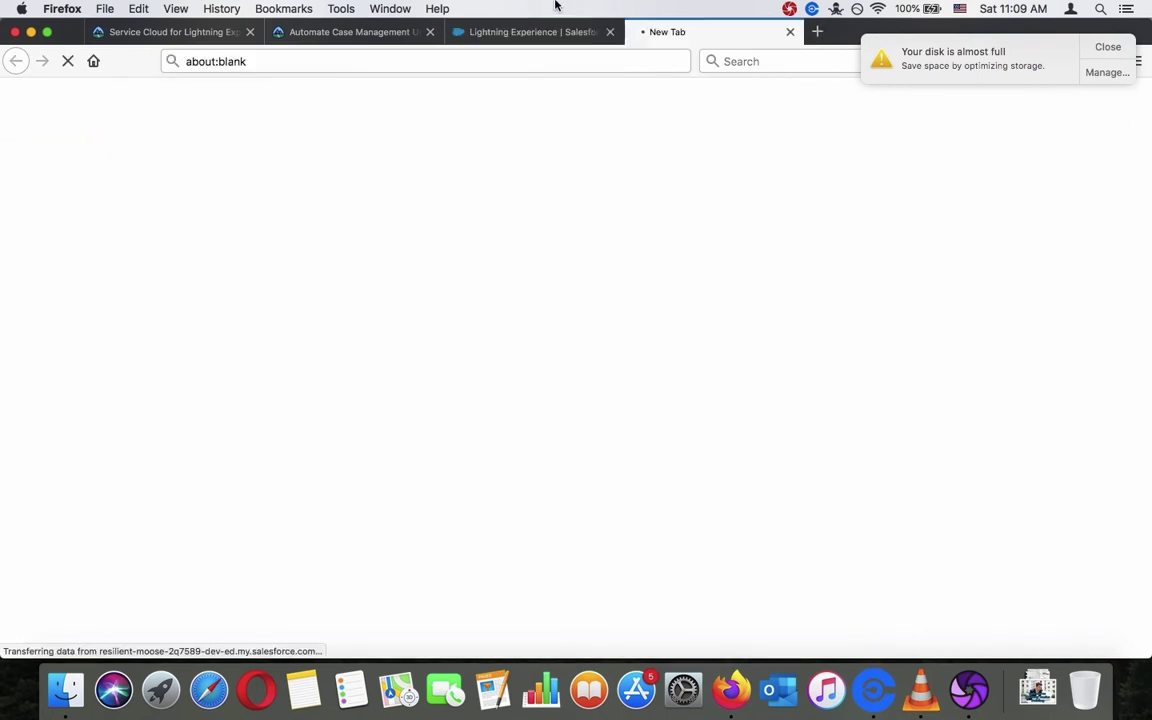
{"action": "left_click", "coordinate": [343, 32]}
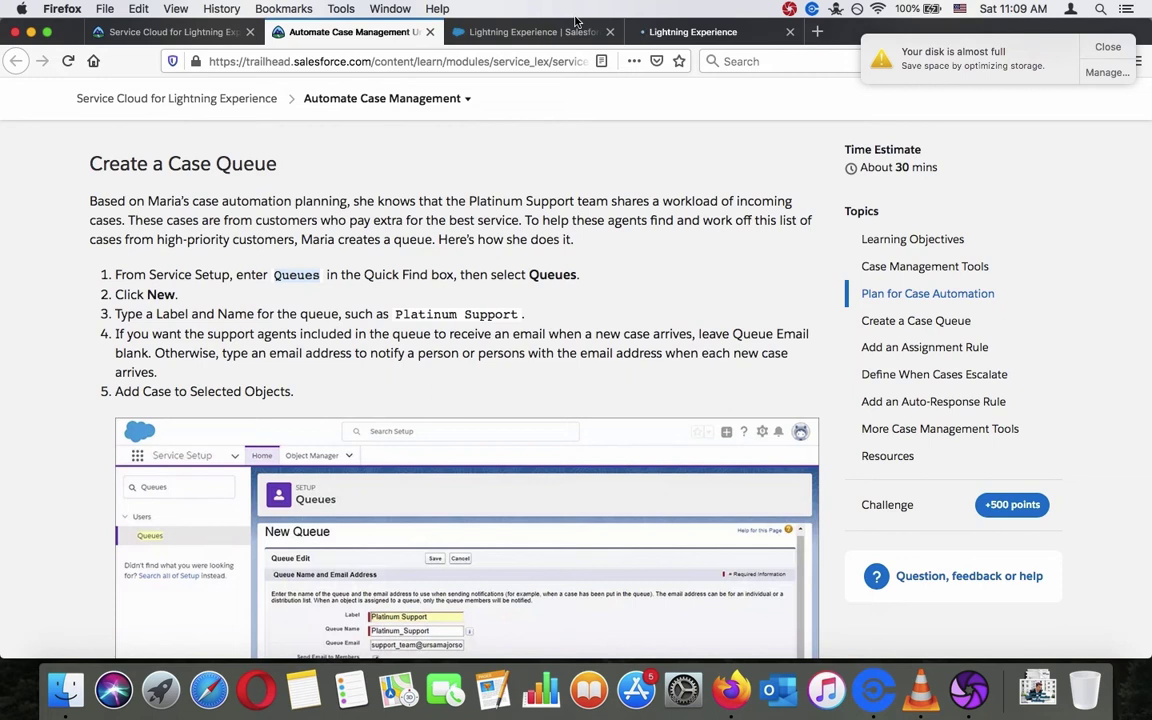
{"action": "left_click", "coordinate": [650, 33]}
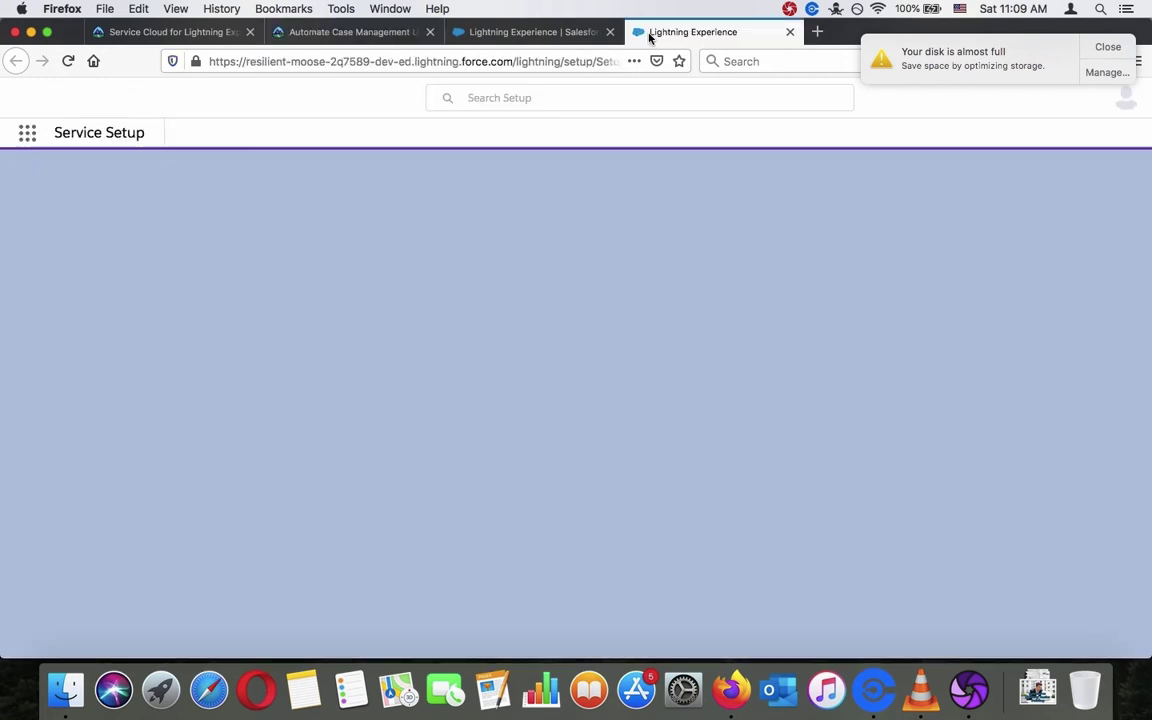
{"action": "left_click", "coordinate": [362, 36]}
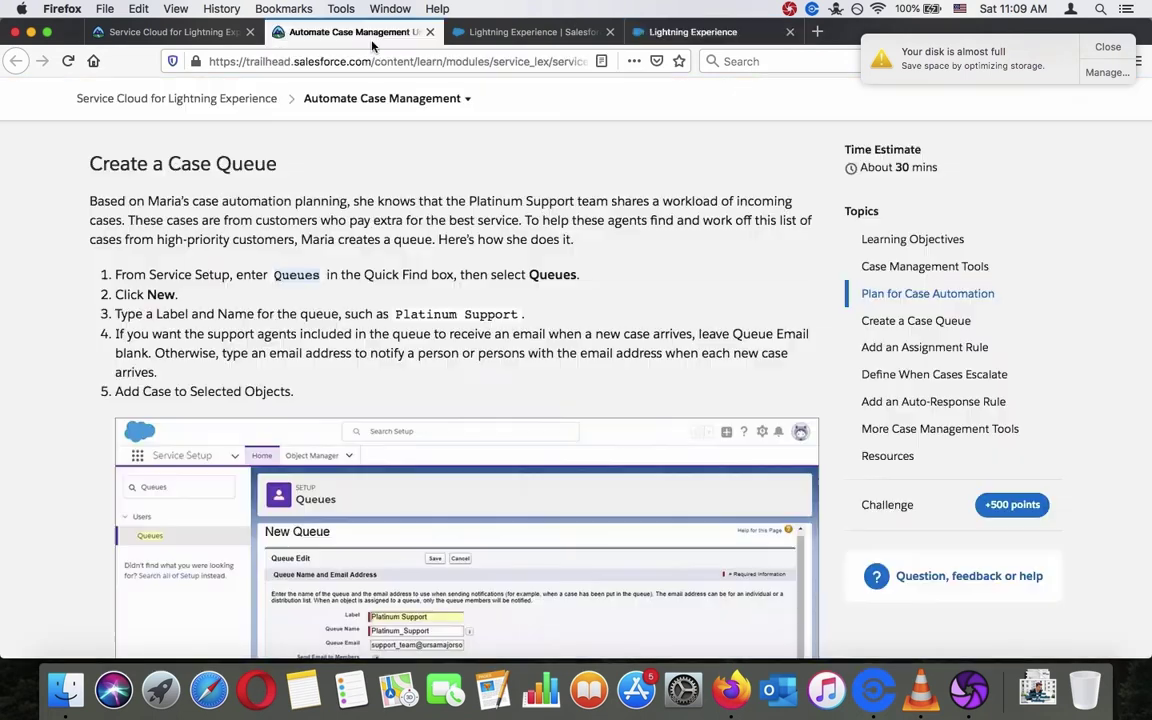
{"action": "left_click", "coordinate": [679, 33]}
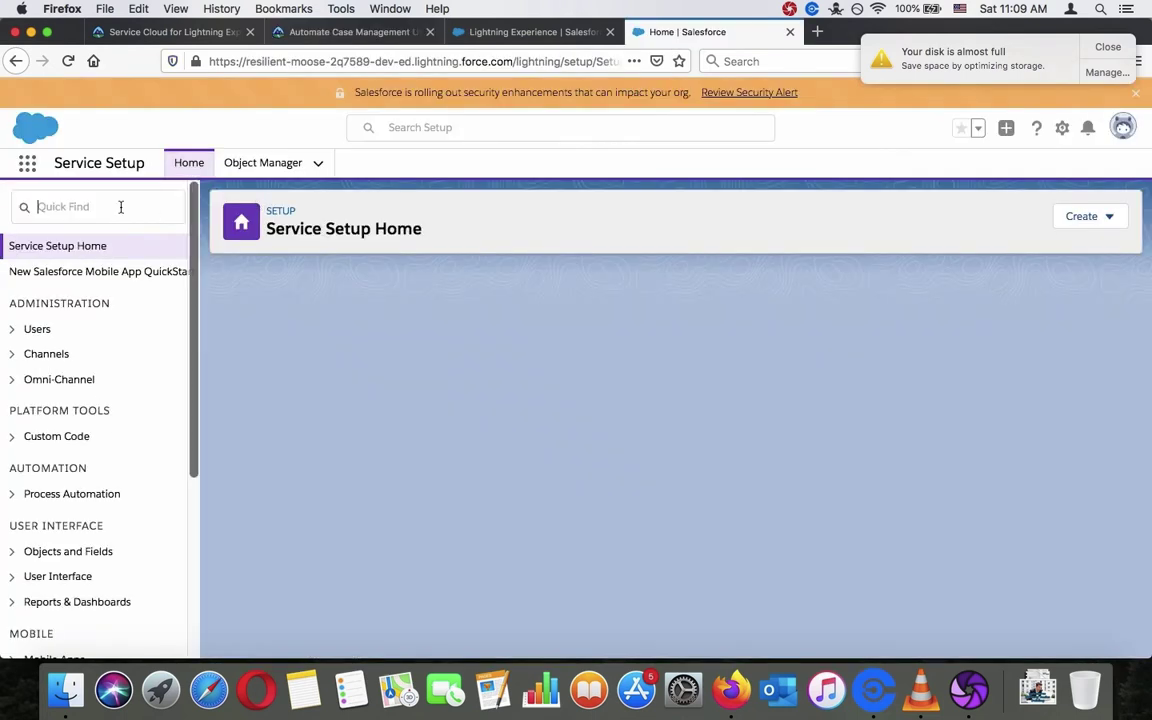
Find Queues with Quick Find in Service Setup and open its setup page.
{"action": "left_click", "coordinate": [120, 207]}
{"action": "type", "text": "Queues"}
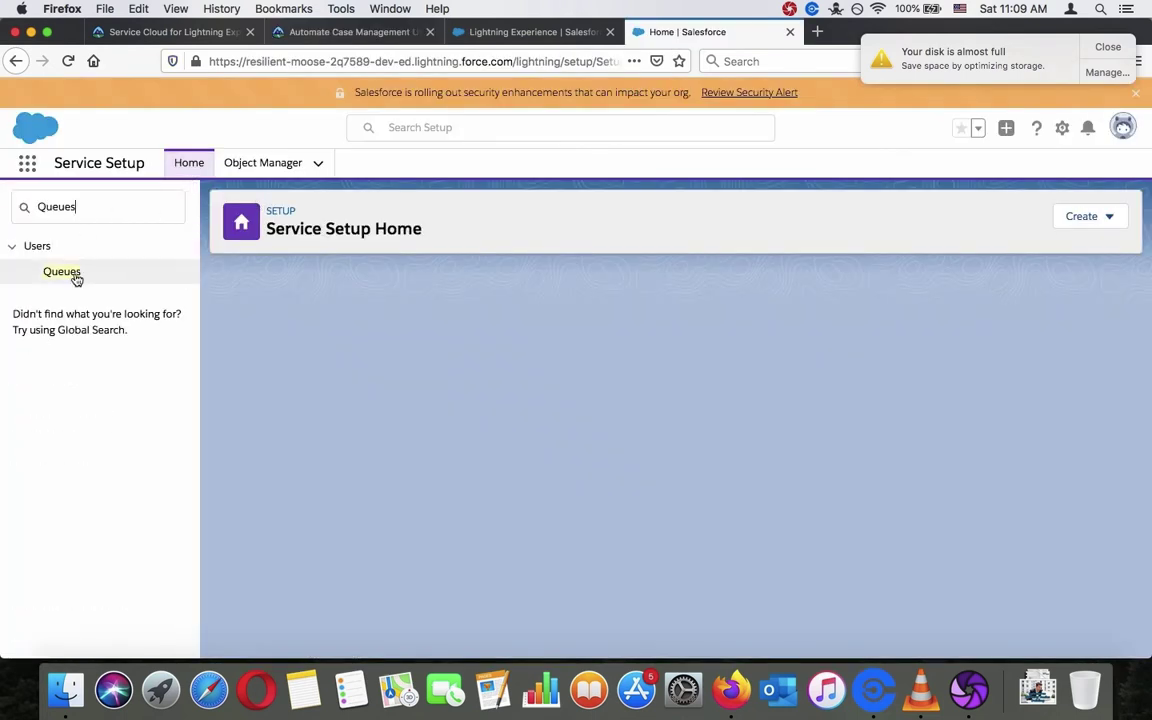
{"action": "left_click", "coordinate": [74, 276]}
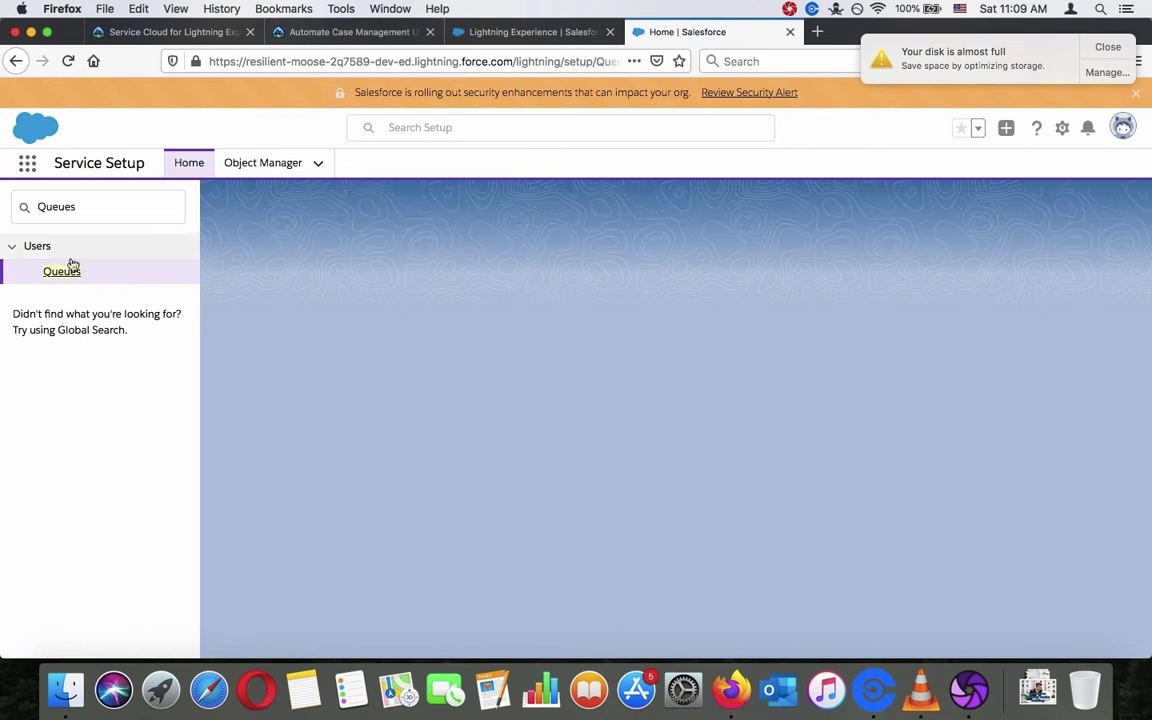
Dismiss the Make Tasks More Efficient prompt and start creating a new queue.
{"action": "left_click", "coordinate": [349, 32]}
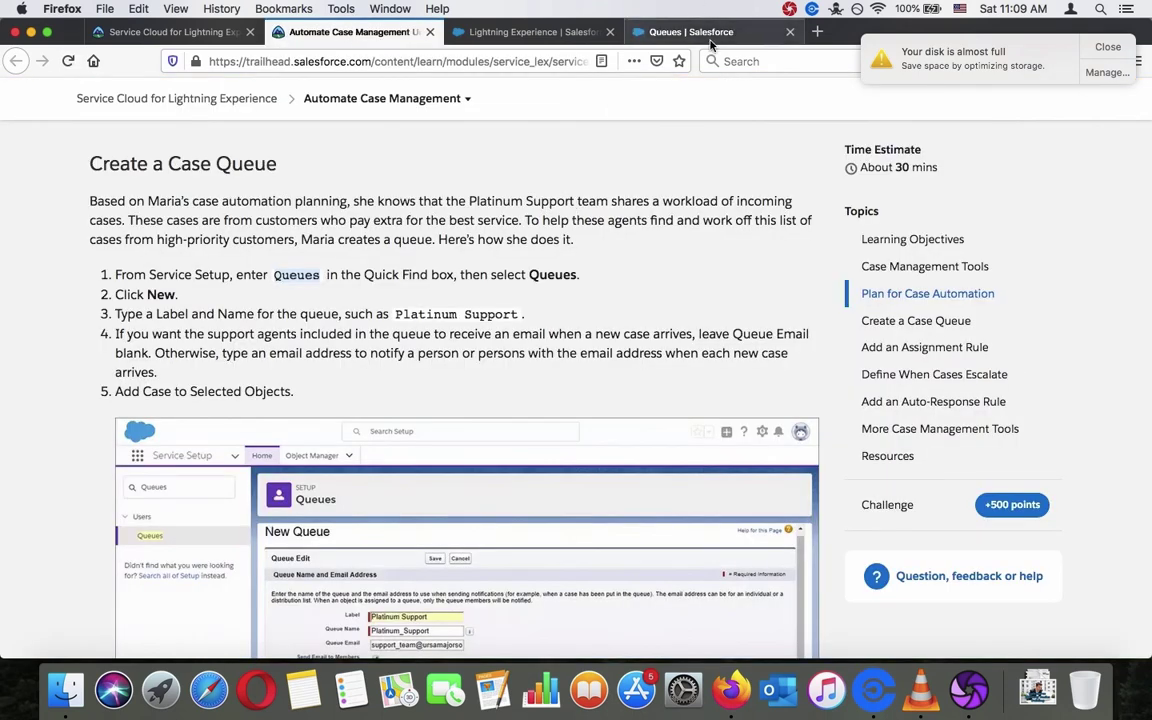
{"action": "left_click", "coordinate": [645, 36]}
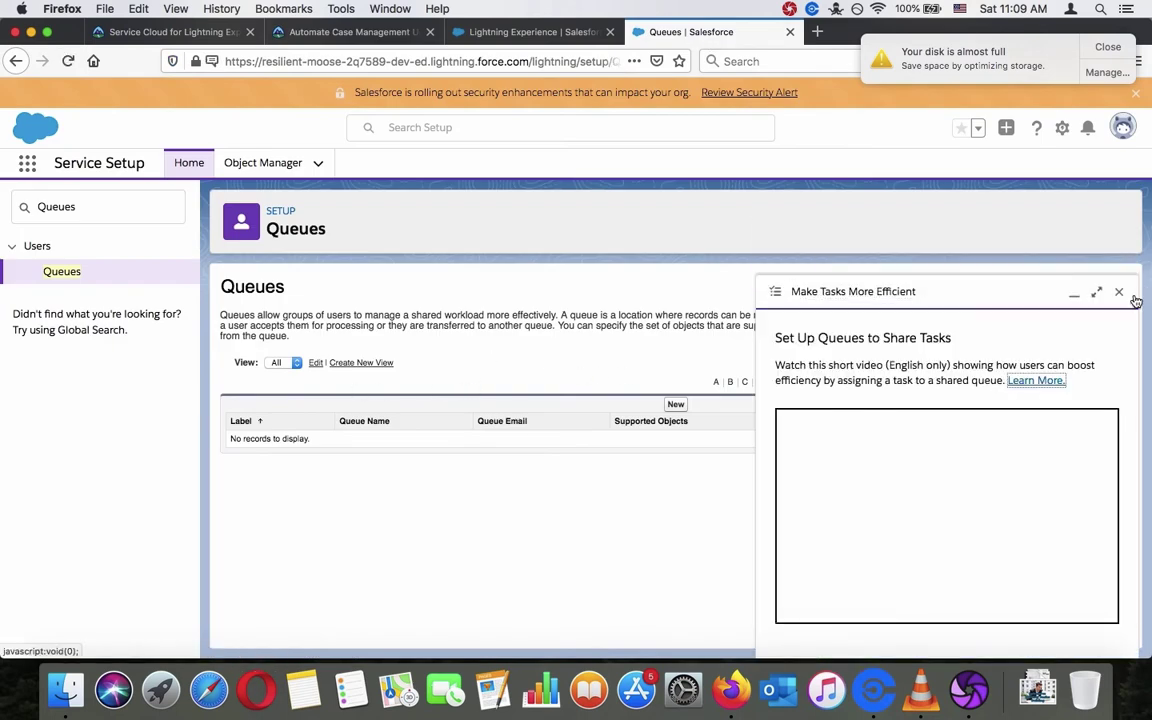
{"action": "left_click", "coordinate": [1119, 291]}
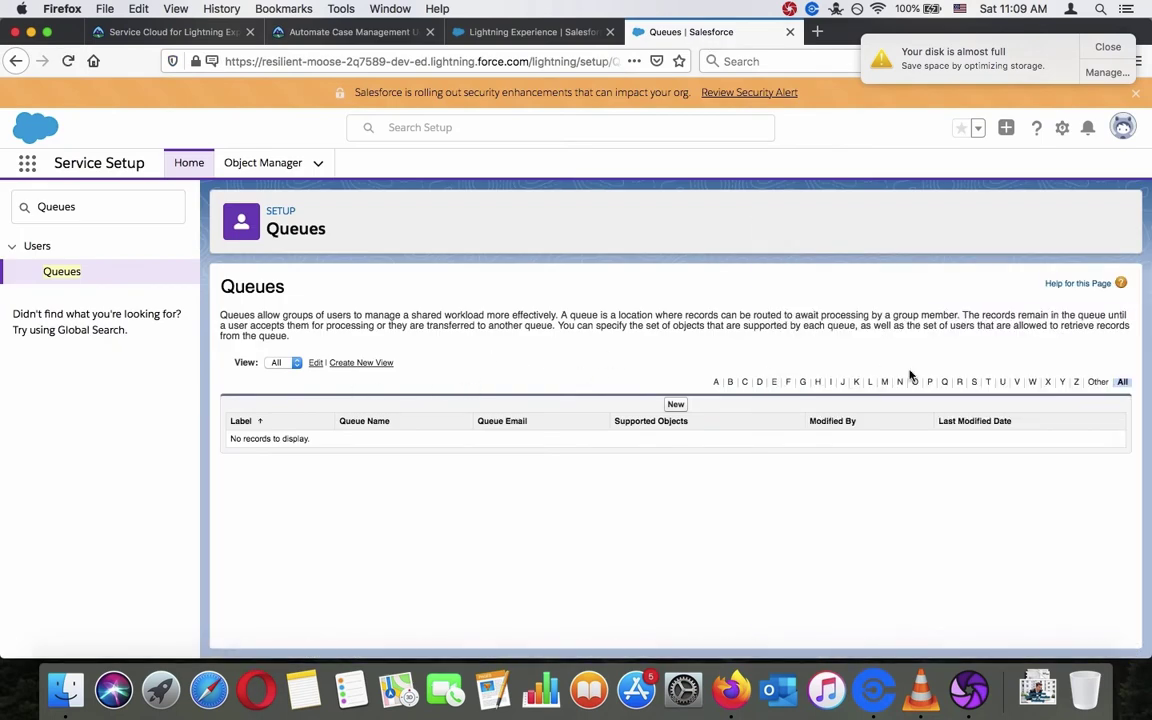
{"action": "left_click", "coordinate": [675, 404]}
Copy Platinum Support from the Trailhead instructions into the new queue's label, giving the queue name Platinum_Support.
{"action": "left_click", "coordinate": [350, 31]}
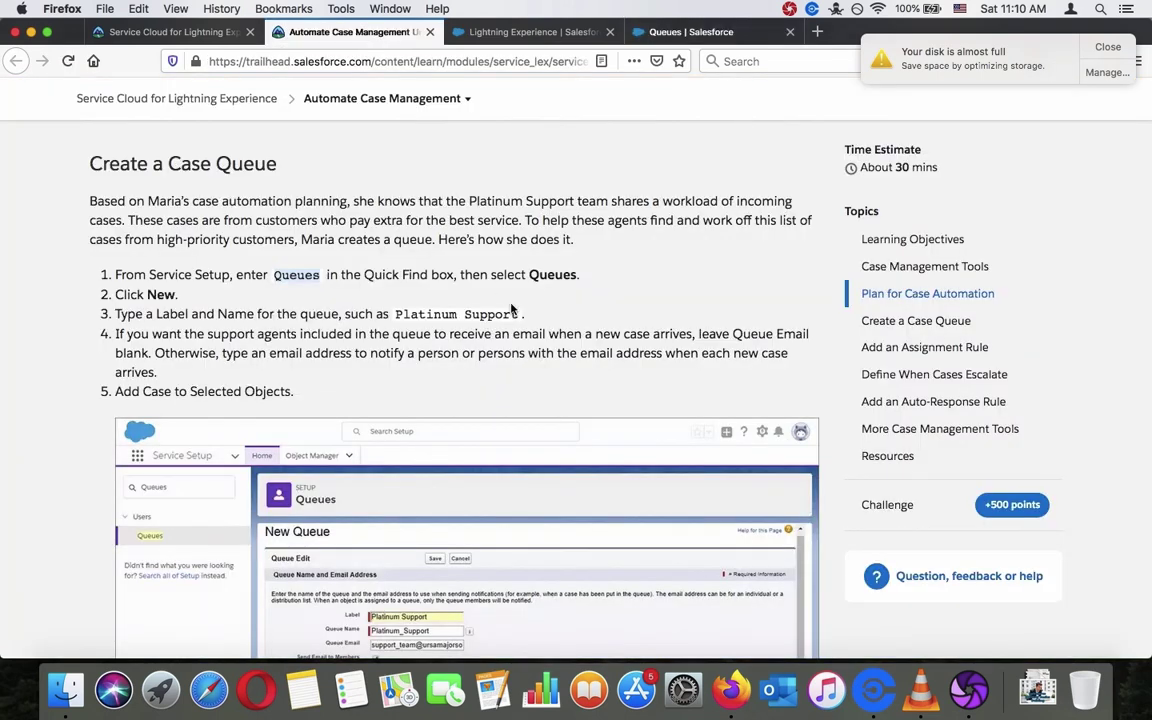
{"action": "left_click_drag", "start_coordinate": [519, 314], "coordinate": [394, 318]}
{"action": "key", "text": "super+c"}
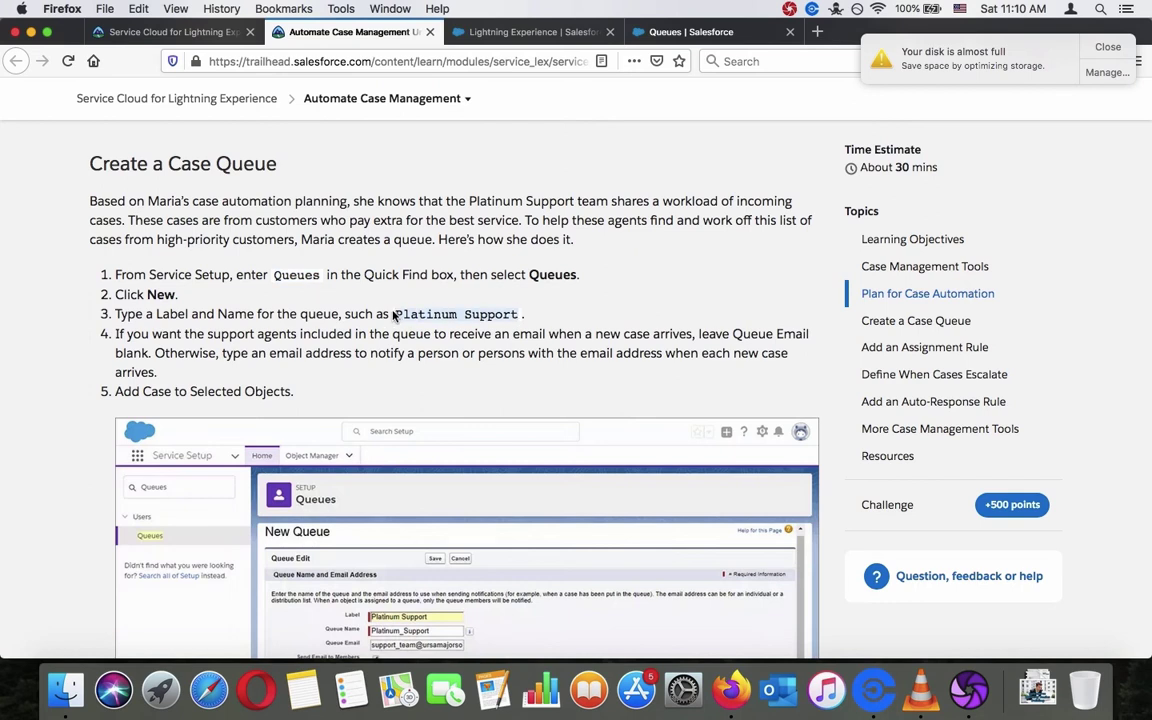
{"action": "left_click", "coordinate": [706, 33]}
{"action": "left_click", "coordinate": [434, 419]}
{"action": "key", "text": "super+v"}
{"action": "left_click", "coordinate": [504, 442]}
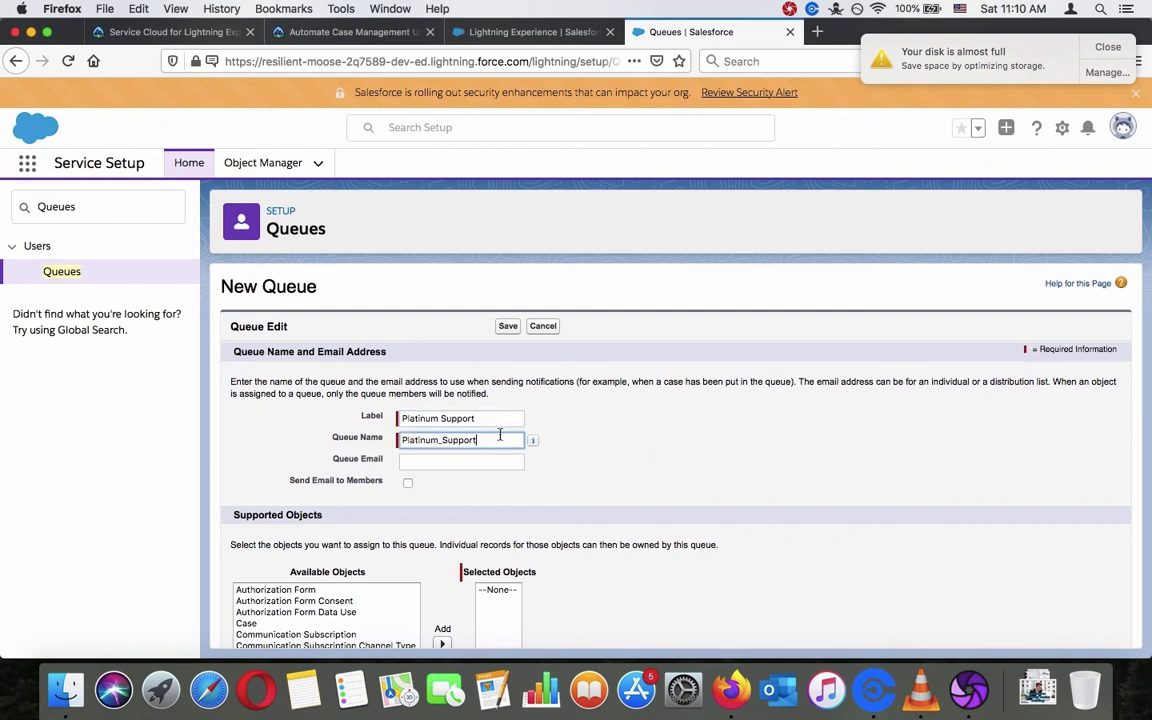
Compare the new queue form with the Trailhead instructions and sample image for the queue email and selected objects.
{"action": "left_click", "coordinate": [357, 33]}
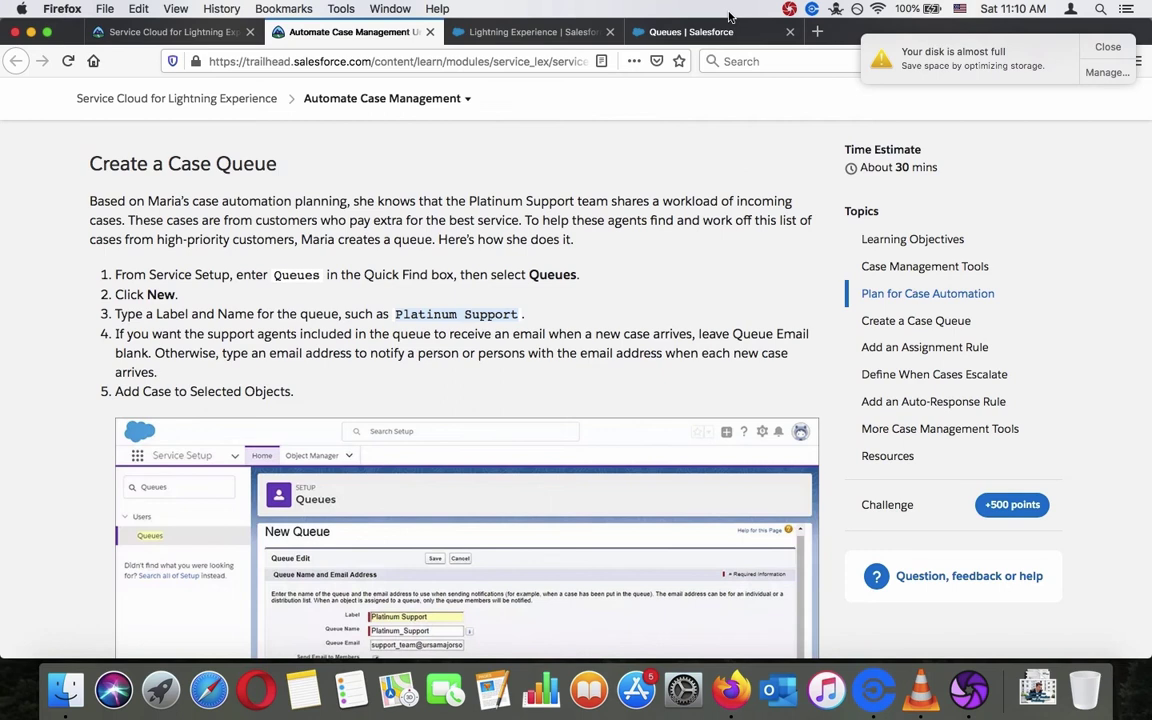
{"action": "left_click", "coordinate": [660, 32]}
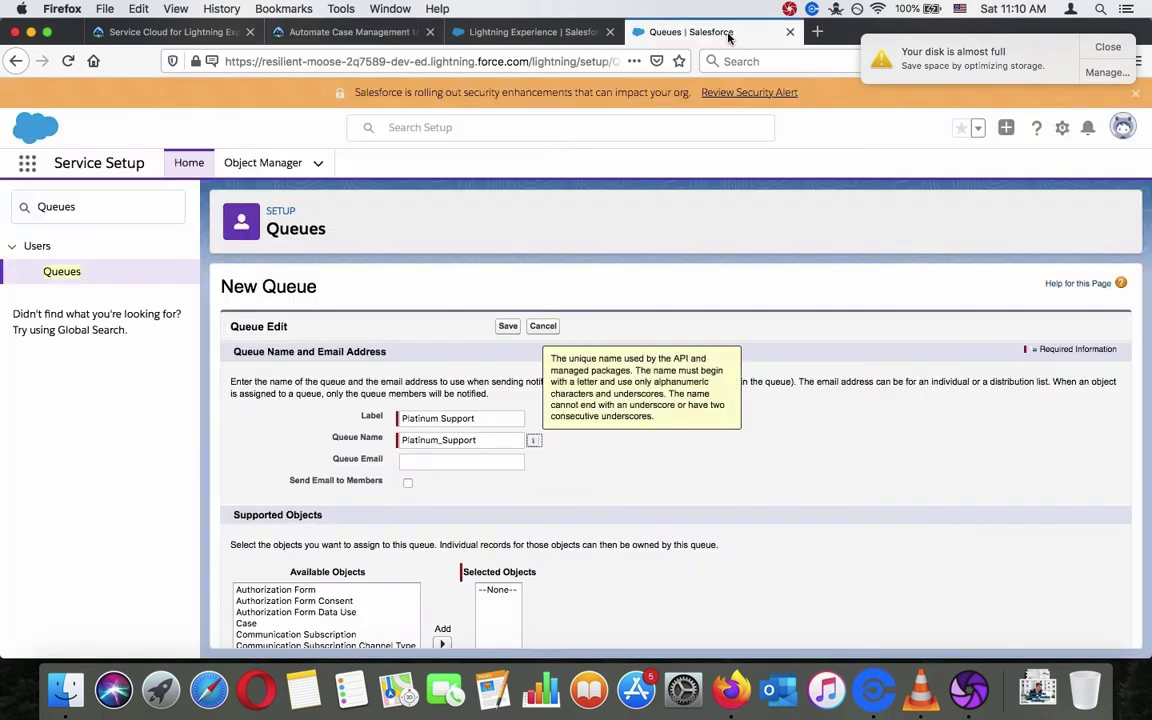
{"action": "scroll", "coordinate": [794, 363], "scroll_direction": "down", "scroll_amount": 5}
{"action": "scroll", "coordinate": [794, 363], "scroll_direction": "up", "scroll_amount": 3}
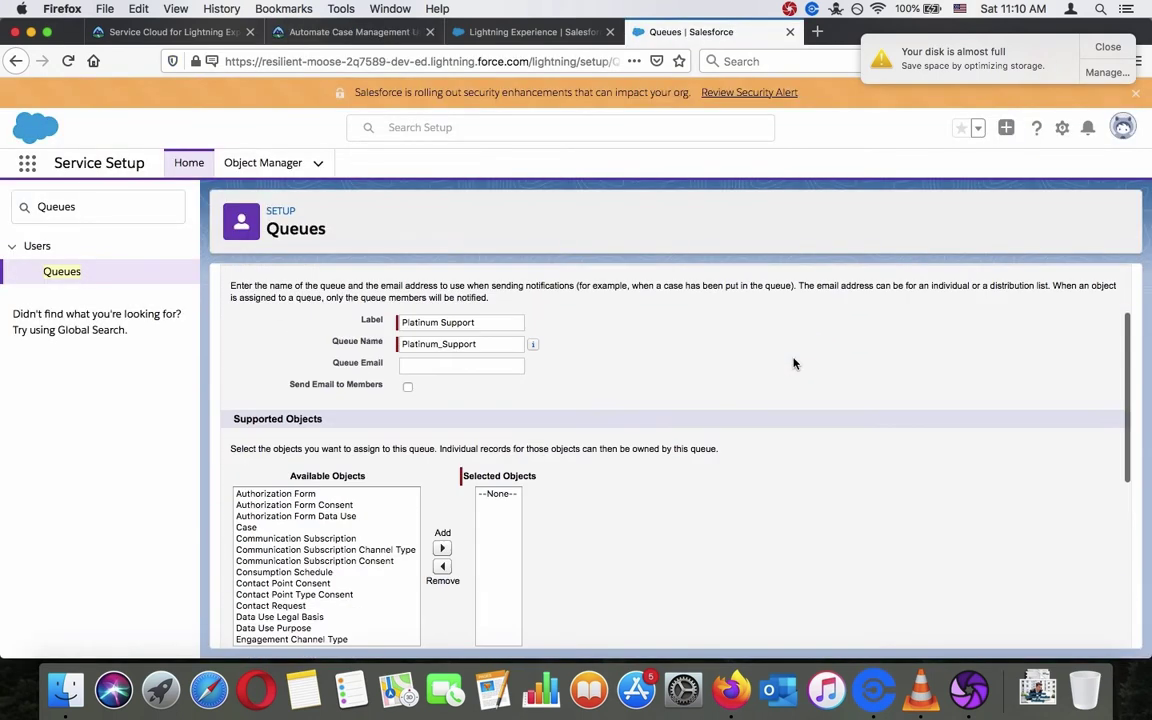
{"action": "left_click", "coordinate": [350, 32]}
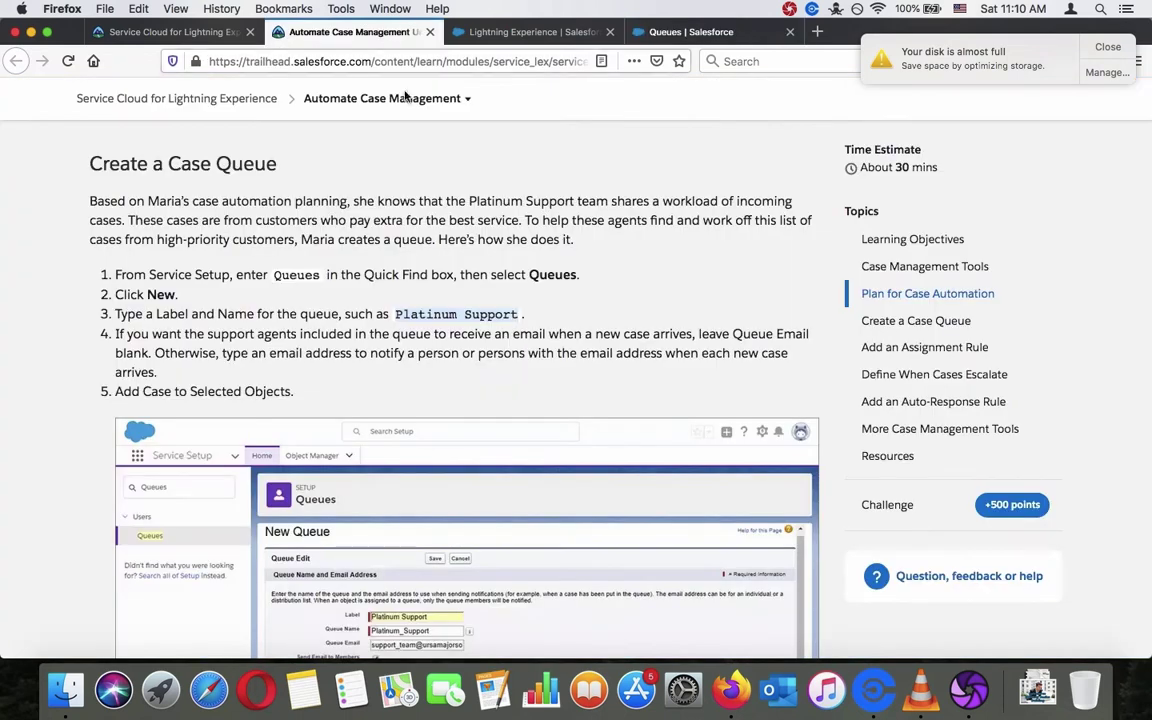
{"action": "scroll", "coordinate": [433, 266], "scroll_direction": "down", "scroll_amount": 2}
{"action": "scroll", "coordinate": [433, 266], "scroll_direction": "down", "scroll_amount": 5}
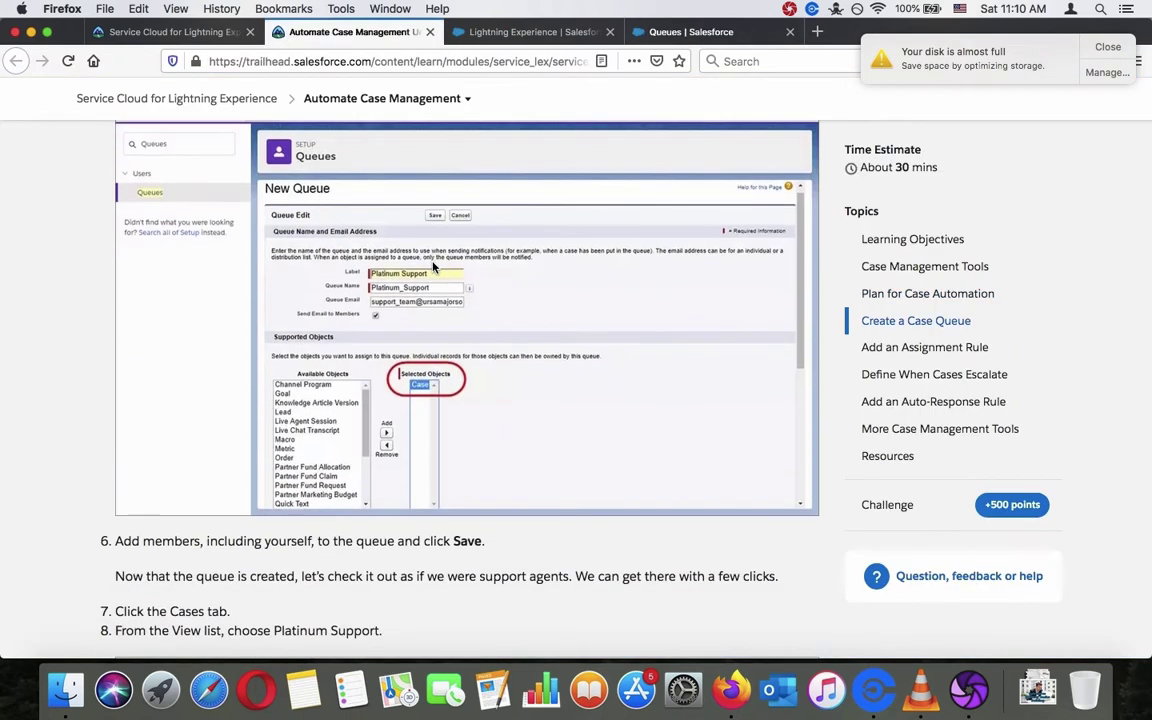
{"action": "scroll", "coordinate": [457, 342], "scroll_direction": "up", "scroll_amount": 2}
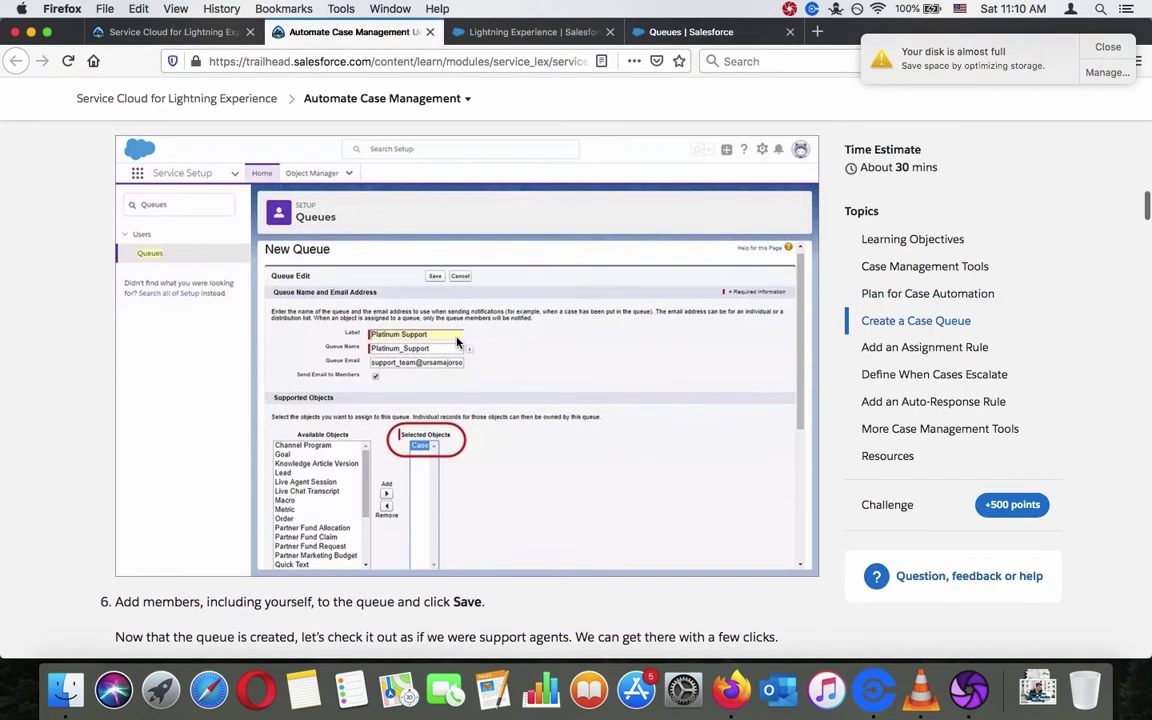
{"action": "scroll", "coordinate": [446, 232], "scroll_direction": "up", "scroll_amount": 7}
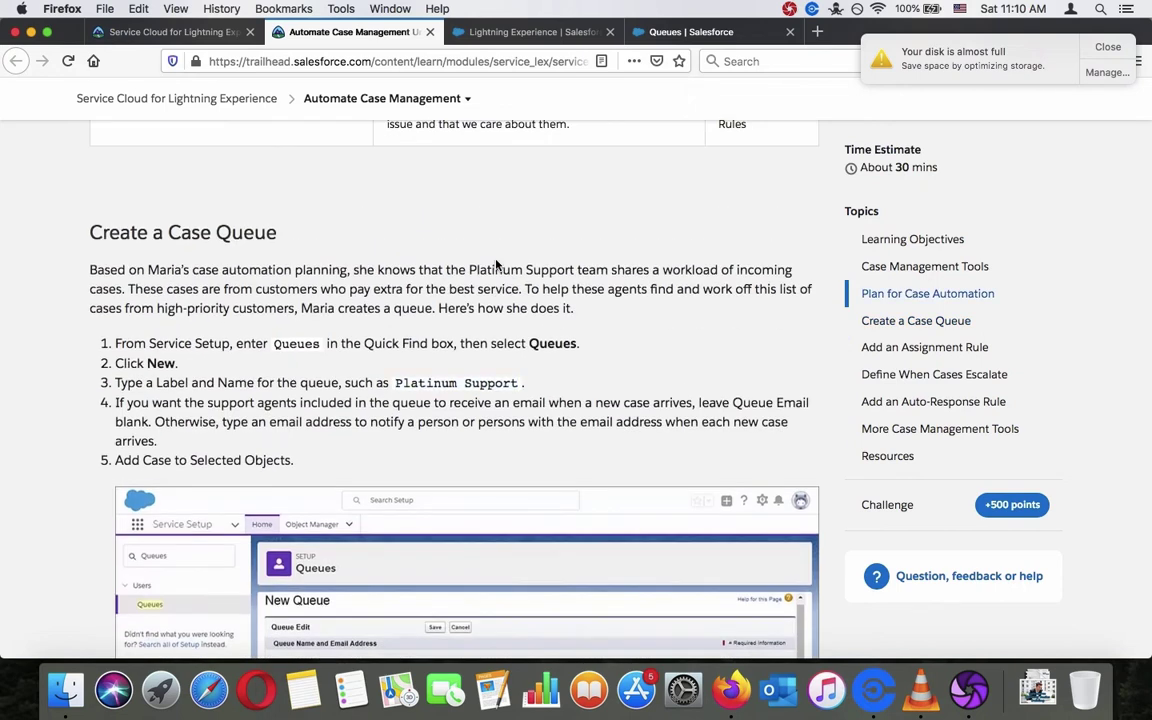
Check the Trailhead sample image and add Case to the selected objects of the new queue.
{"action": "scroll", "coordinate": [496, 263], "scroll_direction": "down", "scroll_amount": 7}
{"action": "scroll", "coordinate": [496, 263], "scroll_direction": "up", "scroll_amount": 1}
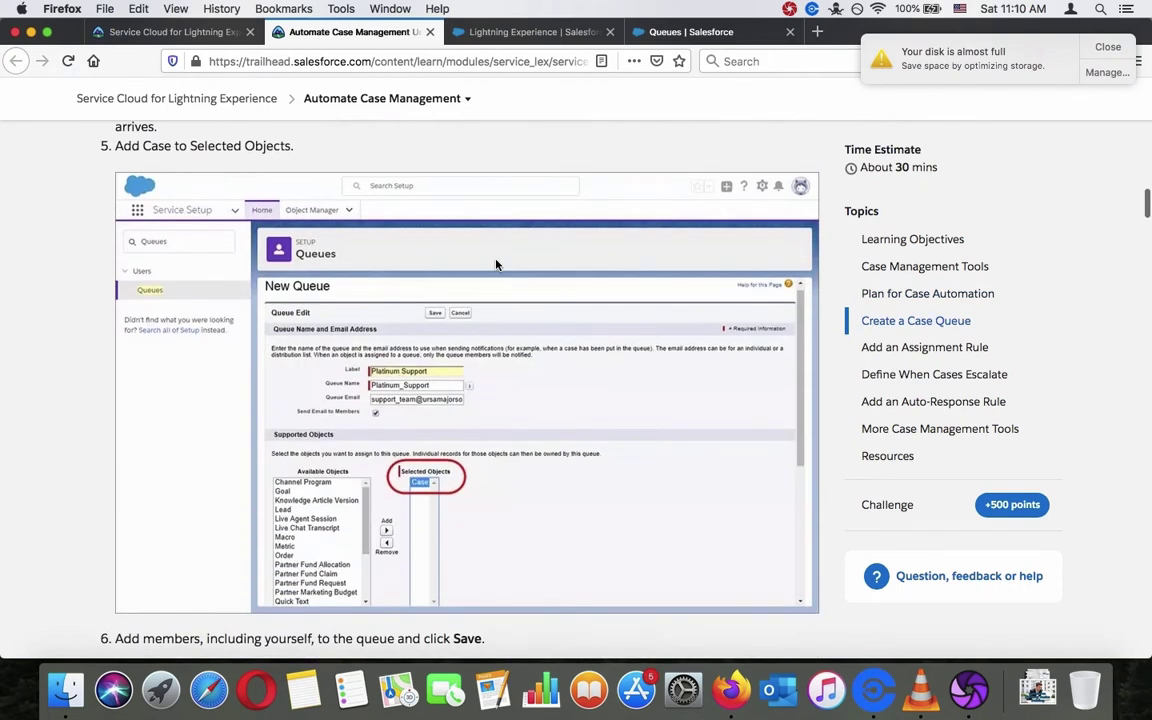
{"action": "left_click", "coordinate": [655, 32]}
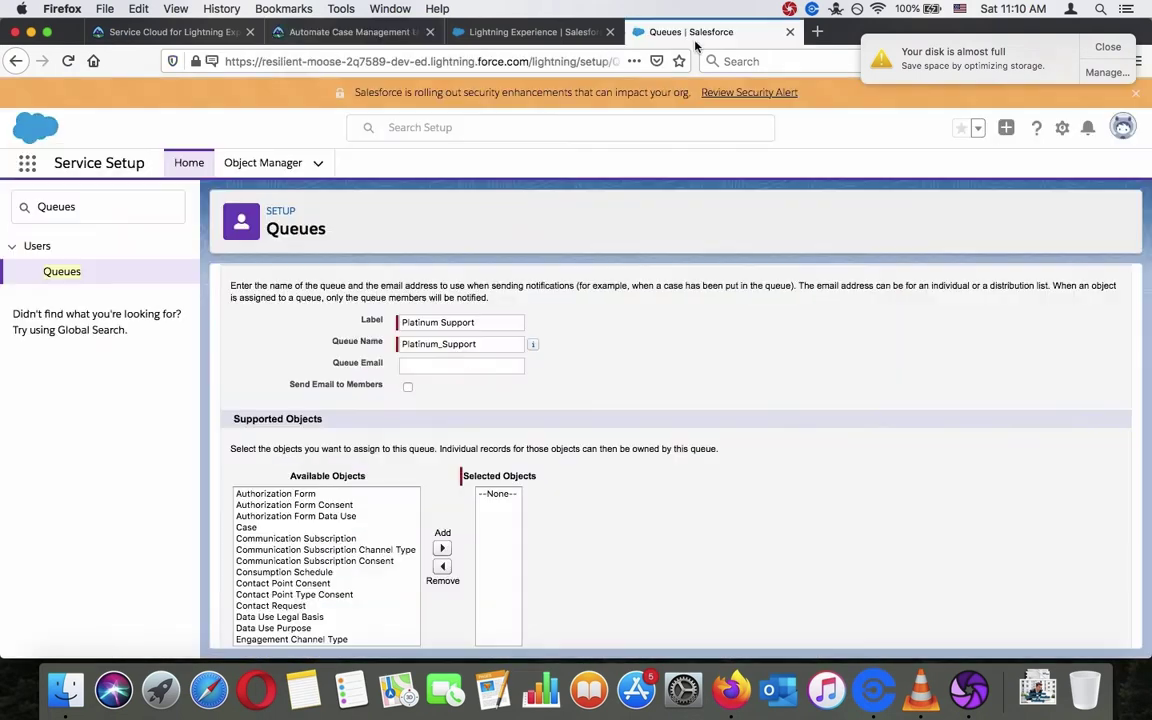
{"action": "left_click", "coordinate": [318, 527]}
{"action": "left_click", "coordinate": [442, 549]}
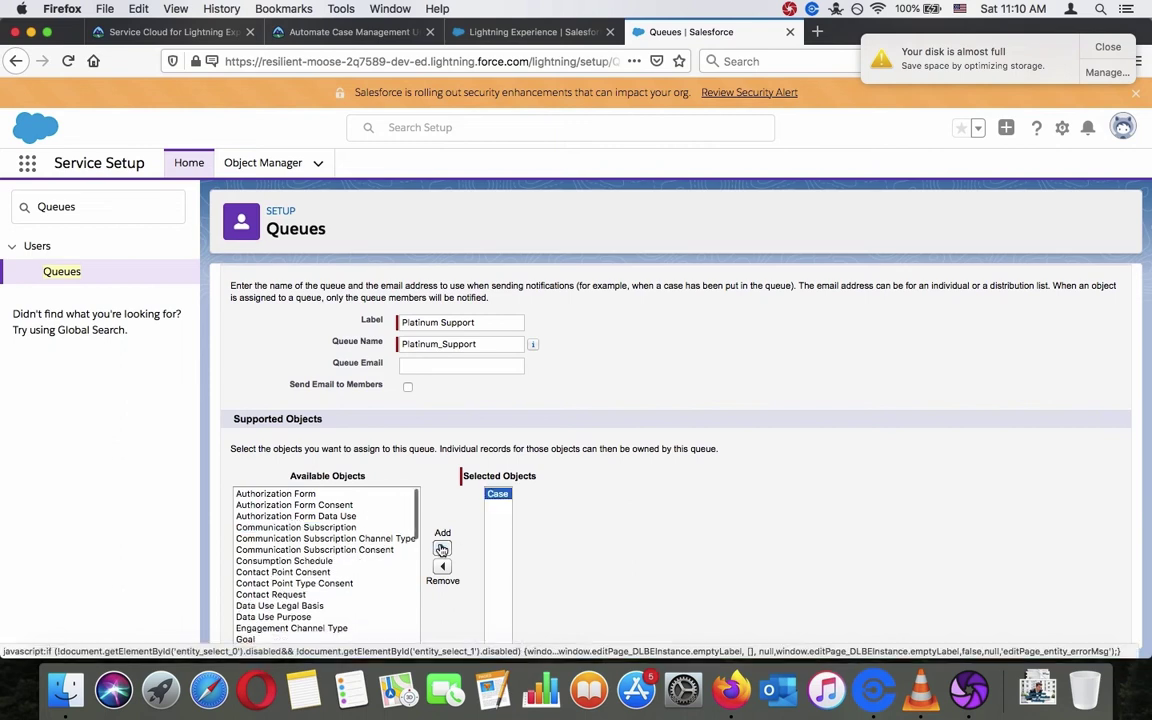
Review the new queue form from the supported objects description through to the Queue Members section.
{"action": "triple_click", "coordinate": [609, 448]}
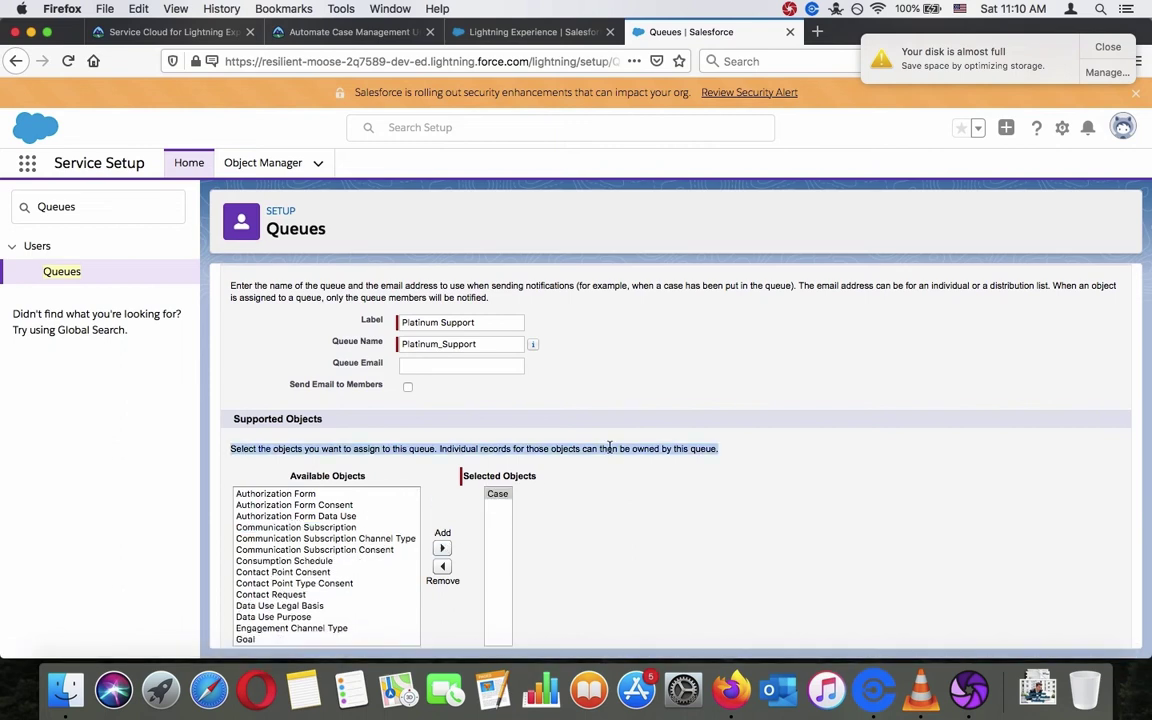
{"action": "left_click", "coordinate": [609, 448]}
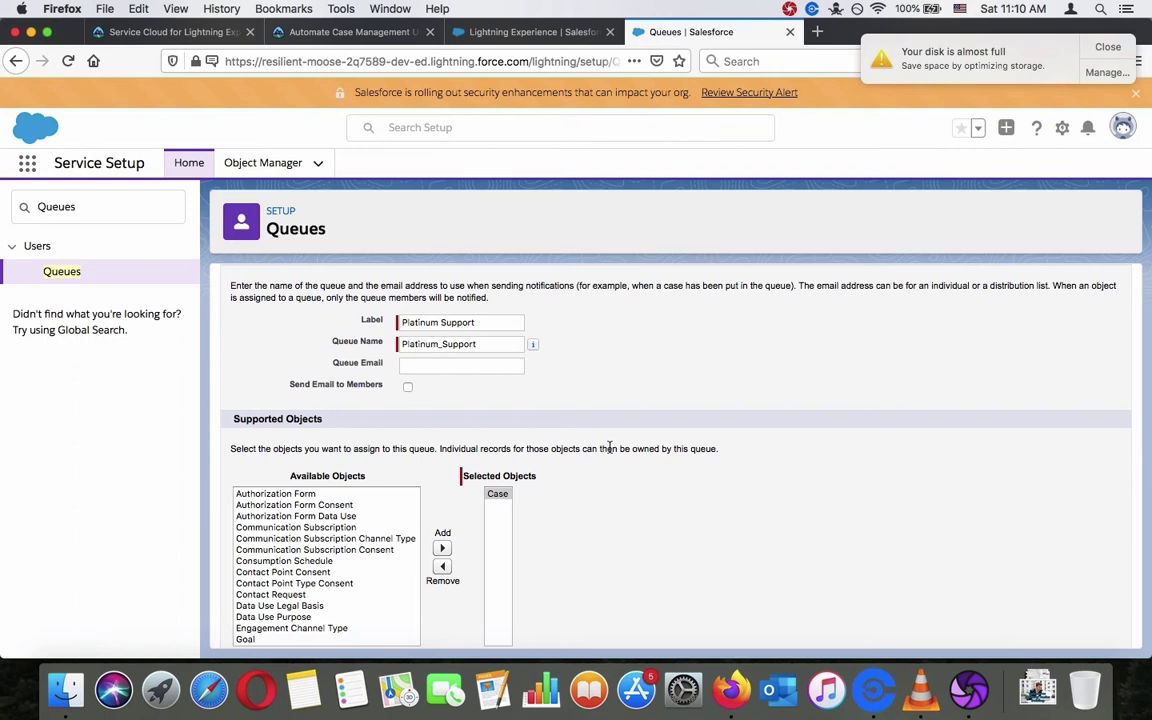
{"action": "triple_click", "coordinate": [609, 448]}
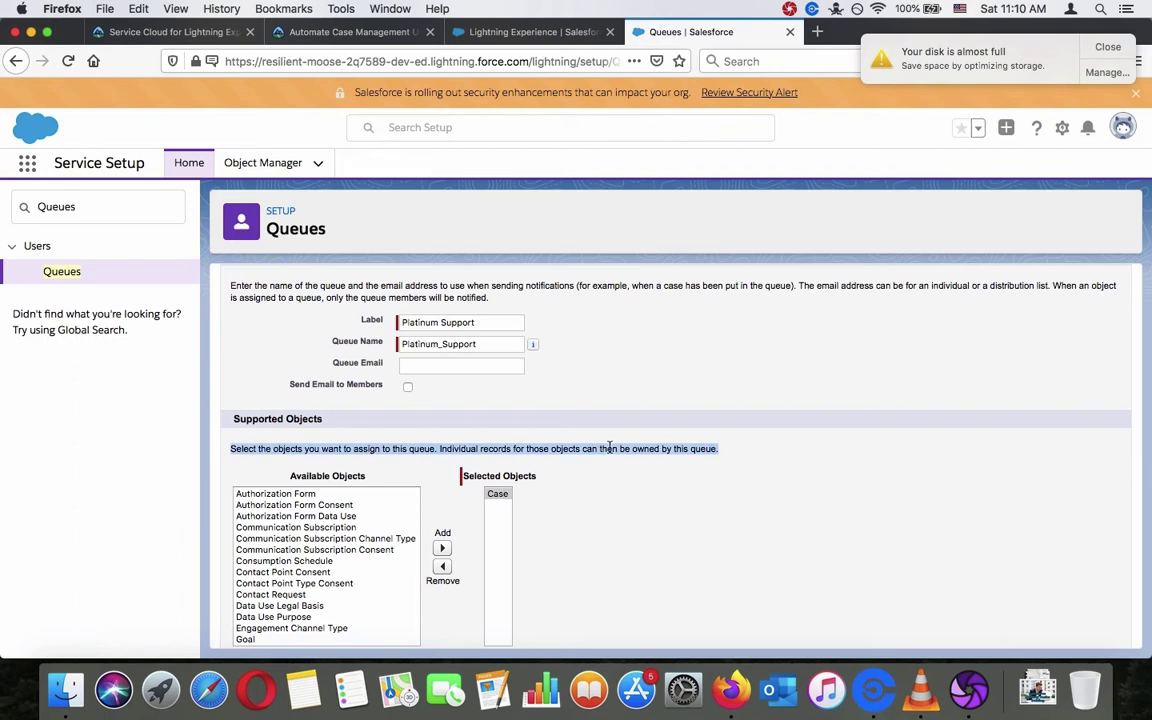
{"action": "left_click", "coordinate": [609, 448]}
{"action": "scroll", "coordinate": [524, 425], "scroll_direction": "down", "scroll_amount": 3}
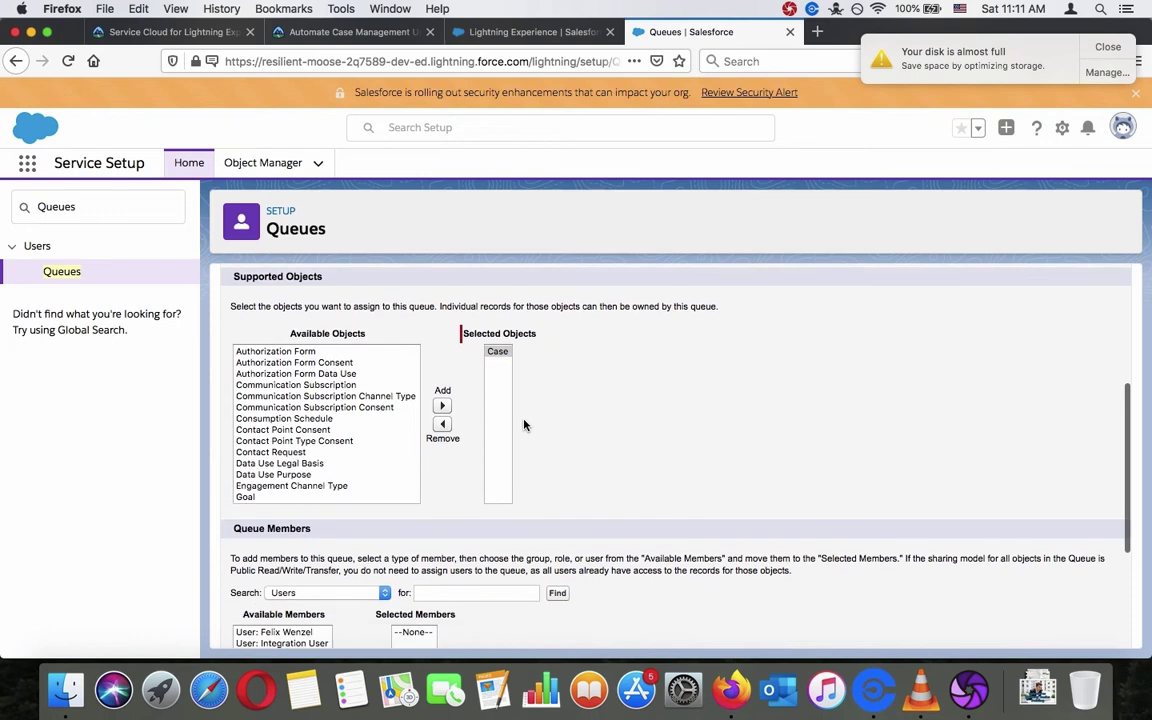
{"action": "scroll", "coordinate": [524, 425], "scroll_direction": "up", "scroll_amount": 5}
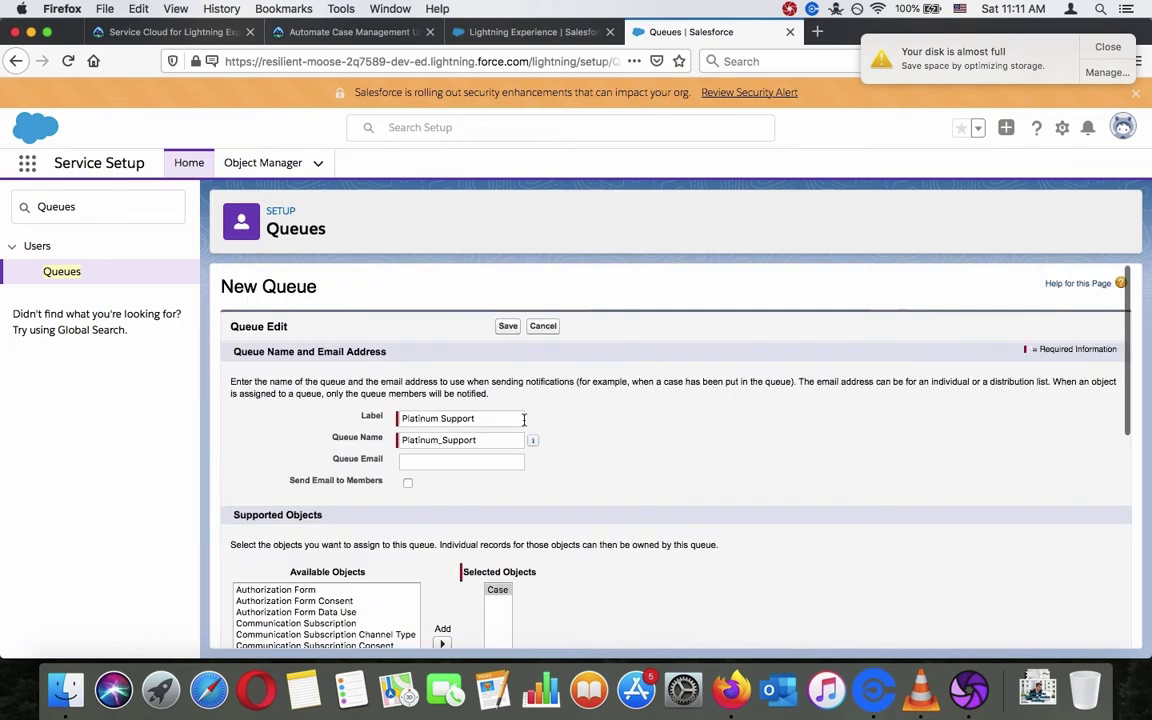
{"action": "scroll", "coordinate": [524, 425], "scroll_direction": "down", "scroll_amount": 7}
{"action": "scroll", "coordinate": [524, 425], "scroll_direction": "up", "scroll_amount": 1}
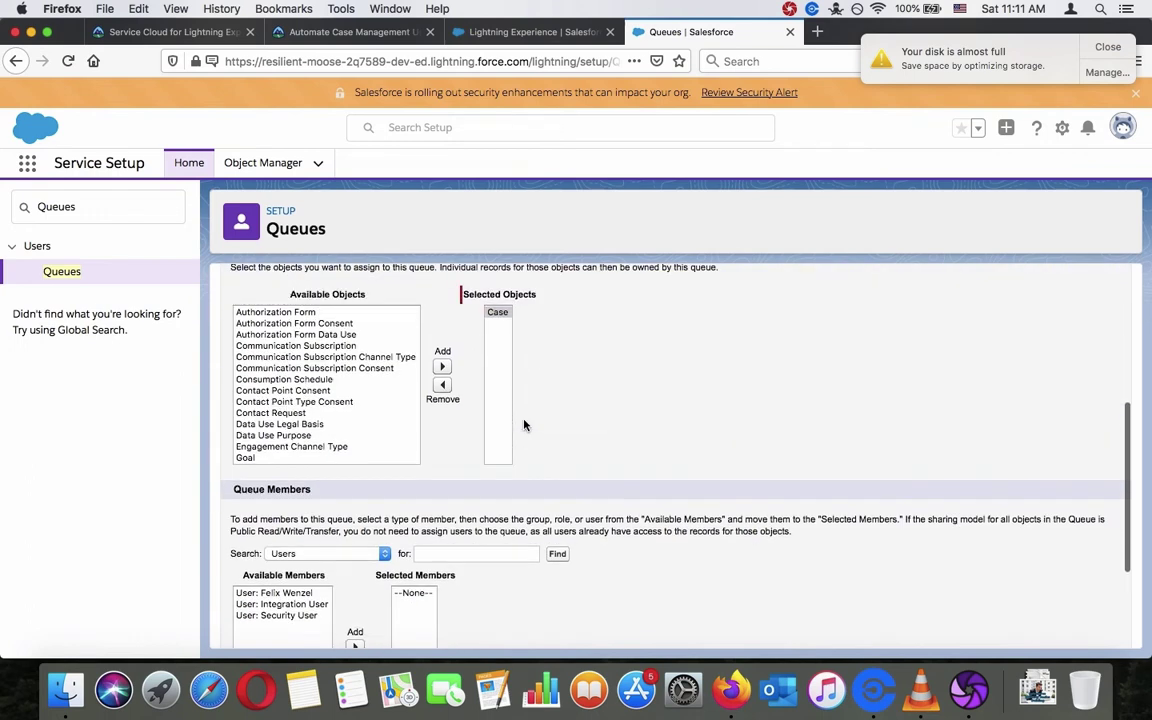
{"action": "scroll", "coordinate": [524, 425], "scroll_direction": "down", "scroll_amount": 1}
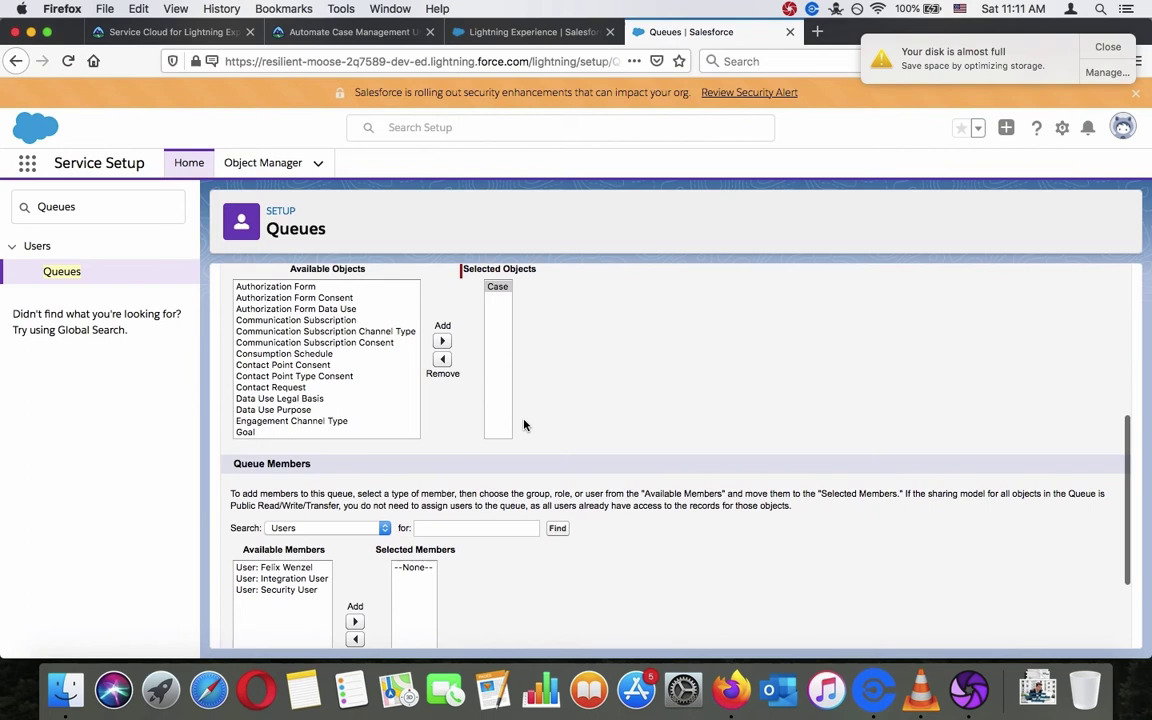
{"action": "scroll", "coordinate": [524, 425], "scroll_direction": "down", "scroll_amount": 2}
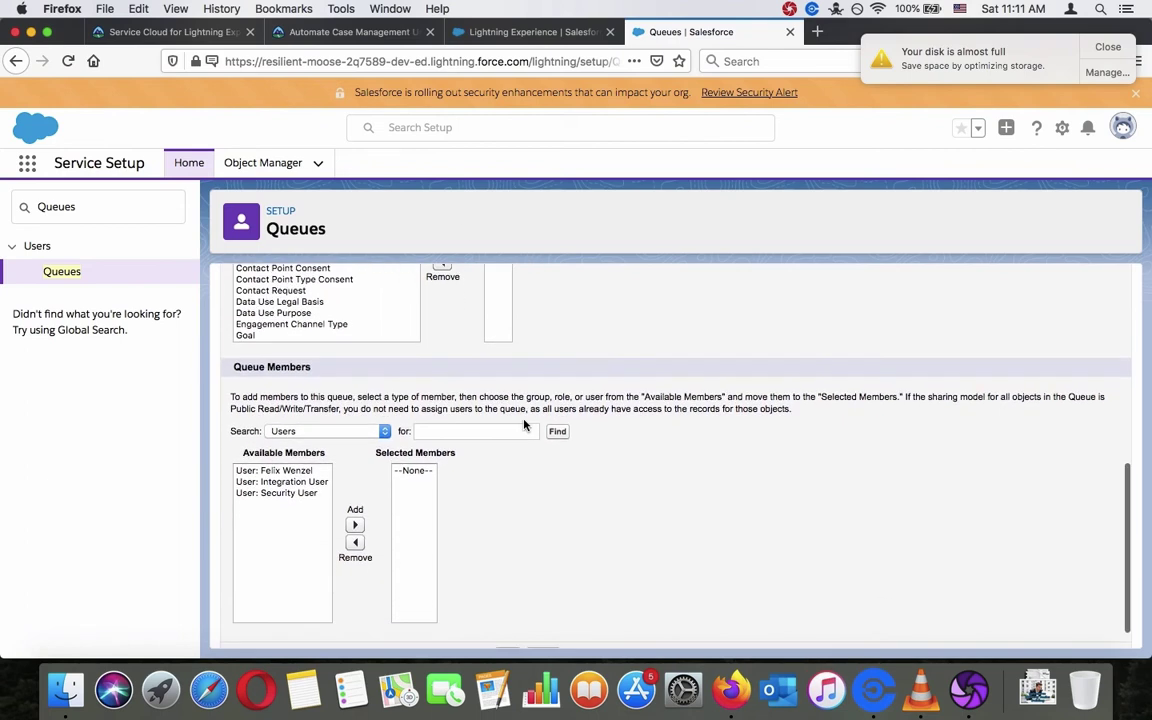
Check the Trailhead instruction on queue members and add your own user to the queue's selected members.
{"action": "left_click", "coordinate": [506, 32]}
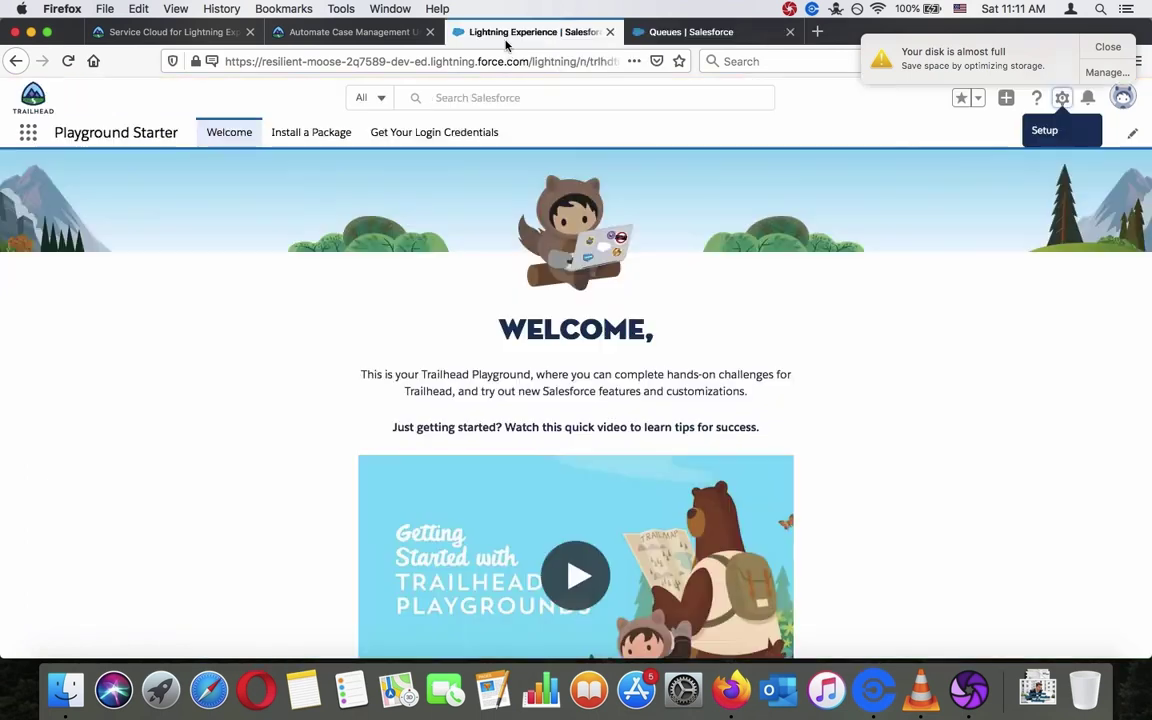
{"action": "left_click", "coordinate": [372, 37]}
{"action": "scroll", "coordinate": [537, 280], "scroll_direction": "down", "scroll_amount": 5}
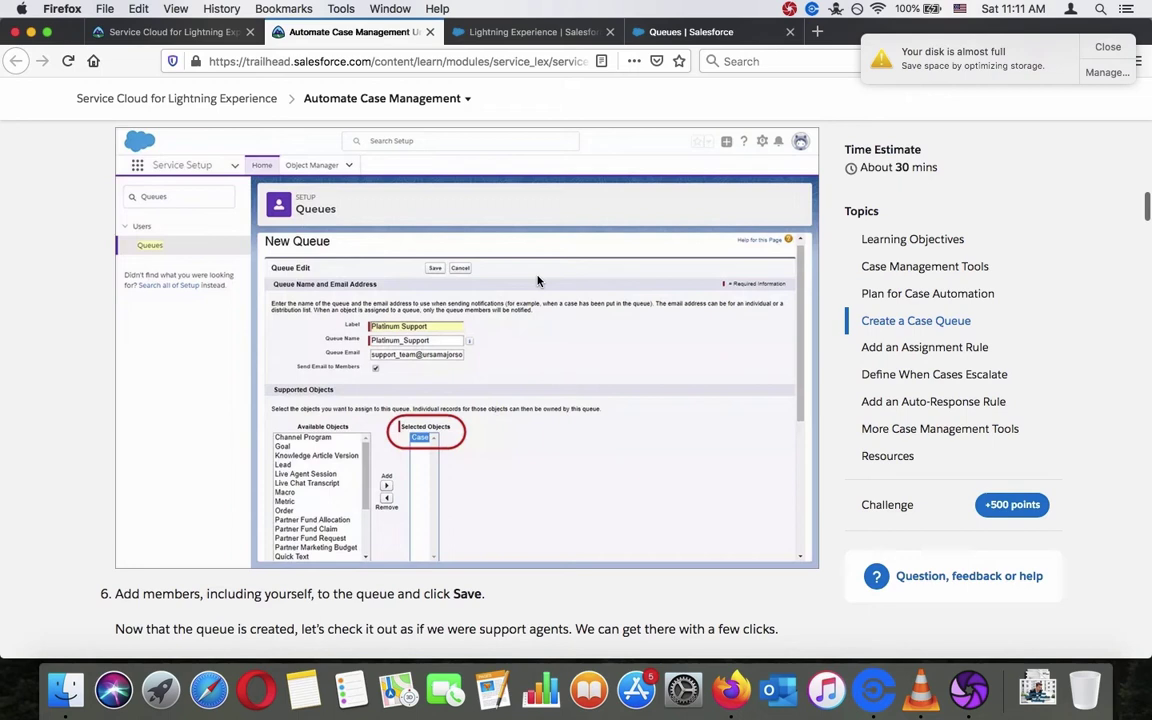
{"action": "left_click", "coordinate": [643, 37]}
{"action": "left_click", "coordinate": [298, 471]}
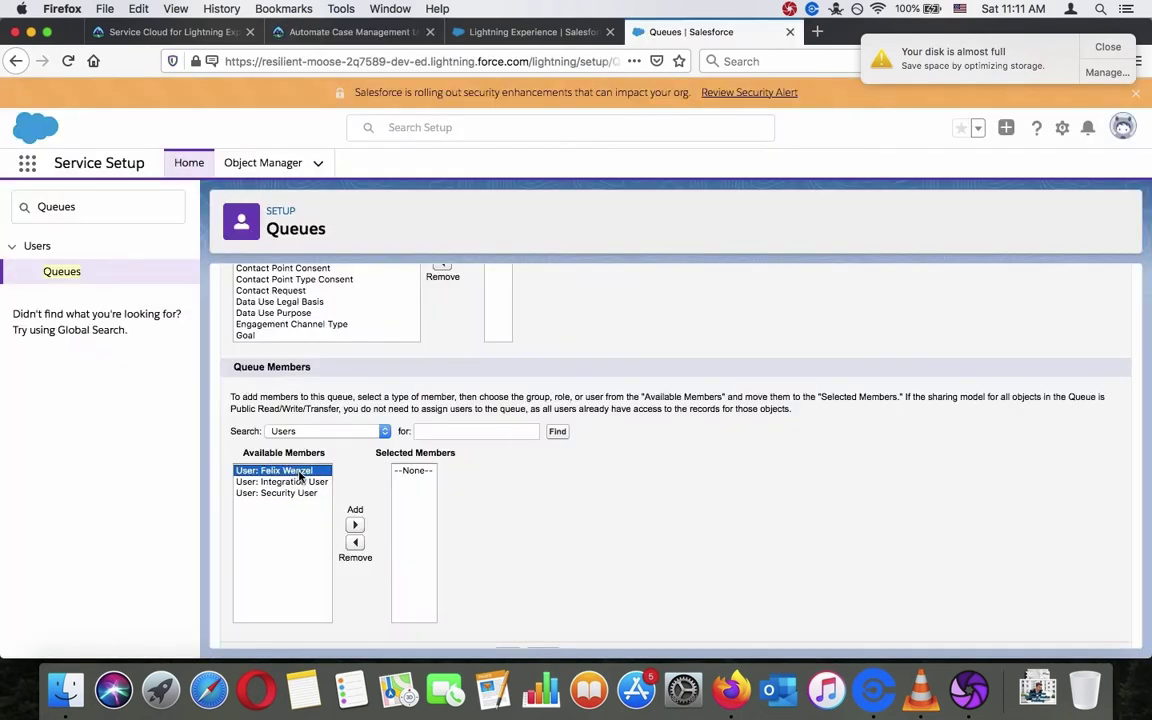
{"action": "left_click", "coordinate": [356, 526]}
{"action": "scroll", "coordinate": [575, 446], "scroll_direction": "down", "scroll_amount": 1}
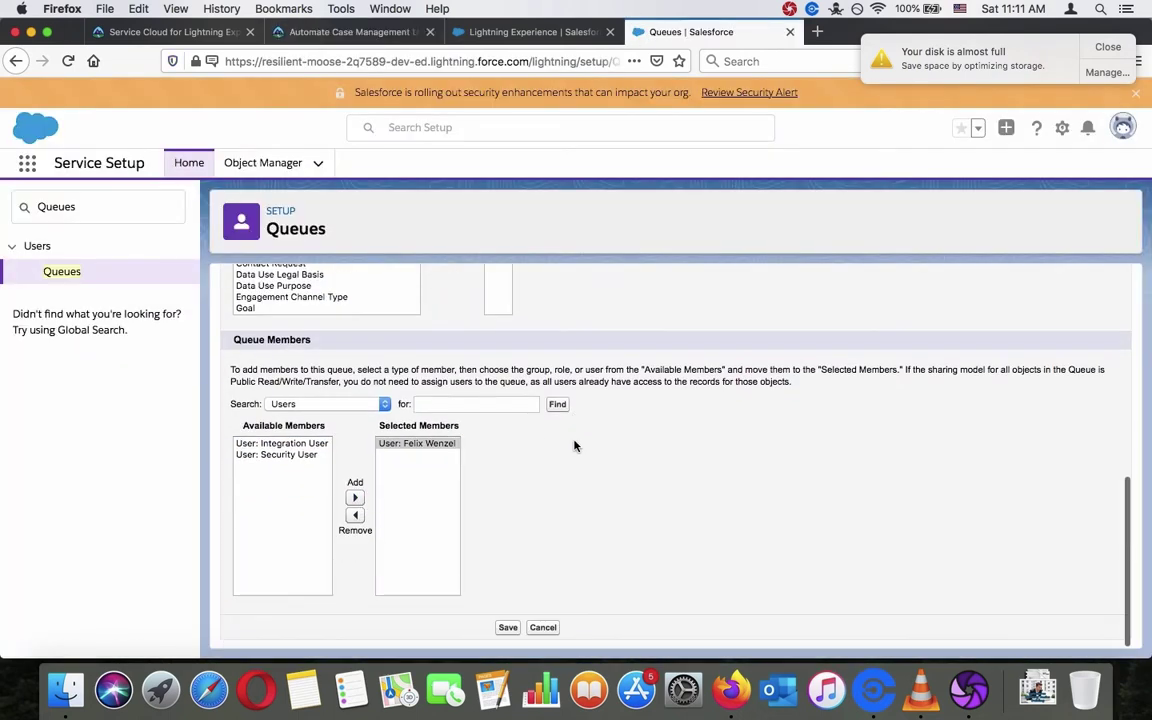
Review the completed form, leave the queue email blank, and save the Platinum Support queue.
{"action": "scroll", "coordinate": [575, 446], "scroll_direction": "up", "scroll_amount": 5}
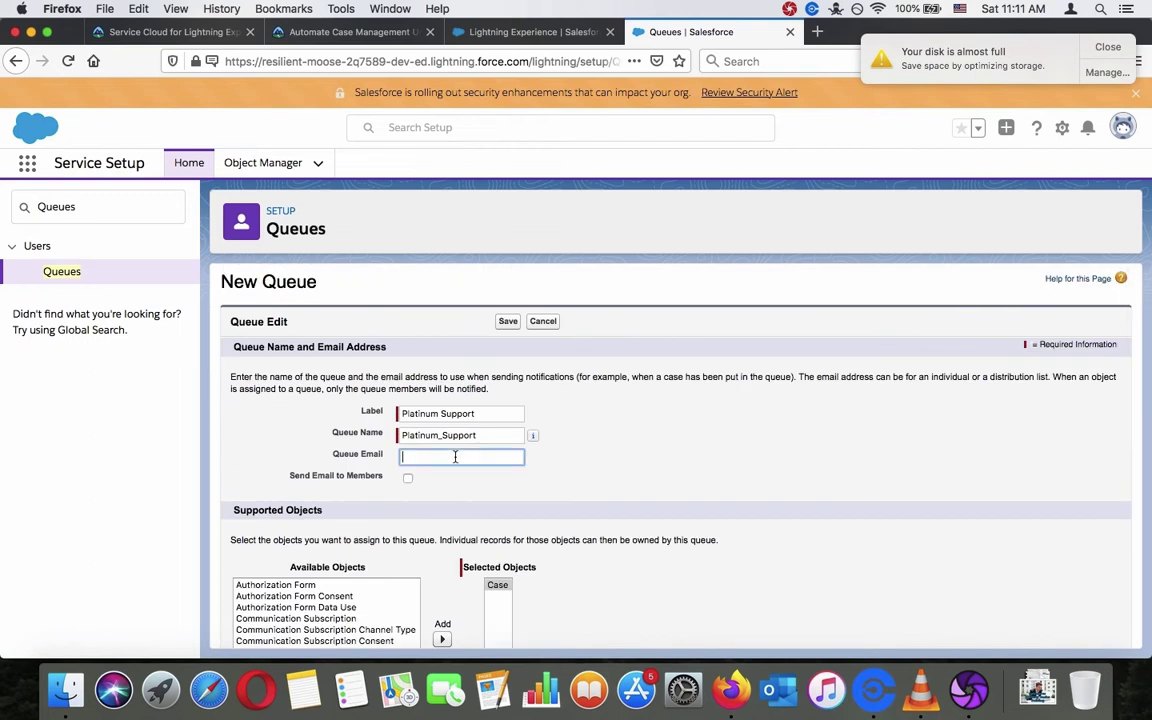
{"action": "left_click", "coordinate": [483, 455]}
{"action": "left_click", "coordinate": [580, 459]}
{"action": "scroll", "coordinate": [580, 459], "scroll_direction": "down", "scroll_amount": 2}
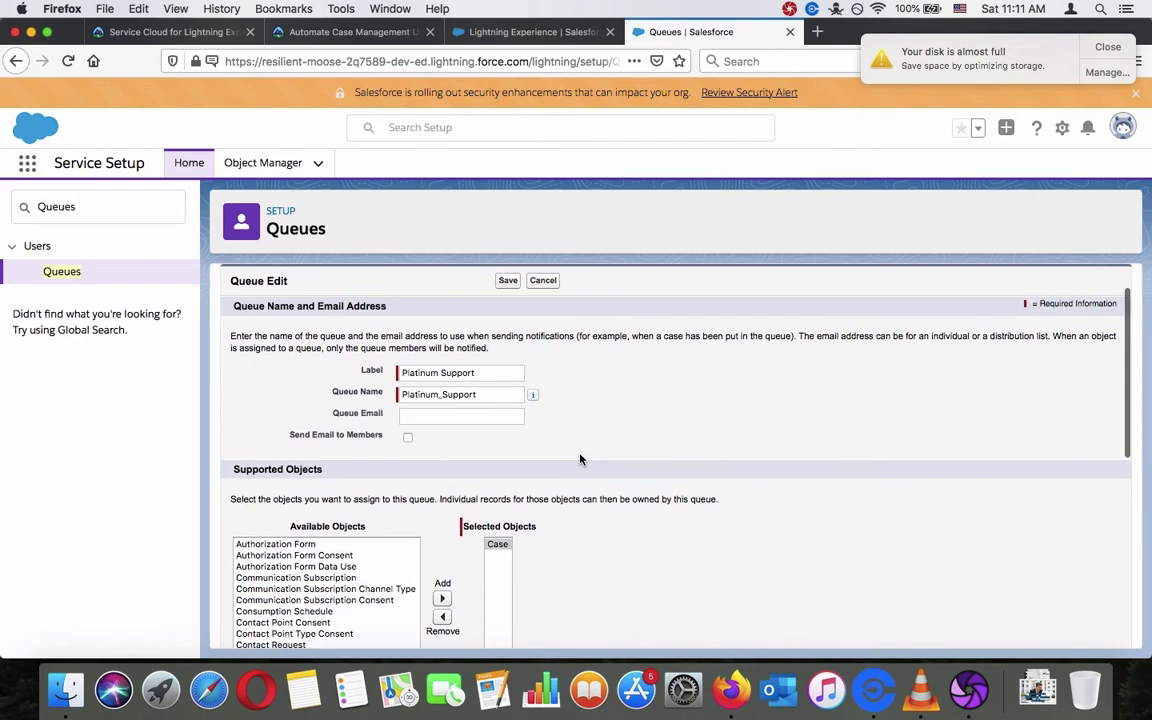
{"action": "scroll", "coordinate": [580, 459], "scroll_direction": "down", "scroll_amount": 10}
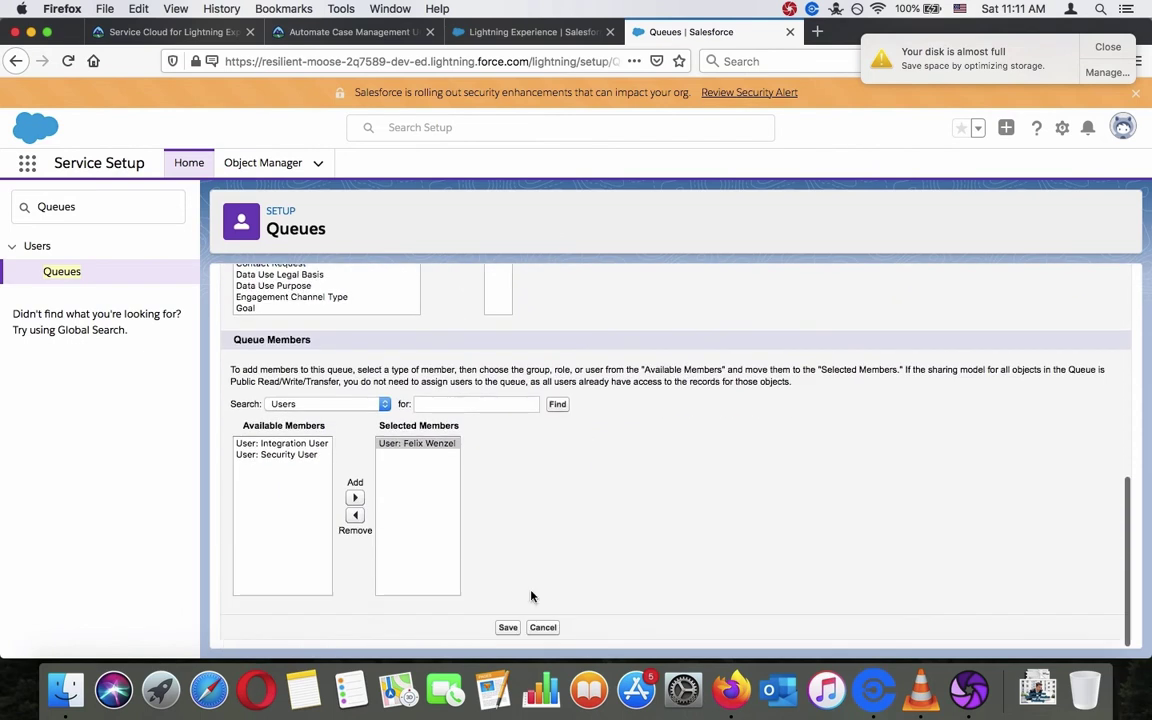
{"action": "left_click", "coordinate": [507, 627]}
{"action": "scroll", "coordinate": [607, 510], "scroll_direction": "up", "scroll_amount": 3}
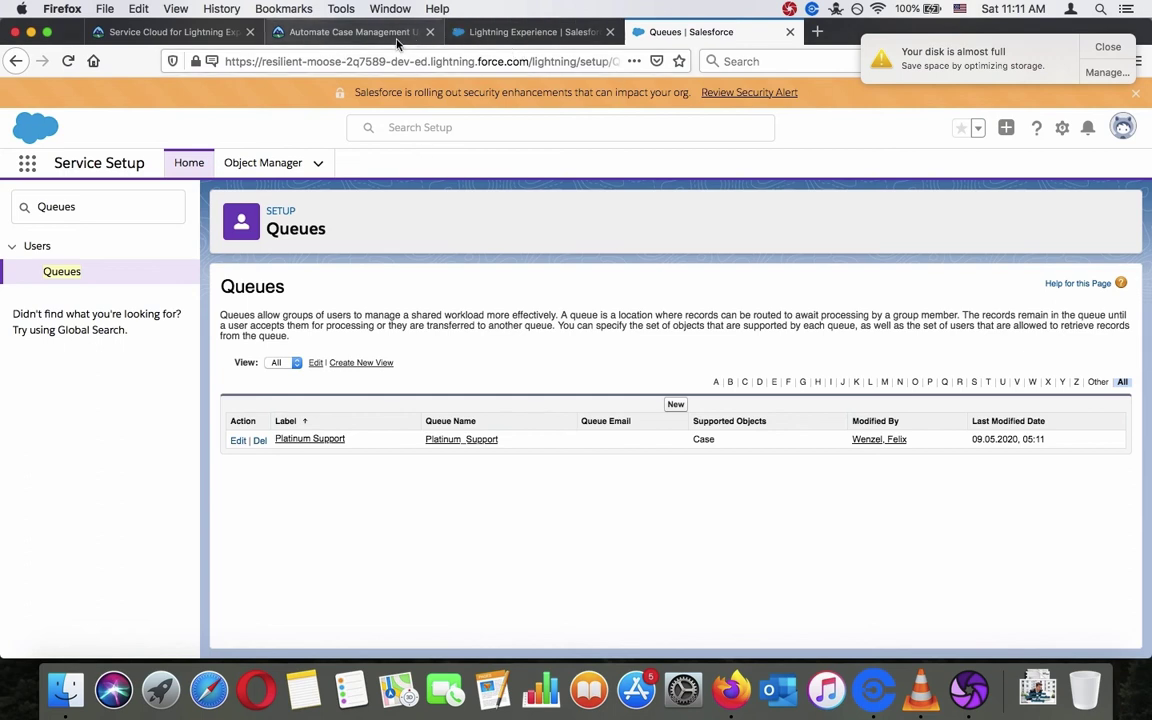
Read the Trailhead steps for checking the queue, then search the playground's apps for "serv" and open Service Console.
{"action": "left_click", "coordinate": [356, 33]}
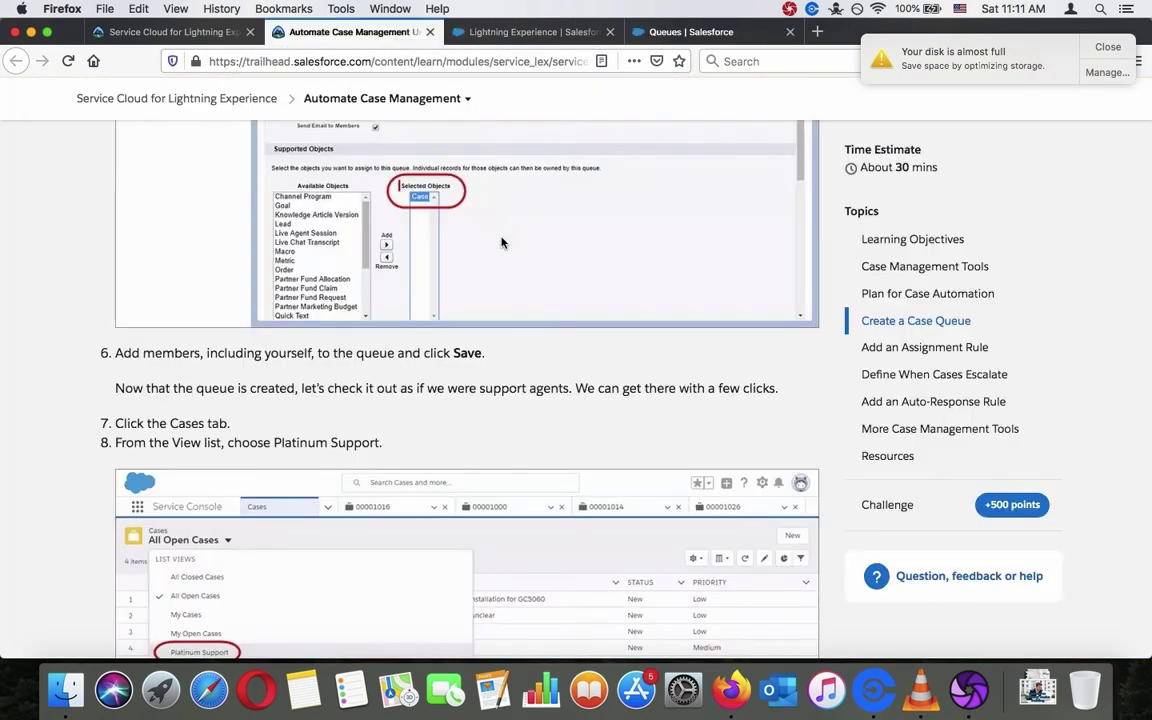
{"action": "scroll", "coordinate": [502, 242], "scroll_direction": "down", "scroll_amount": 5}
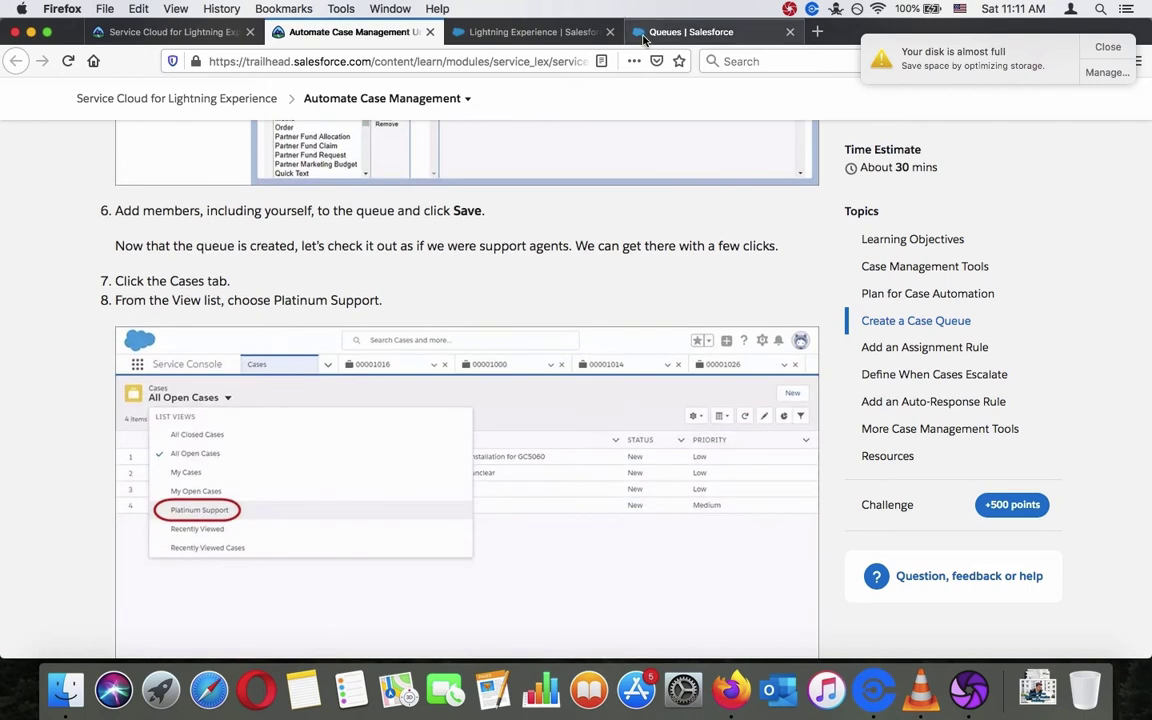
{"action": "left_click", "coordinate": [644, 33]}
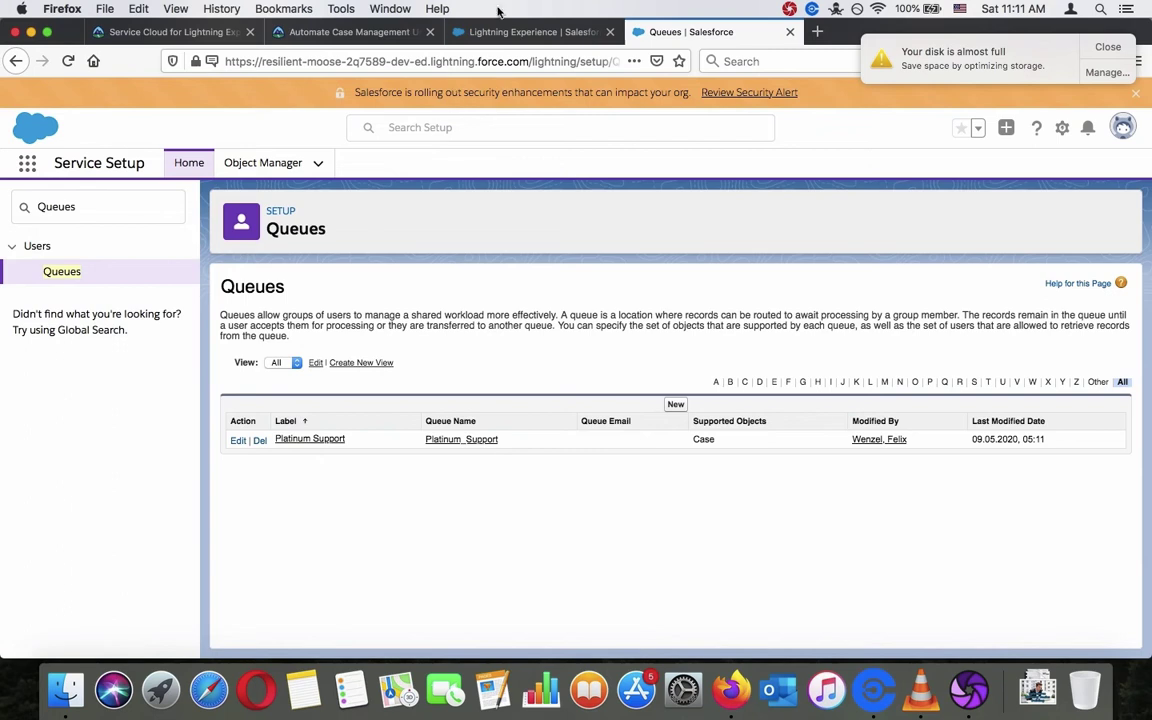
{"action": "left_click", "coordinate": [532, 32]}
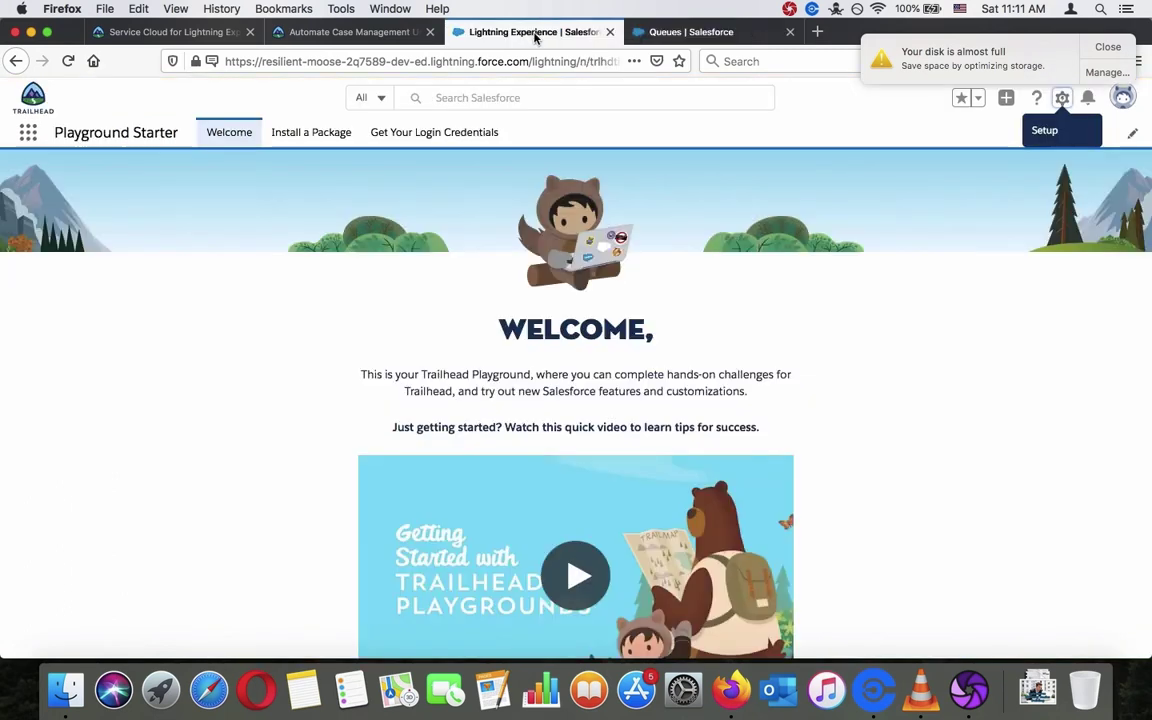
{"action": "left_click", "coordinate": [28, 137]}
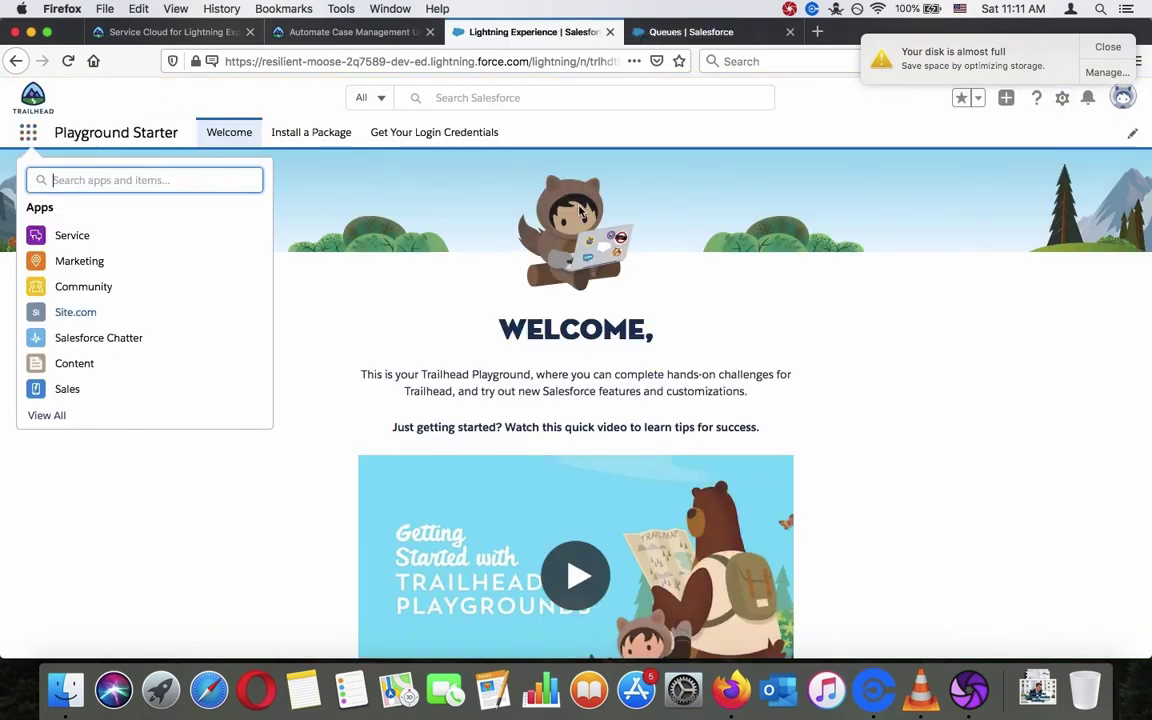
{"action": "type", "text": "serv"}
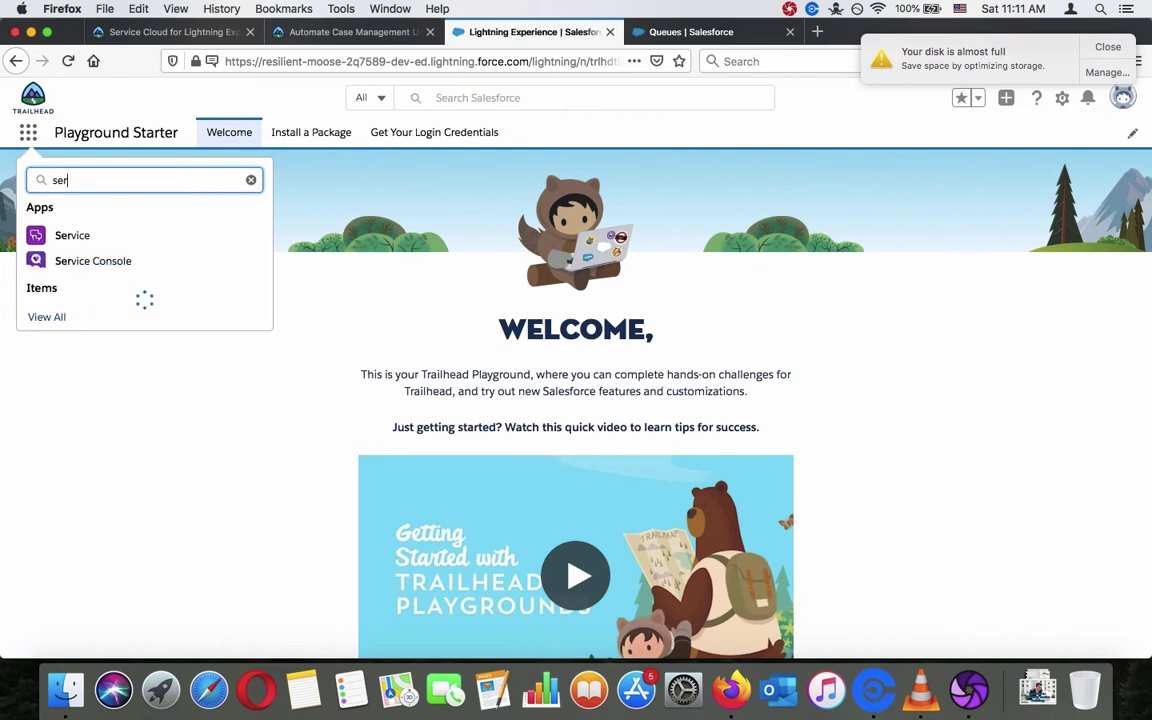
{"action": "left_click", "coordinate": [78, 268]}
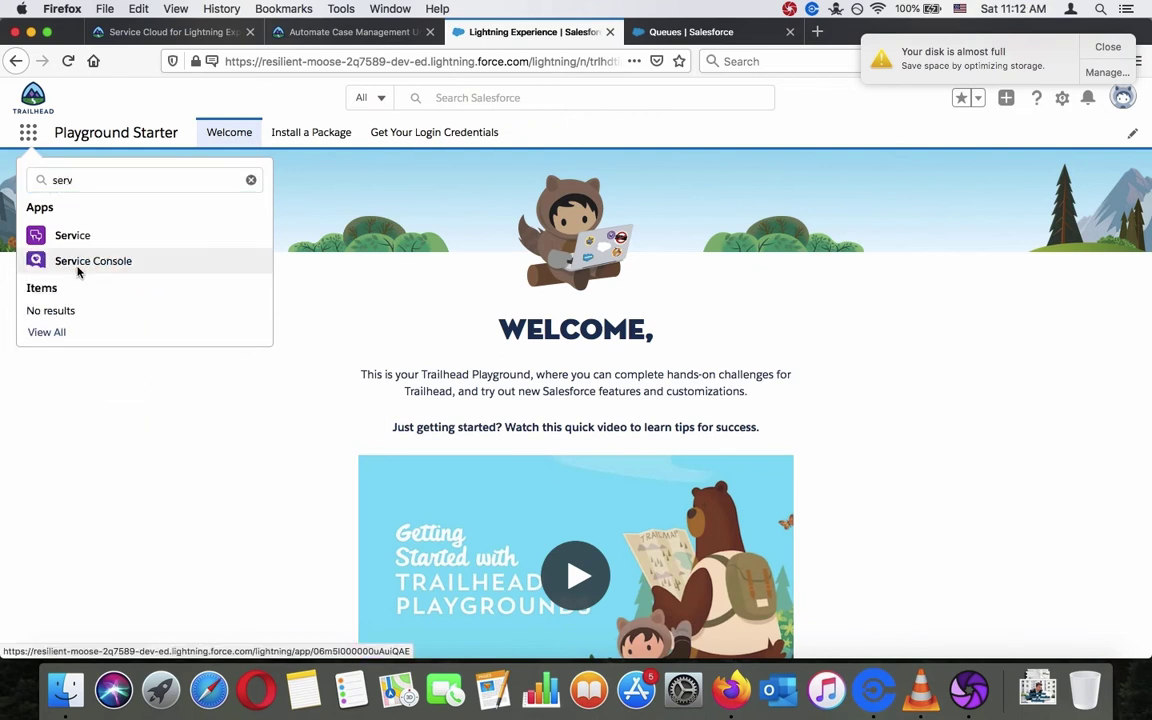
Never allow notifications from the site and switch the Cases list view to Platinum Support.
{"action": "left_click", "coordinate": [290, 33]}
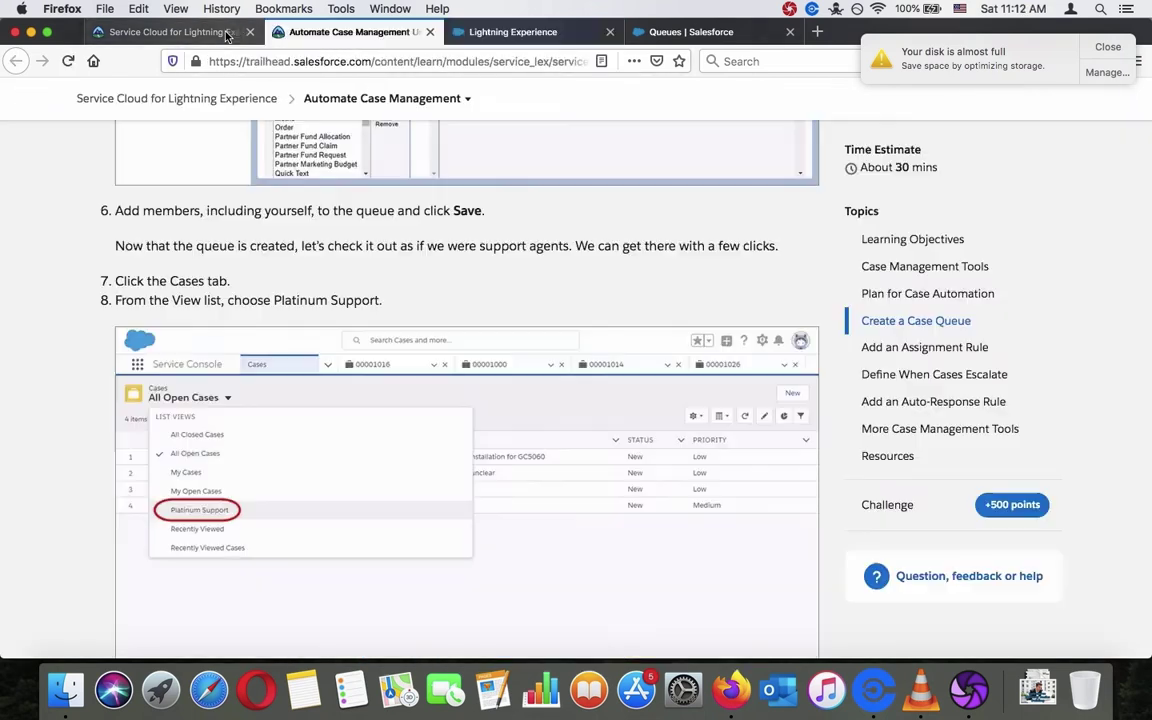
{"action": "left_click", "coordinate": [480, 32]}
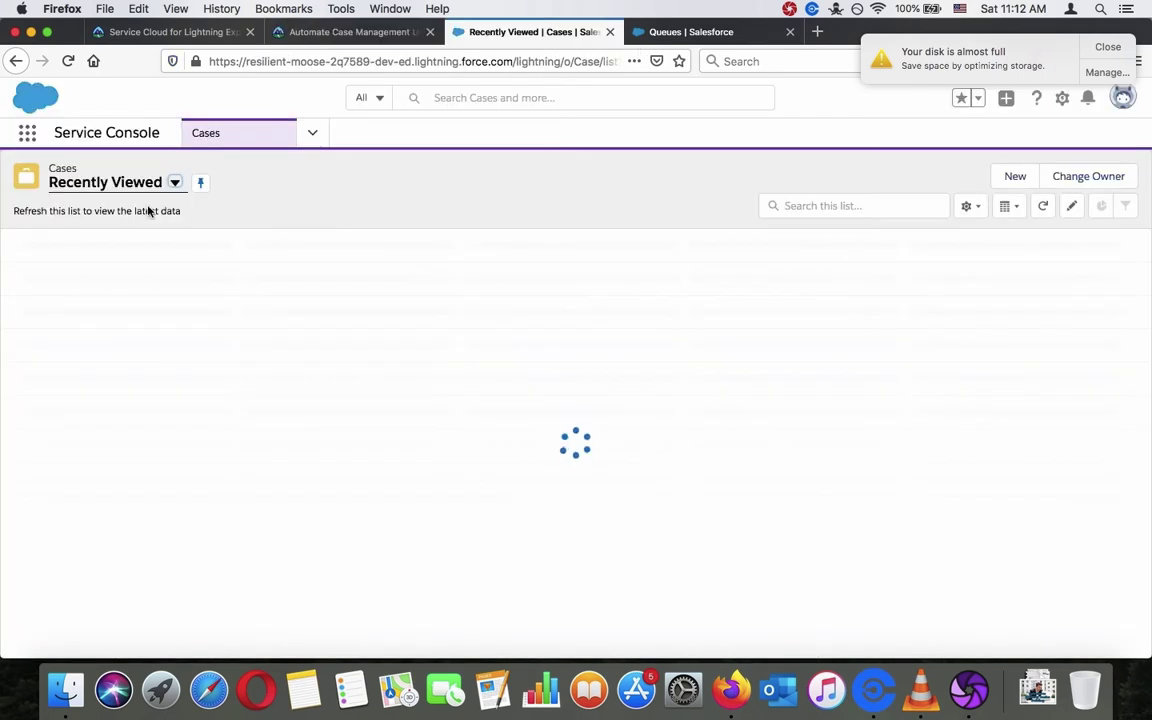
{"action": "left_click", "coordinate": [116, 184]}
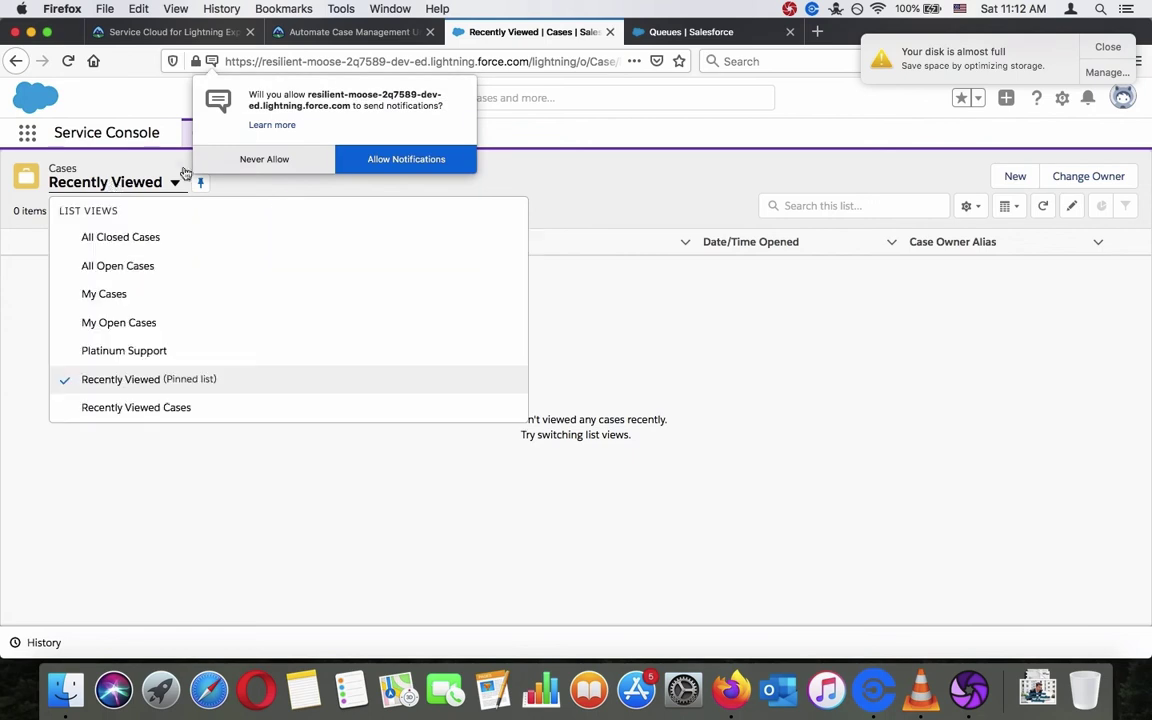
{"action": "left_click", "coordinate": [247, 160]}
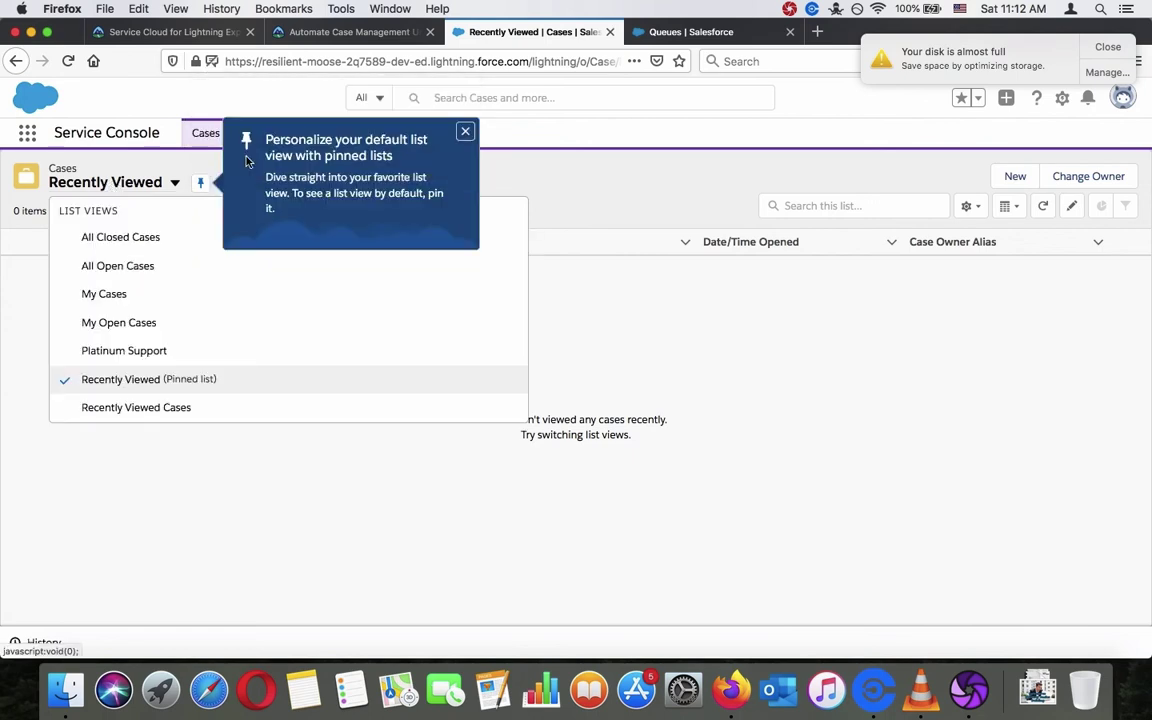
{"action": "left_click", "coordinate": [160, 352]}
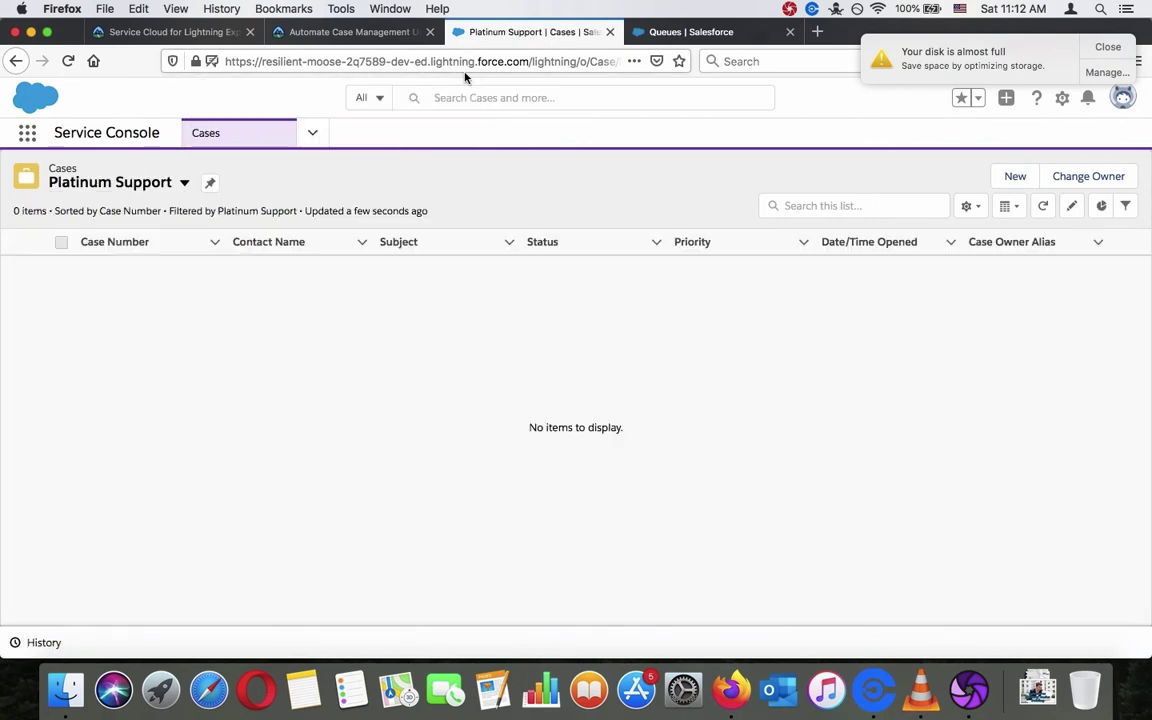
Compare the queue's list view with the Trailhead sample and read on to the Add an Assignment Rule instructions.
{"action": "left_click", "coordinate": [351, 33]}
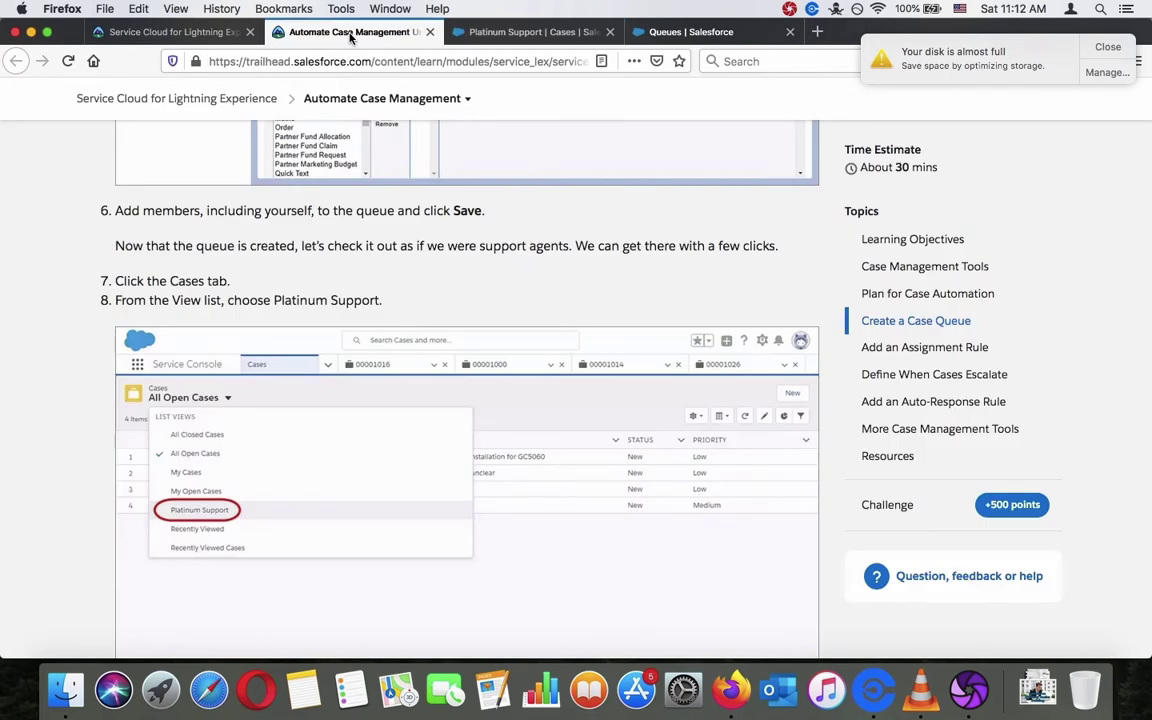
{"action": "scroll", "coordinate": [446, 285], "scroll_direction": "down", "scroll_amount": 5}
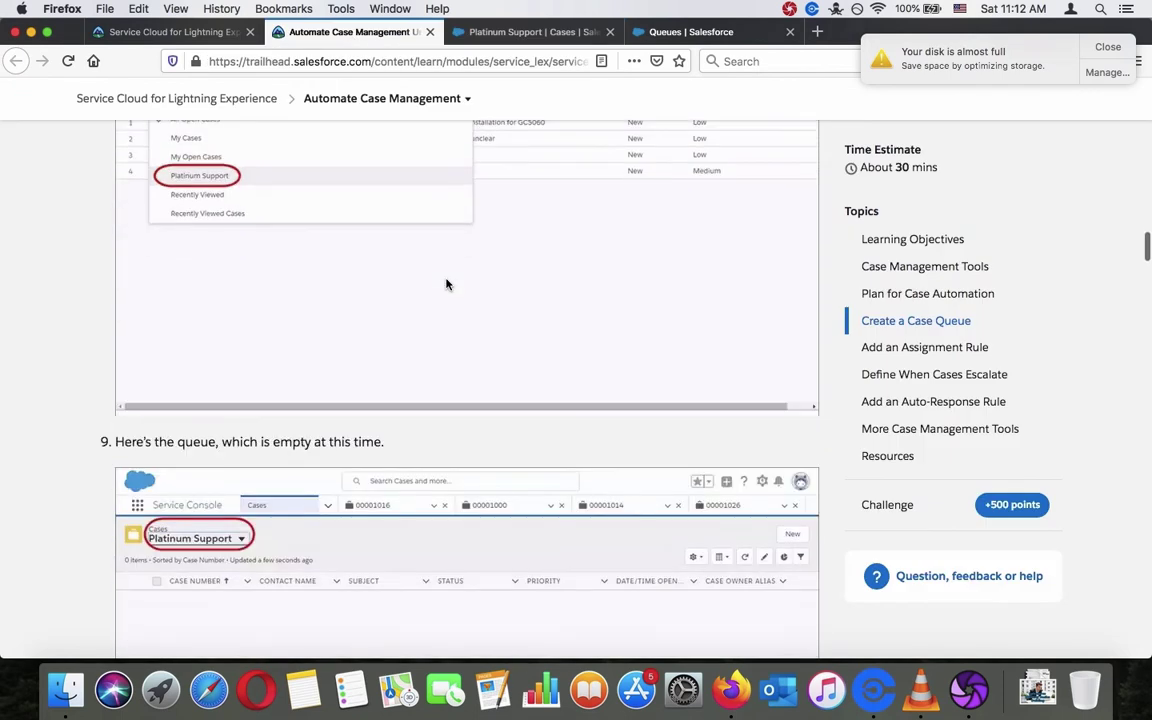
{"action": "scroll", "coordinate": [446, 285], "scroll_direction": "down", "scroll_amount": 3}
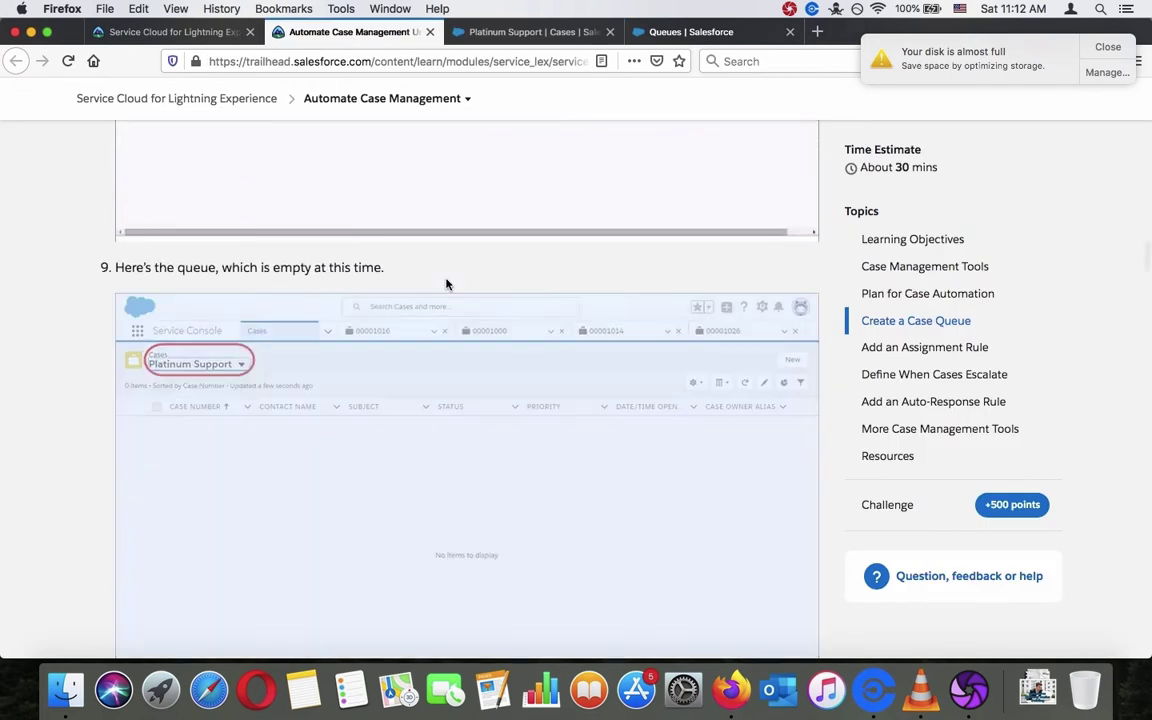
{"action": "scroll", "coordinate": [446, 285], "scroll_direction": "down", "scroll_amount": 8}
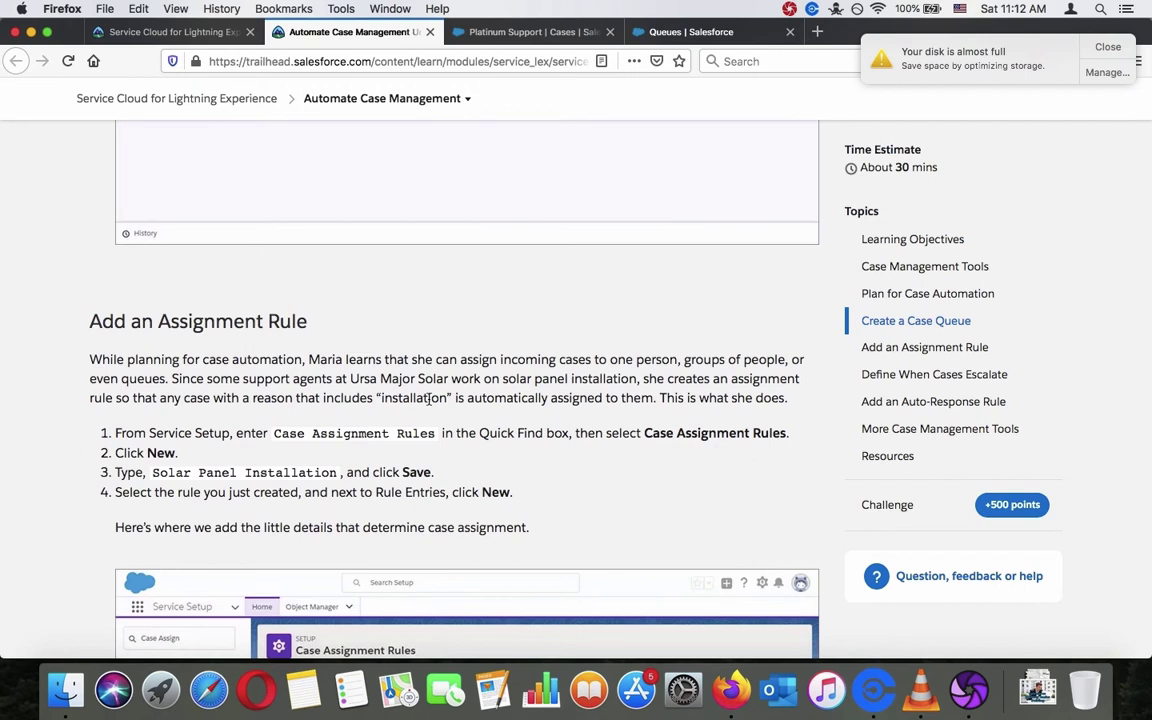
Copy the term "Case Assignment Rules" from the Trailhead instructions, search Service Setup for it, and open the Case Assignment Rules page.
{"action": "scroll", "coordinate": [429, 398], "scroll_direction": "down", "scroll_amount": 2}
{"action": "scroll", "coordinate": [429, 398], "scroll_direction": "down", "scroll_amount": 1}
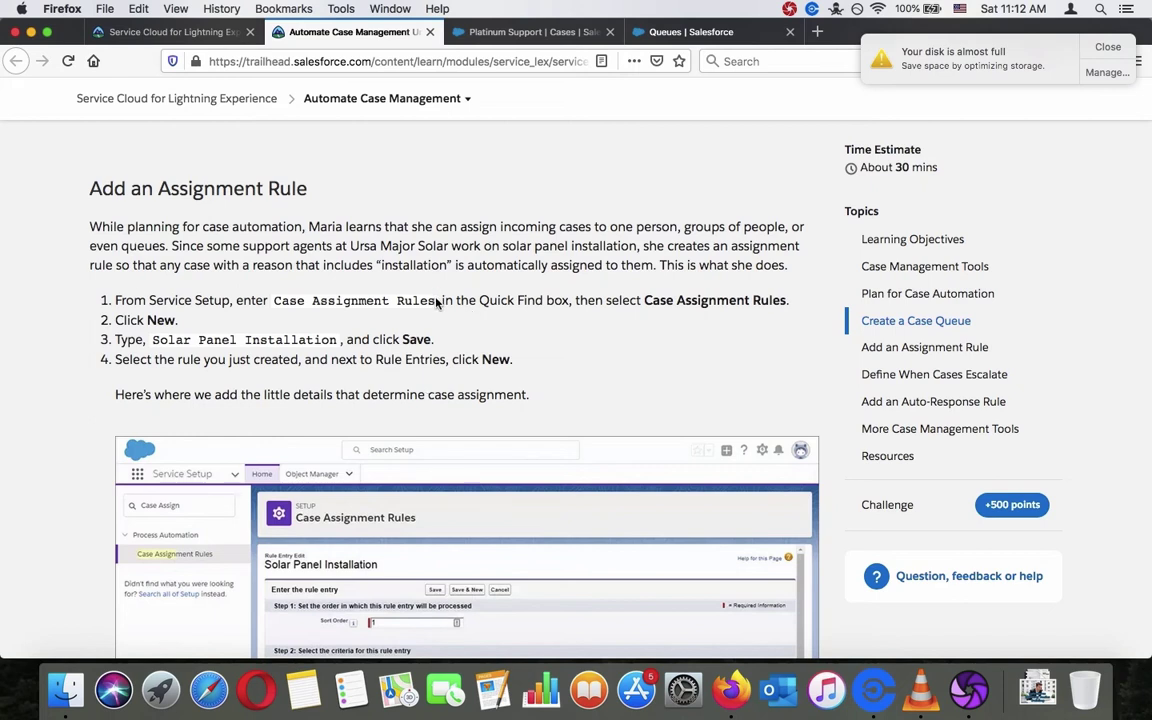
{"action": "left_click_drag", "start_coordinate": [436, 303], "coordinate": [273, 300]}
{"action": "key", "text": "super+c"}
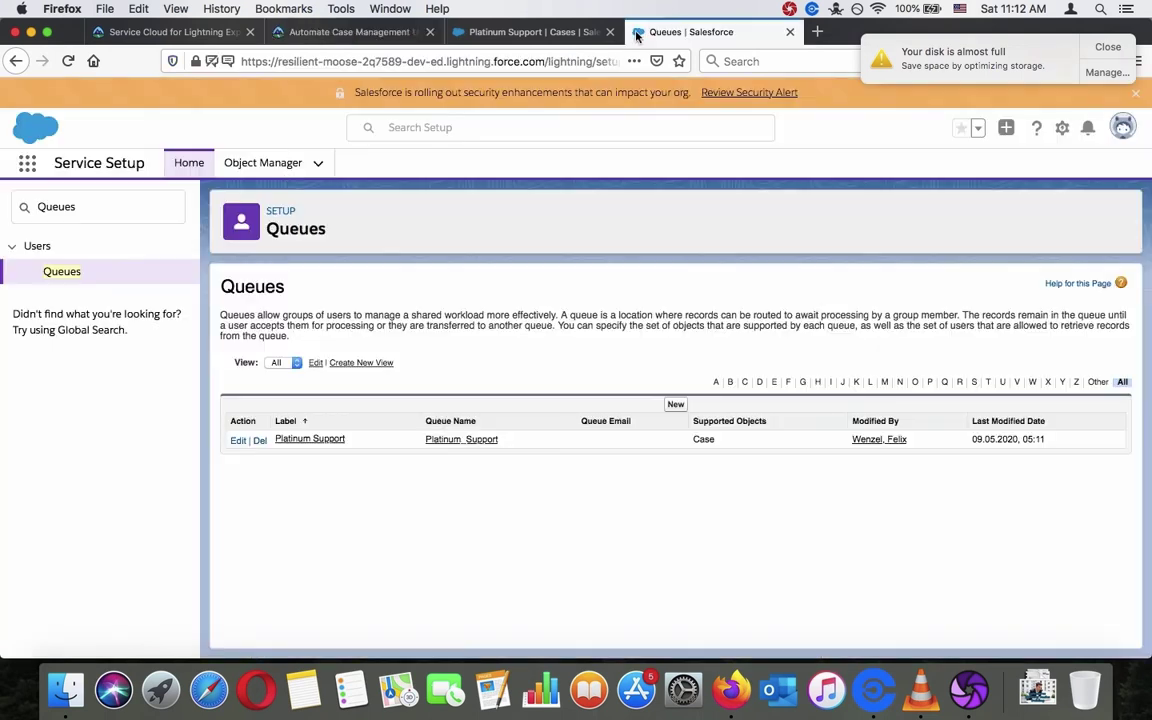
{"action": "left_click", "coordinate": [690, 31]}
{"action": "double_click", "coordinate": [46, 206]}
{"action": "key", "text": "super+v"}
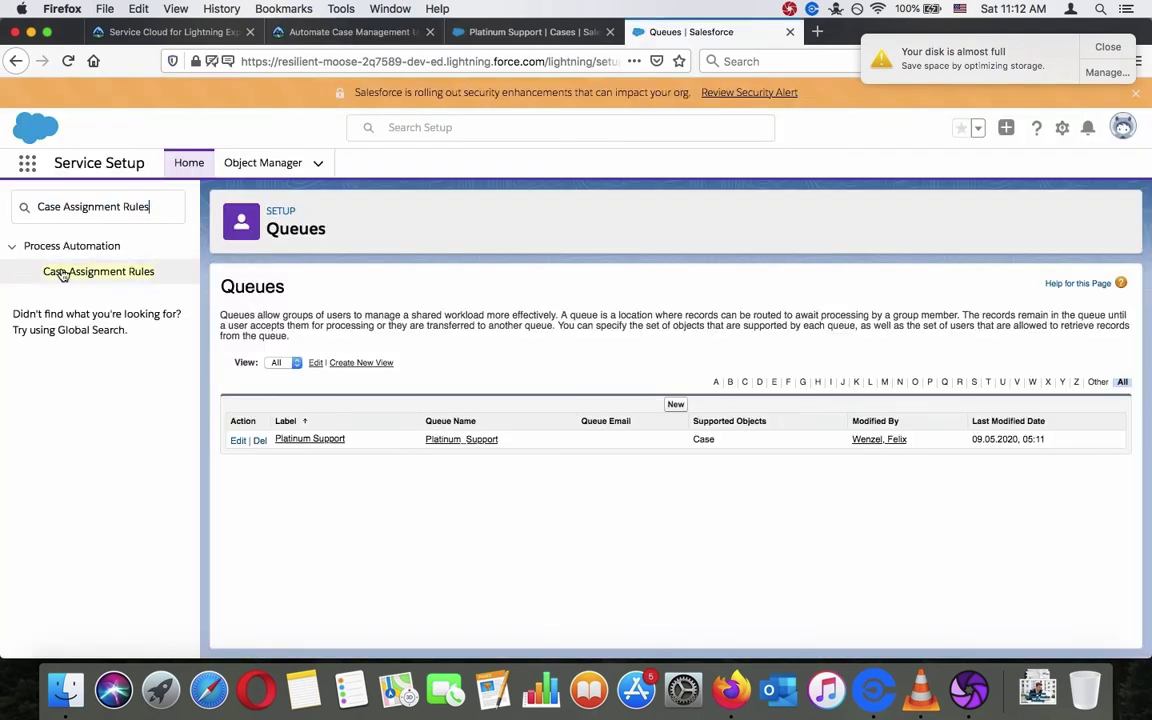
{"action": "left_click", "coordinate": [62, 275]}
Start a new case assignment rule and name it Solar Panel Installation, copying the name from the Trailhead instructions.
{"action": "left_click", "coordinate": [350, 31]}
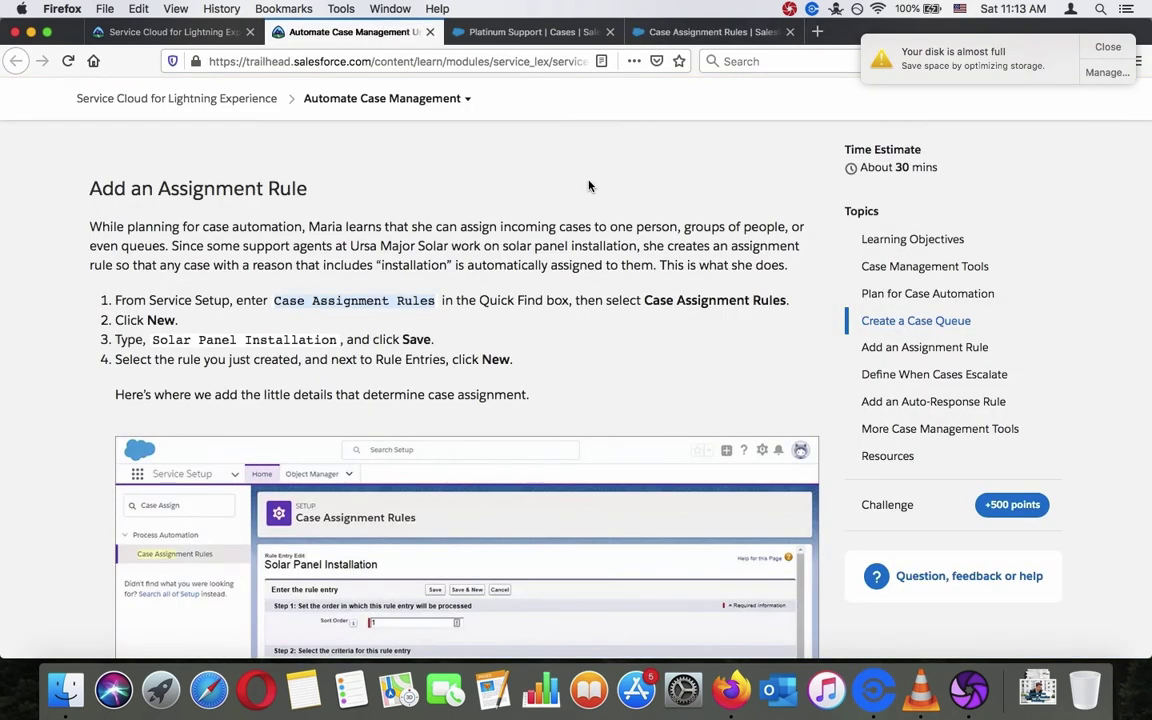
{"action": "double_click", "coordinate": [254, 336]}
{"action": "left_click_drag", "start_coordinate": [254, 336], "coordinate": [152, 341]}
{"action": "key", "text": "super+c"}
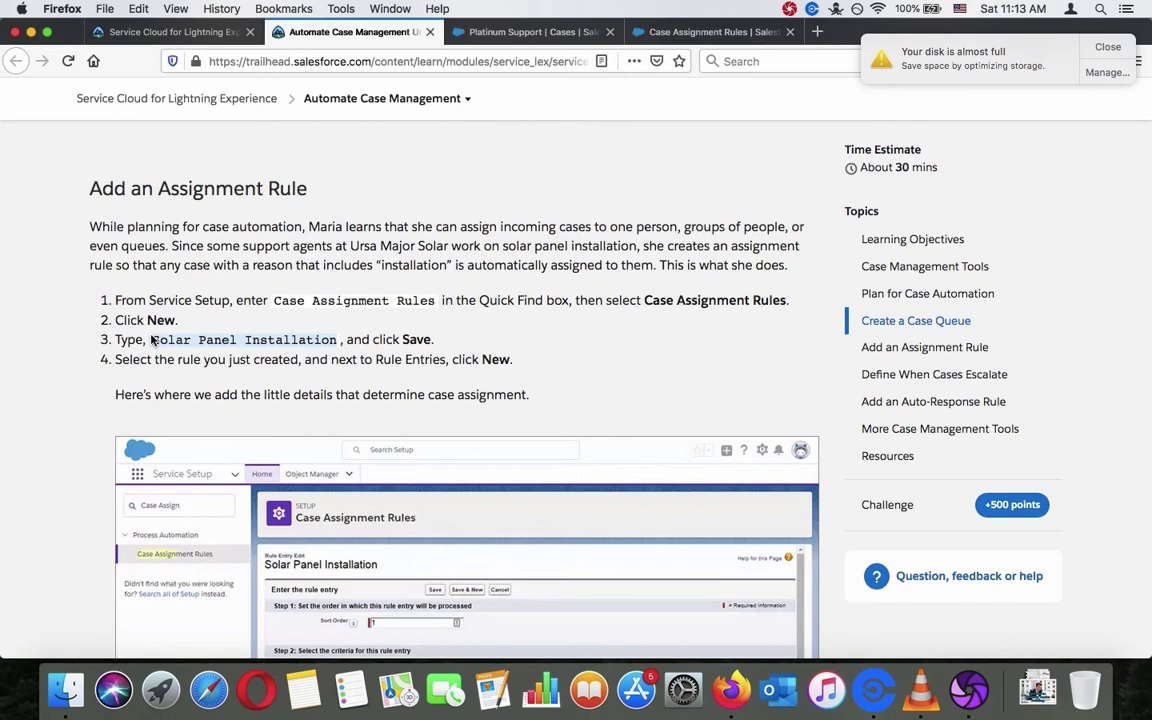
{"action": "left_click", "coordinate": [700, 31]}
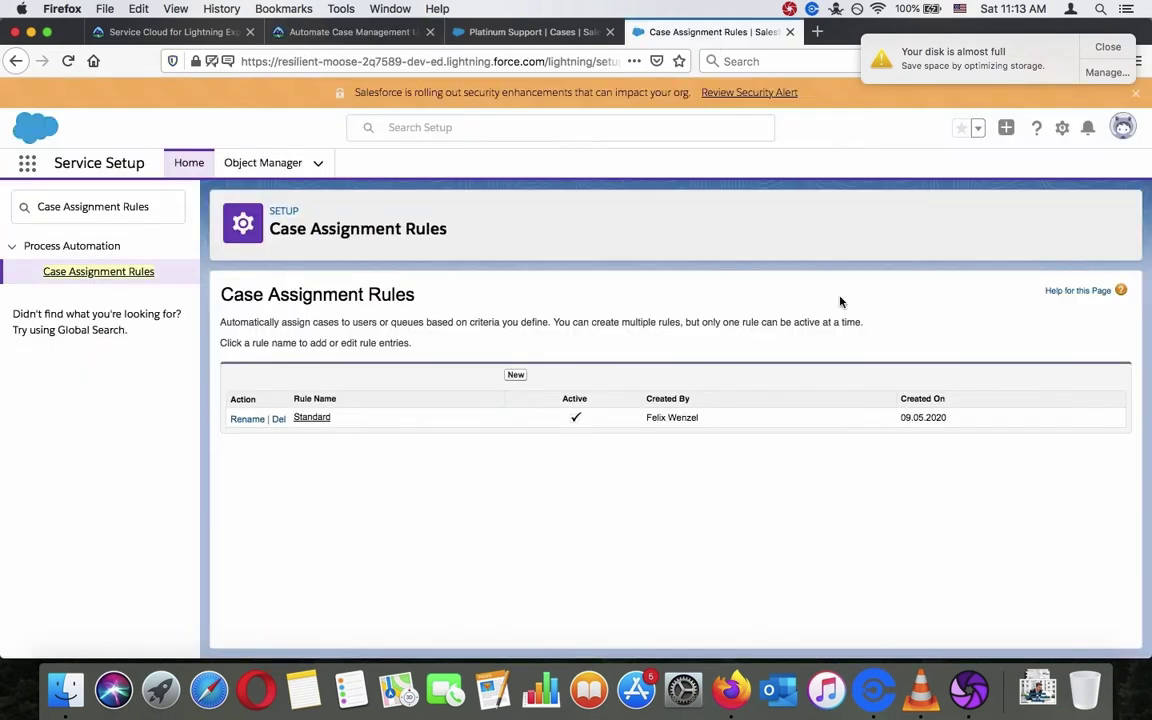
{"action": "left_click", "coordinate": [515, 375]}
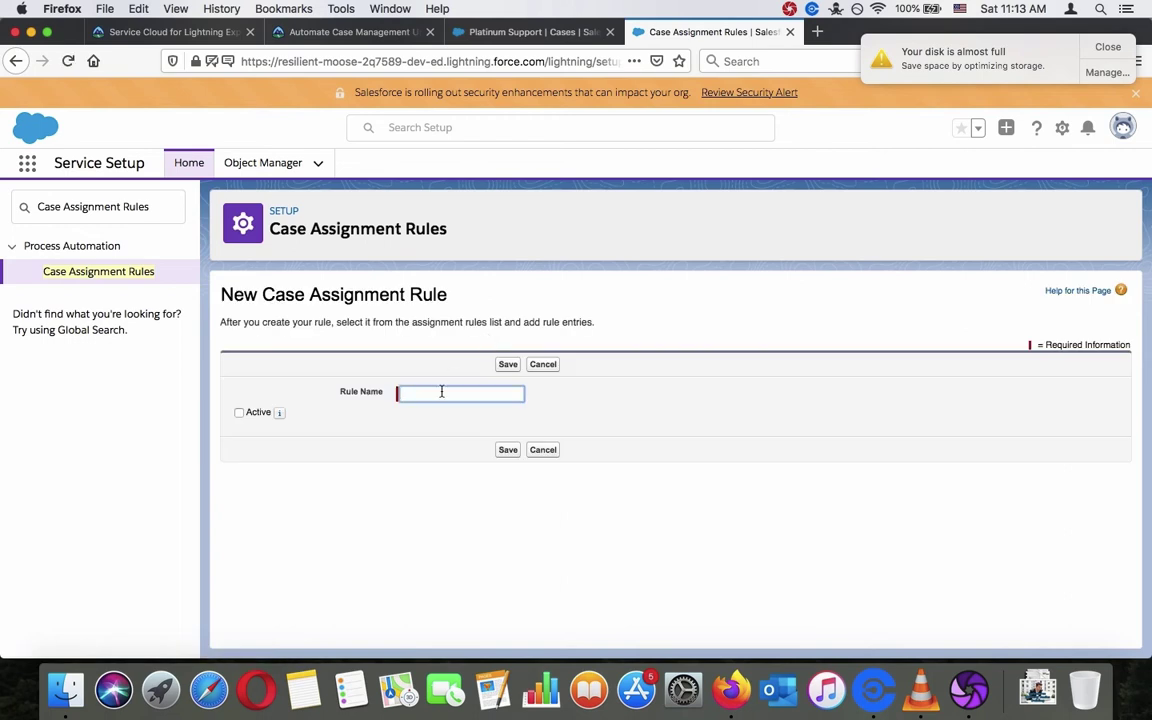
{"action": "key", "text": "super+v"}
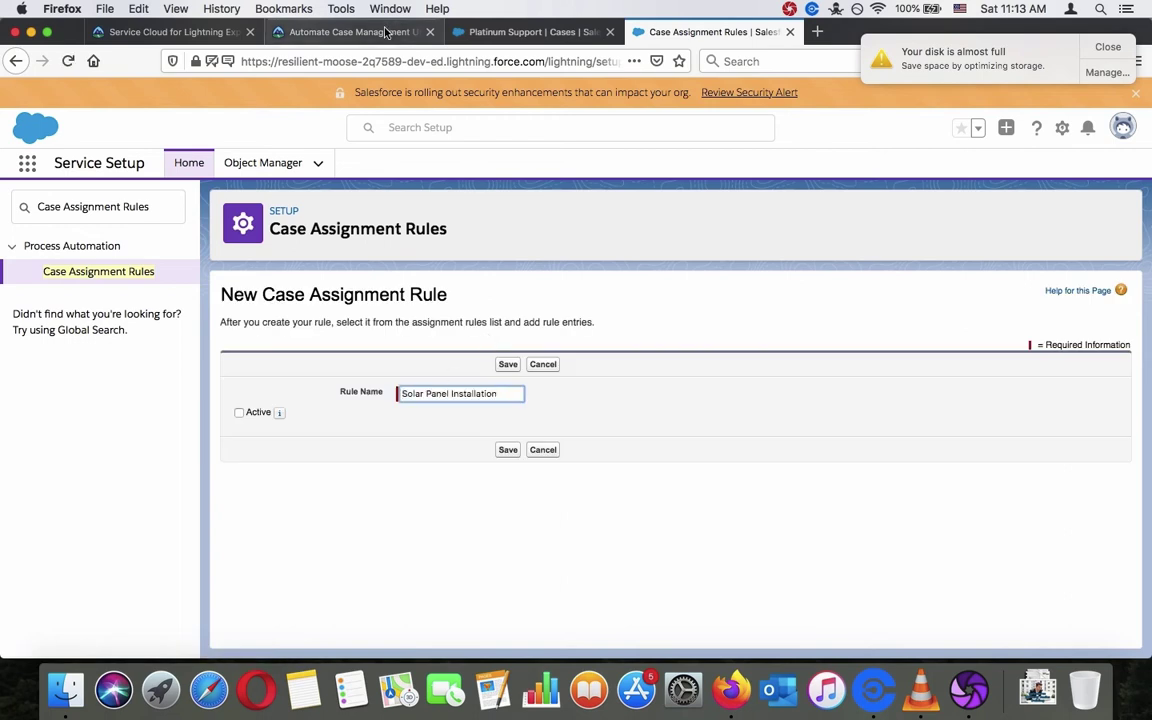
Check the Trailhead steps for the rule, then make the Solar Panel Installation rule active and save it.
{"action": "left_click", "coordinate": [350, 31]}
{"action": "scroll", "coordinate": [461, 229], "scroll_direction": "down", "scroll_amount": 3}
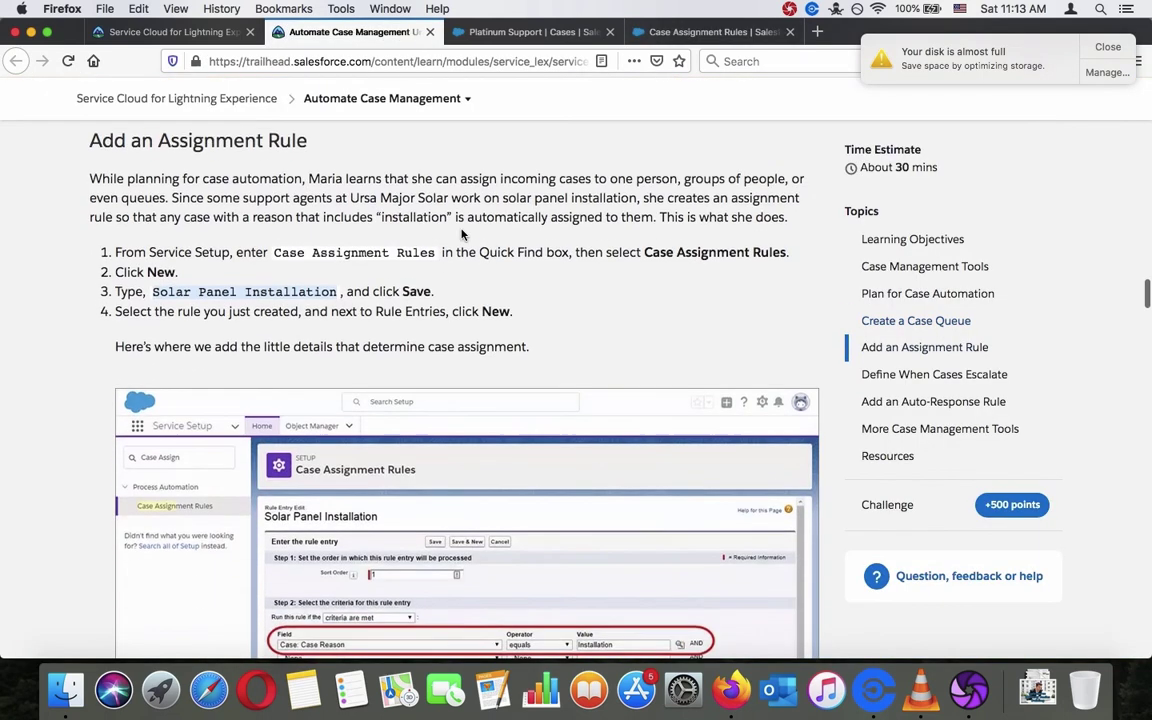
{"action": "double_click", "coordinate": [461, 229]}
{"action": "triple_click", "coordinate": [461, 229]}
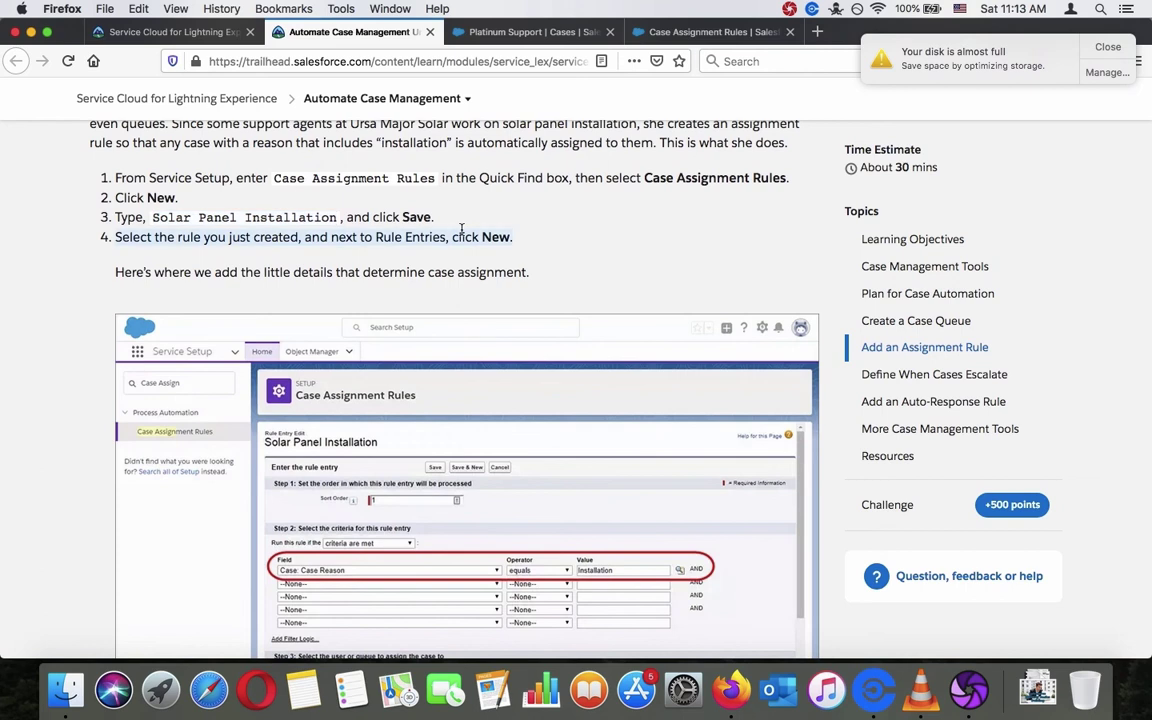
{"action": "scroll", "coordinate": [461, 229], "scroll_direction": "down", "scroll_amount": 2}
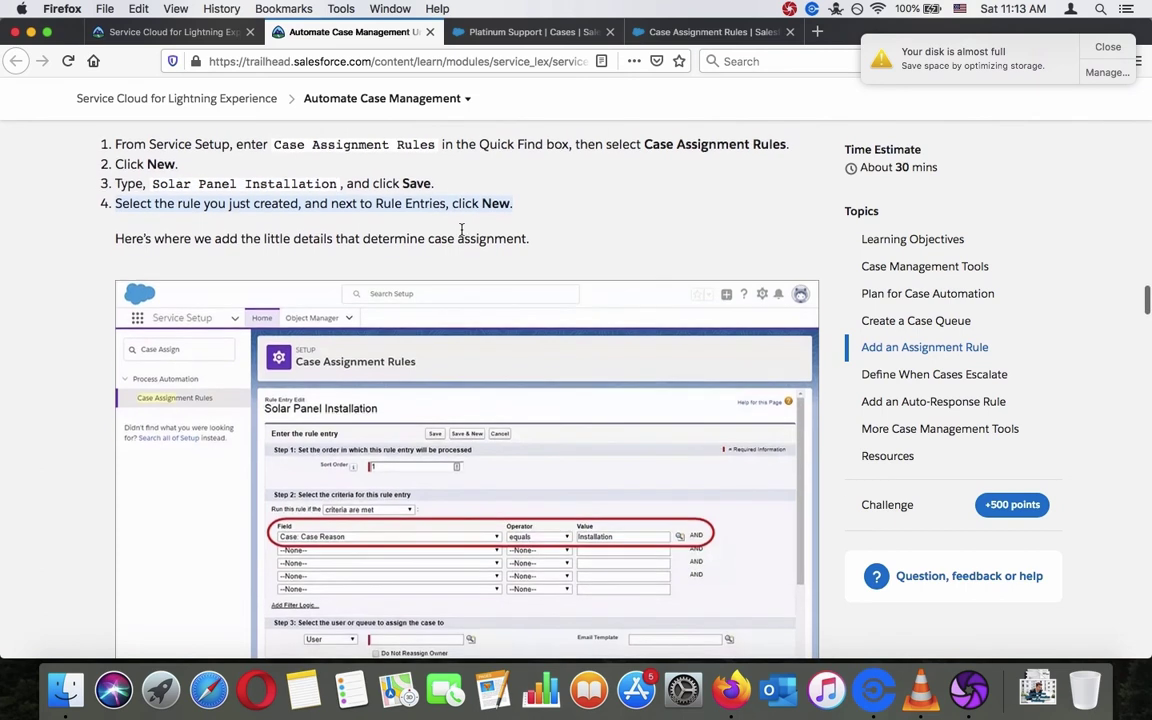
{"action": "triple_click", "coordinate": [455, 213]}
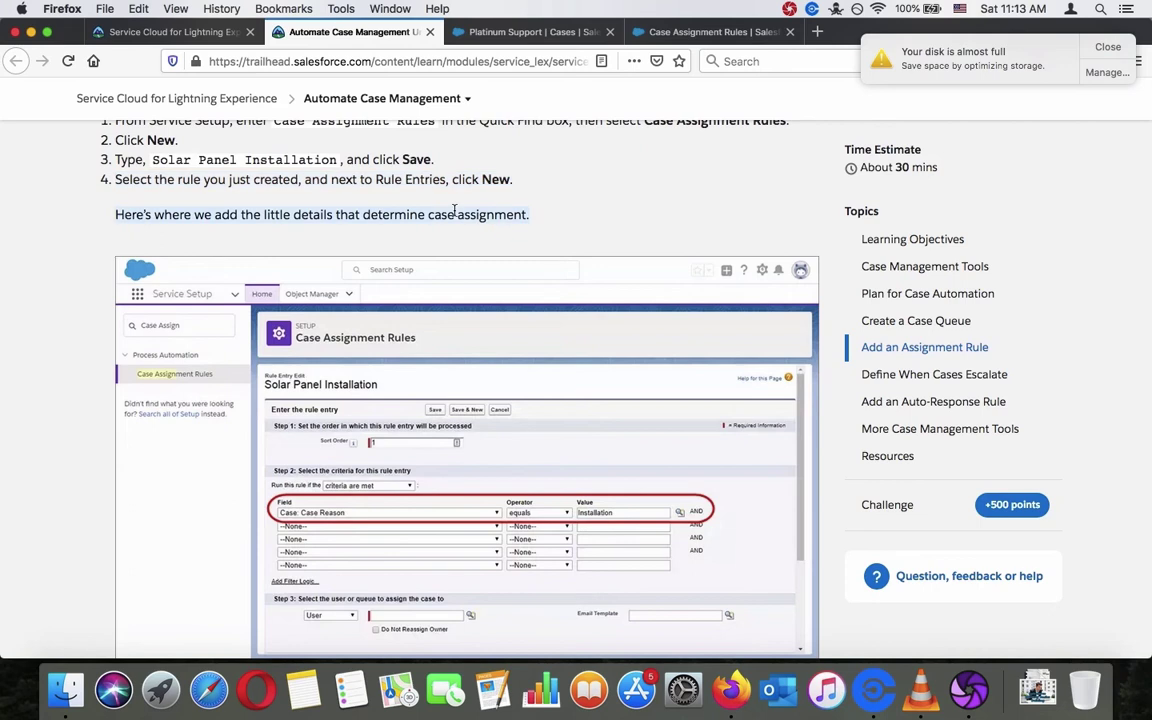
{"action": "scroll", "coordinate": [455, 214], "scroll_direction": "down", "scroll_amount": 1}
{"action": "left_click", "coordinate": [642, 24]}
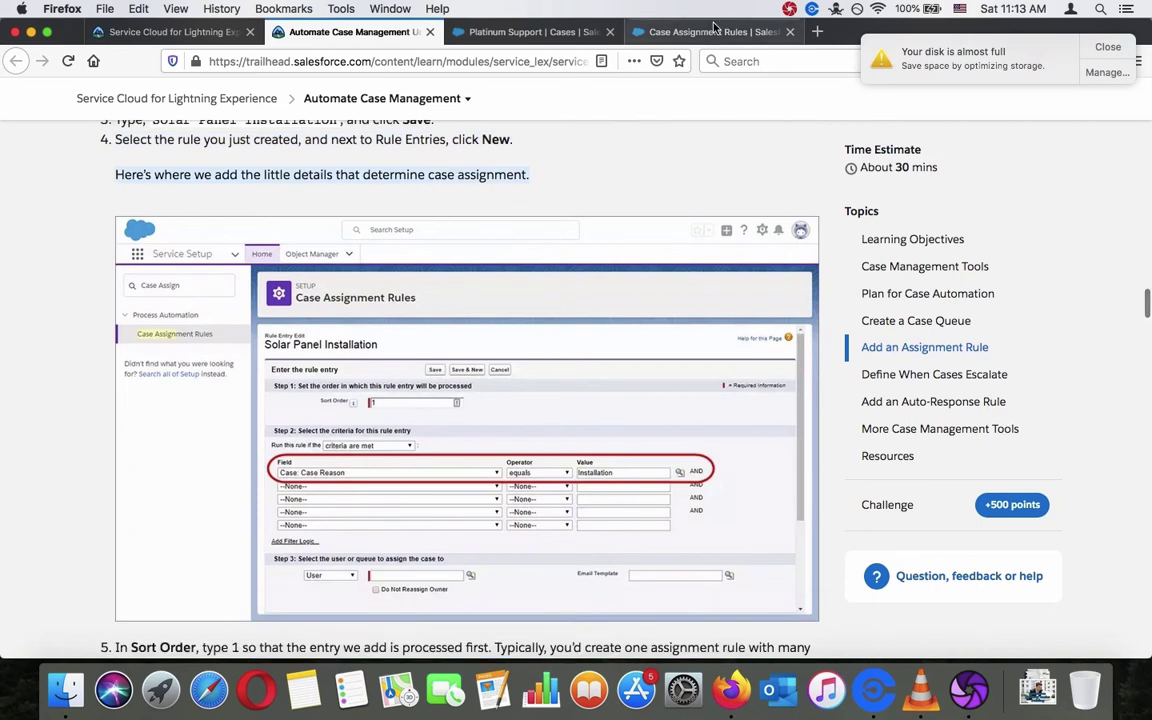
{"action": "mouse_move", "coordinate": [280, 414]}
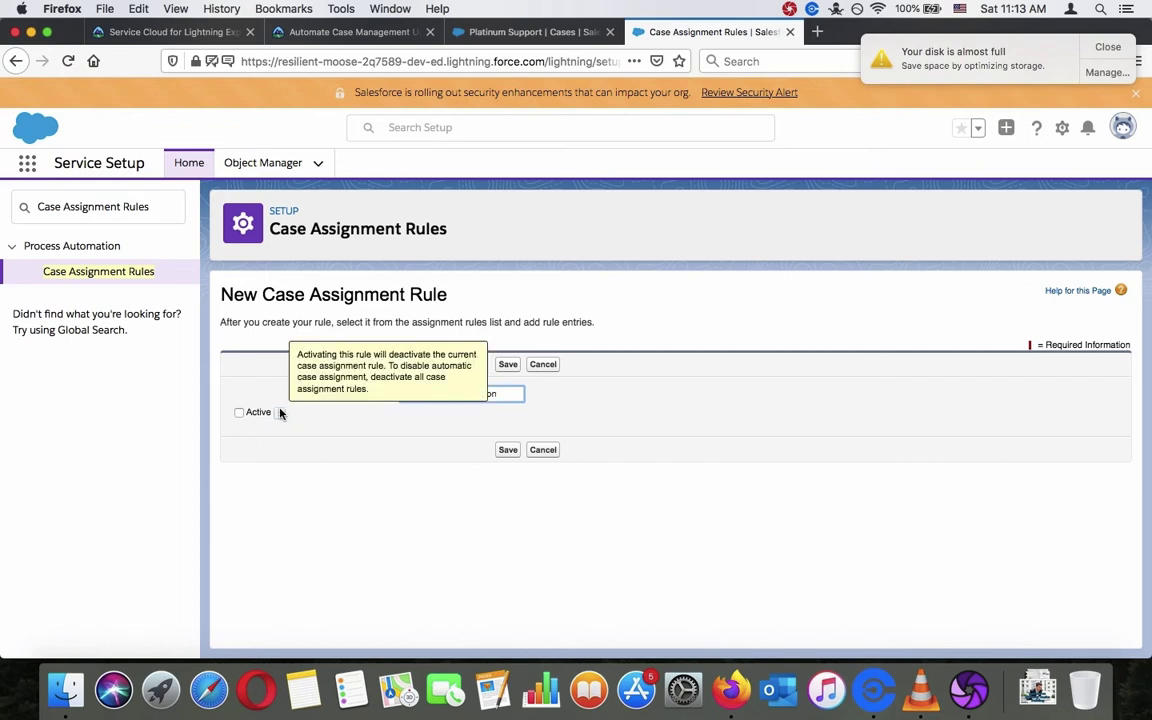
{"action": "left_click", "coordinate": [239, 412]}
{"action": "left_click", "coordinate": [510, 451]}
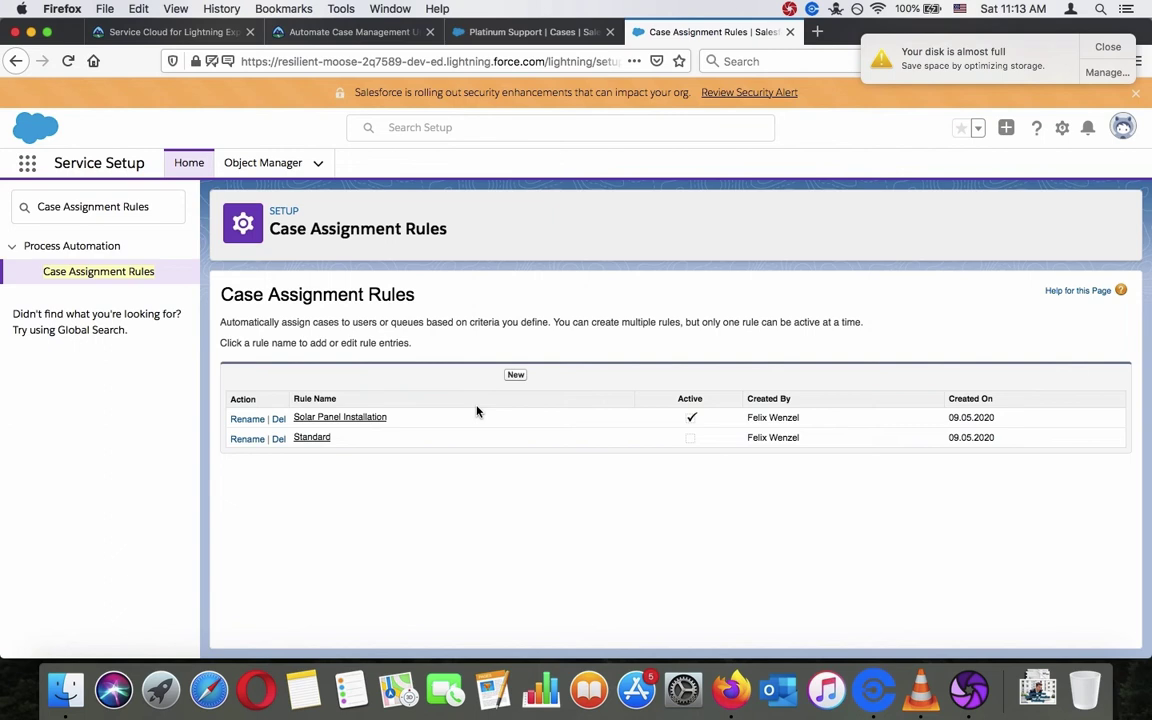
Compare the rules list with the Trailhead instructions and examine the sample rule entry and its sort order step.
{"action": "left_click", "coordinate": [360, 31]}
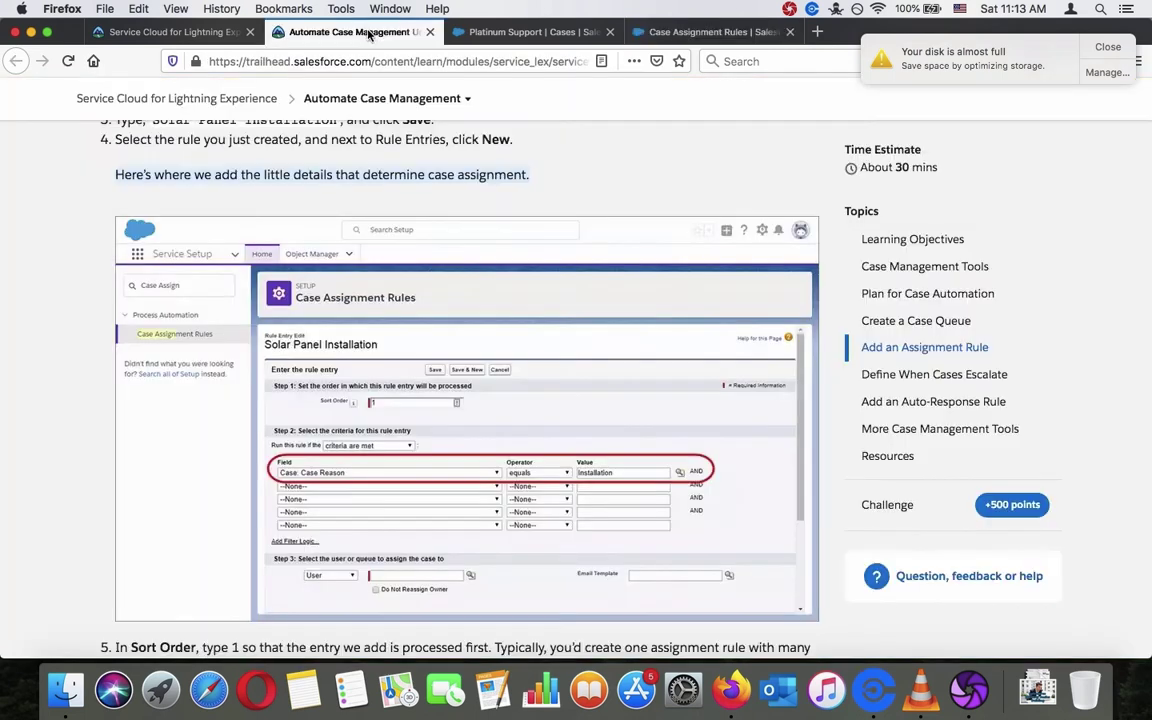
{"action": "left_click", "coordinate": [672, 28]}
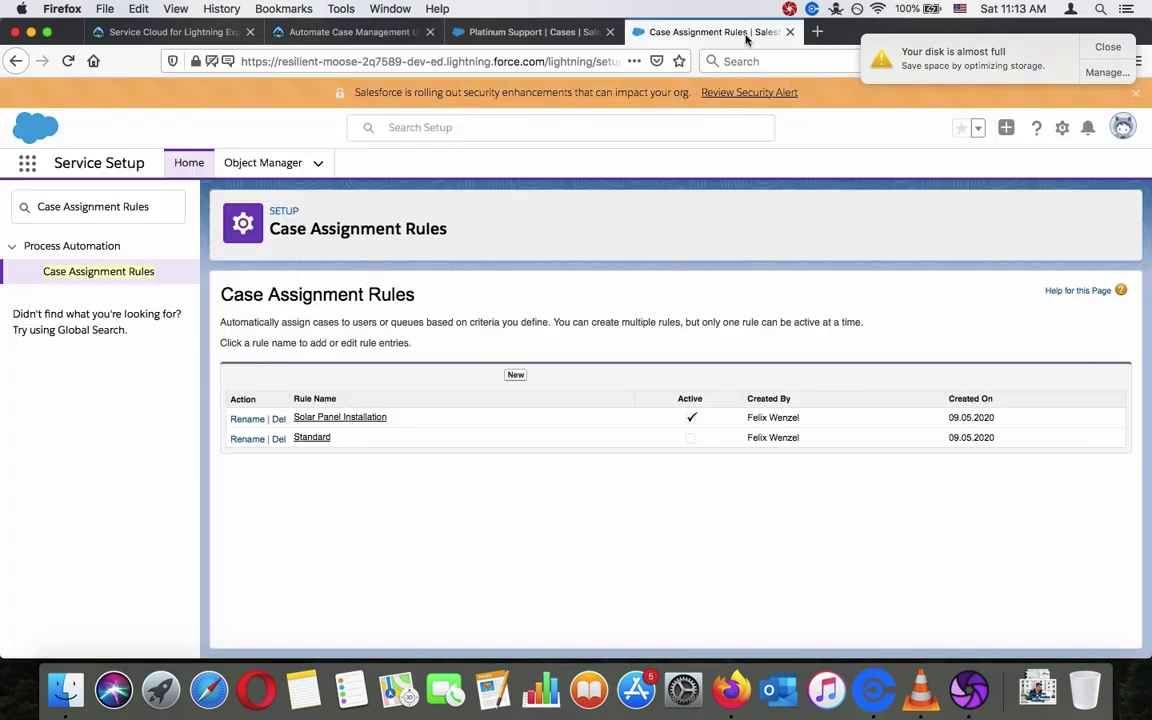
{"action": "left_click", "coordinate": [372, 25]}
{"action": "triple_click", "coordinate": [514, 173]}
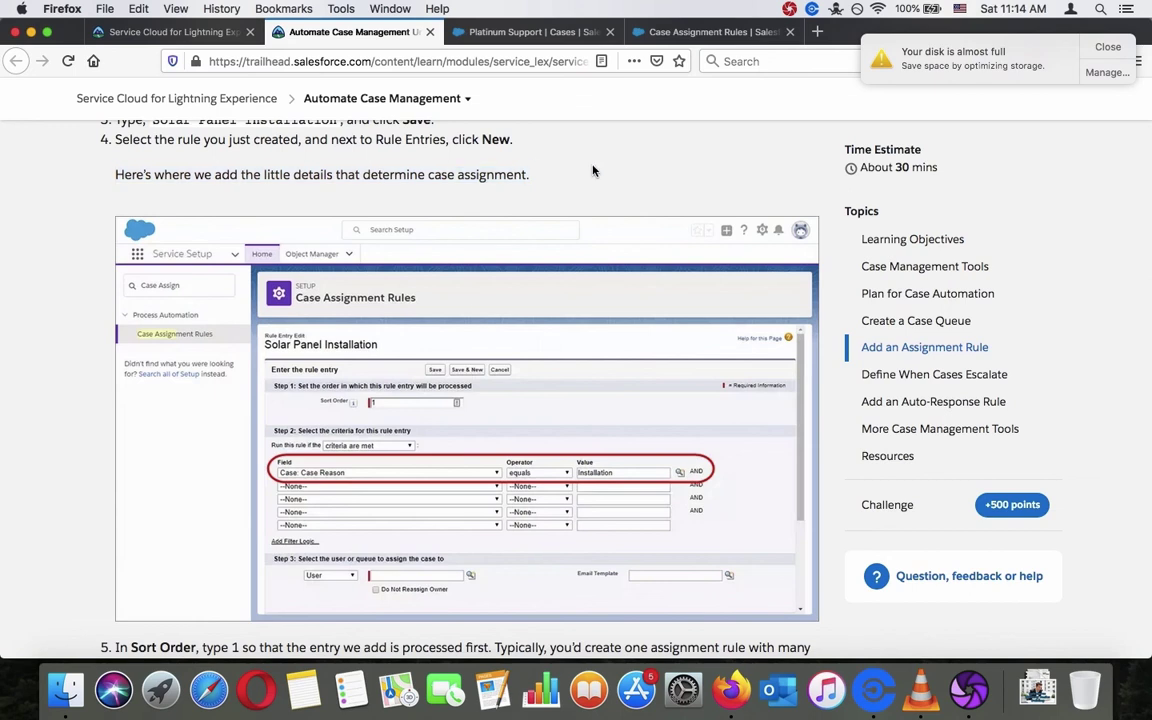
{"action": "scroll", "coordinate": [592, 170], "scroll_direction": "up", "scroll_amount": 3}
{"action": "scroll", "coordinate": [592, 170], "scroll_direction": "down", "scroll_amount": 5}
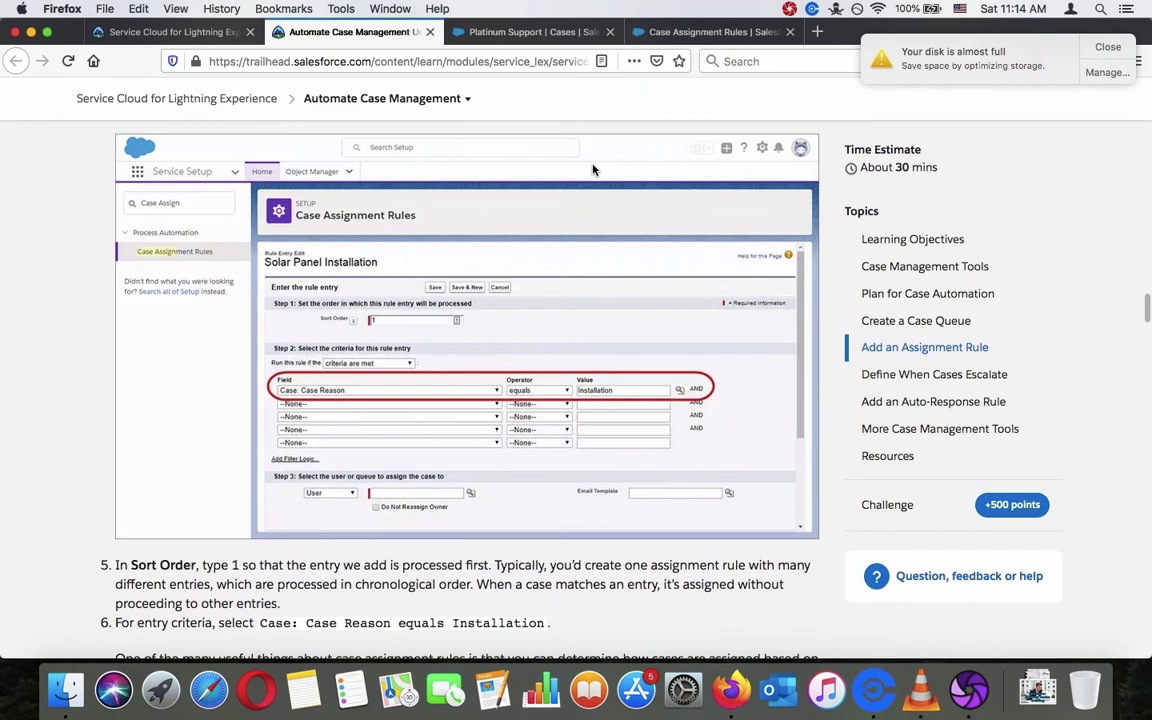
{"action": "scroll", "coordinate": [592, 170], "scroll_direction": "up", "scroll_amount": 2}
{"action": "scroll", "coordinate": [592, 170], "scroll_direction": "down", "scroll_amount": 2}
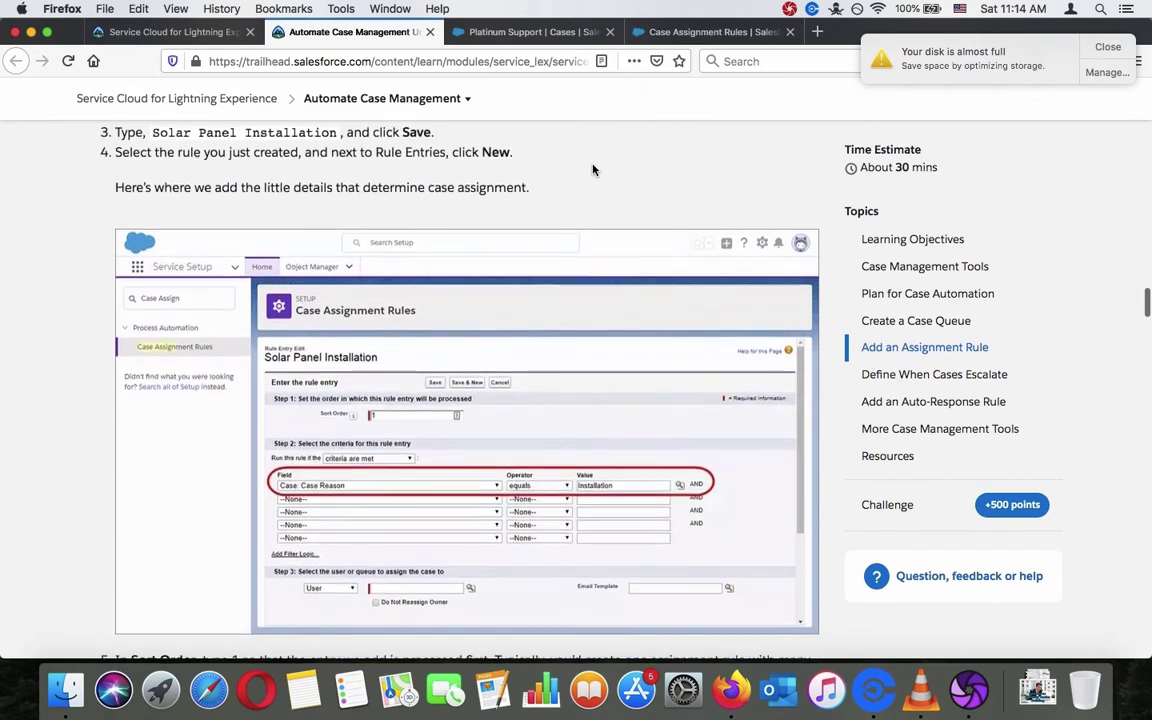
{"action": "scroll", "coordinate": [592, 170], "scroll_direction": "down", "scroll_amount": 1}
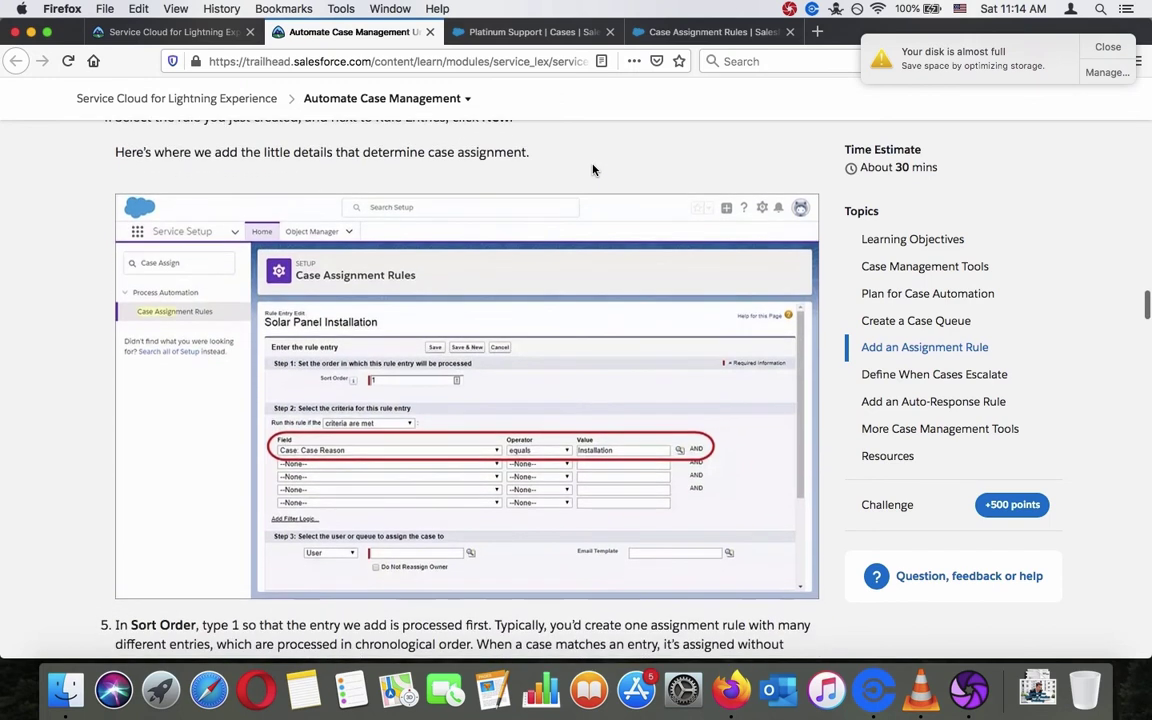
{"action": "scroll", "coordinate": [592, 170], "scroll_direction": "down", "scroll_amount": 1}
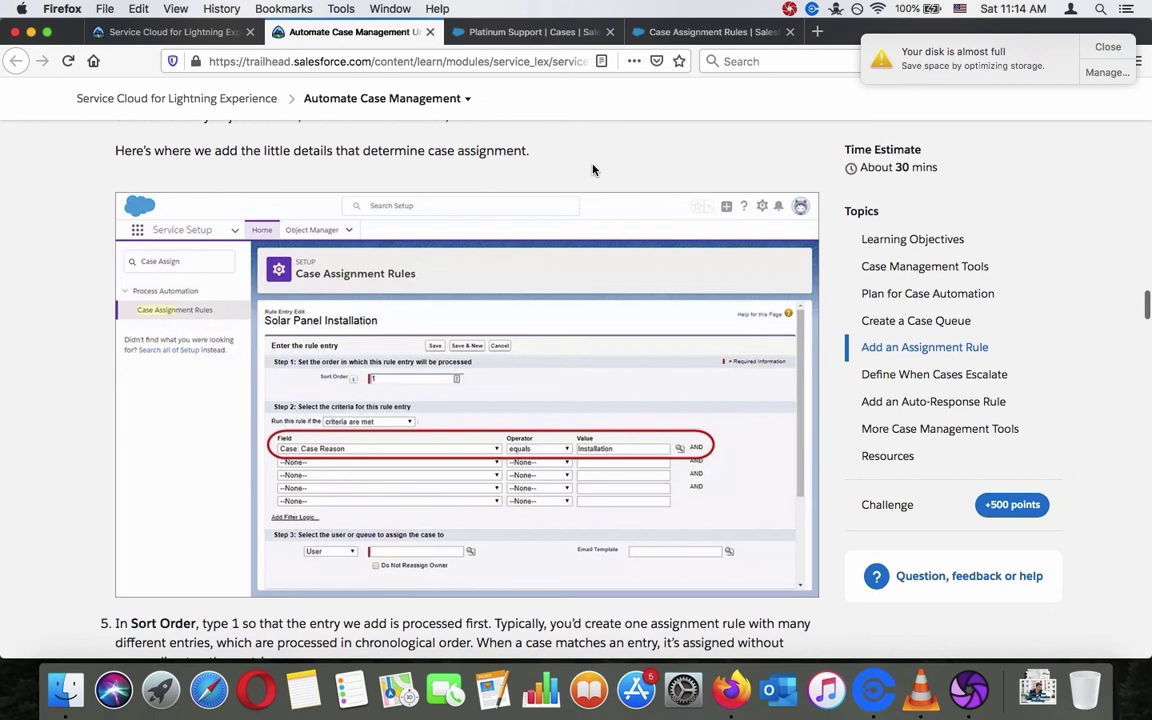
{"action": "scroll", "coordinate": [592, 170], "scroll_direction": "down", "scroll_amount": 2}
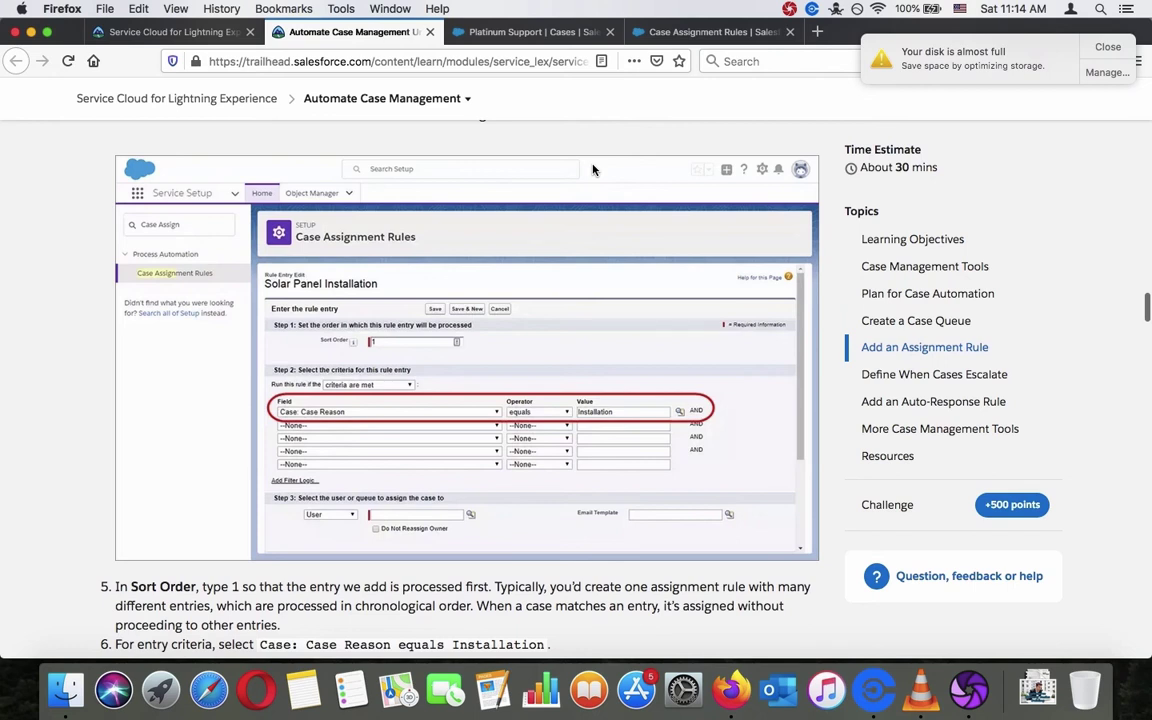
Open the Solar Panel Installation rule and start a new rule entry, checking the Trailhead instructions.
{"action": "left_click", "coordinate": [665, 32]}
{"action": "left_click", "coordinate": [334, 419]}
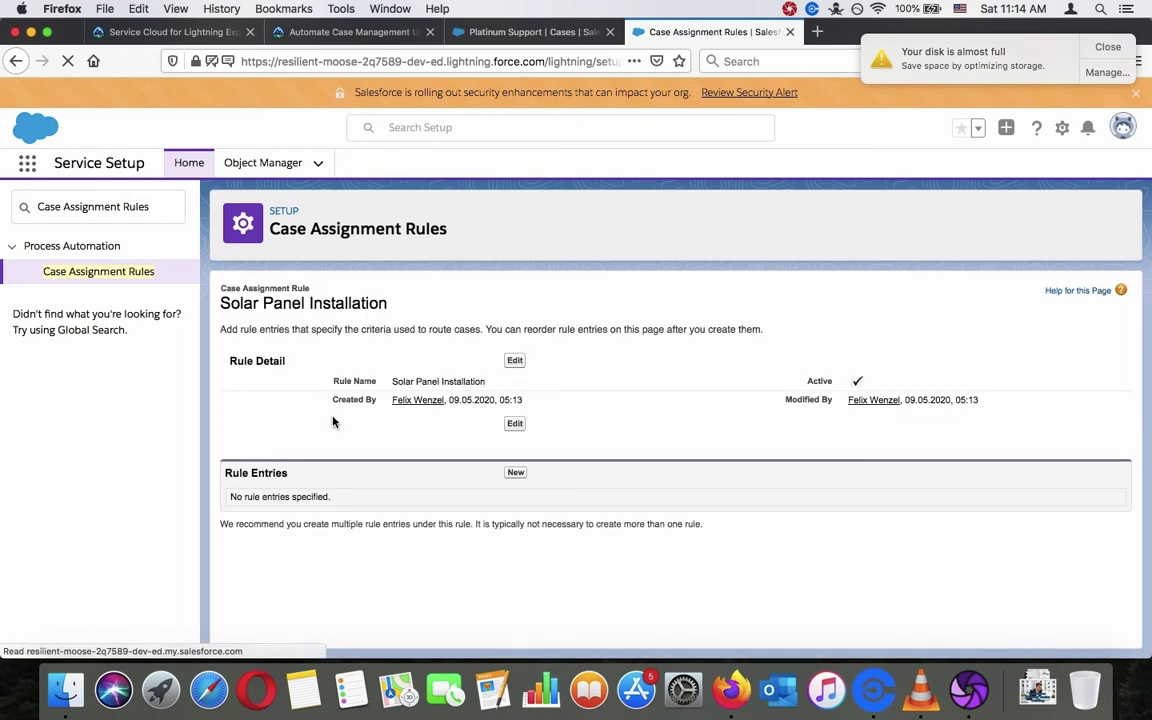
{"action": "left_click", "coordinate": [350, 32]}
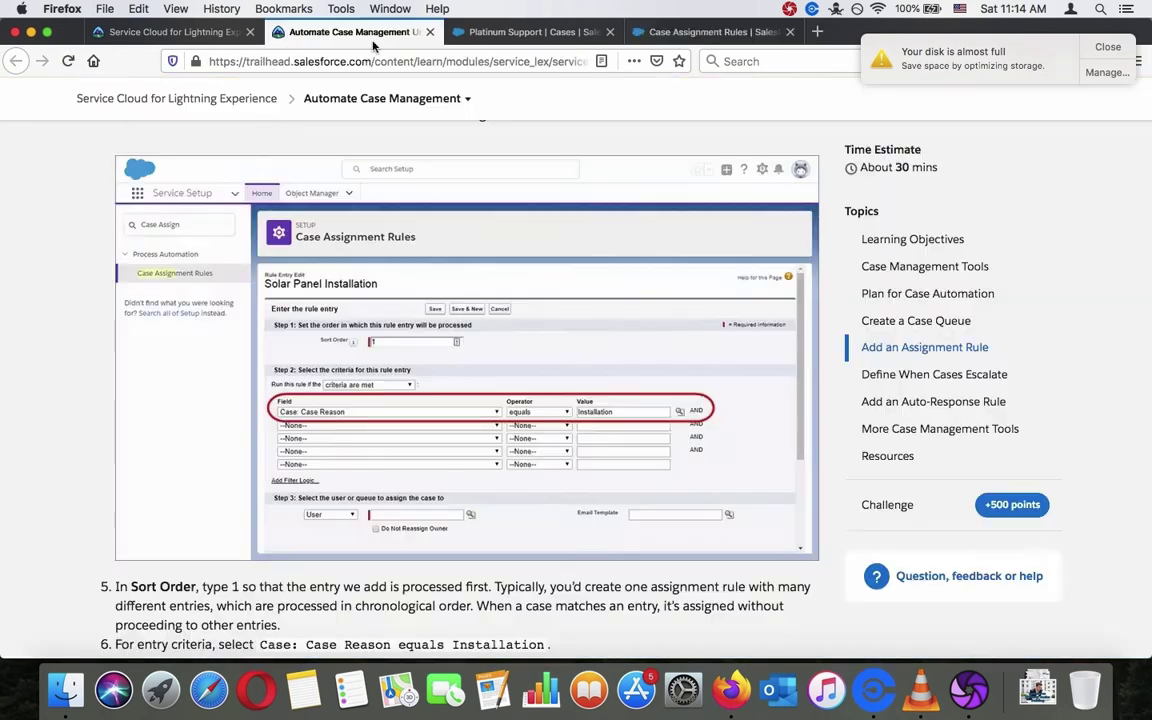
{"action": "scroll", "coordinate": [462, 357], "scroll_direction": "up", "scroll_amount": 5}
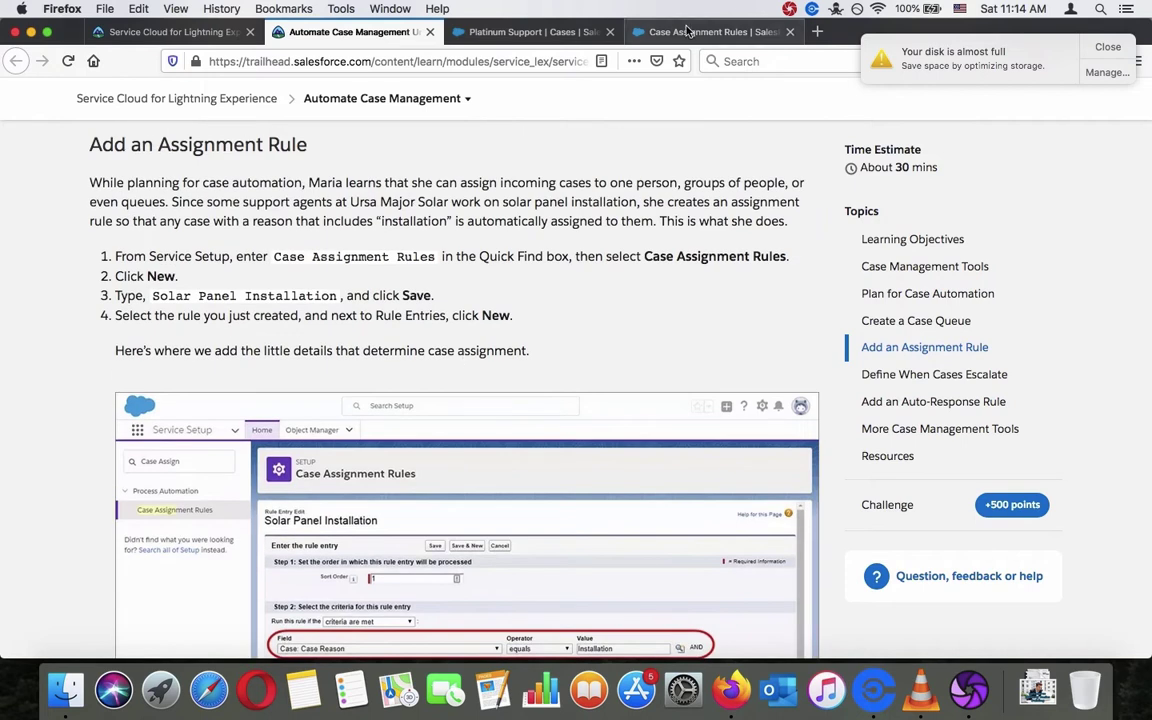
{"action": "left_click", "coordinate": [628, 30]}
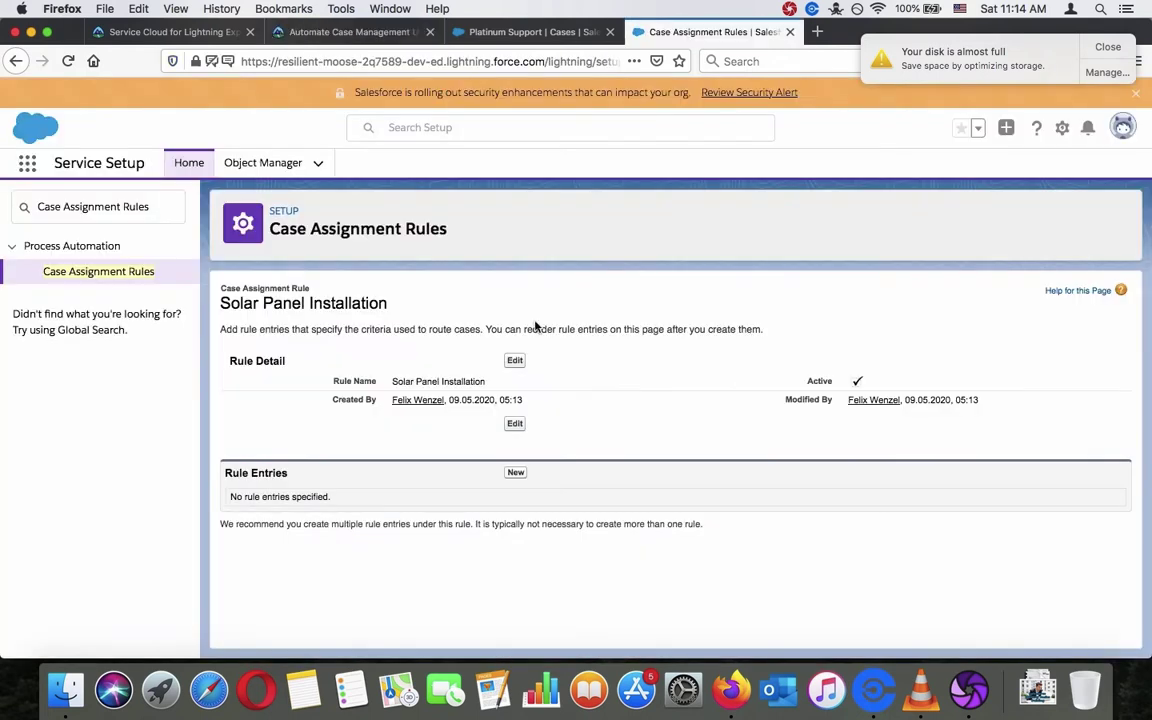
{"action": "left_click", "coordinate": [515, 472]}
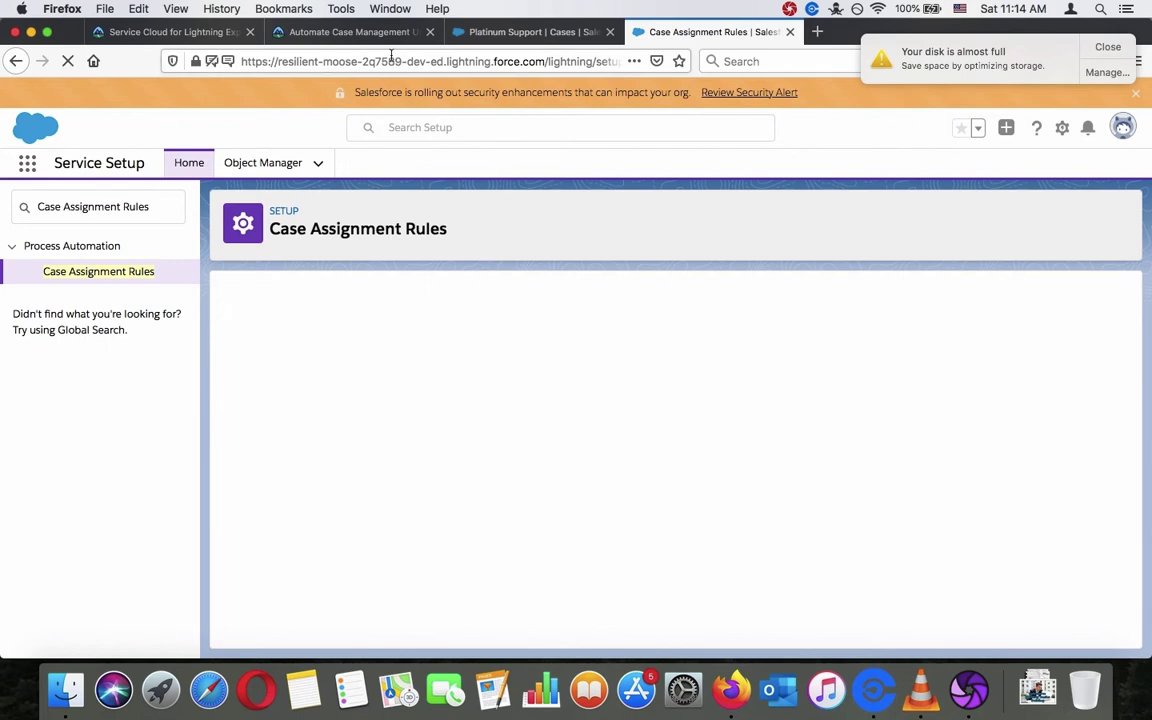
Check the Trailhead sample entry, then set the new rule entry's sort order to 1 and view the field's help text.
{"action": "left_click", "coordinate": [362, 33]}
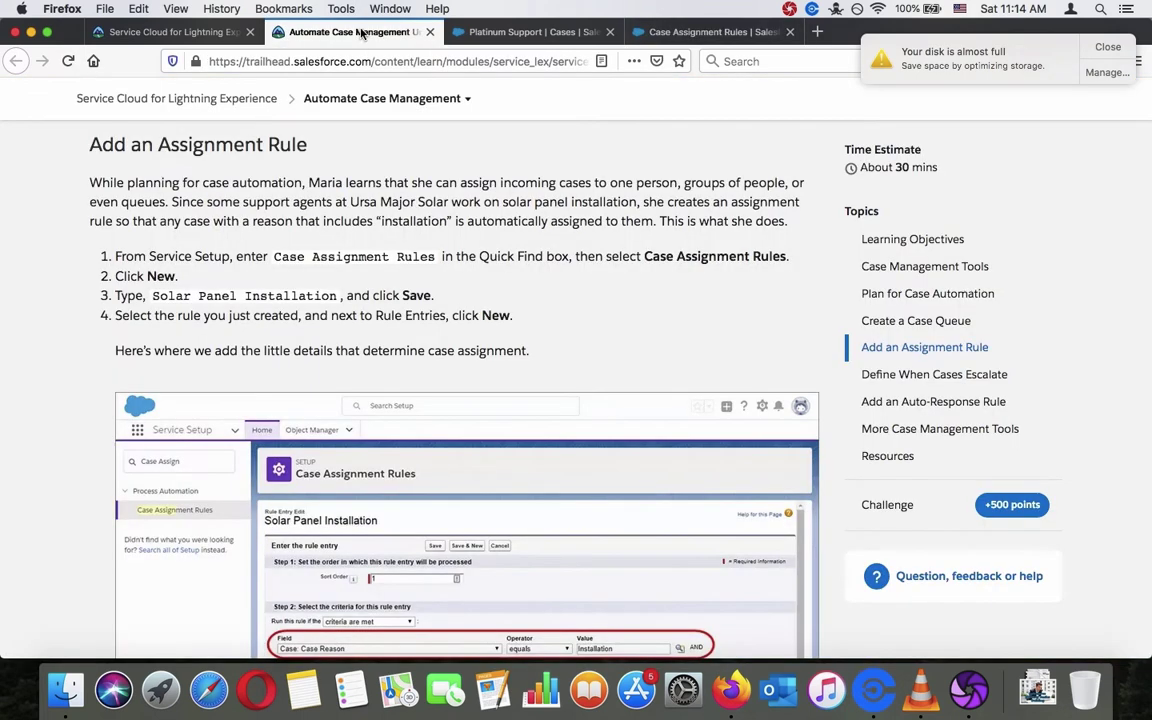
{"action": "scroll", "coordinate": [480, 250], "scroll_direction": "down", "scroll_amount": 5}
{"action": "scroll", "coordinate": [504, 267], "scroll_direction": "down", "scroll_amount": 1}
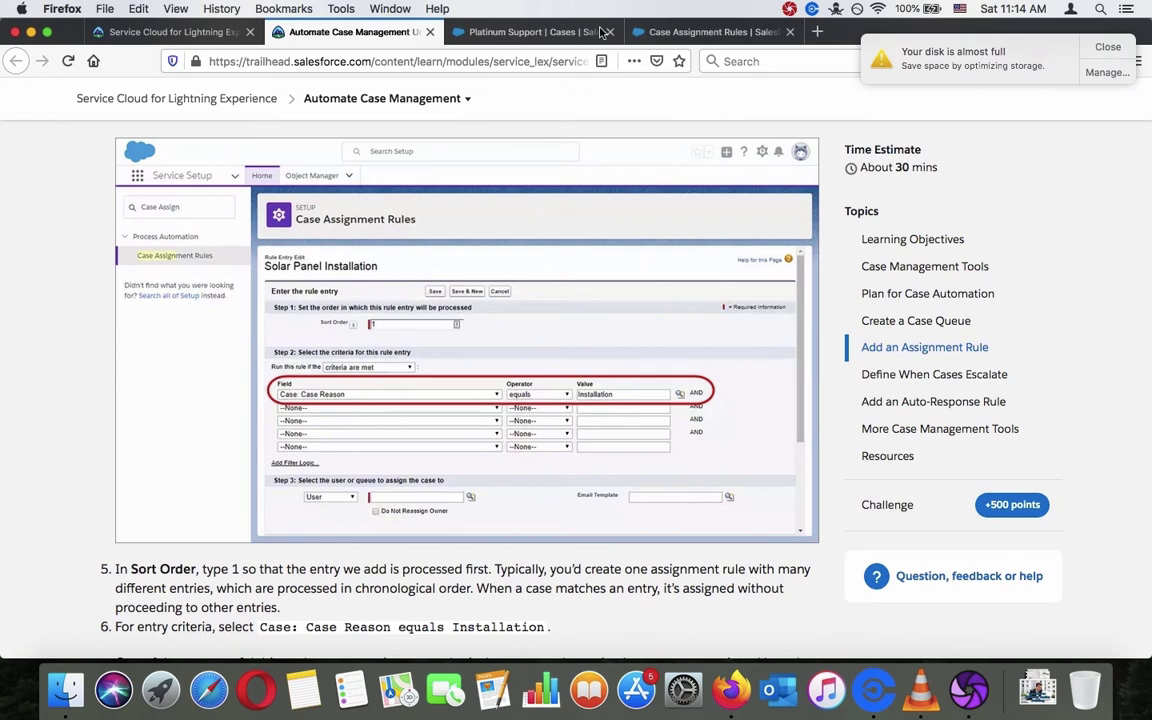
{"action": "left_click", "coordinate": [690, 33]}
{"action": "left_click", "coordinate": [350, 32]}
{"action": "left_click", "coordinate": [640, 36]}
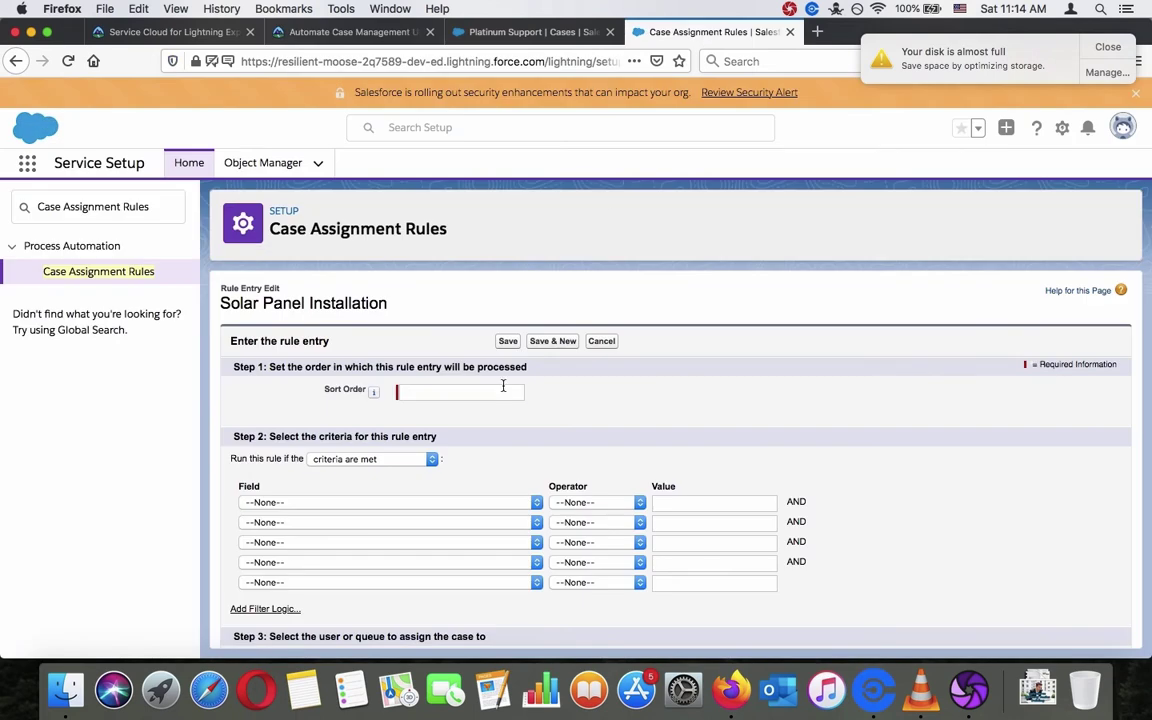
{"action": "type", "text": "1"}
{"action": "left_click", "coordinate": [388, 400]}
{"action": "mouse_move", "coordinate": [374, 395]}
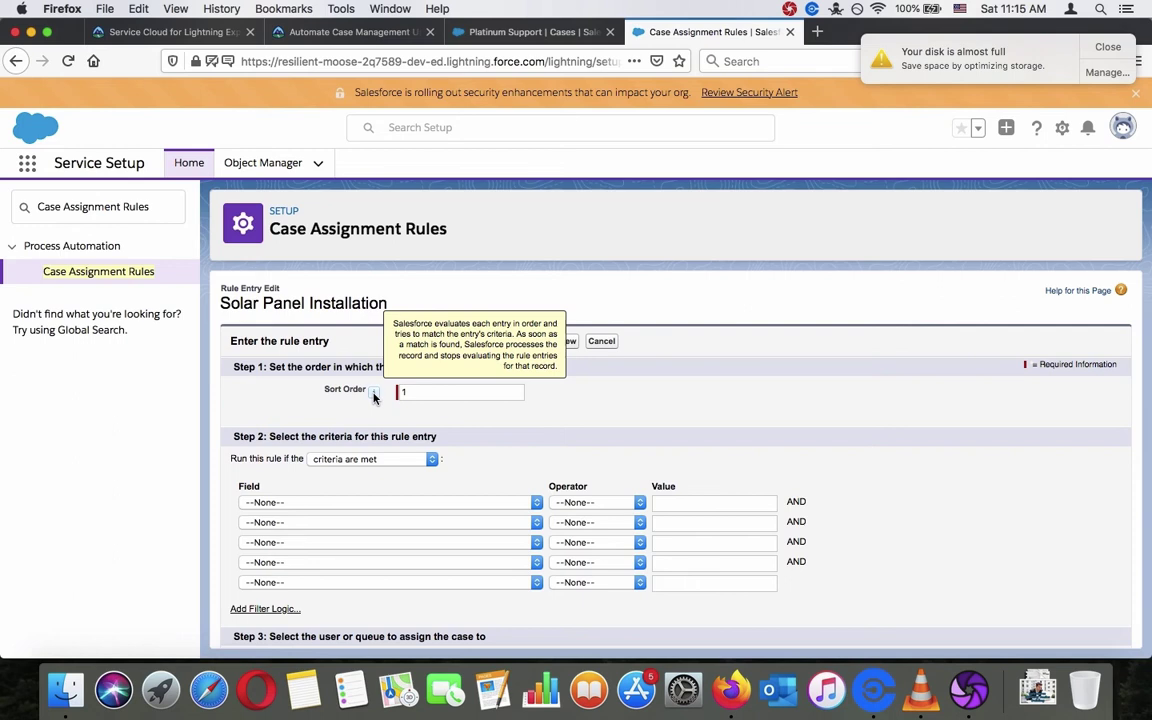
Read the Trailhead instructions on sort order and entry criteria, and copy the criteria text "Case: Case Reason equals Installation".
{"action": "left_click", "coordinate": [366, 34]}
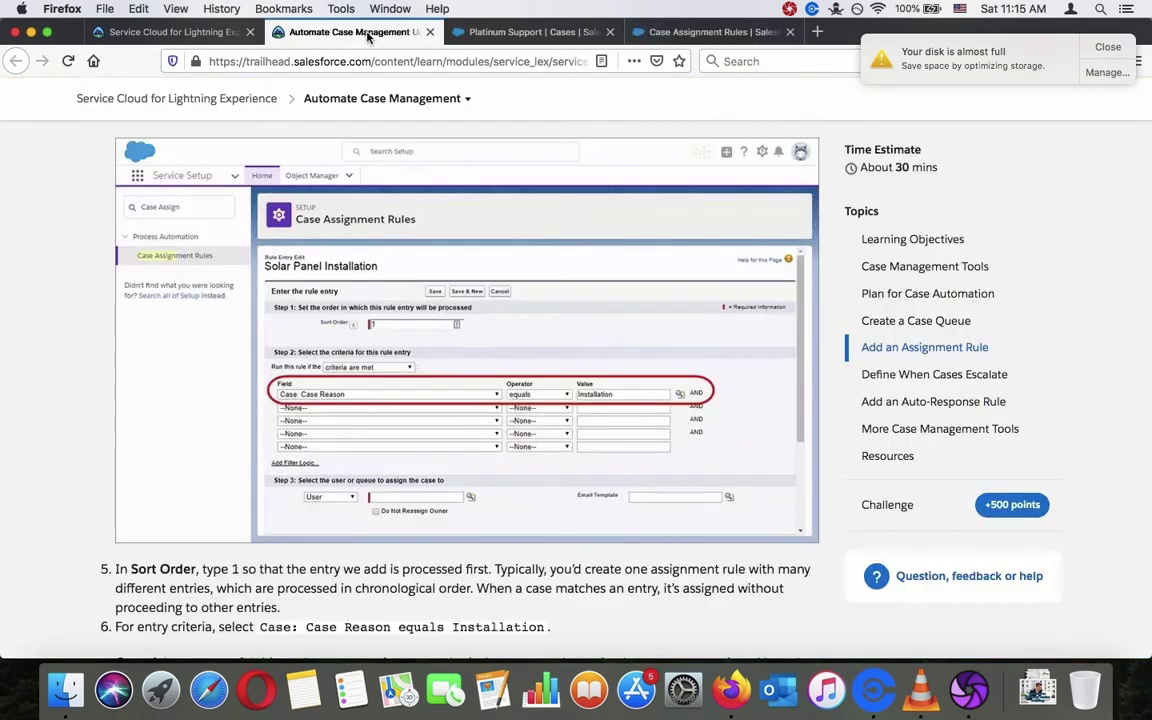
{"action": "scroll", "coordinate": [383, 305], "scroll_direction": "down", "scroll_amount": 1}
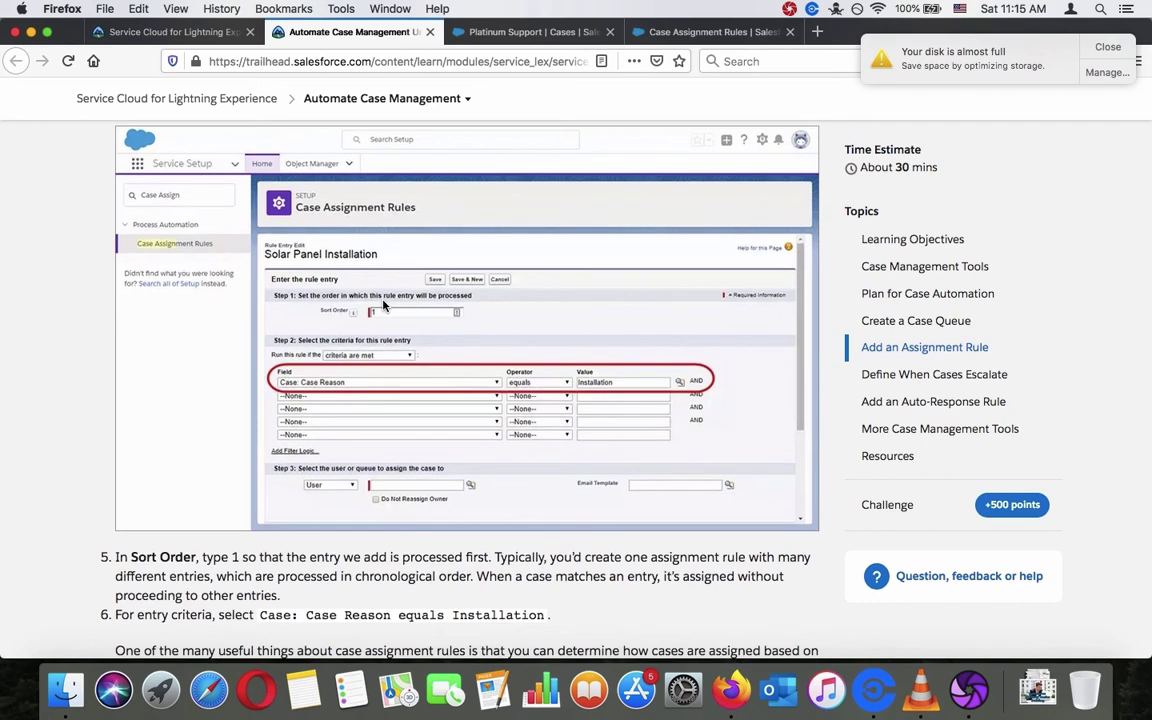
{"action": "triple_click", "coordinate": [295, 575]}
{"action": "scroll", "coordinate": [493, 555], "scroll_direction": "down", "scroll_amount": 1}
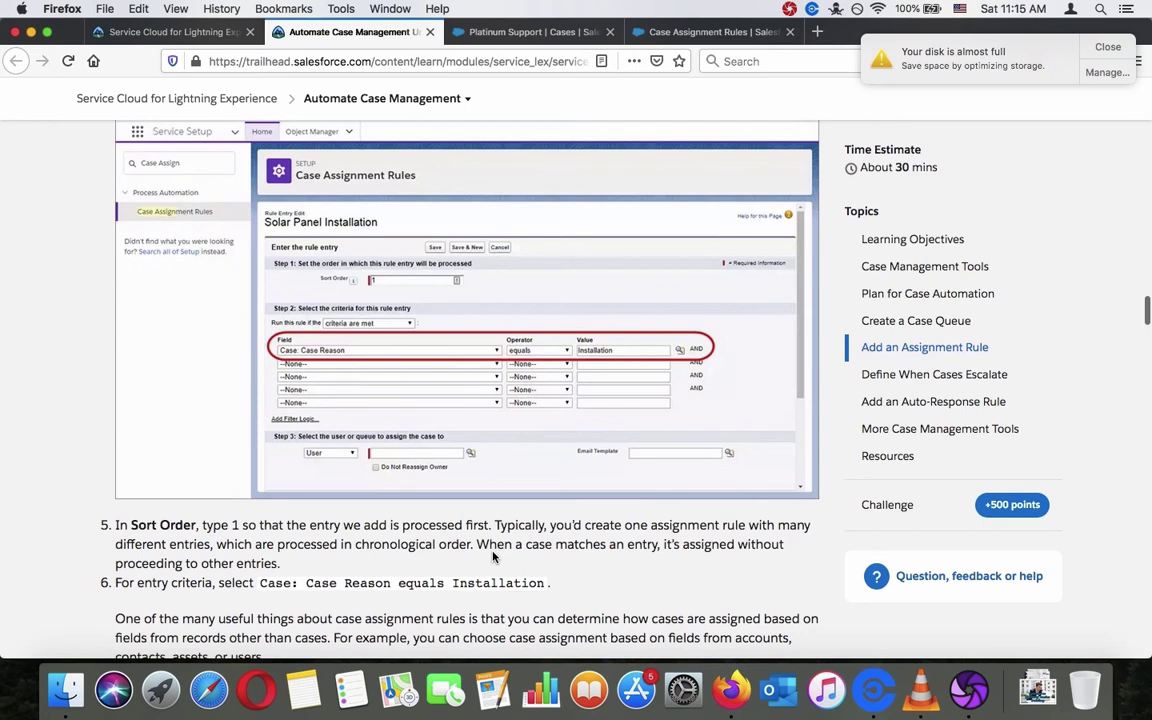
{"action": "scroll", "coordinate": [493, 557], "scroll_direction": "down", "scroll_amount": 1}
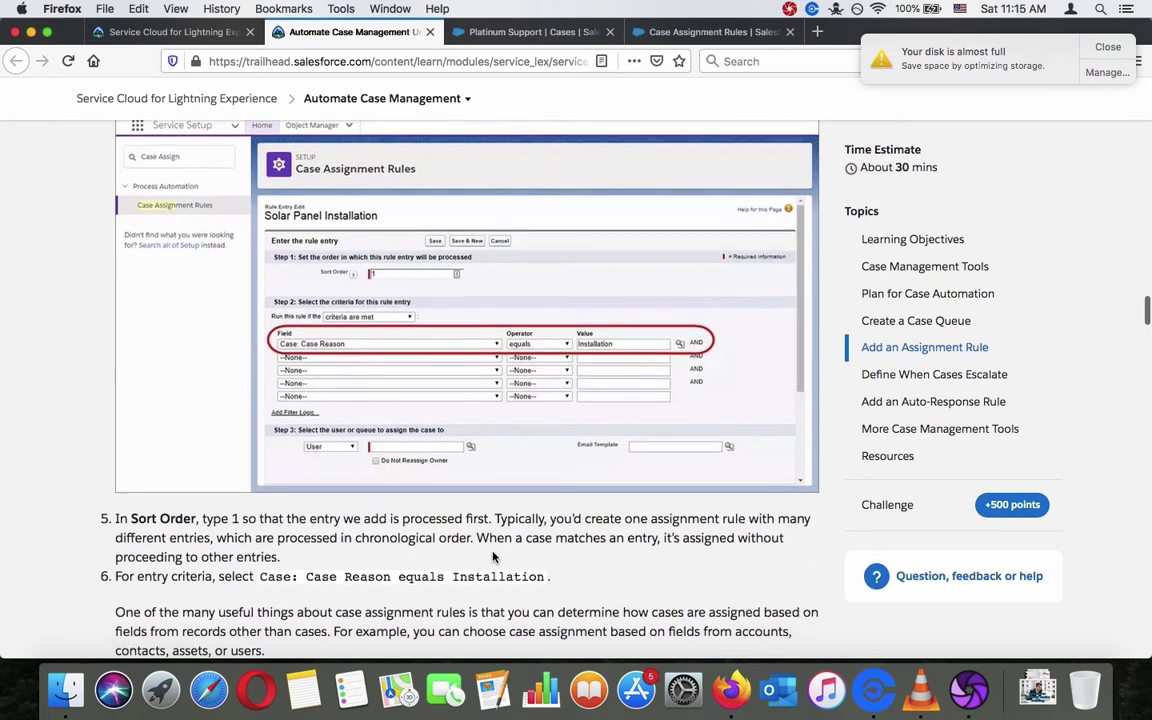
{"action": "scroll", "coordinate": [493, 555], "scroll_direction": "down", "scroll_amount": 5}
{"action": "scroll", "coordinate": [493, 555], "scroll_direction": "up", "scroll_amount": 4}
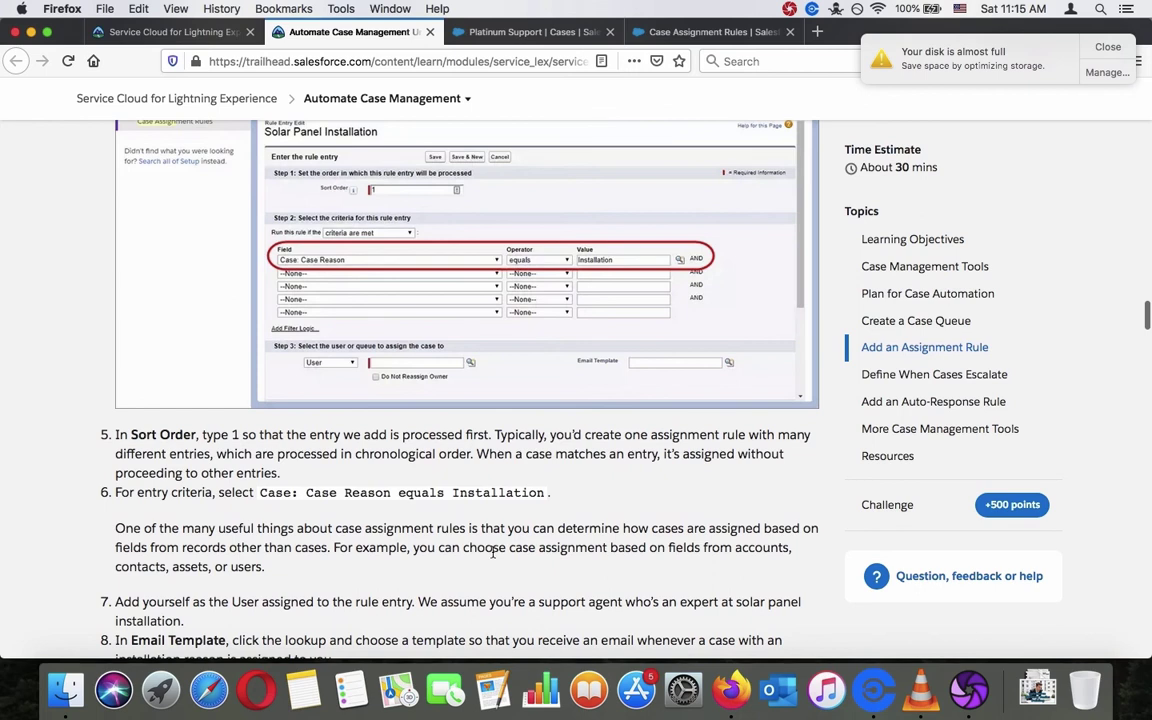
{"action": "left_click_drag", "start_coordinate": [541, 492], "coordinate": [264, 491]}
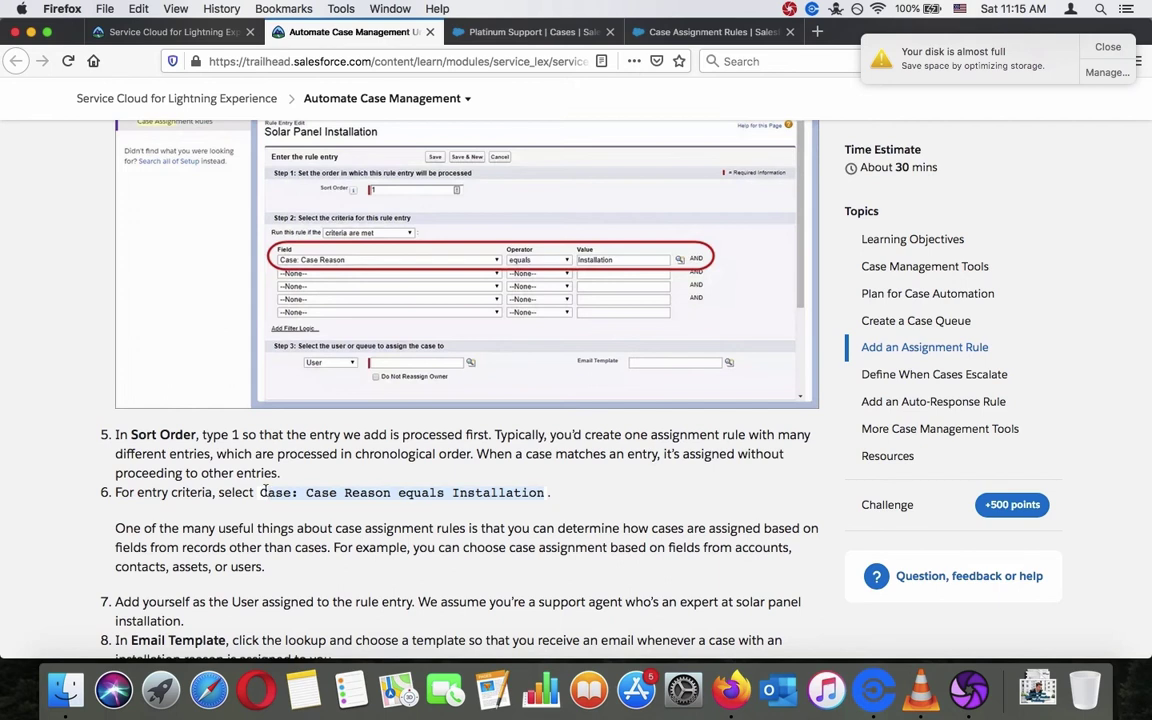
{"action": "right_click", "coordinate": [278, 493]}
{"action": "left_click", "coordinate": [303, 502]}
Set the rule entry's first criterion to Case: Case Reason equals Installation, picking the value from the lookup.
{"action": "left_click", "coordinate": [705, 32]}
{"action": "left_click", "coordinate": [418, 501]}
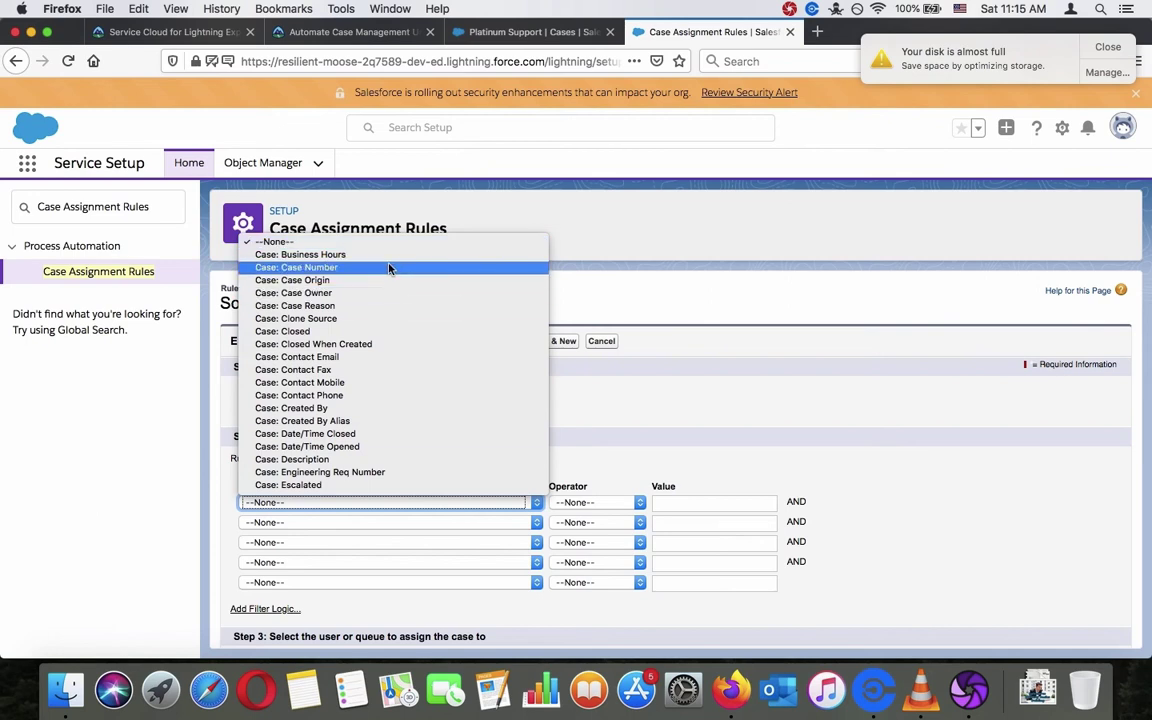
{"action": "left_click", "coordinate": [392, 305]}
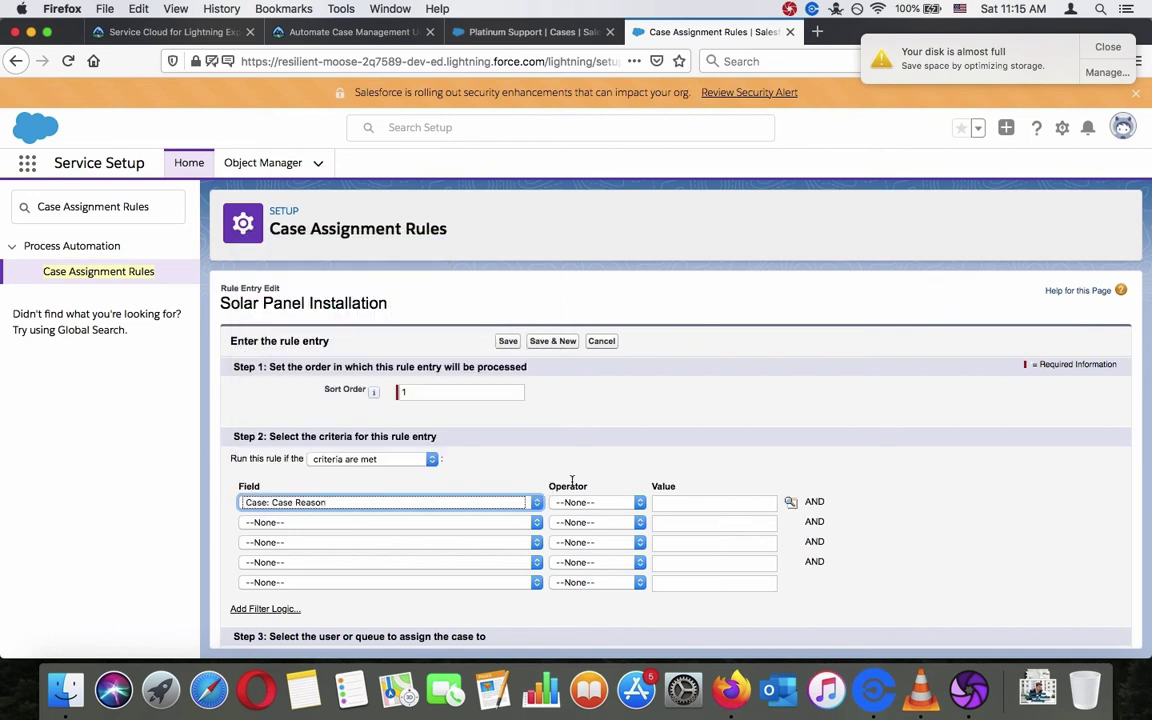
{"action": "left_click", "coordinate": [597, 502]}
{"action": "left_click", "coordinate": [571, 517]}
{"action": "left_click", "coordinate": [661, 503]}
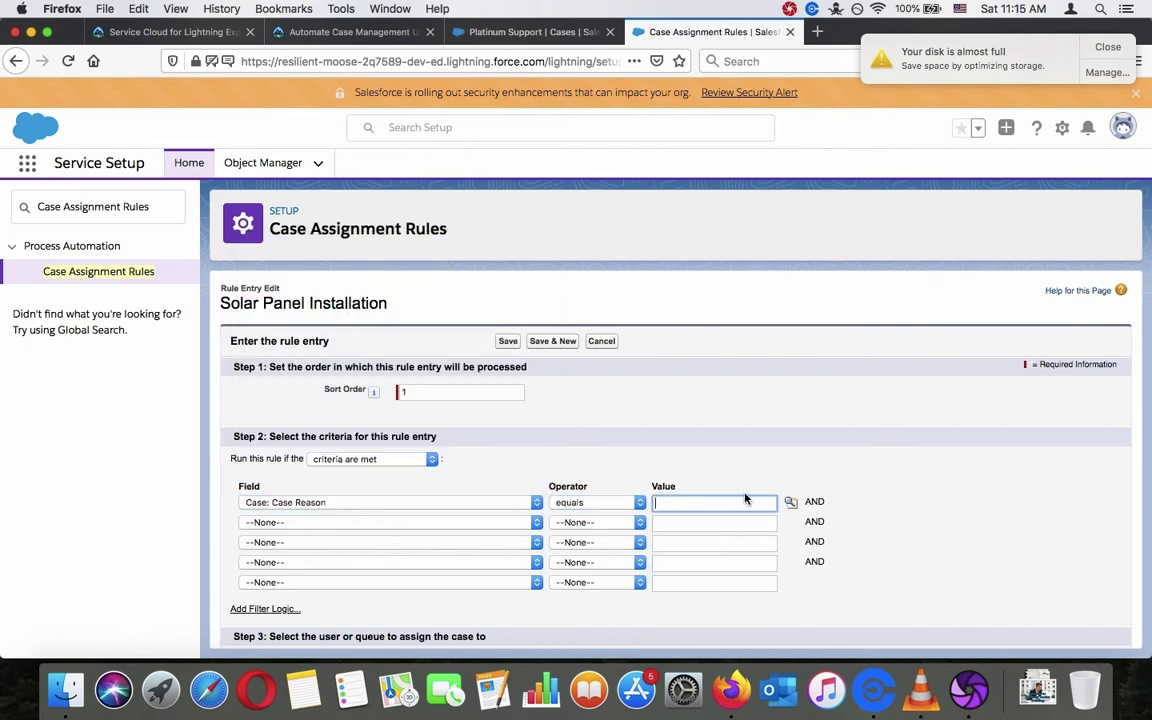
{"action": "left_click", "coordinate": [790, 502]}
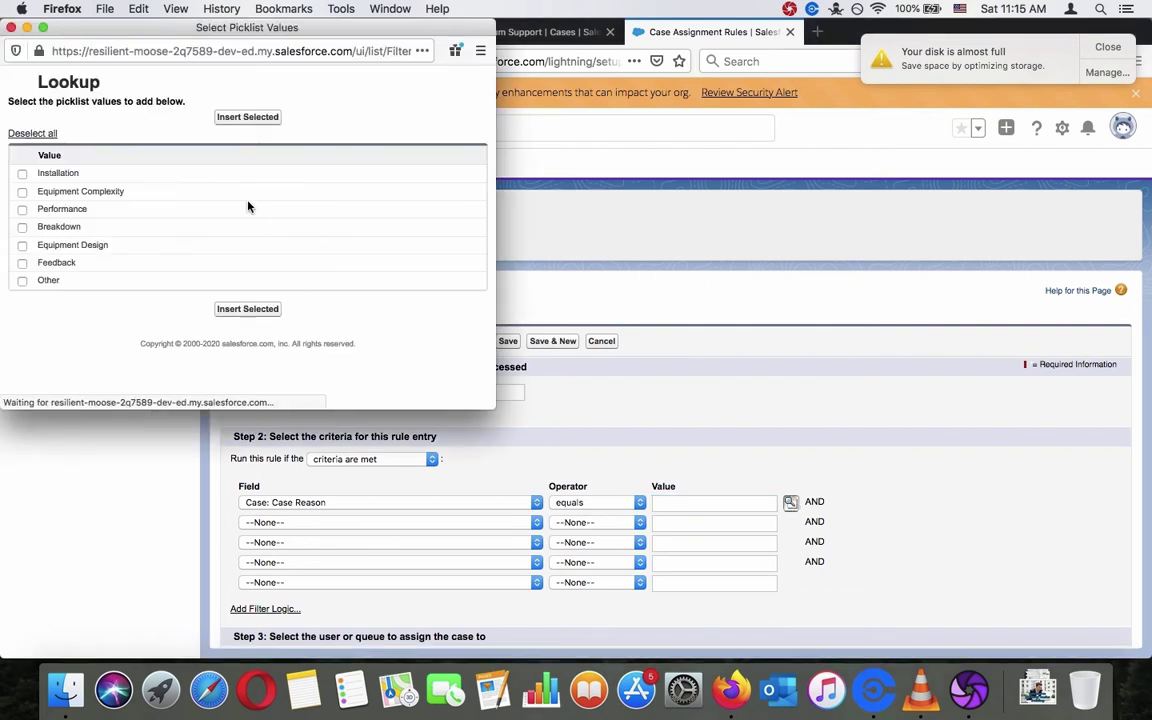
{"action": "left_click", "coordinate": [46, 177]}
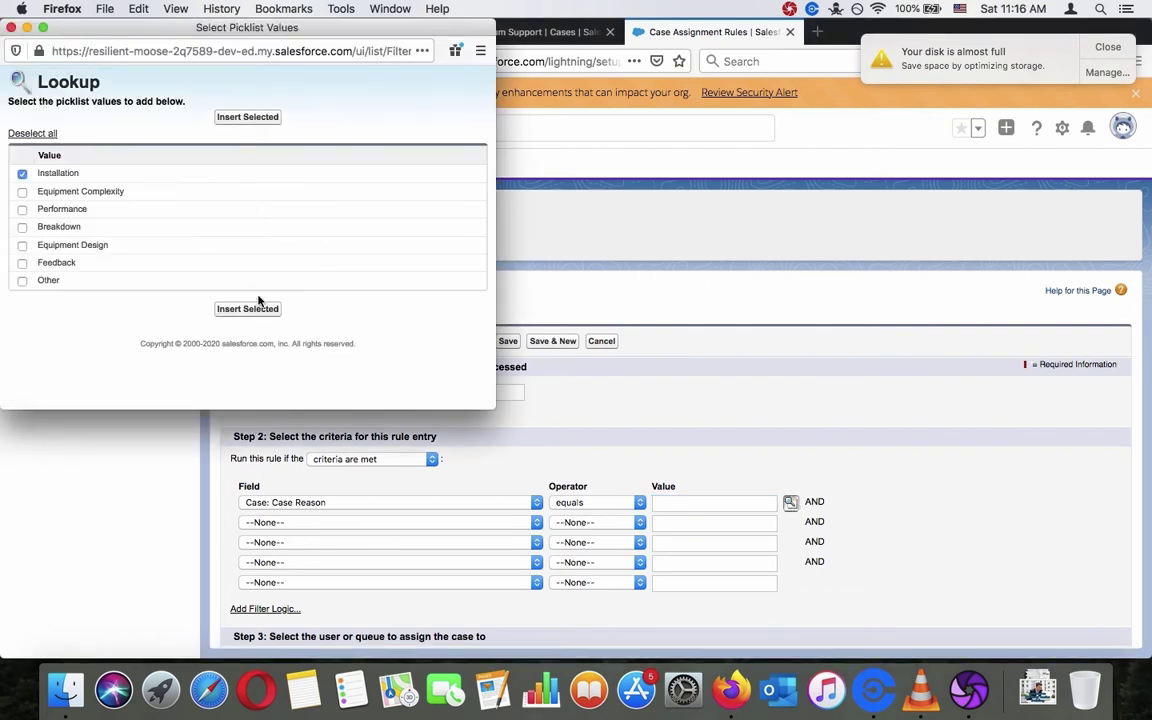
{"action": "left_click", "coordinate": [247, 308]}
Check the Trailhead step on case assignment, then assign the rule entry to your own user through the user lookup.
{"action": "left_click", "coordinate": [355, 32]}
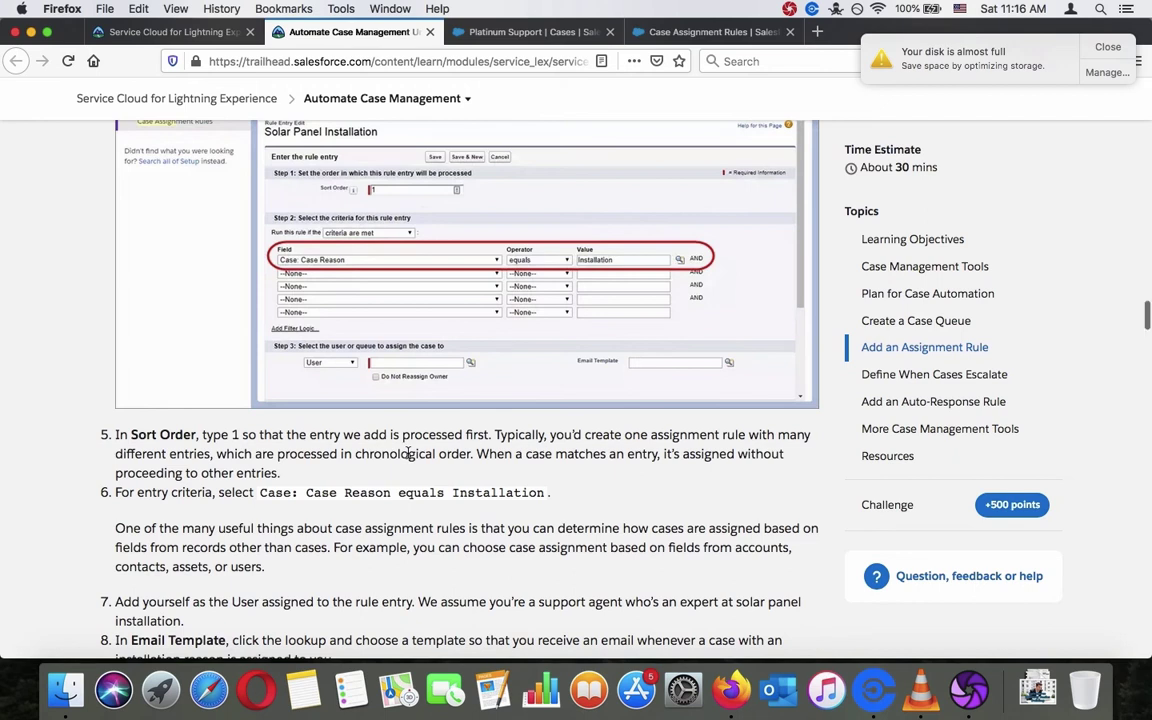
{"action": "scroll", "coordinate": [408, 453], "scroll_direction": "down", "scroll_amount": 3}
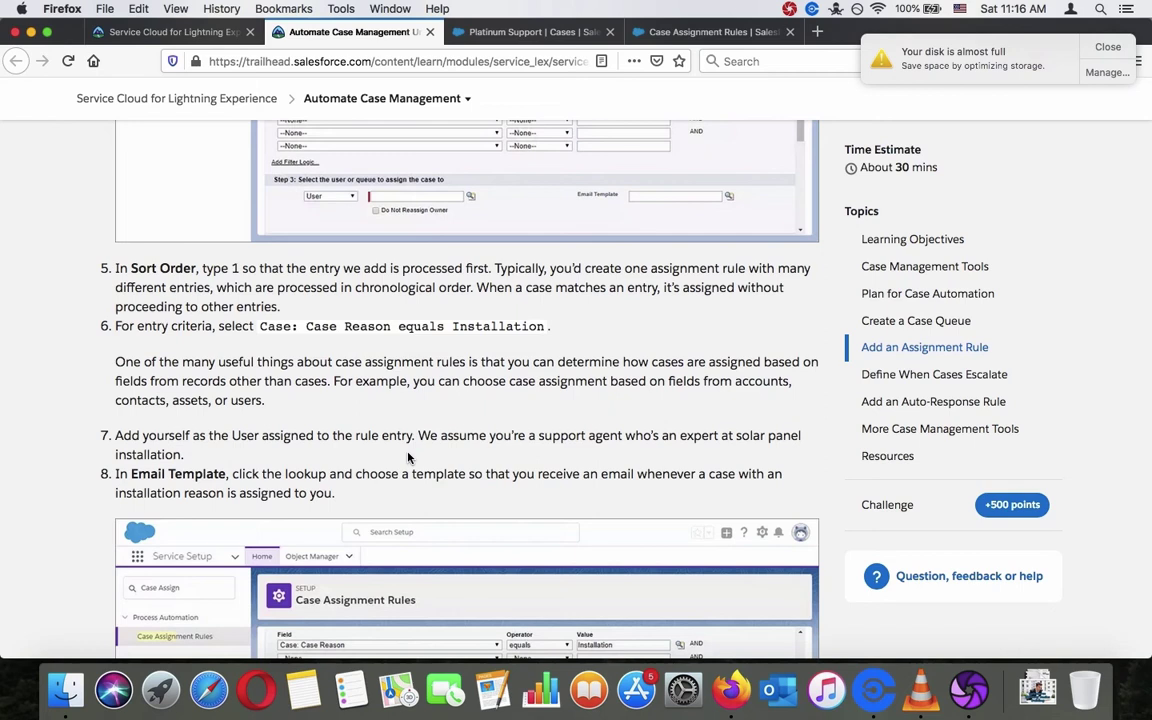
{"action": "triple_click", "coordinate": [408, 458]}
{"action": "left_click", "coordinate": [408, 458]}
{"action": "left_click", "coordinate": [670, 31]}
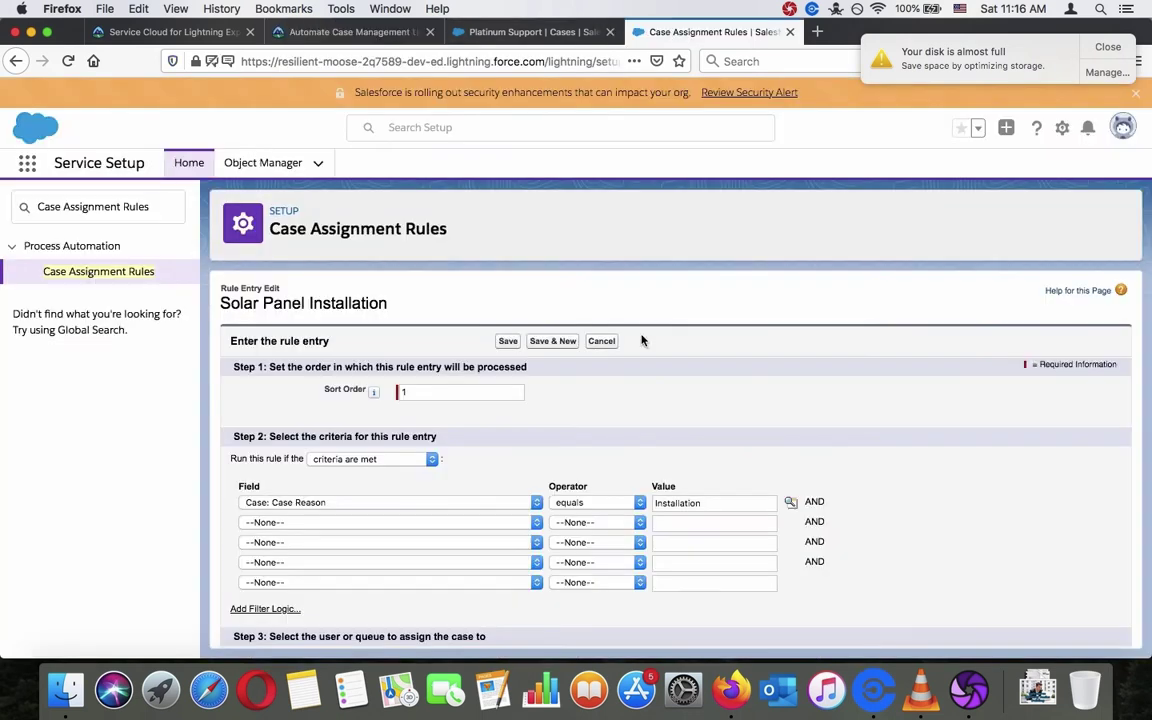
{"action": "scroll", "coordinate": [642, 340], "scroll_direction": "down", "scroll_amount": 5}
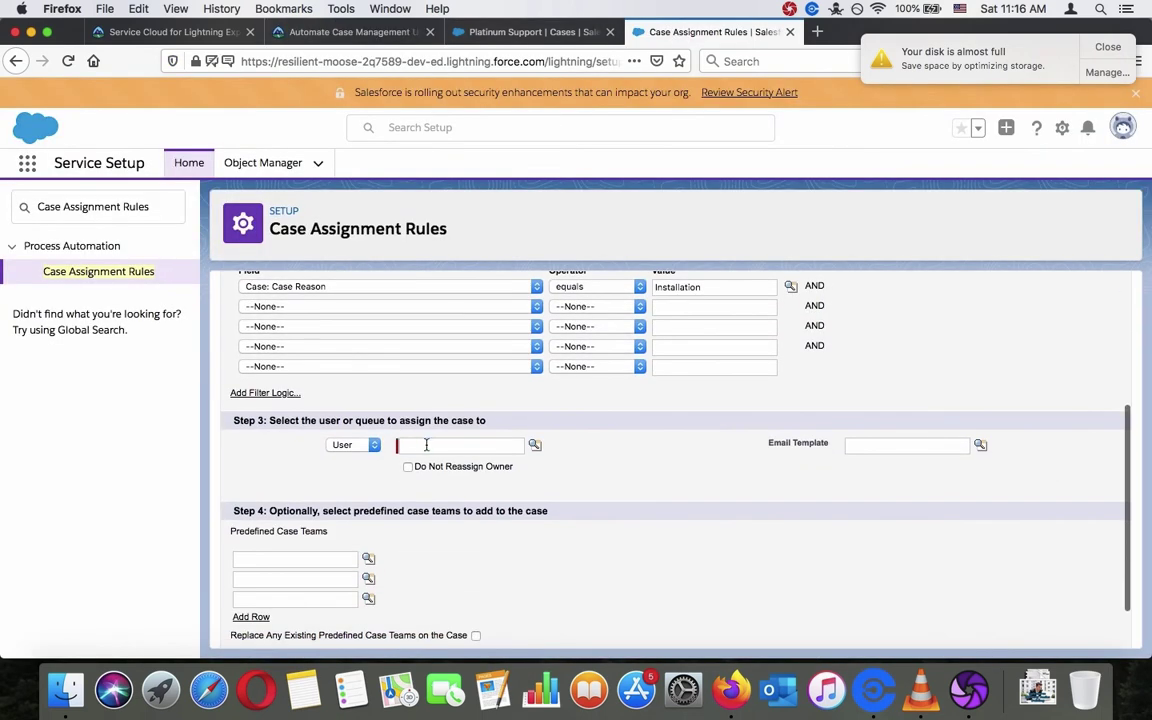
{"action": "left_click", "coordinate": [533, 445]}
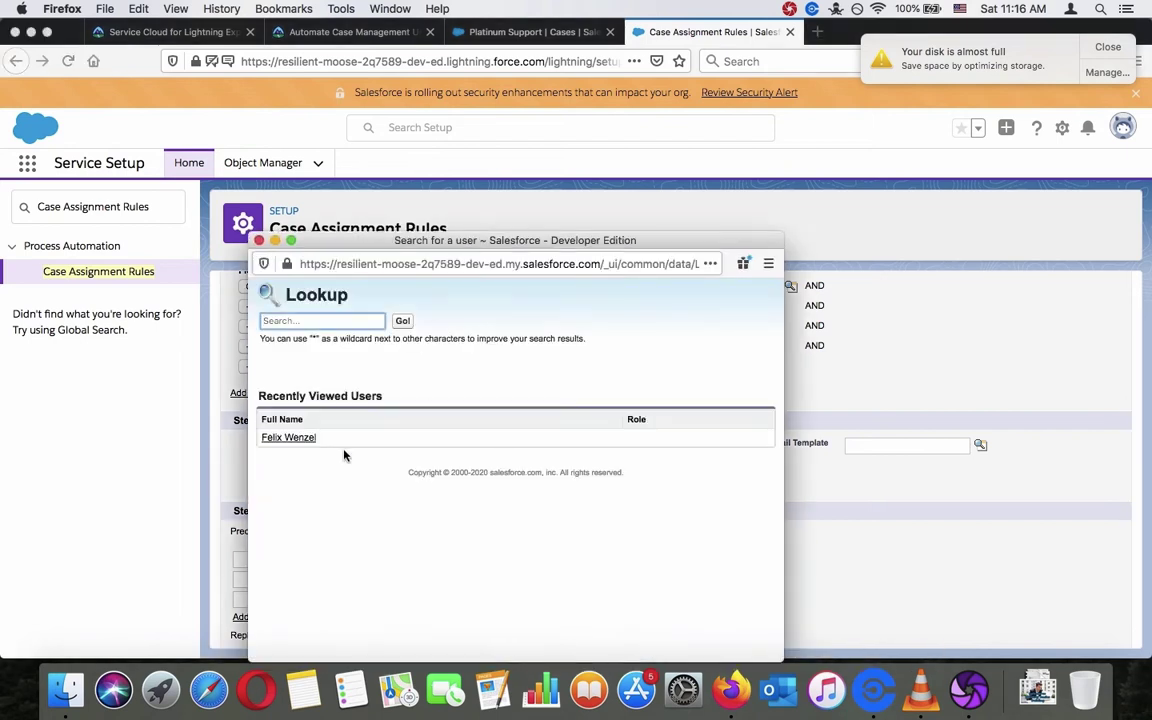
{"action": "left_click", "coordinate": [286, 437]}
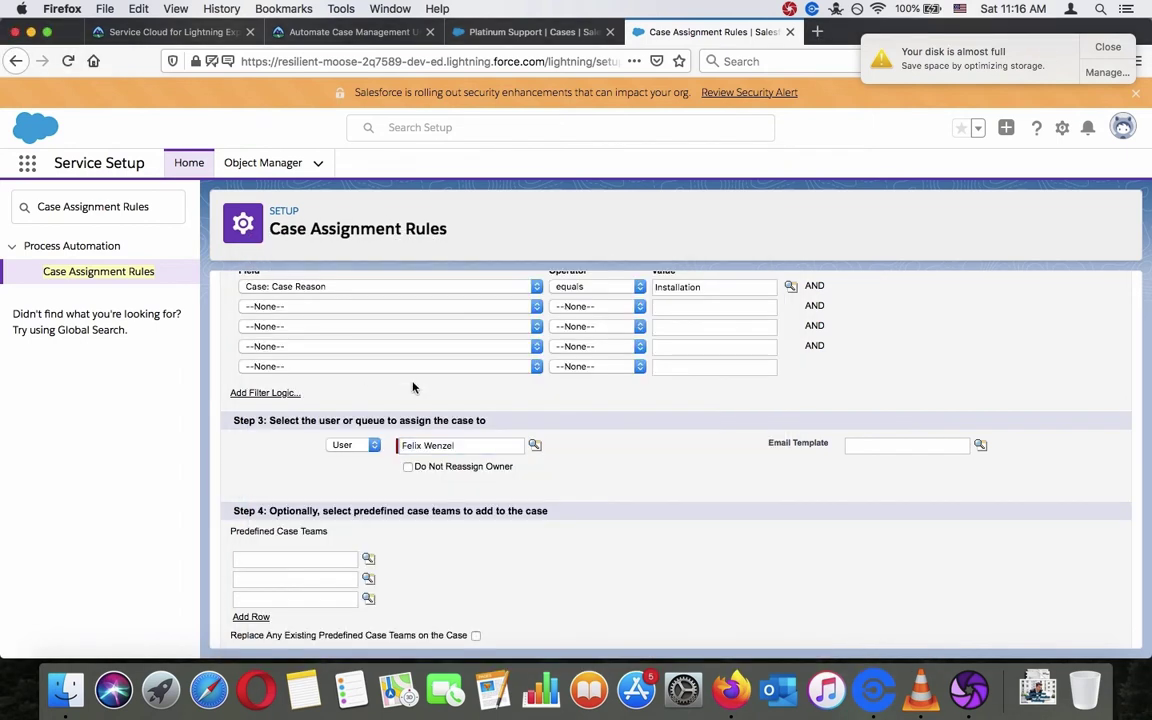
Compare the rule entry form with Trailhead's sample and examine the step on choosing an email template.
{"action": "left_click", "coordinate": [458, 31]}
{"action": "left_click", "coordinate": [371, 36]}
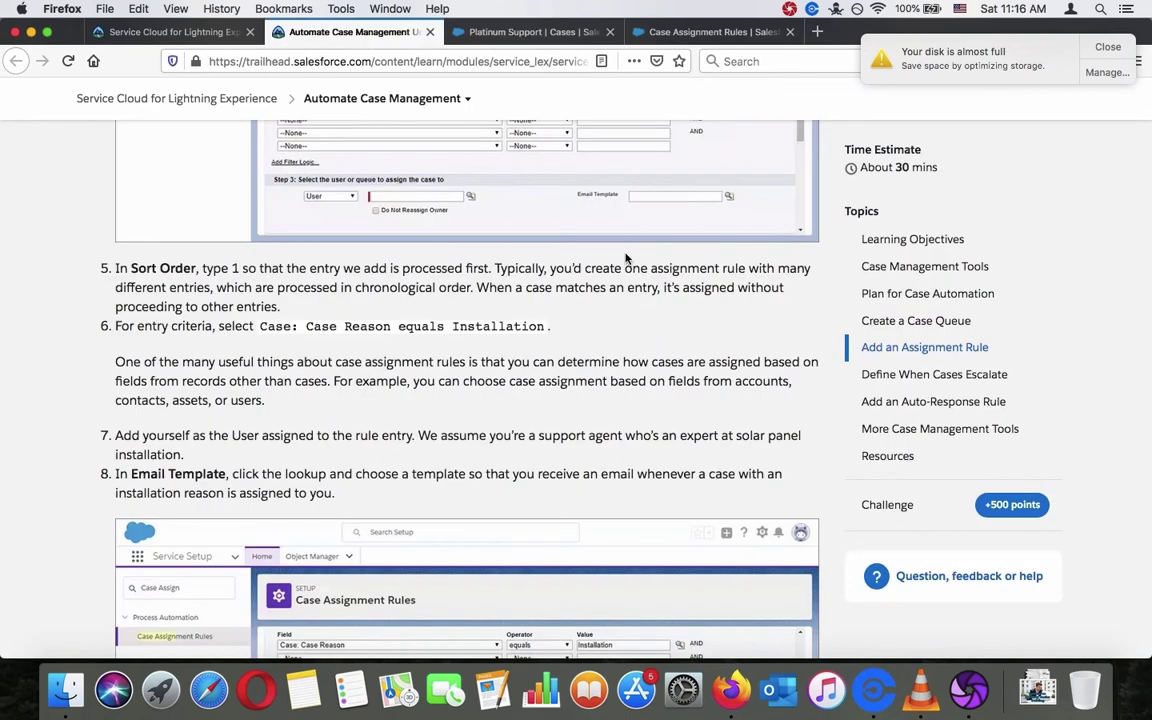
{"action": "left_click", "coordinate": [684, 31]}
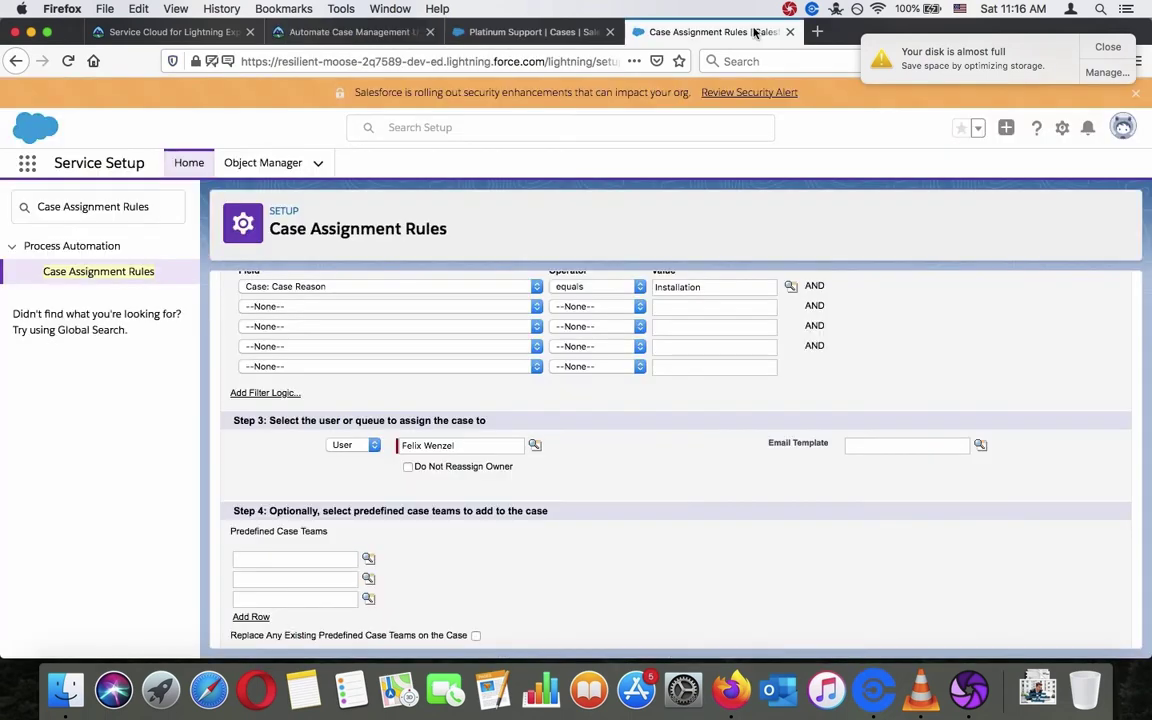
{"action": "scroll", "coordinate": [615, 431], "scroll_direction": "down", "scroll_amount": 2}
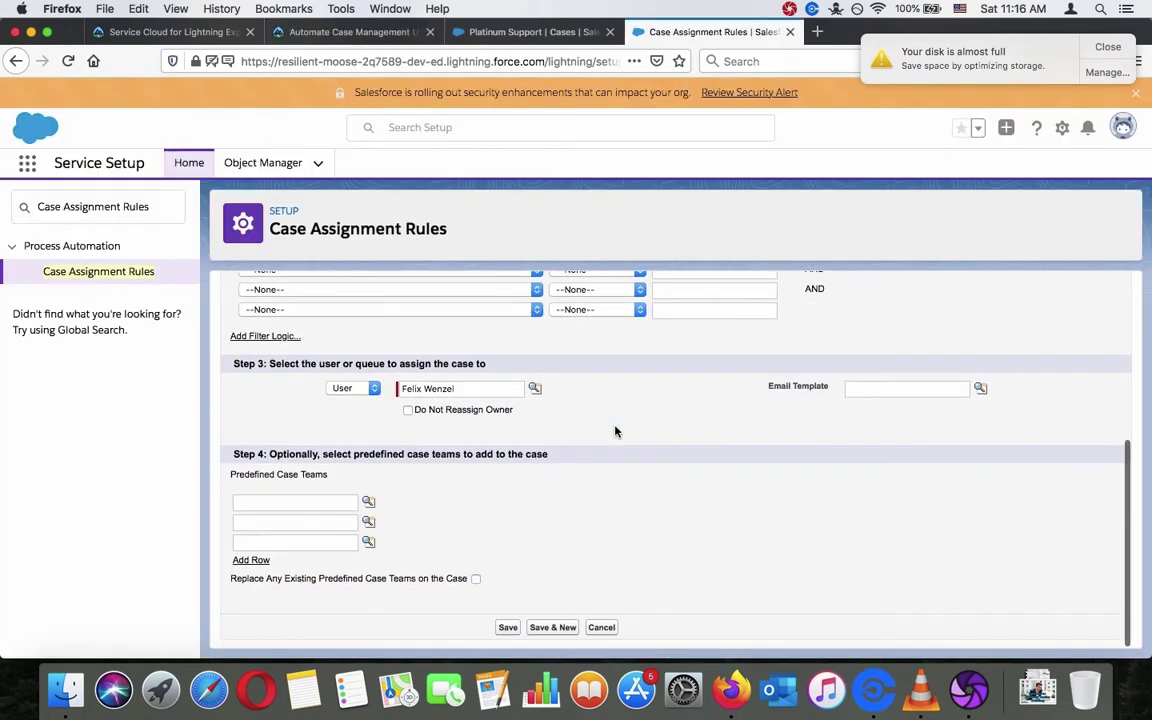
{"action": "left_click", "coordinate": [340, 34]}
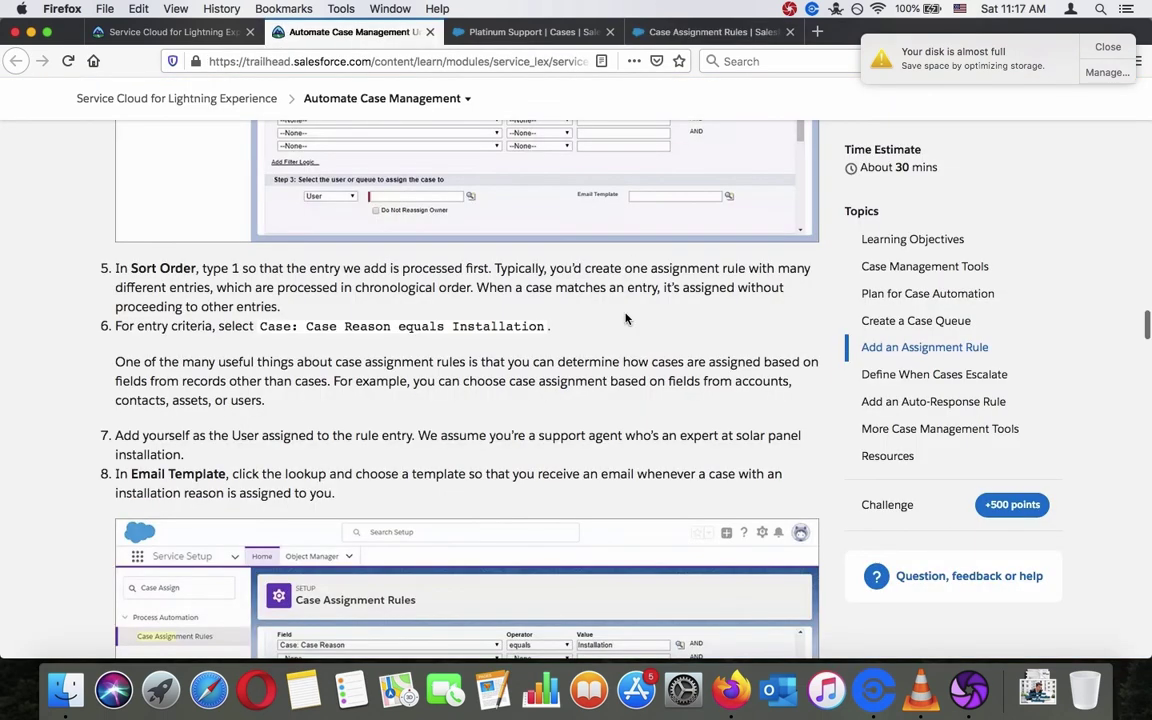
{"action": "scroll", "coordinate": [626, 319], "scroll_direction": "down", "scroll_amount": 4}
{"action": "scroll", "coordinate": [626, 319], "scroll_direction": "up", "scroll_amount": 1}
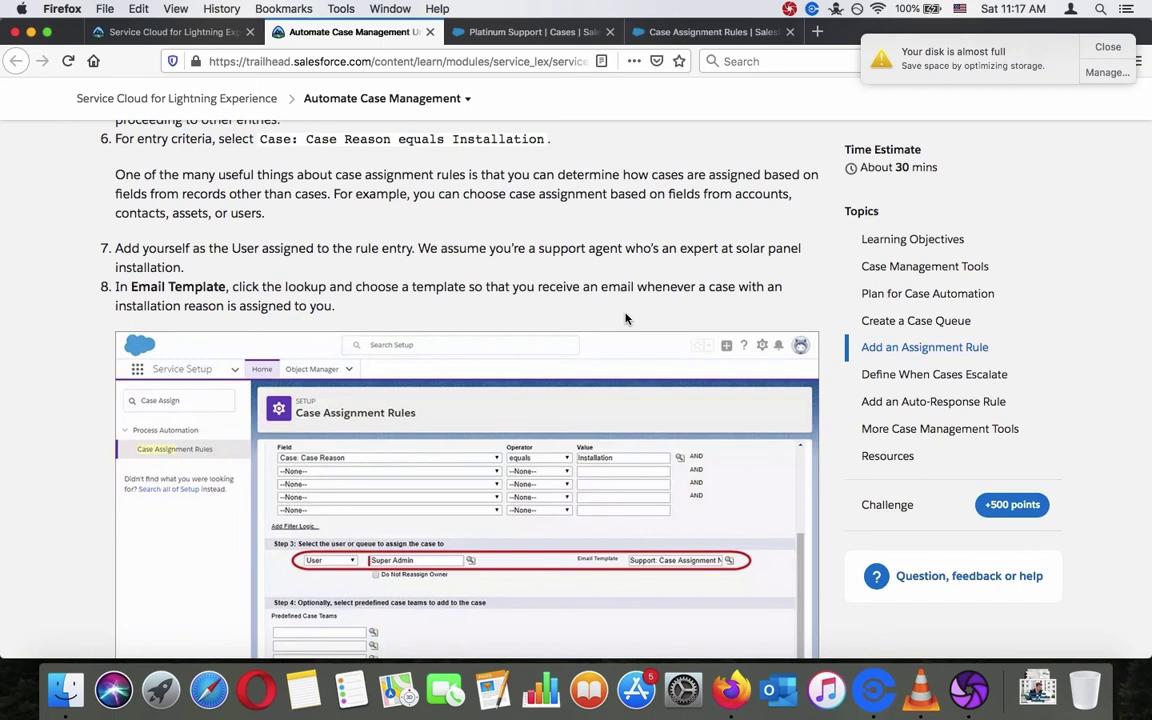
{"action": "left_click", "coordinate": [700, 33]}
{"action": "left_click", "coordinate": [318, 33]}
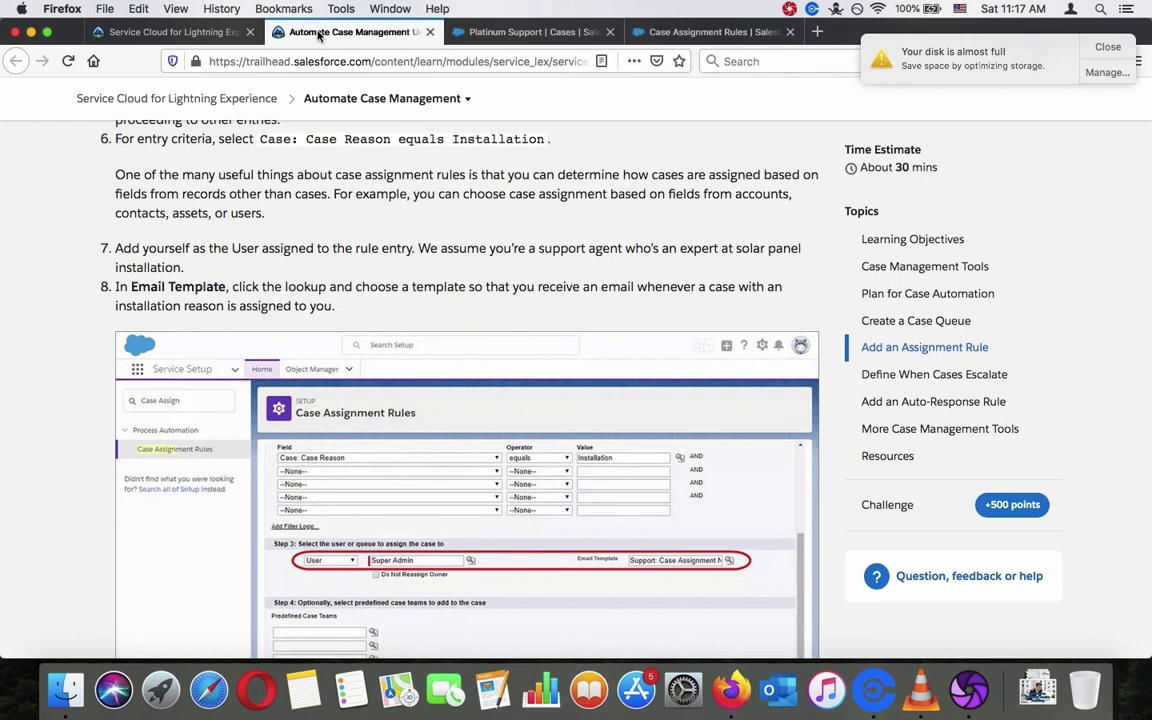
{"action": "left_click", "coordinate": [690, 34]}
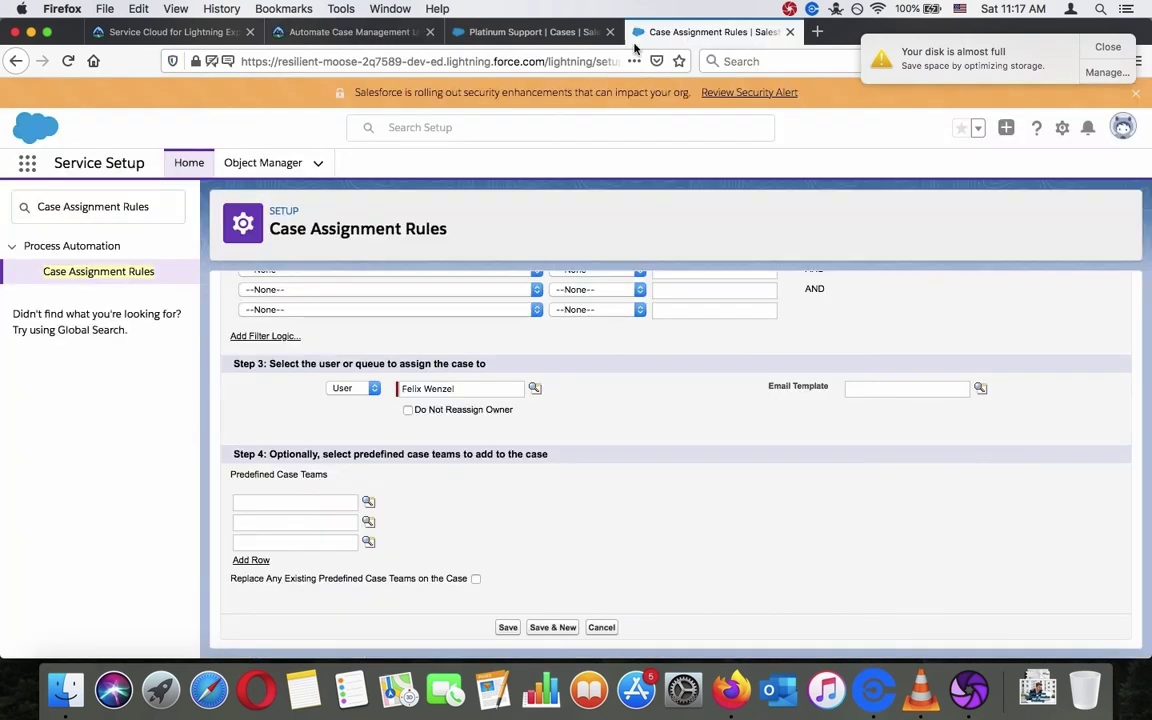
{"action": "left_click", "coordinate": [313, 31]}
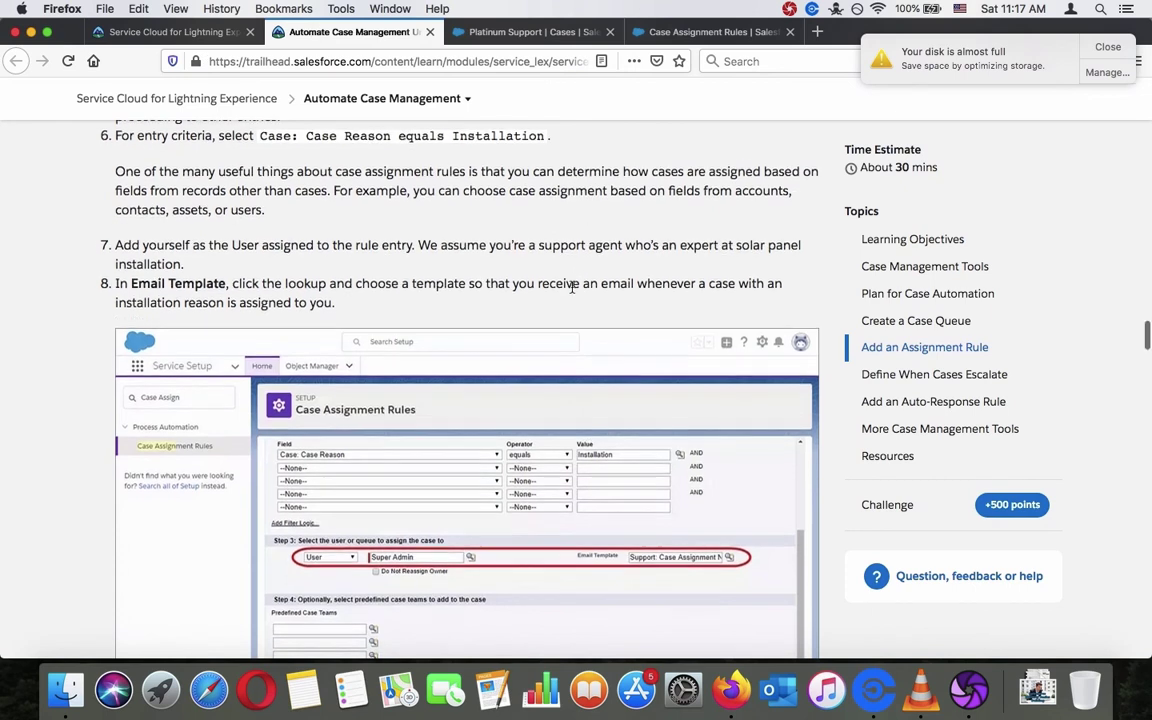
{"action": "scroll", "coordinate": [573, 287], "scroll_direction": "down", "scroll_amount": 2}
{"action": "scroll", "coordinate": [573, 291], "scroll_direction": "down", "scroll_amount": 3}
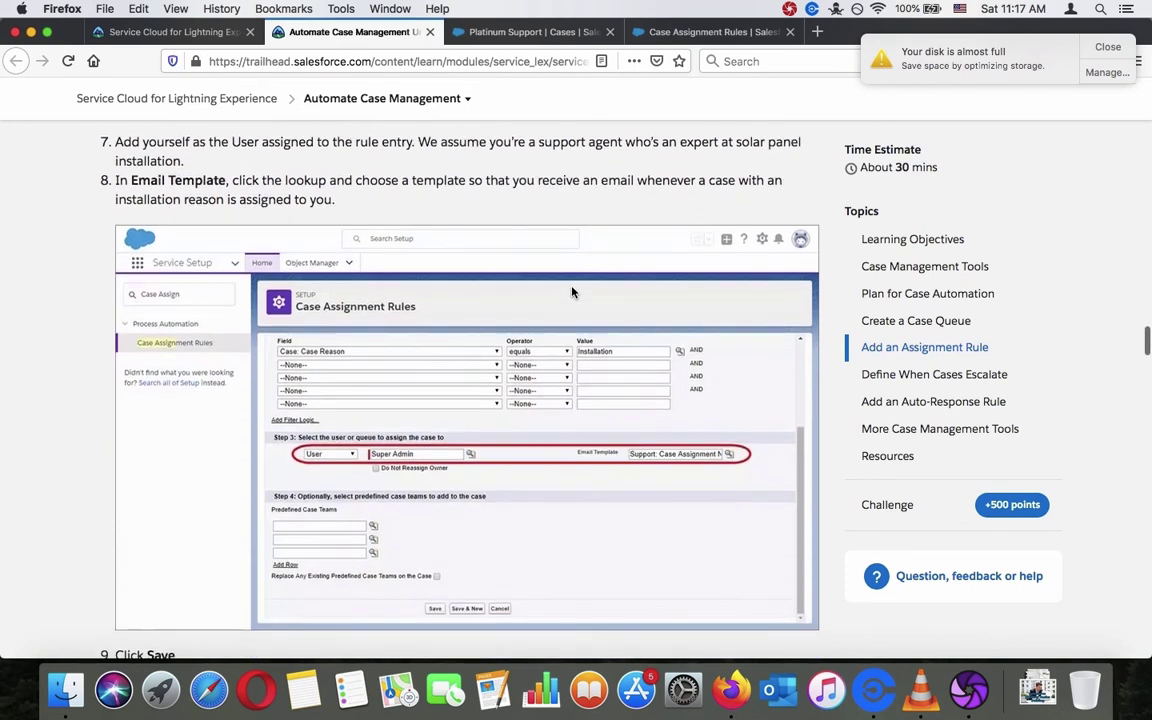
Choose Support: Case Assignment Notification as the rule entry's email template.
{"action": "key", "text": "ctrl+Tab"}
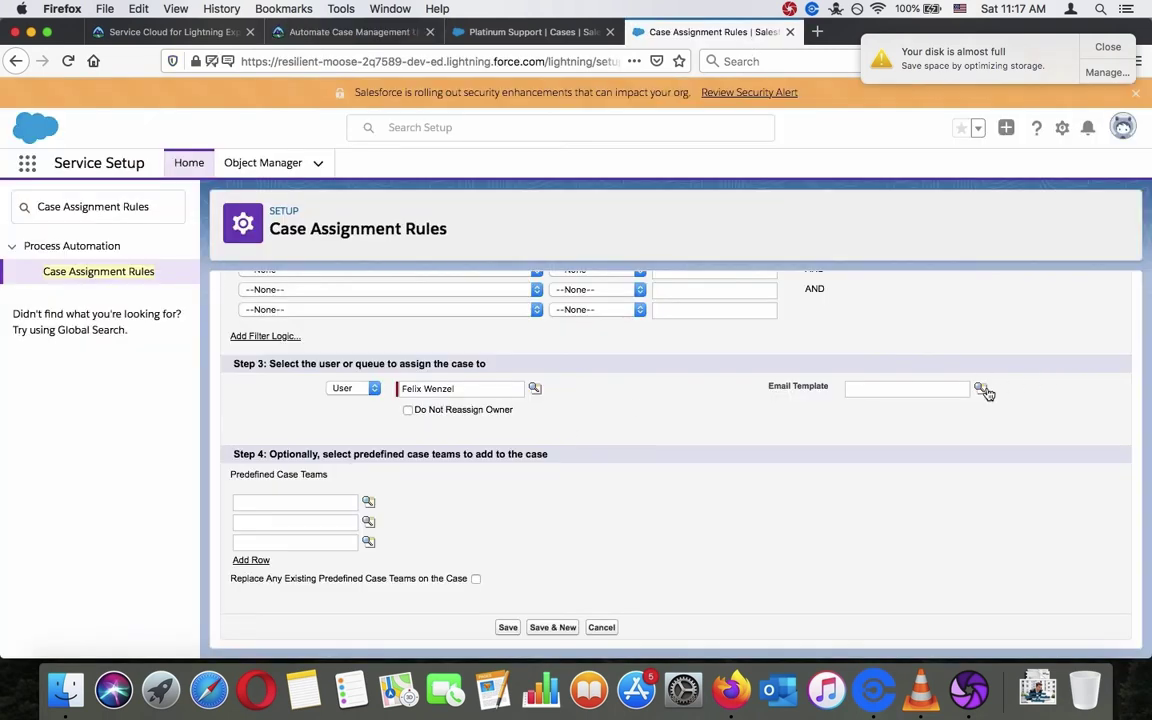
{"action": "left_click", "coordinate": [980, 388]}
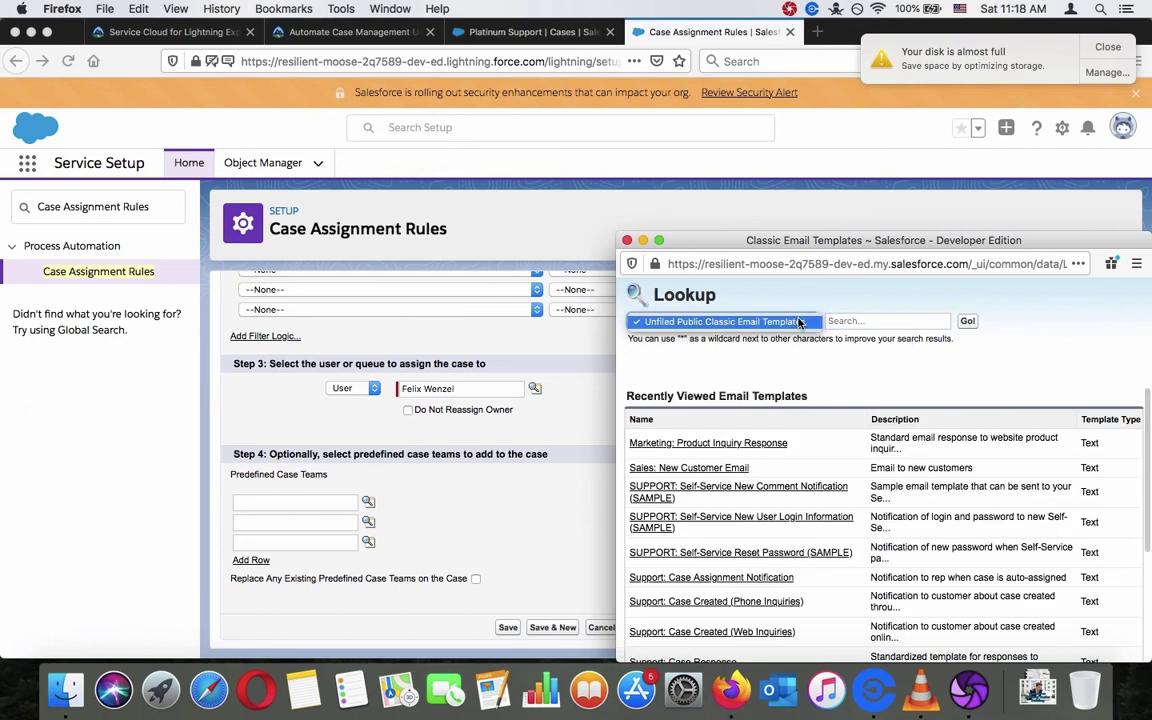
{"action": "scroll", "coordinate": [873, 405], "scroll_direction": "down", "scroll_amount": 4}
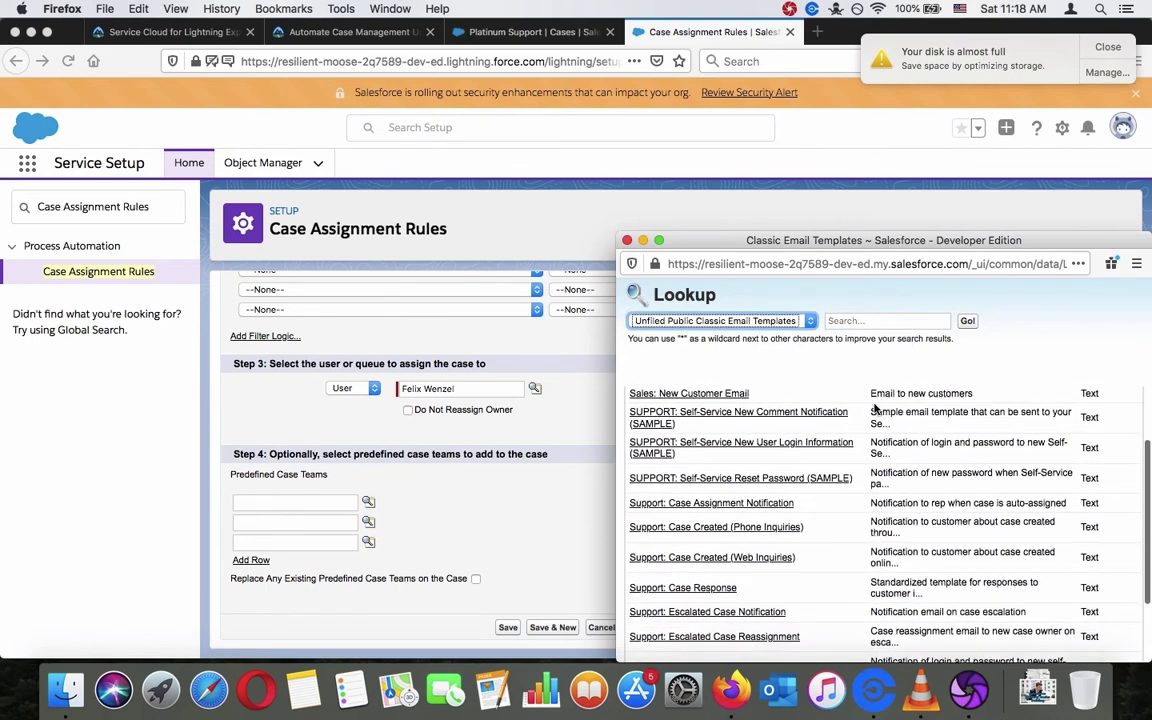
{"action": "left_click", "coordinate": [745, 495]}
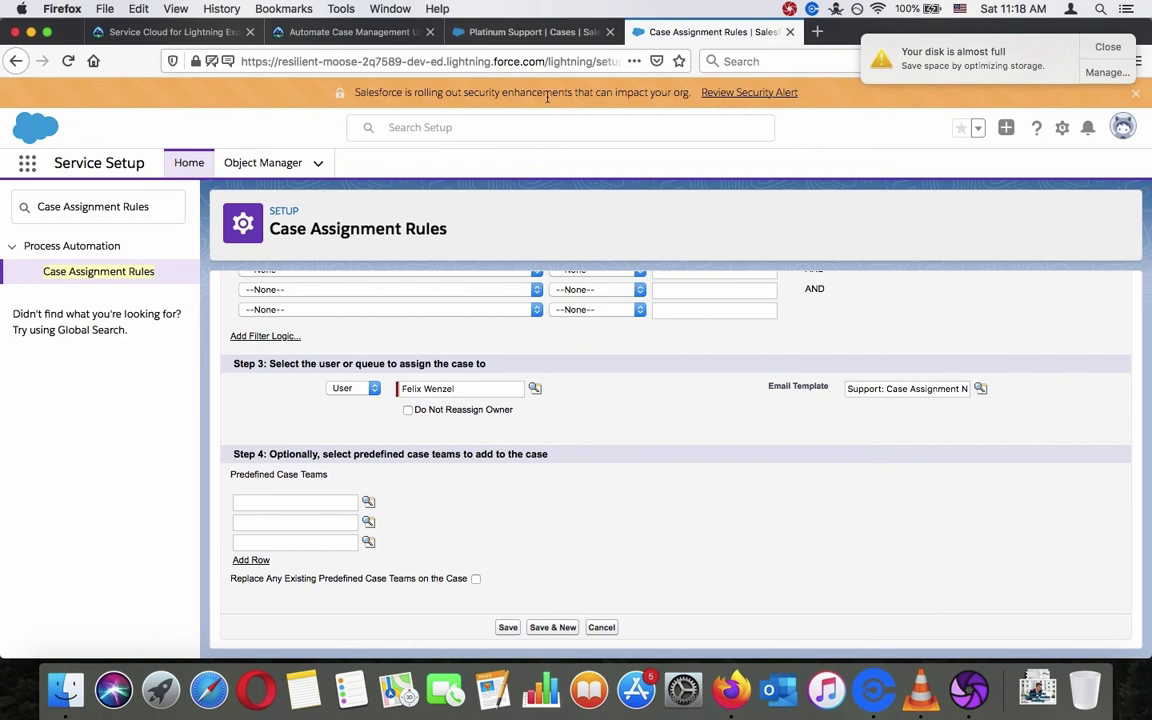
Check the remaining Trailhead steps for the assignment rule, save the rule entry, and return to the Trailhead instructions.
{"action": "left_click", "coordinate": [407, 33]}
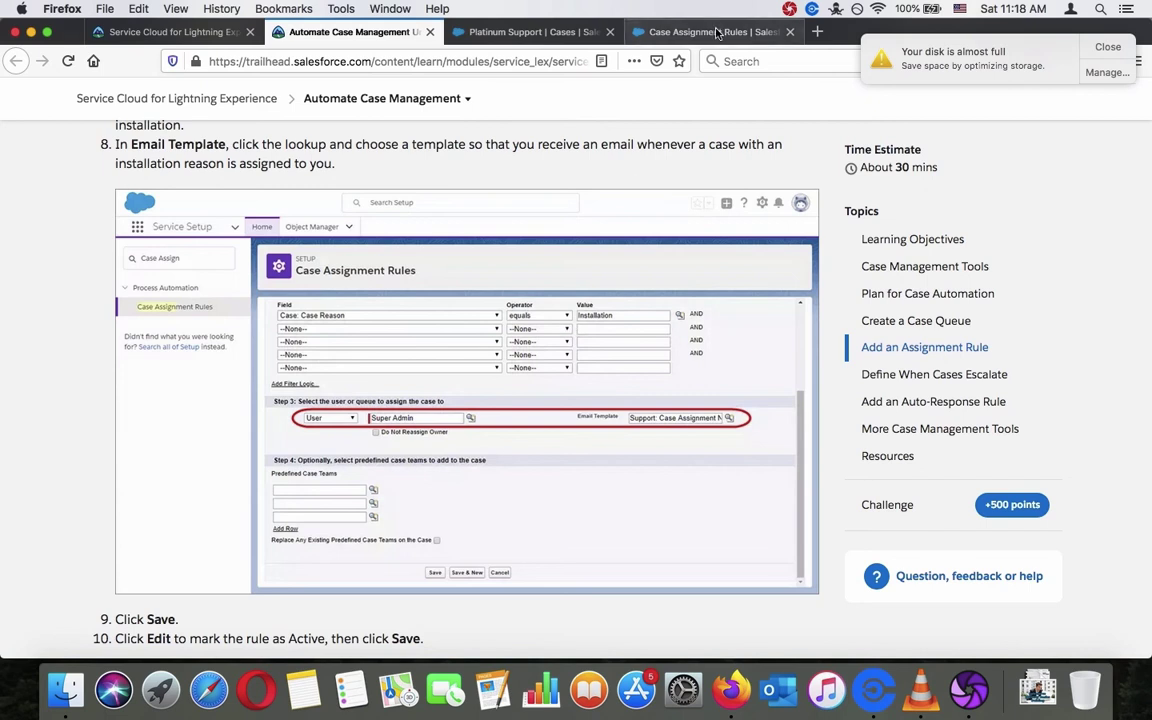
{"action": "scroll", "coordinate": [632, 323], "scroll_direction": "down", "scroll_amount": 3}
{"action": "scroll", "coordinate": [632, 323], "scroll_direction": "down", "scroll_amount": 2}
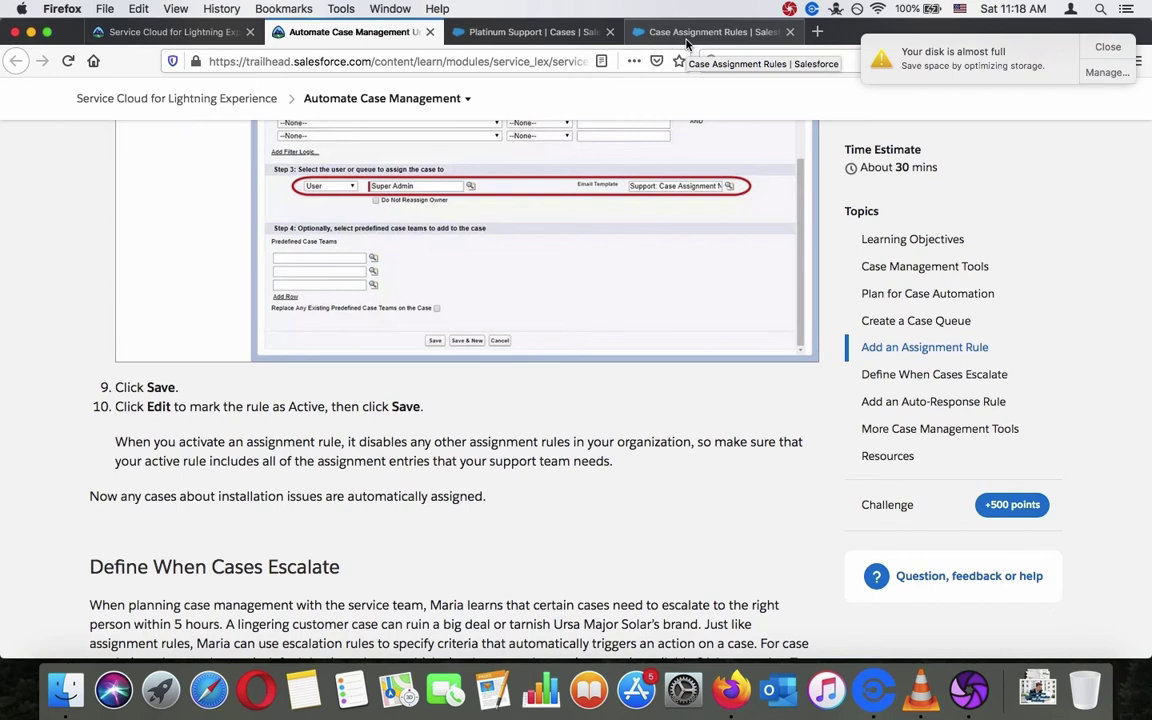
{"action": "left_click", "coordinate": [687, 33]}
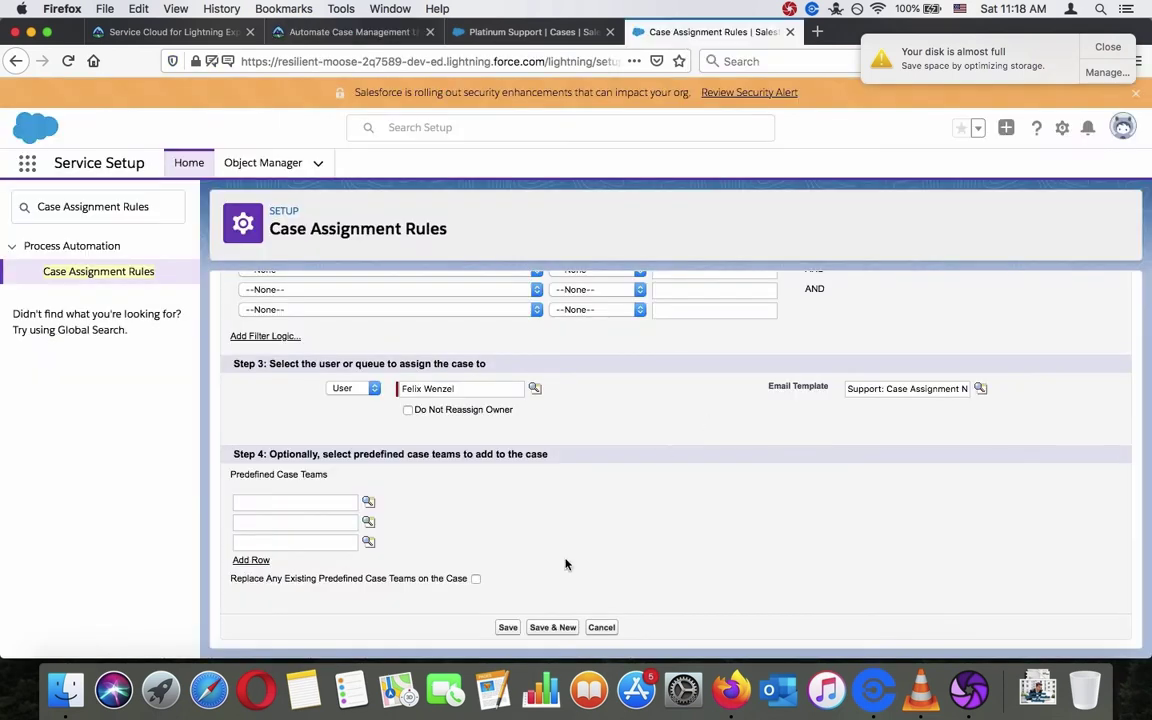
{"action": "left_click", "coordinate": [507, 627]}
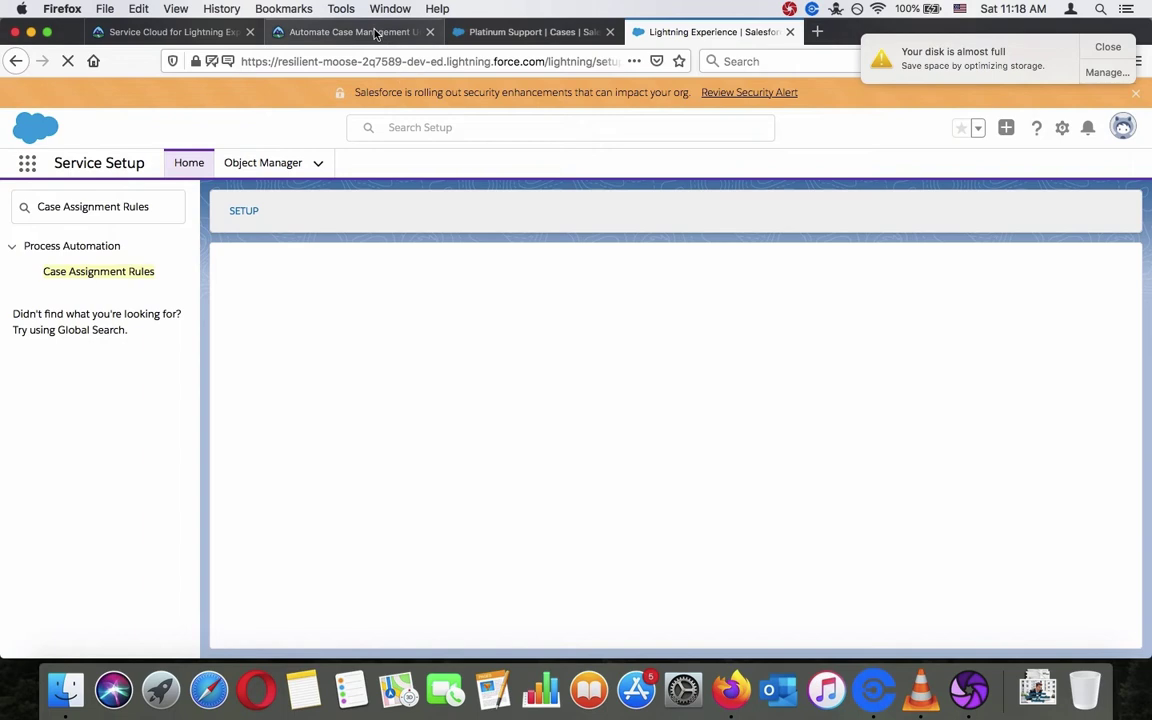
{"action": "left_click", "coordinate": [378, 33]}
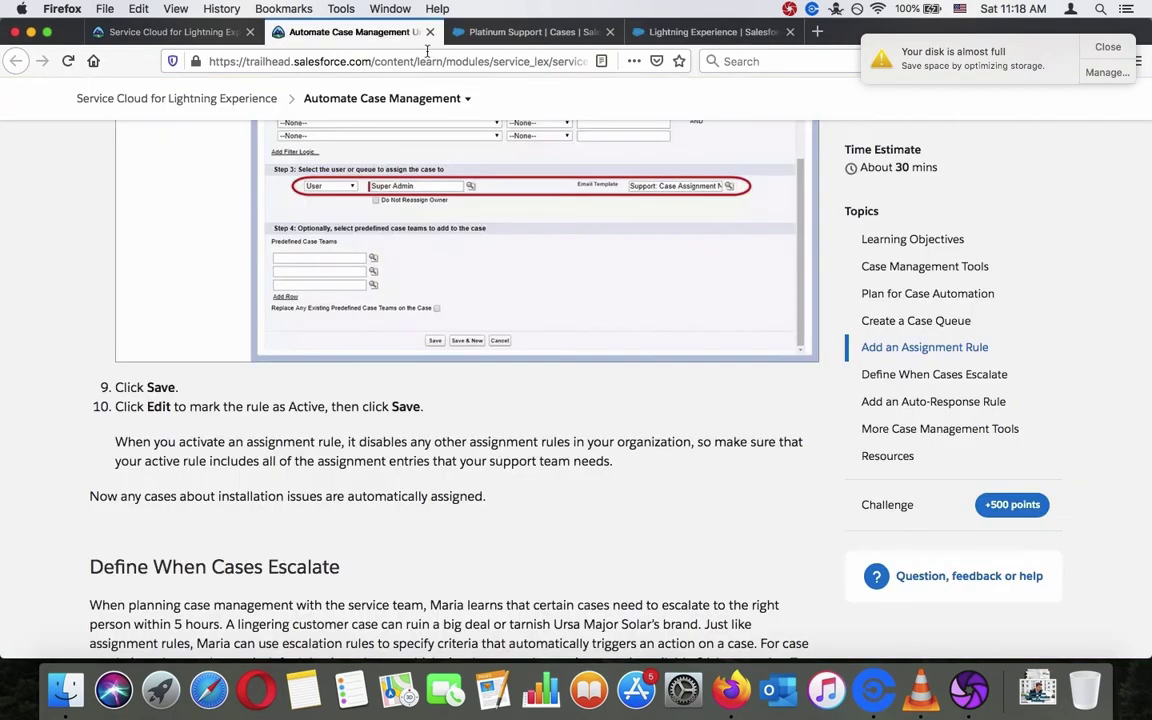
Review the saved Solar Panel Installation rule and its entry's sort order, criteria, assignee and email template, leaving the entry unedited.
{"action": "left_click", "coordinate": [744, 33]}
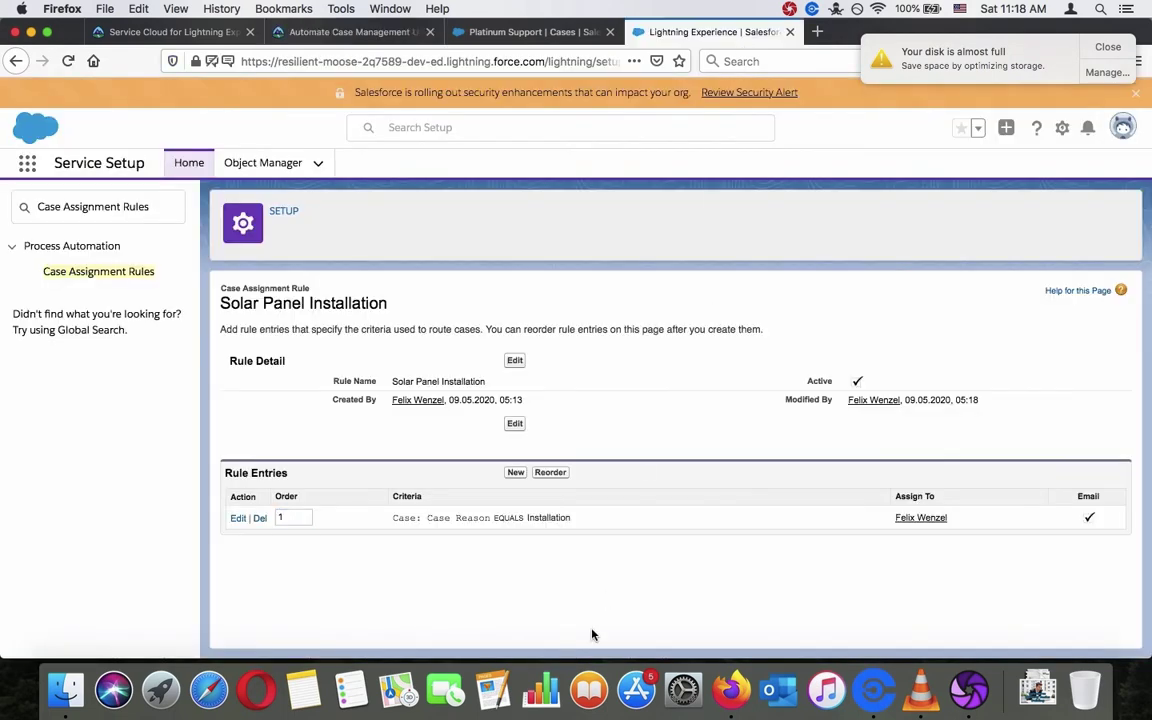
{"action": "left_click", "coordinate": [238, 518]}
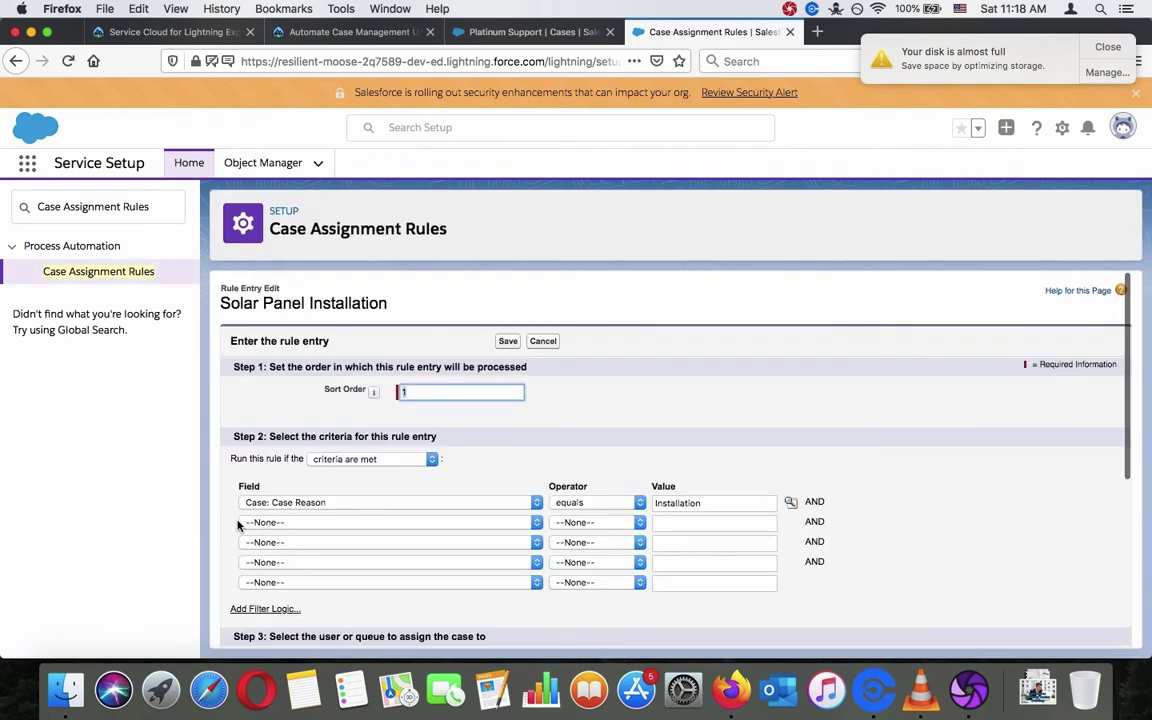
{"action": "left_click", "coordinate": [328, 399]}
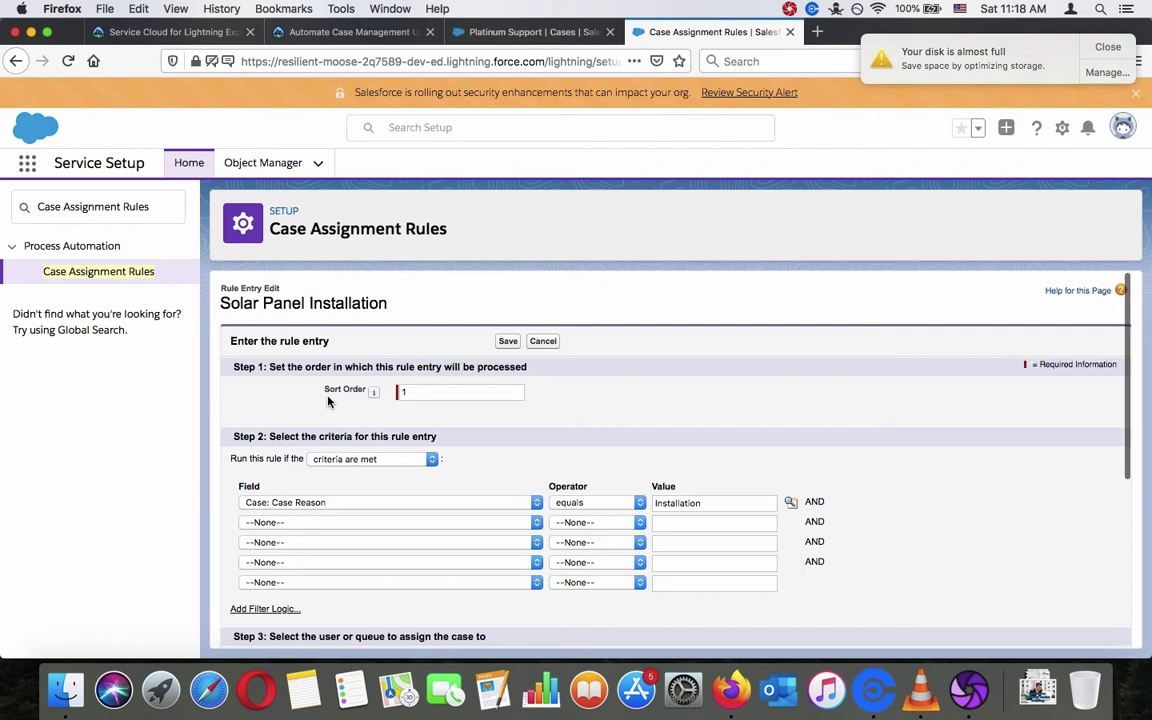
{"action": "scroll", "coordinate": [328, 401], "scroll_direction": "down", "scroll_amount": 5}
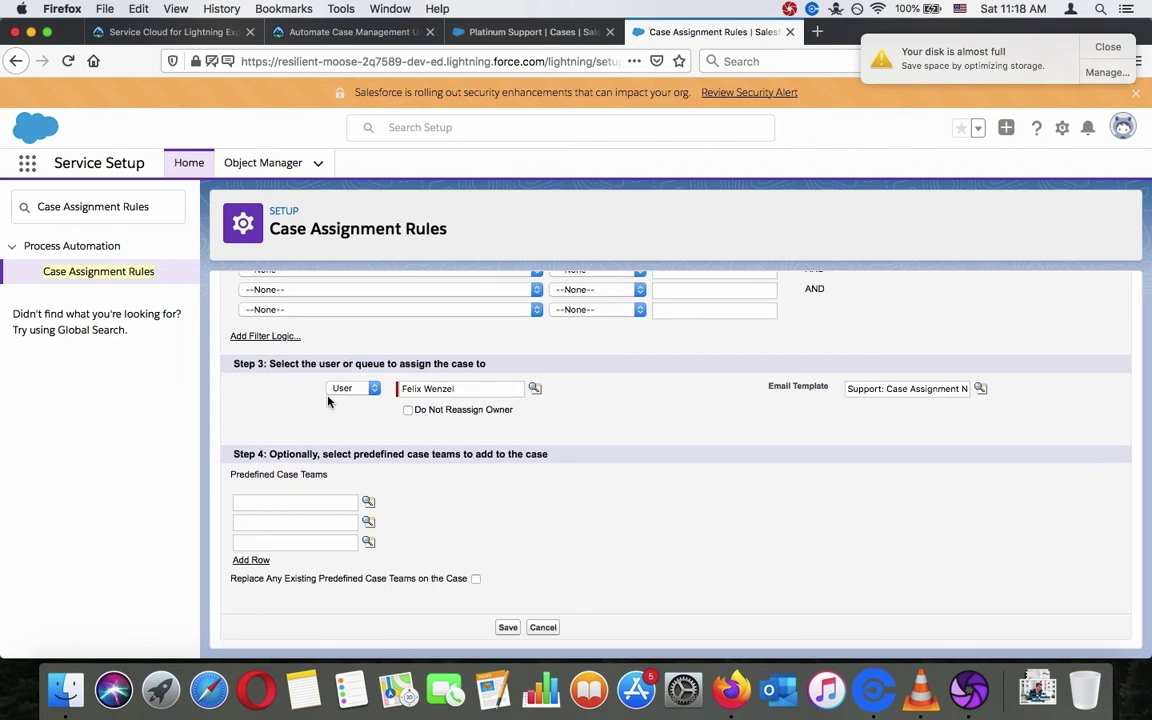
{"action": "scroll", "coordinate": [328, 401], "scroll_direction": "up", "scroll_amount": 5}
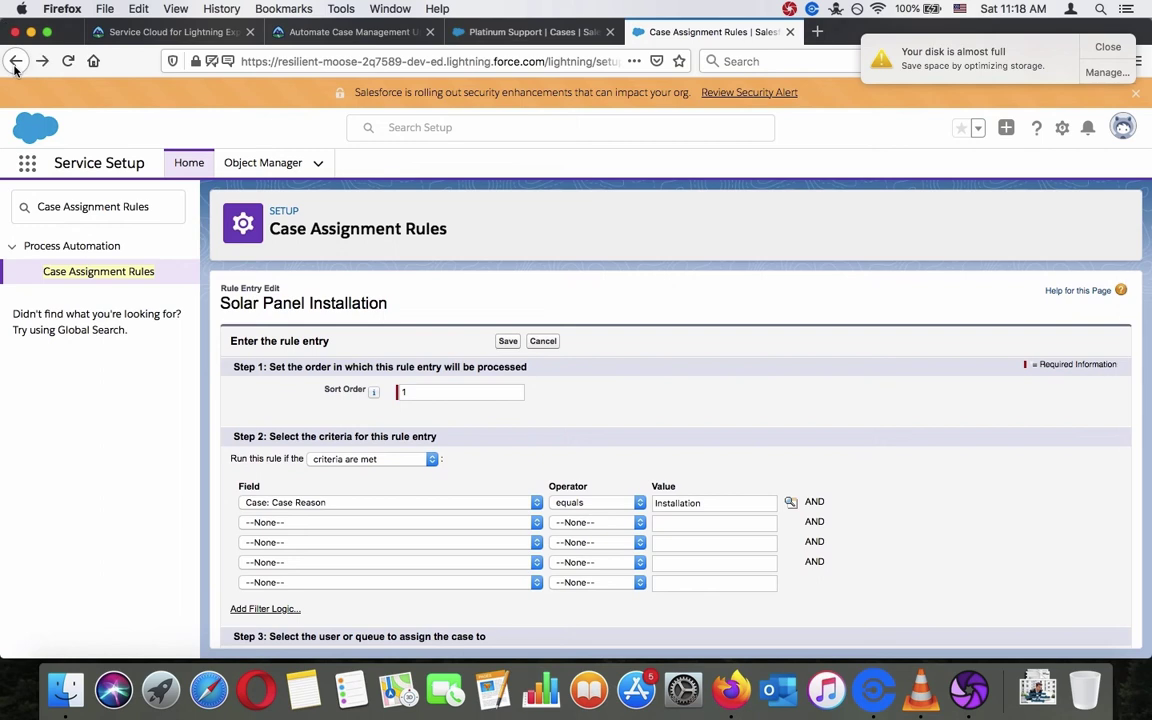
{"action": "left_click", "coordinate": [15, 62]}
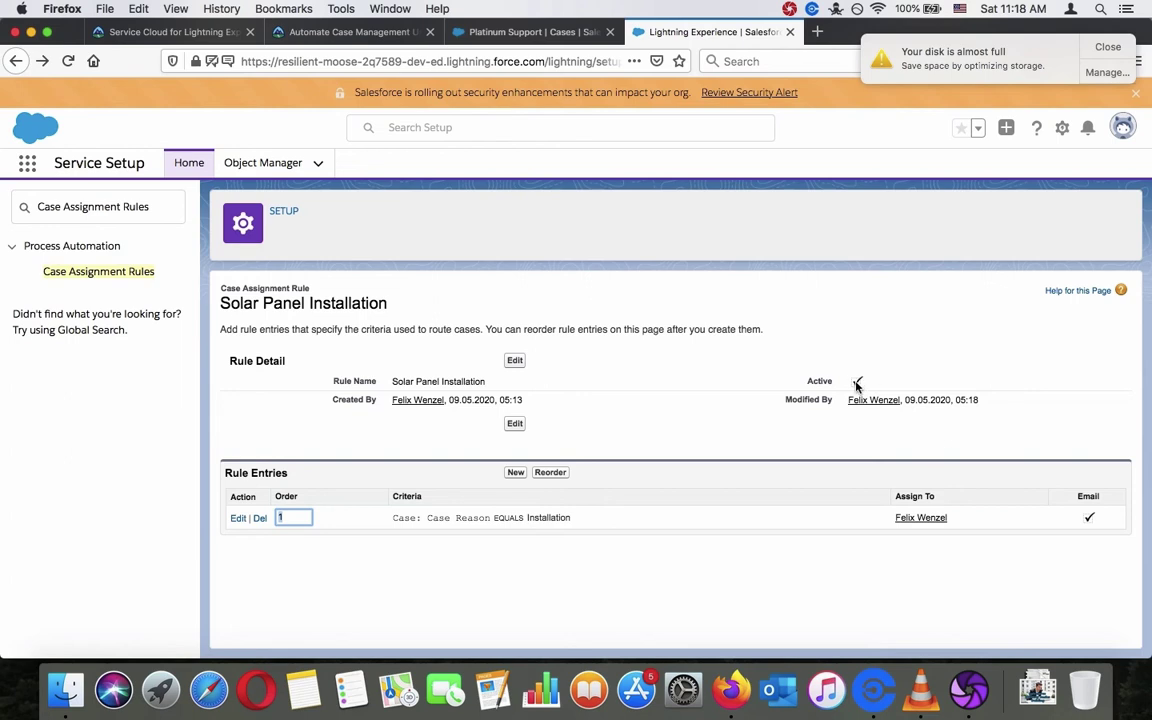
{"action": "left_click", "coordinate": [682, 278]}
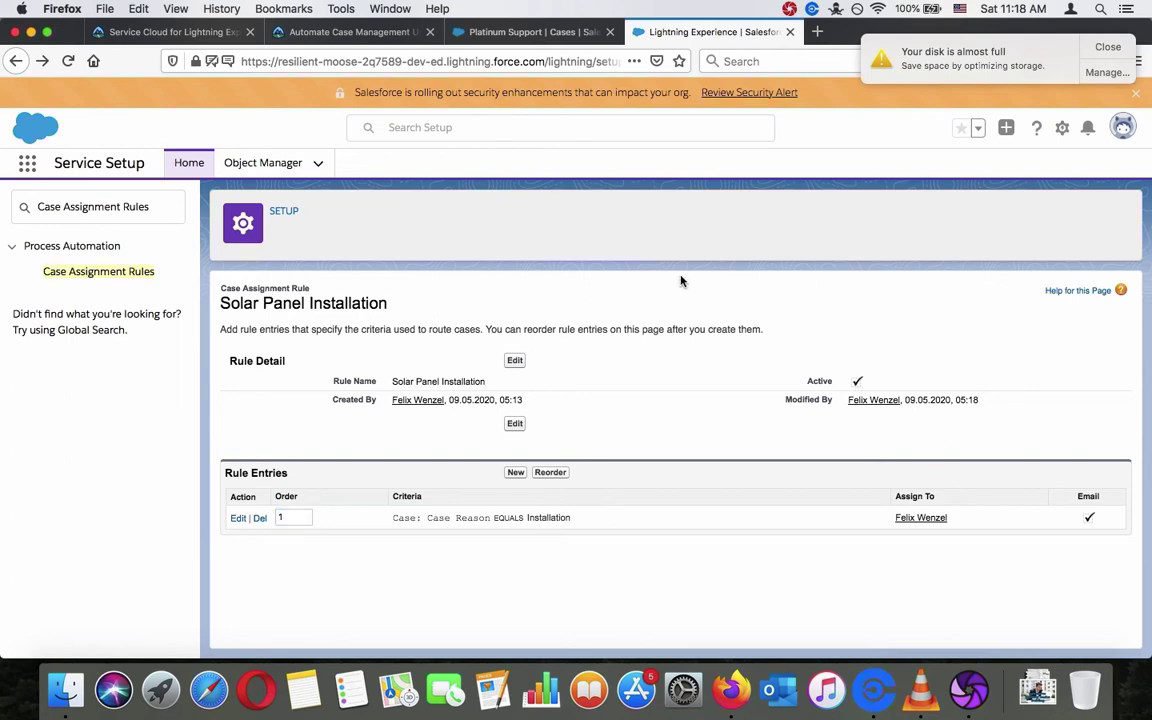
Reread Trailhead's Add an Assignment Rule section, checking the activation note, sort order and entry criteria against the finished rule.
{"action": "left_click", "coordinate": [360, 33]}
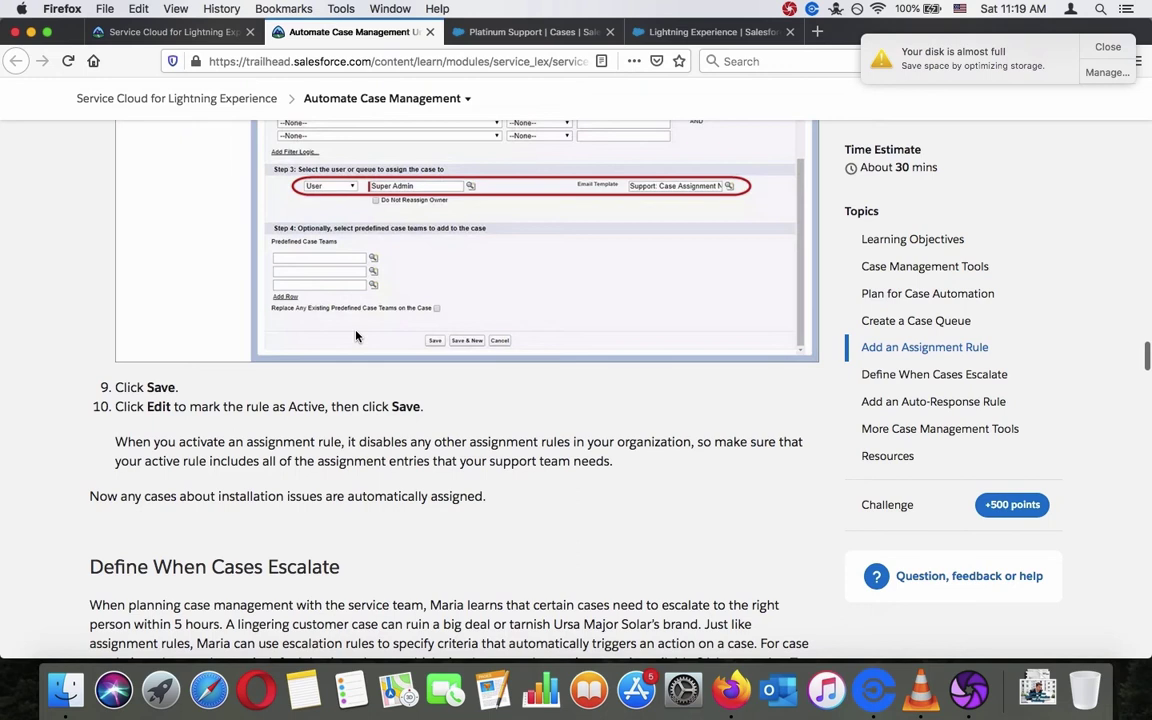
{"action": "scroll", "coordinate": [356, 336], "scroll_direction": "down", "scroll_amount": 1}
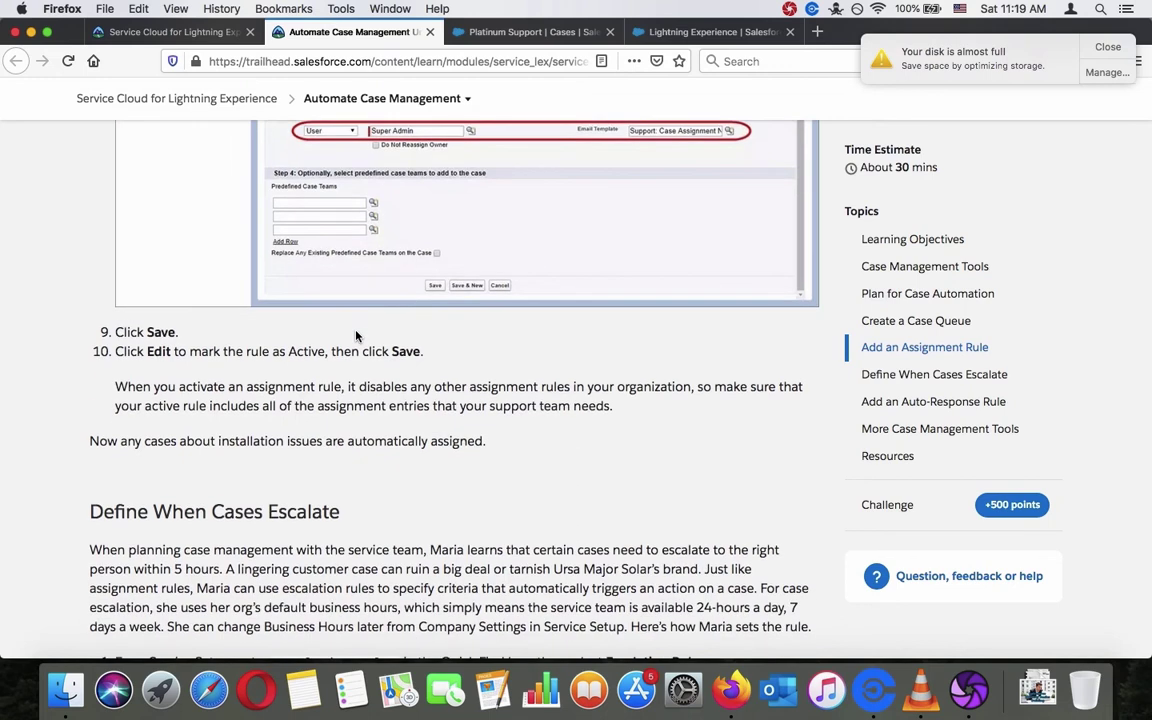
{"action": "triple_click", "coordinate": [360, 402]}
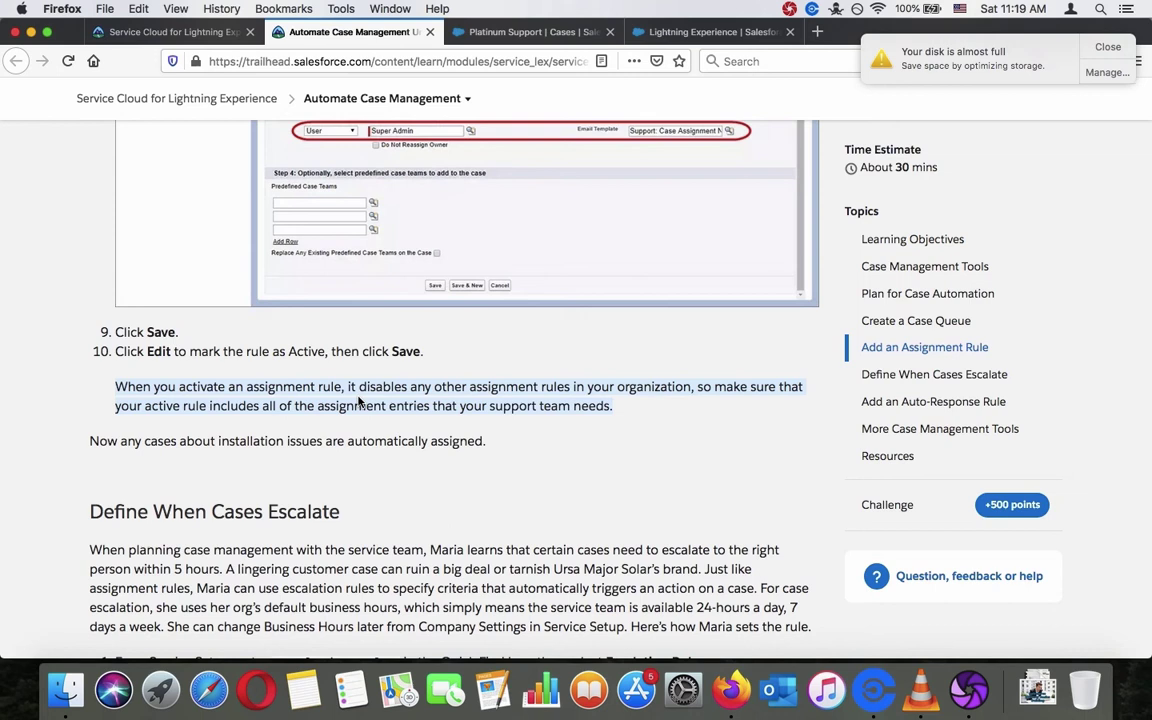
{"action": "left_click", "coordinate": [360, 401]}
{"action": "triple_click", "coordinate": [360, 401]}
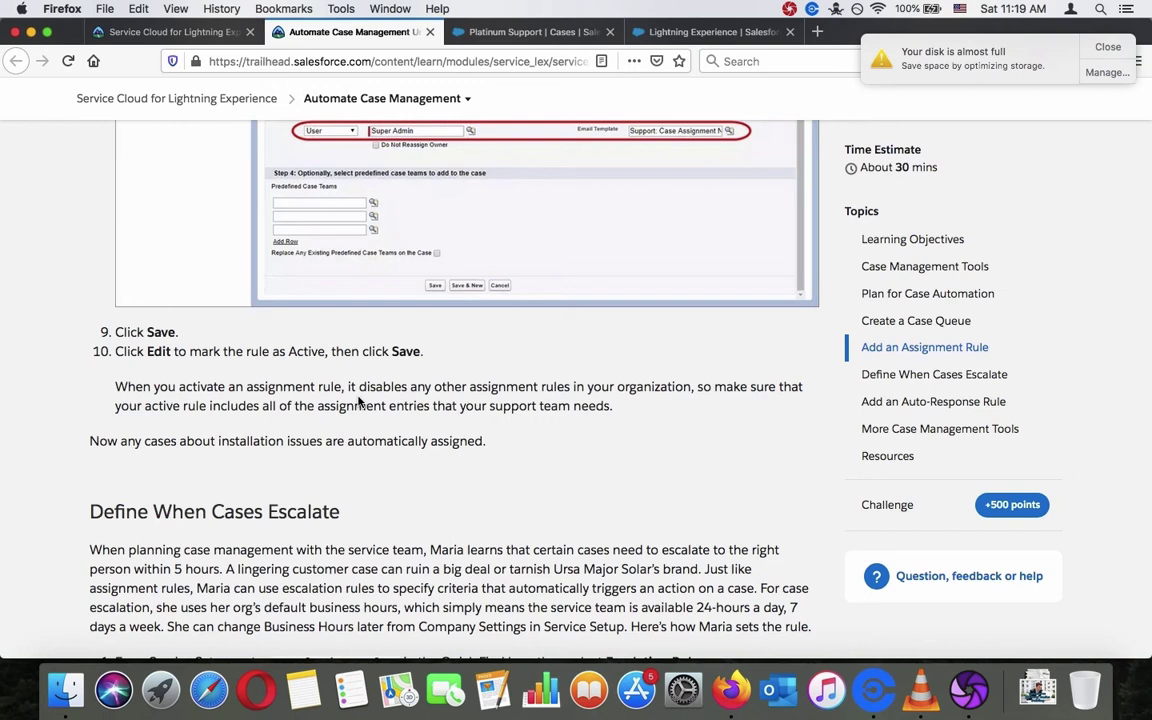
{"action": "scroll", "coordinate": [360, 401], "scroll_direction": "up", "scroll_amount": 5}
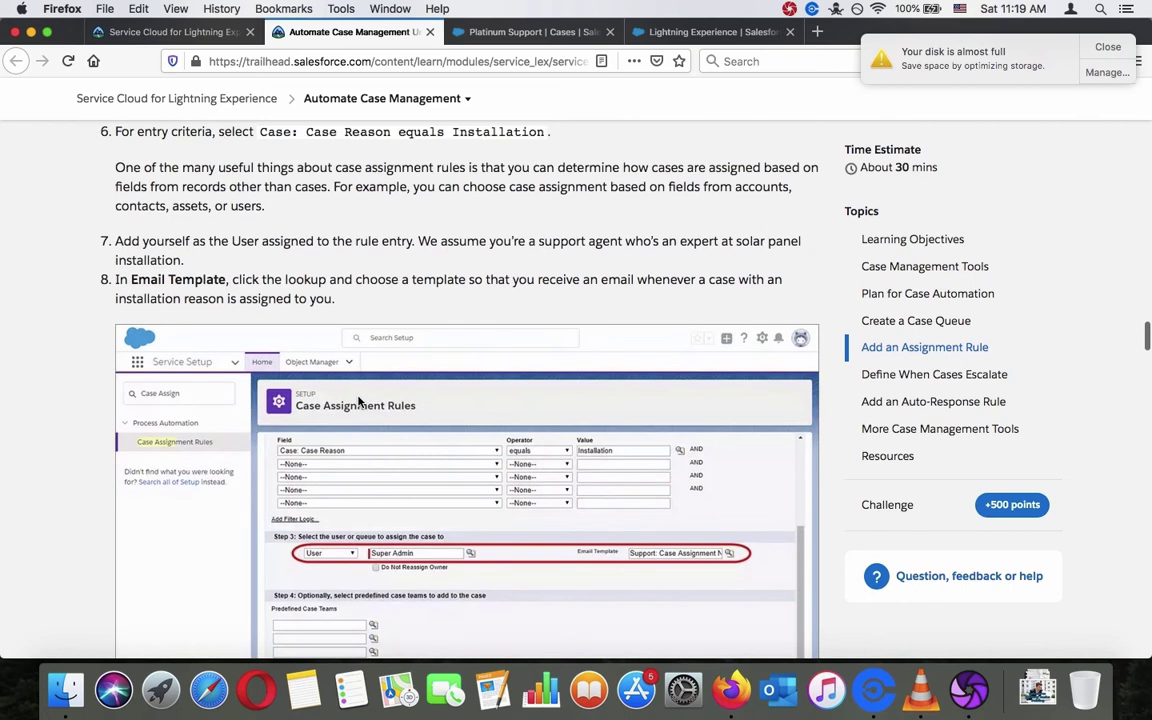
{"action": "scroll", "coordinate": [359, 400], "scroll_direction": "up", "scroll_amount": 5}
{"action": "scroll", "coordinate": [358, 399], "scroll_direction": "up", "scroll_amount": 5}
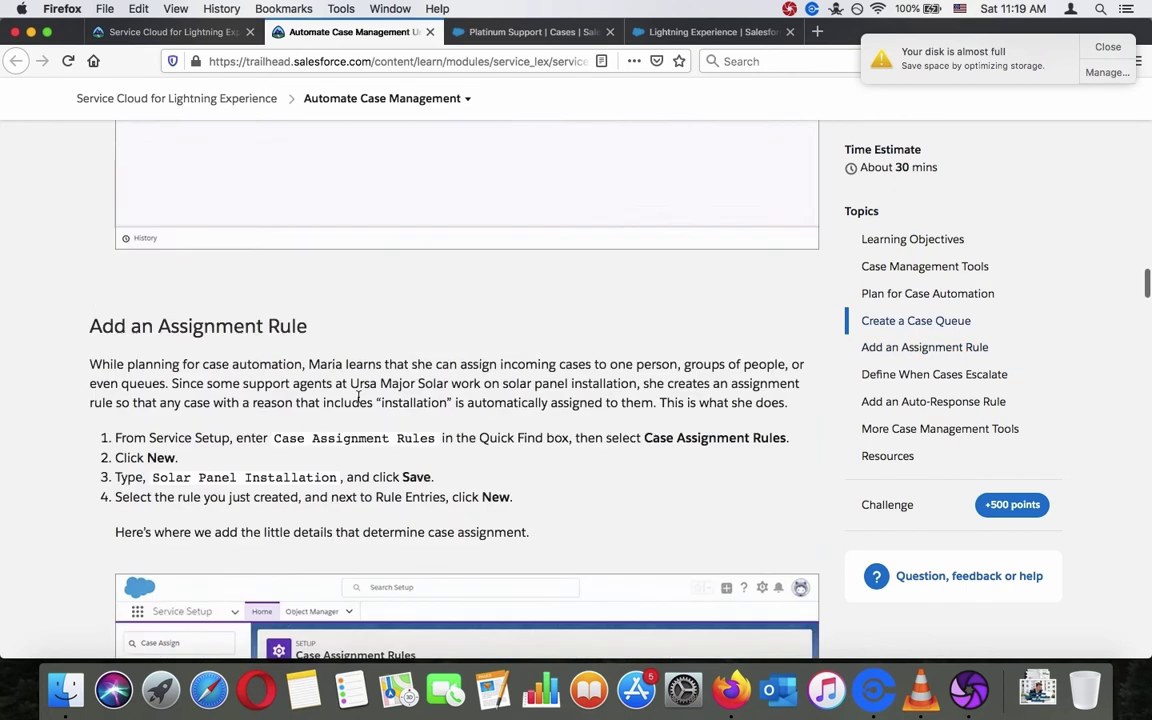
{"action": "scroll", "coordinate": [358, 399], "scroll_direction": "down", "scroll_amount": 4}
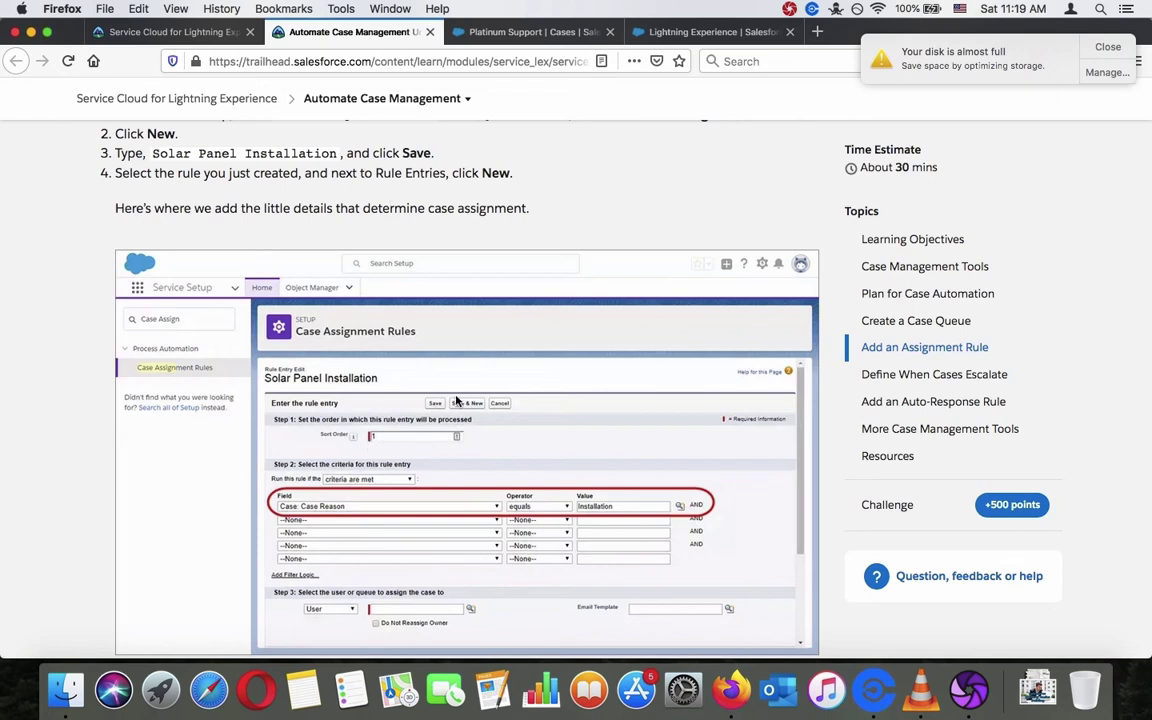
{"action": "scroll", "coordinate": [455, 418], "scroll_direction": "down", "scroll_amount": 1}
{"action": "scroll", "coordinate": [455, 418], "scroll_direction": "down", "scroll_amount": 4}
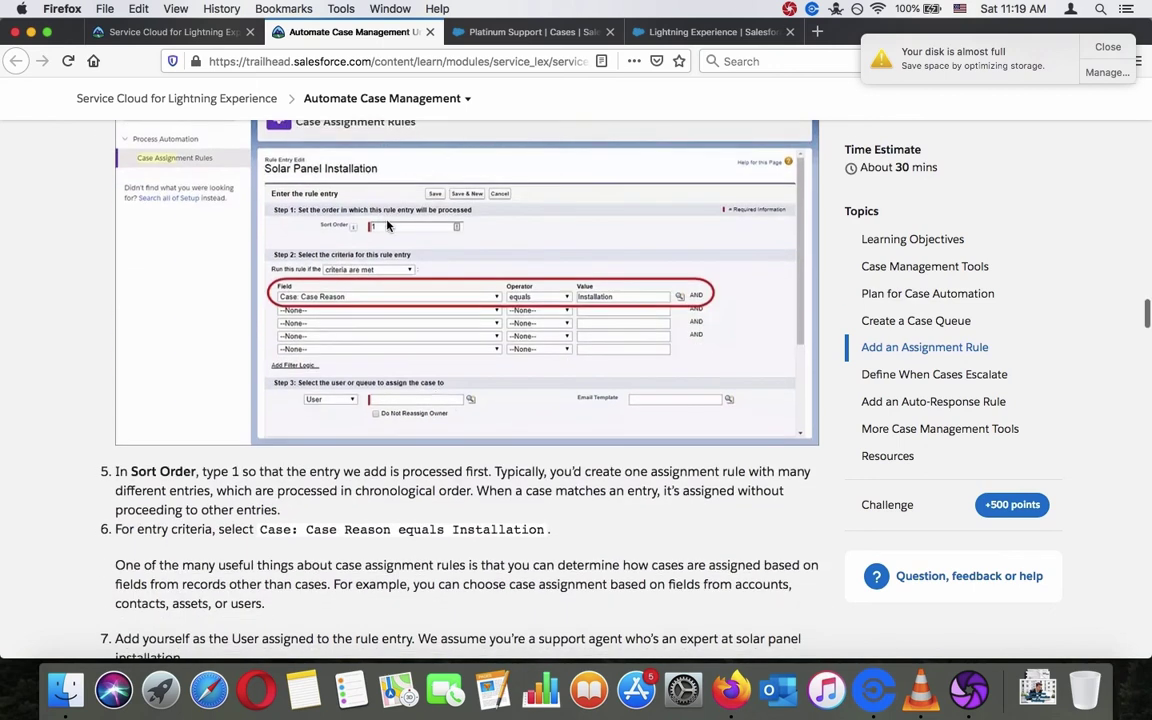
{"action": "scroll", "coordinate": [420, 413], "scroll_direction": "down", "scroll_amount": 12}
{"action": "scroll", "coordinate": [420, 413], "scroll_direction": "down", "scroll_amount": 14}
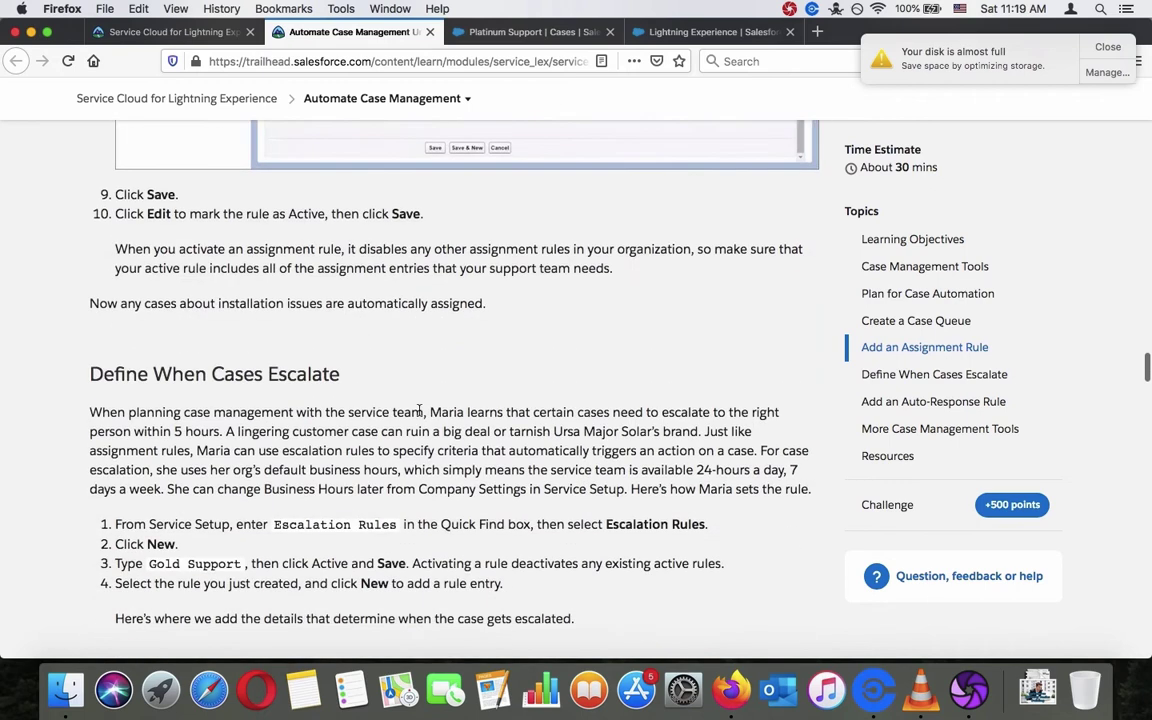
{"action": "scroll", "coordinate": [419, 415], "scroll_direction": "up", "scroll_amount": 1}
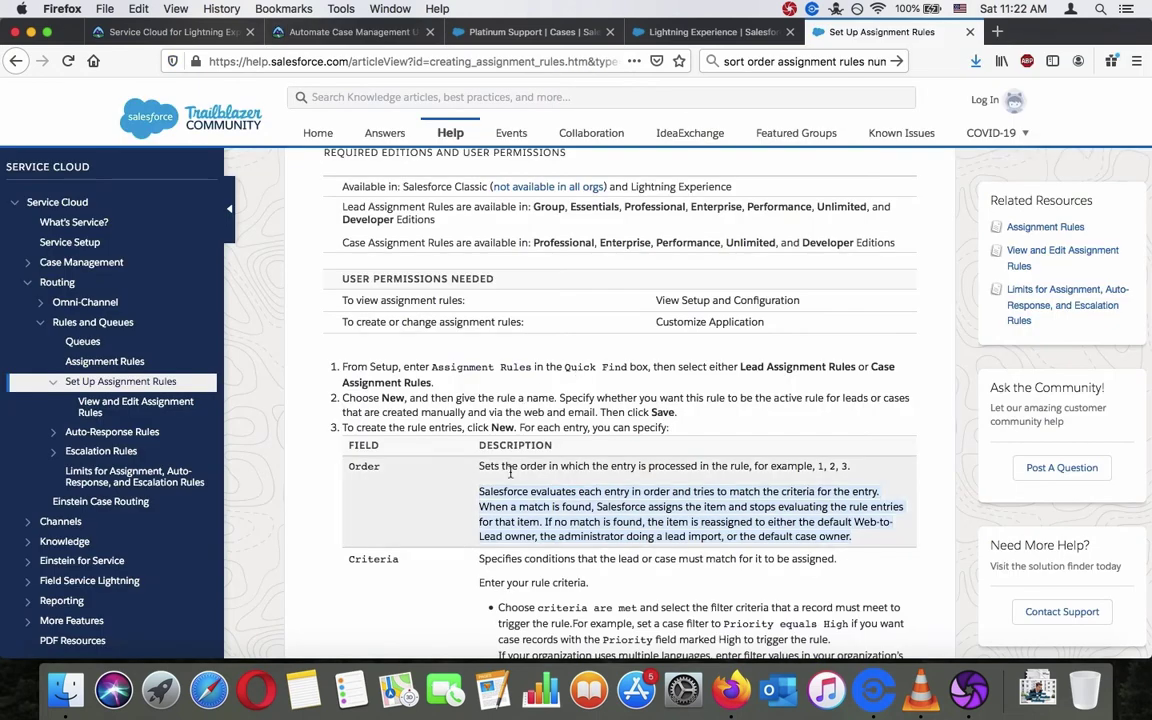
Read the Order field description in the Salesforce Help article, then return to Trailhead and study the Define When Cases Escalate section.
{"action": "triple_click", "coordinate": [566, 467]}
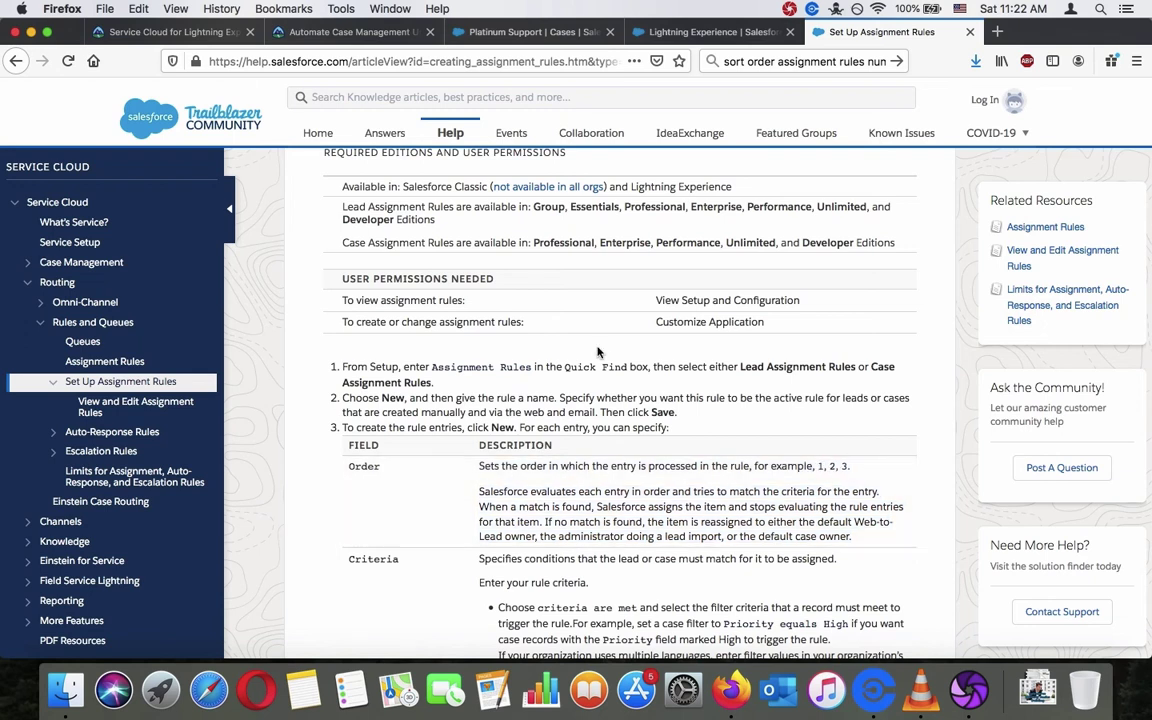
{"action": "left_click", "coordinate": [377, 34]}
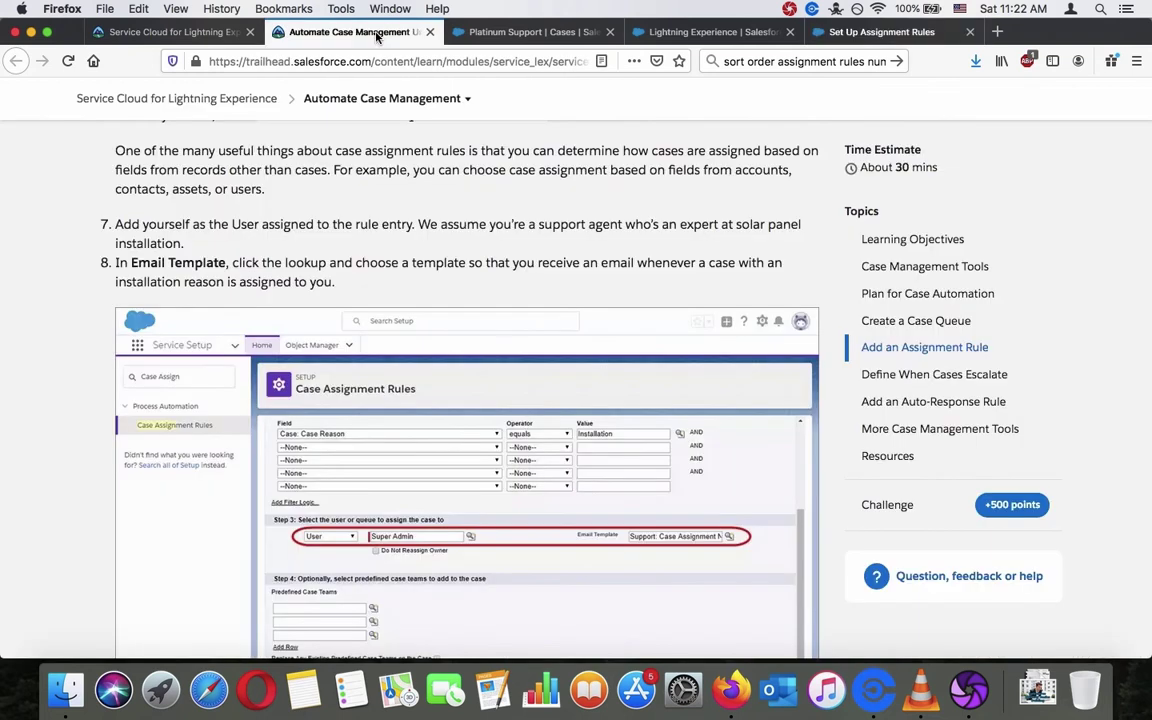
{"action": "scroll", "coordinate": [404, 360], "scroll_direction": "down", "scroll_amount": 5}
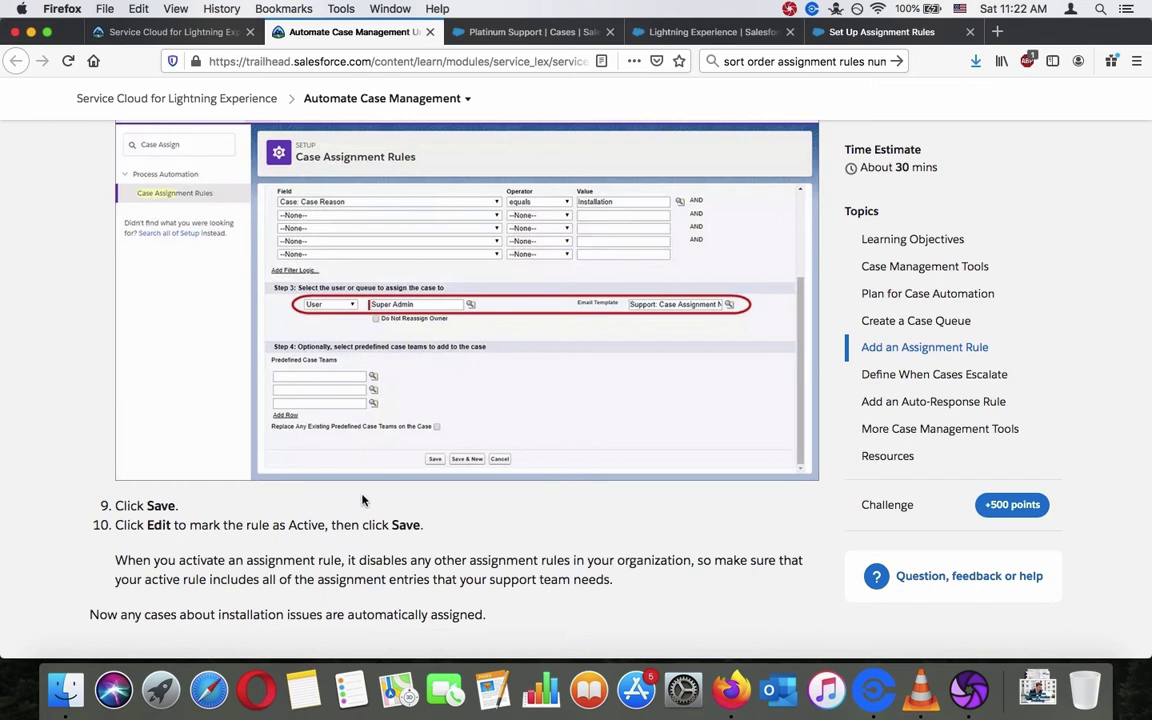
{"action": "scroll", "coordinate": [363, 500], "scroll_direction": "down", "scroll_amount": 1}
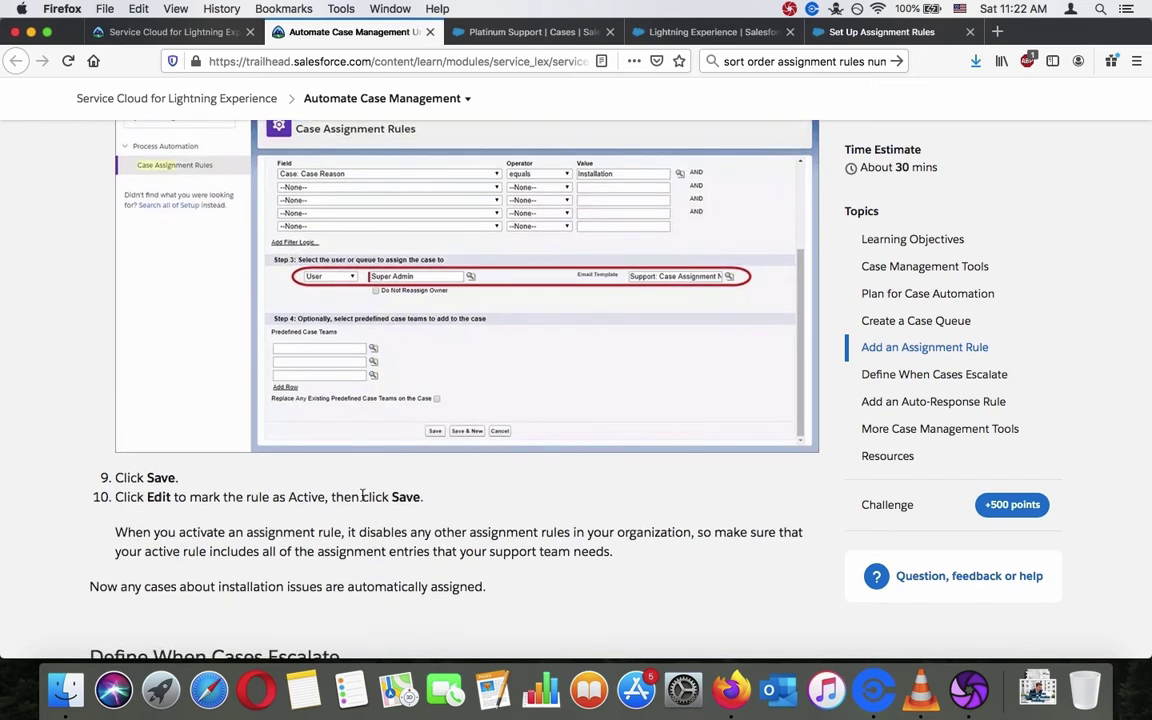
{"action": "scroll", "coordinate": [363, 497], "scroll_direction": "down", "scroll_amount": 10}
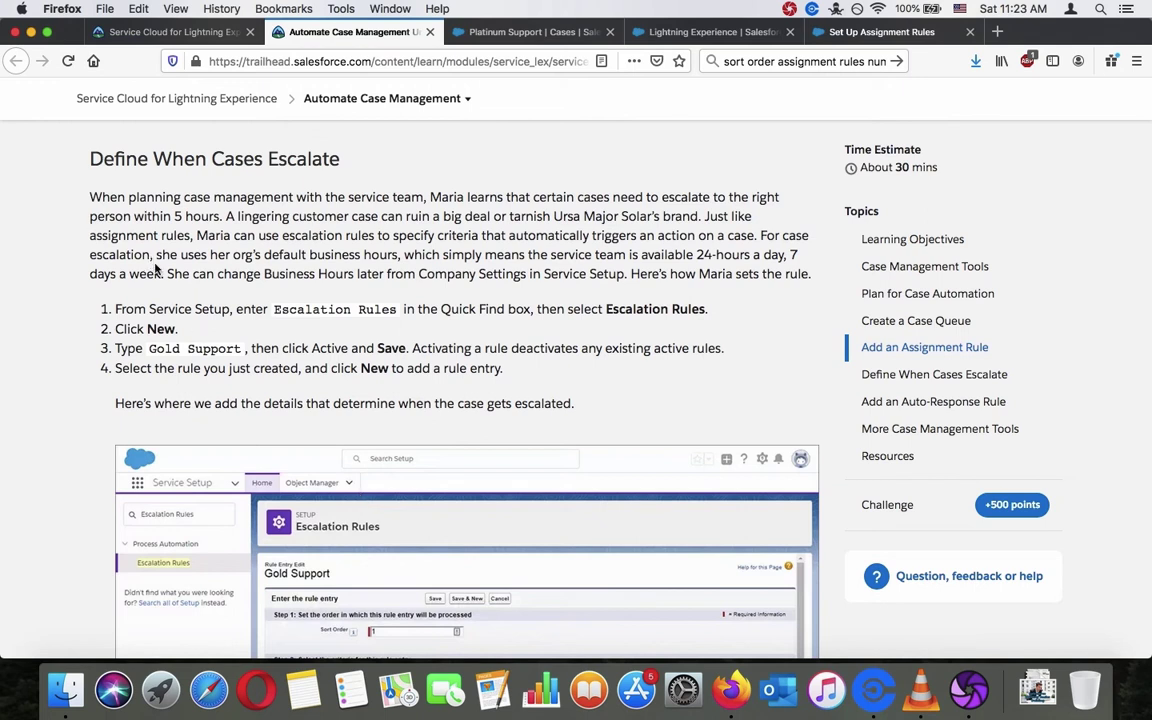
{"action": "left_click_drag", "start_coordinate": [167, 273], "coordinate": [167, 300]}
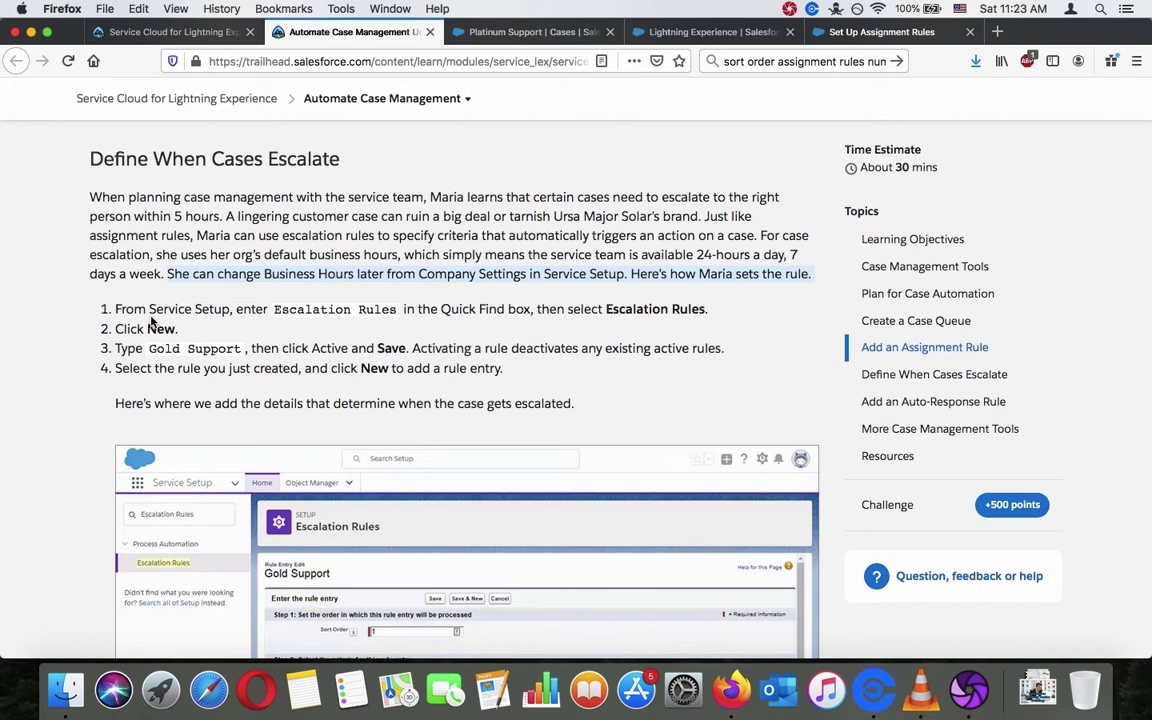
{"action": "left_click", "coordinate": [121, 306]}
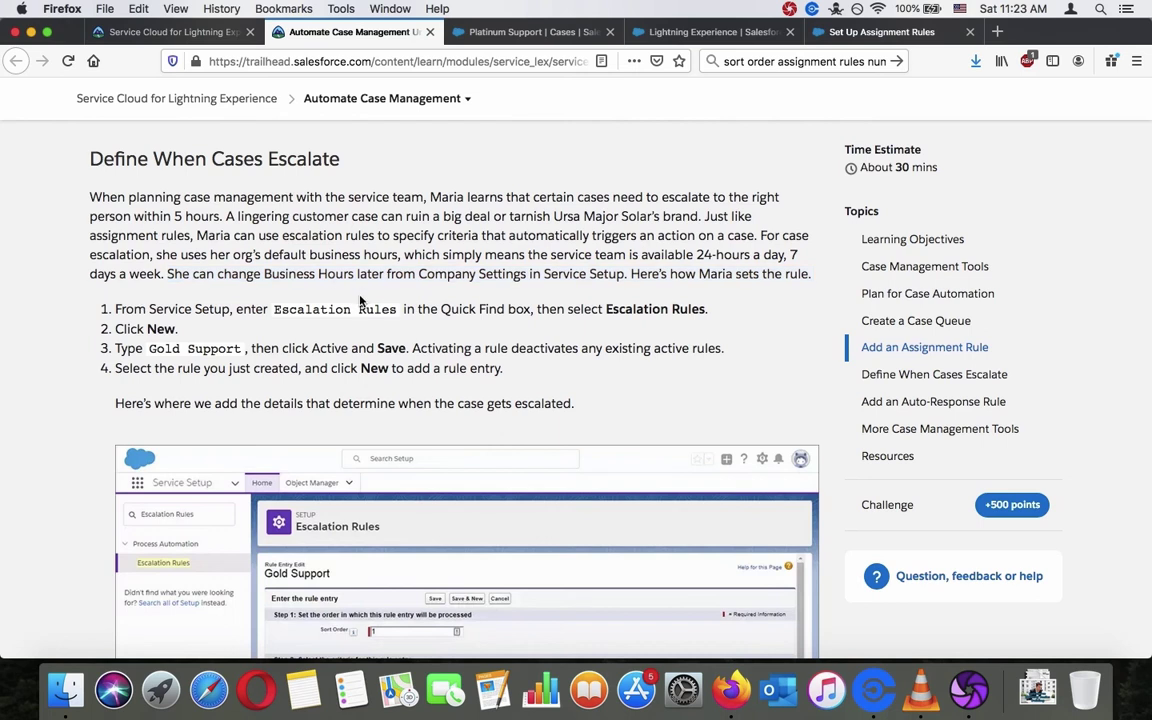
Copy the term Escalation Rules from Trailhead, search Service Setup for it, and open the Escalation Rules page.
{"action": "left_click_drag", "start_coordinate": [396, 308], "coordinate": [275, 313]}
{"action": "right_click", "coordinate": [274, 312]}
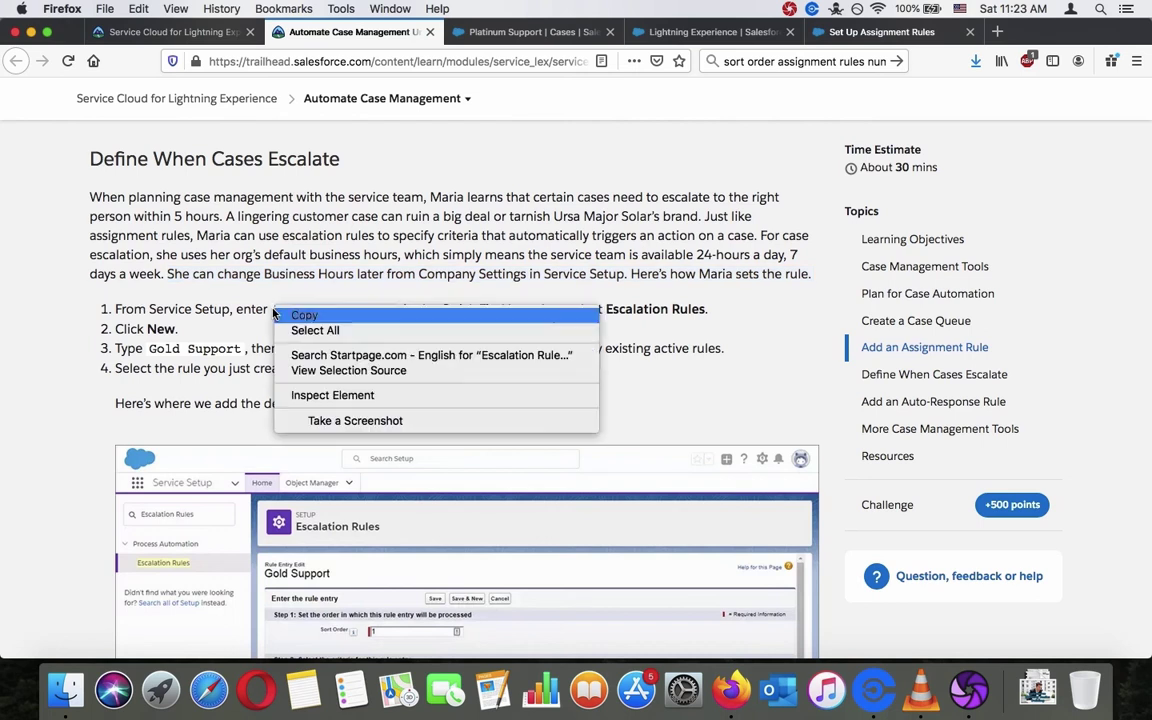
{"action": "left_click", "coordinate": [290, 315]}
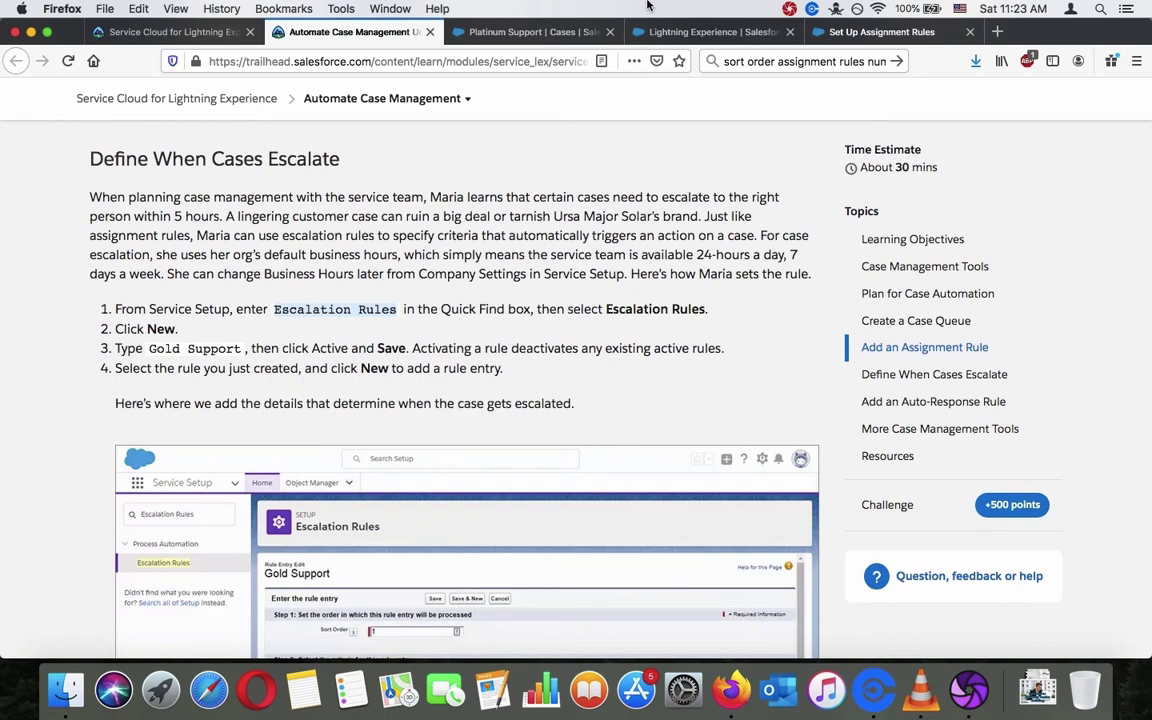
{"action": "left_click", "coordinate": [567, 36]}
{"action": "left_click", "coordinate": [652, 31]}
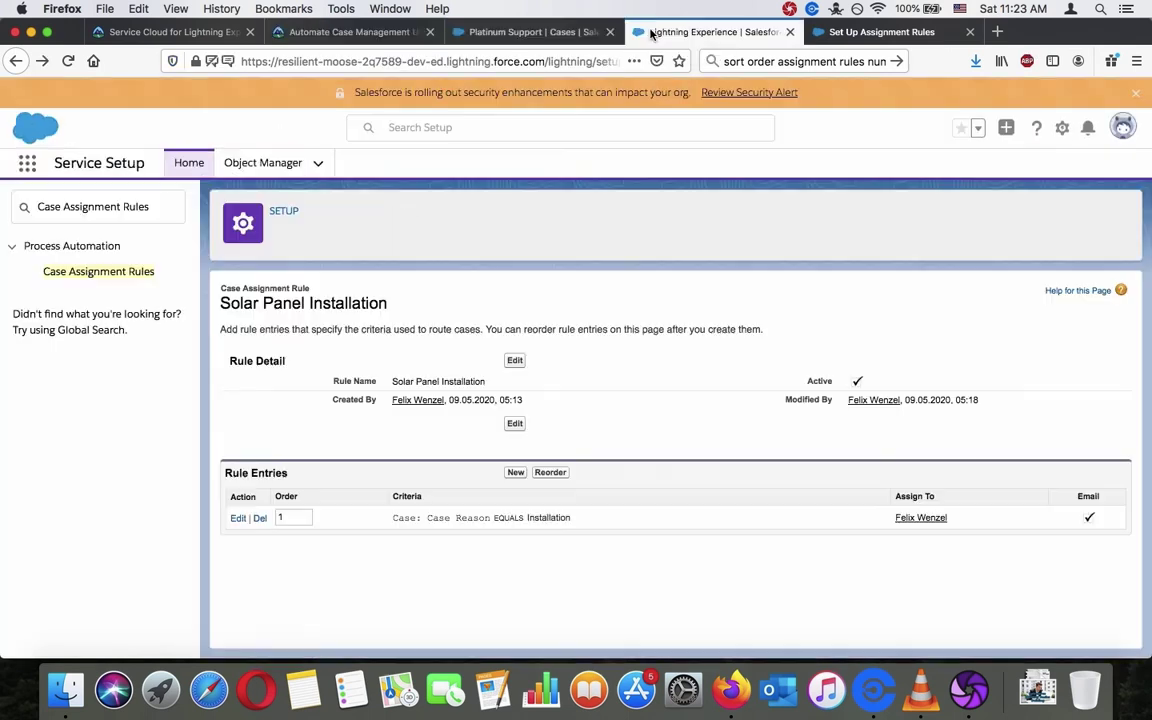
{"action": "triple_click", "coordinate": [96, 207]}
{"action": "key", "text": "super+v"}
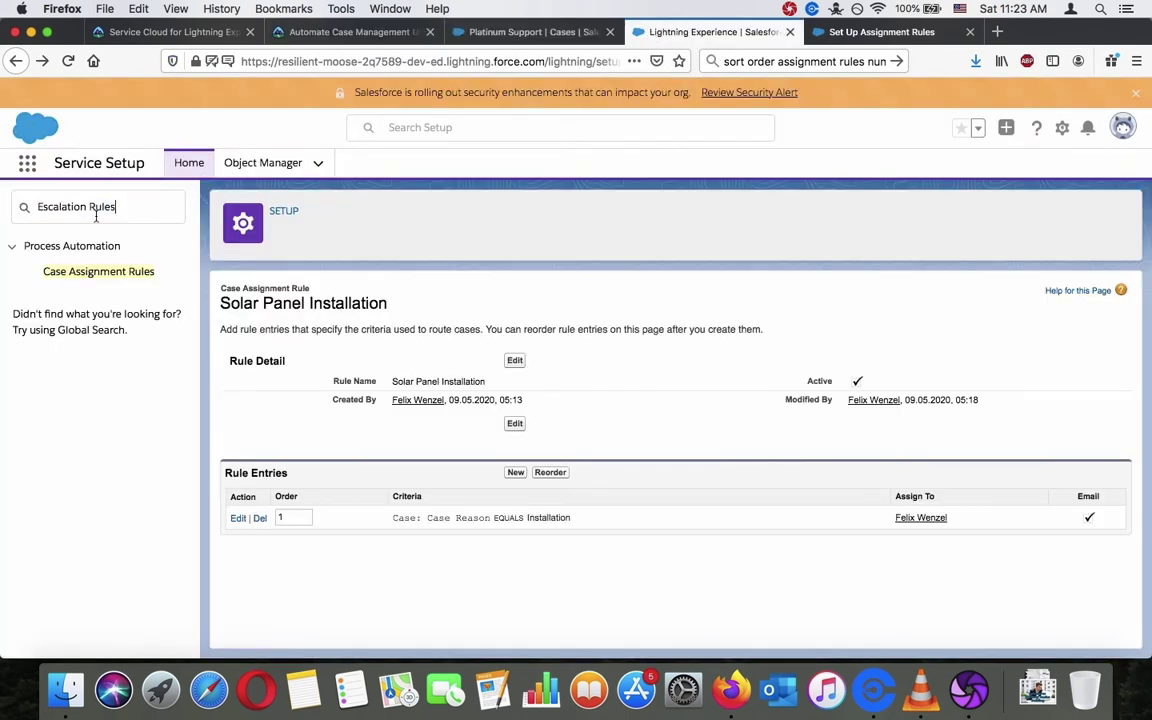
{"action": "left_click", "coordinate": [93, 276]}
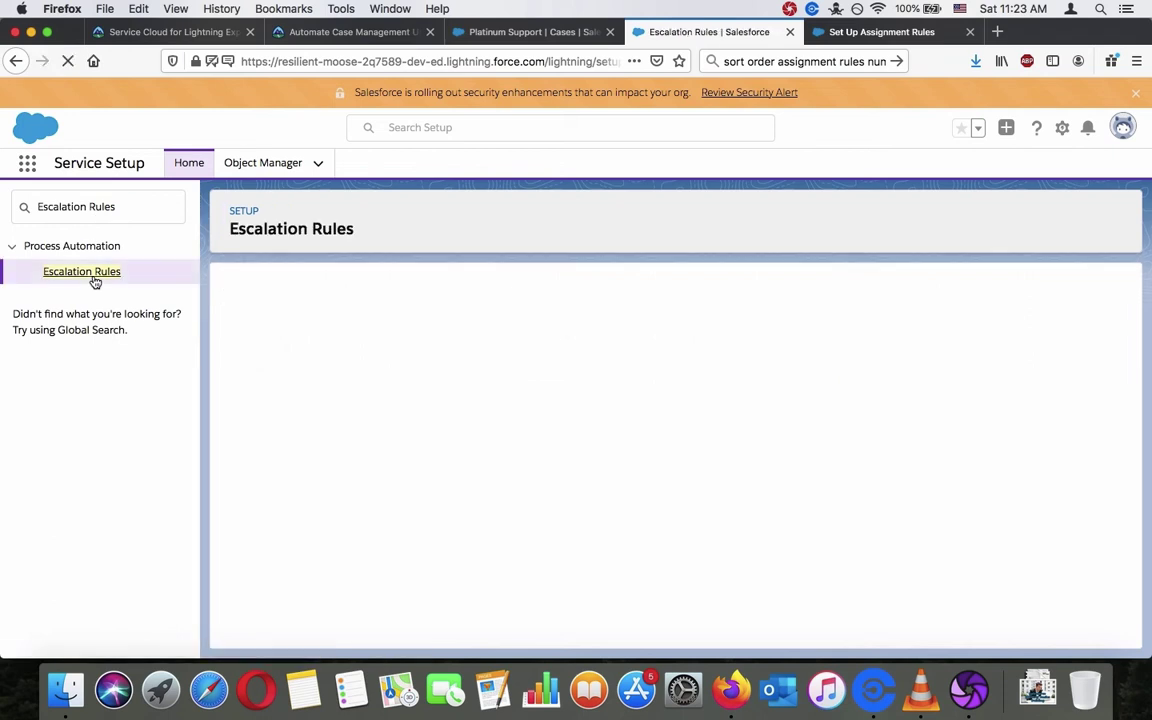
Create a case escalation rule named Gold Support, copying the name from Trailhead, mark it active, and save it.
{"action": "left_click", "coordinate": [393, 37]}
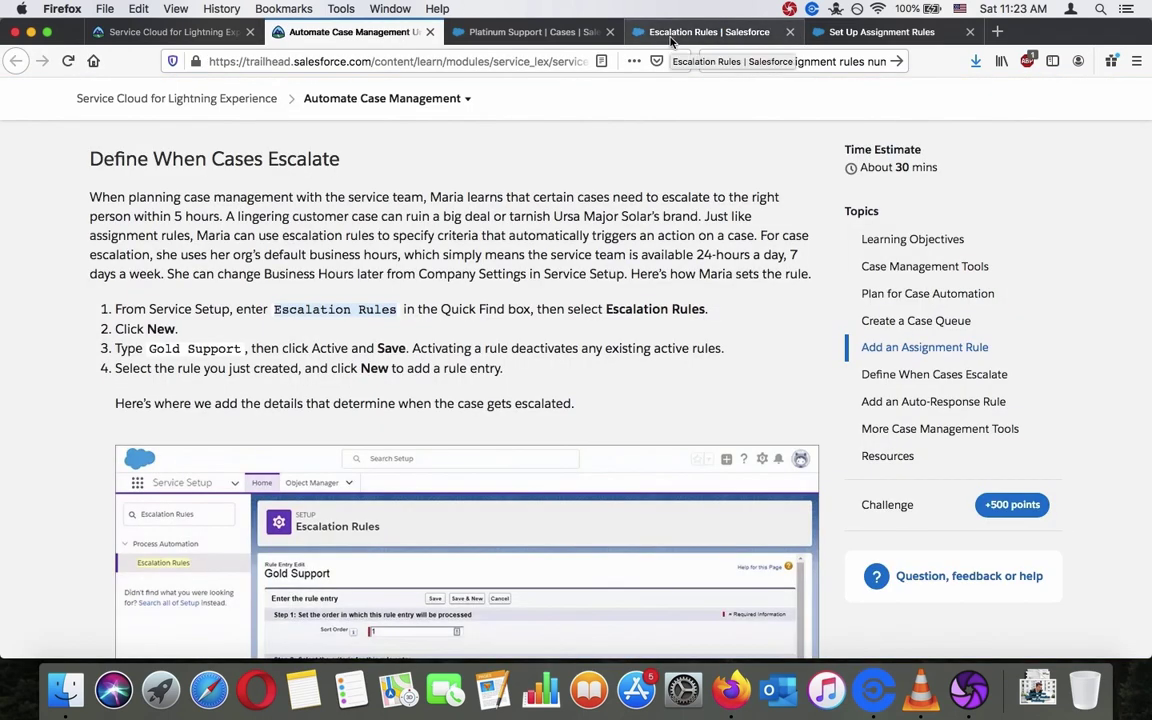
{"action": "left_click", "coordinate": [672, 34]}
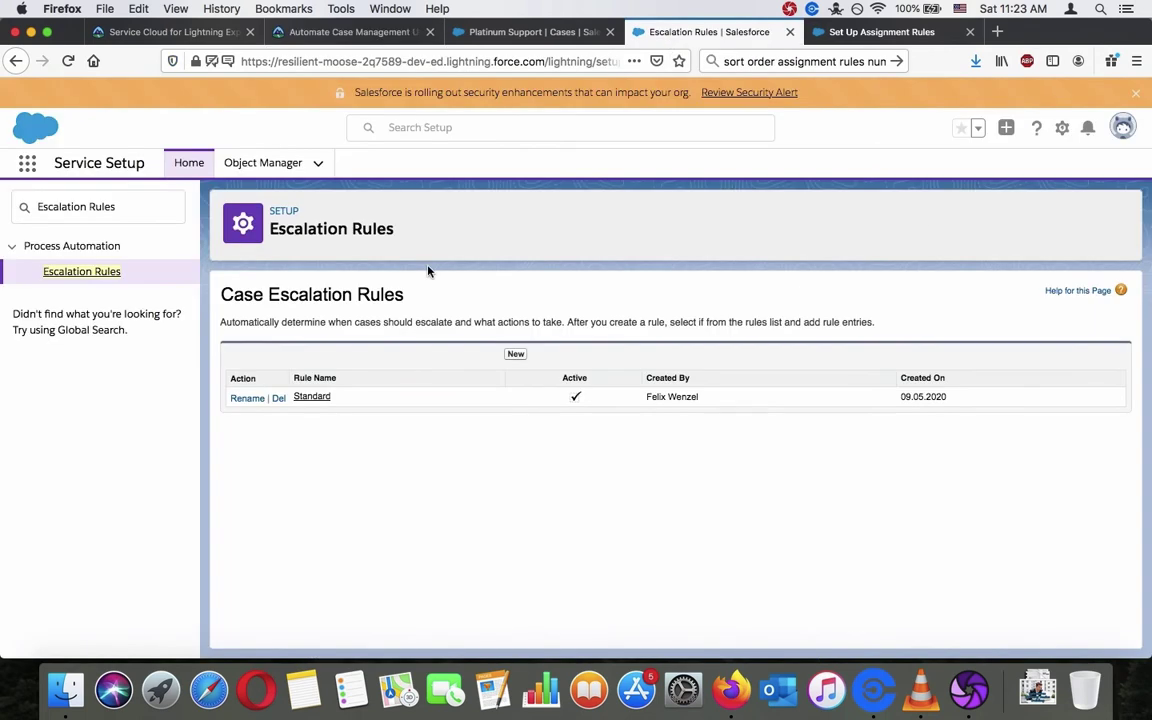
{"action": "left_click", "coordinate": [510, 355]}
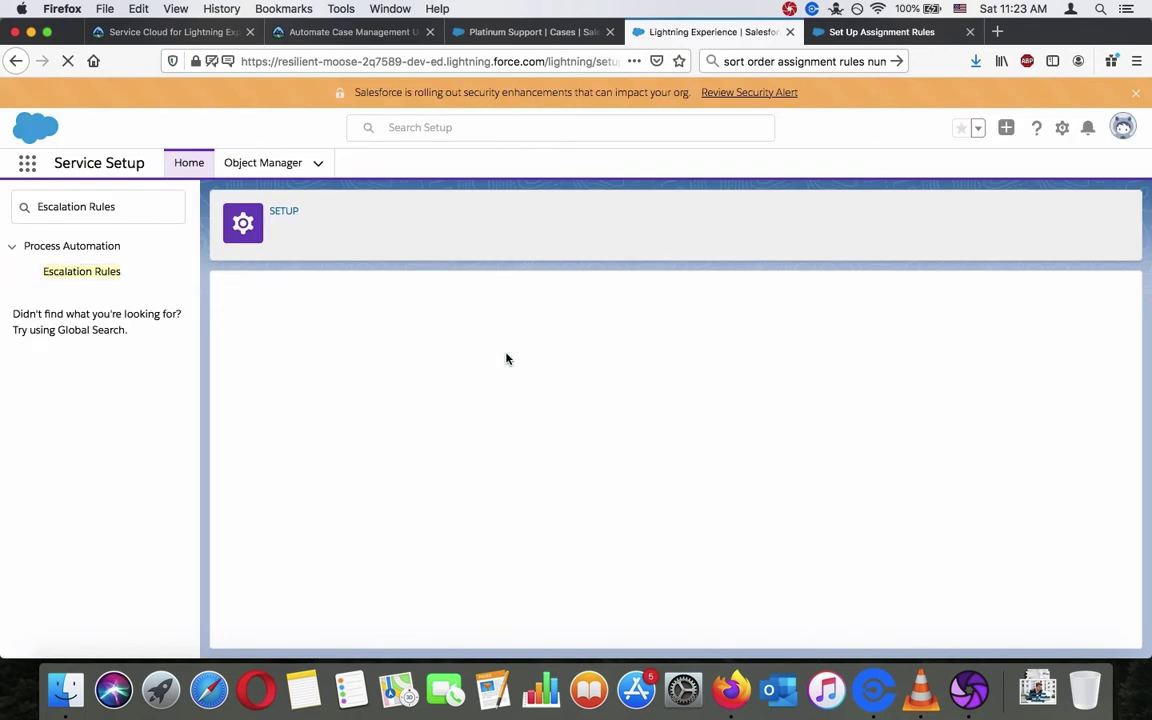
{"action": "left_click", "coordinate": [334, 34]}
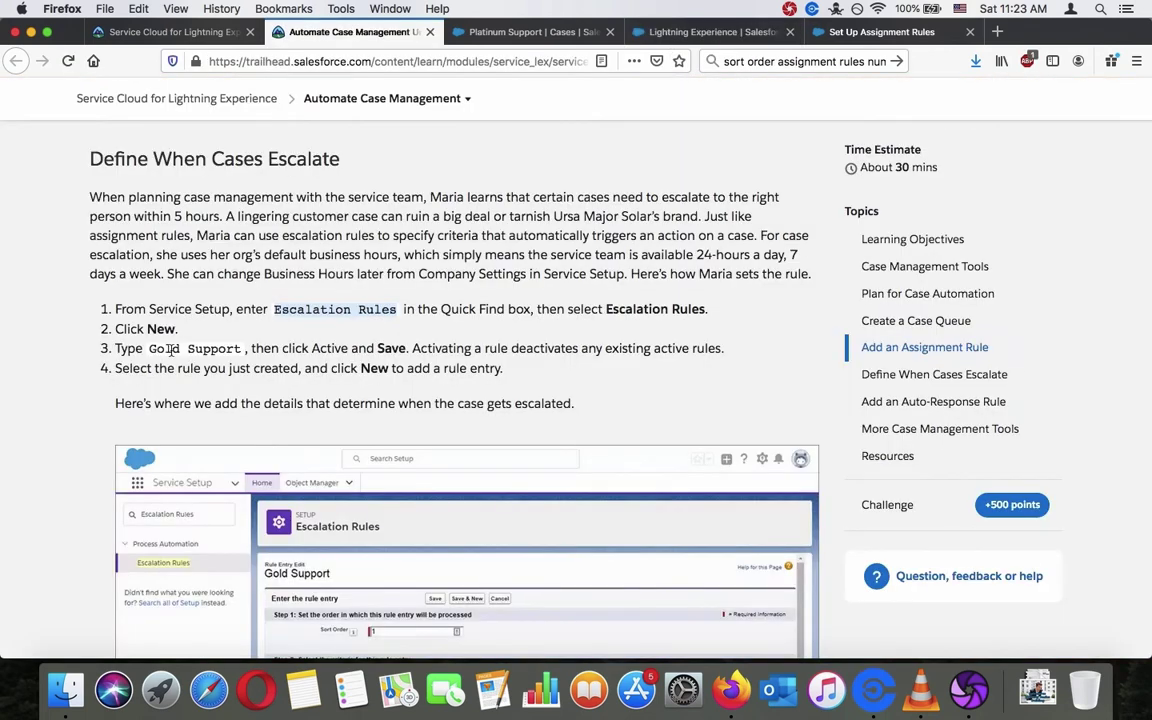
{"action": "left_click_drag", "start_coordinate": [151, 347], "coordinate": [242, 347]}
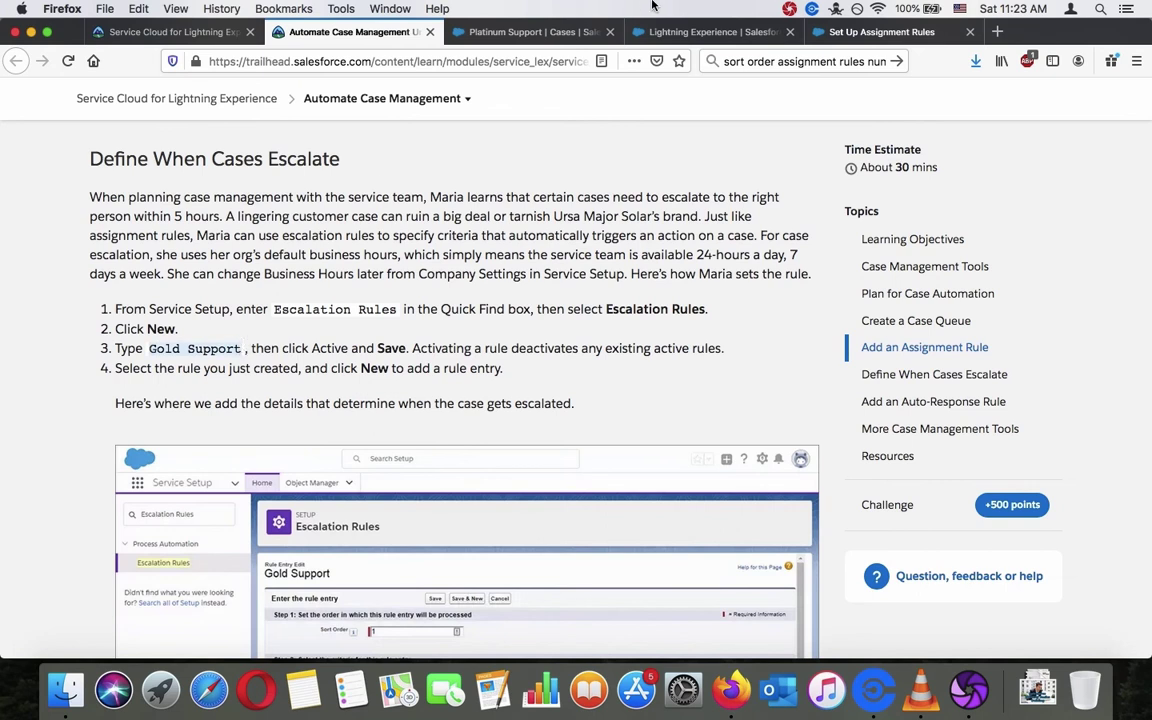
{"action": "left_click", "coordinate": [630, 36]}
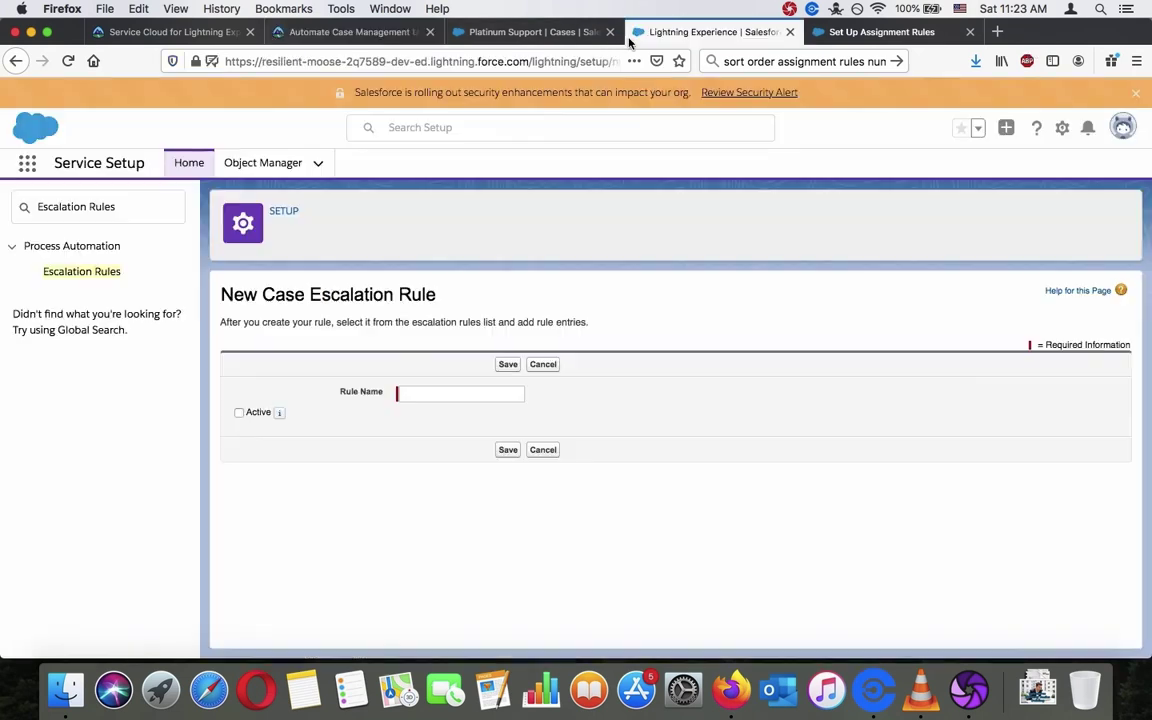
{"action": "left_click", "coordinate": [419, 393]}
{"action": "key", "text": "super+v"}
{"action": "left_click", "coordinate": [239, 412]}
{"action": "left_click", "coordinate": [508, 450]}
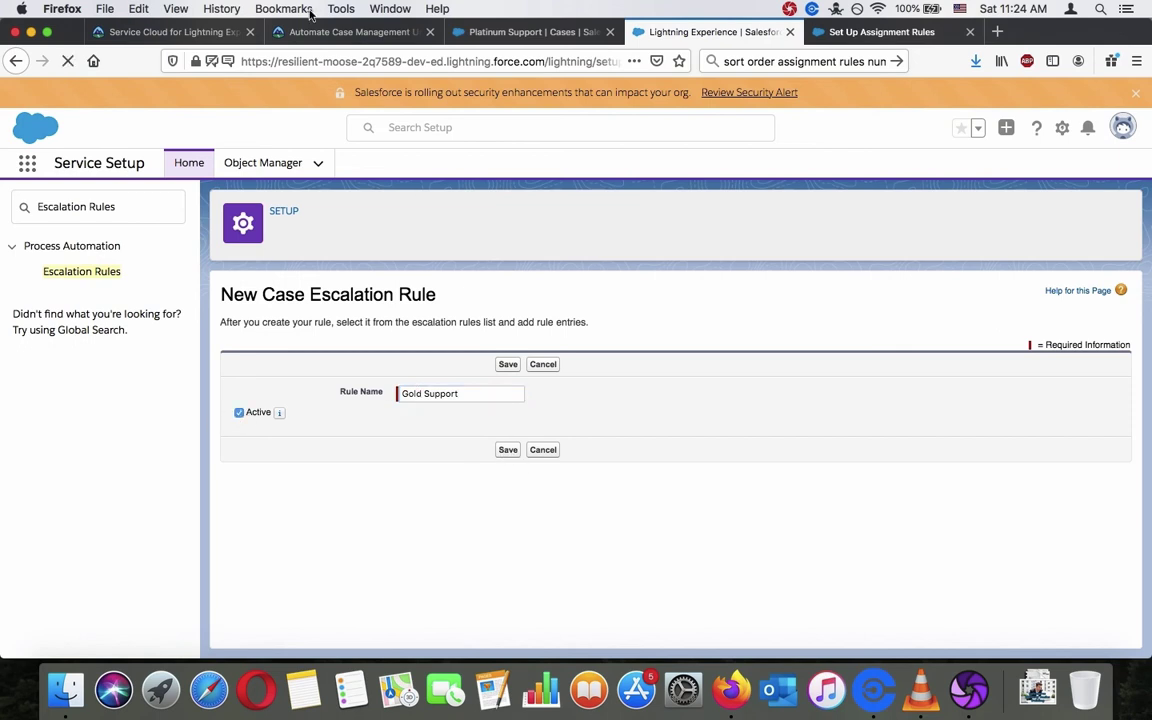
Check Trailhead's rule entry instruction, open the Gold Support escalation rule and start a new rule entry.
{"action": "left_click", "coordinate": [285, 32]}
{"action": "scroll", "coordinate": [408, 271], "scroll_direction": "down", "scroll_amount": 5}
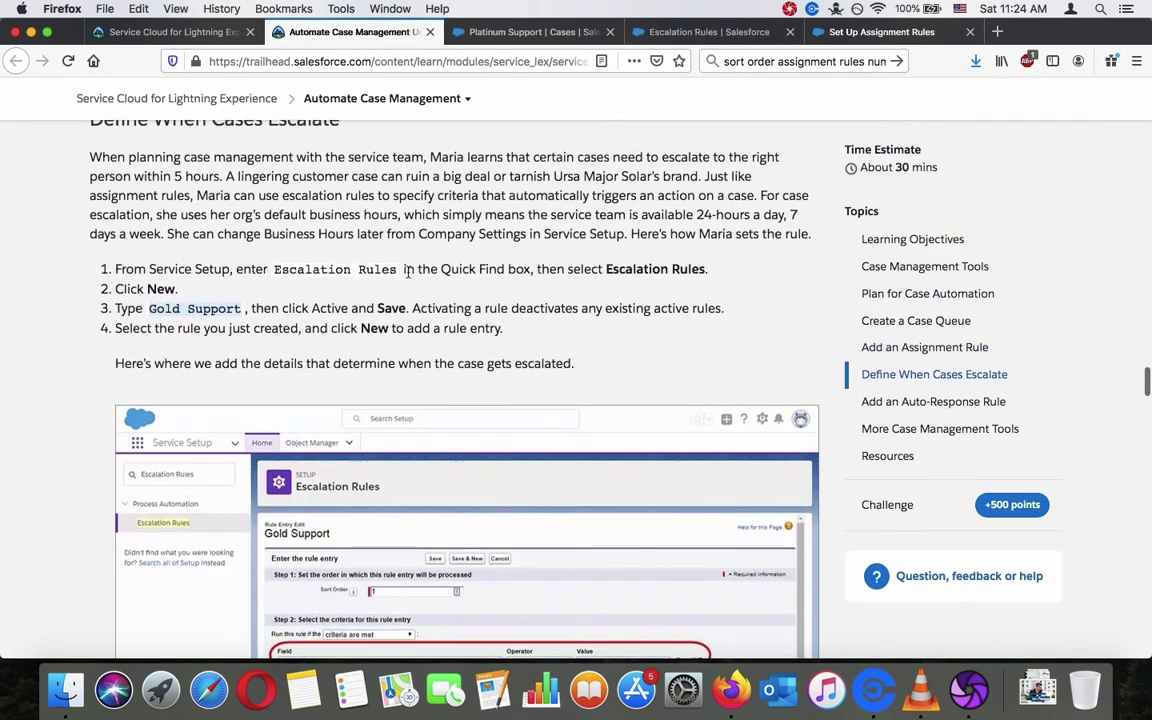
{"action": "scroll", "coordinate": [408, 271], "scroll_direction": "up", "scroll_amount": 1}
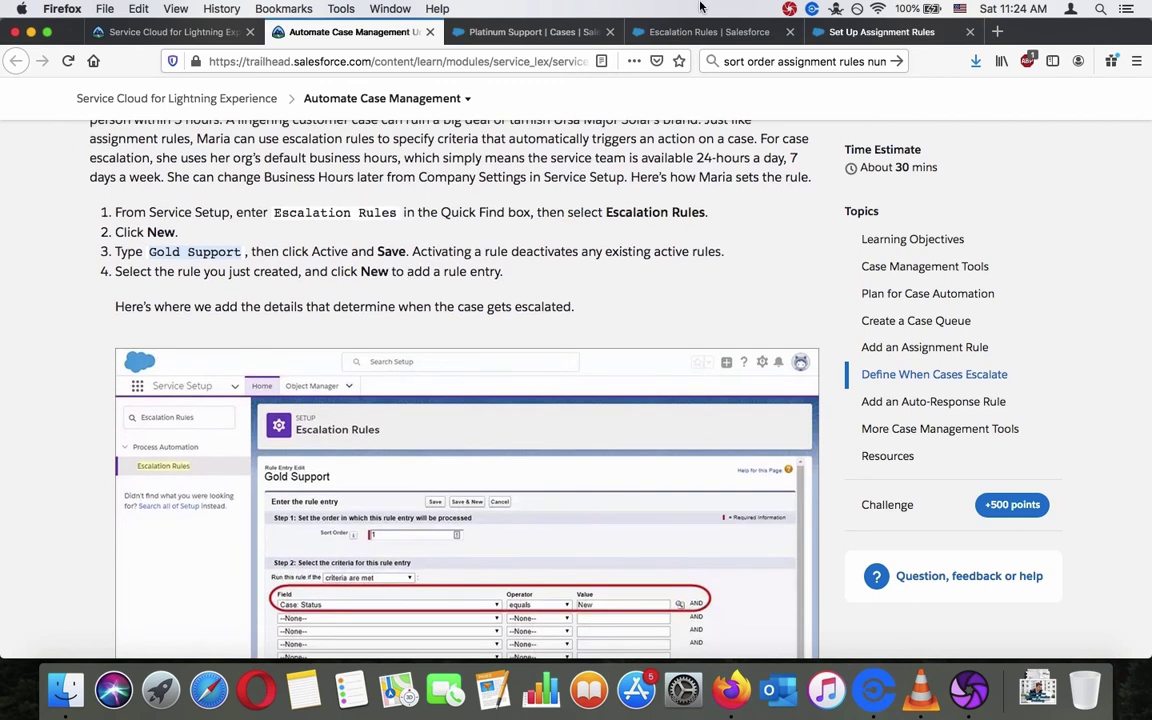
{"action": "left_click", "coordinate": [697, 35]}
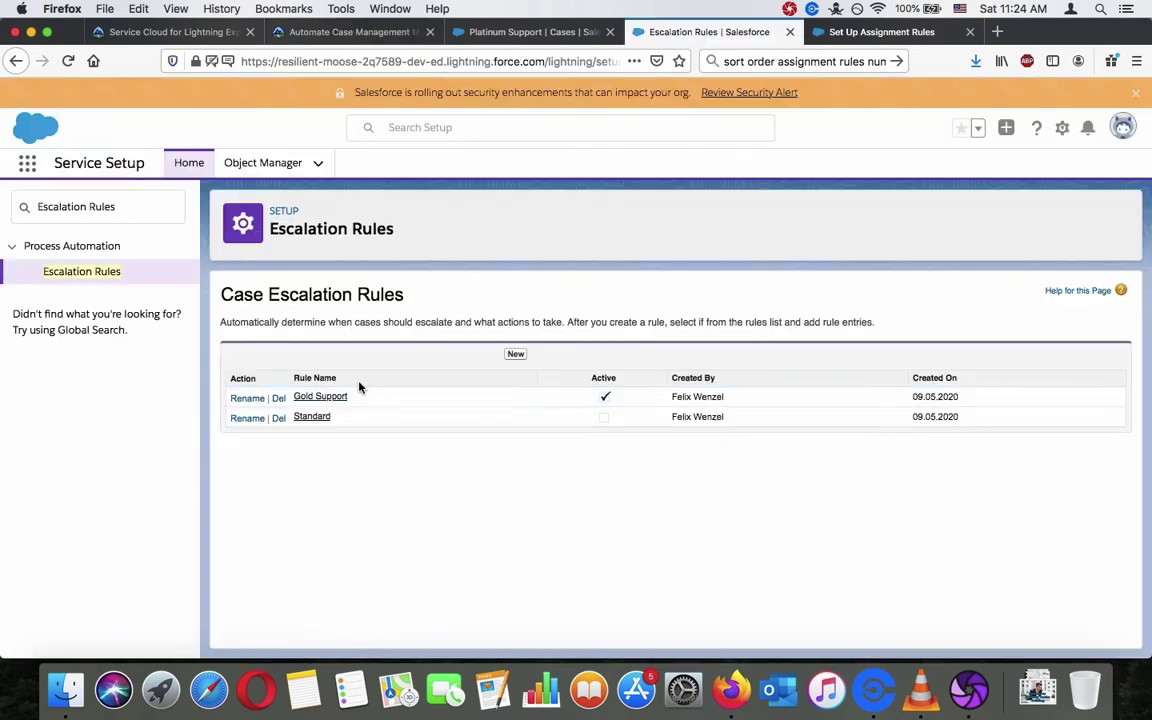
{"action": "left_click", "coordinate": [321, 399]}
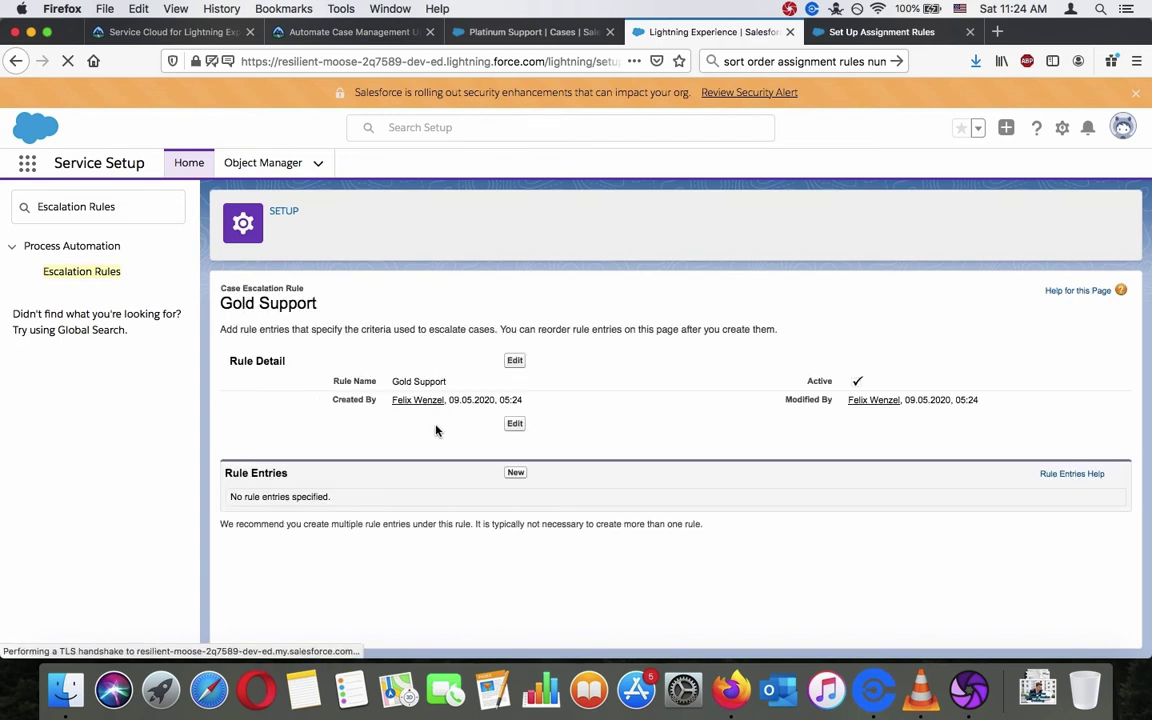
{"action": "left_click", "coordinate": [516, 471]}
Following Trailhead's example, set the entry's first criterion to Case: Status equals New, picking the value from the lookup.
{"action": "left_click", "coordinate": [340, 32]}
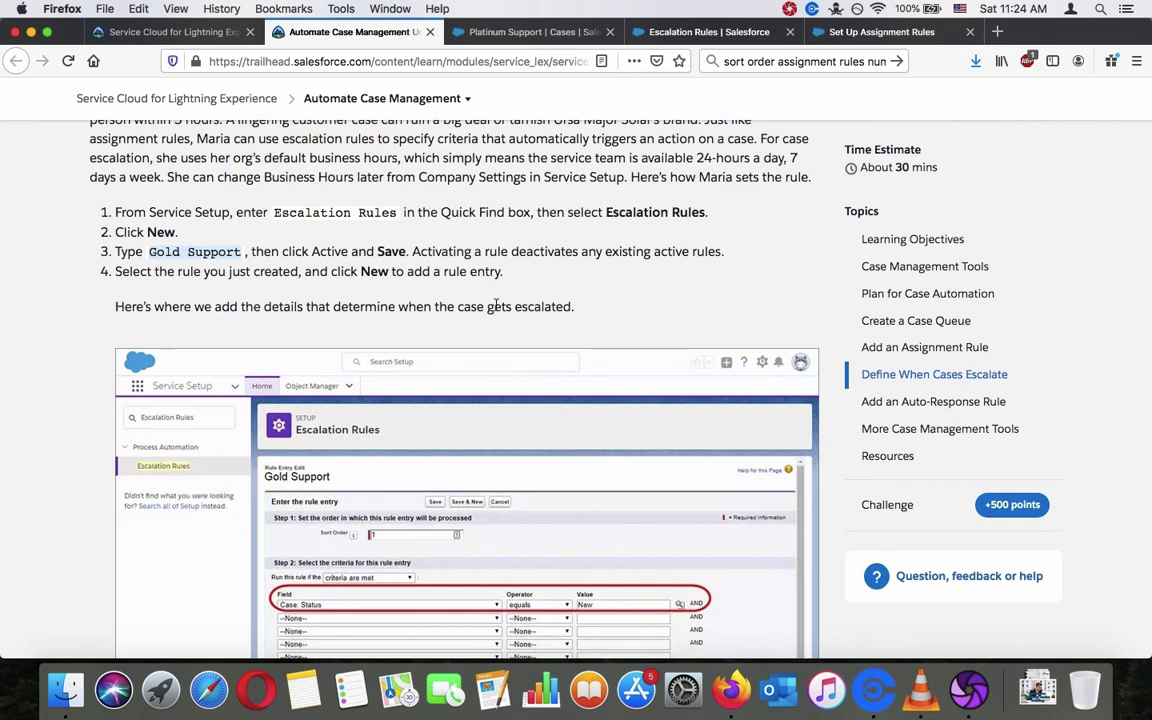
{"action": "scroll", "coordinate": [495, 306], "scroll_direction": "down", "scroll_amount": 5}
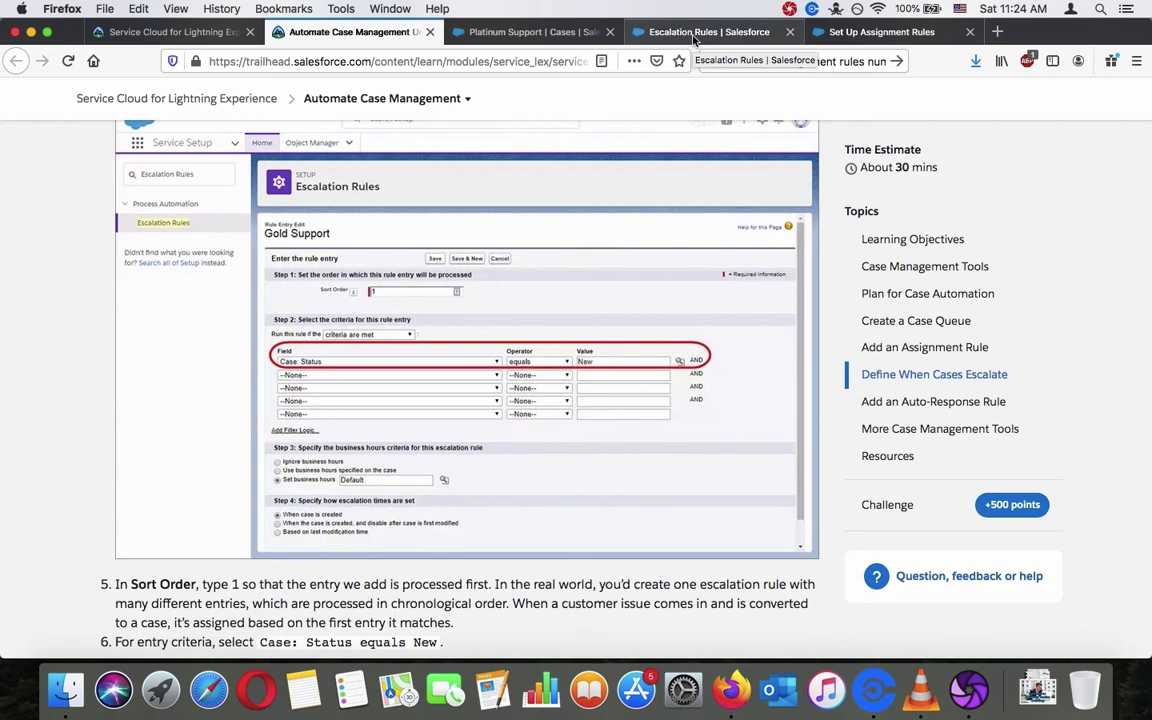
{"action": "left_click", "coordinate": [695, 32]}
{"action": "left_click", "coordinate": [505, 502]}
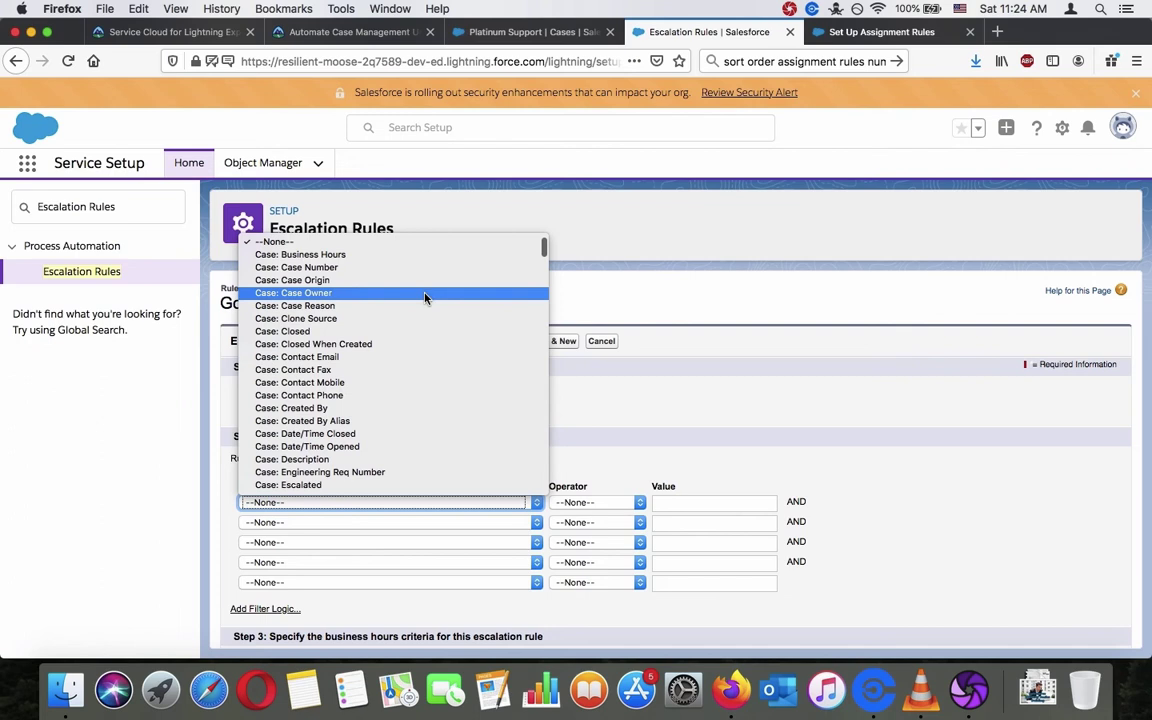
{"action": "scroll", "coordinate": [424, 297], "scroll_direction": "down", "scroll_amount": 2}
{"action": "scroll", "coordinate": [424, 297], "scroll_direction": "up", "scroll_amount": 2}
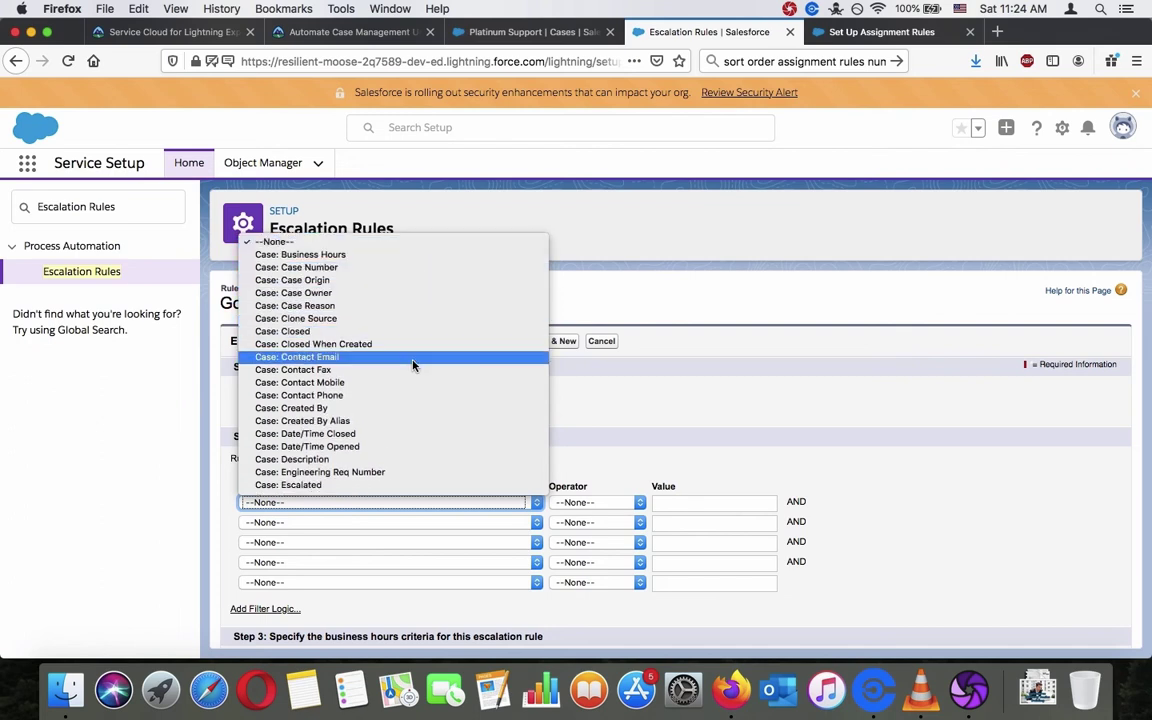
{"action": "scroll", "coordinate": [412, 362], "scroll_direction": "down", "scroll_amount": 4}
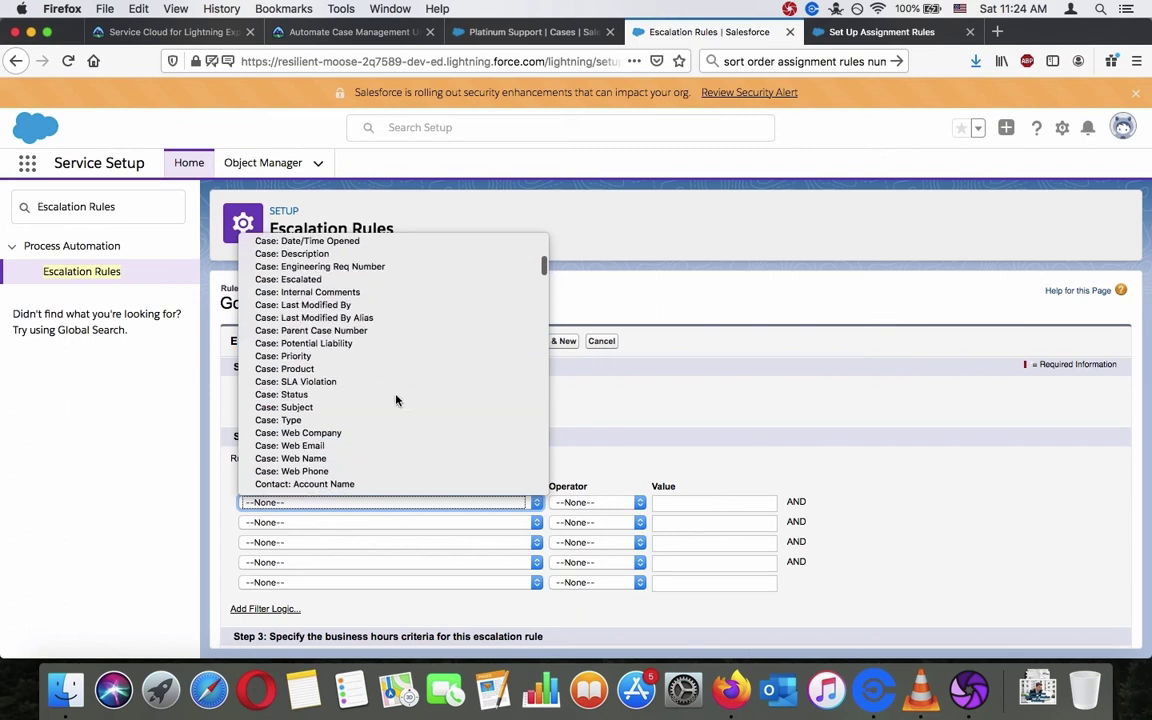
{"action": "left_click", "coordinate": [396, 395]}
{"action": "left_click", "coordinate": [597, 502]}
{"action": "left_click", "coordinate": [580, 518]}
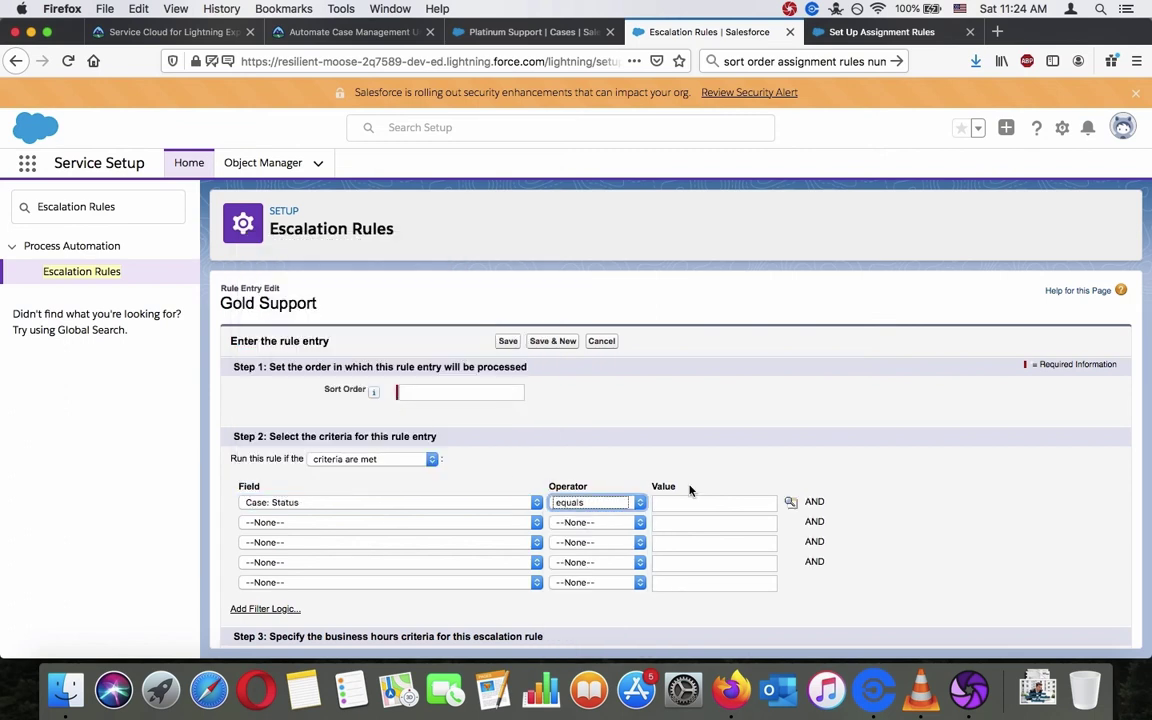
{"action": "left_click", "coordinate": [789, 503]}
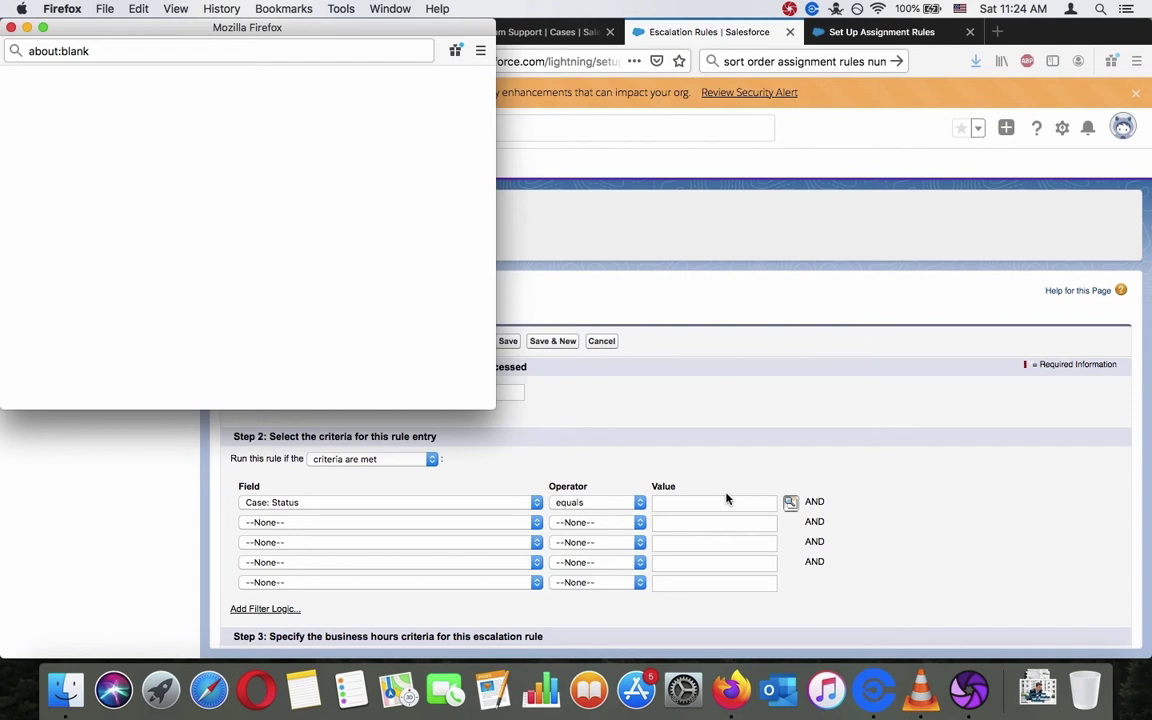
{"action": "left_click", "coordinate": [41, 178]}
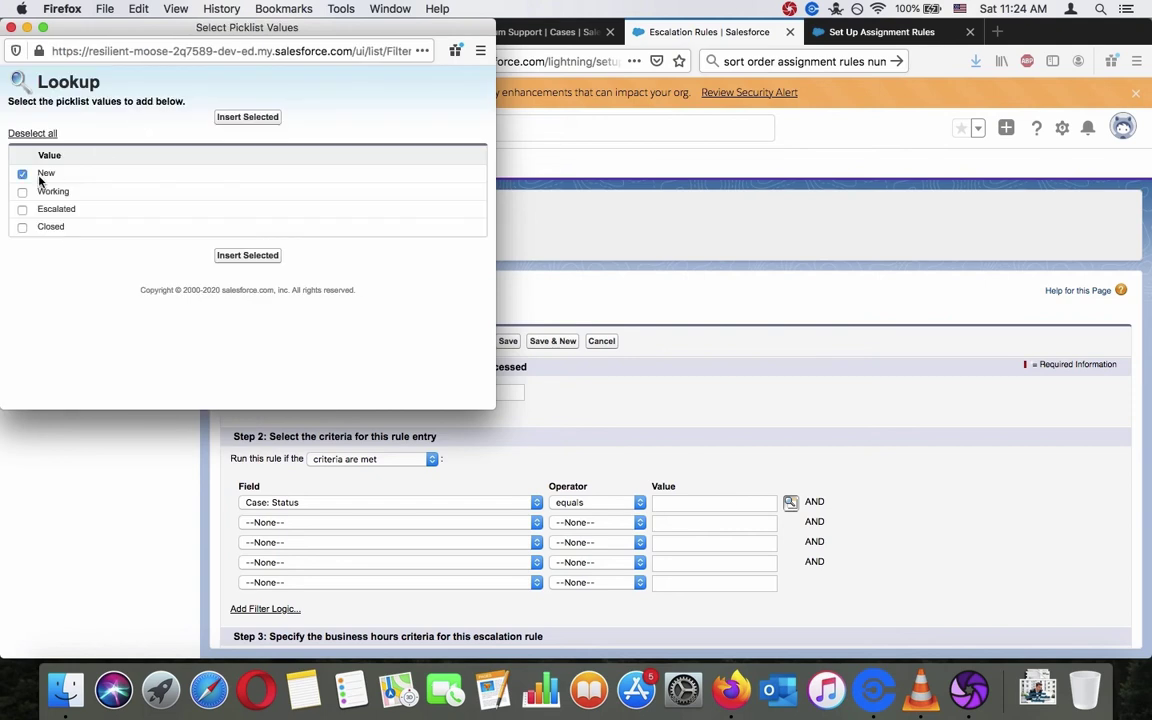
{"action": "left_click", "coordinate": [247, 255]}
Set the Gold Support rule entry's sort order to 1.
{"action": "left_click", "coordinate": [426, 390]}
{"action": "type", "text": "1"}
{"action": "left_click", "coordinate": [594, 393]}
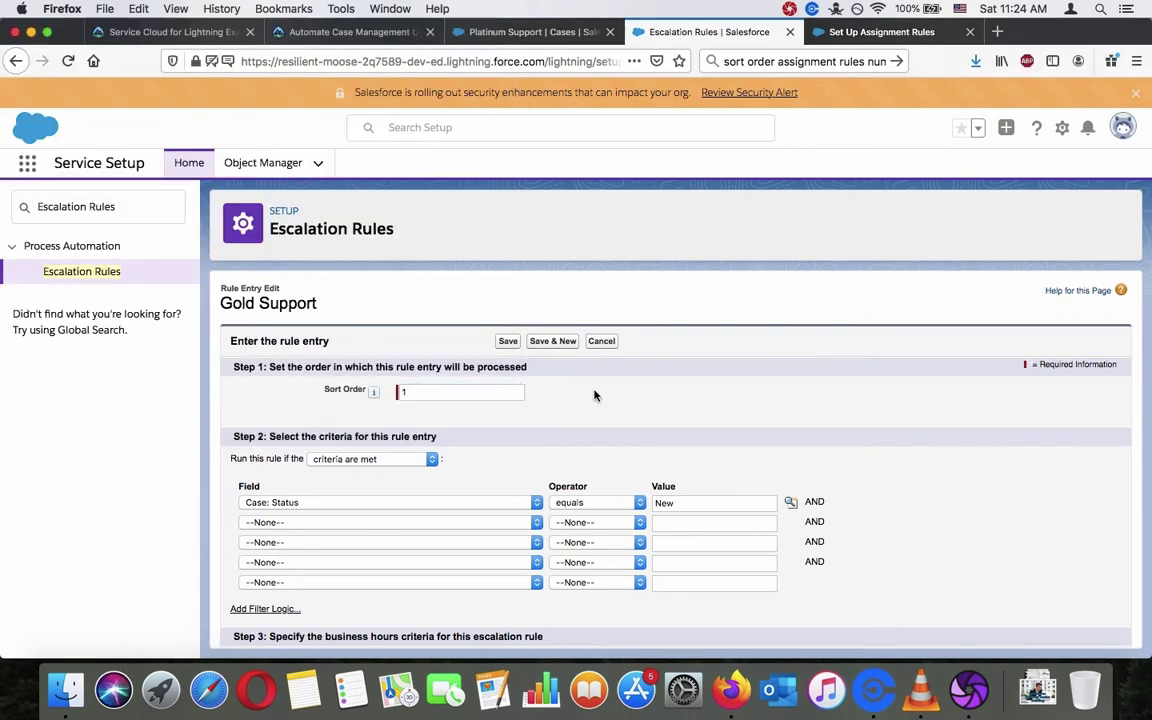
Consult Trailhead's business hours instruction and set the rule entry's business hours to Default using the lookup.
{"action": "left_click", "coordinate": [524, 31]}
{"action": "left_click", "coordinate": [352, 31]}
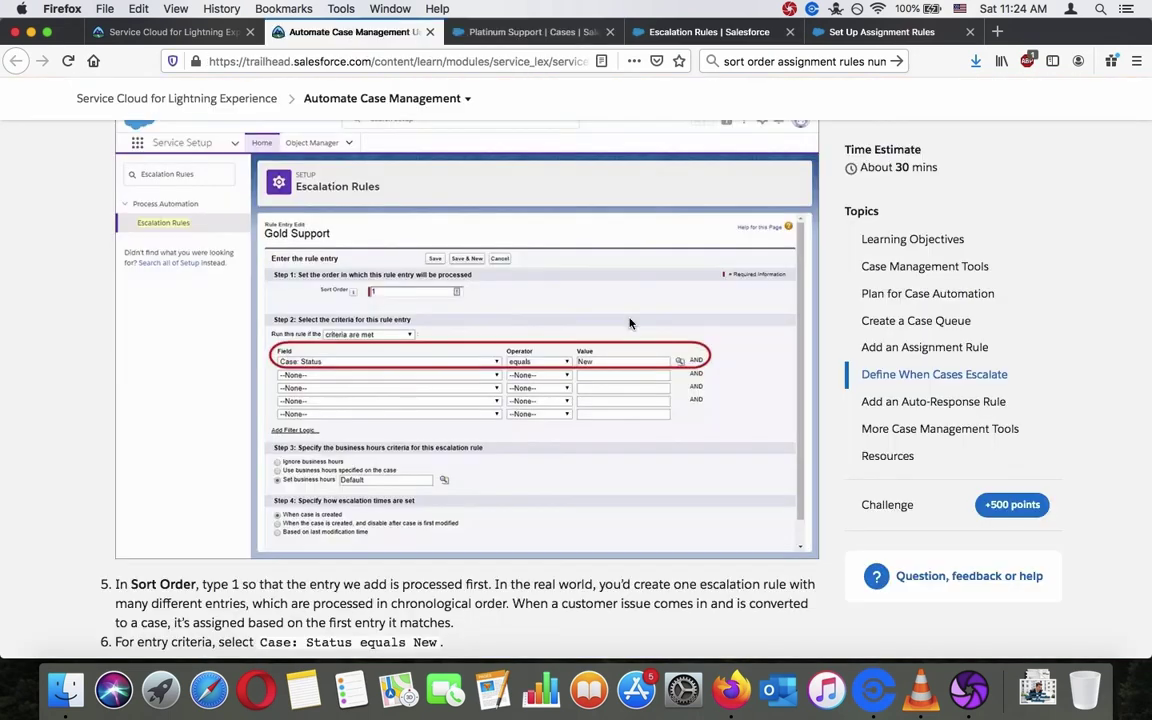
{"action": "left_click", "coordinate": [673, 35]}
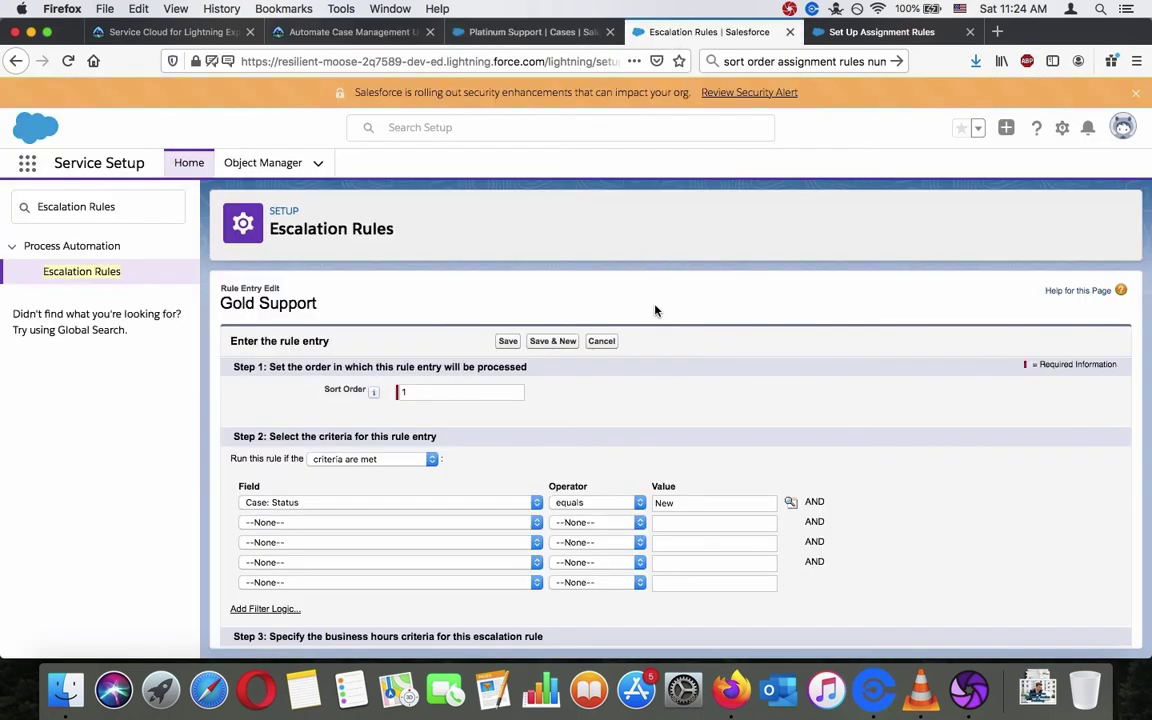
{"action": "scroll", "coordinate": [659, 337], "scroll_direction": "down", "scroll_amount": 4}
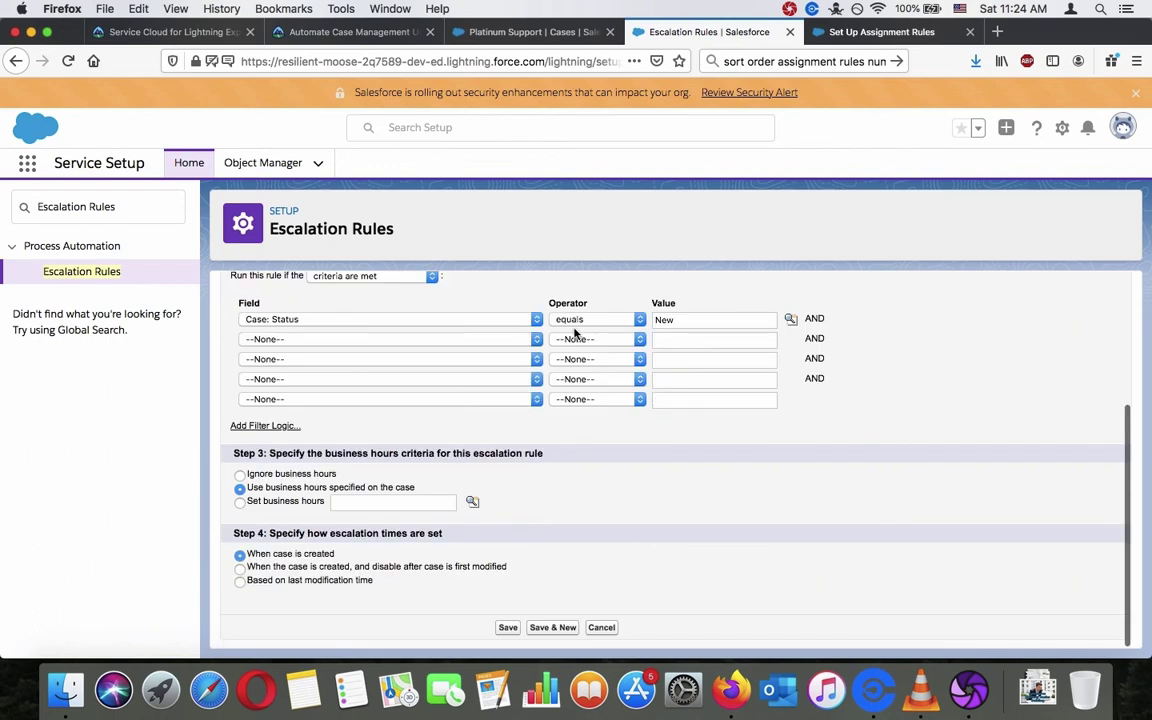
{"action": "left_click", "coordinate": [417, 28]}
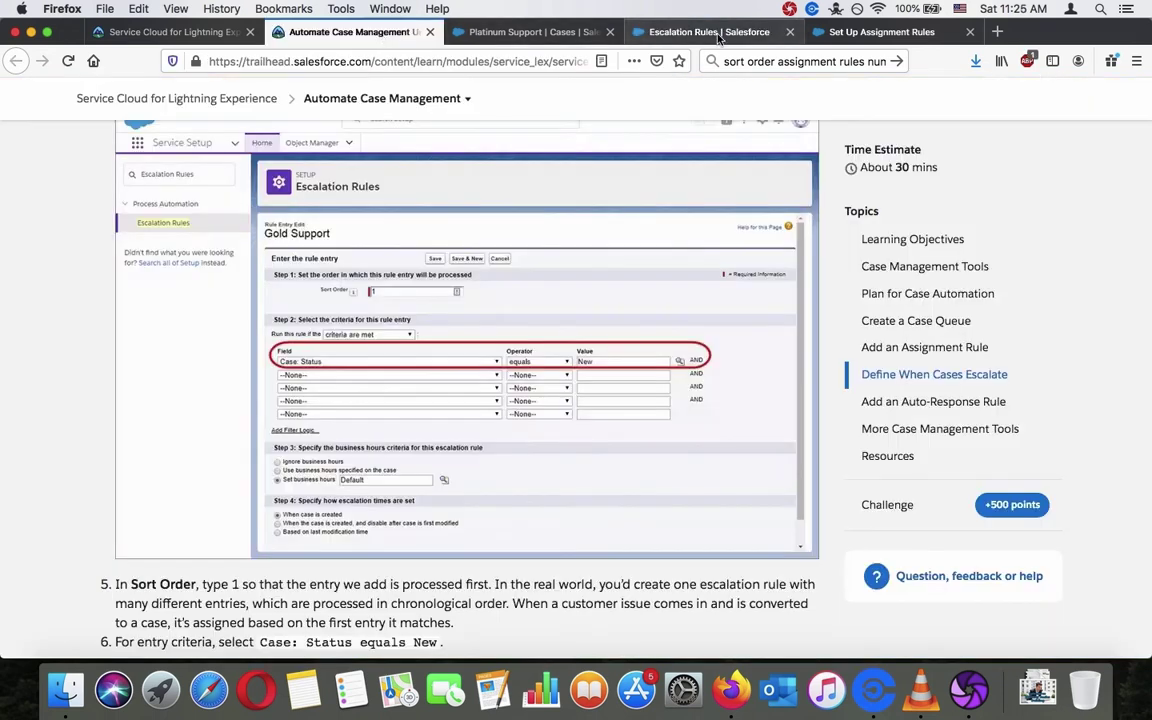
{"action": "scroll", "coordinate": [633, 345], "scroll_direction": "down", "scroll_amount": 3}
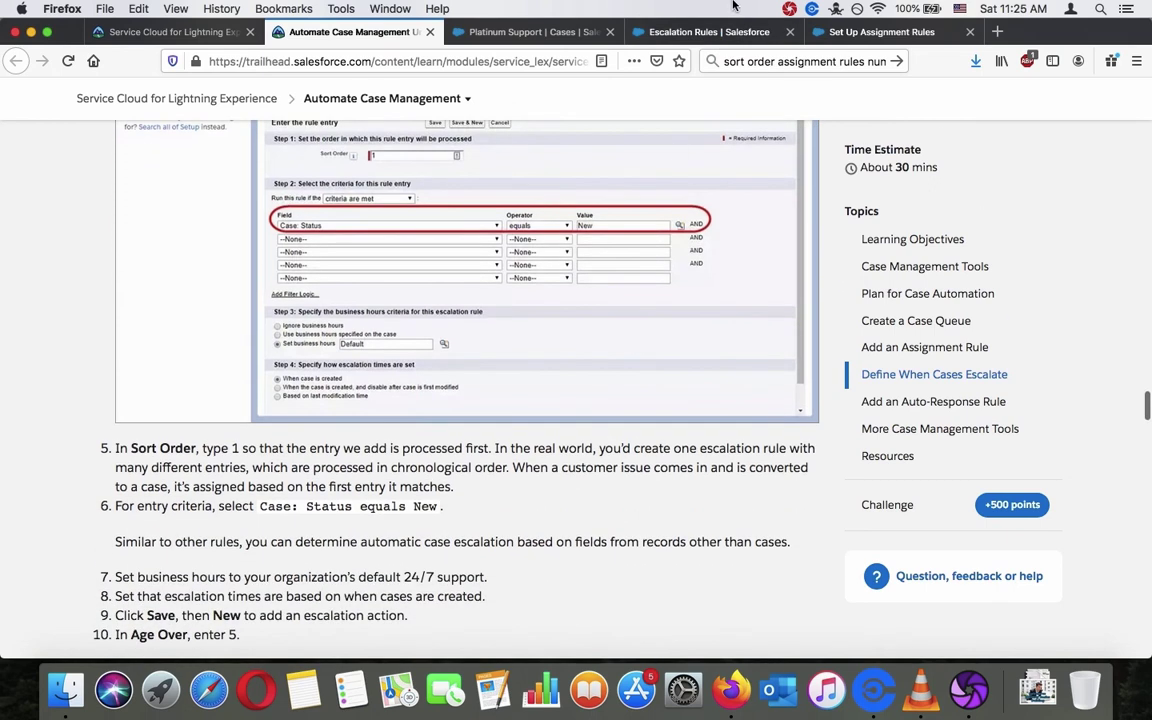
{"action": "left_click", "coordinate": [705, 32]}
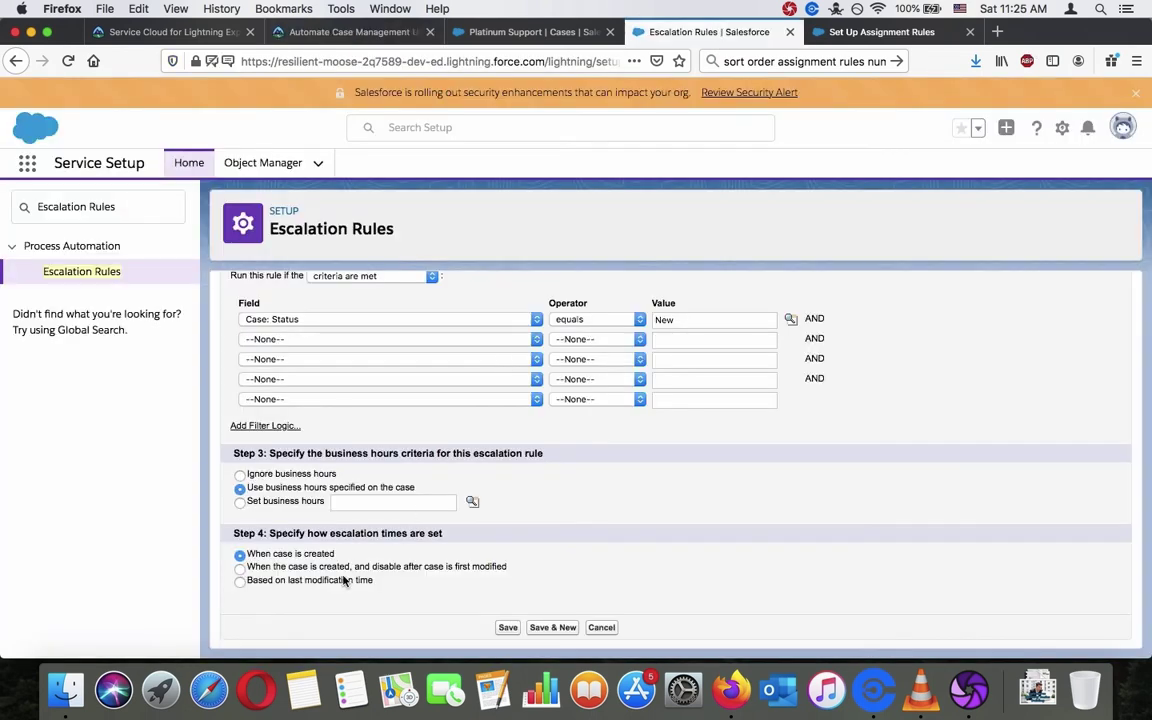
{"action": "left_click", "coordinate": [392, 501]}
{"action": "left_click", "coordinate": [473, 501]}
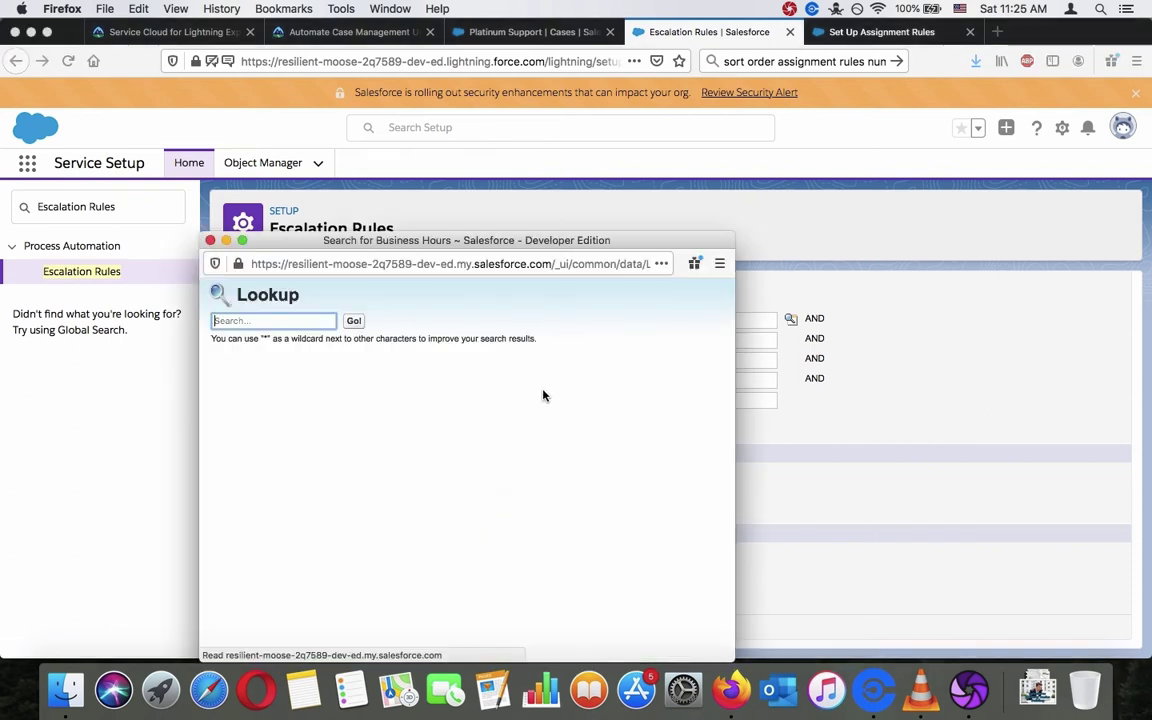
{"action": "left_click", "coordinate": [229, 437]}
{"action": "left_click", "coordinate": [550, 445]}
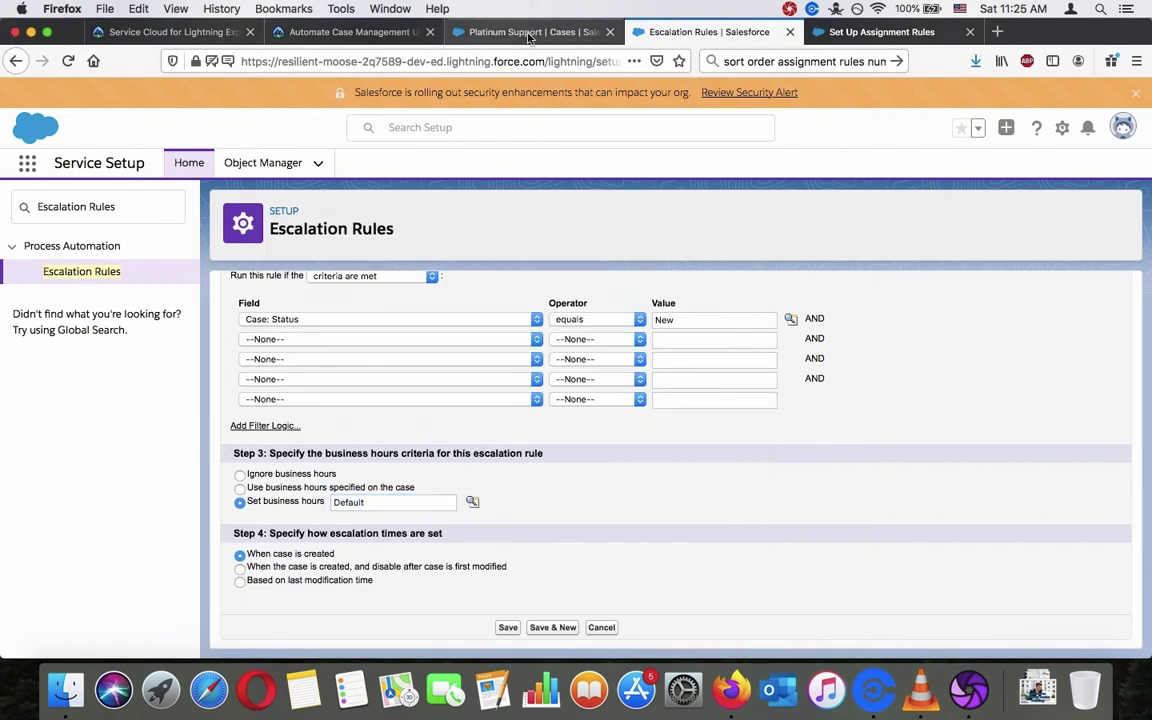
Compare the completed rule entry's order, criteria, business hours and escalation time basis with Trailhead, and read the escalation action instructions.
{"action": "left_click", "coordinate": [477, 32]}
{"action": "left_click", "coordinate": [368, 33]}
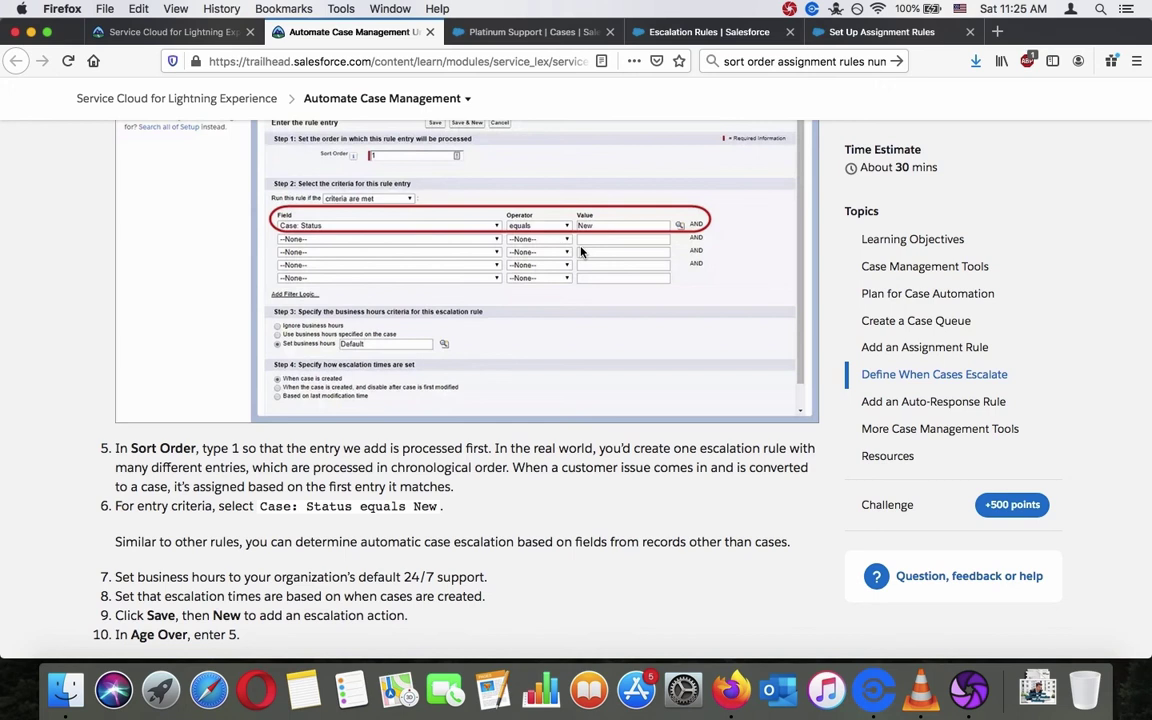
{"action": "left_click", "coordinate": [673, 31]}
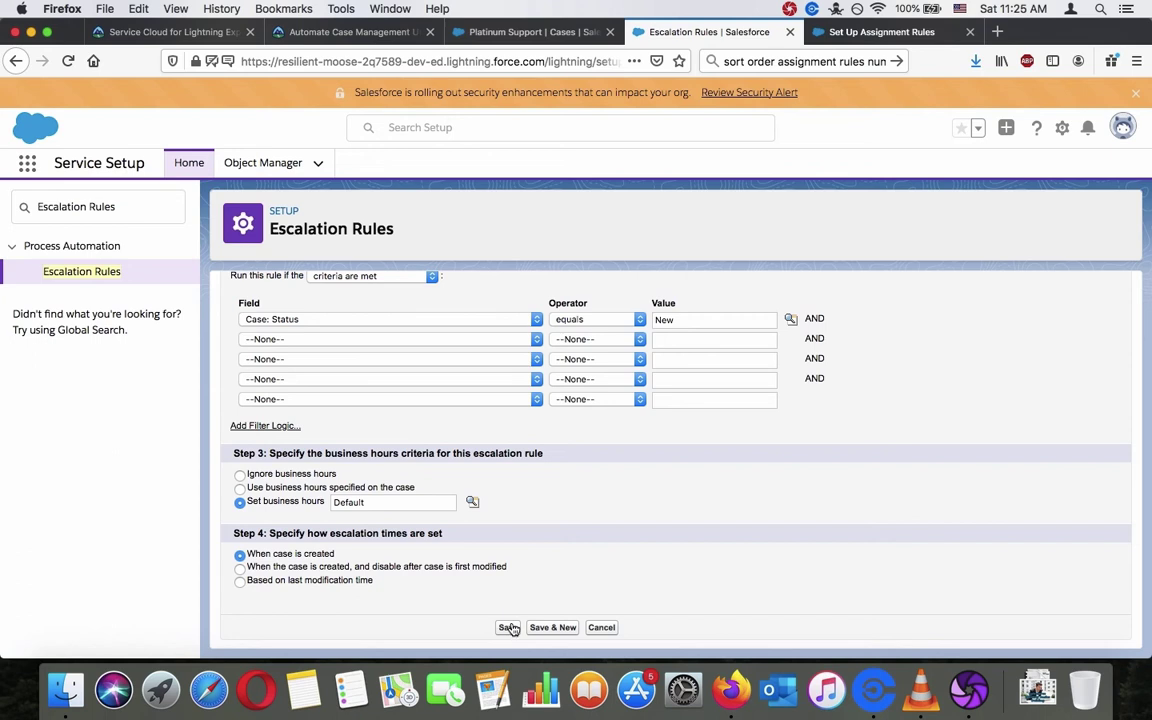
{"action": "scroll", "coordinate": [520, 581], "scroll_direction": "up", "scroll_amount": 5}
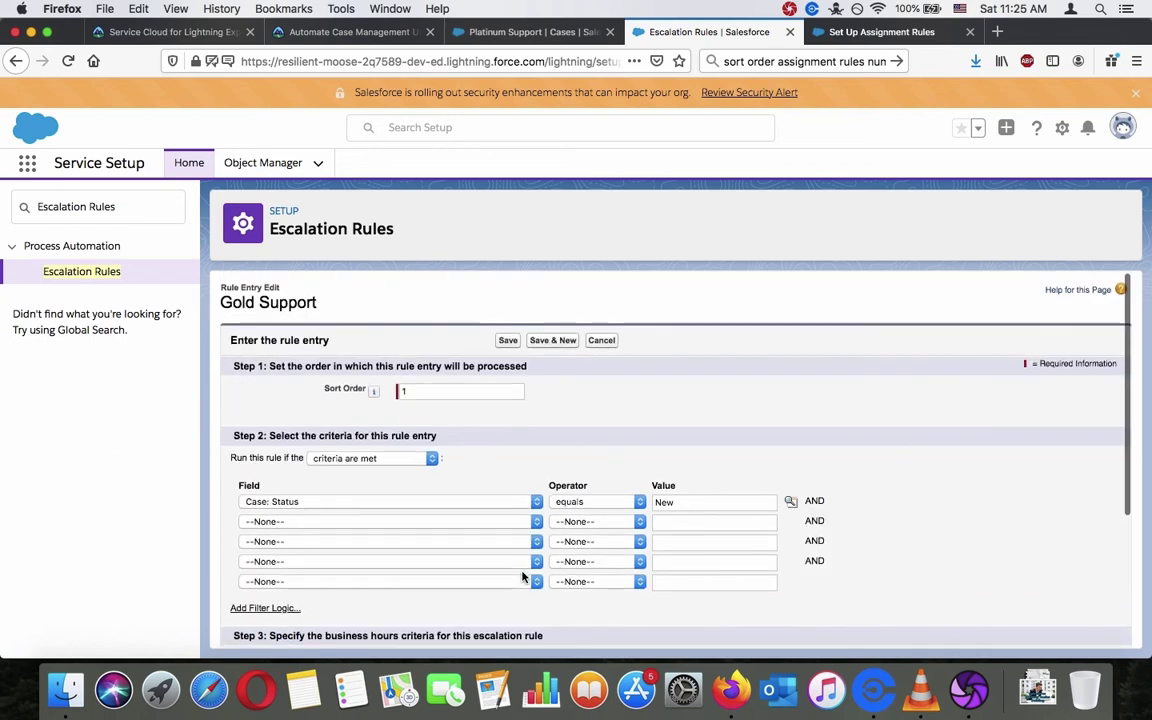
{"action": "scroll", "coordinate": [522, 577], "scroll_direction": "down", "scroll_amount": 5}
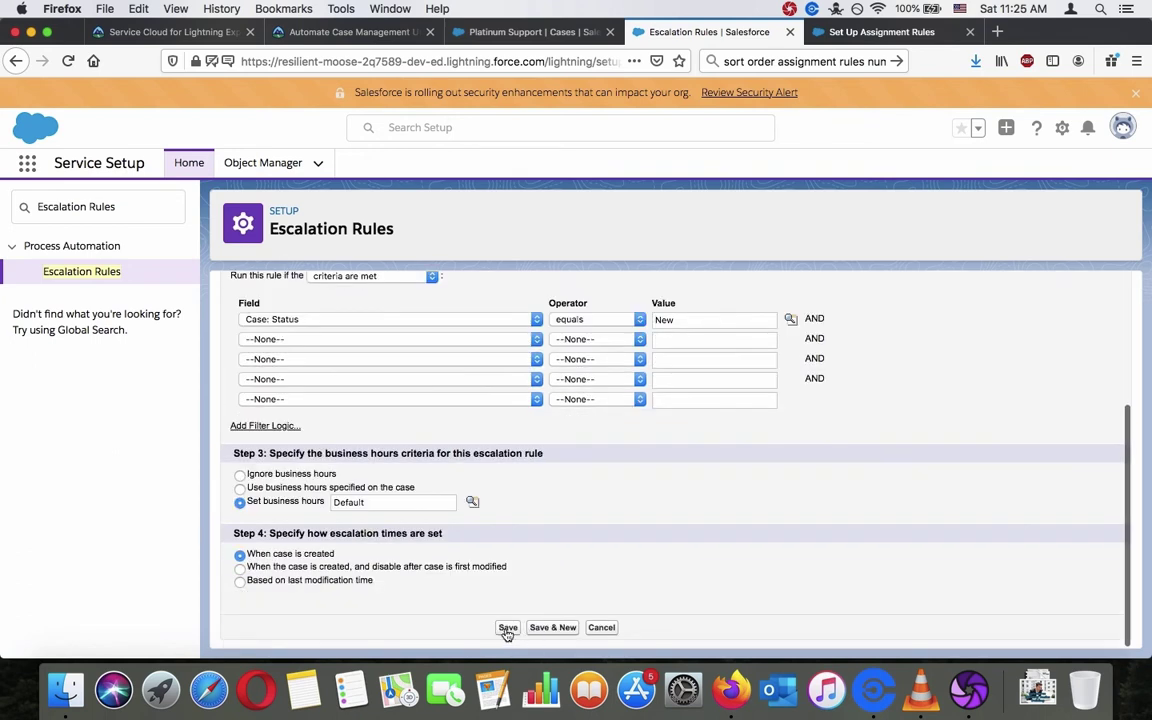
{"action": "left_click", "coordinate": [342, 31]}
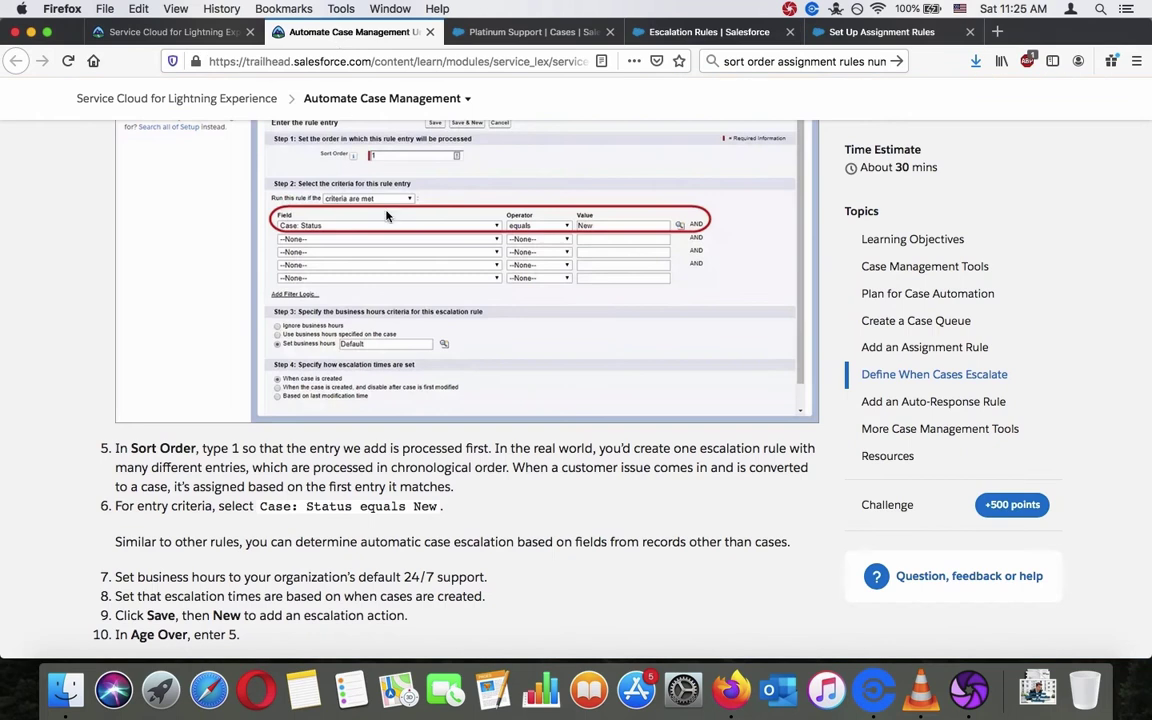
{"action": "scroll", "coordinate": [661, 224], "scroll_direction": "down", "scroll_amount": 3}
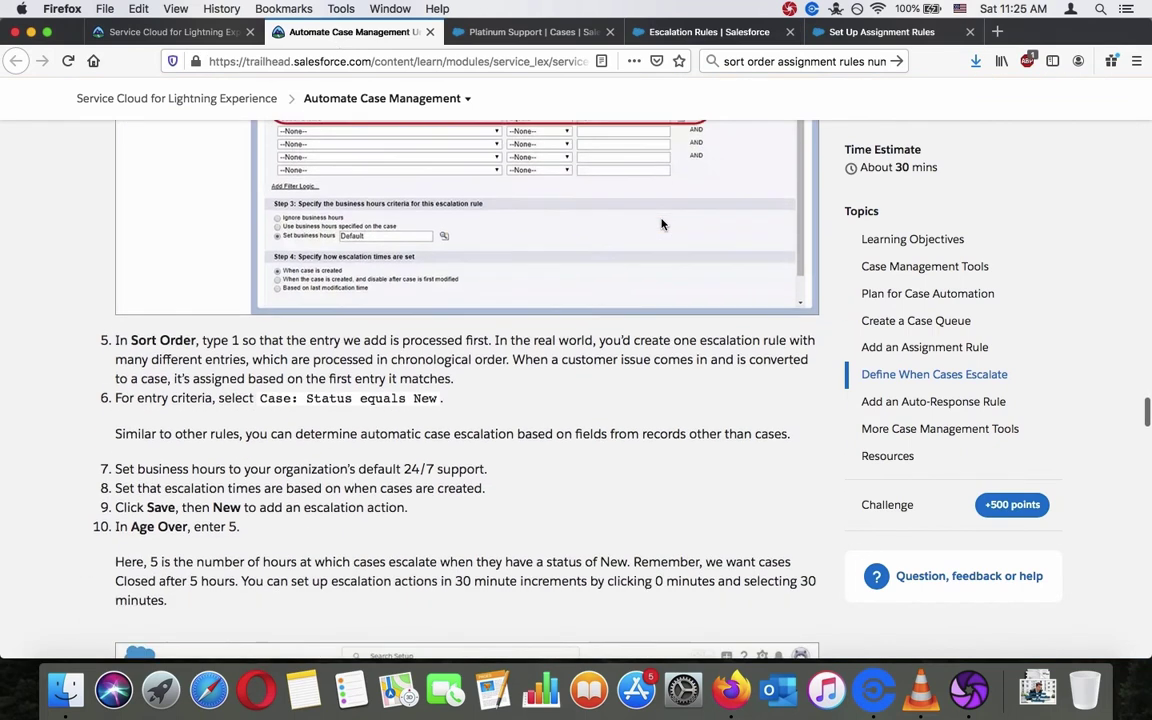
{"action": "scroll", "coordinate": [661, 224], "scroll_direction": "down", "scroll_amount": 1}
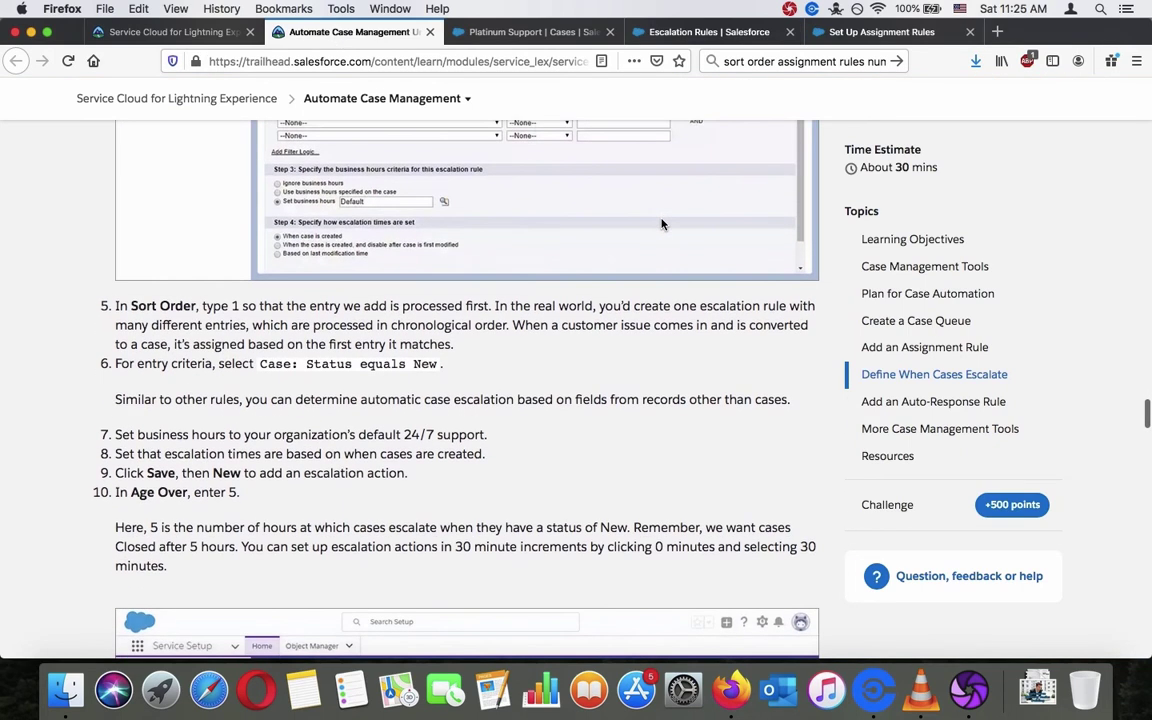
Save the Gold Support rule entry, check Trailhead's saving instruction, and discard the extra blank rule entry.
{"action": "left_click", "coordinate": [718, 33]}
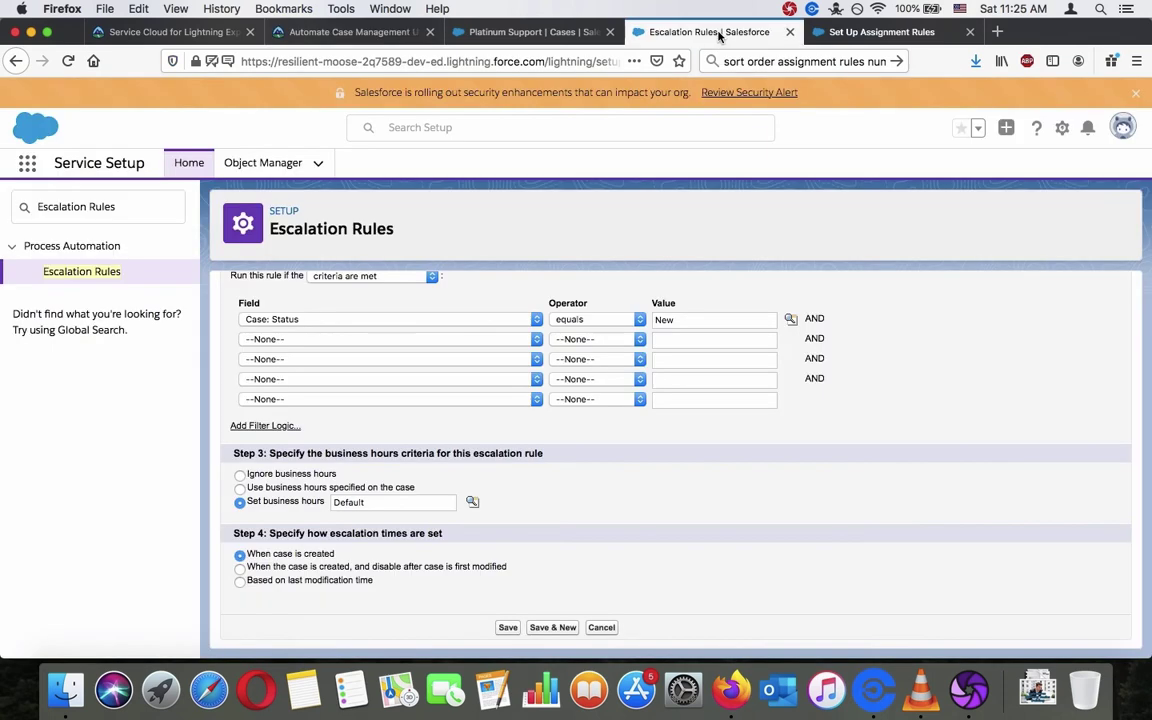
{"action": "left_click", "coordinate": [549, 627]}
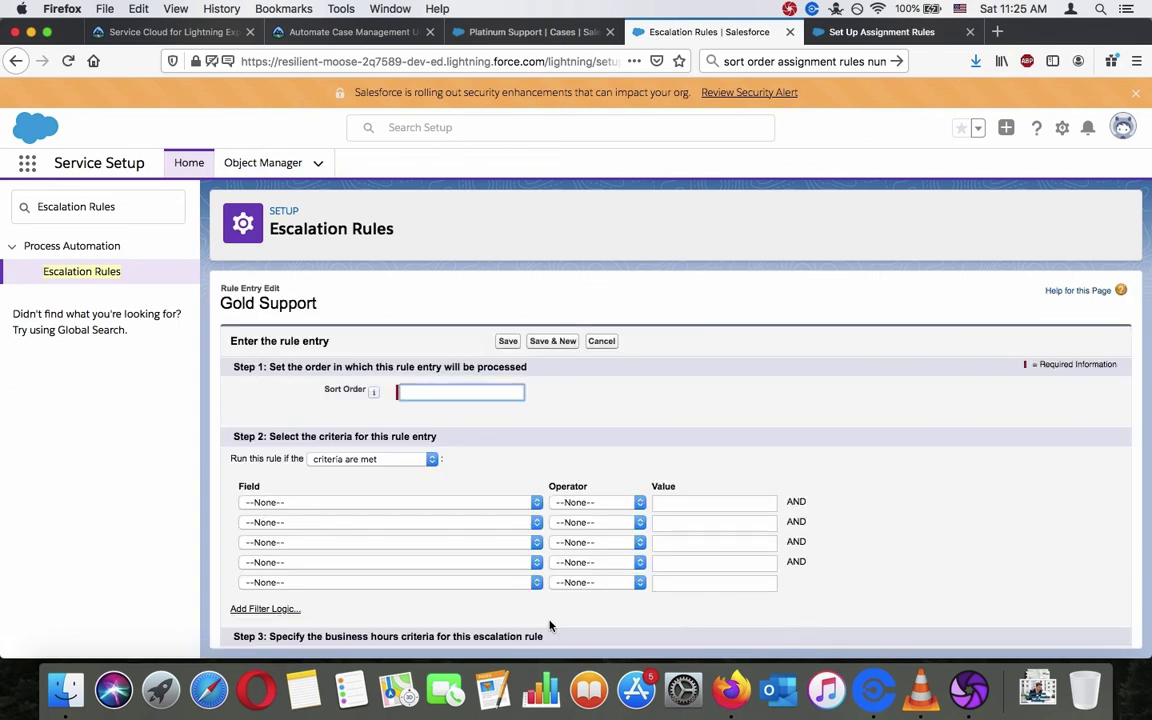
{"action": "left_click", "coordinate": [350, 31]}
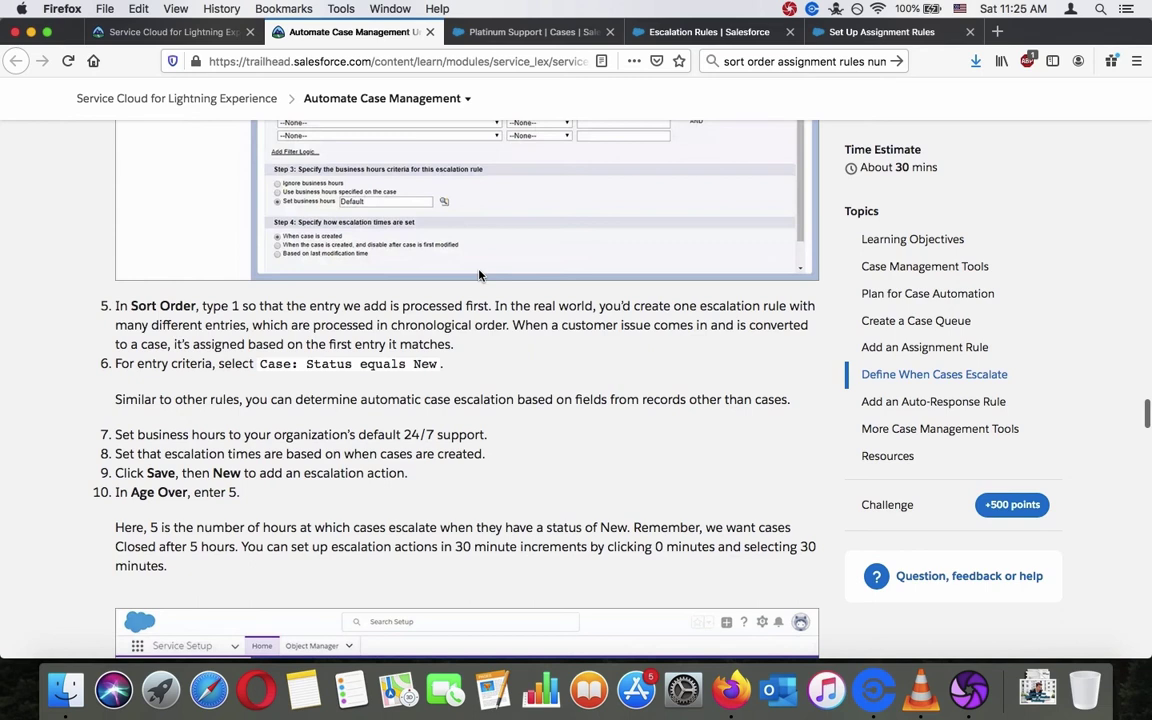
{"action": "scroll", "coordinate": [478, 275], "scroll_direction": "down", "scroll_amount": 4}
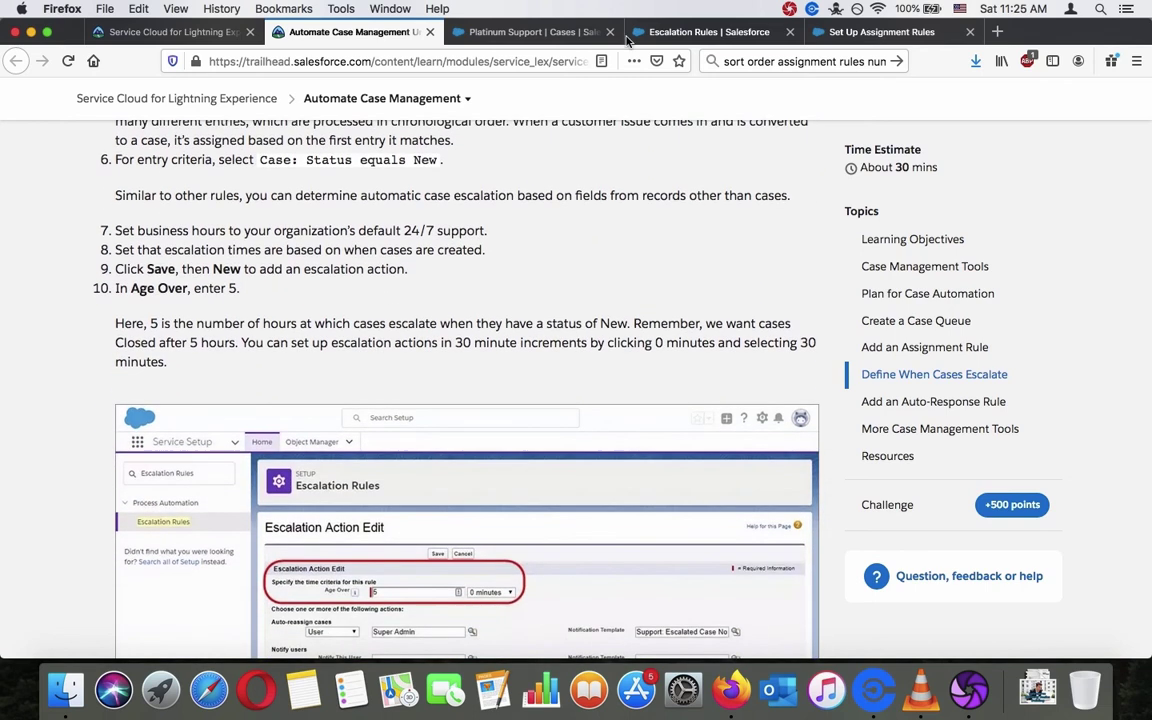
{"action": "left_click", "coordinate": [676, 27]}
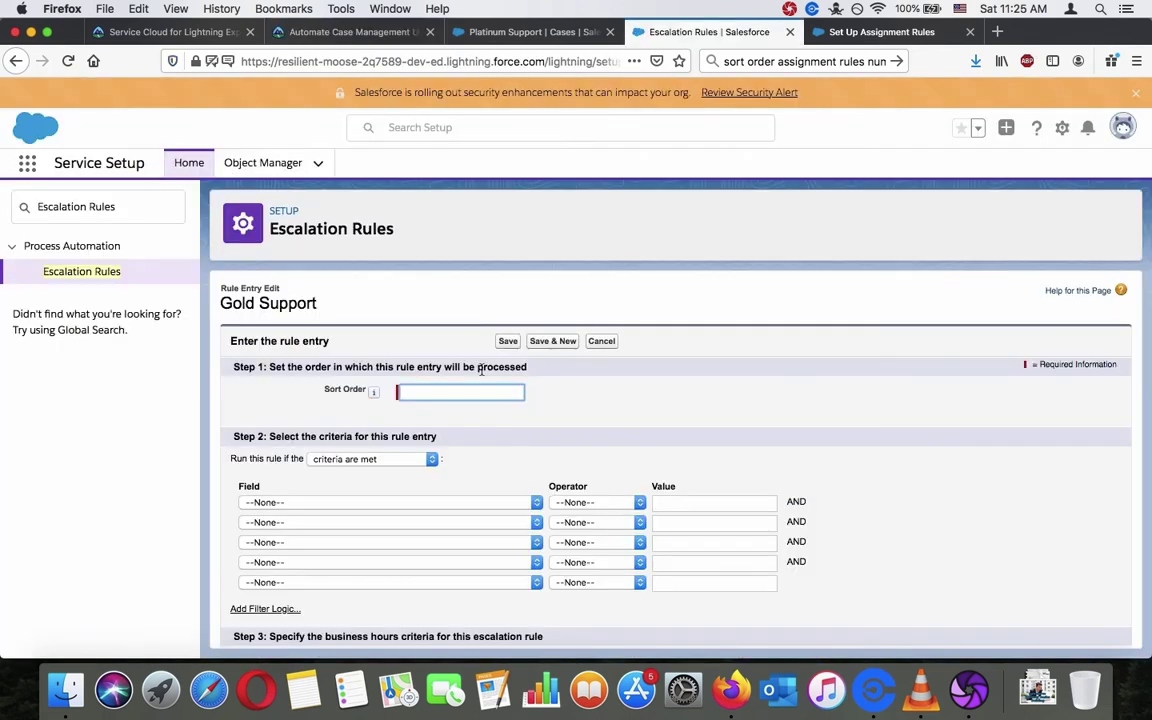
{"action": "left_click", "coordinate": [350, 31]}
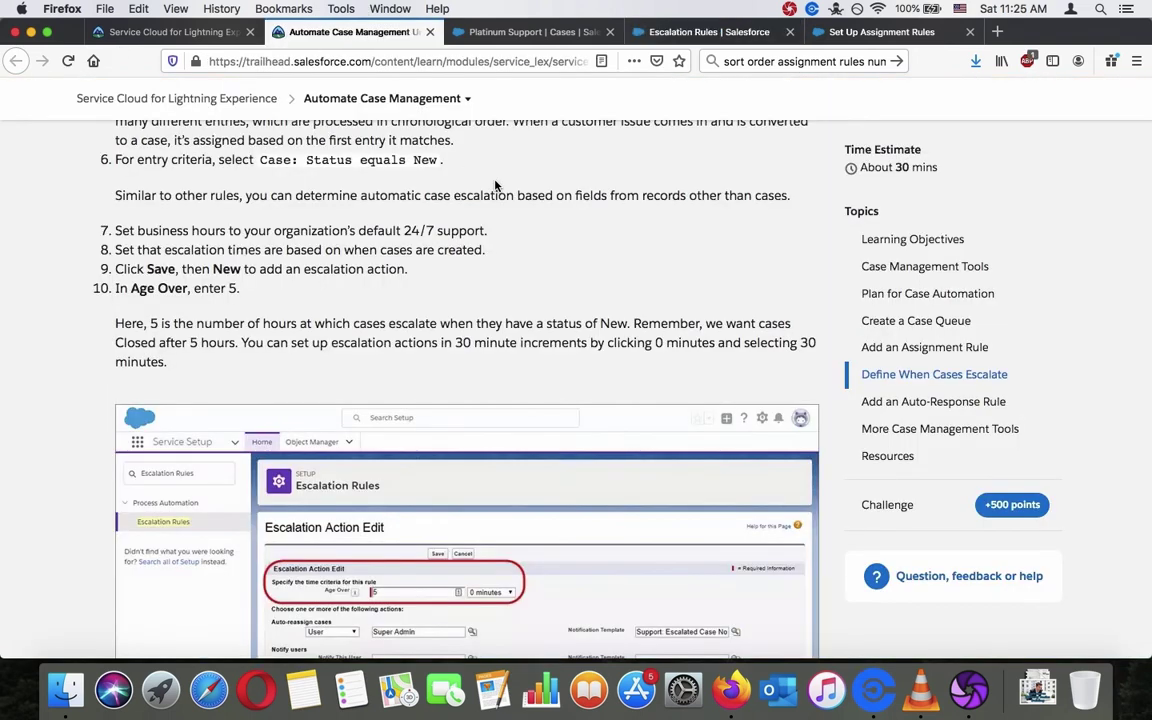
{"action": "left_click", "coordinate": [690, 31]}
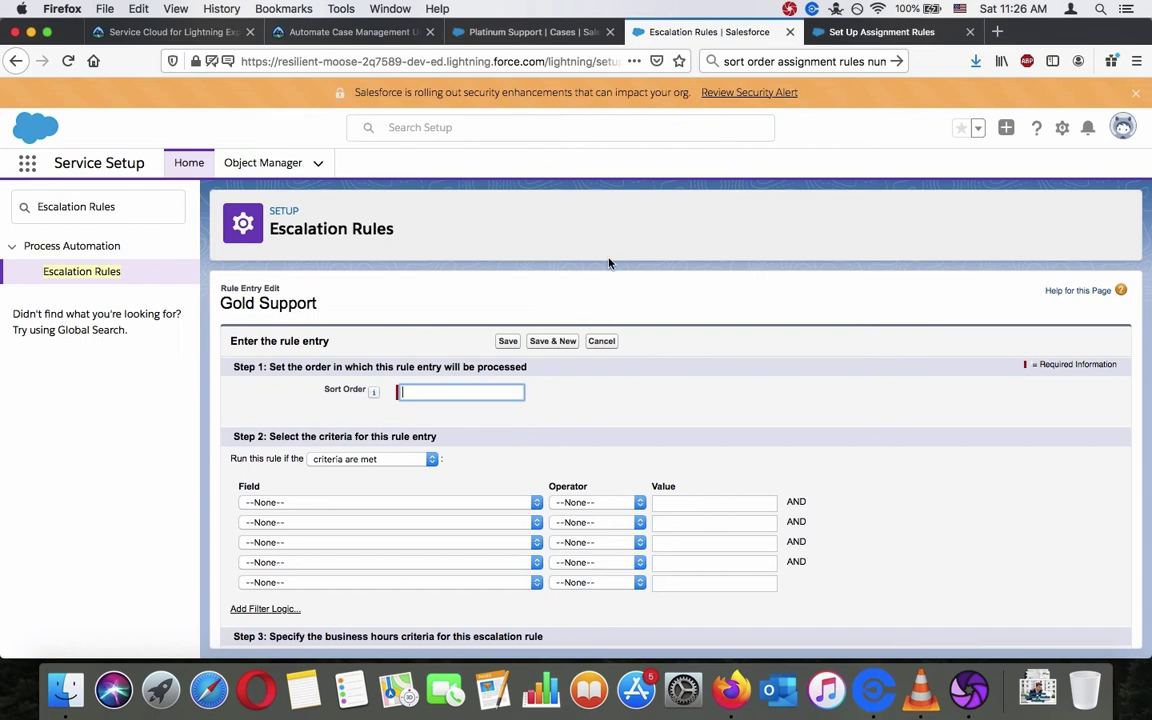
{"action": "left_click", "coordinate": [597, 343]}
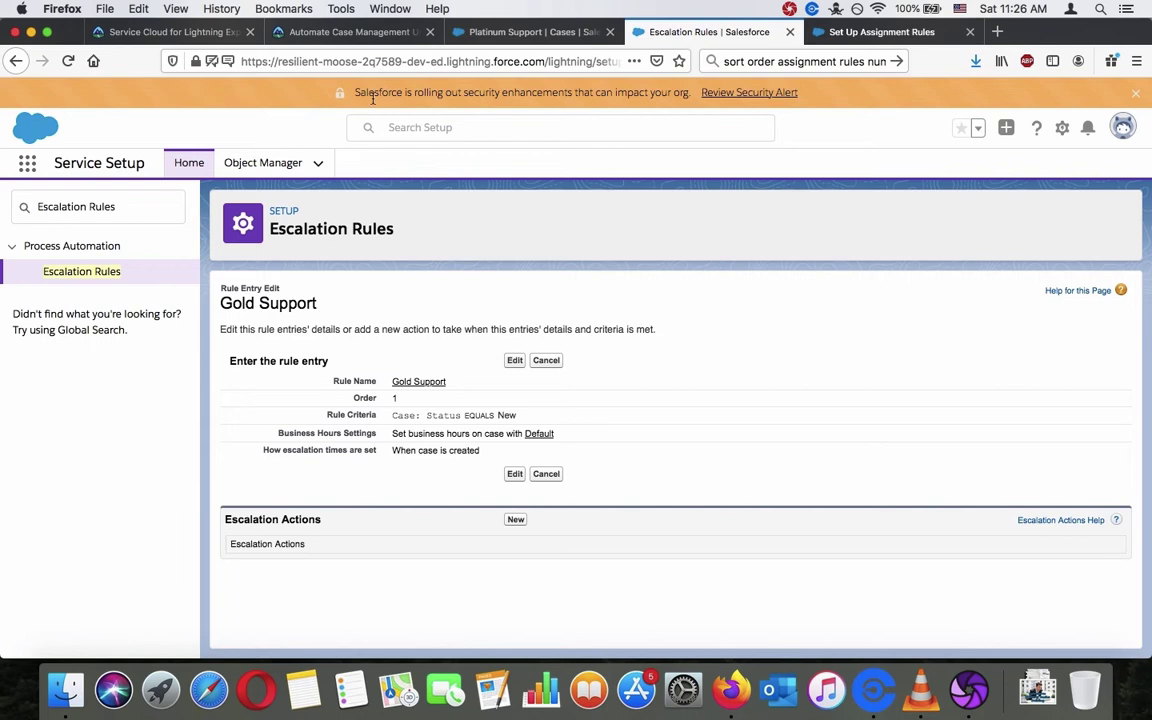
Start a new escalation action for the Gold Support rule entry with Age Over set to 5 hours and 0 minutes.
{"action": "left_click", "coordinate": [515, 521]}
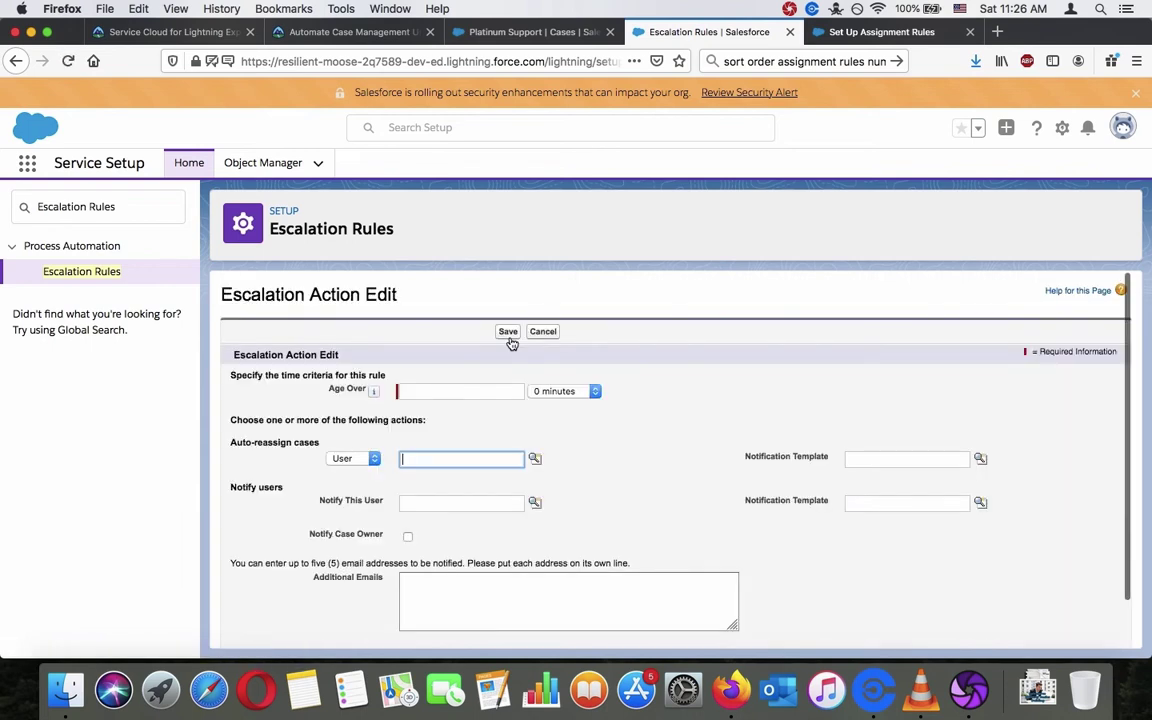
{"action": "left_click", "coordinate": [478, 390]}
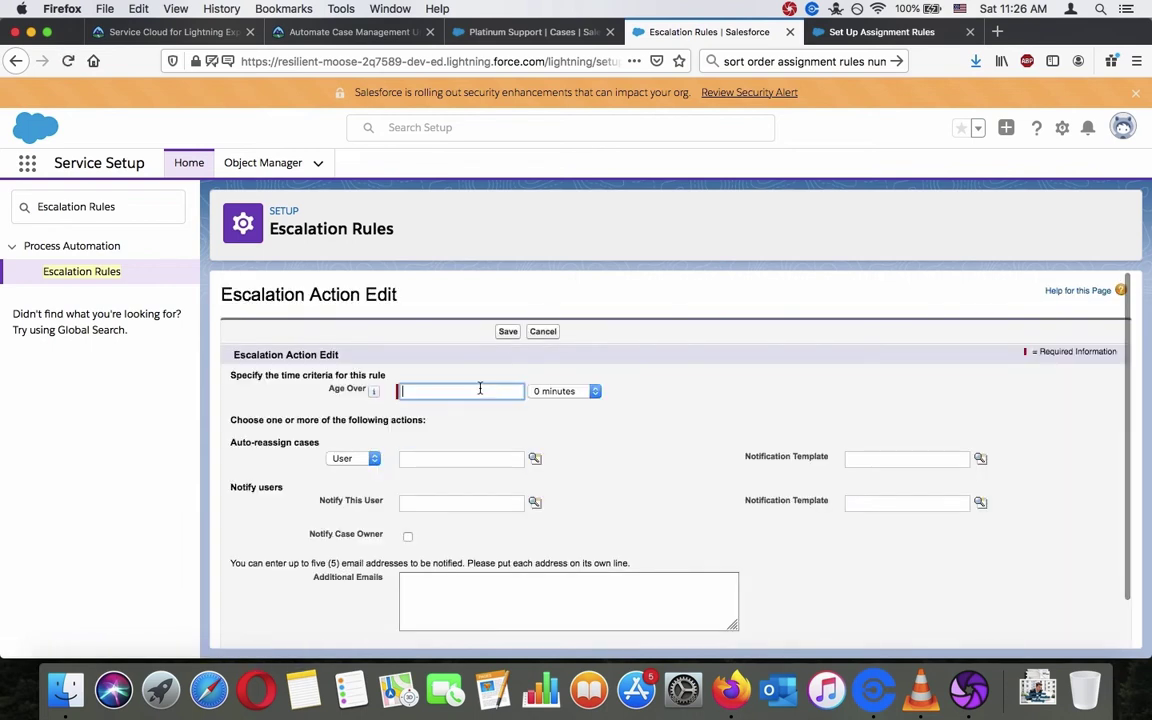
{"action": "type", "text": "5"}
{"action": "left_click", "coordinate": [563, 391]}
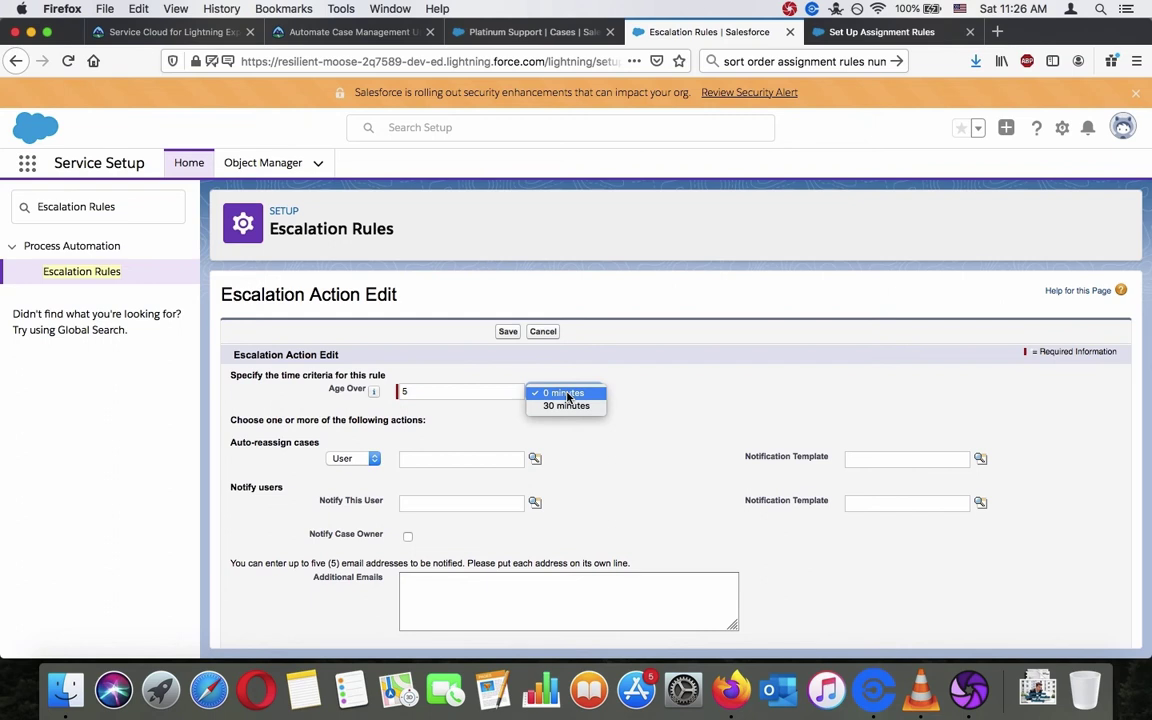
{"action": "left_click", "coordinate": [593, 348]}
{"action": "mouse_move", "coordinate": [376, 397]}
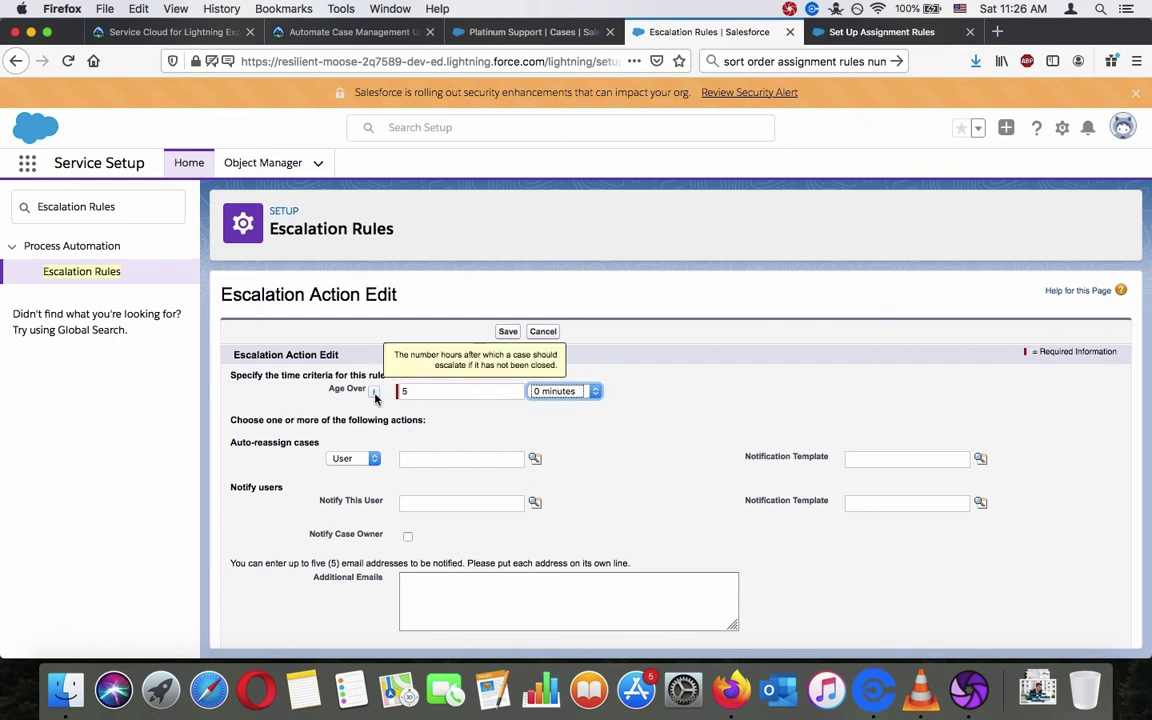
{"action": "left_click", "coordinate": [396, 417]}
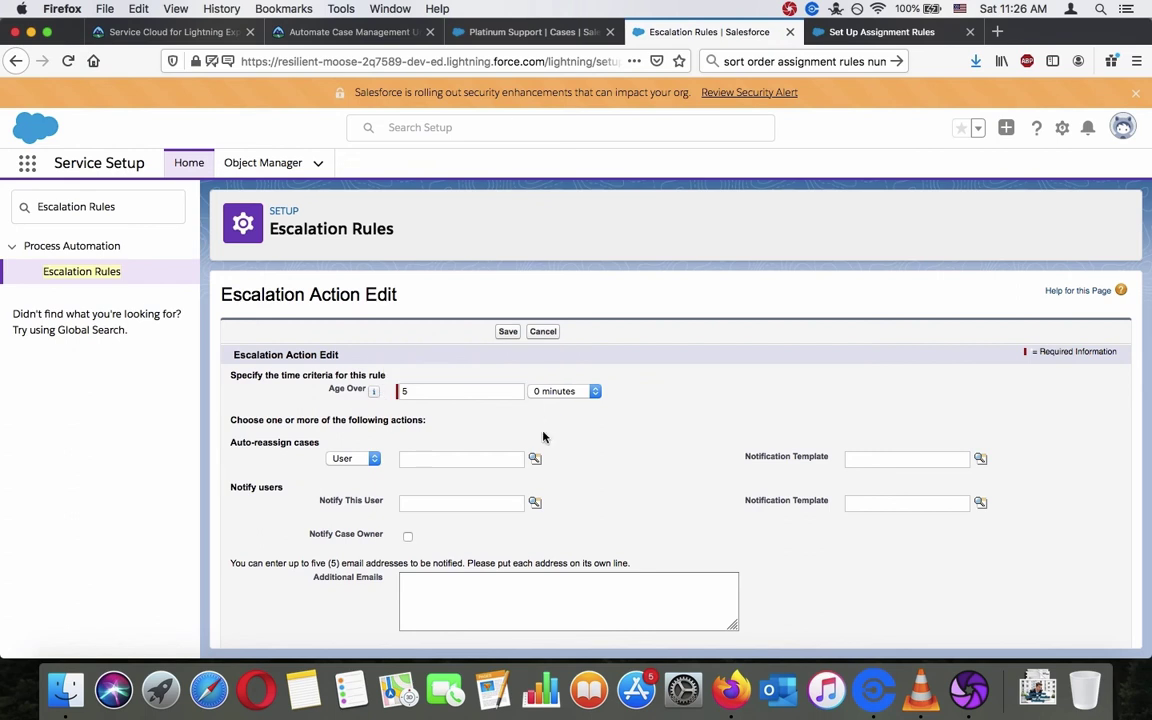
Review the Age Over help text and Trailhead's explanation of escalation timing, then read the case reassignment and user notification instructions.
{"action": "left_click", "coordinate": [518, 33]}
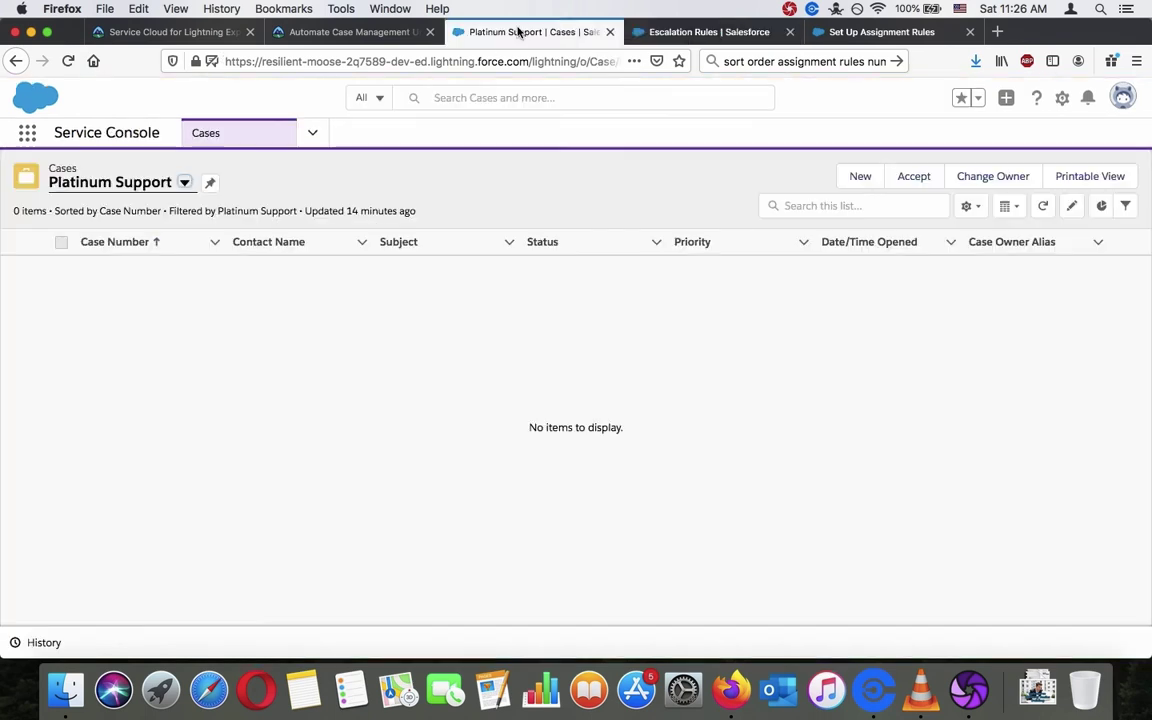
{"action": "left_click", "coordinate": [378, 33]}
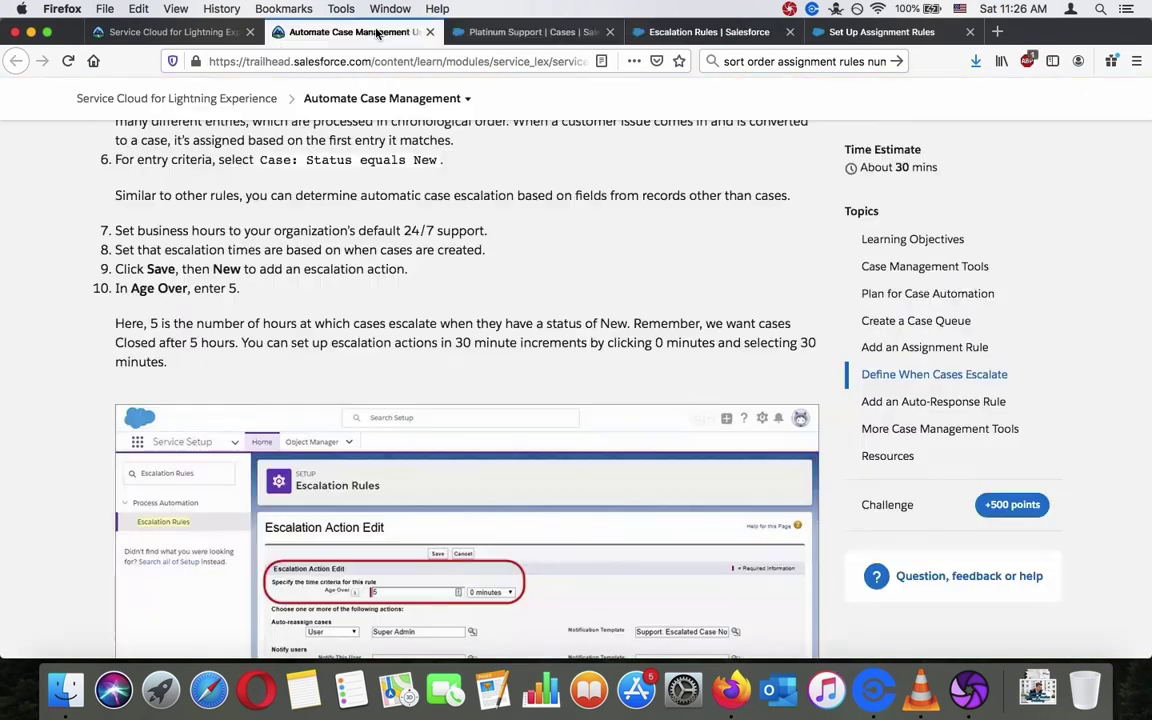
{"action": "scroll", "coordinate": [482, 259], "scroll_direction": "down", "scroll_amount": 4}
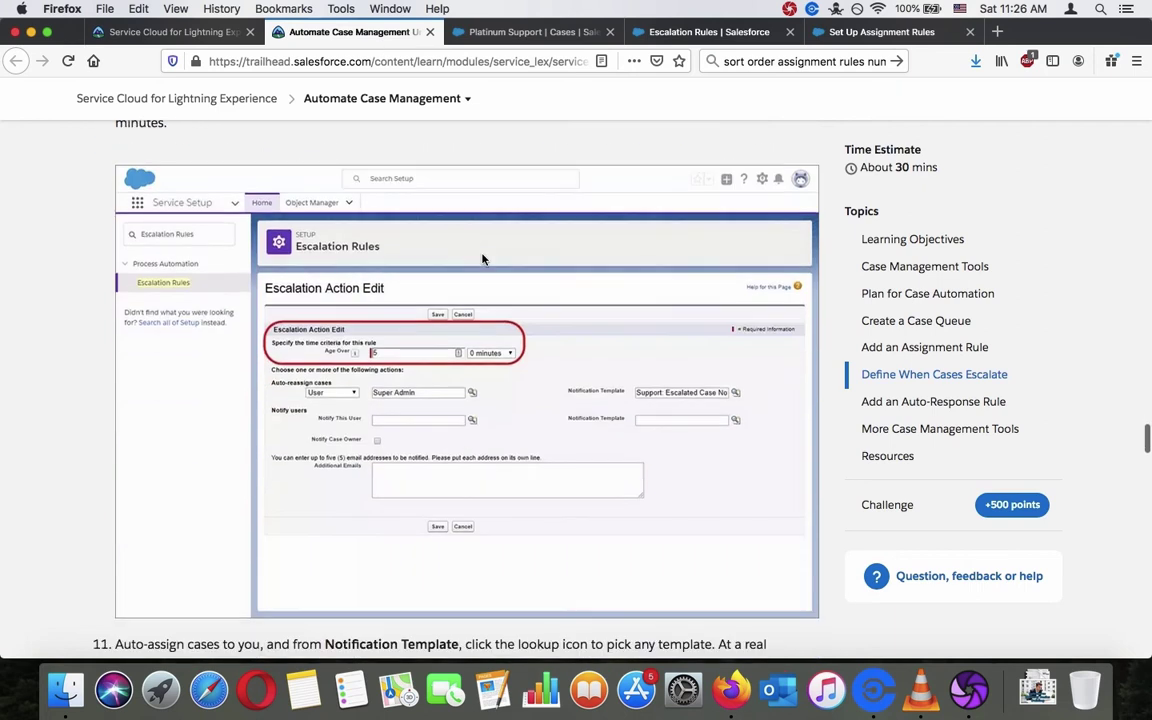
{"action": "scroll", "coordinate": [482, 259], "scroll_direction": "up", "scroll_amount": 5}
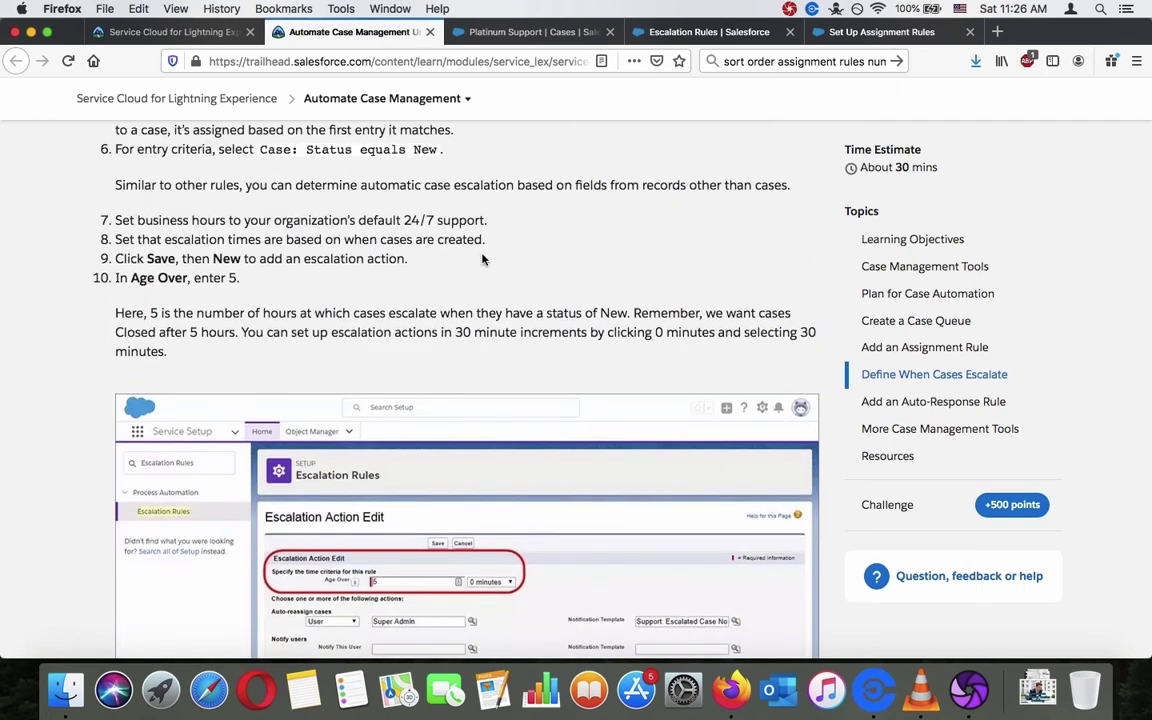
{"action": "left_click", "coordinate": [716, 36]}
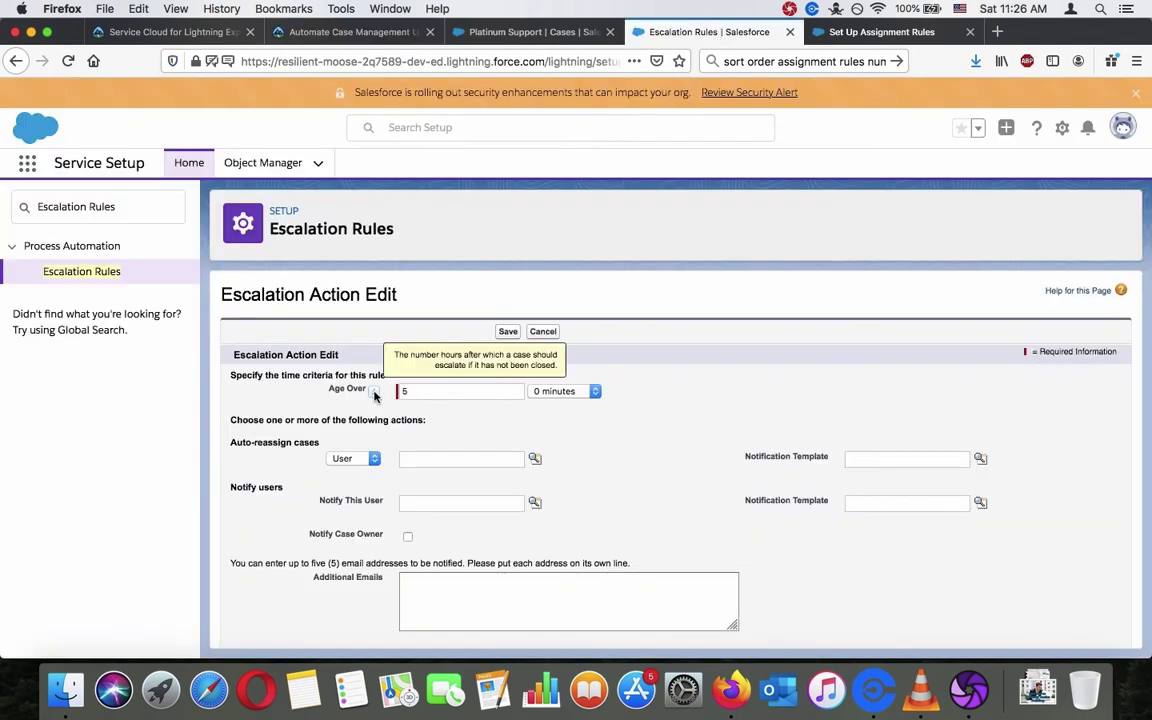
{"action": "mouse_move", "coordinate": [375, 395]}
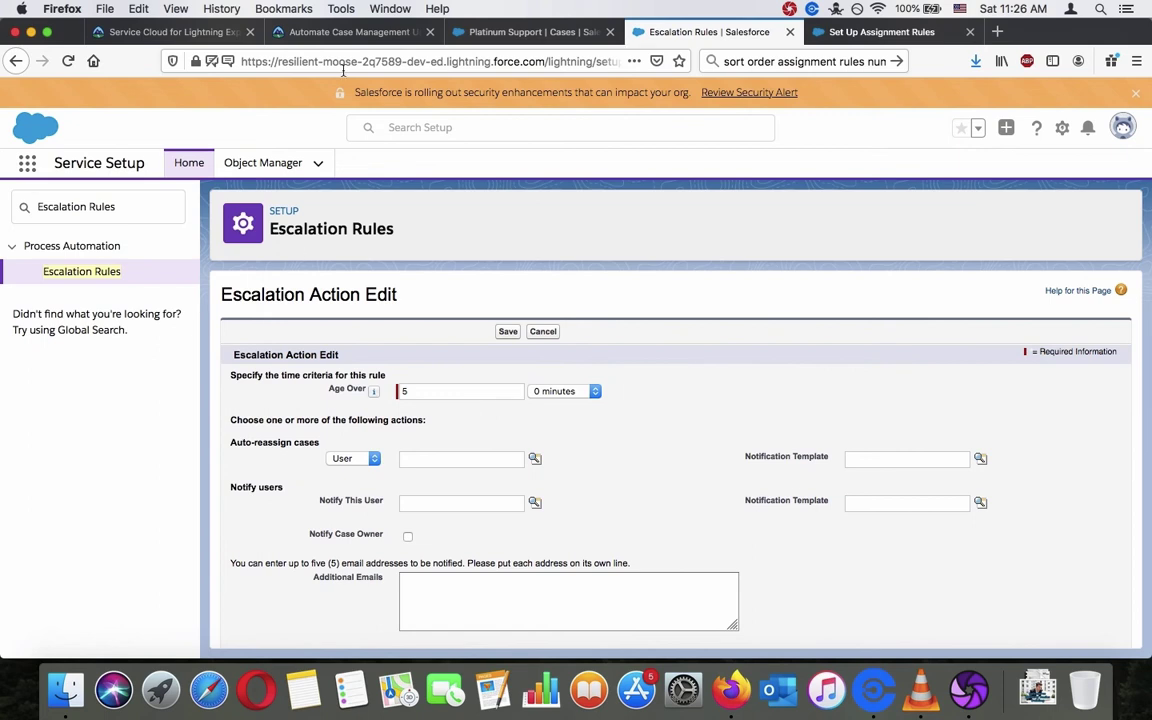
{"action": "left_click", "coordinate": [367, 31]}
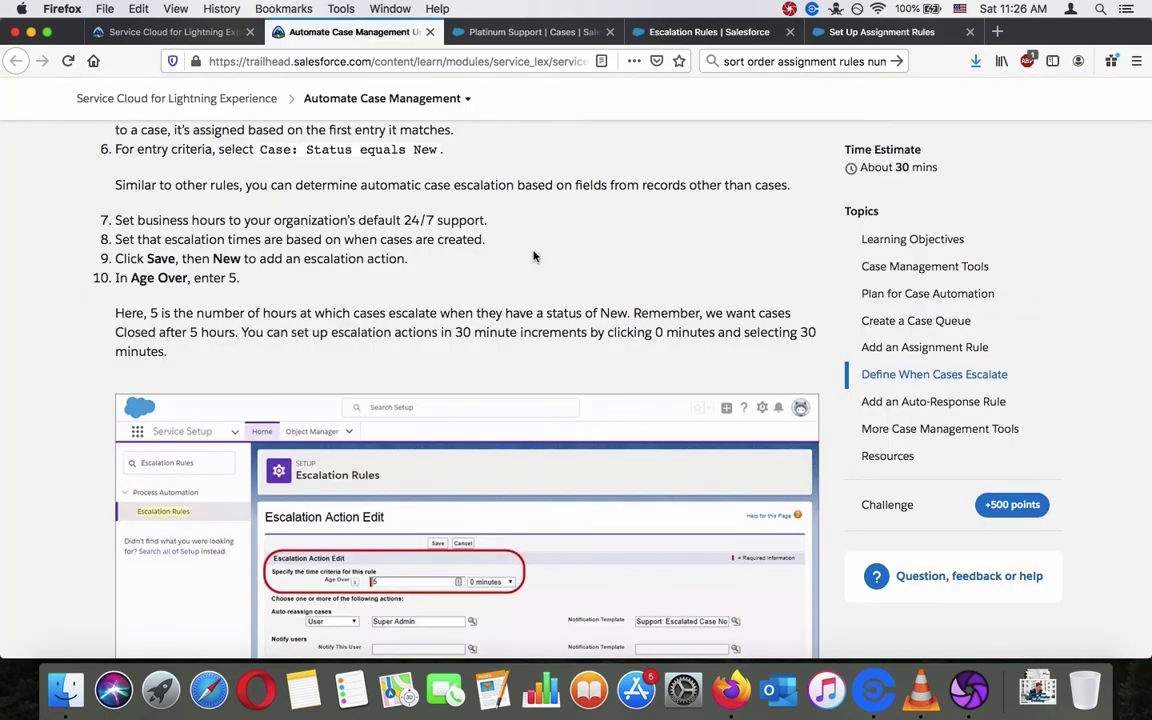
{"action": "triple_click", "coordinate": [528, 338]}
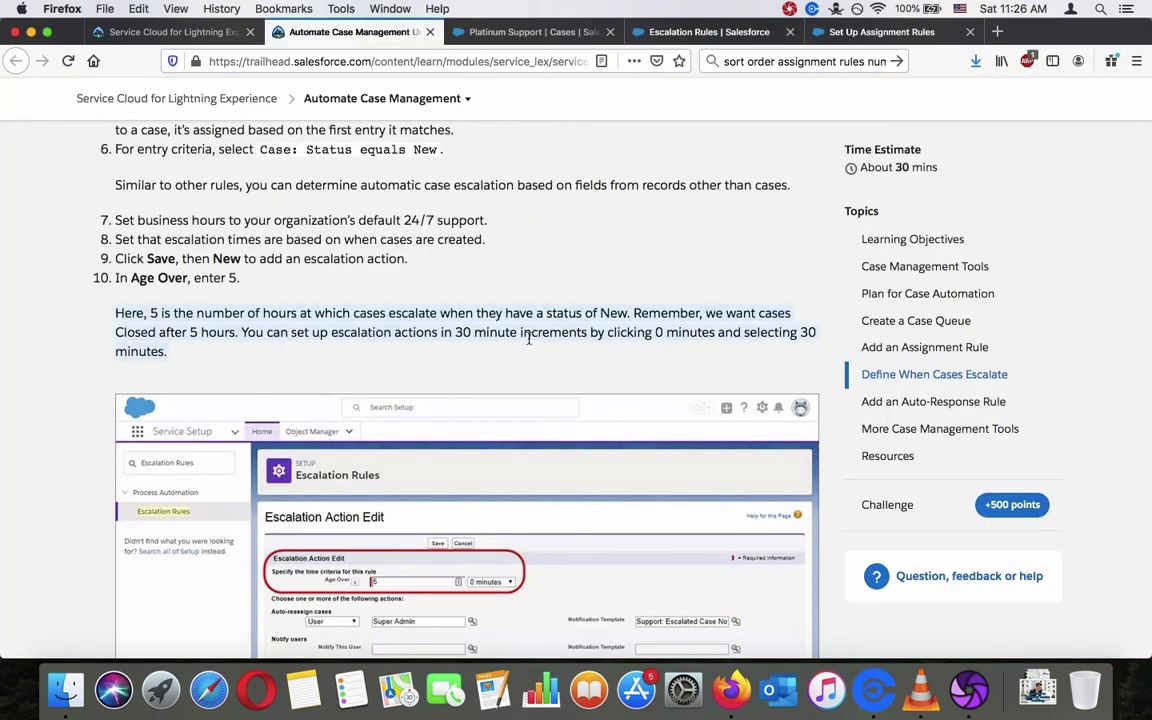
{"action": "left_click", "coordinate": [528, 338]}
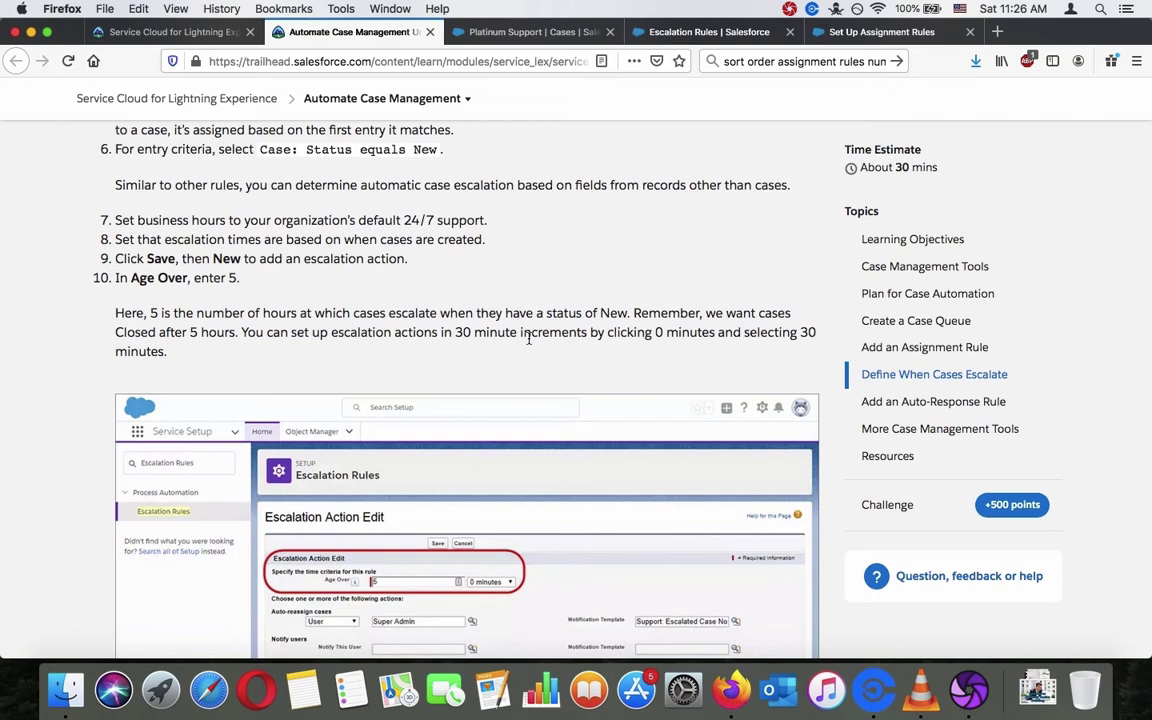
{"action": "scroll", "coordinate": [528, 340], "scroll_direction": "down", "scroll_amount": 3}
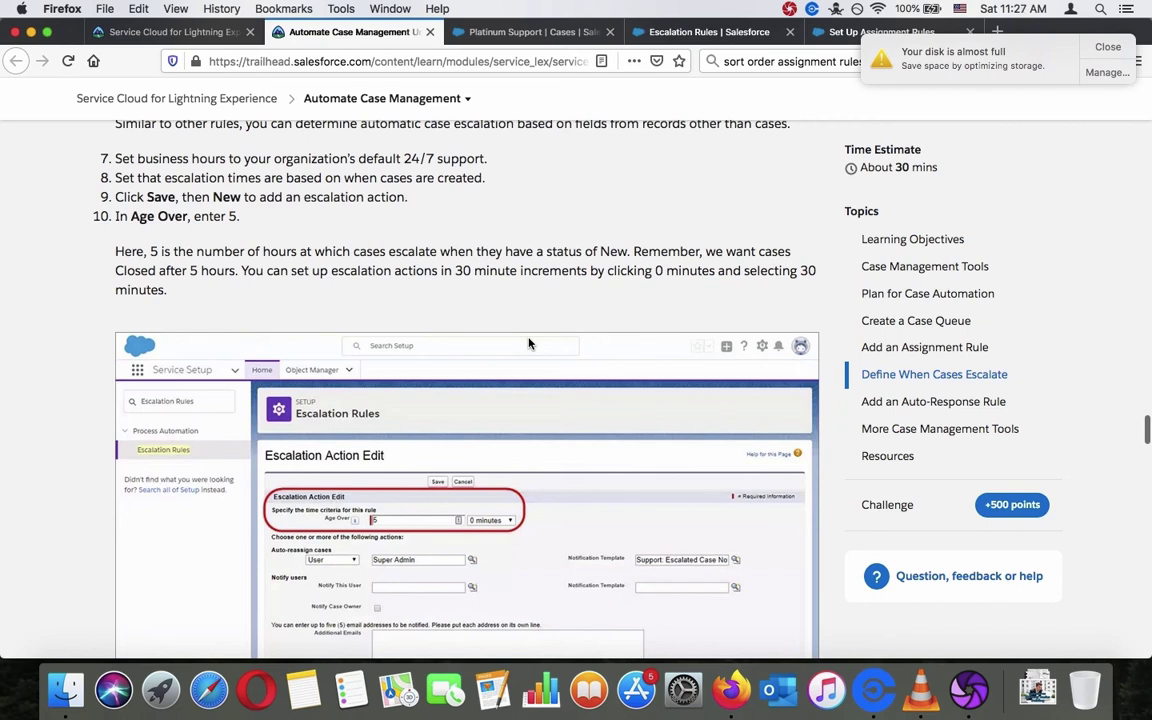
{"action": "scroll", "coordinate": [529, 343], "scroll_direction": "down", "scroll_amount": 5}
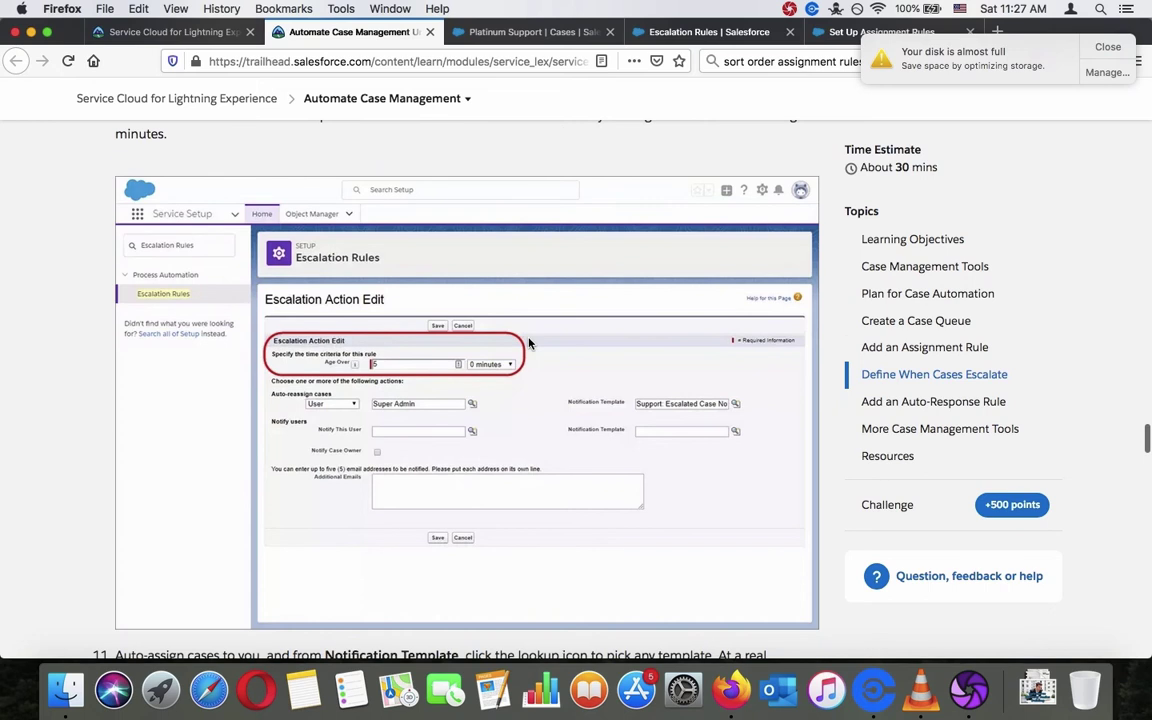
{"action": "scroll", "coordinate": [529, 343], "scroll_direction": "down", "scroll_amount": 5}
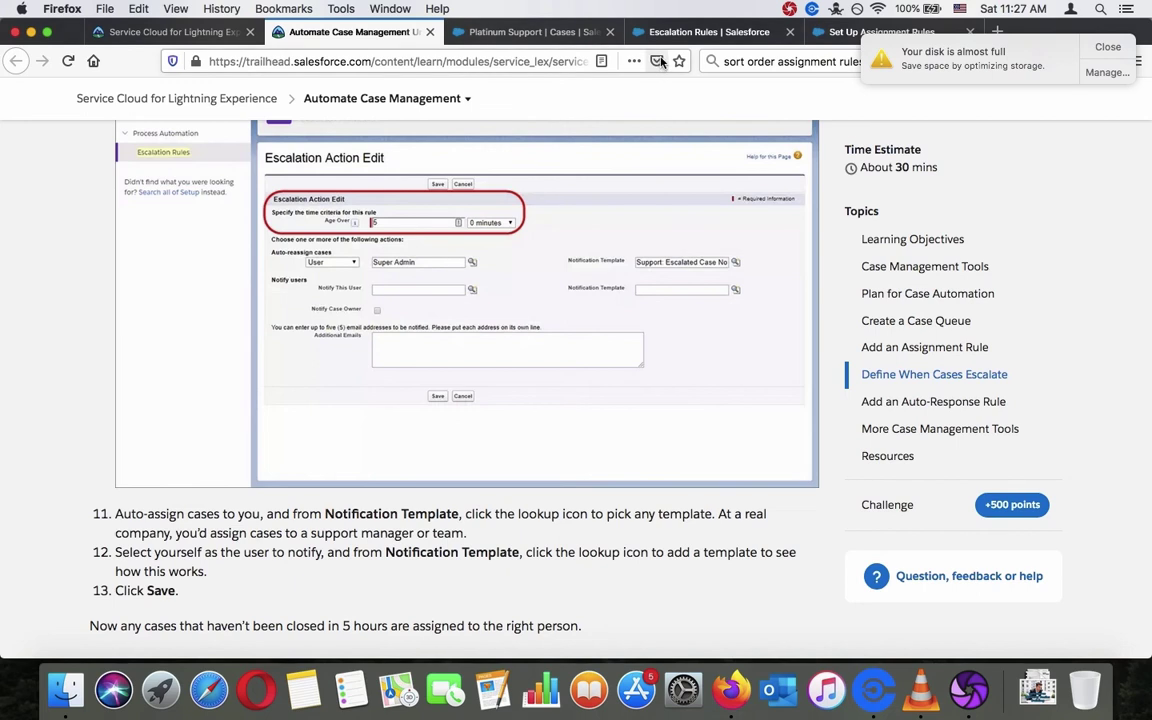
Set the escalation action to auto-reassign cases to a User, picking the own user account from the lookup.
{"action": "left_click", "coordinate": [702, 31]}
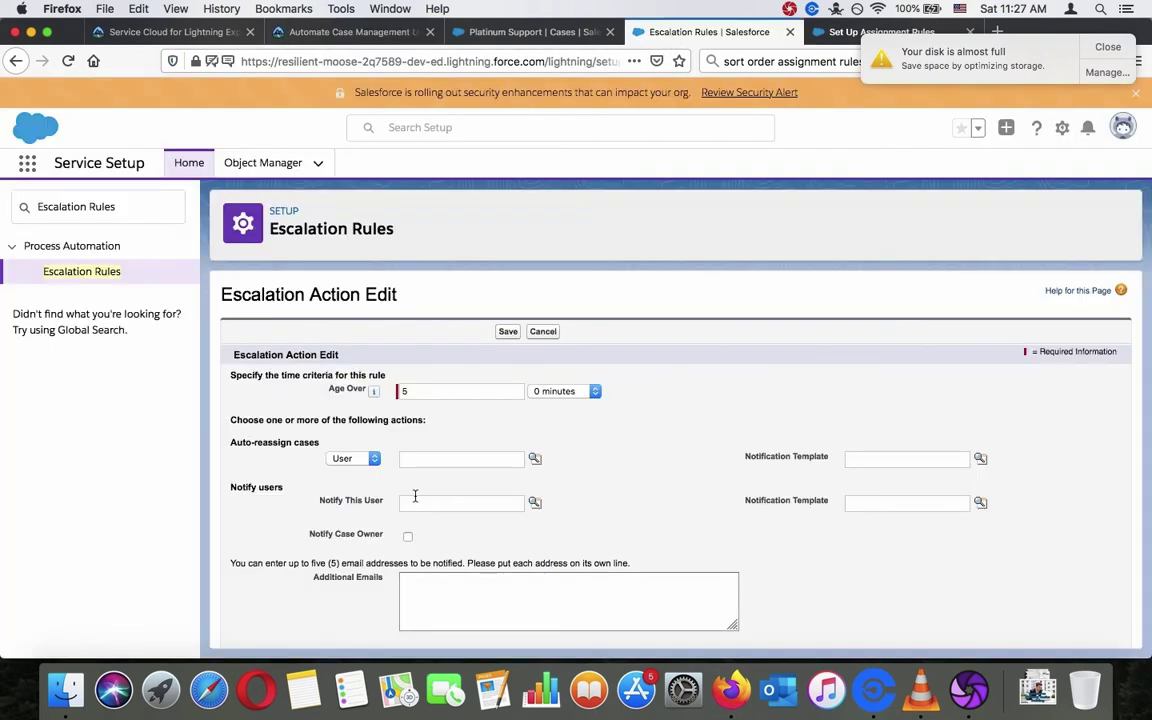
{"action": "left_click", "coordinate": [372, 457]}
{"action": "left_click", "coordinate": [522, 431]}
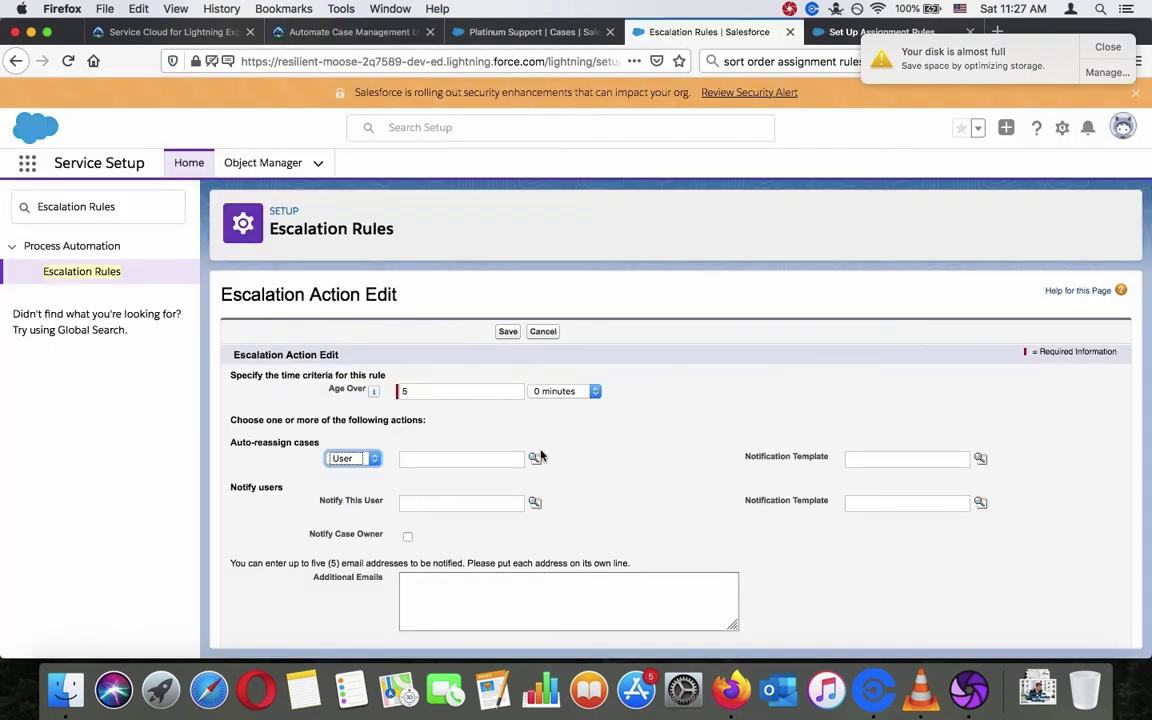
{"action": "left_click", "coordinate": [535, 458]}
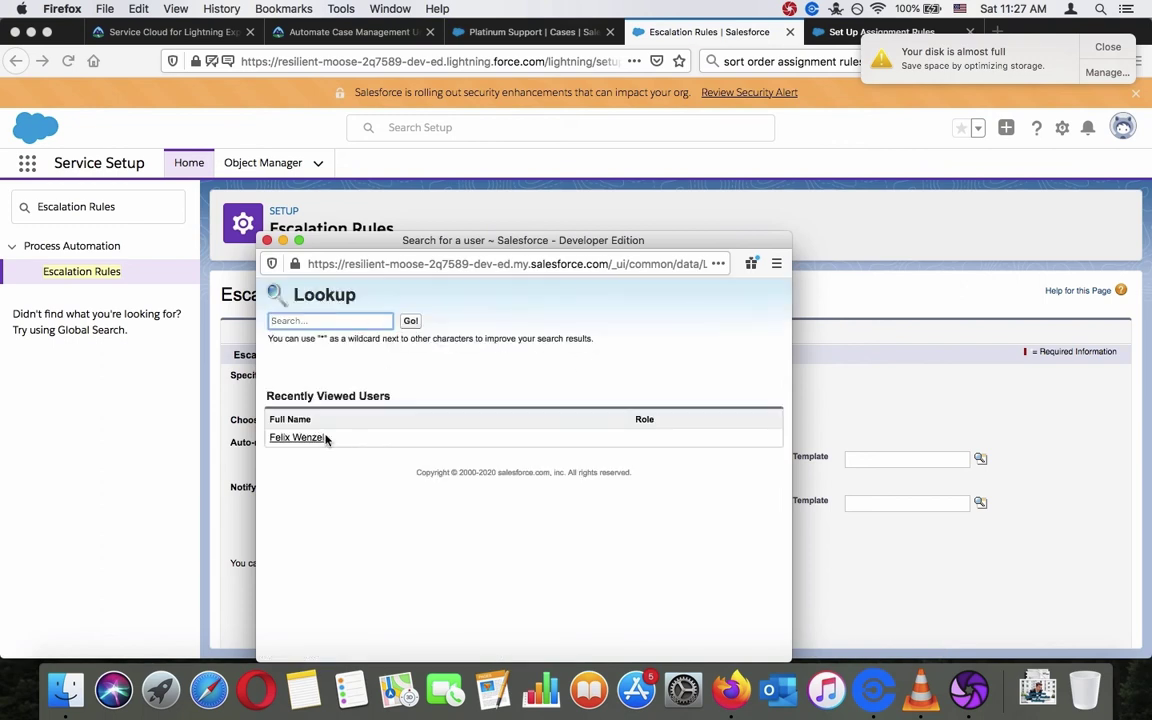
{"action": "left_click", "coordinate": [325, 438]}
{"action": "scroll", "coordinate": [596, 411], "scroll_direction": "down", "scroll_amount": 1}
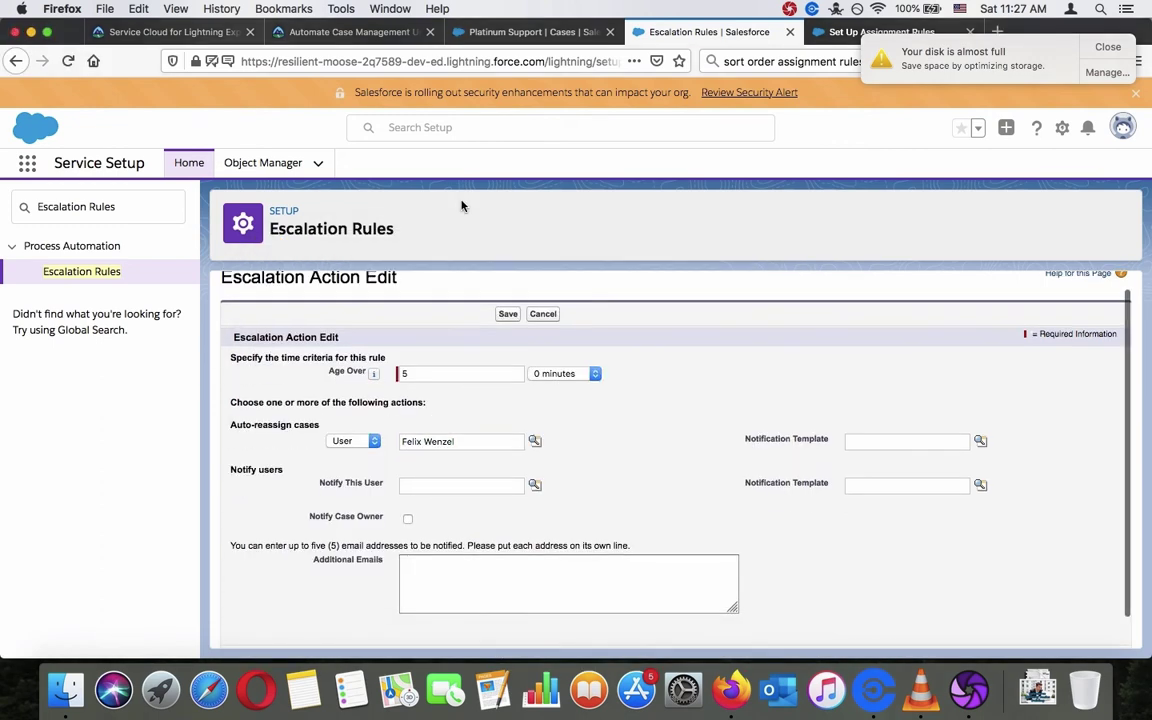
Following Trailhead's instruction, set the auto-reassign notification template to Support: Escalated Case Notification using the template lookup.
{"action": "left_click", "coordinate": [345, 31]}
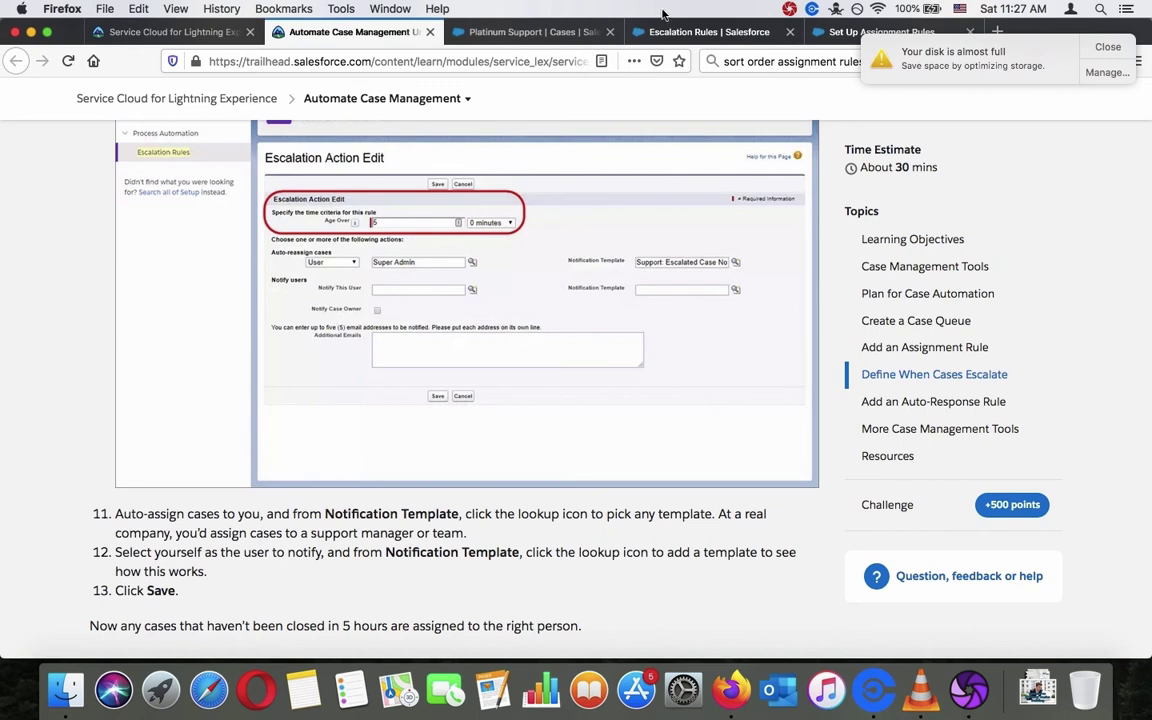
{"action": "left_click", "coordinate": [700, 31]}
{"action": "left_click", "coordinate": [979, 441]}
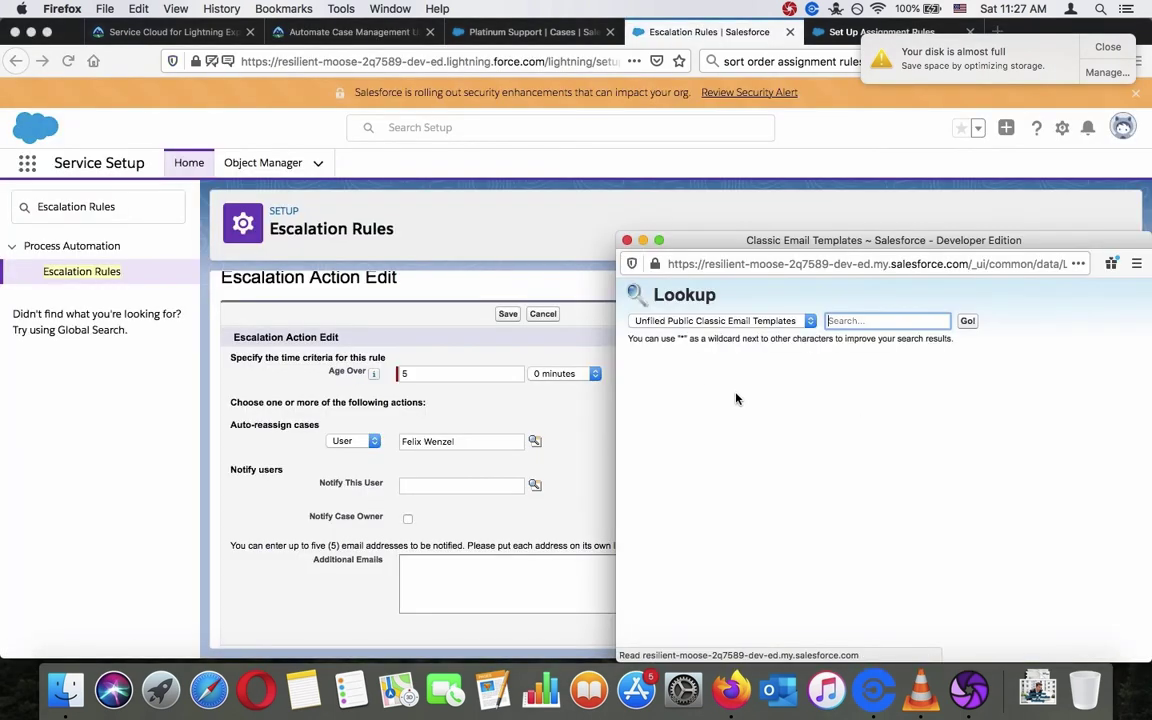
{"action": "scroll", "coordinate": [767, 456], "scroll_direction": "down", "scroll_amount": 5}
{"action": "scroll", "coordinate": [767, 456], "scroll_direction": "down", "scroll_amount": 2}
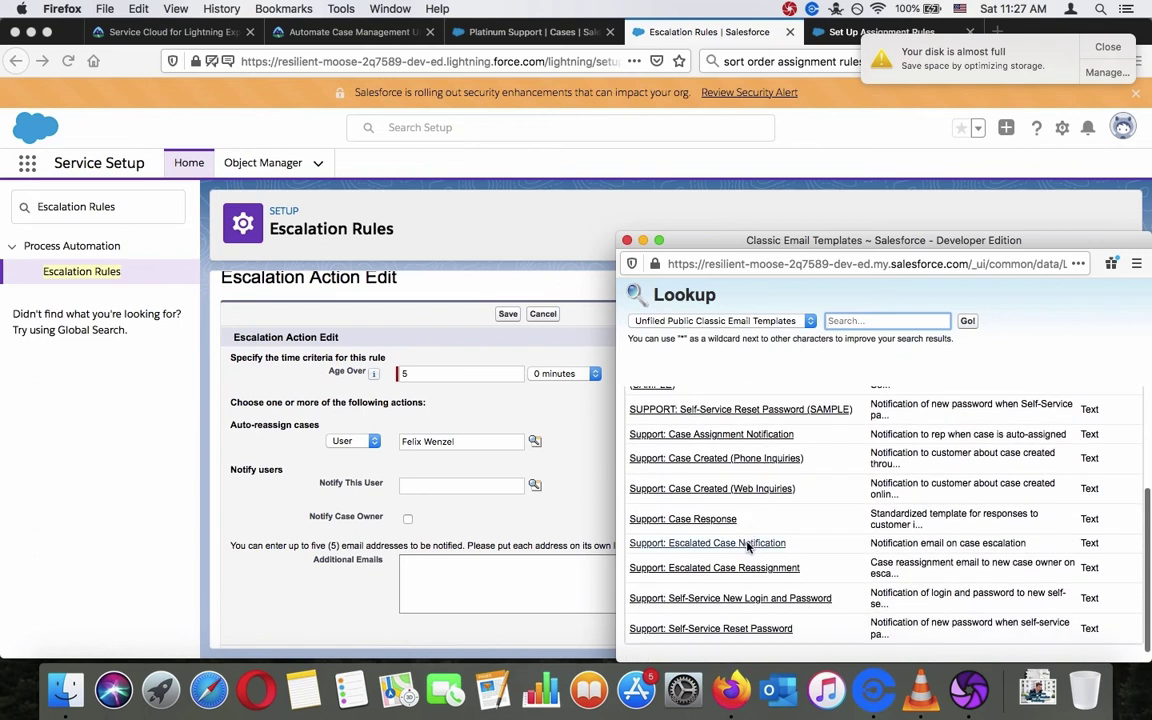
{"action": "left_click", "coordinate": [748, 543]}
Following Trailhead's instruction, set the escalation action's Notify This User to the own user account using the user lookup.
{"action": "left_click", "coordinate": [380, 33]}
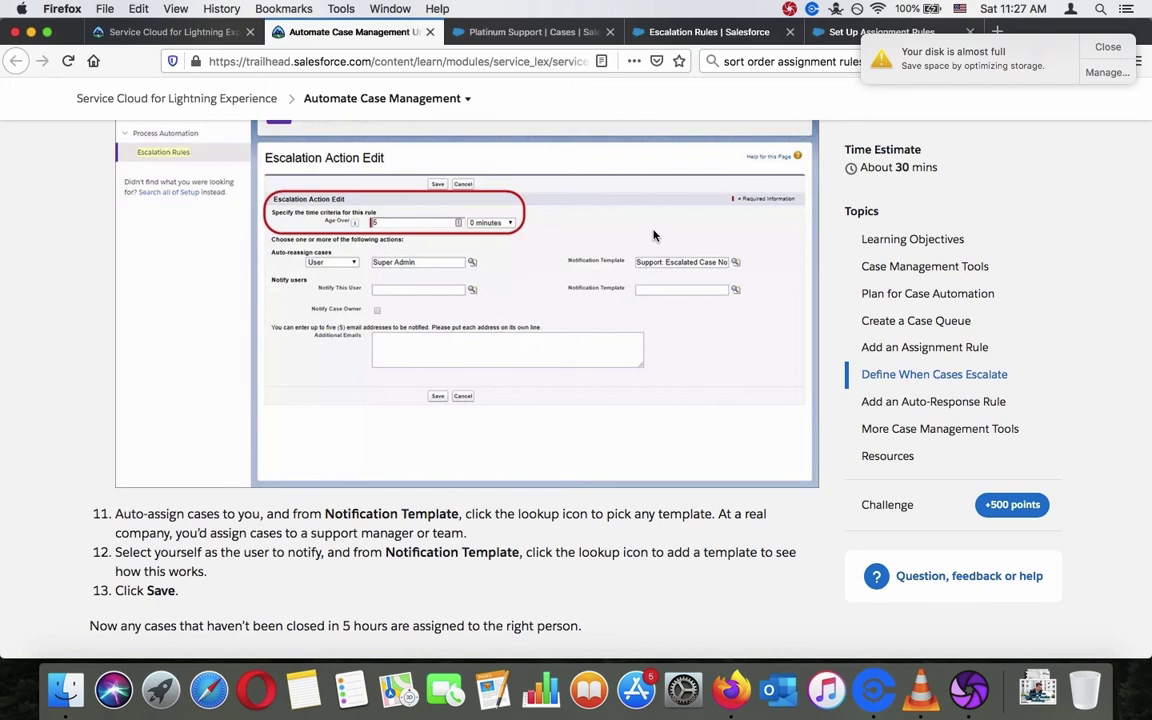
{"action": "left_click", "coordinate": [708, 38]}
{"action": "scroll", "coordinate": [717, 381], "scroll_direction": "down", "scroll_amount": 1}
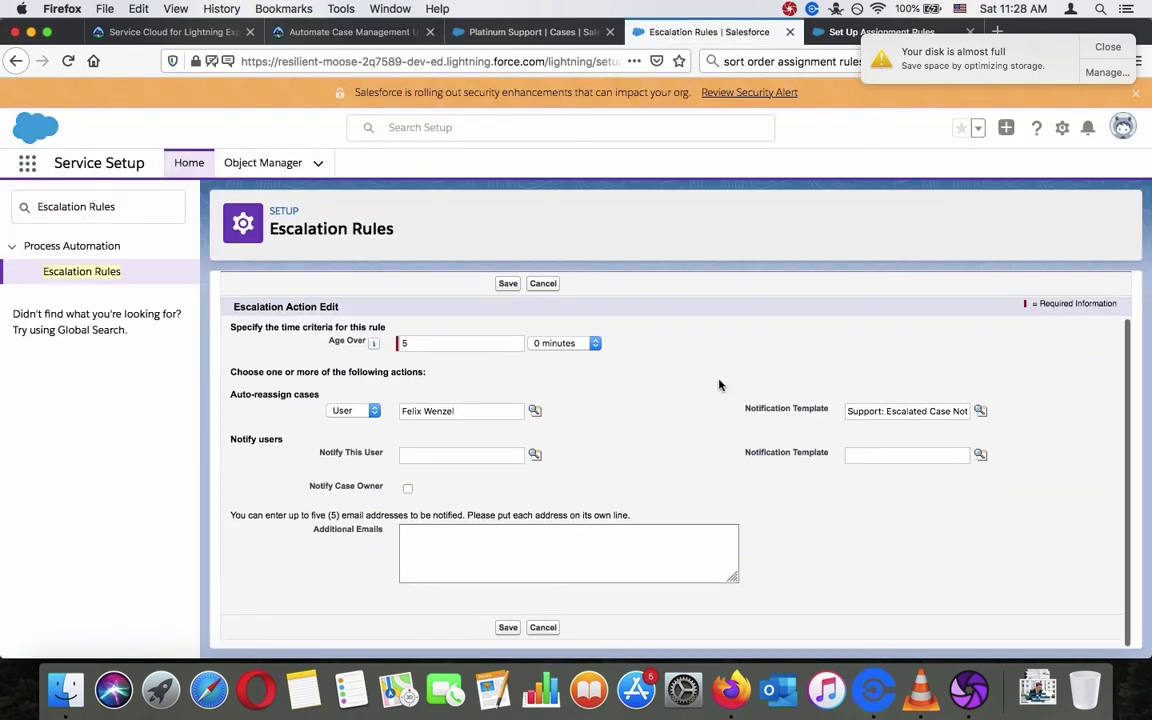
{"action": "left_click", "coordinate": [535, 456]}
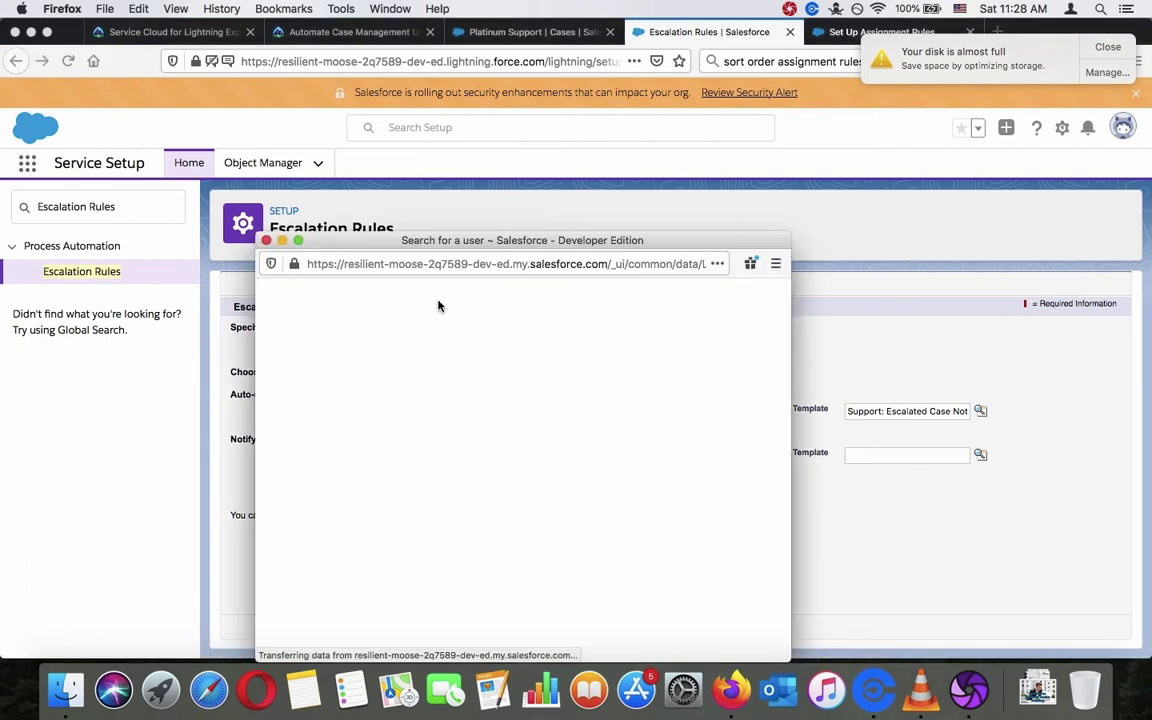
{"action": "left_click", "coordinate": [296, 444]}
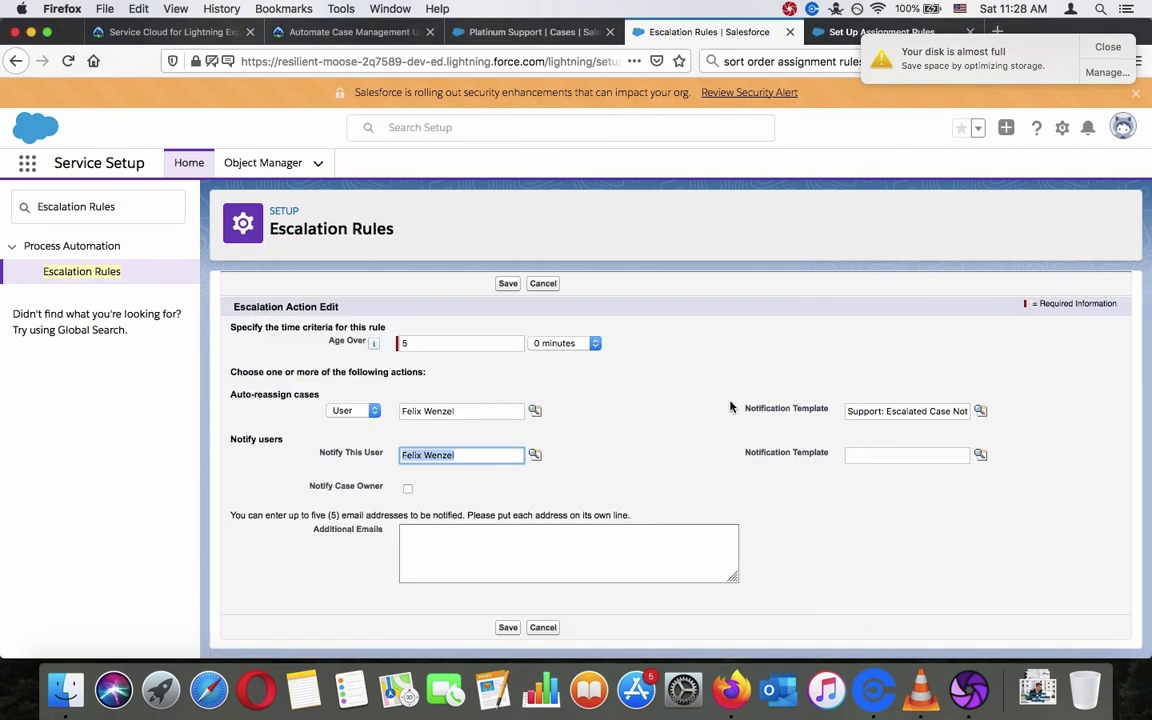
Set the notified user's notification template to Support: Escalated Case Notification and save the escalation action.
{"action": "left_click", "coordinate": [980, 455]}
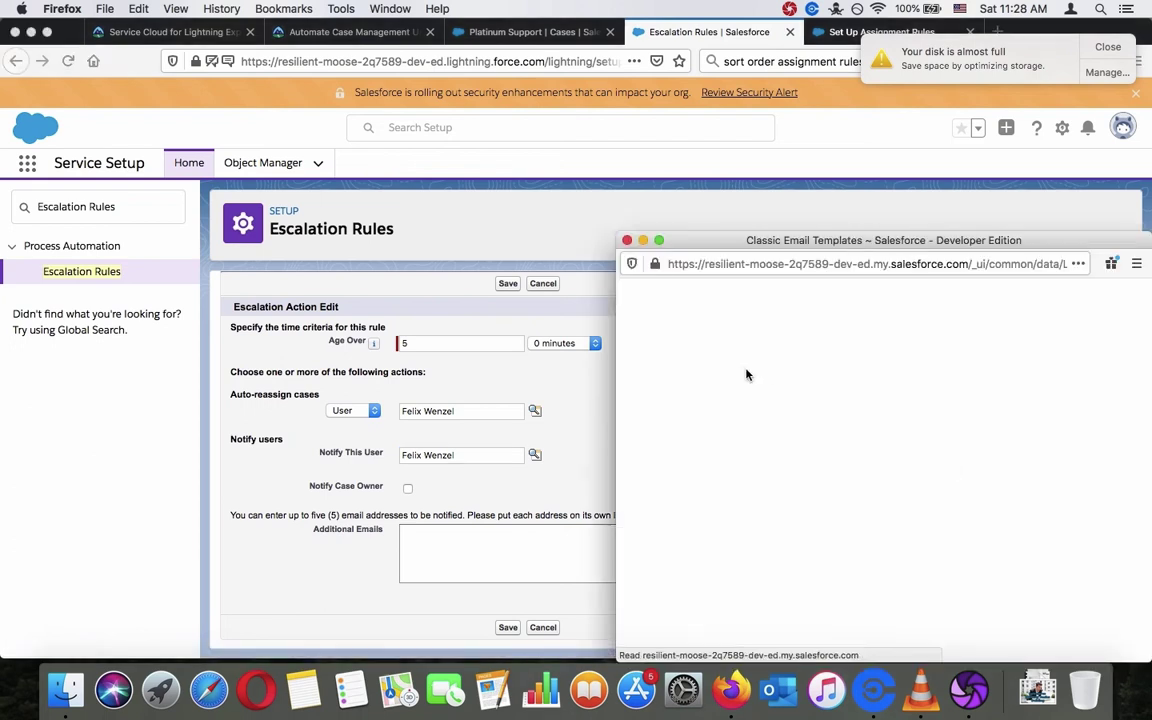
{"action": "scroll", "coordinate": [753, 483], "scroll_direction": "down", "scroll_amount": 3}
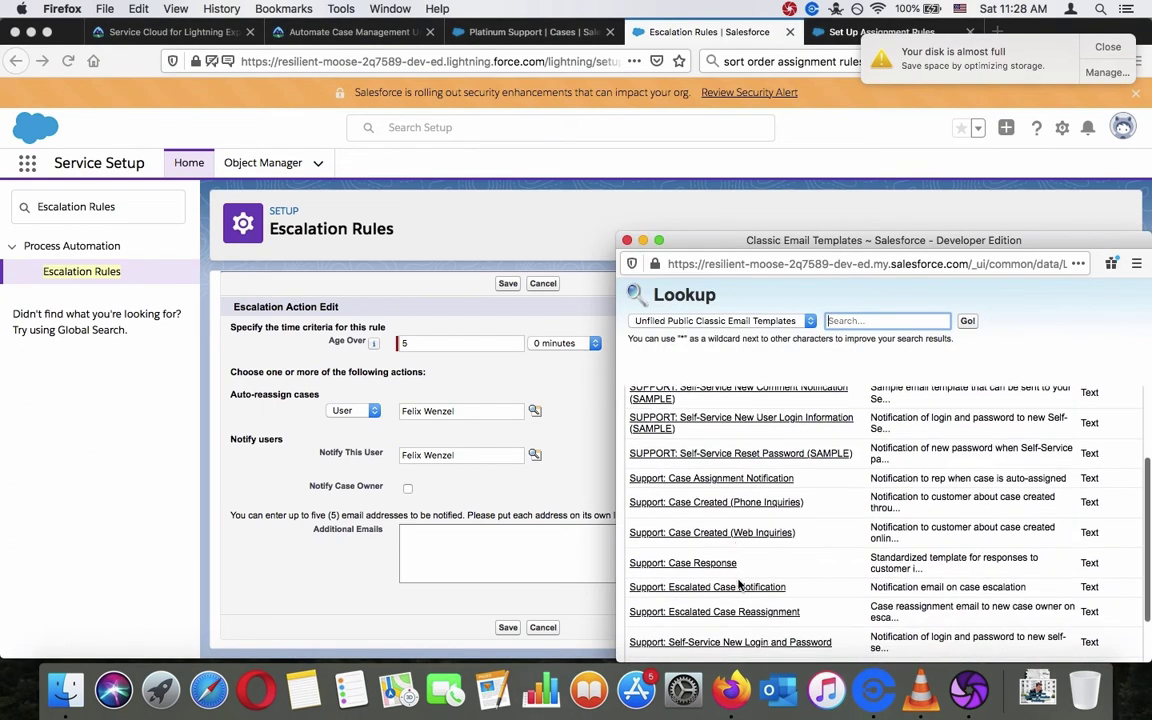
{"action": "left_click", "coordinate": [700, 587]}
{"action": "left_click", "coordinate": [507, 627]}
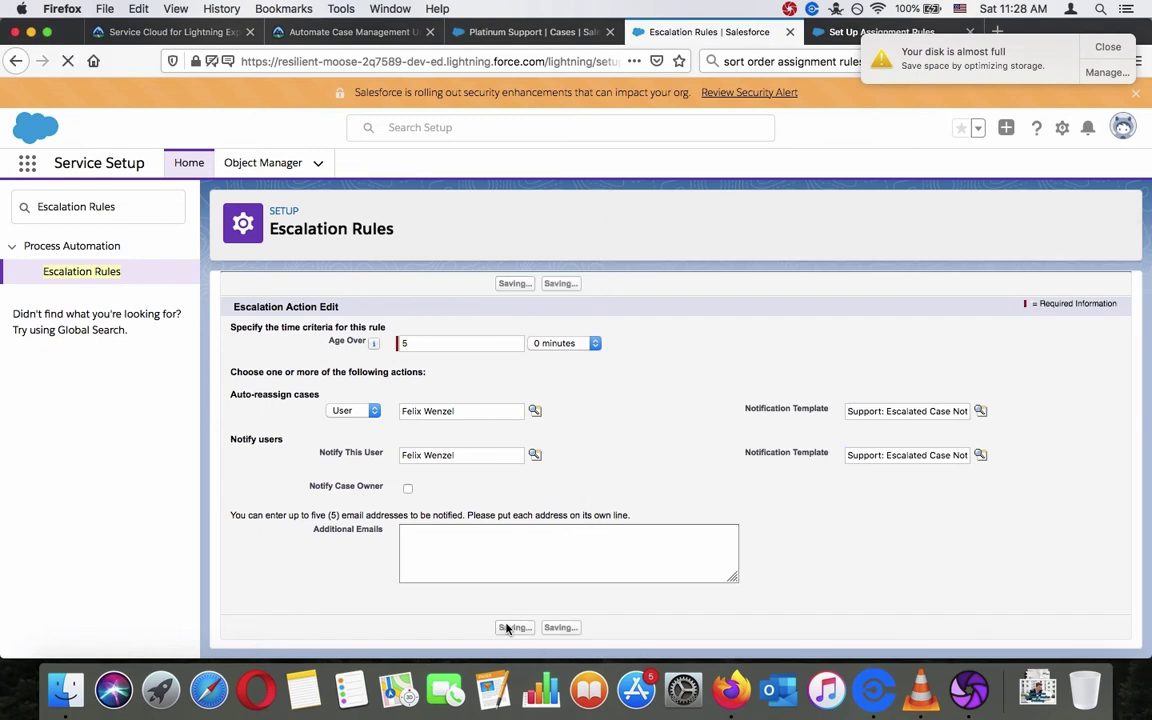
Following Trailhead's Add an Auto-Response Rule section, find Case Auto-Response Rules in Service Setup and open its page.
{"action": "left_click", "coordinate": [360, 31]}
{"action": "scroll", "coordinate": [517, 287], "scroll_direction": "down", "scroll_amount": 5}
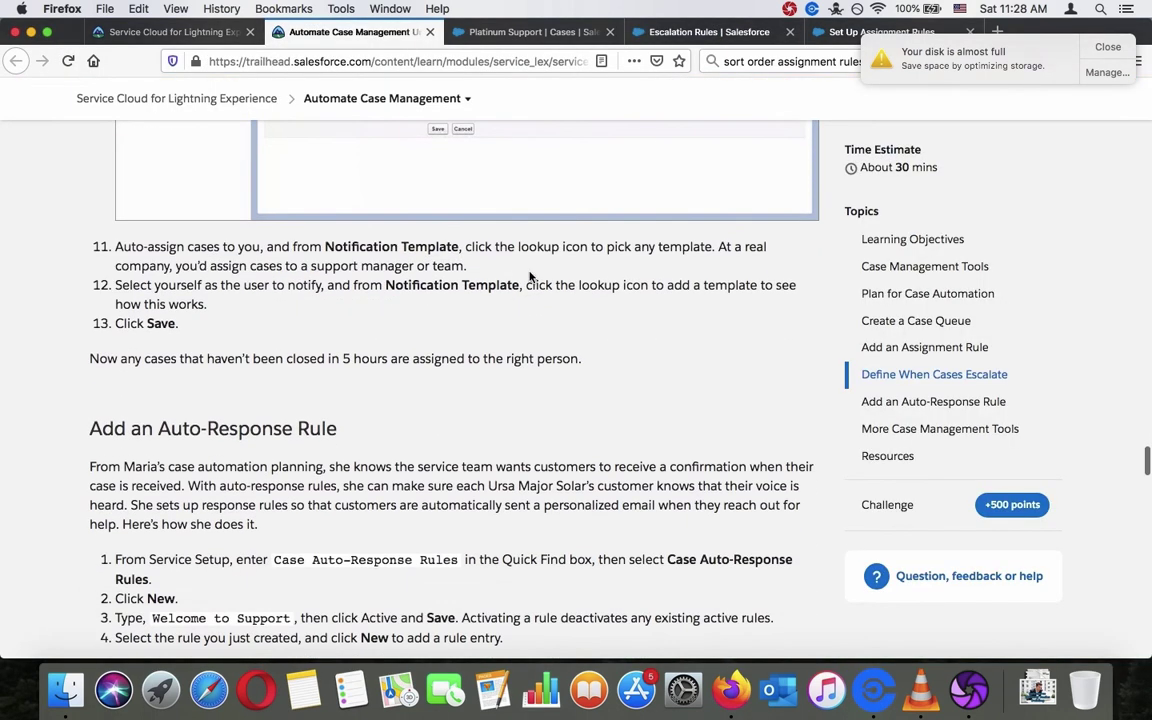
{"action": "left_click", "coordinate": [700, 31]}
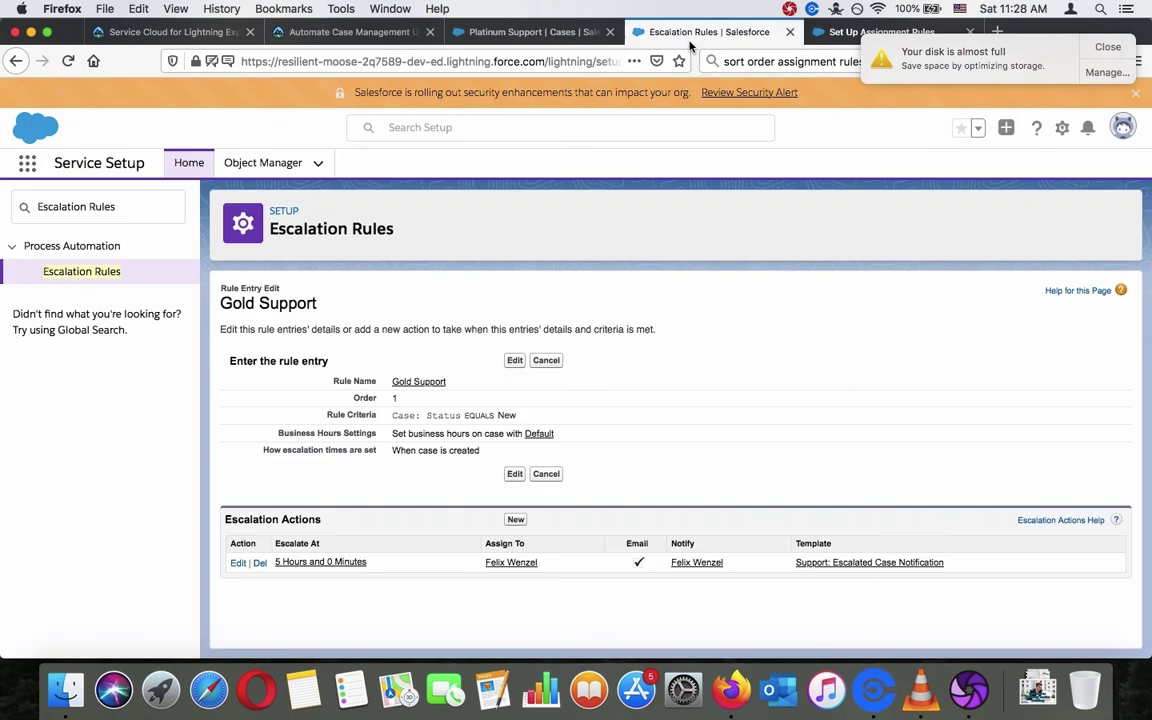
{"action": "left_click", "coordinate": [352, 32]}
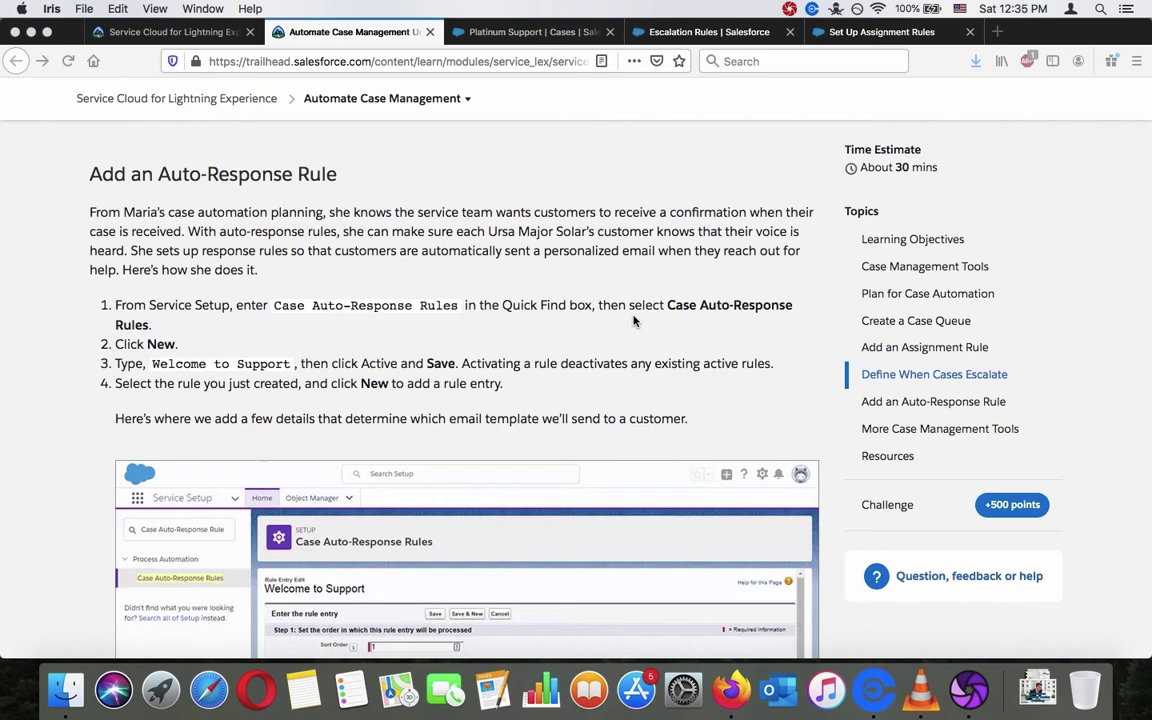
{"action": "scroll", "coordinate": [633, 320], "scroll_direction": "down", "scroll_amount": 1}
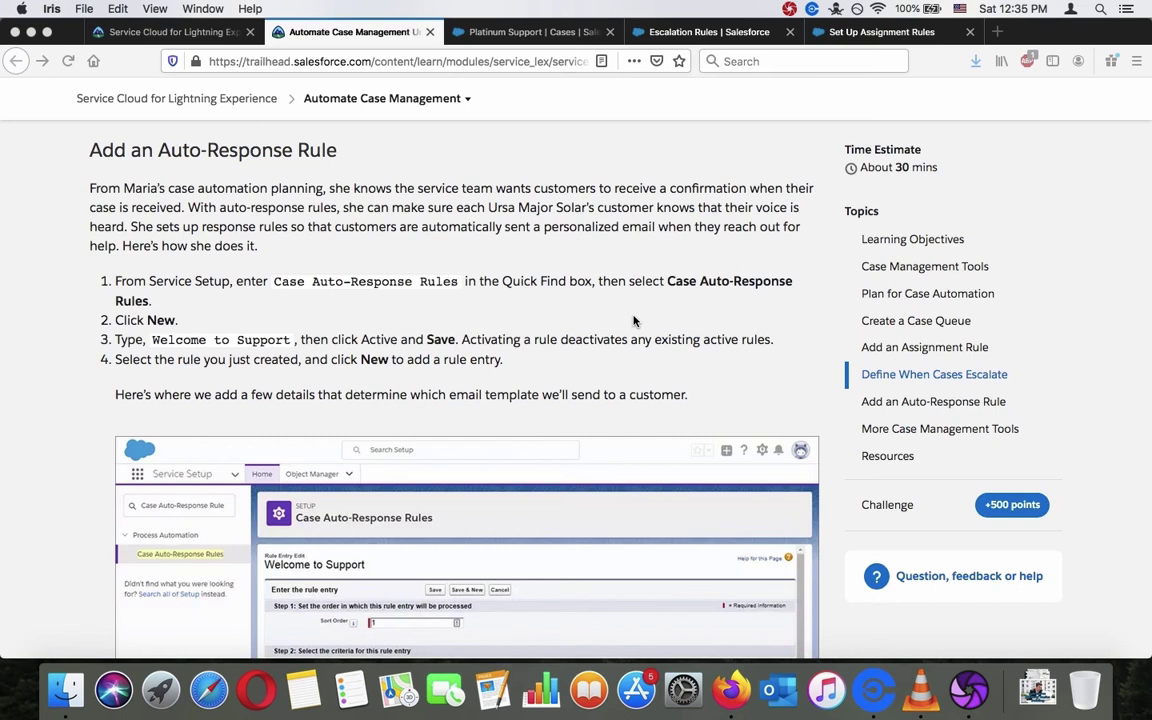
{"action": "left_click", "coordinate": [415, 252]}
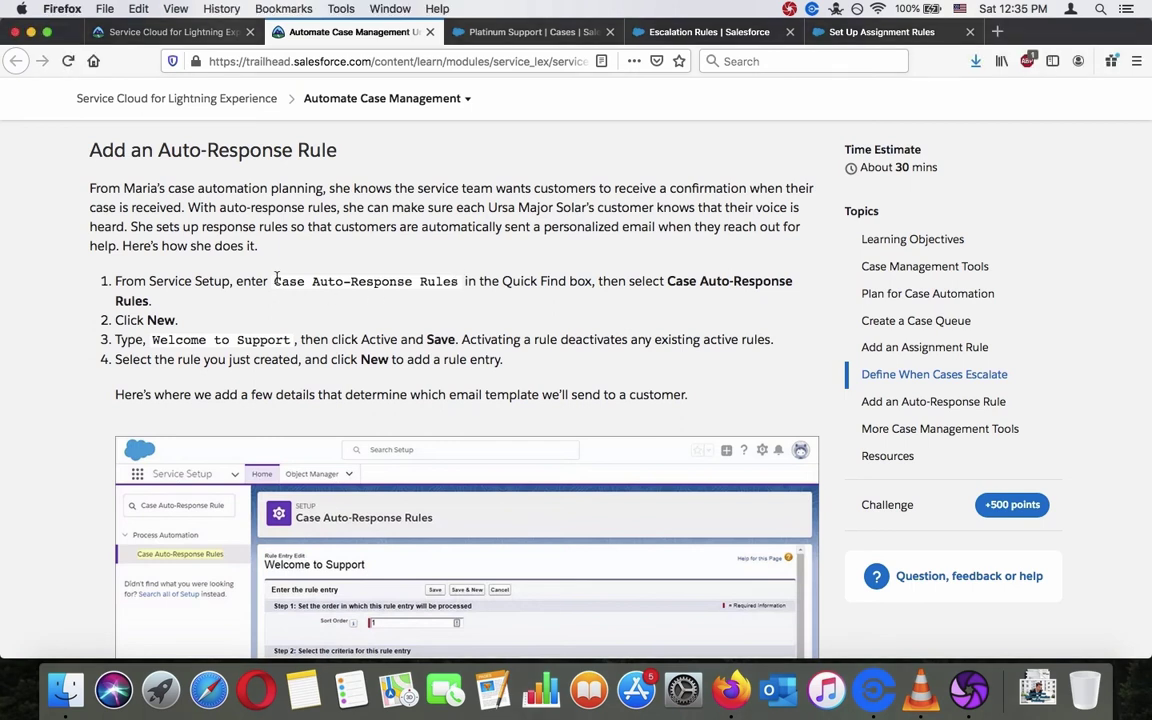
{"action": "left_click_drag", "start_coordinate": [273, 281], "coordinate": [459, 286]}
{"action": "left_click", "coordinate": [578, 33]}
{"action": "left_click", "coordinate": [705, 32]}
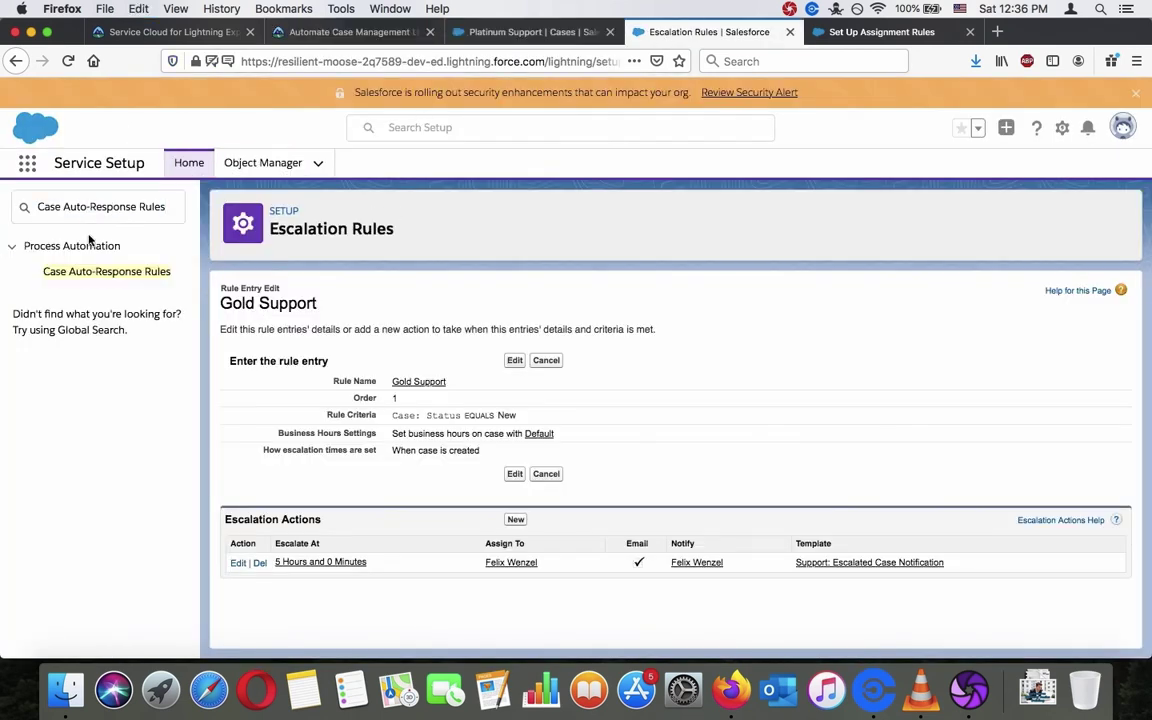
{"action": "left_click", "coordinate": [93, 272]}
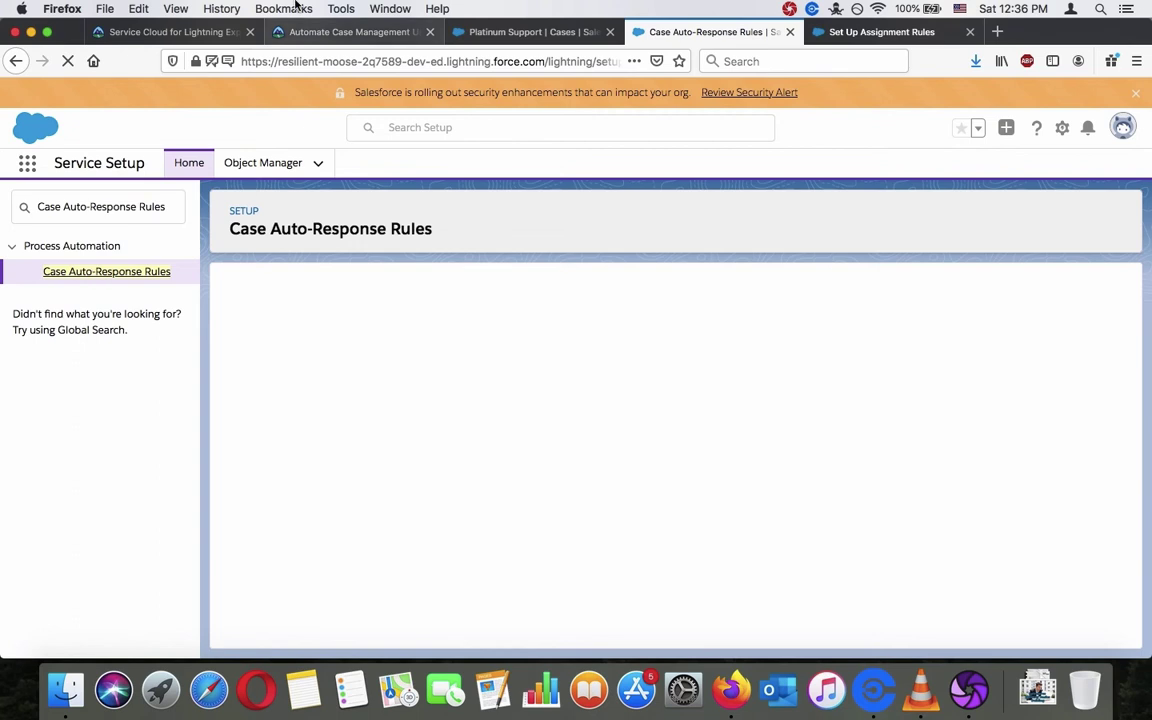
Copy the rule name Welcome to Support from the Trailhead instructions and start a new case auto-response rule.
{"action": "left_click", "coordinate": [303, 32]}
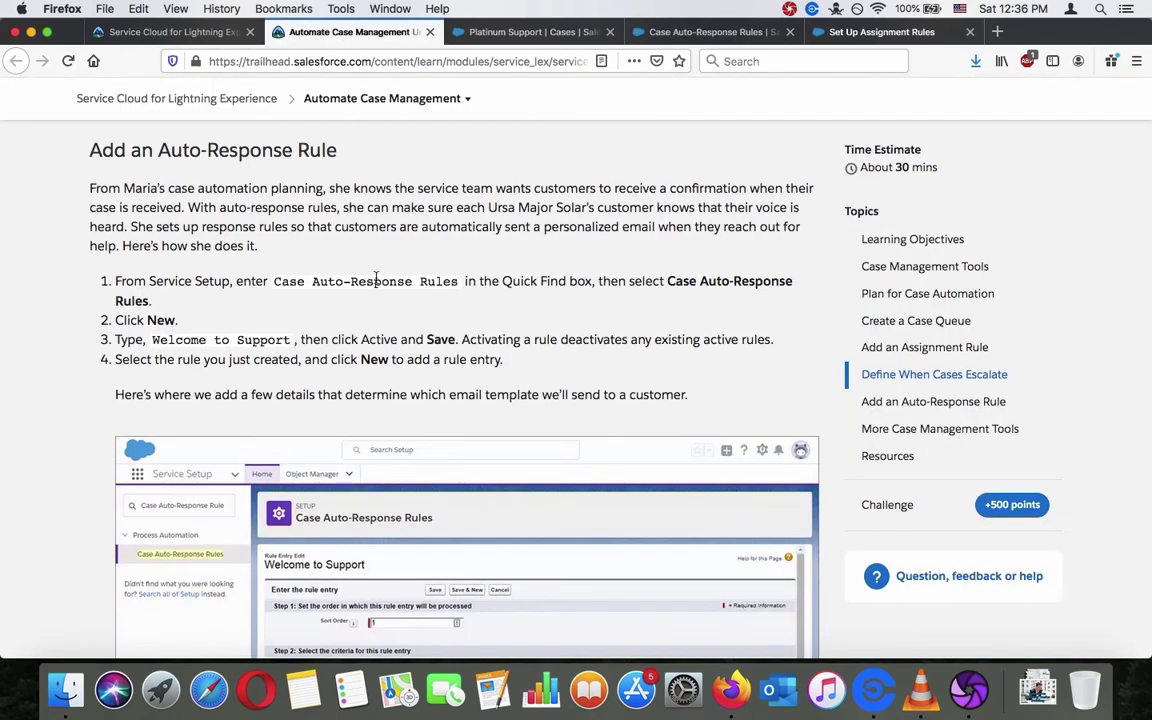
{"action": "left_click_drag", "start_coordinate": [289, 339], "coordinate": [152, 340]}
{"action": "key", "text": "super+c"}
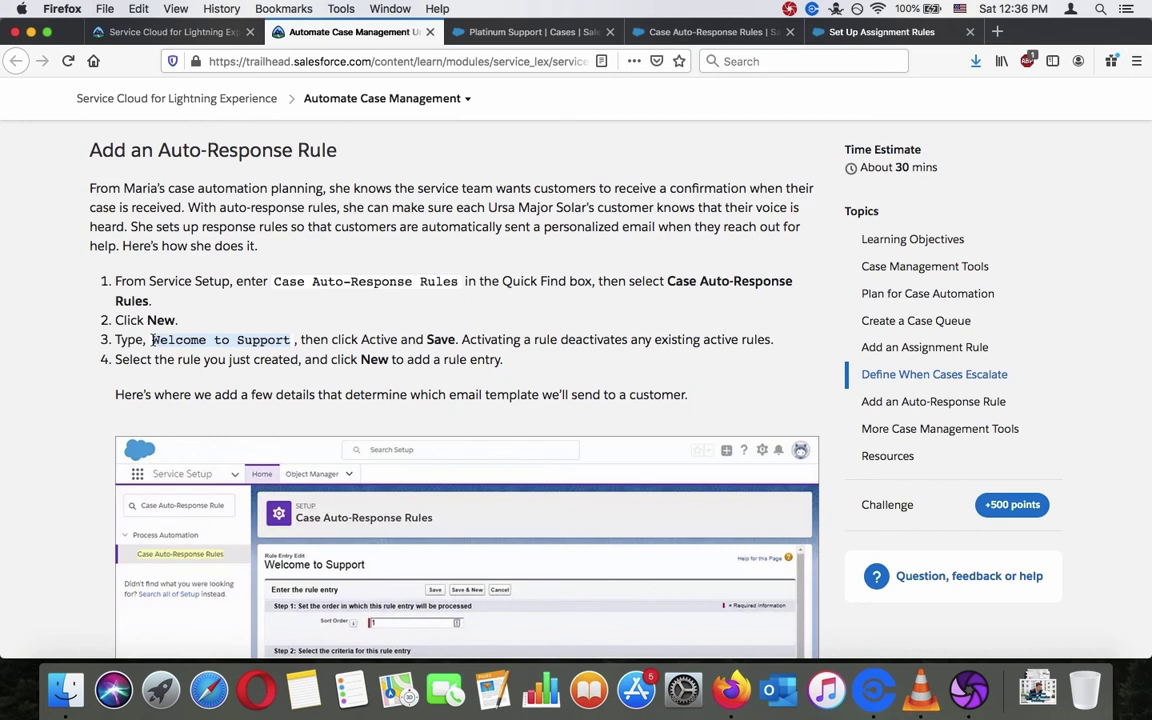
{"action": "left_click", "coordinate": [665, 32]}
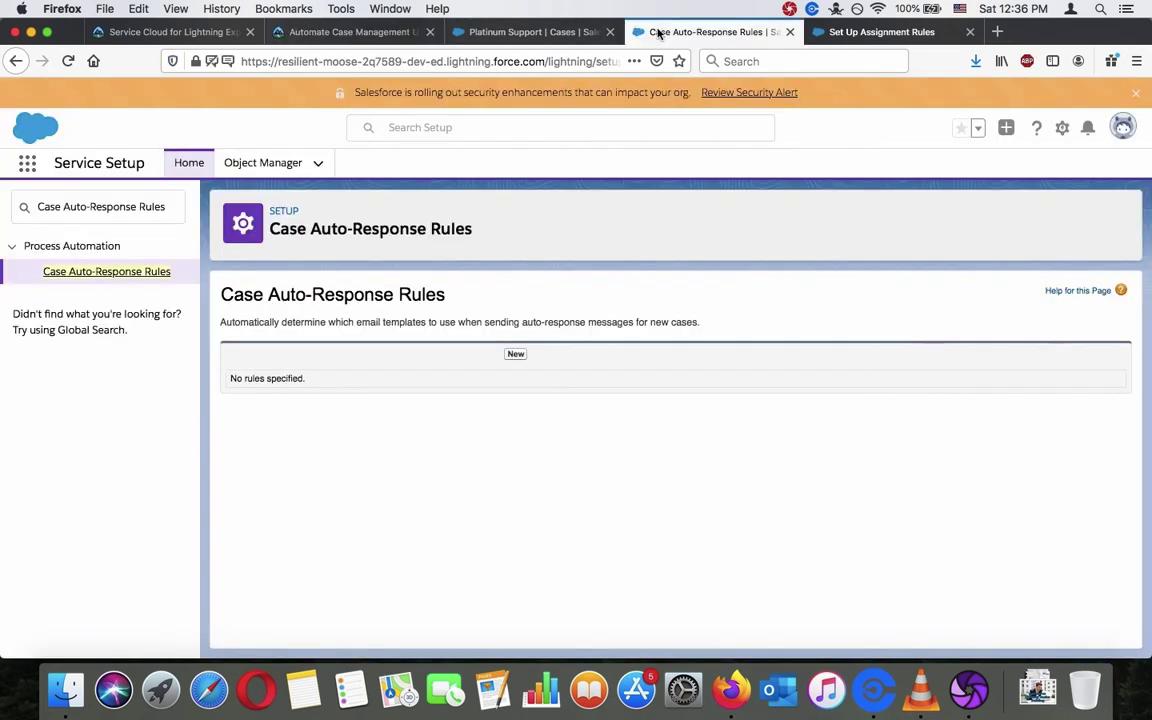
{"action": "left_click", "coordinate": [515, 354]}
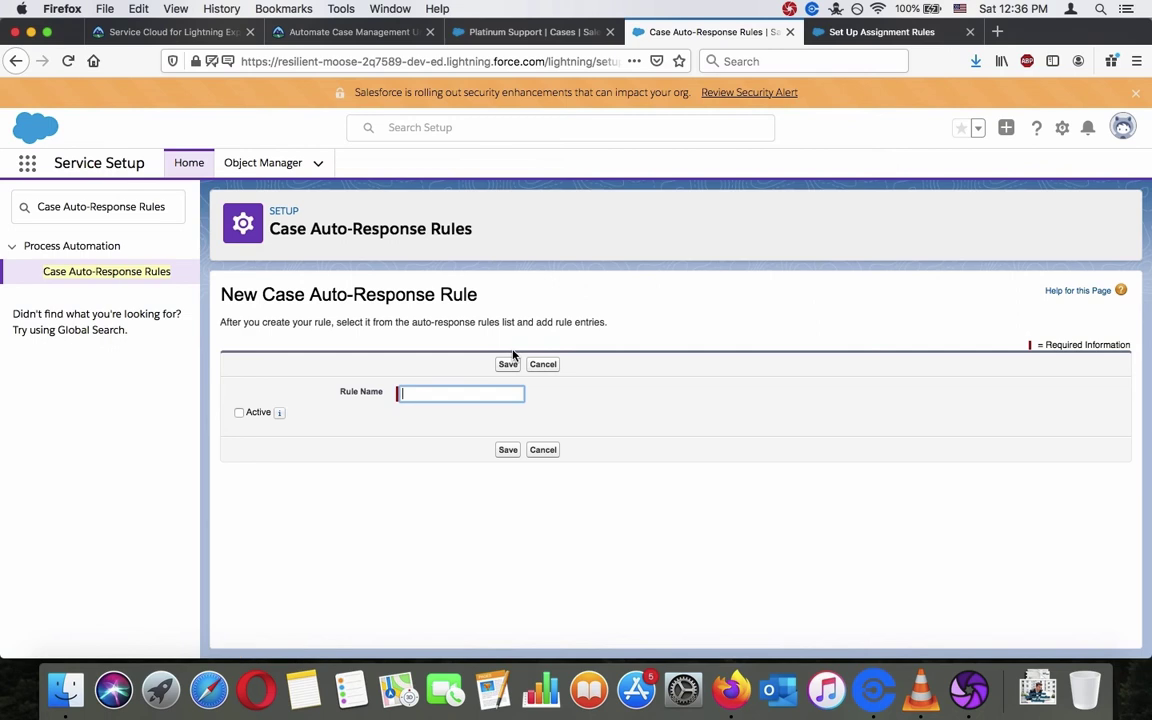
Name the new case auto-response rule Welcome to Support, make it active and save it.
{"action": "key", "text": "super+v"}
{"action": "left_click", "coordinate": [239, 413]}
{"action": "left_click", "coordinate": [507, 448]}
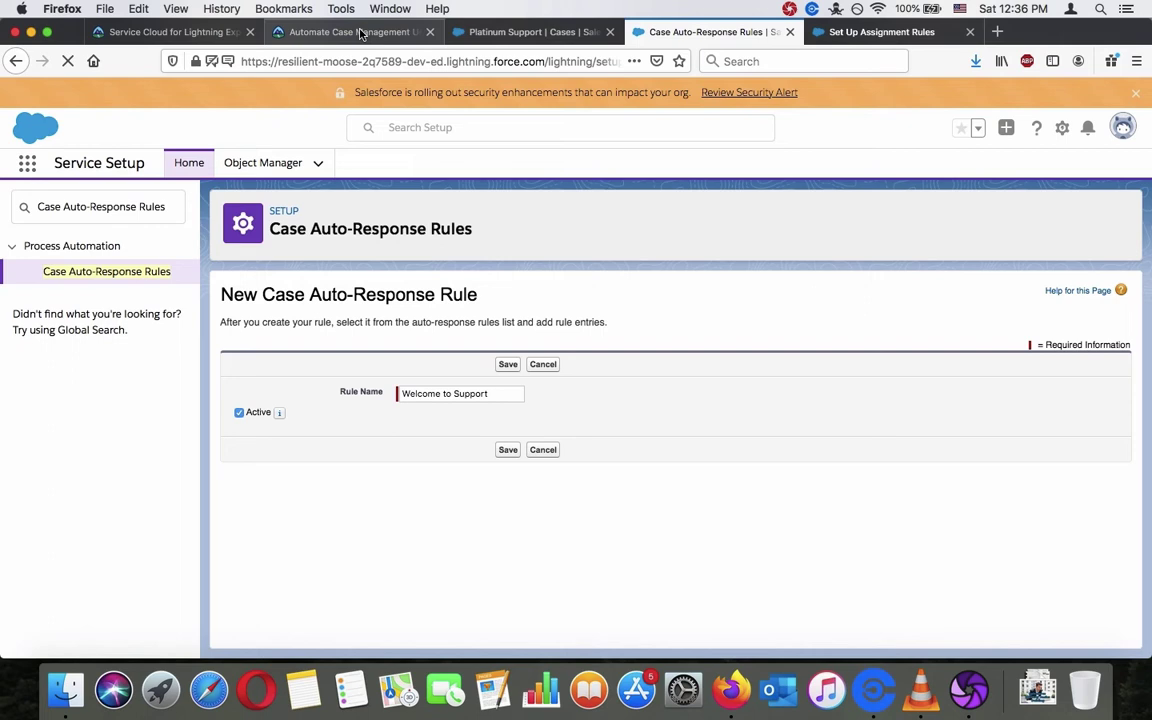
Consult the Trailhead instructions on rule entries, then start a new entry in the Welcome to Support rule.
{"action": "left_click", "coordinate": [327, 31]}
{"action": "scroll", "coordinate": [432, 347], "scroll_direction": "down", "scroll_amount": 2}
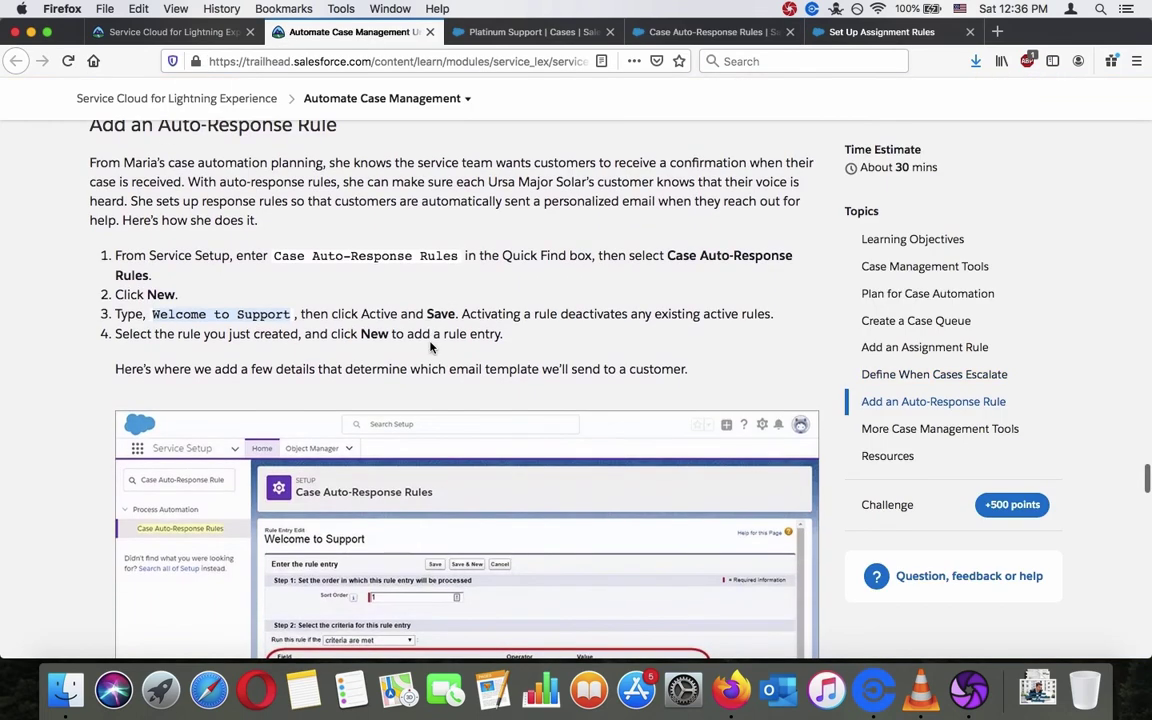
{"action": "triple_click", "coordinate": [430, 333]}
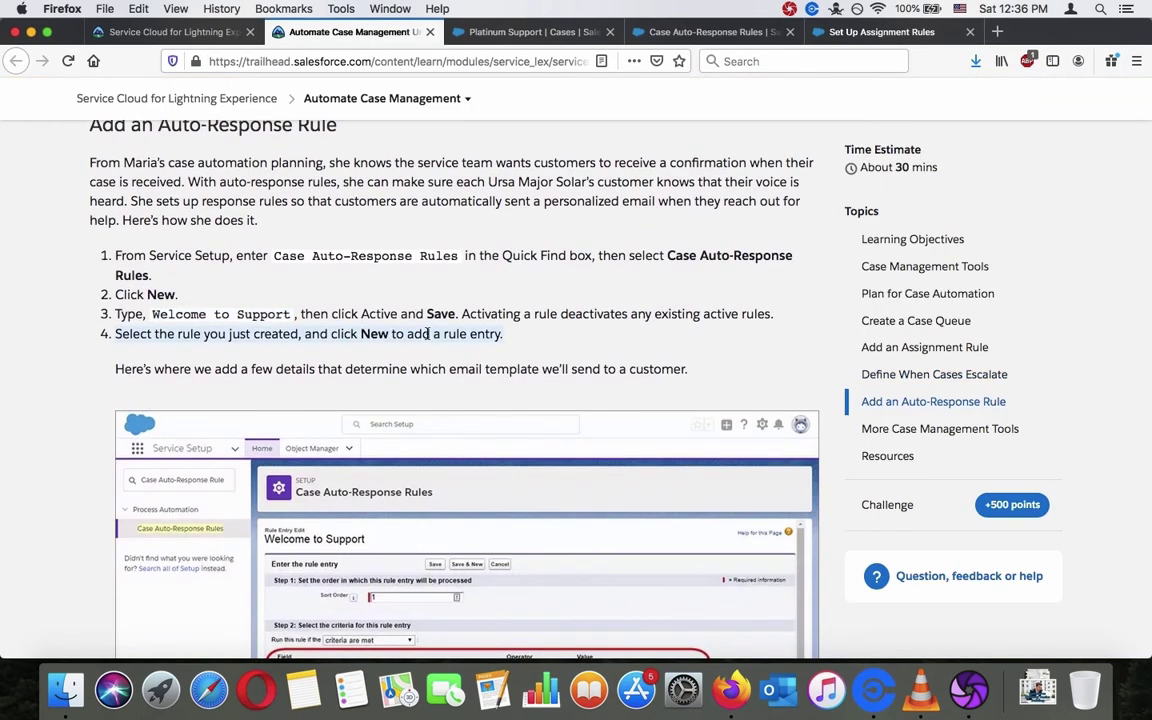
{"action": "scroll", "coordinate": [430, 335], "scroll_direction": "down", "scroll_amount": 3}
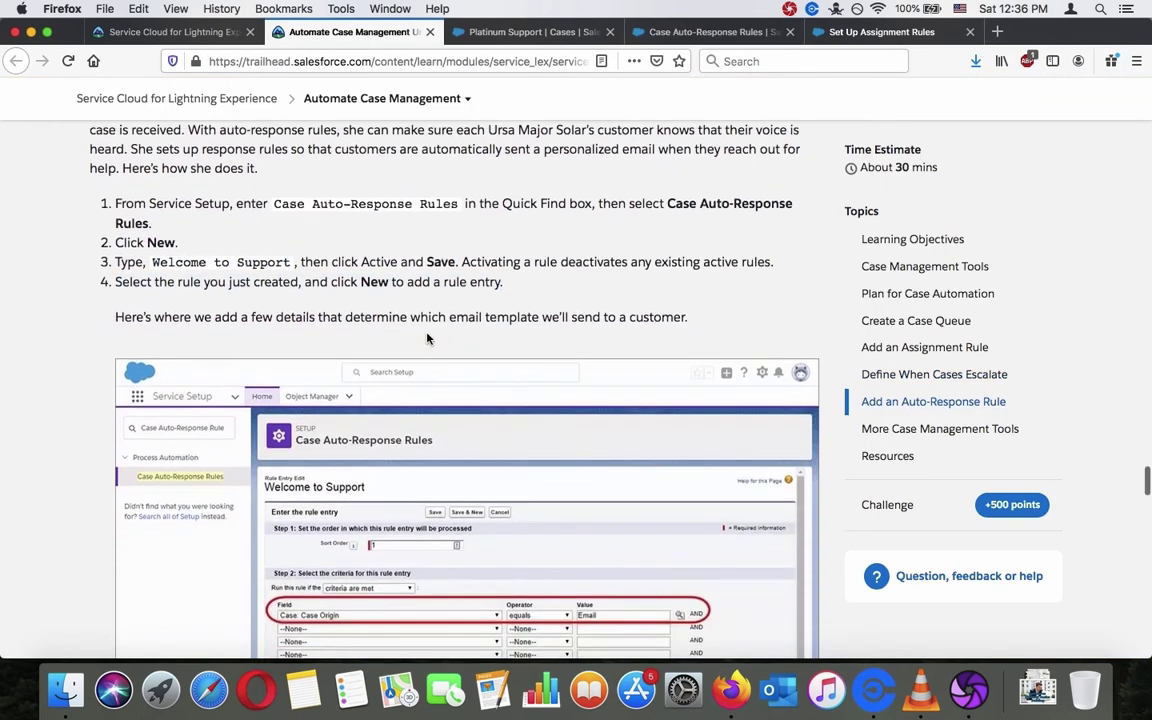
{"action": "scroll", "coordinate": [428, 338], "scroll_direction": "down", "scroll_amount": 1}
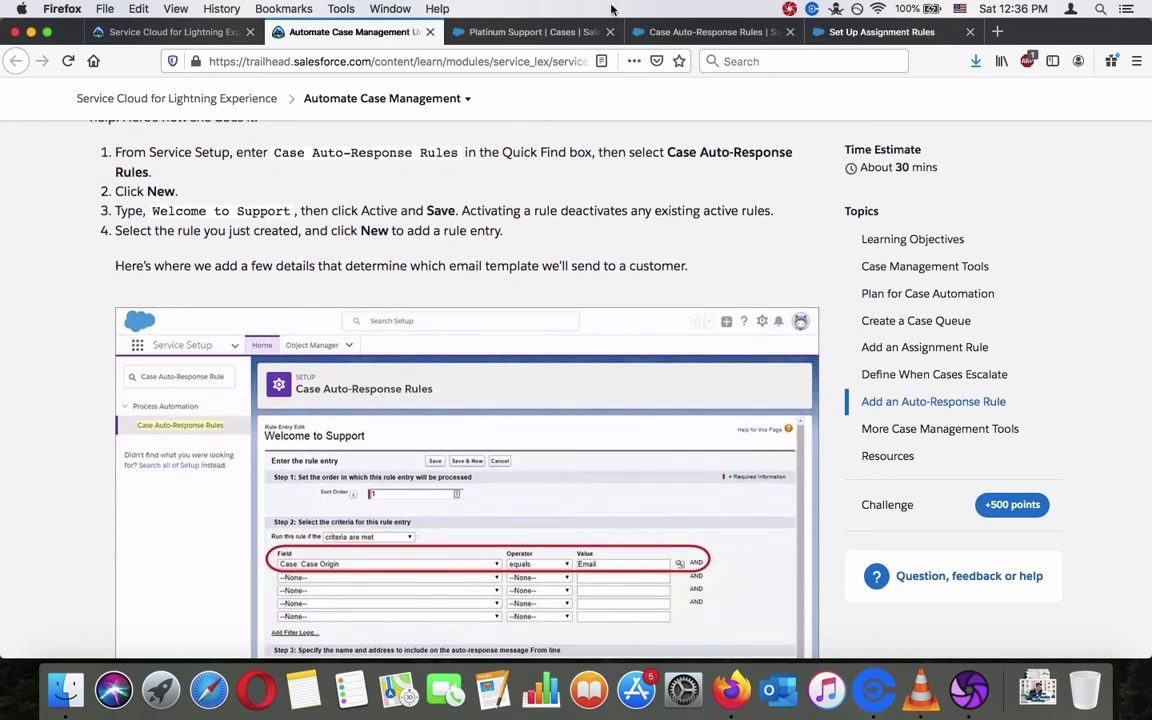
{"action": "left_click", "coordinate": [655, 35]}
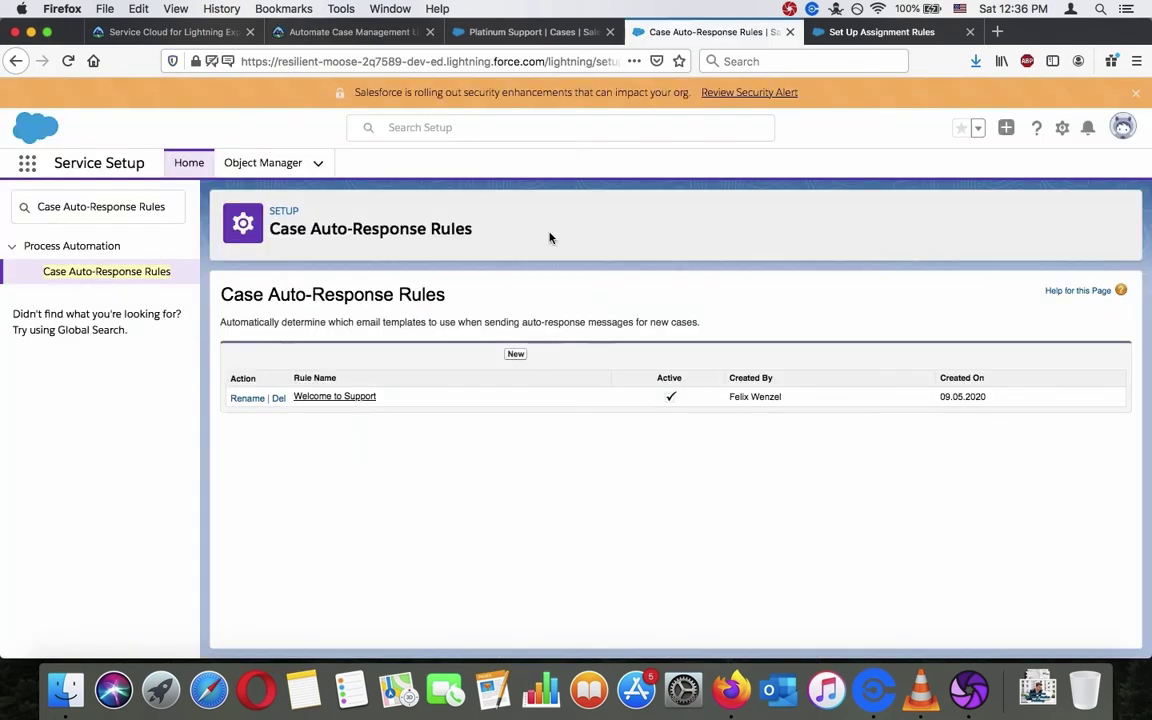
{"action": "left_click", "coordinate": [335, 398]}
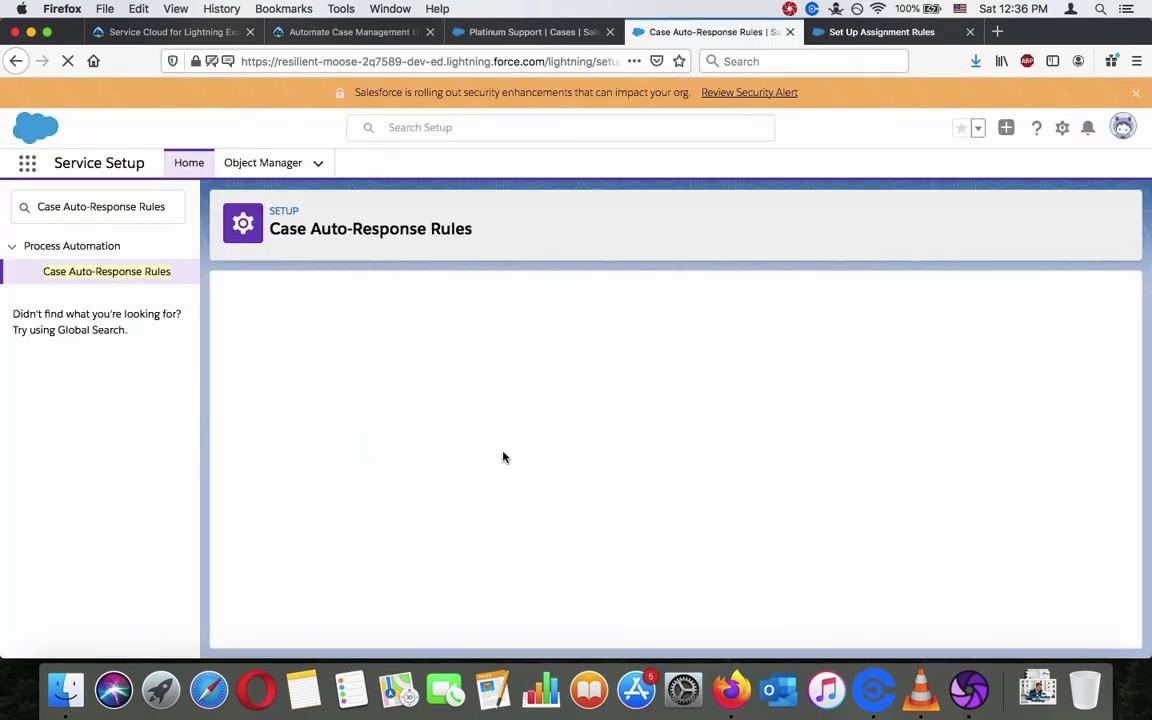
{"action": "left_click", "coordinate": [514, 477]}
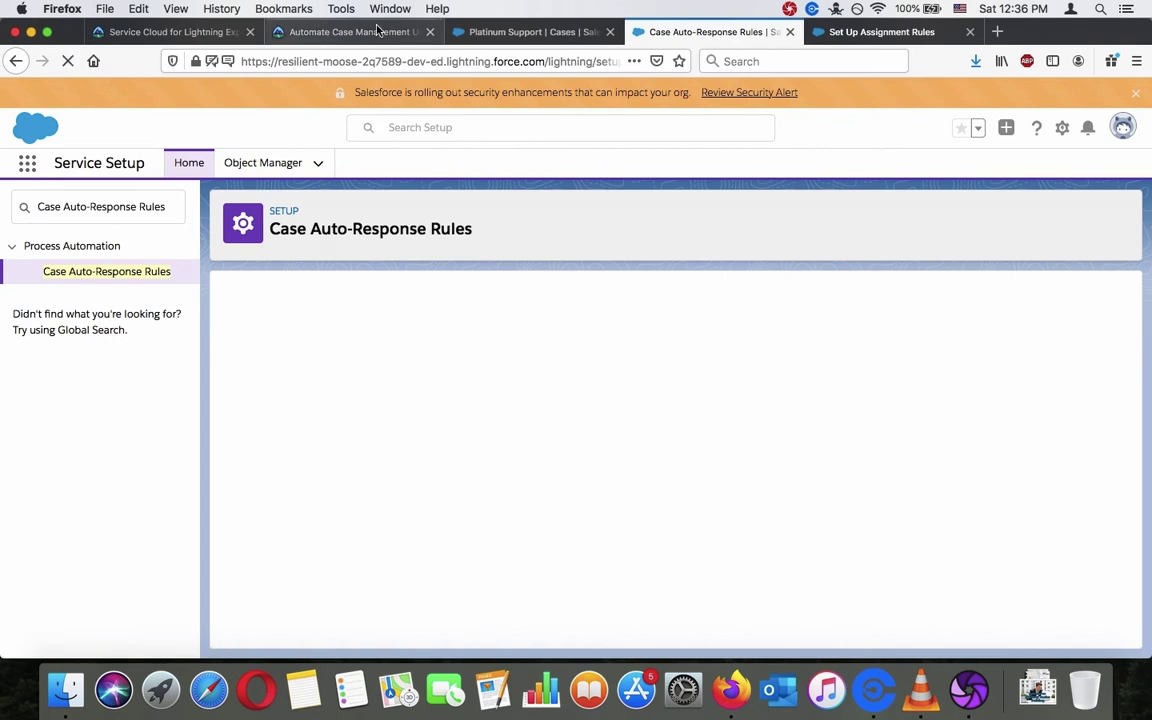
Check the Trailhead instructions for the rule entry's settings and set its sort order to 1.
{"action": "left_click", "coordinate": [380, 32]}
{"action": "scroll", "coordinate": [453, 336], "scroll_direction": "down", "scroll_amount": 1}
{"action": "scroll", "coordinate": [453, 336], "scroll_direction": "down", "scroll_amount": 3}
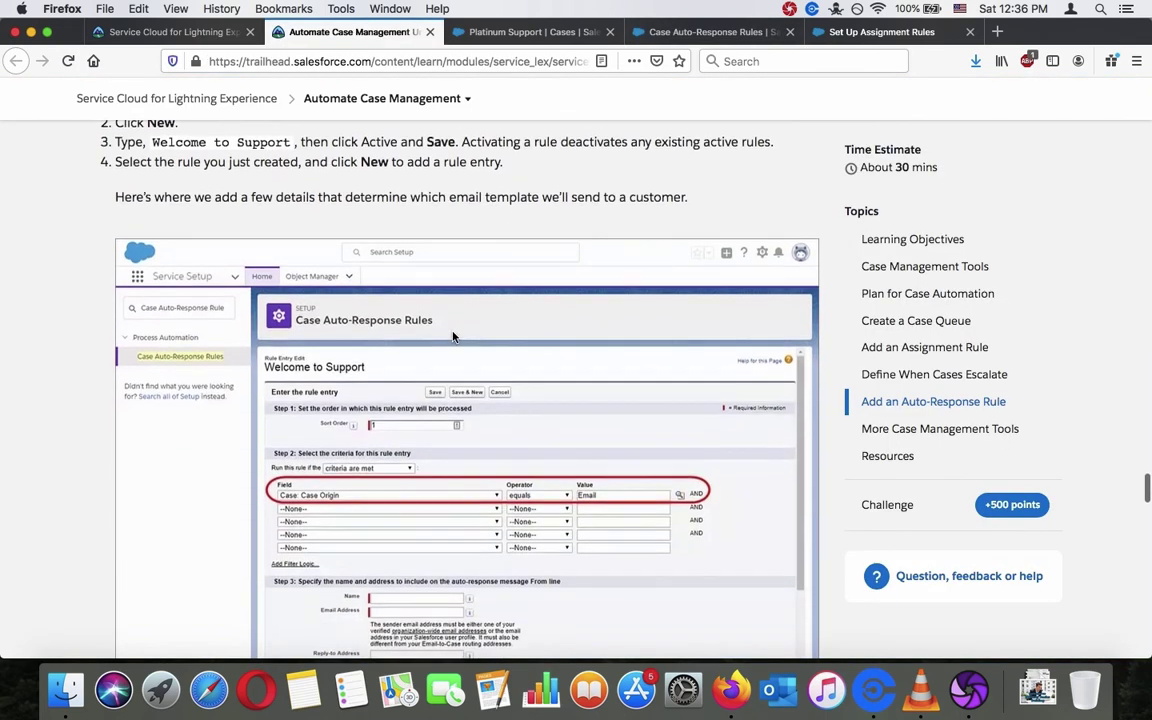
{"action": "left_click", "coordinate": [645, 32]}
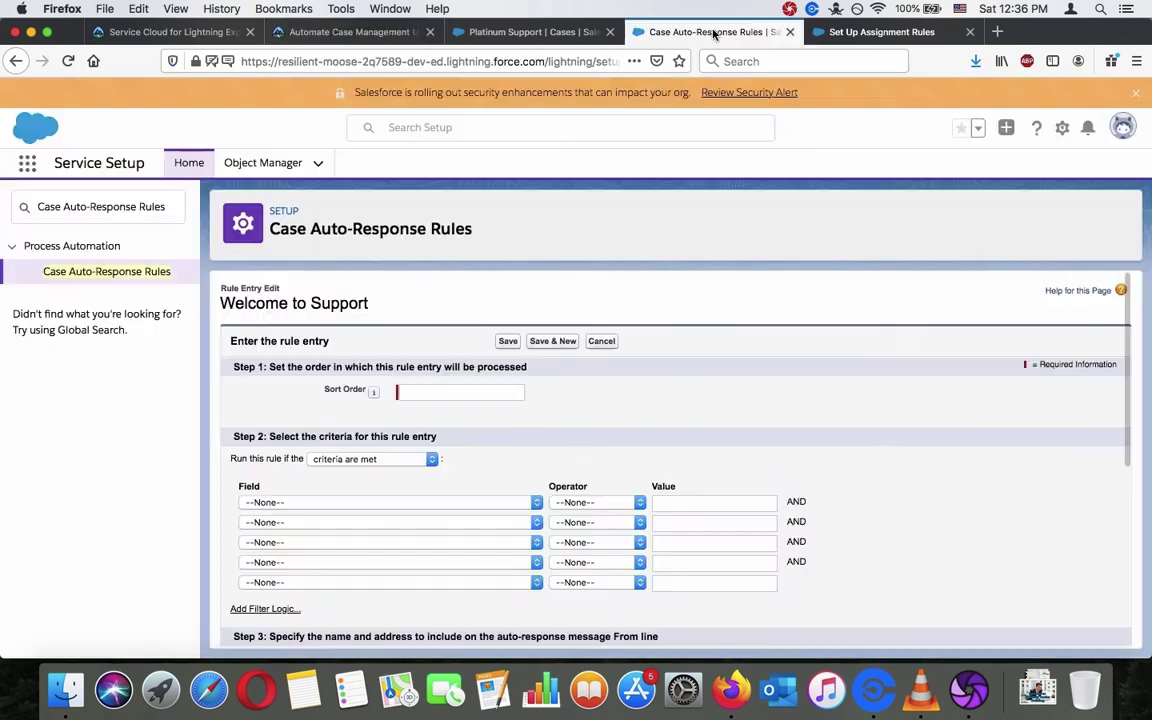
{"action": "left_click", "coordinate": [298, 34]}
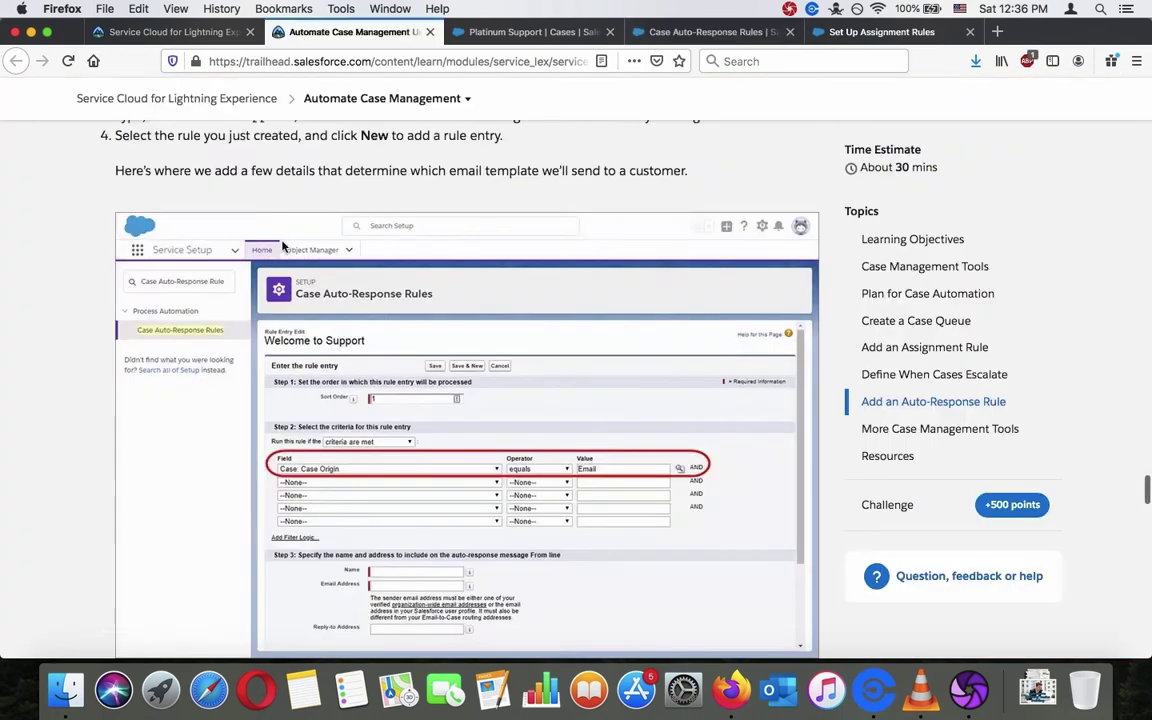
{"action": "scroll", "coordinate": [282, 245], "scroll_direction": "down", "scroll_amount": 5}
{"action": "scroll", "coordinate": [282, 245], "scroll_direction": "down", "scroll_amount": 1}
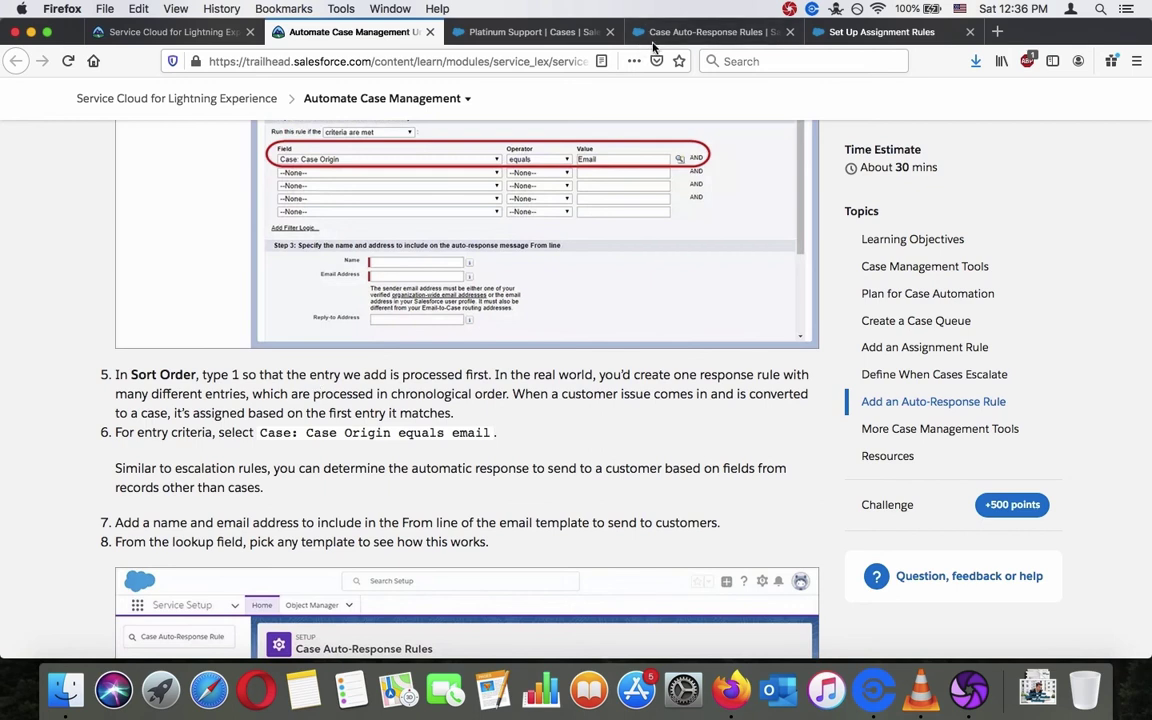
{"action": "left_click", "coordinate": [710, 32]}
{"action": "type", "text": "1"}
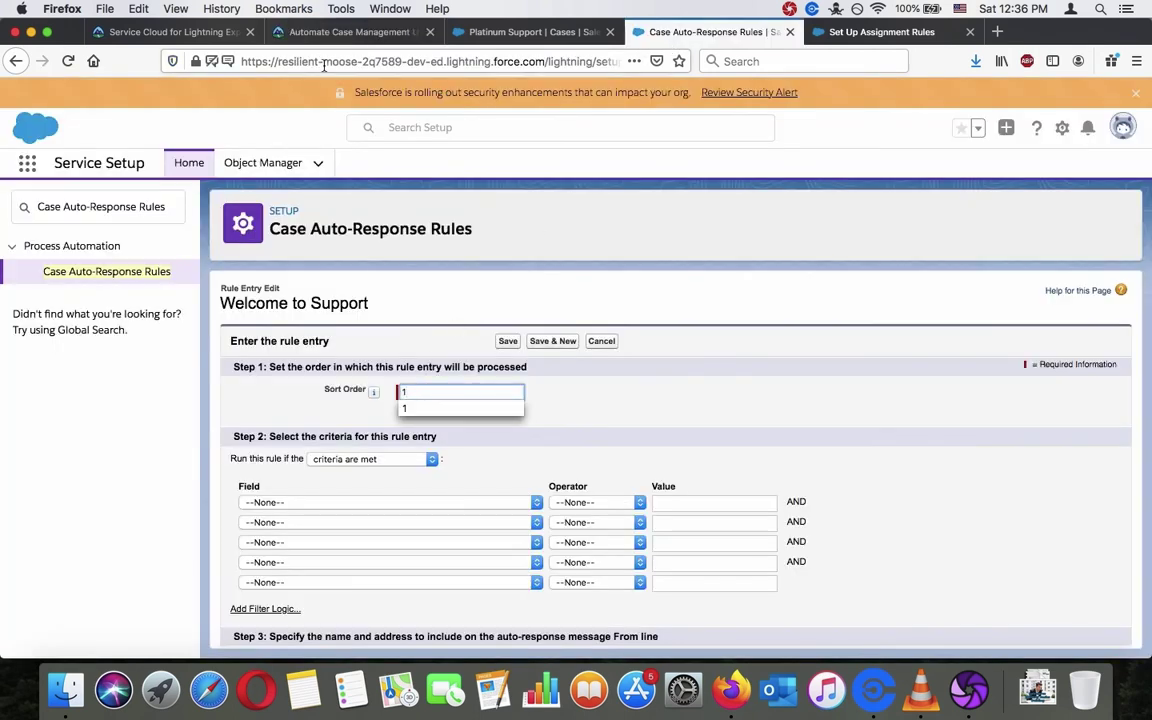
Consult the entry criteria in the Trailhead instructions and set the first criterion's field to Case: Case Origin.
{"action": "left_click", "coordinate": [291, 36]}
{"action": "triple_click", "coordinate": [310, 392]}
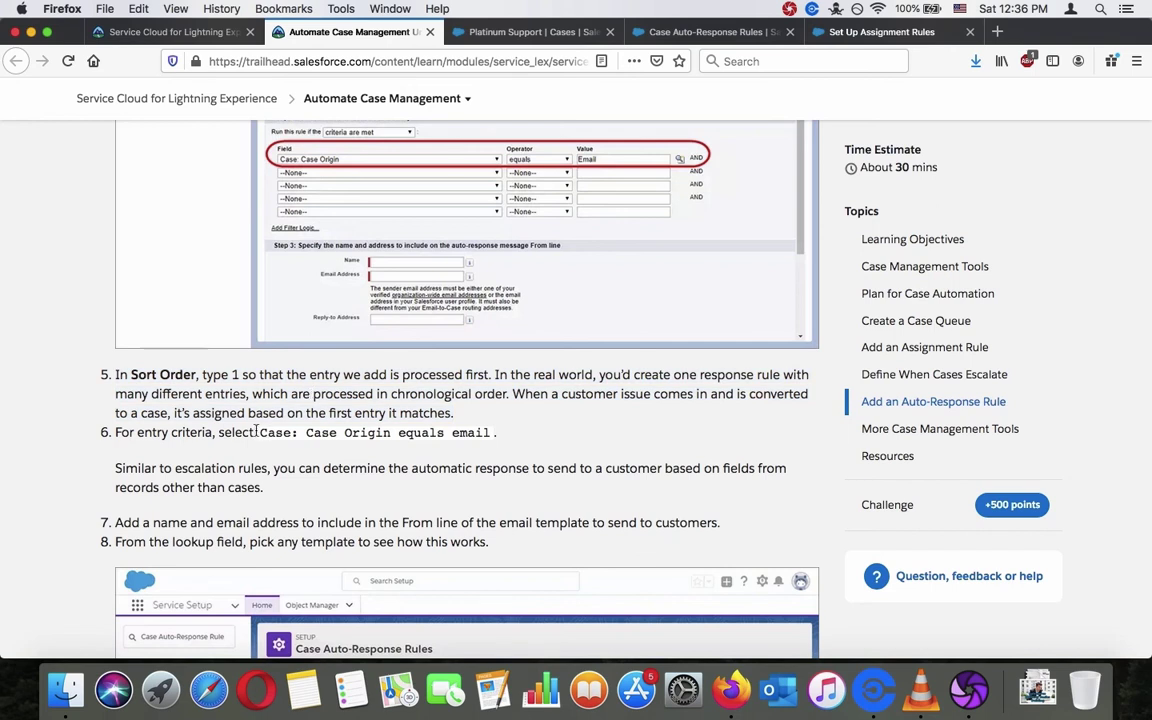
{"action": "left_click_drag", "start_coordinate": [258, 436], "coordinate": [502, 441]}
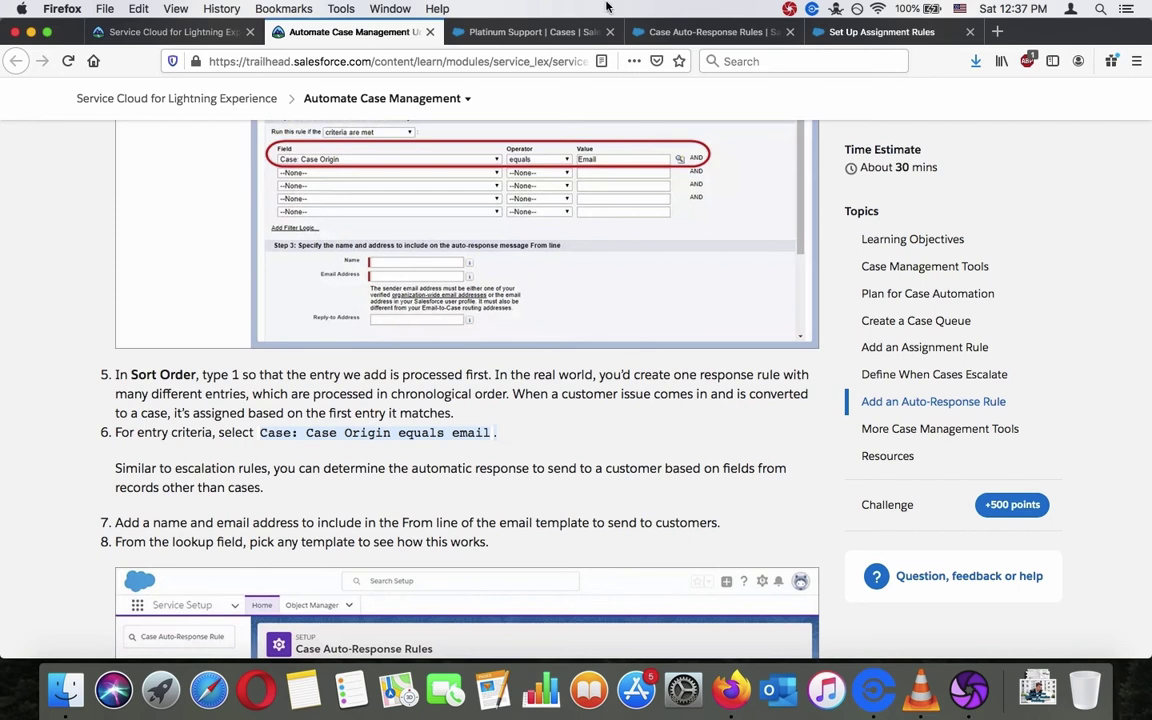
{"action": "left_click", "coordinate": [563, 449]}
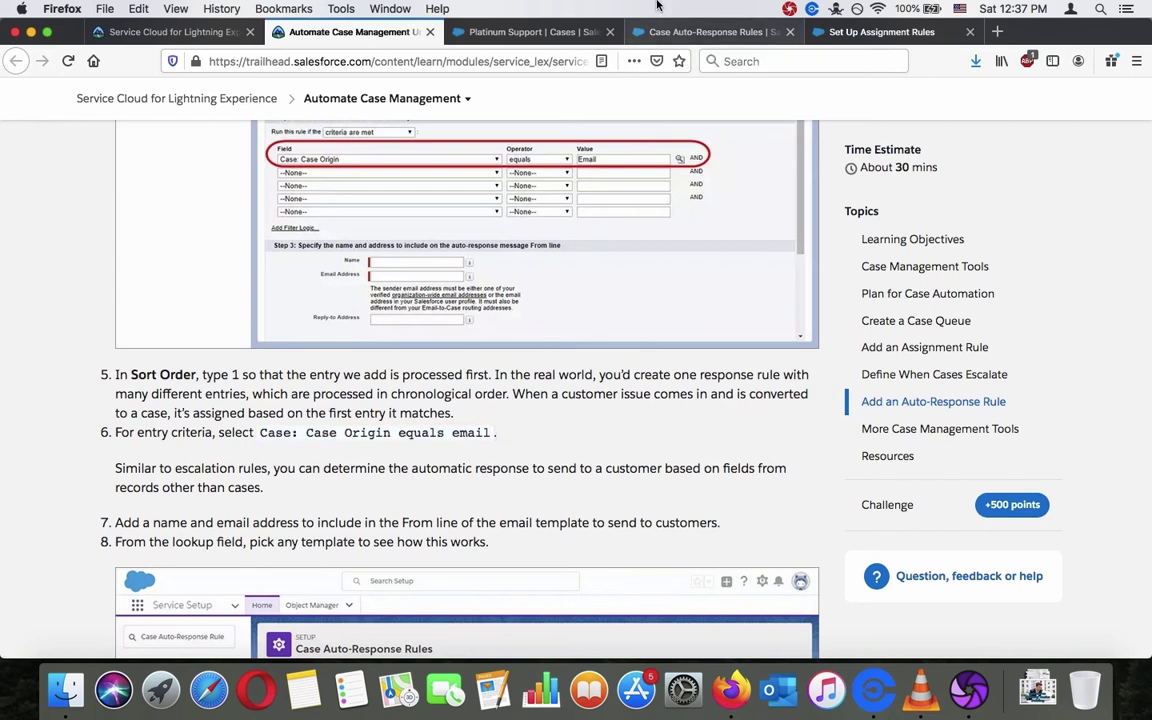
{"action": "left_click", "coordinate": [699, 30]}
{"action": "left_click", "coordinate": [403, 502]}
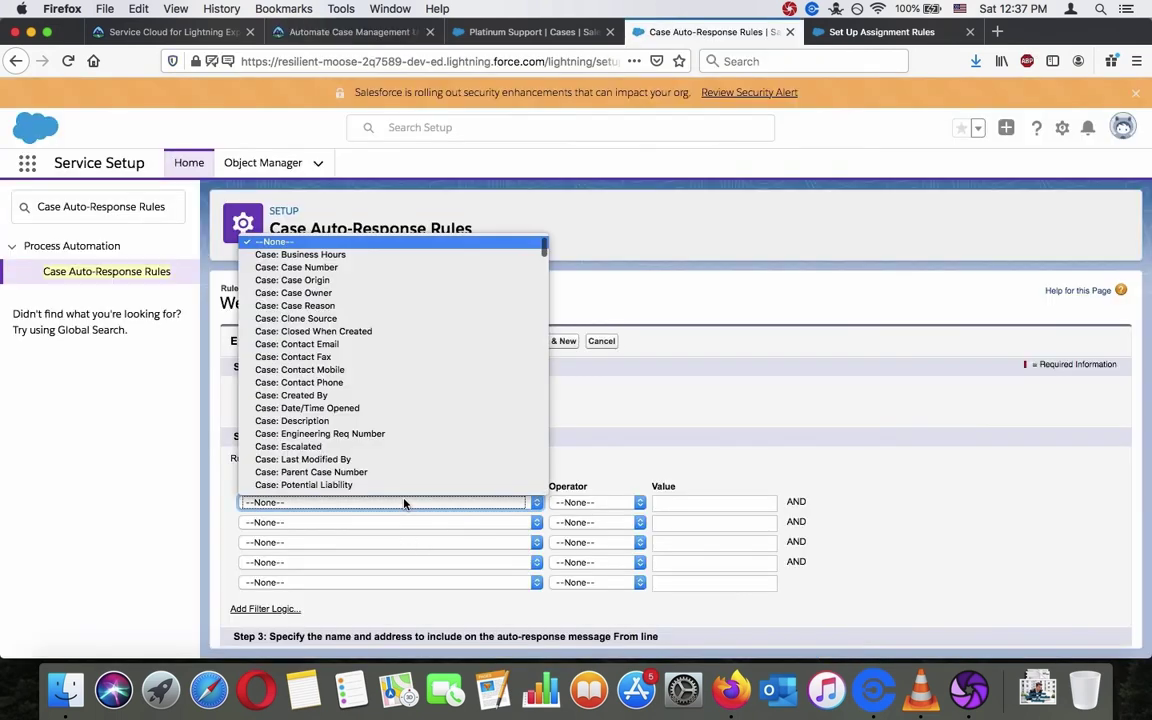
{"action": "left_click", "coordinate": [431, 283]}
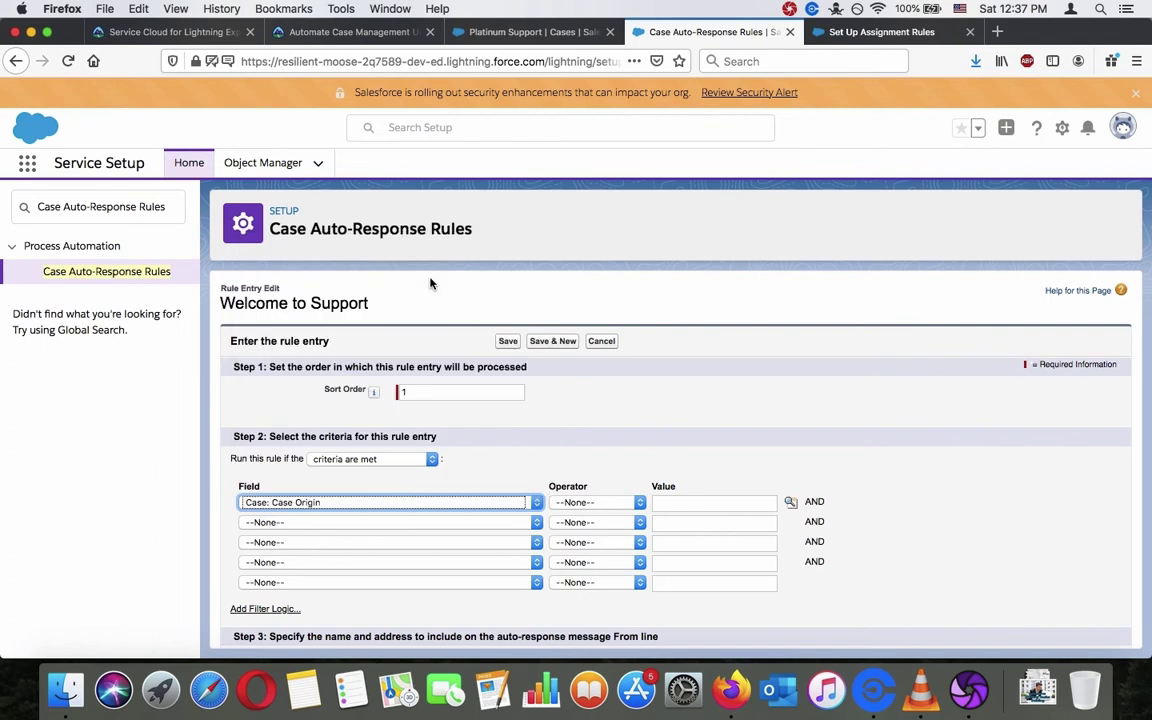
Complete the Case Origin criterion with the operator equals and the picklist value Email.
{"action": "left_click", "coordinate": [592, 503]}
{"action": "left_click", "coordinate": [604, 518]}
{"action": "left_click", "coordinate": [689, 504]}
{"action": "left_click", "coordinate": [790, 503]}
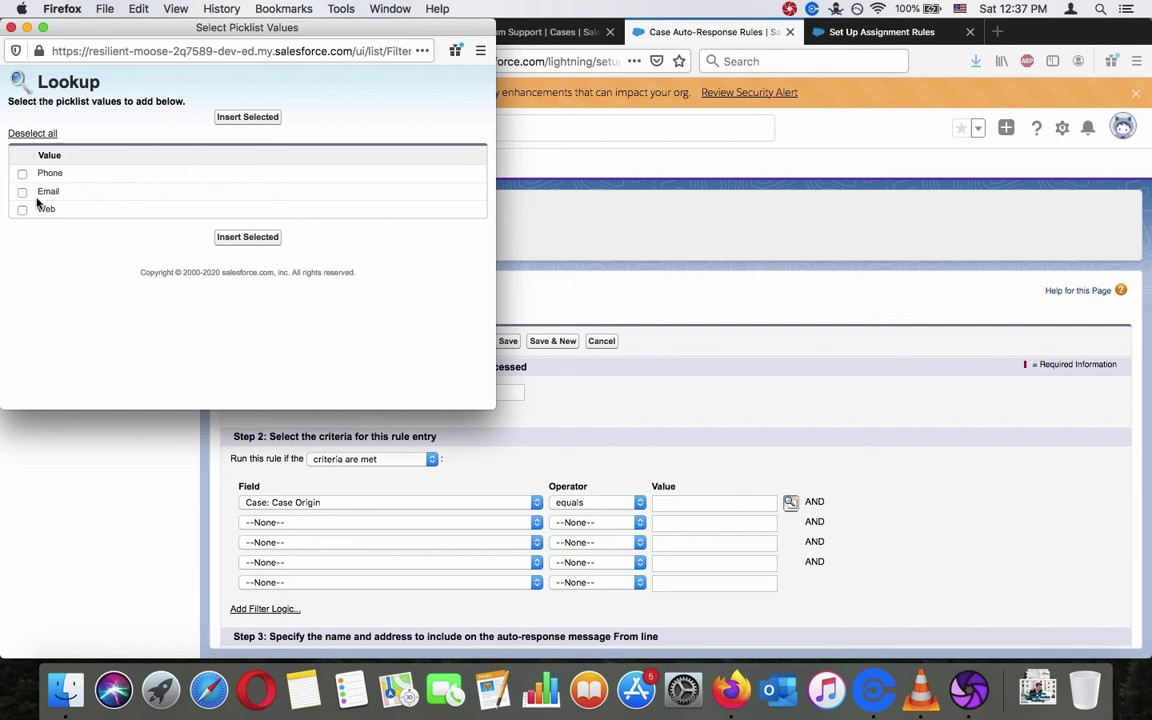
{"action": "left_click", "coordinate": [22, 191]}
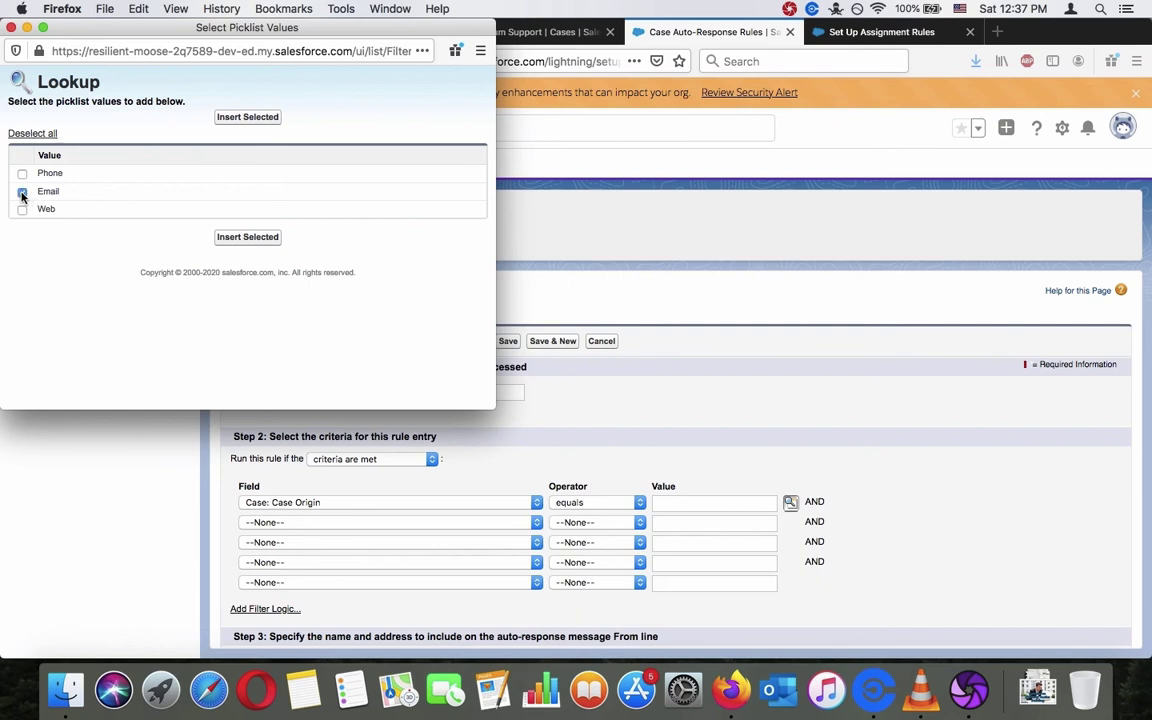
{"action": "left_click", "coordinate": [240, 238]}
Examine the Trailhead instructions and example for the From name, email address and email template, comparing them with the rule entry form.
{"action": "left_click", "coordinate": [335, 32]}
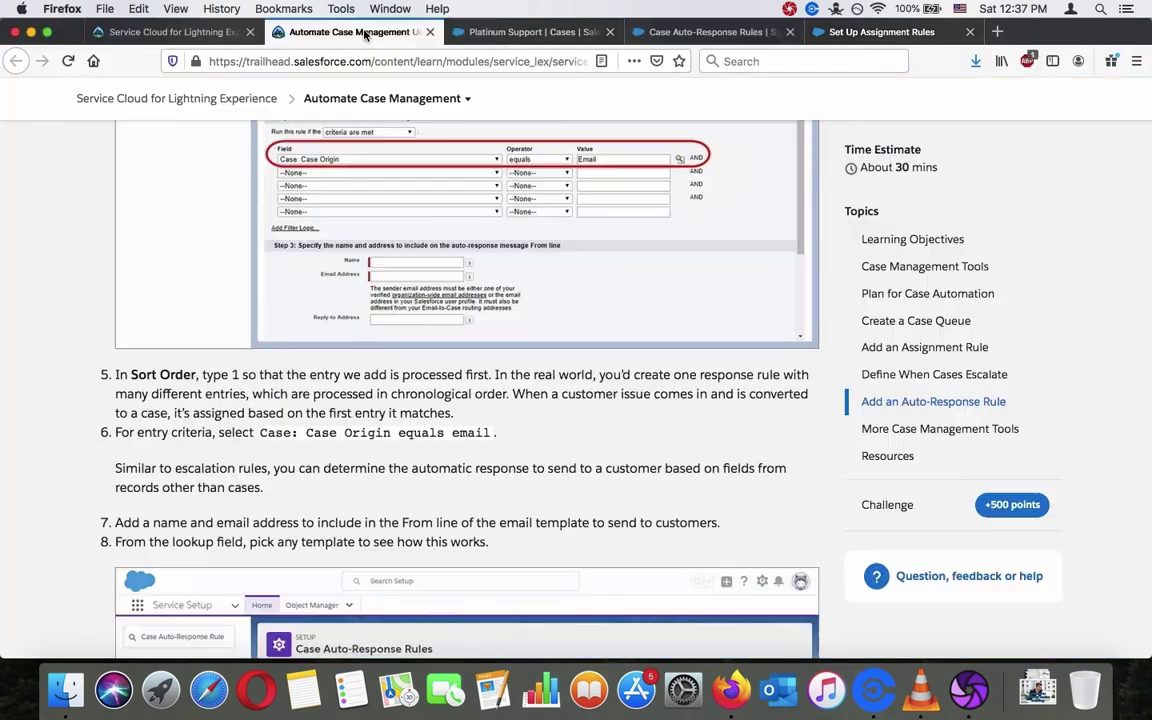
{"action": "scroll", "coordinate": [373, 295], "scroll_direction": "down", "scroll_amount": 2}
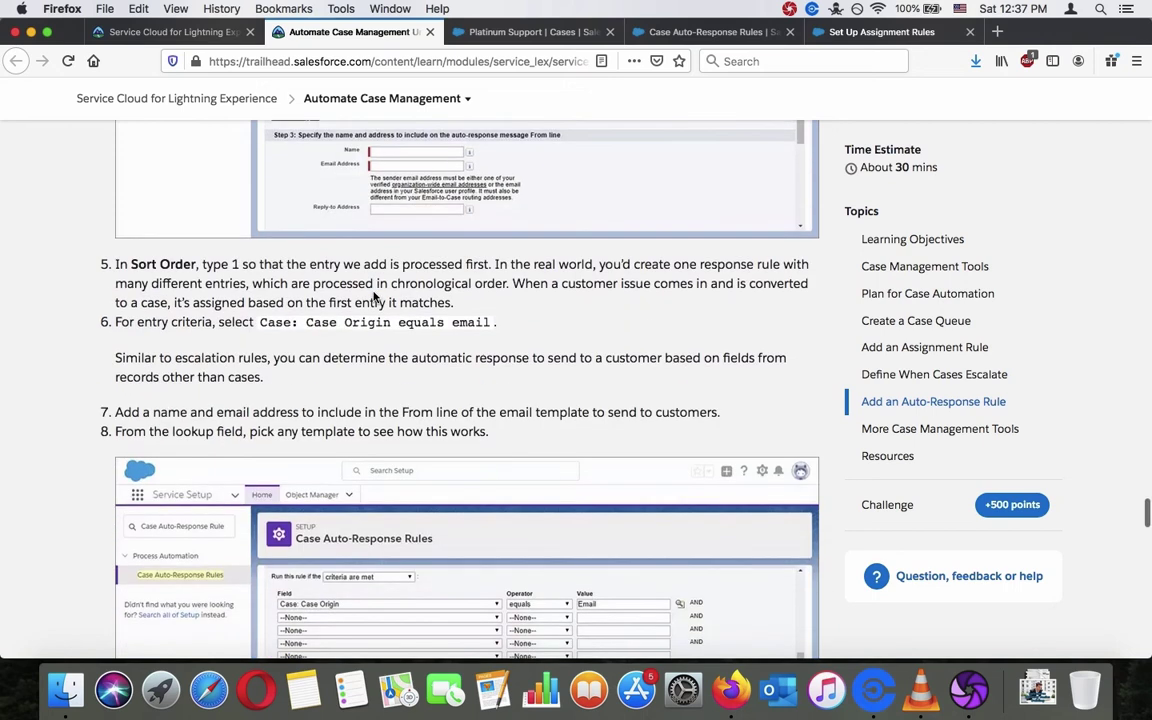
{"action": "triple_click", "coordinate": [370, 357]}
{"action": "left_click", "coordinate": [705, 32]}
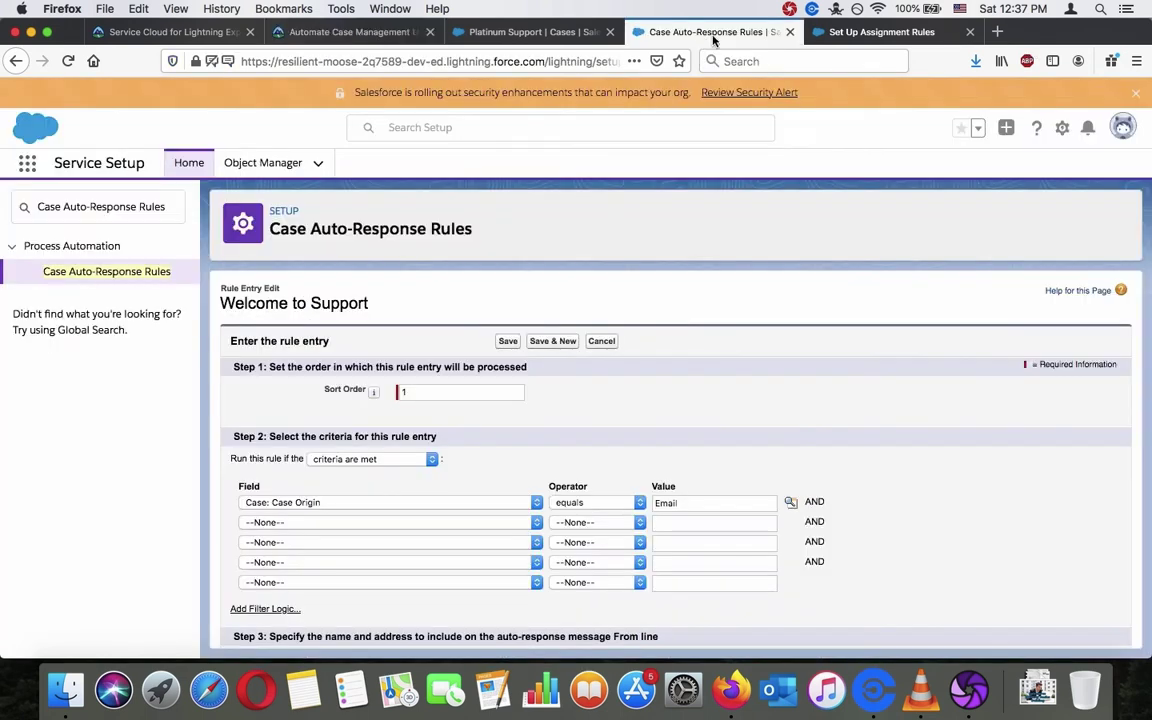
{"action": "scroll", "coordinate": [815, 328], "scroll_direction": "down", "scroll_amount": 5}
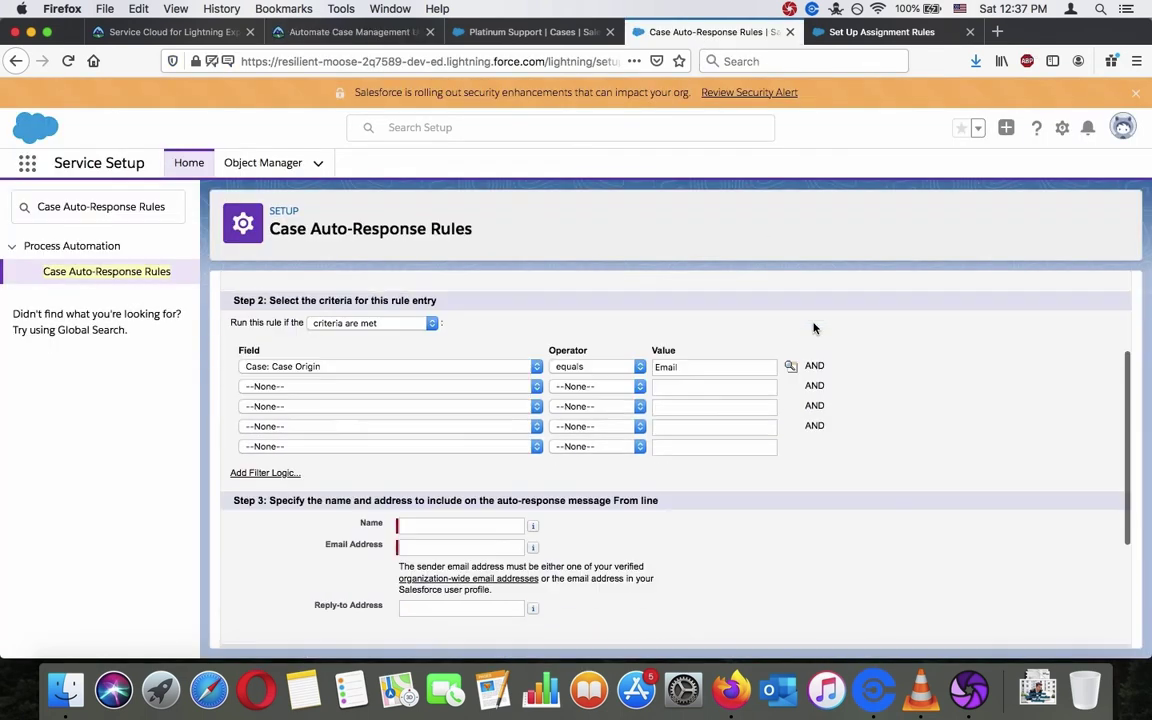
{"action": "left_click", "coordinate": [376, 38]}
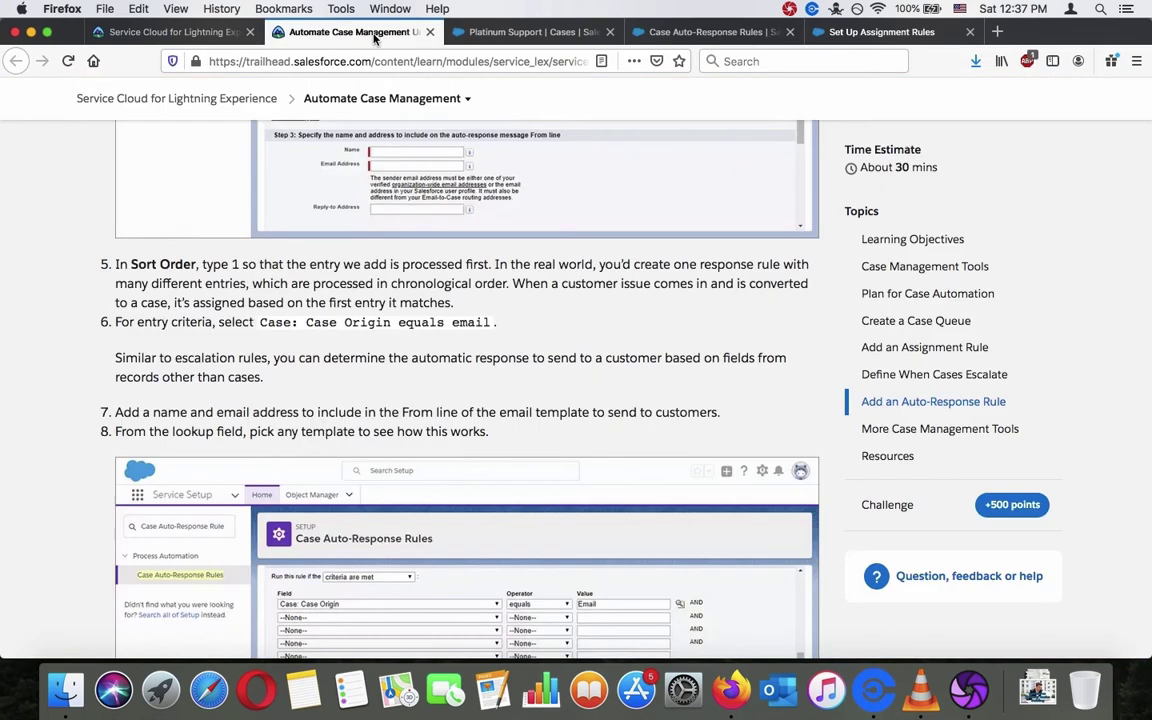
{"action": "scroll", "coordinate": [359, 370], "scroll_direction": "down", "scroll_amount": 2}
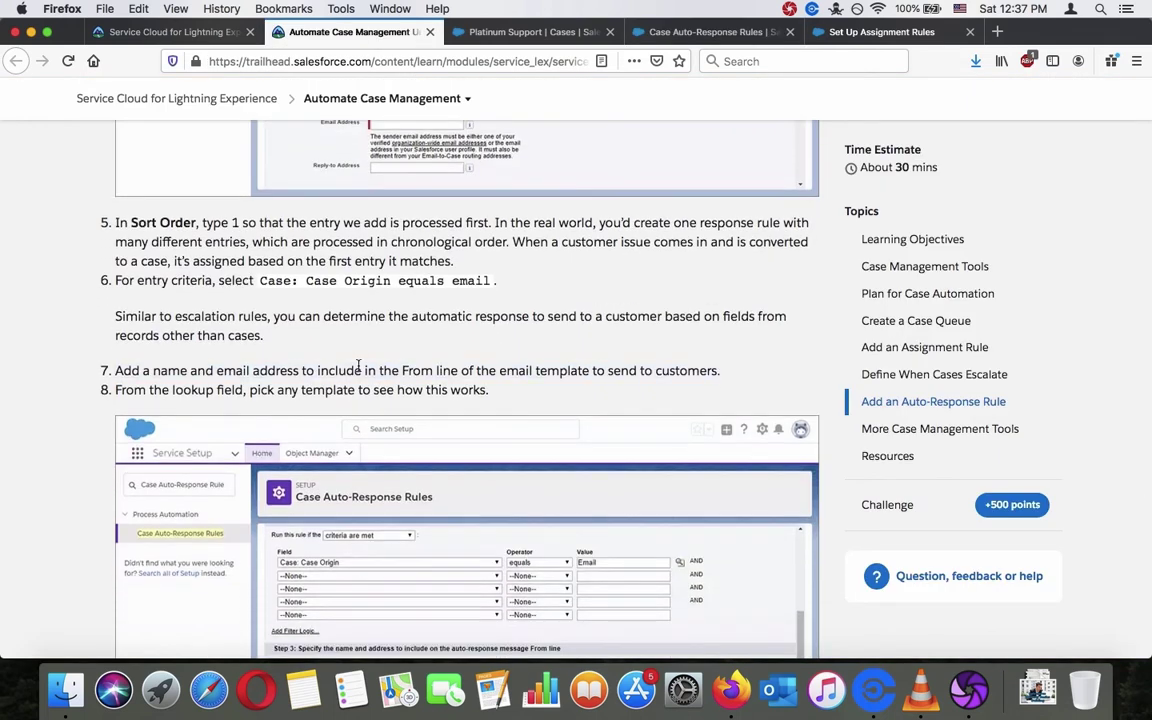
{"action": "scroll", "coordinate": [359, 370], "scroll_direction": "down", "scroll_amount": 3}
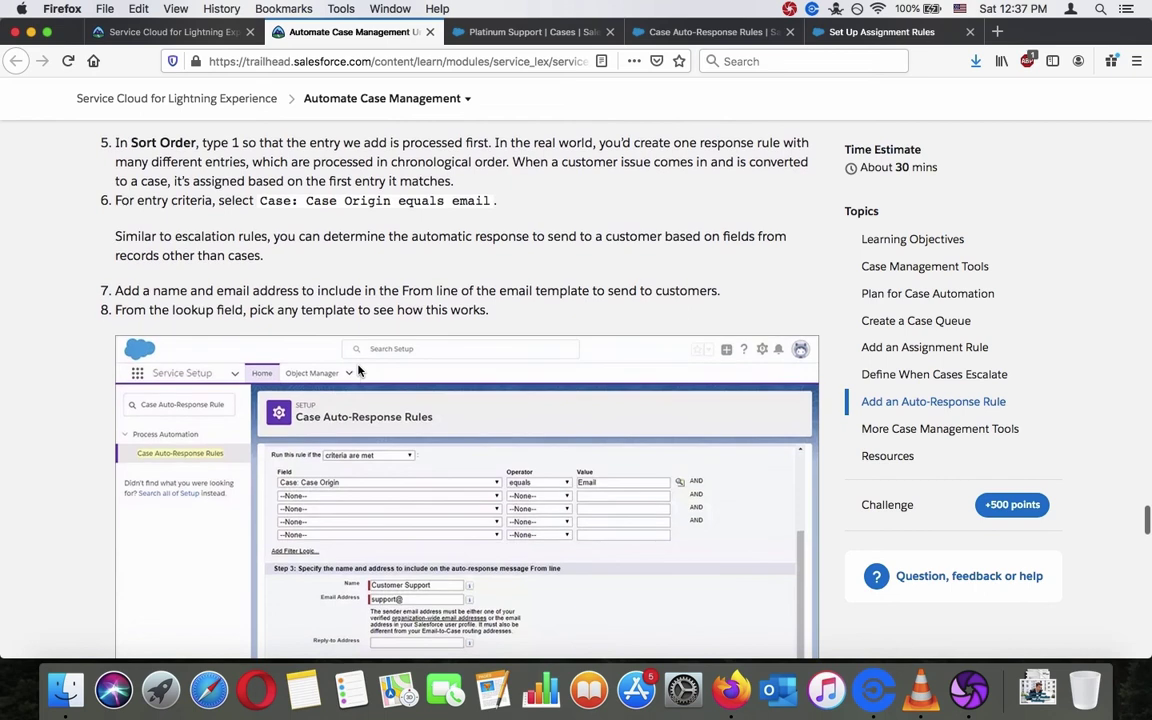
{"action": "scroll", "coordinate": [359, 370], "scroll_direction": "down", "scroll_amount": 2}
{"action": "scroll", "coordinate": [359, 370], "scroll_direction": "down", "scroll_amount": 2}
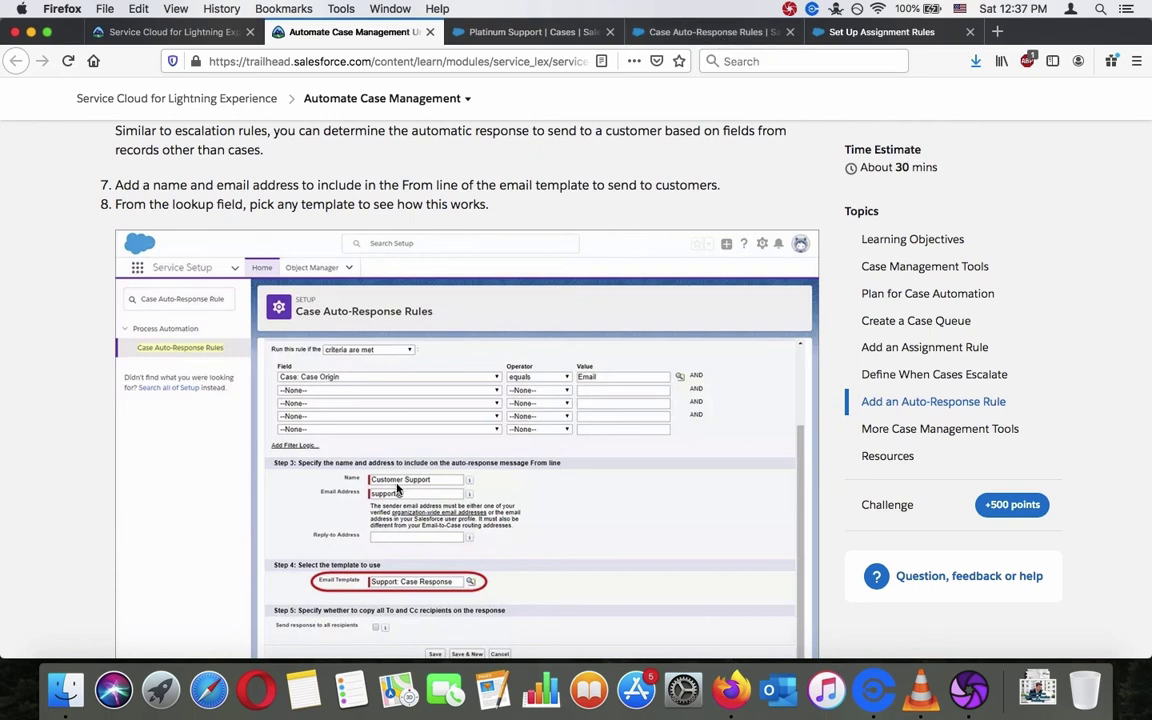
Set the auto-response From name to Customer Support and fill in the sender email address as in the Trailhead example.
{"action": "left_click", "coordinate": [738, 35]}
{"action": "left_click", "coordinate": [460, 384]}
{"action": "type", "text": "Customer Suppor"}
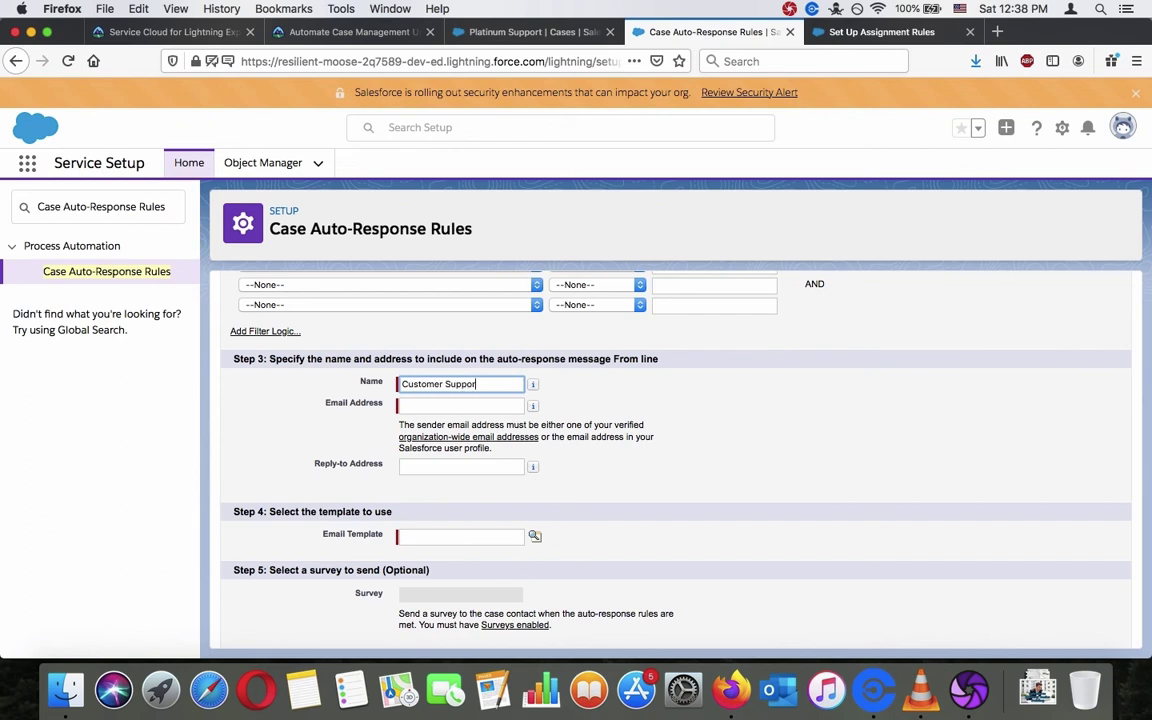
{"action": "key", "text": "Tab"}
{"action": "key", "text": "Tab"}
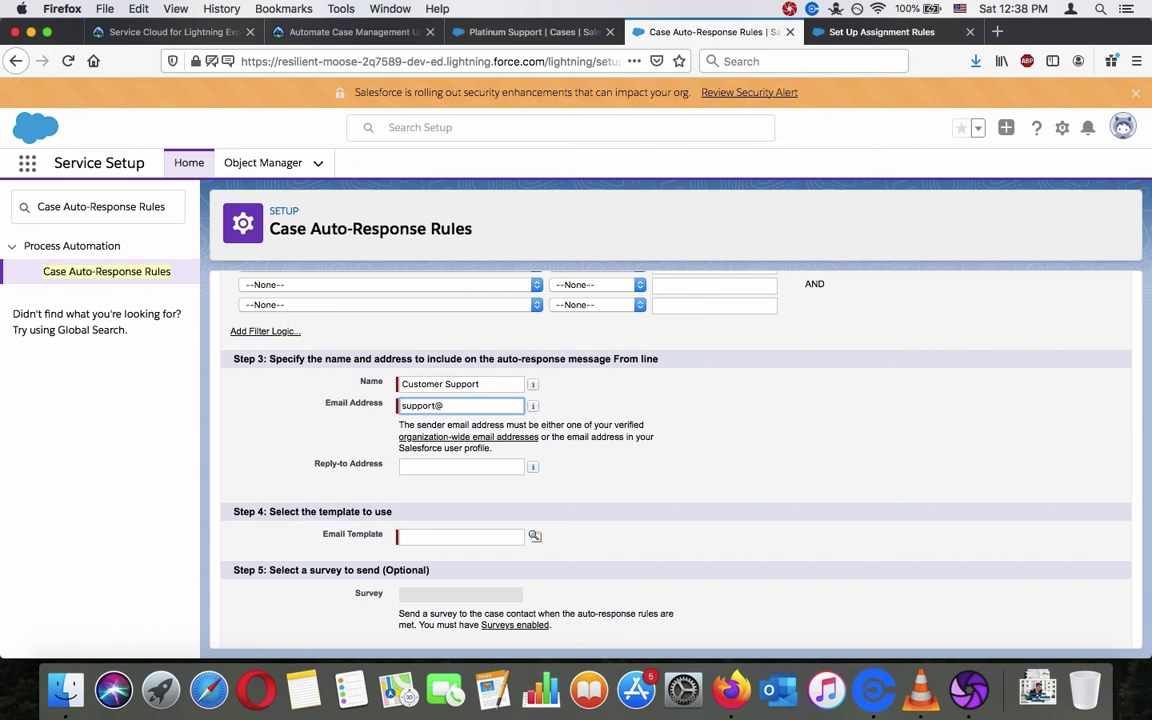
{"action": "left_click", "coordinate": [672, 385]}
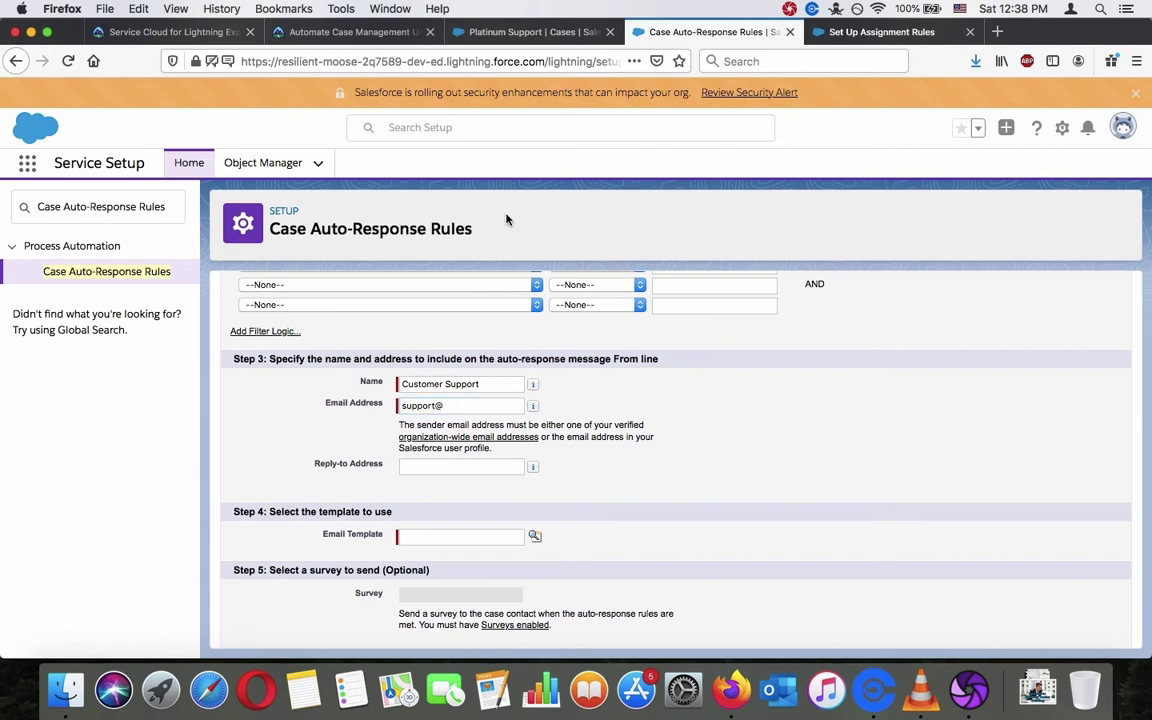
Check the email template used in the Trailhead example and open the Email Template lookup for the rule entry.
{"action": "left_click", "coordinate": [396, 33]}
{"action": "scroll", "coordinate": [419, 258], "scroll_direction": "down", "scroll_amount": 2}
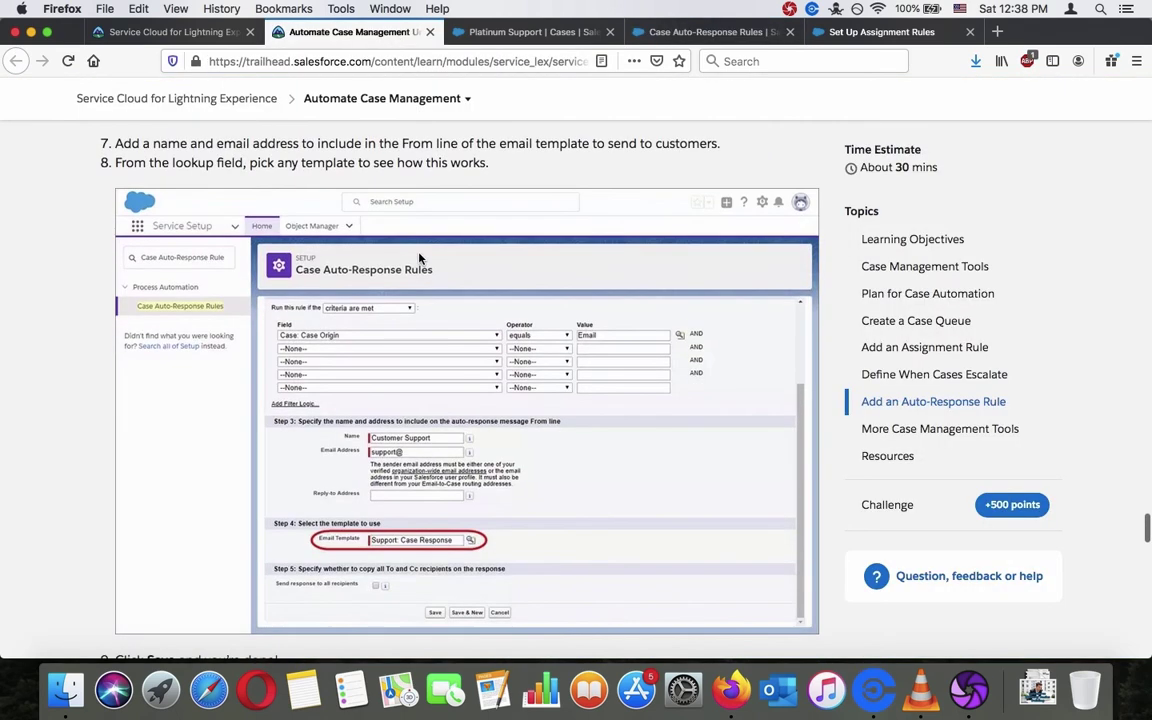
{"action": "left_click", "coordinate": [716, 31]}
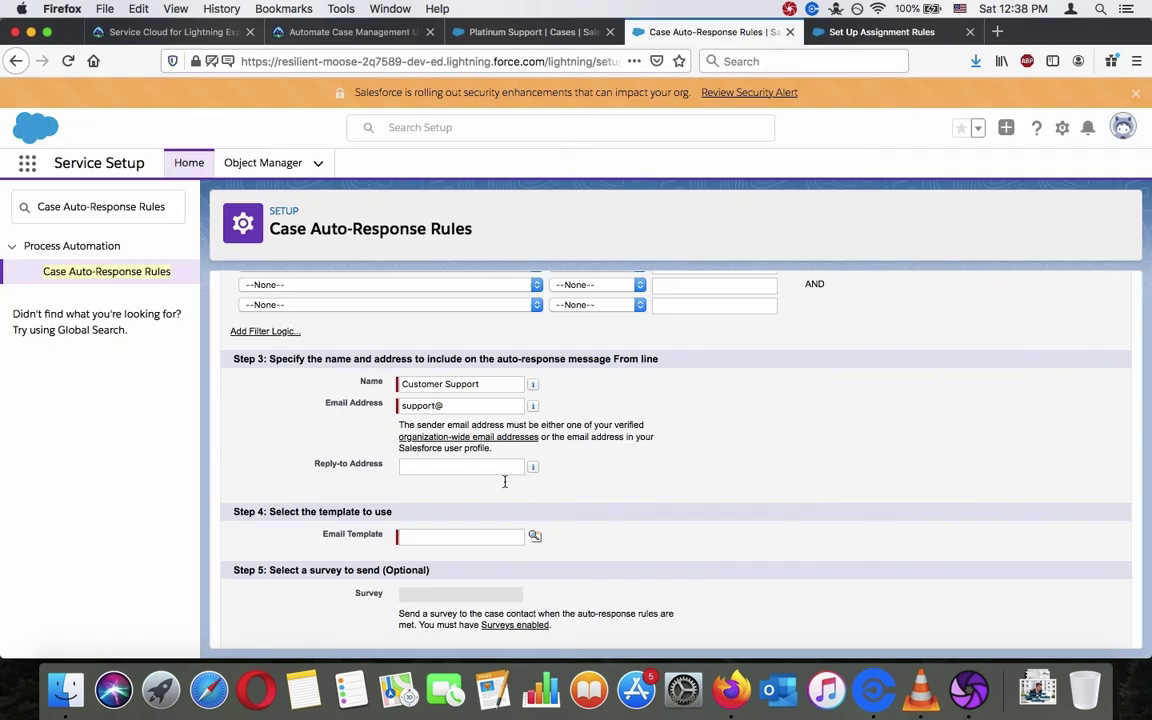
{"action": "left_click", "coordinate": [535, 539]}
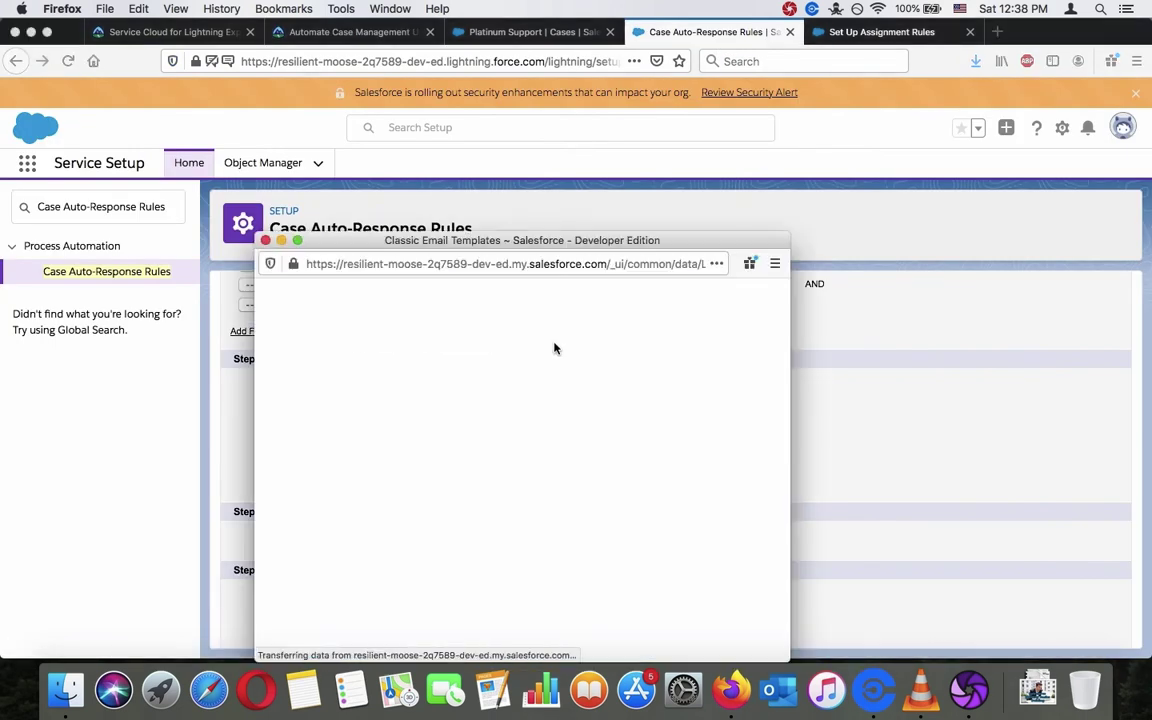
{"action": "scroll", "coordinate": [479, 482], "scroll_direction": "down", "scroll_amount": 3}
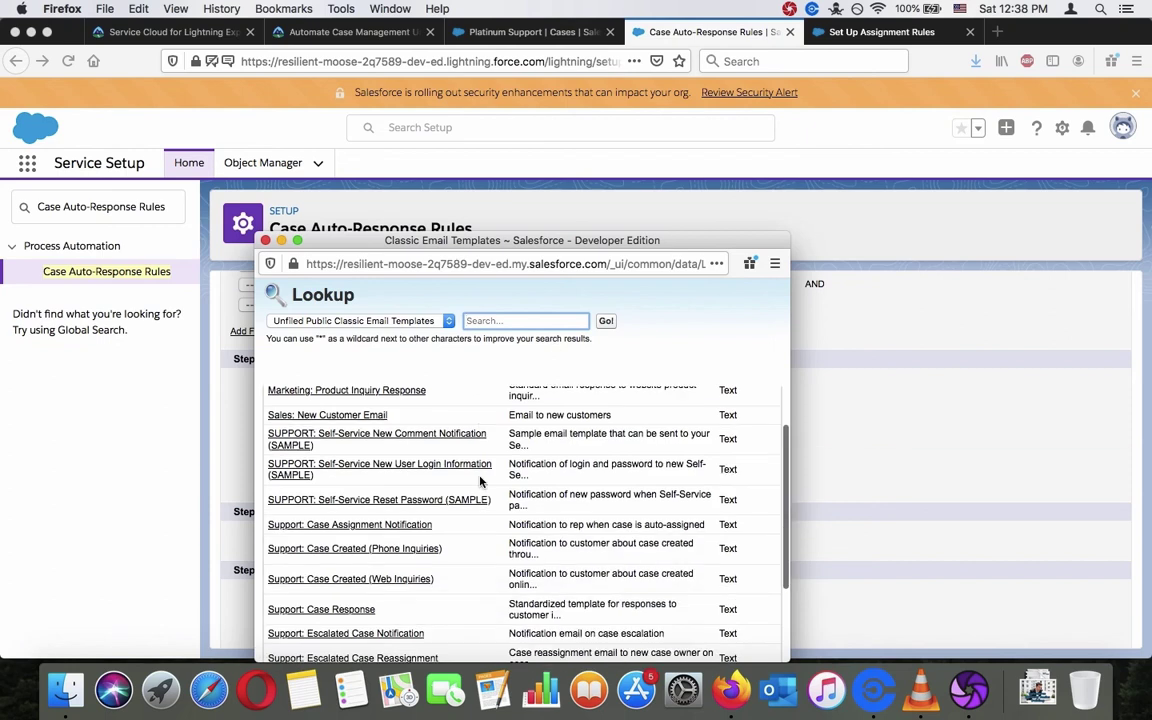
{"action": "key", "text": "super+f"}
{"action": "type", "text": "n"}
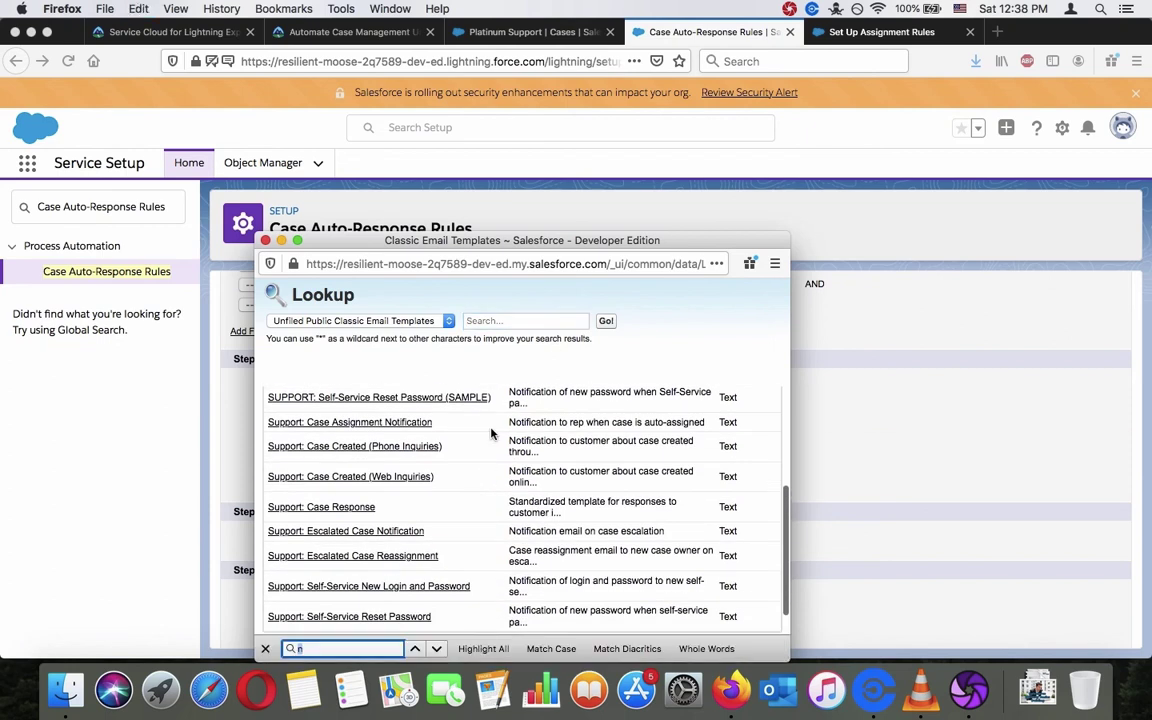
{"action": "key", "text": "BackSpace"}
{"action": "left_click", "coordinate": [263, 648]}
Search the email template lookup for support case and choose the Support: Case Response template.
{"action": "left_click", "coordinate": [492, 321]}
{"action": "type", "text": "support c"}
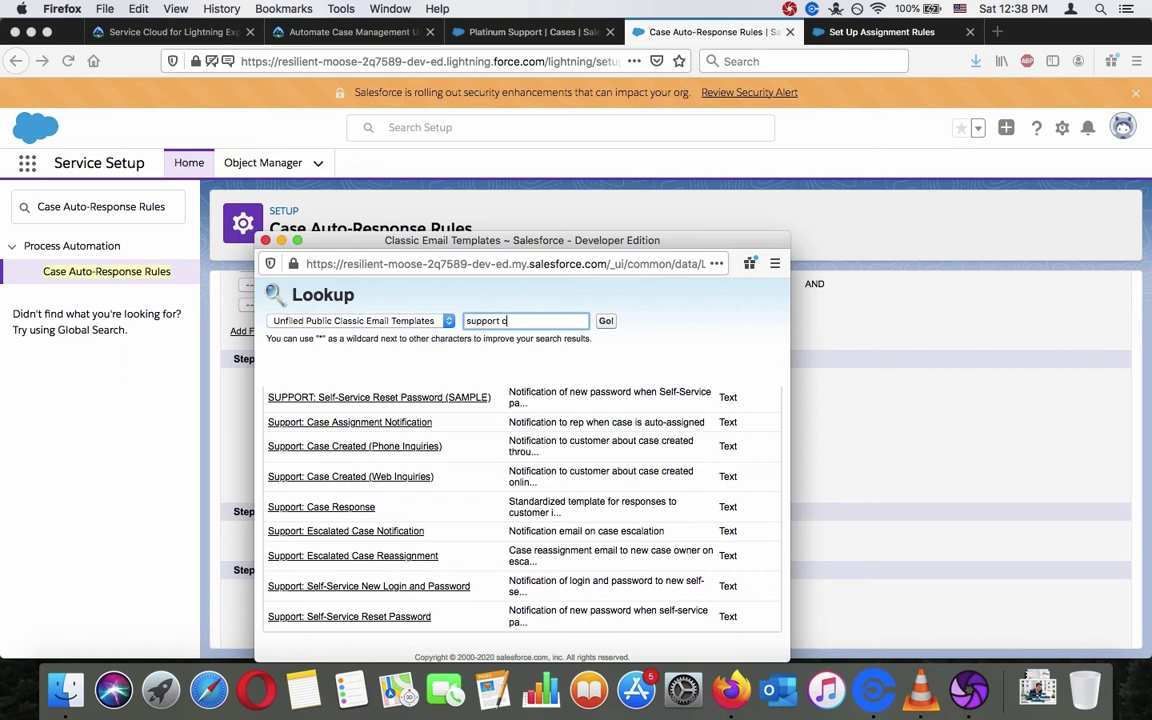
{"action": "type", "text": "ase"}
{"action": "key", "text": "Return"}
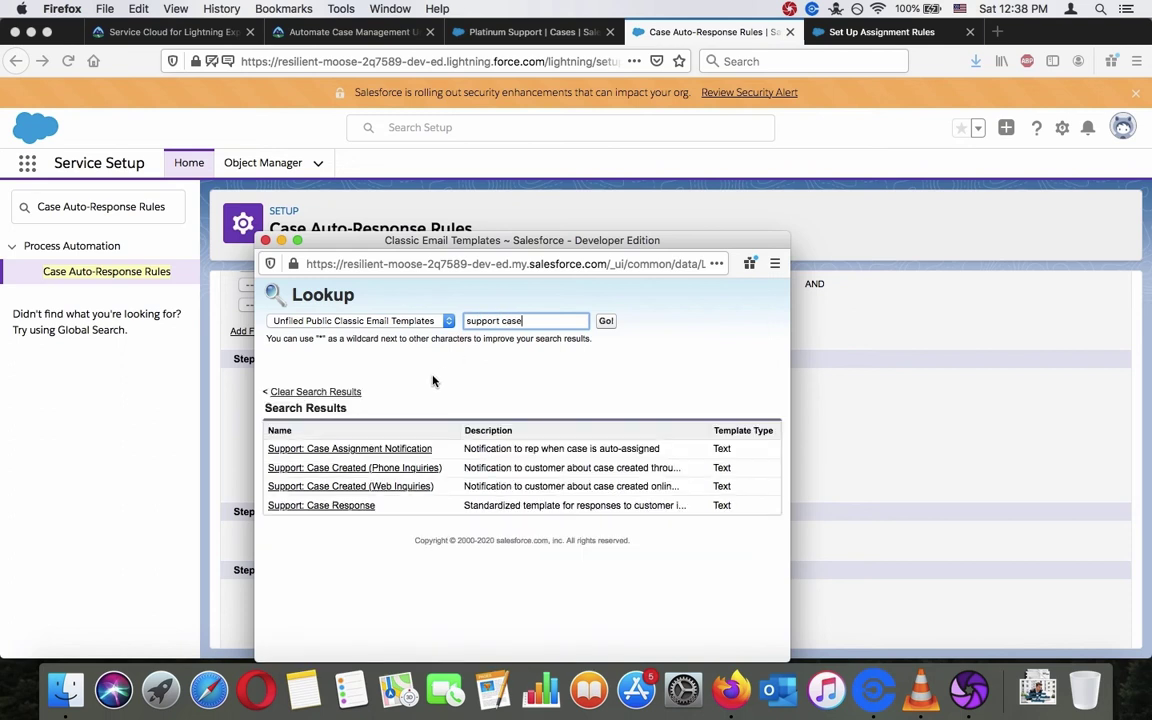
{"action": "left_click", "coordinate": [345, 506]}
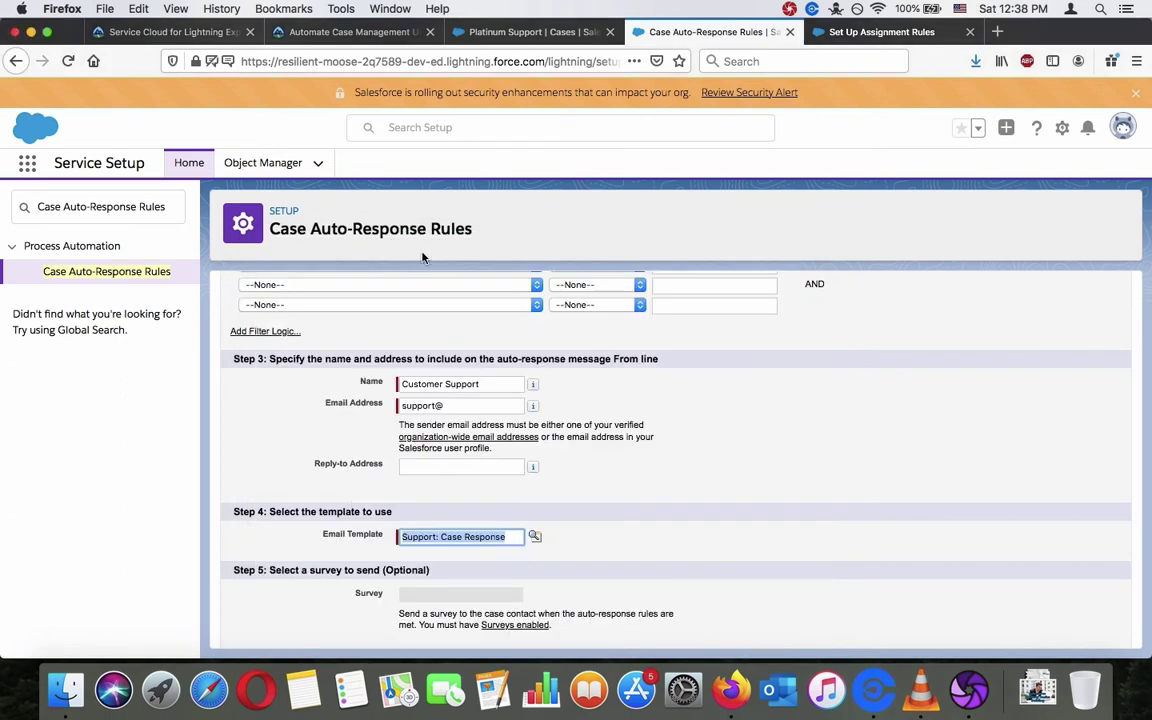
Review the final step of the Trailhead auto-response instructions and try to save the rule entry.
{"action": "left_click", "coordinate": [358, 32]}
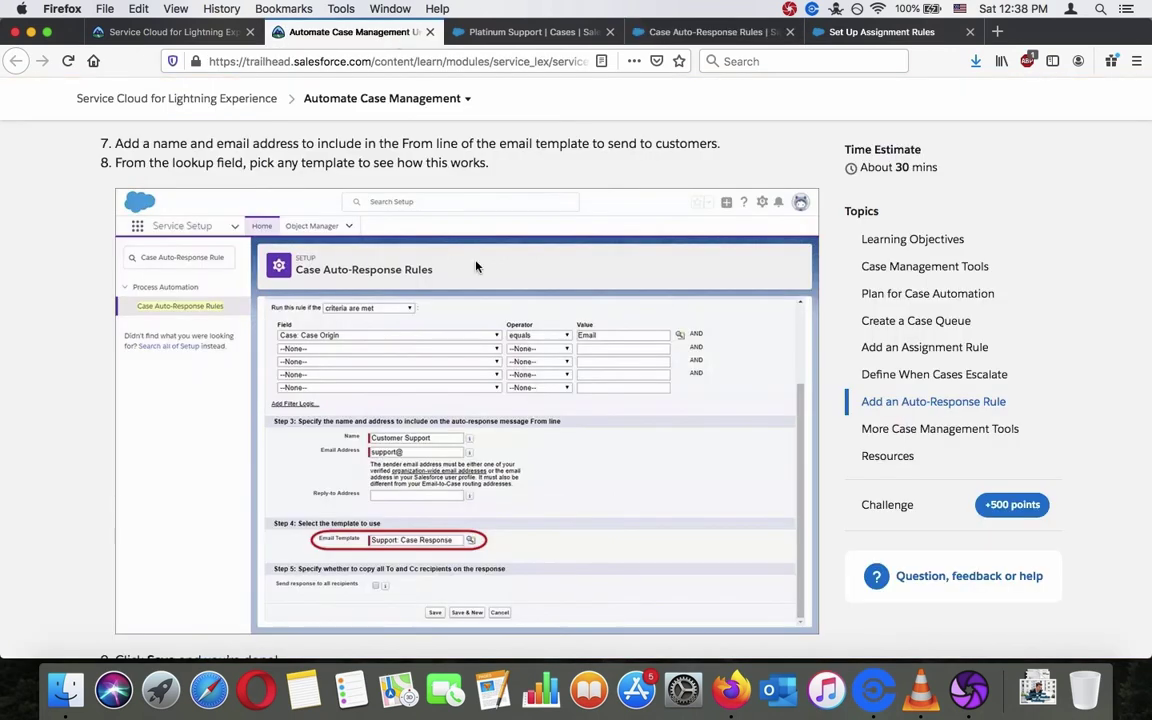
{"action": "scroll", "coordinate": [476, 277], "scroll_direction": "down", "scroll_amount": 2}
{"action": "scroll", "coordinate": [476, 277], "scroll_direction": "down", "scroll_amount": 2}
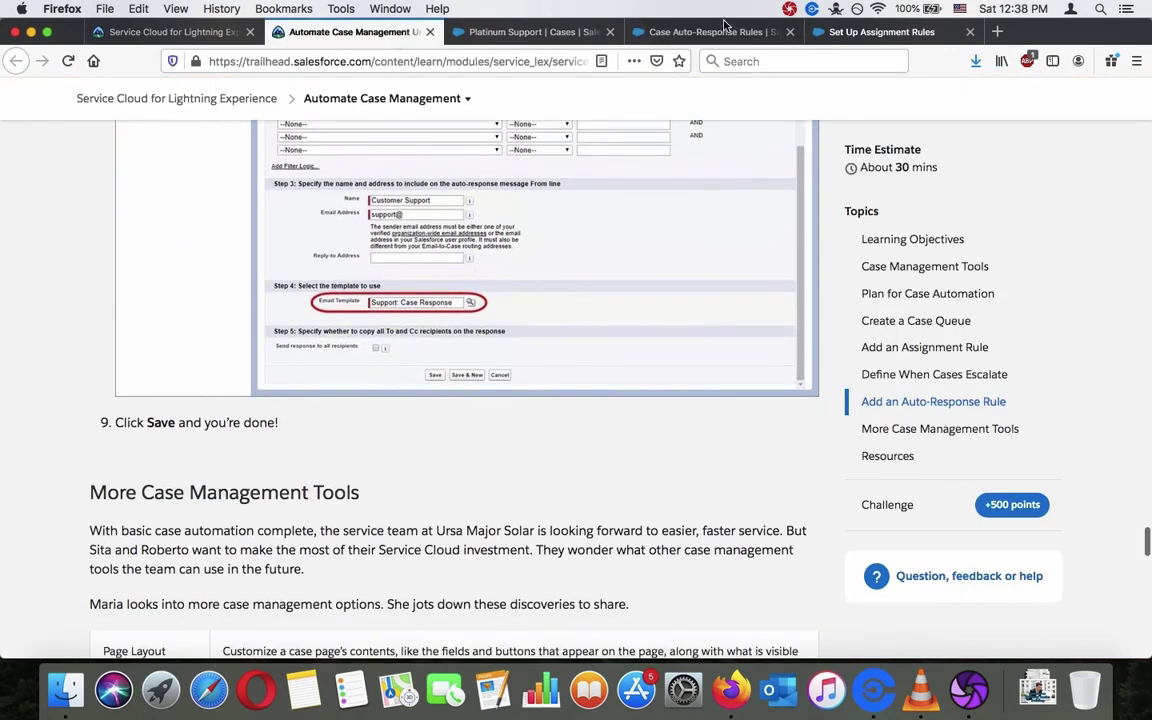
{"action": "left_click", "coordinate": [725, 29]}
{"action": "scroll", "coordinate": [816, 283], "scroll_direction": "down", "scroll_amount": 1}
{"action": "left_click", "coordinate": [508, 627]}
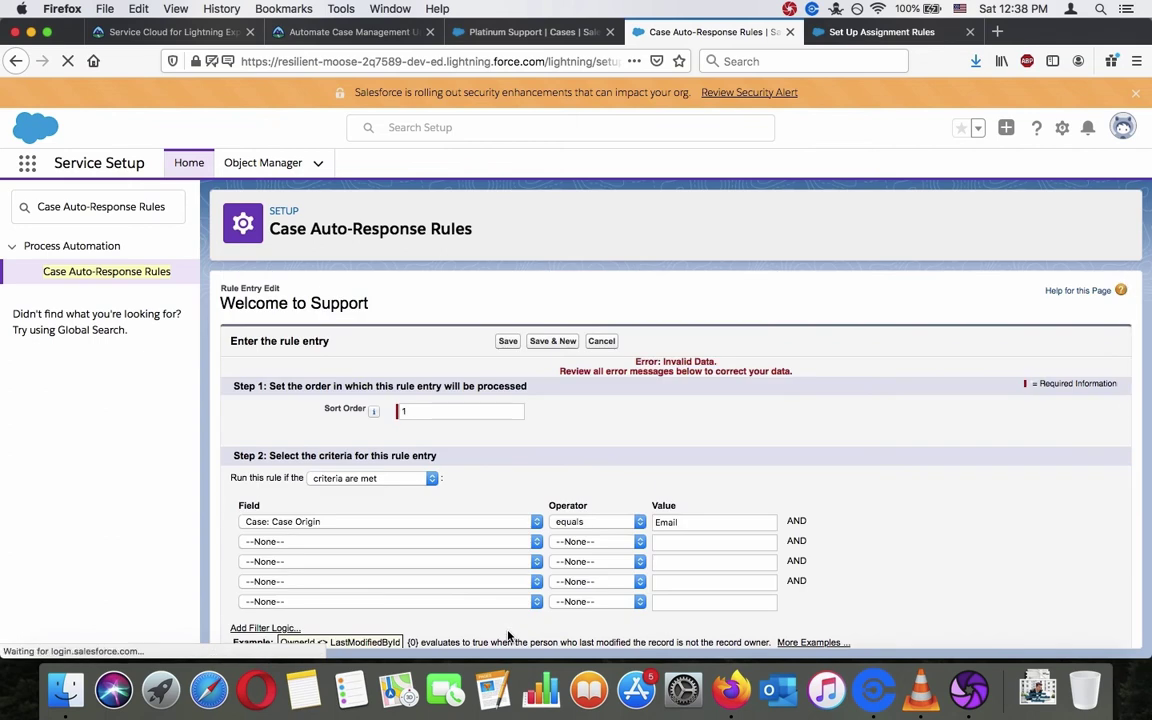
Try to save the rule entry with the sender email address on the test.com domain and with it on force.com.
{"action": "scroll", "coordinate": [590, 387], "scroll_direction": "down", "scroll_amount": 10}
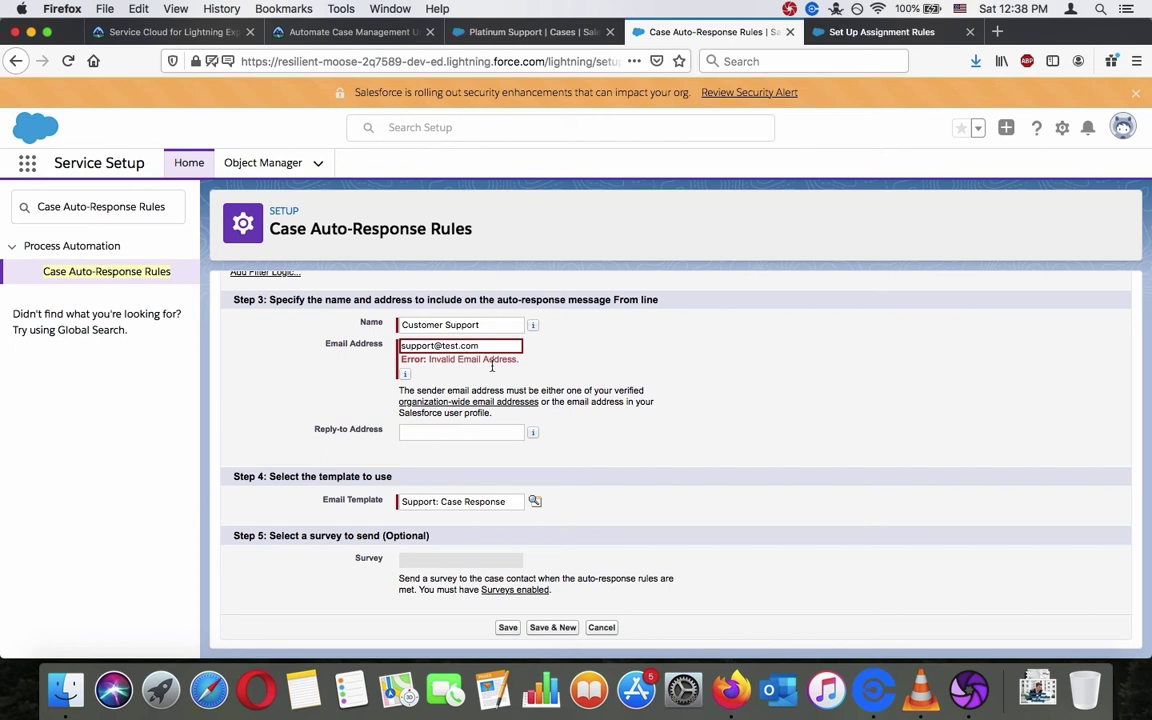
{"action": "left_click", "coordinate": [507, 628]}
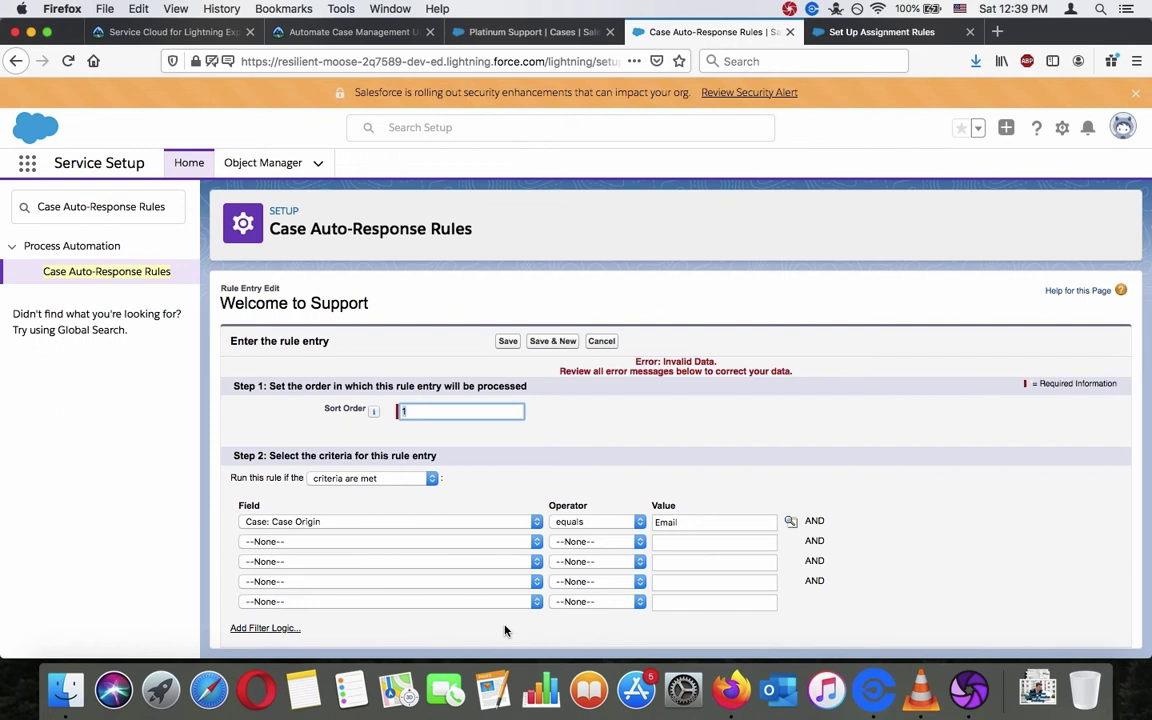
{"action": "scroll", "coordinate": [507, 628], "scroll_direction": "down", "scroll_amount": 10}
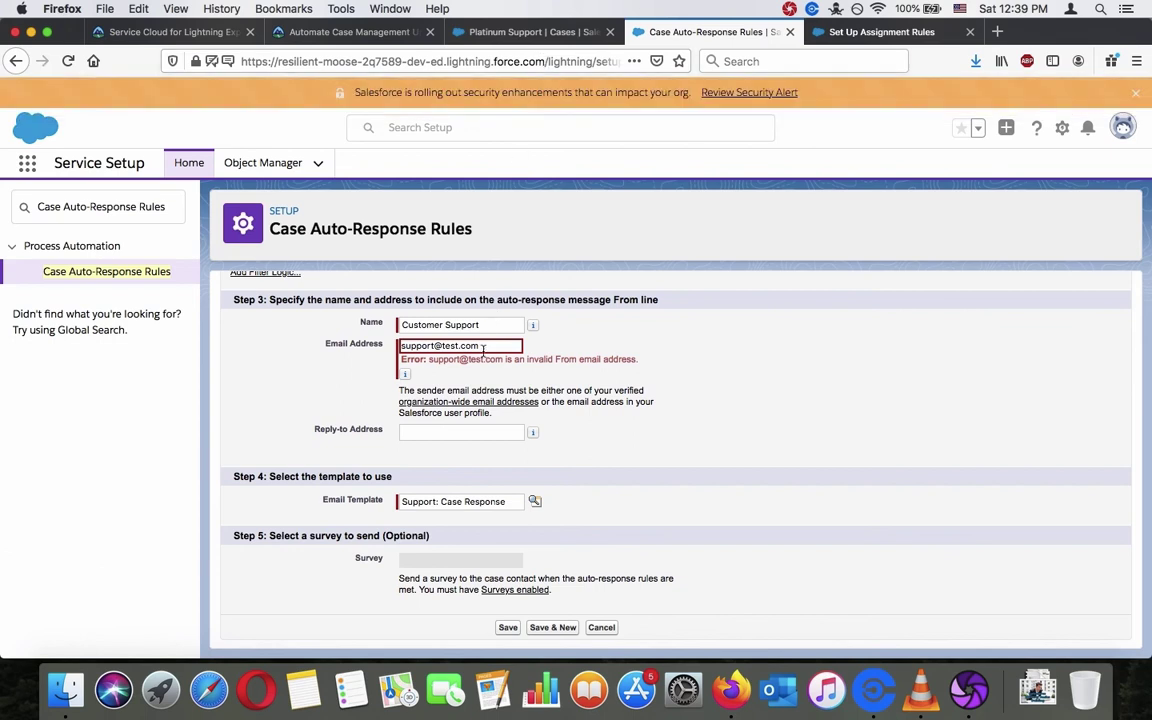
{"action": "double_click", "coordinate": [446, 346]}
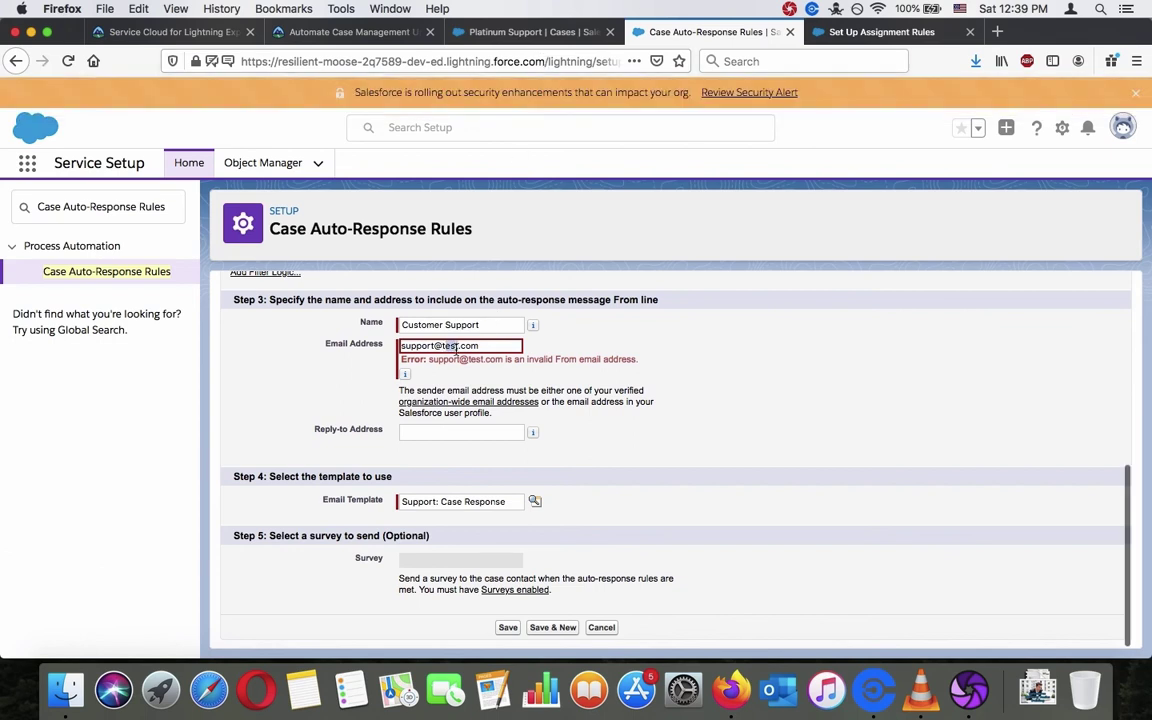
{"action": "type", "text": "force"}
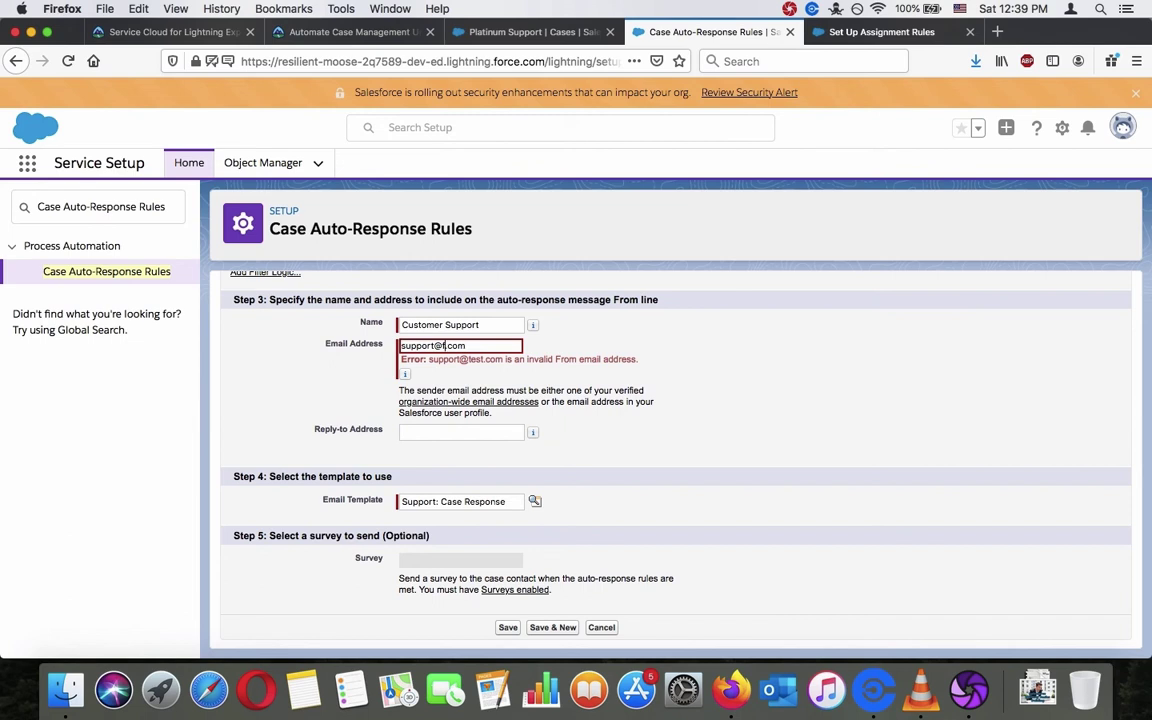
{"action": "left_click", "coordinate": [508, 628]}
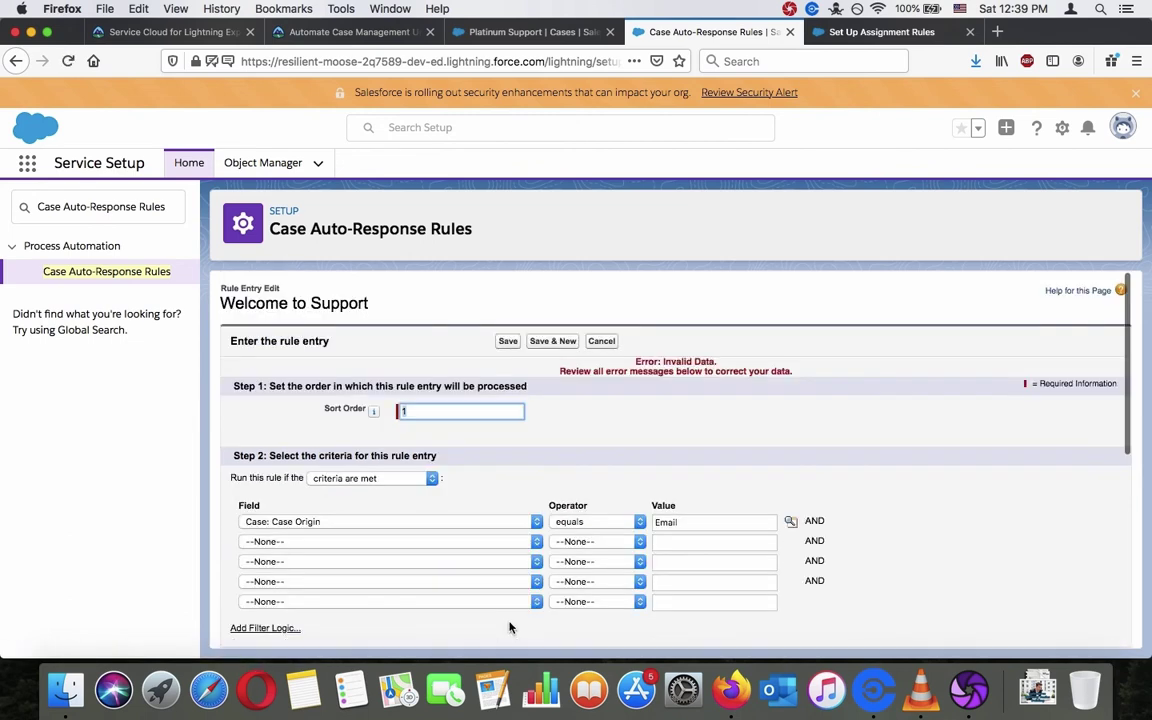
Replace the sender email address with the copied user's email address, try to save the rule entry and inspect the entered address.
{"action": "scroll", "coordinate": [508, 628], "scroll_direction": "down", "scroll_amount": 10}
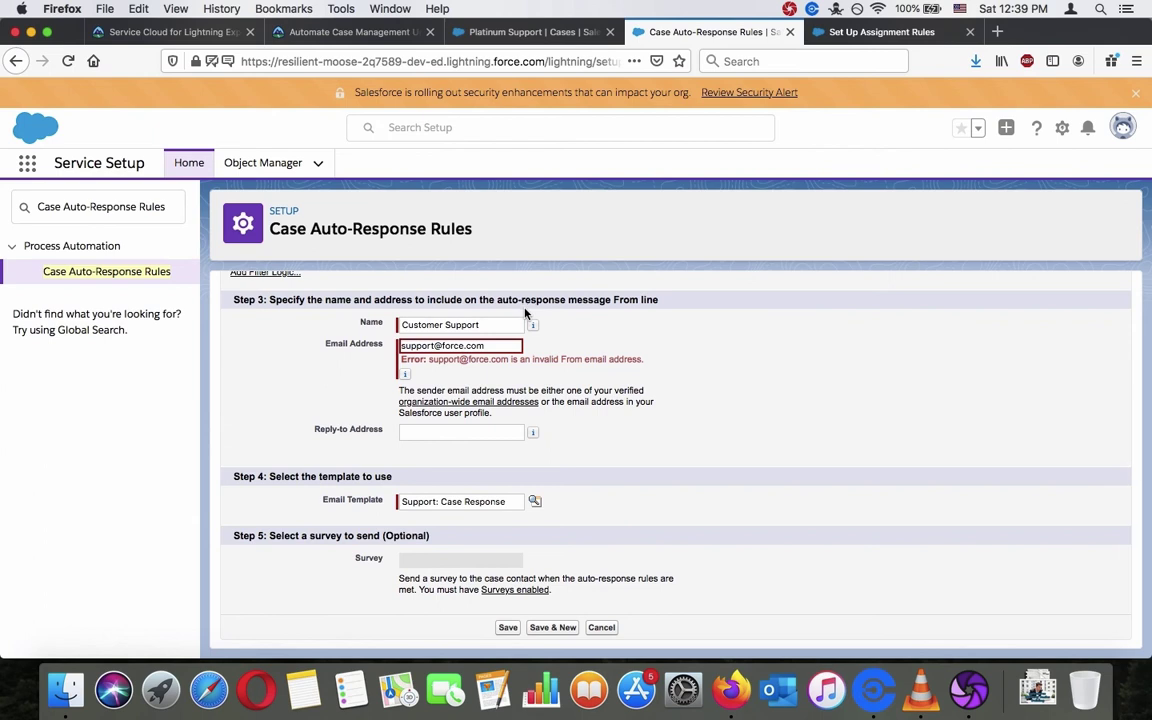
{"action": "left_click", "coordinate": [486, 347]}
{"action": "key", "text": "super+a"}
{"action": "key", "text": "super+v"}
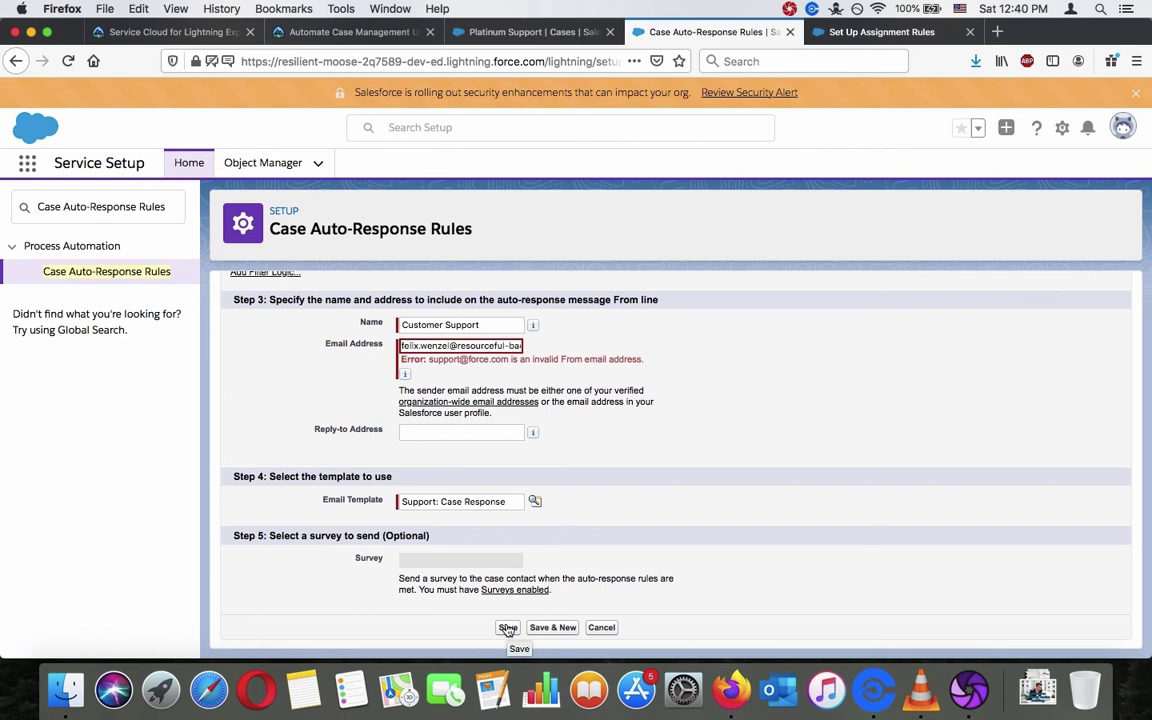
{"action": "left_click", "coordinate": [508, 628]}
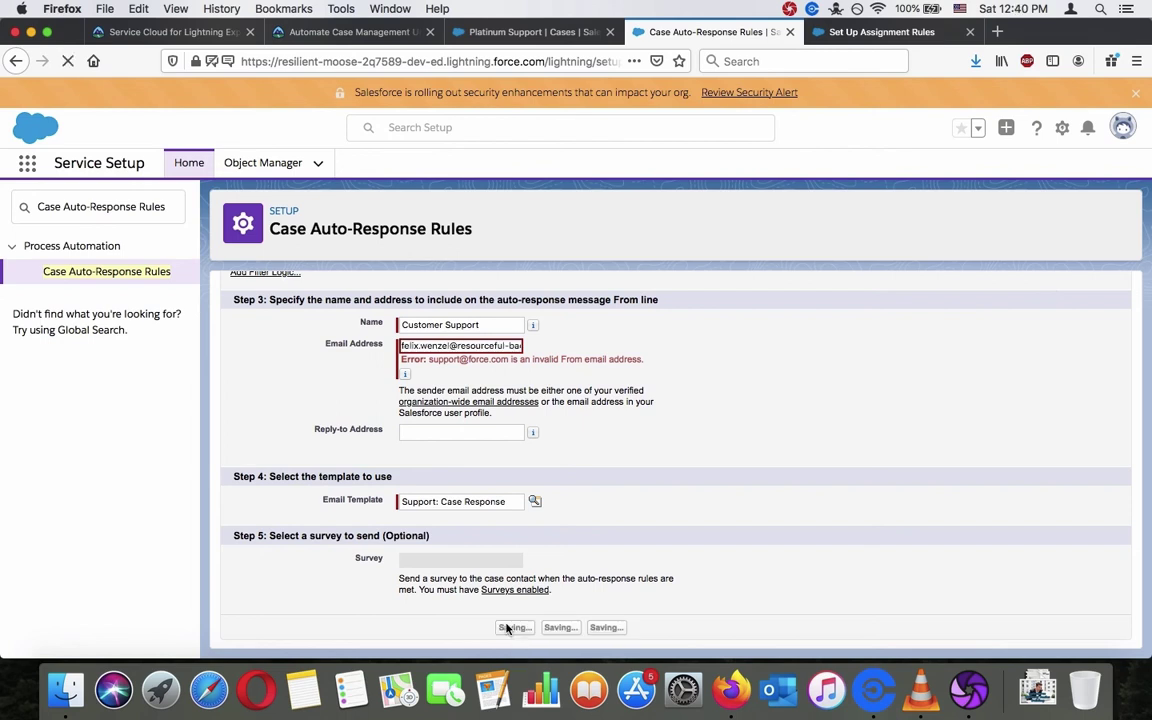
{"action": "scroll", "coordinate": [684, 447], "scroll_direction": "down", "scroll_amount": 5}
{"action": "scroll", "coordinate": [684, 447], "scroll_direction": "down", "scroll_amount": 3}
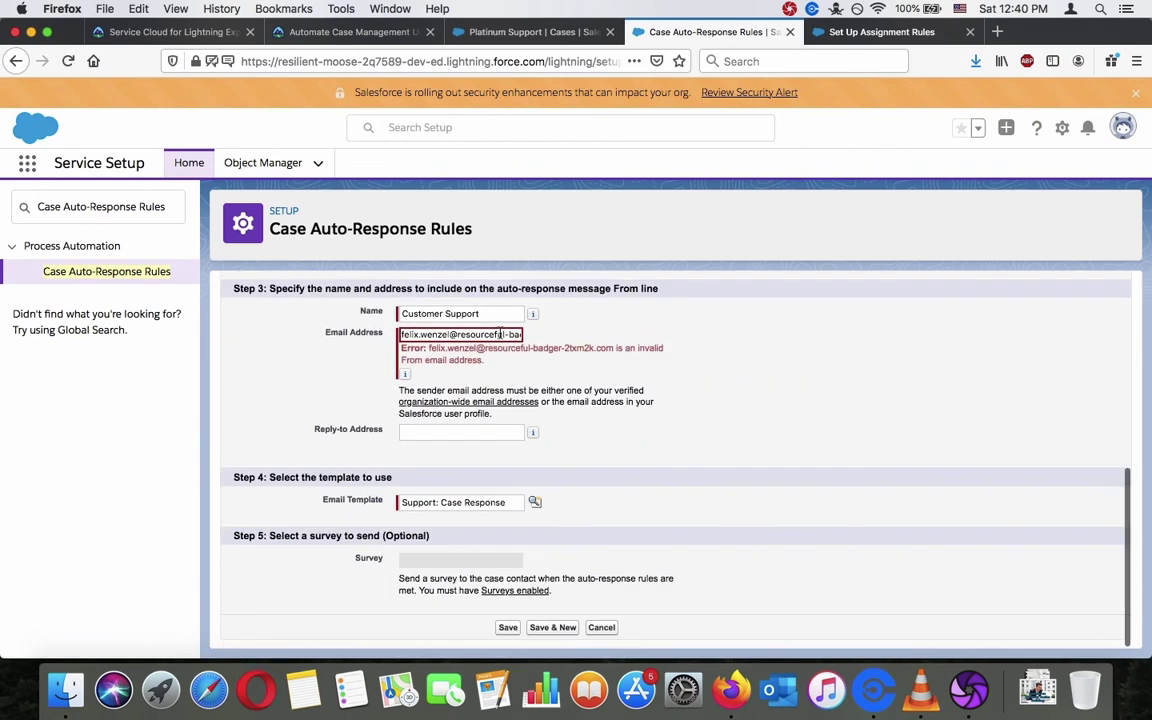
{"action": "triple_click", "coordinate": [501, 335]}
{"action": "key", "text": "Right"}
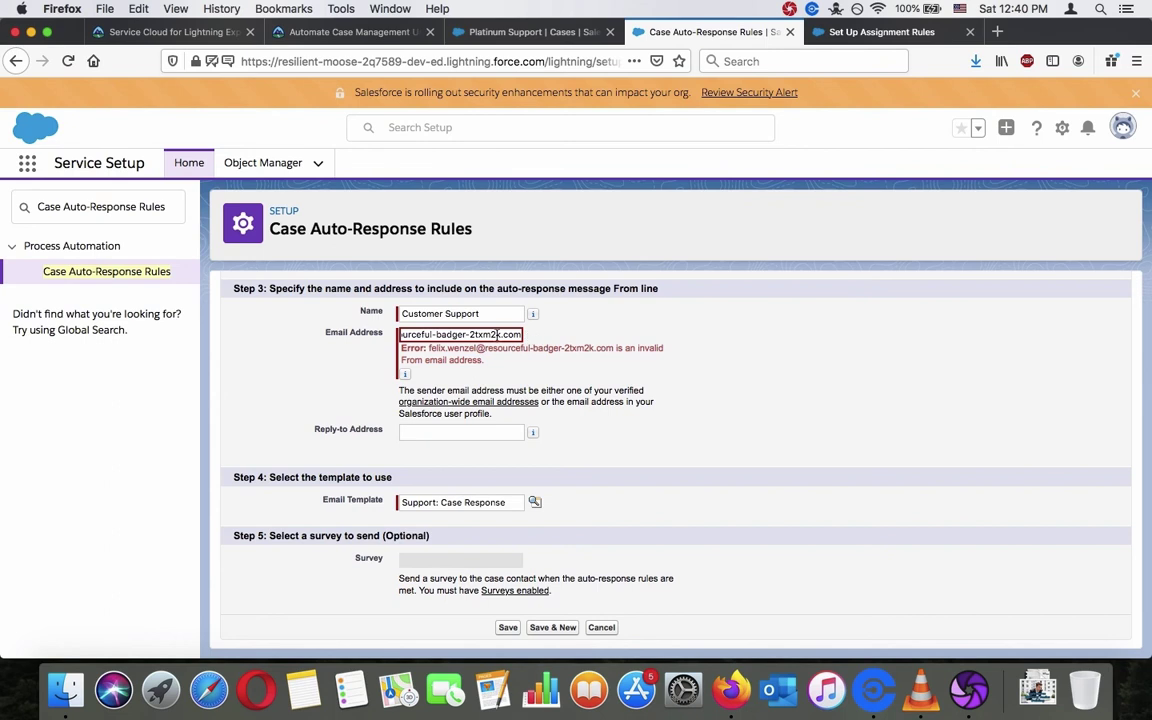
Read the Trailhead unit's More Case Management Tools section, from Page Layout Editor to Utilities, and look over the Resources list.
{"action": "left_click", "coordinate": [352, 32]}
{"action": "scroll", "coordinate": [507, 383], "scroll_direction": "up", "scroll_amount": 2}
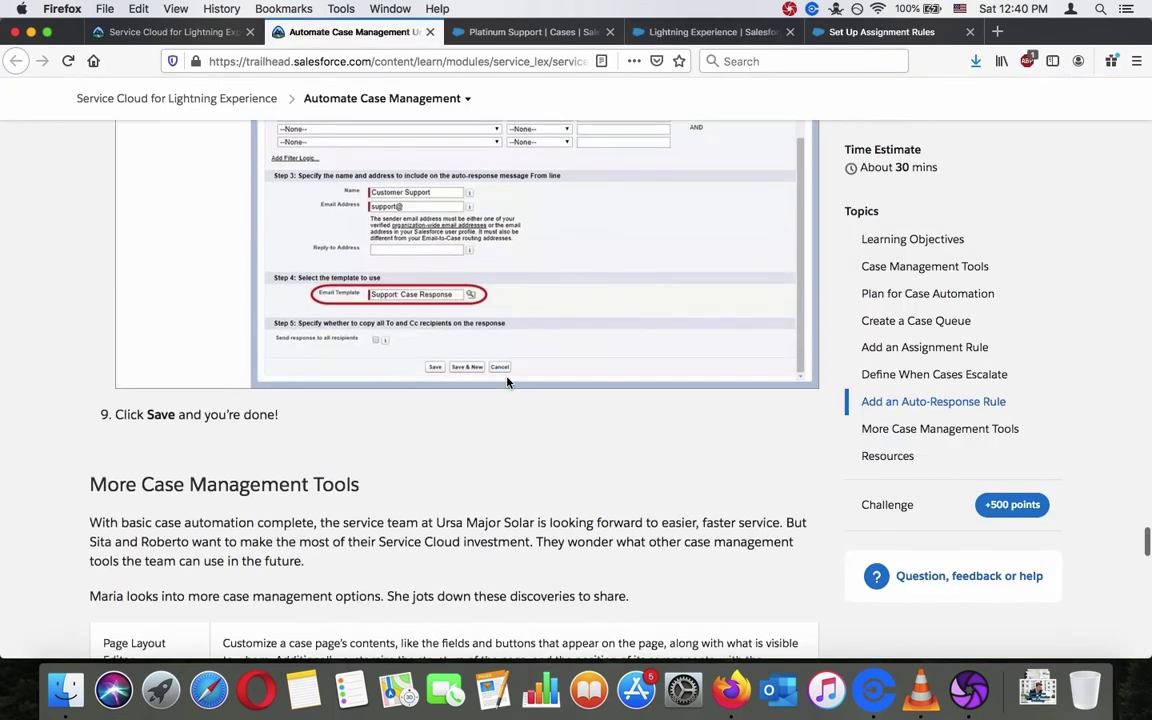
{"action": "scroll", "coordinate": [507, 383], "scroll_direction": "down", "scroll_amount": 5}
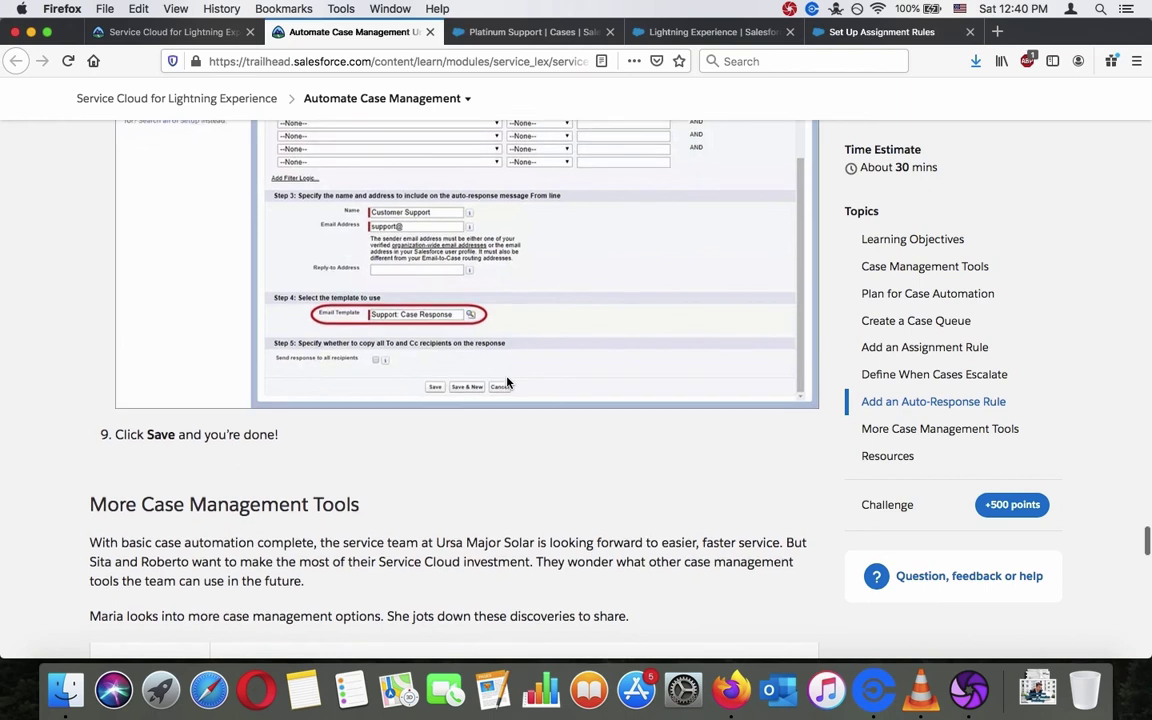
{"action": "scroll", "coordinate": [507, 378], "scroll_direction": "down", "scroll_amount": 1}
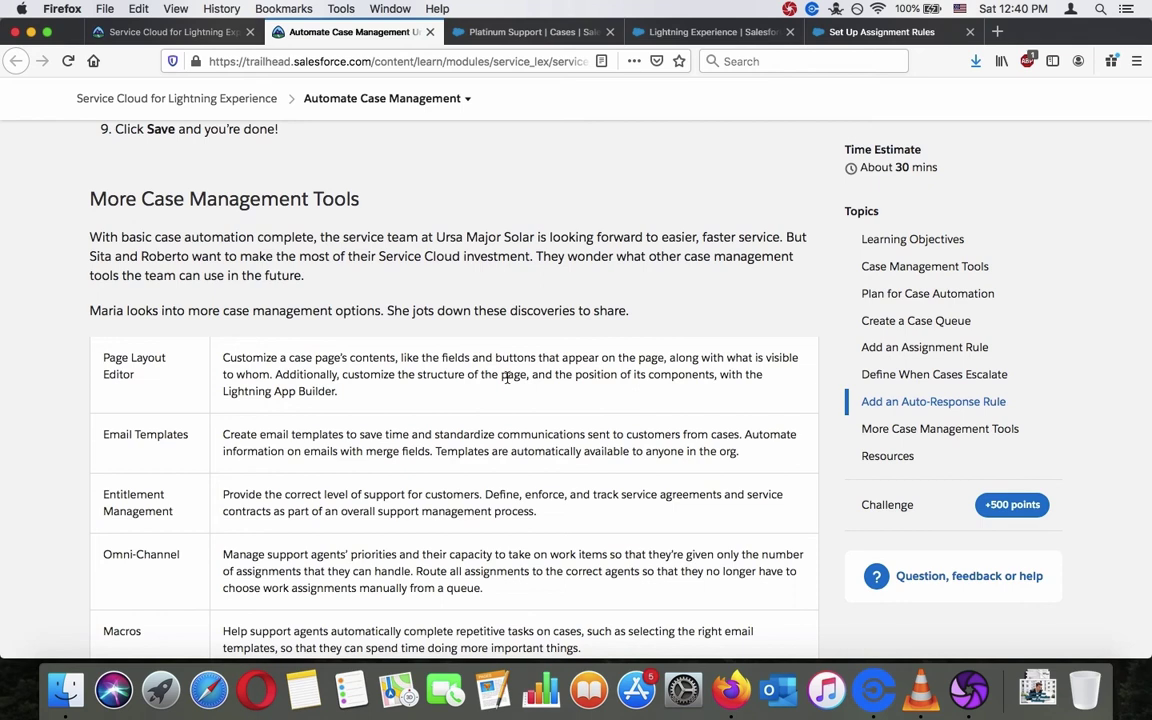
{"action": "scroll", "coordinate": [507, 377], "scroll_direction": "down", "scroll_amount": 1}
{"action": "scroll", "coordinate": [507, 377], "scroll_direction": "down", "scroll_amount": 3}
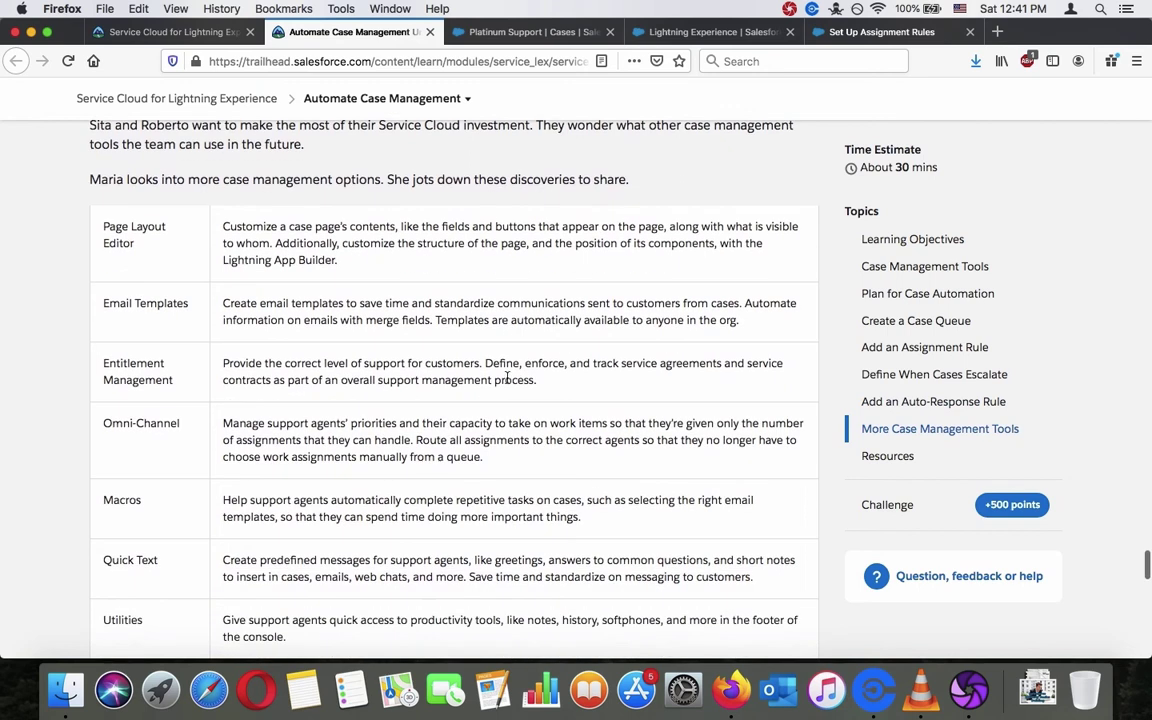
{"action": "right_click", "coordinate": [507, 378]}
{"action": "left_click", "coordinate": [499, 358]}
{"action": "scroll", "coordinate": [499, 358], "scroll_direction": "down", "scroll_amount": 2}
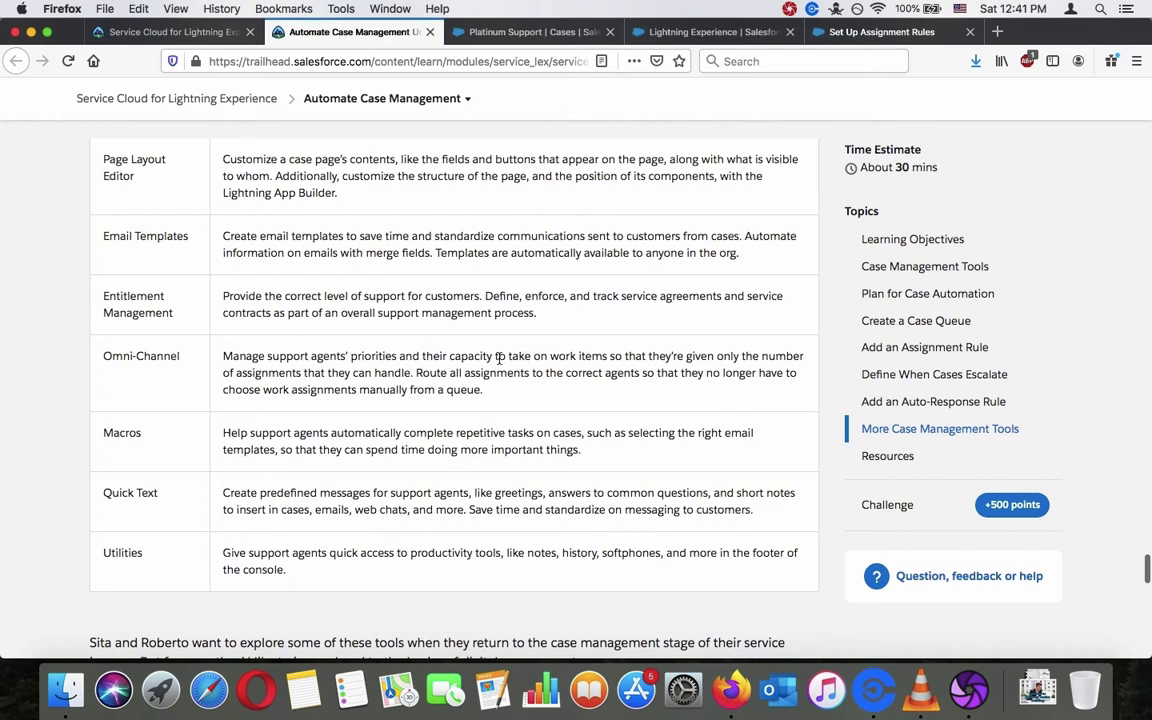
{"action": "scroll", "coordinate": [499, 358], "scroll_direction": "up", "scroll_amount": 1}
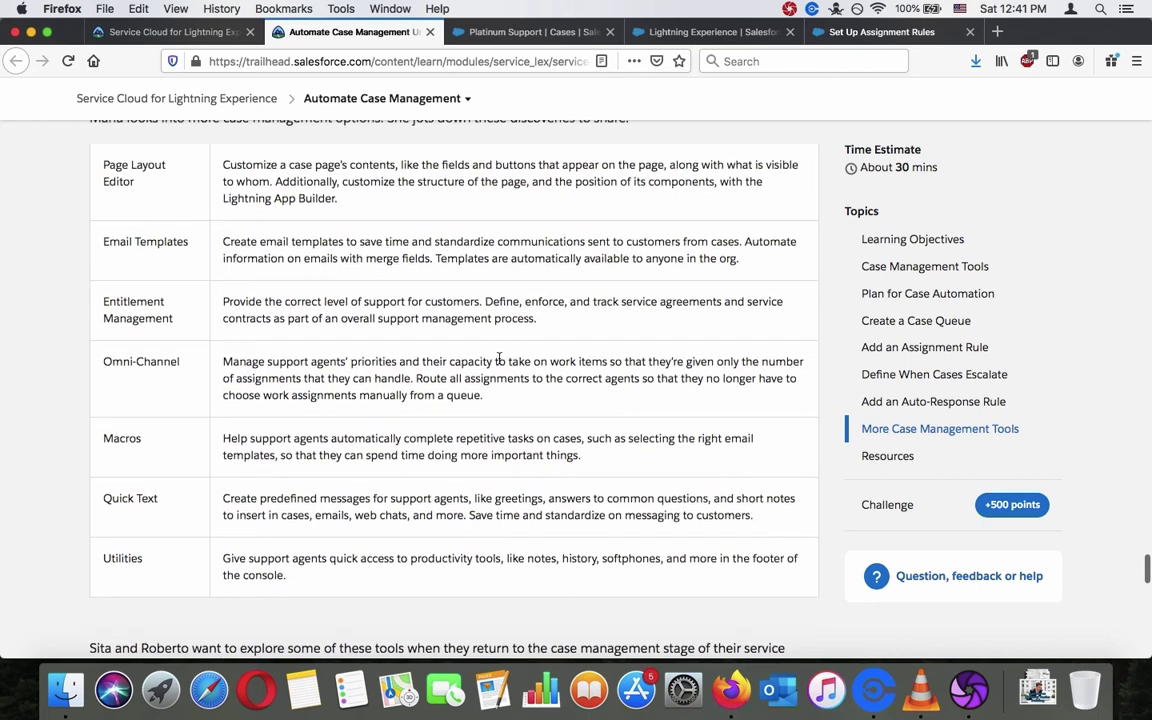
{"action": "scroll", "coordinate": [499, 358], "scroll_direction": "up", "scroll_amount": 2}
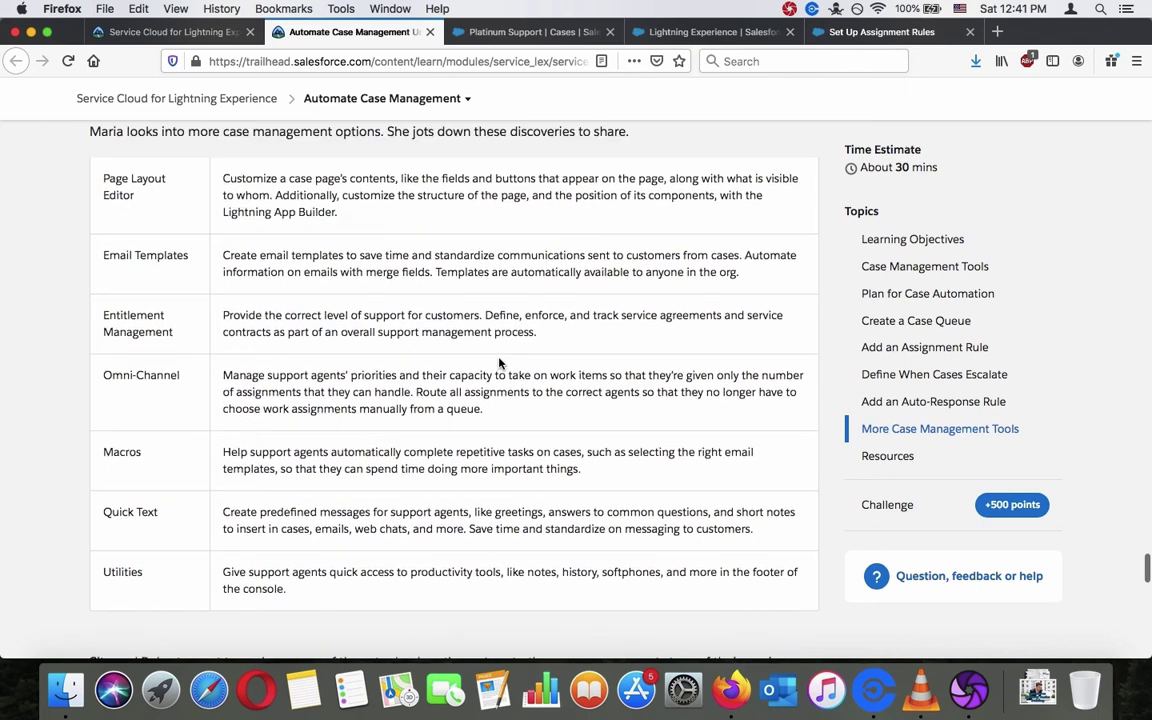
{"action": "scroll", "coordinate": [499, 358], "scroll_direction": "down", "scroll_amount": 1}
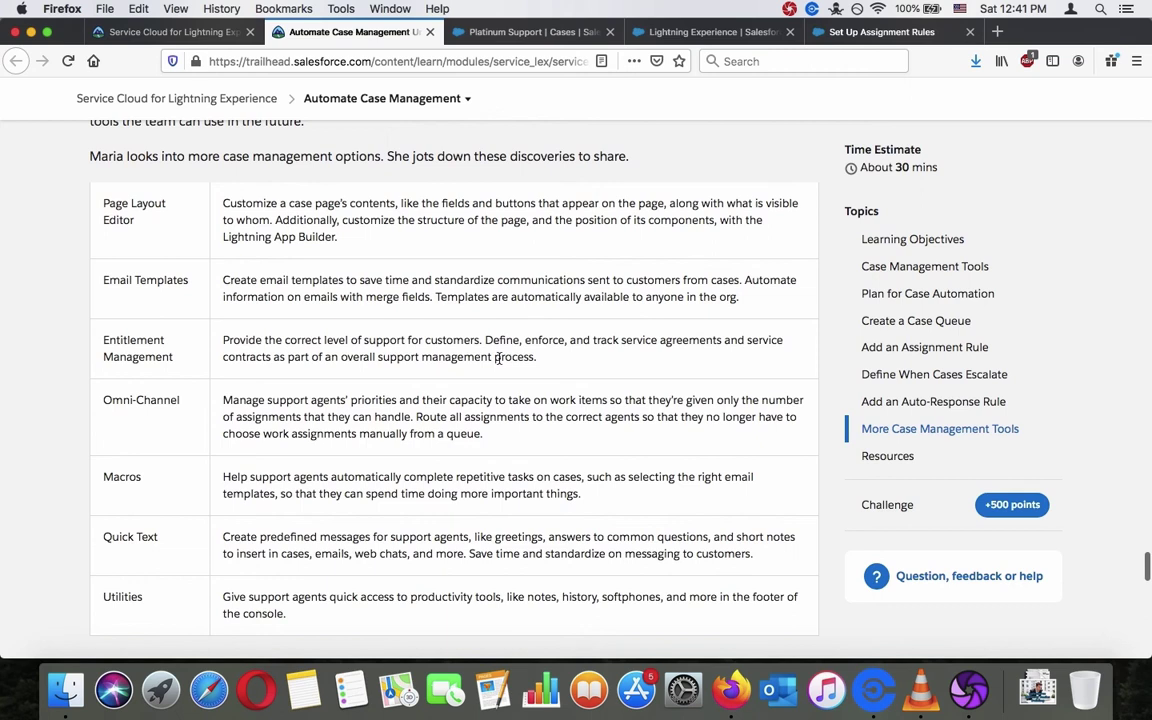
{"action": "scroll", "coordinate": [497, 358], "scroll_direction": "up", "scroll_amount": 1}
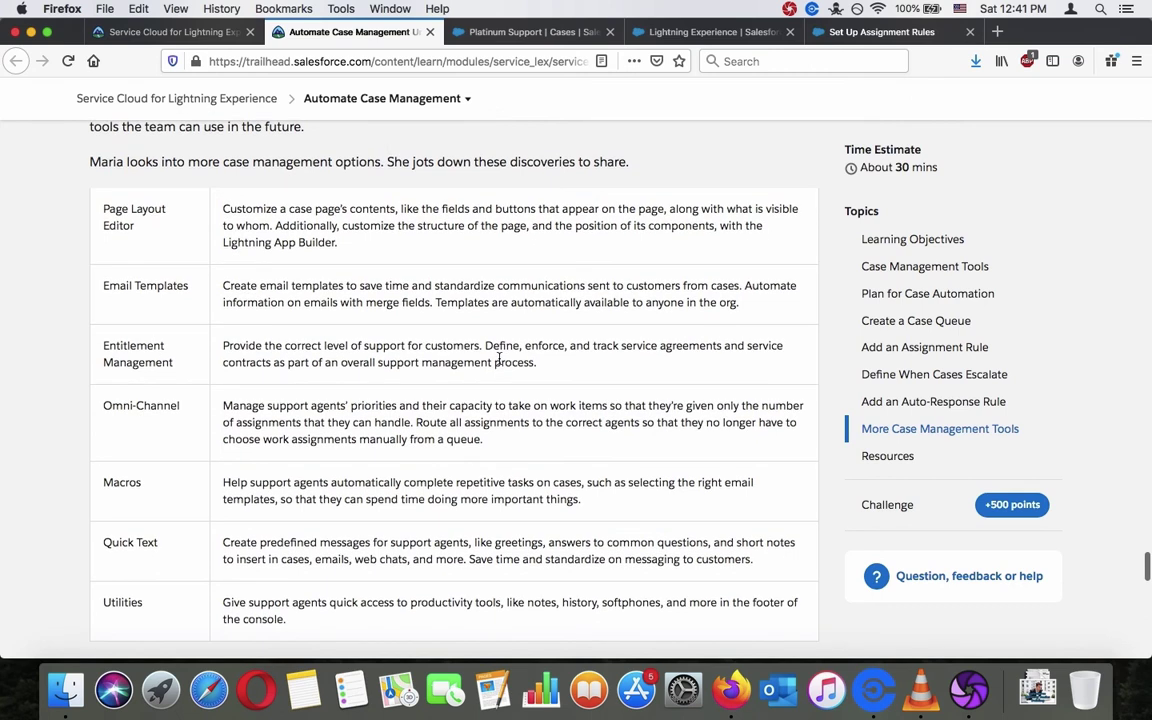
{"action": "scroll", "coordinate": [497, 358], "scroll_direction": "down", "scroll_amount": 3}
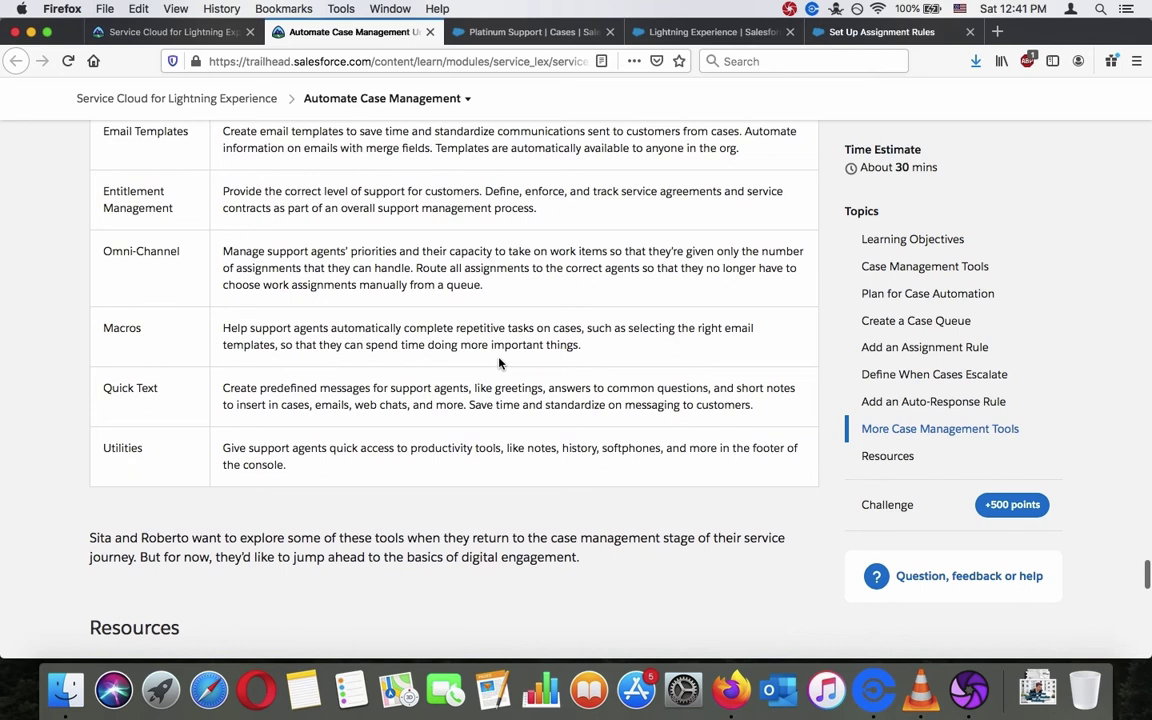
{"action": "scroll", "coordinate": [499, 362], "scroll_direction": "down", "scroll_amount": 4}
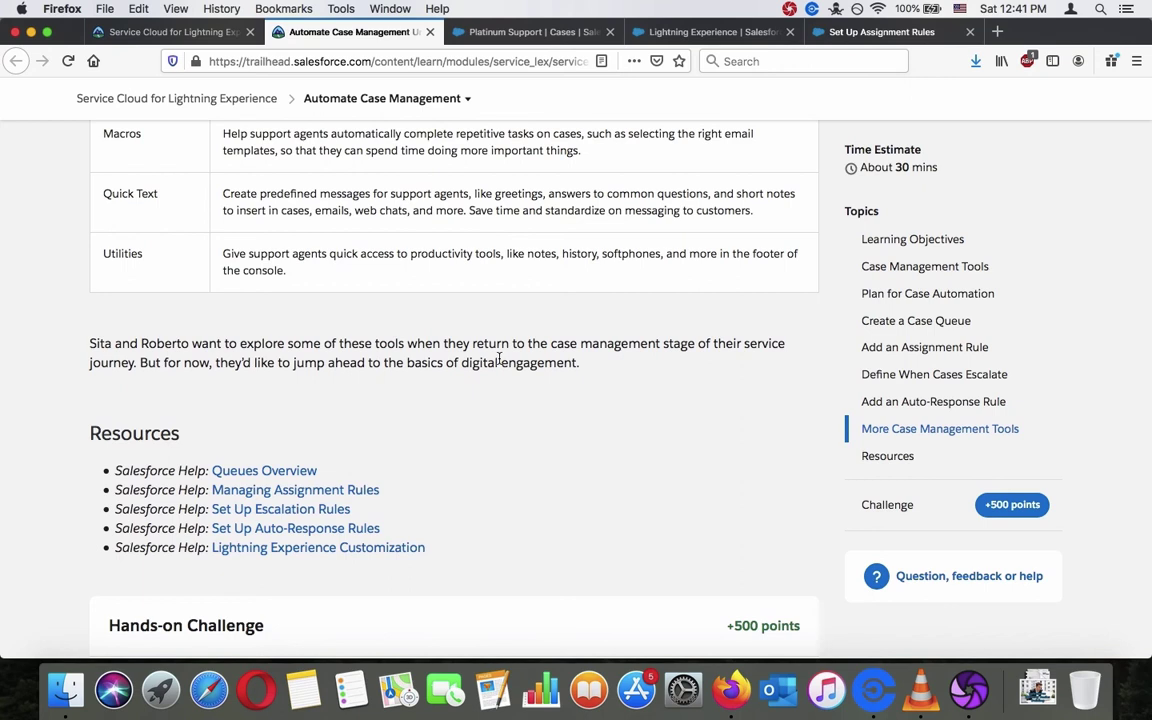
{"action": "scroll", "coordinate": [499, 361], "scroll_direction": "up", "scroll_amount": 5}
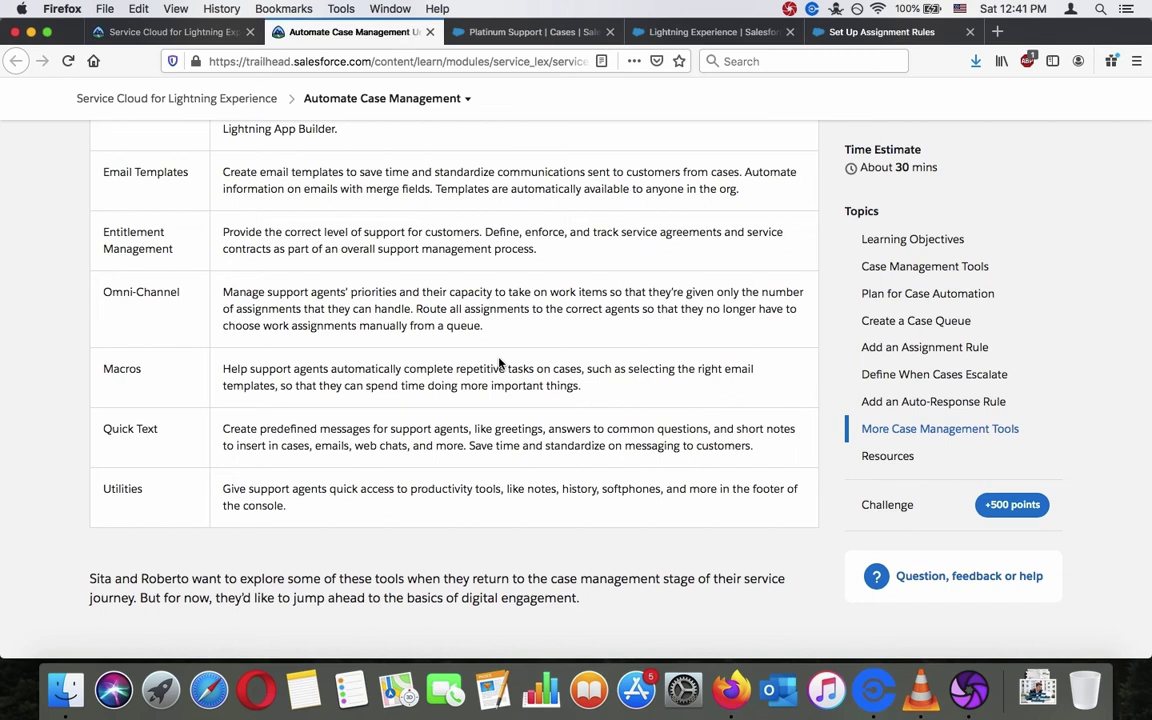
{"action": "scroll", "coordinate": [499, 361], "scroll_direction": "down", "scroll_amount": 2}
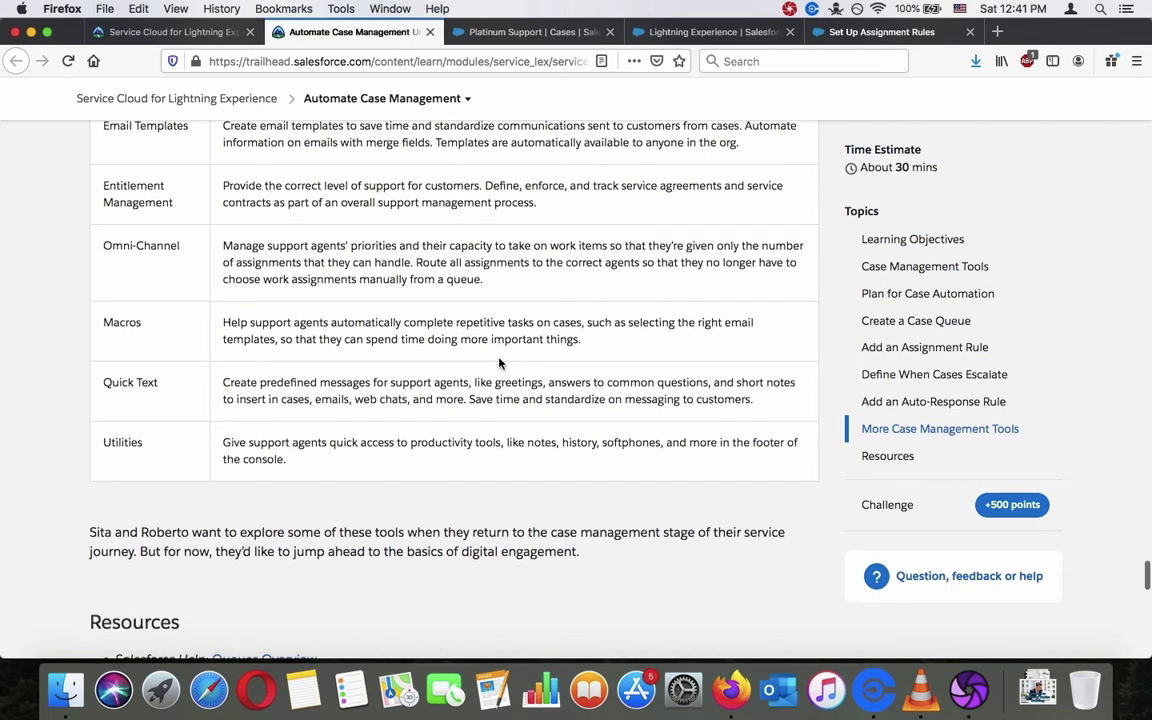
Look over the More Case Management Tools table and the Resources list, then read the Hands-on Challenge requirements.
{"action": "scroll", "coordinate": [499, 362], "scroll_direction": "down", "scroll_amount": 8}
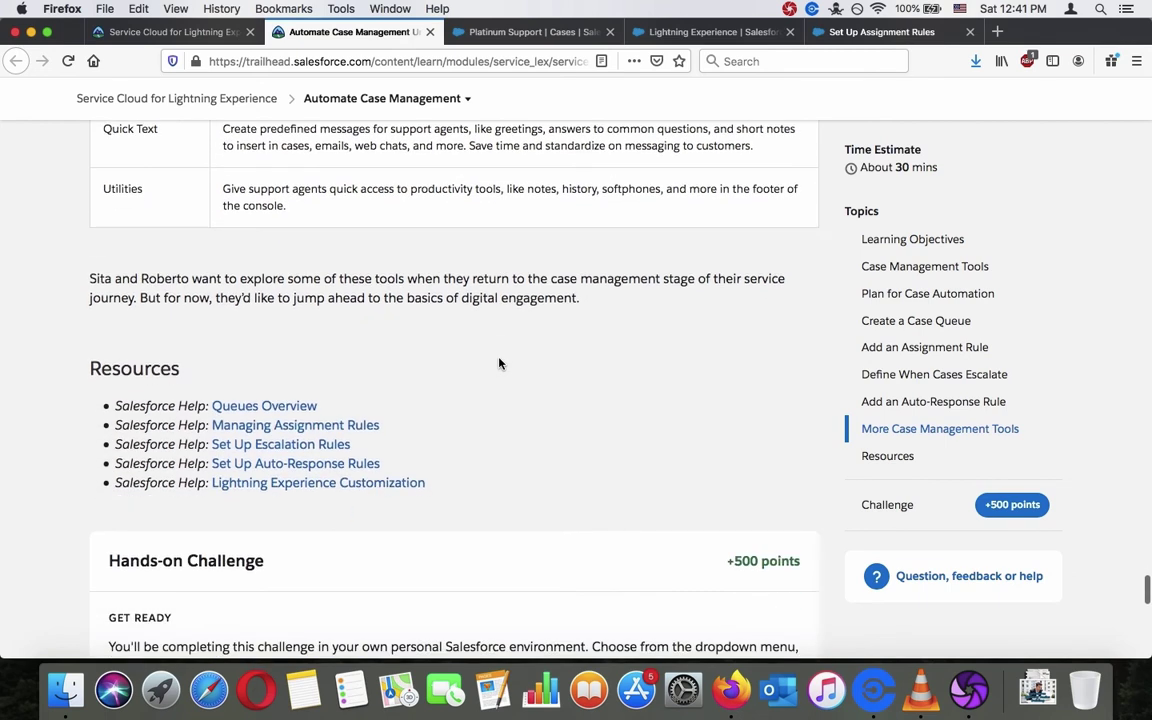
{"action": "scroll", "coordinate": [499, 363], "scroll_direction": "up", "scroll_amount": 10}
{"action": "scroll", "coordinate": [499, 363], "scroll_direction": "down", "scroll_amount": 2}
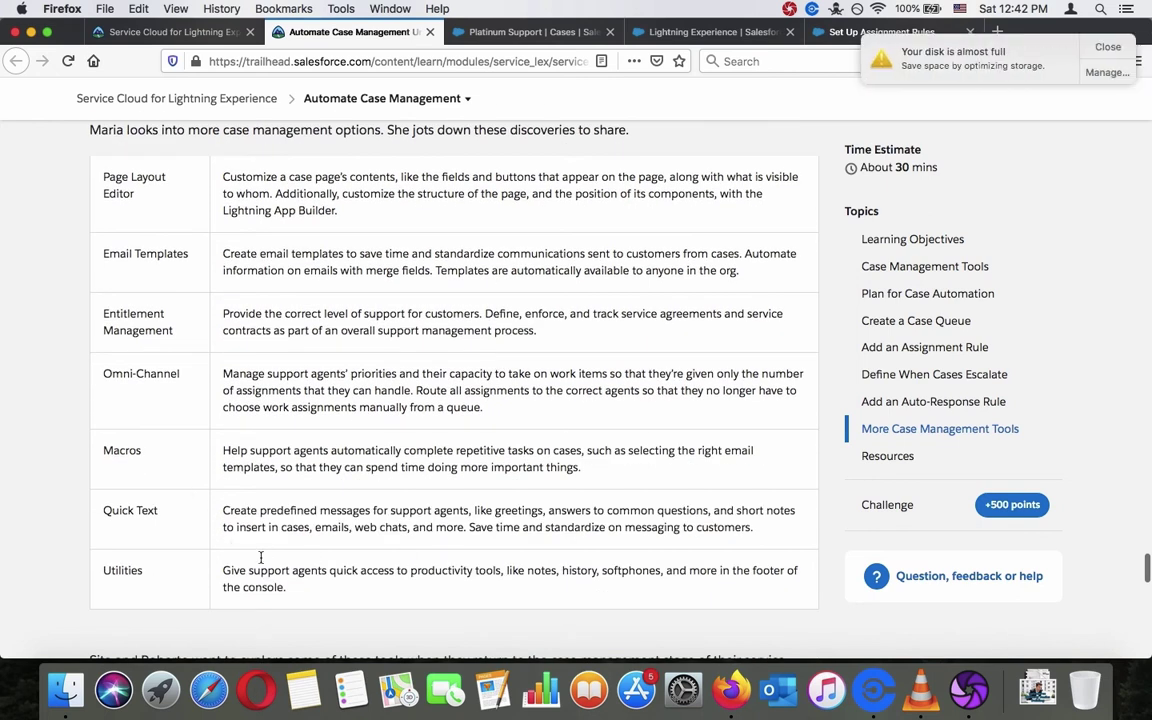
{"action": "triple_click", "coordinate": [381, 452]}
{"action": "left_click", "coordinate": [381, 452]}
{"action": "scroll", "coordinate": [530, 522], "scroll_direction": "down", "scroll_amount": 10}
{"action": "scroll", "coordinate": [528, 517], "scroll_direction": "down", "scroll_amount": 3}
{"action": "scroll", "coordinate": [528, 517], "scroll_direction": "up", "scroll_amount": 1}
{"action": "scroll", "coordinate": [530, 522], "scroll_direction": "down", "scroll_amount": 2}
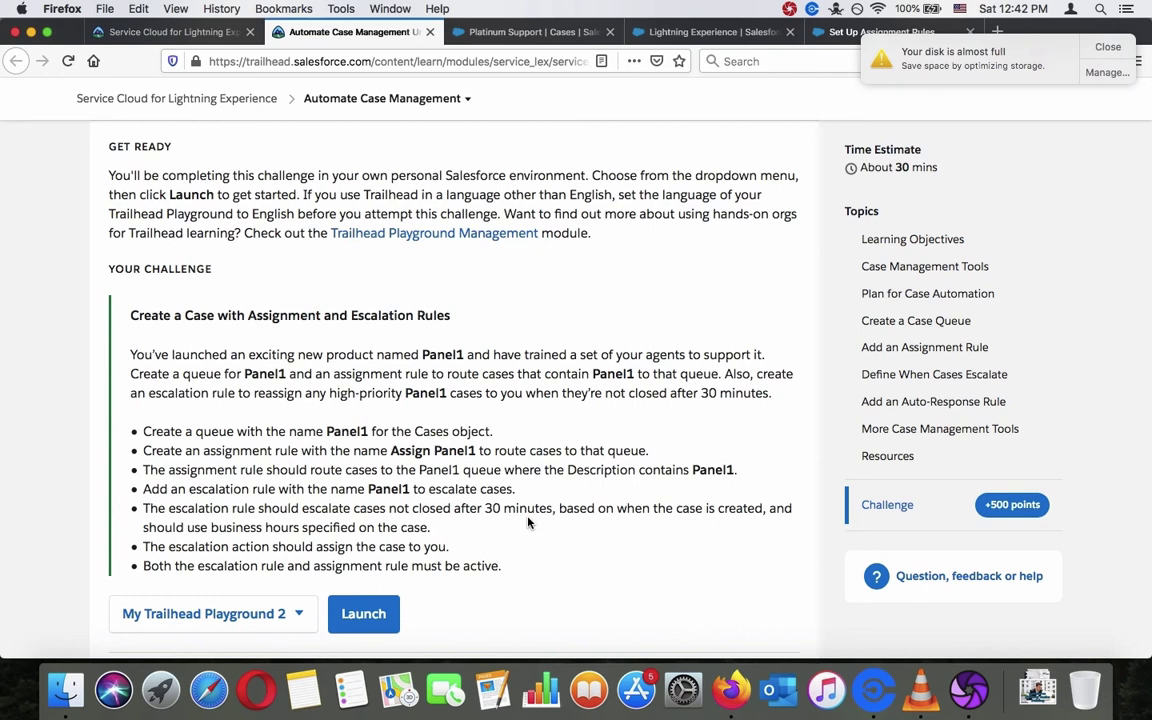
Copy the product name Panel1 from the Hands-on Challenge description.
{"action": "triple_click", "coordinate": [444, 354]}
{"action": "double_click", "coordinate": [444, 354]}
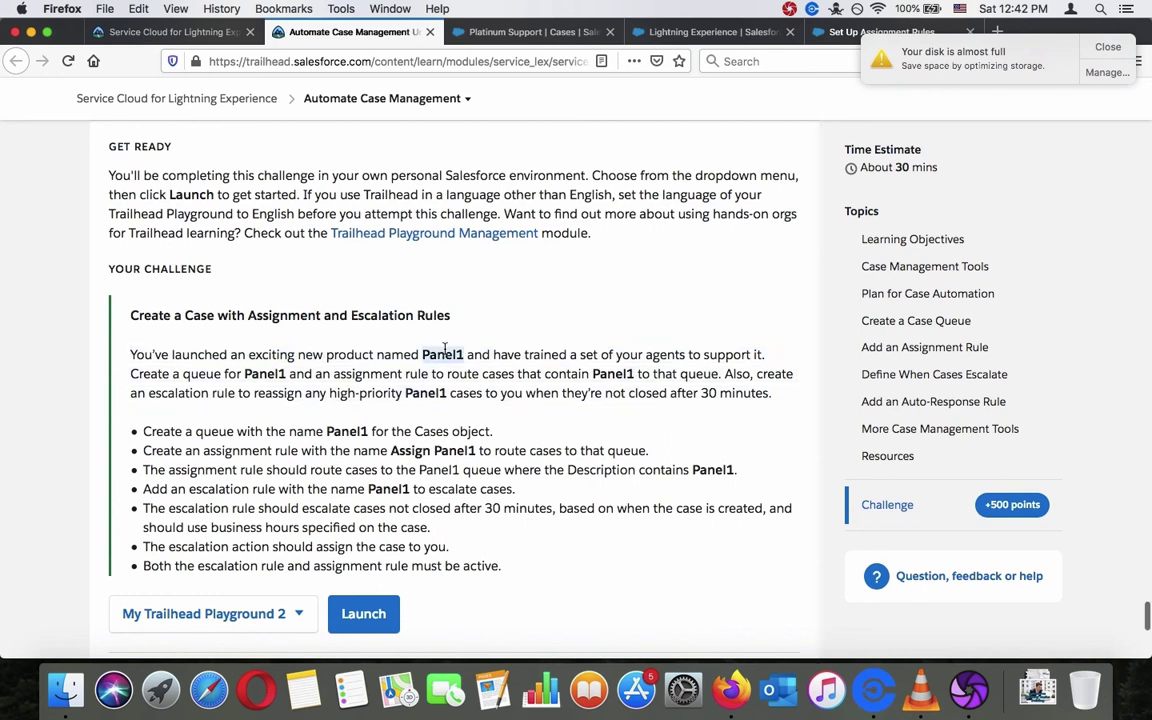
{"action": "right_click", "coordinate": [444, 348]}
{"action": "left_click", "coordinate": [466, 358]}
{"action": "left_click", "coordinate": [422, 292]}
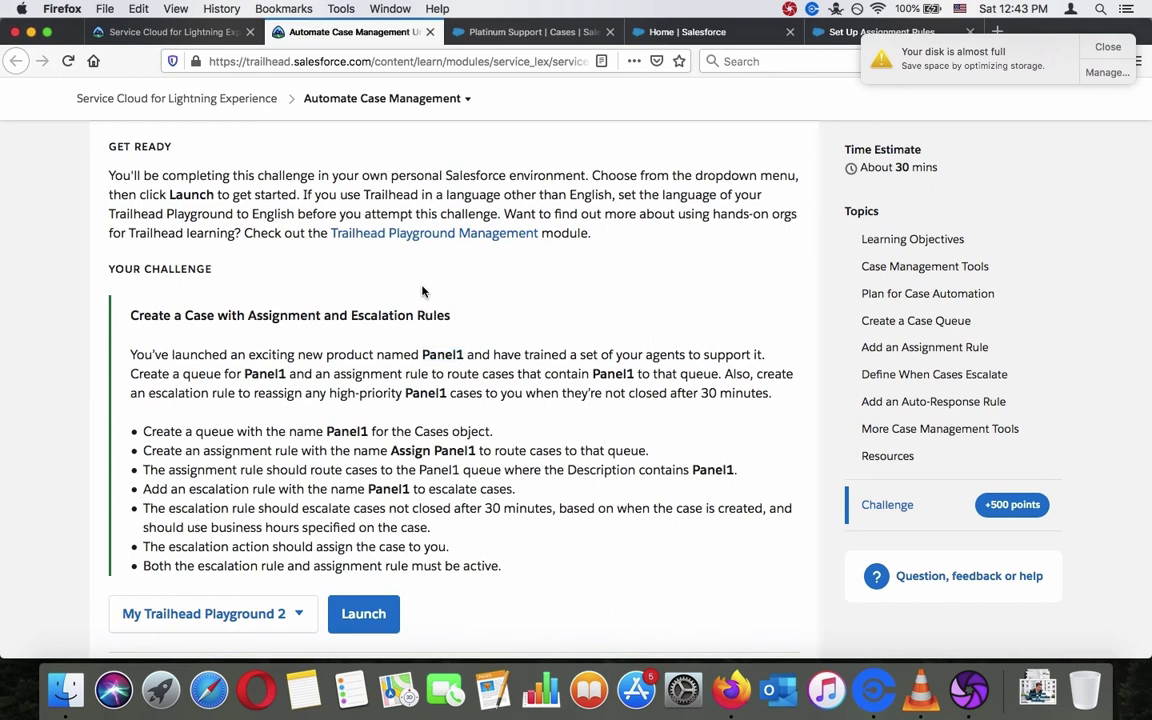
Open the general Setup area in a new browser tab from Service Setup.
{"action": "left_click", "coordinate": [695, 31]}
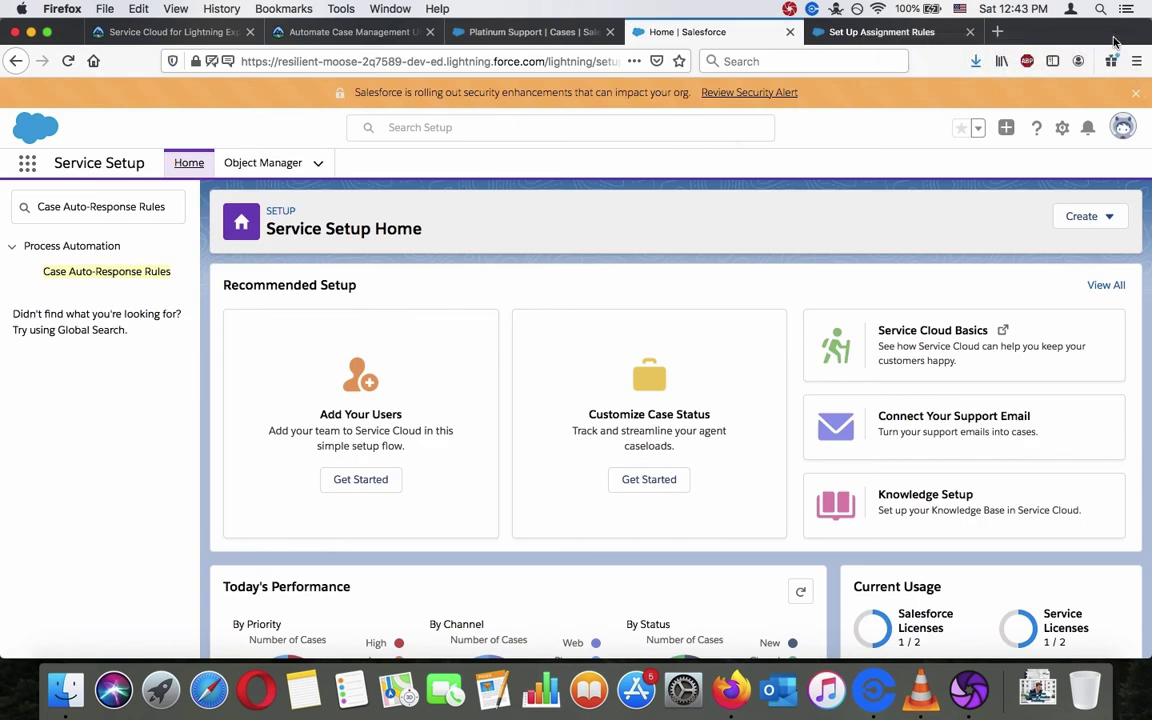
{"action": "left_click", "coordinate": [352, 31]}
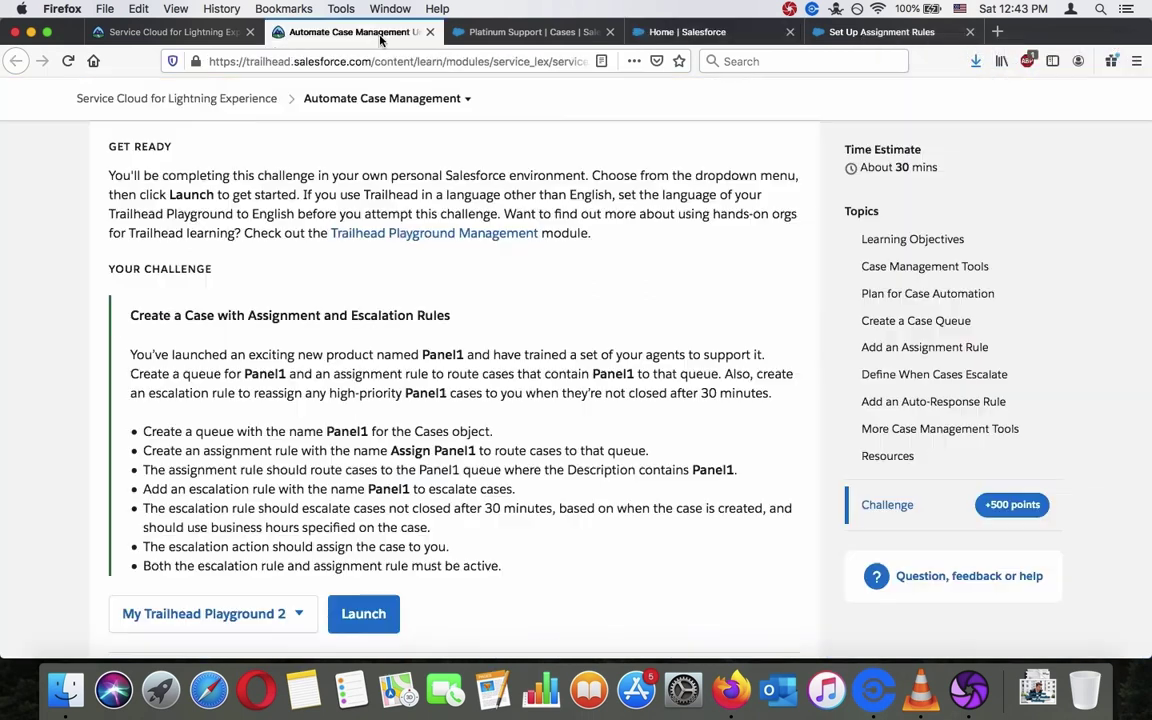
{"action": "left_click", "coordinate": [688, 32]}
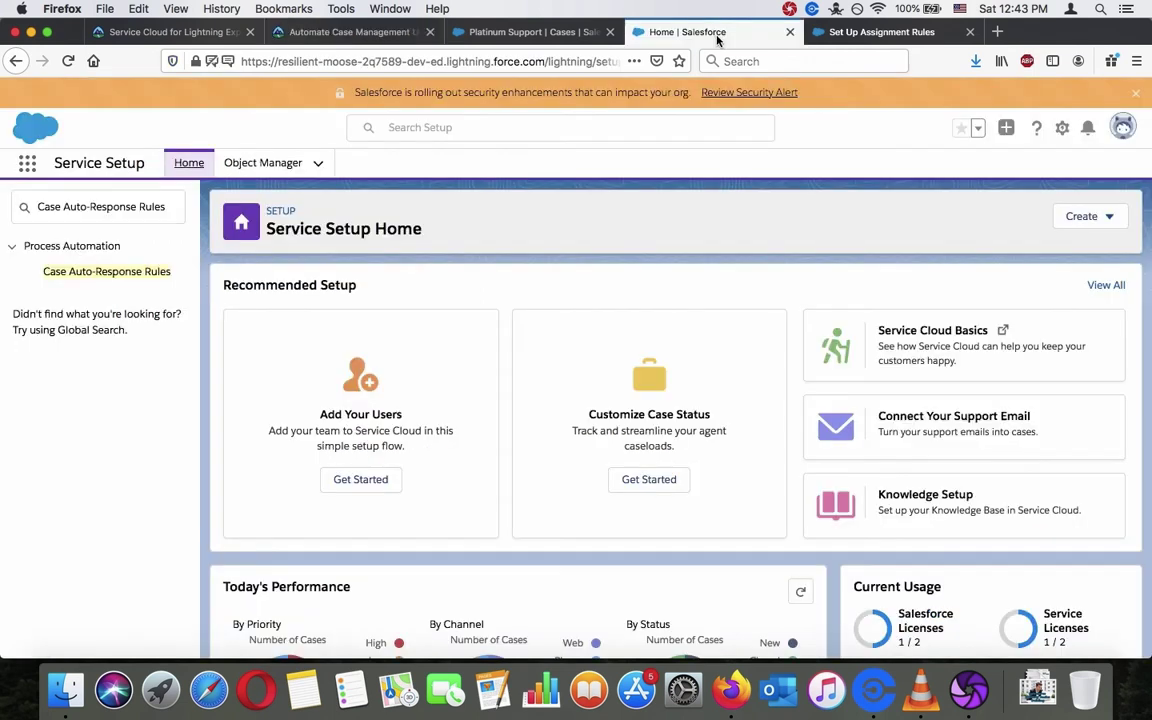
{"action": "left_click", "coordinate": [547, 35]}
{"action": "left_click", "coordinate": [636, 28]}
{"action": "left_click", "coordinate": [1062, 128]}
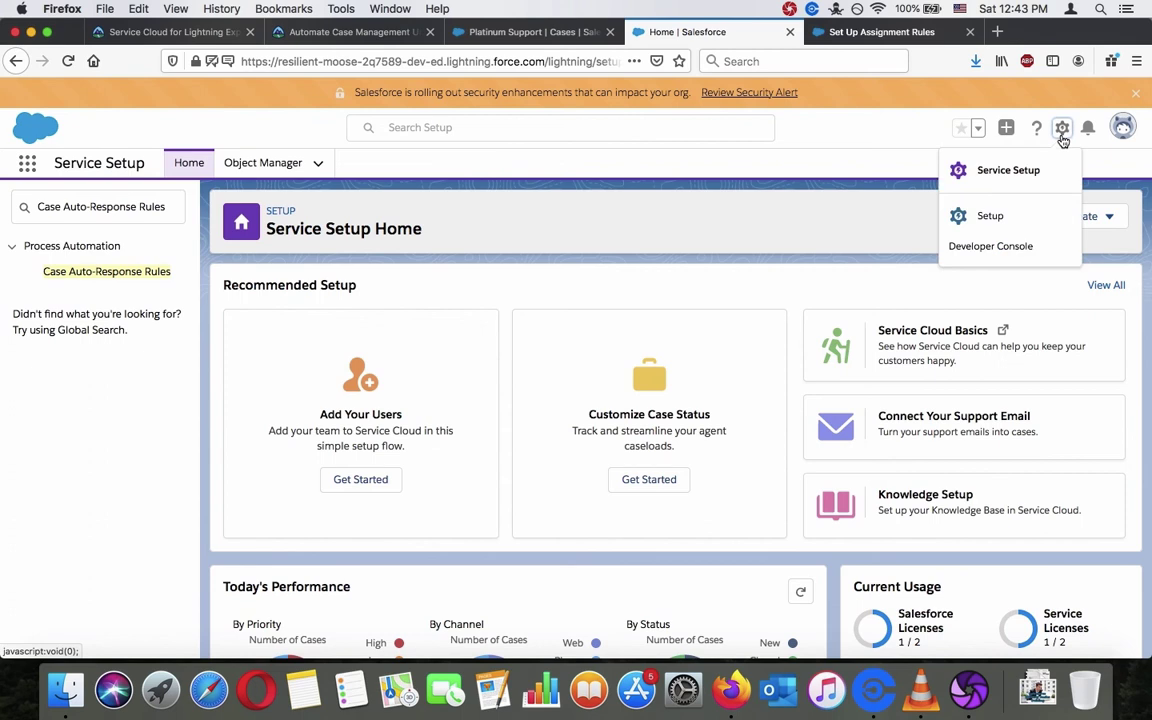
{"action": "left_click", "coordinate": [990, 218]}
{"action": "left_click", "coordinate": [636, 28]}
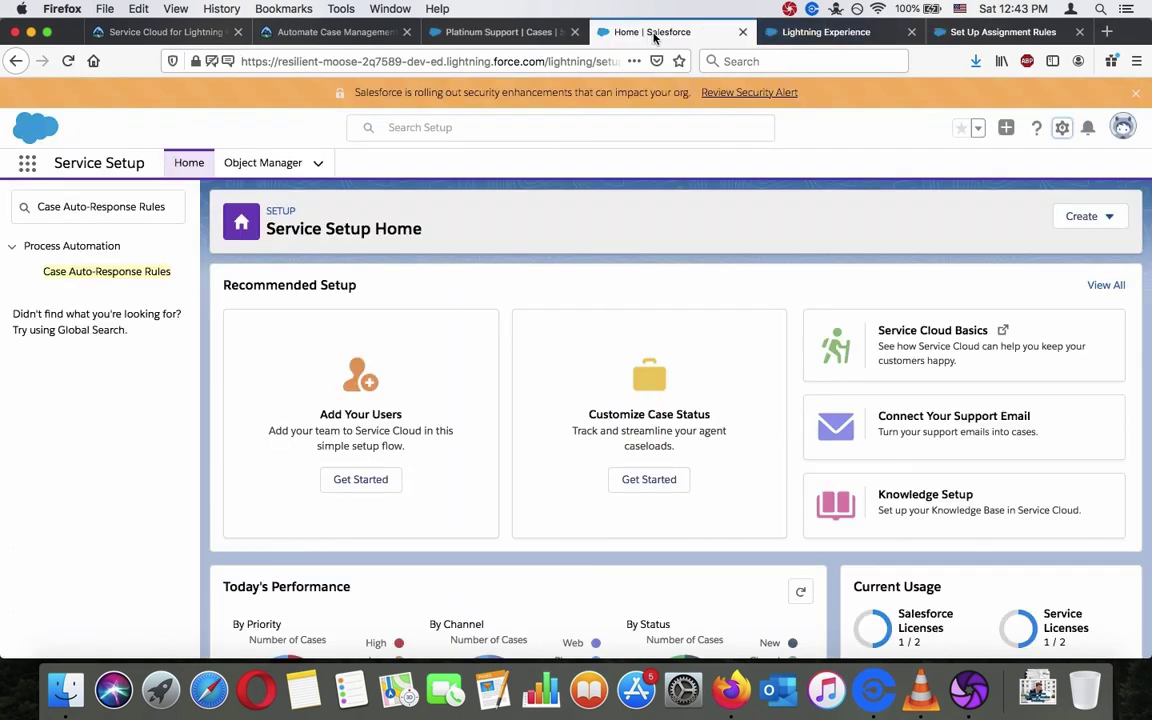
{"action": "left_click", "coordinate": [813, 33]}
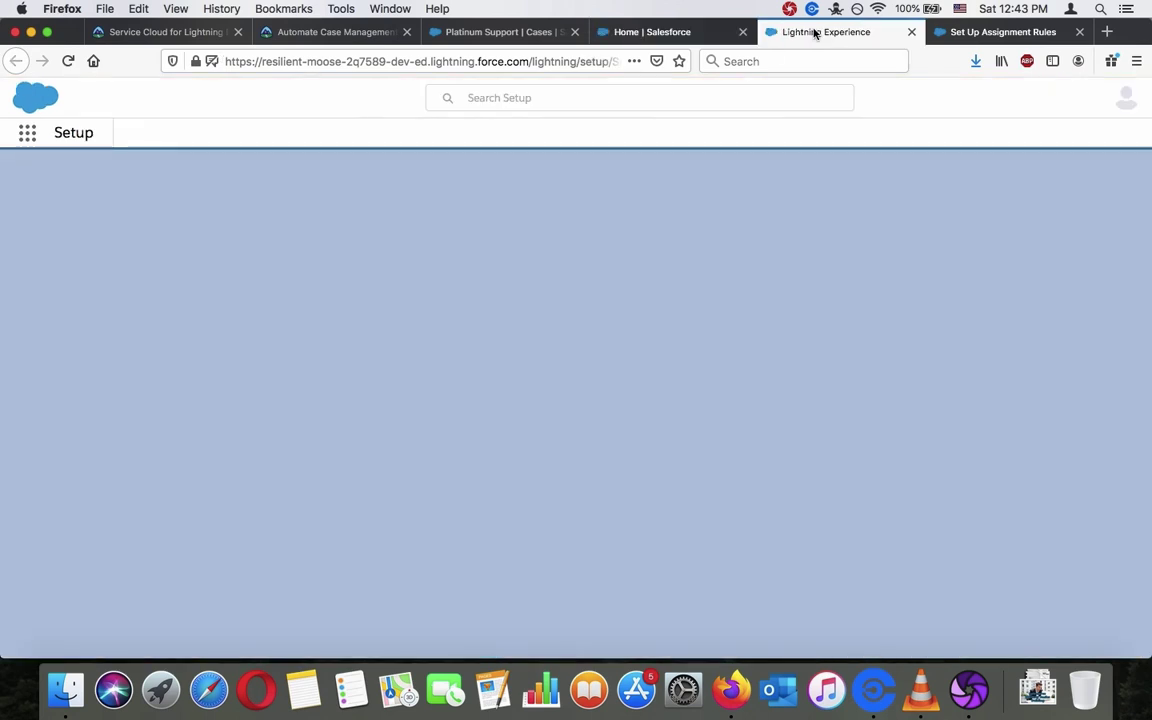
Review the Trailhead unit's case queue and assignment rule instructions, then return to the Hands-on Challenge.
{"action": "left_click", "coordinate": [306, 33]}
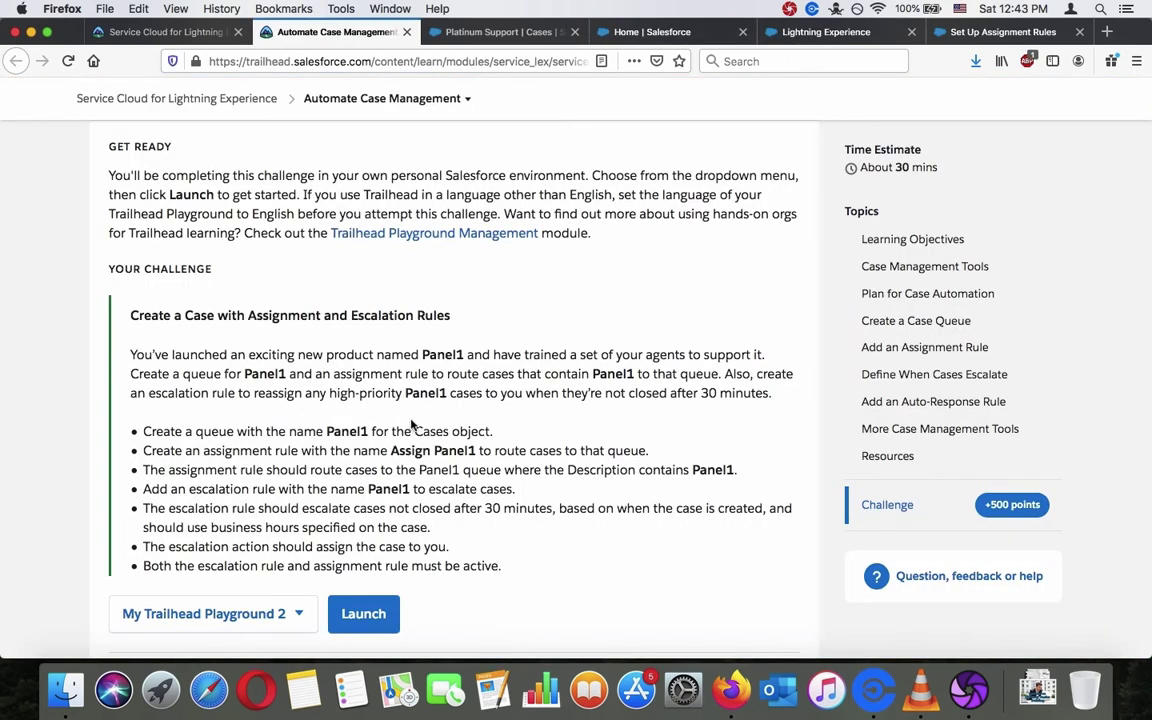
{"action": "scroll", "coordinate": [412, 431], "scroll_direction": "up", "scroll_amount": 15}
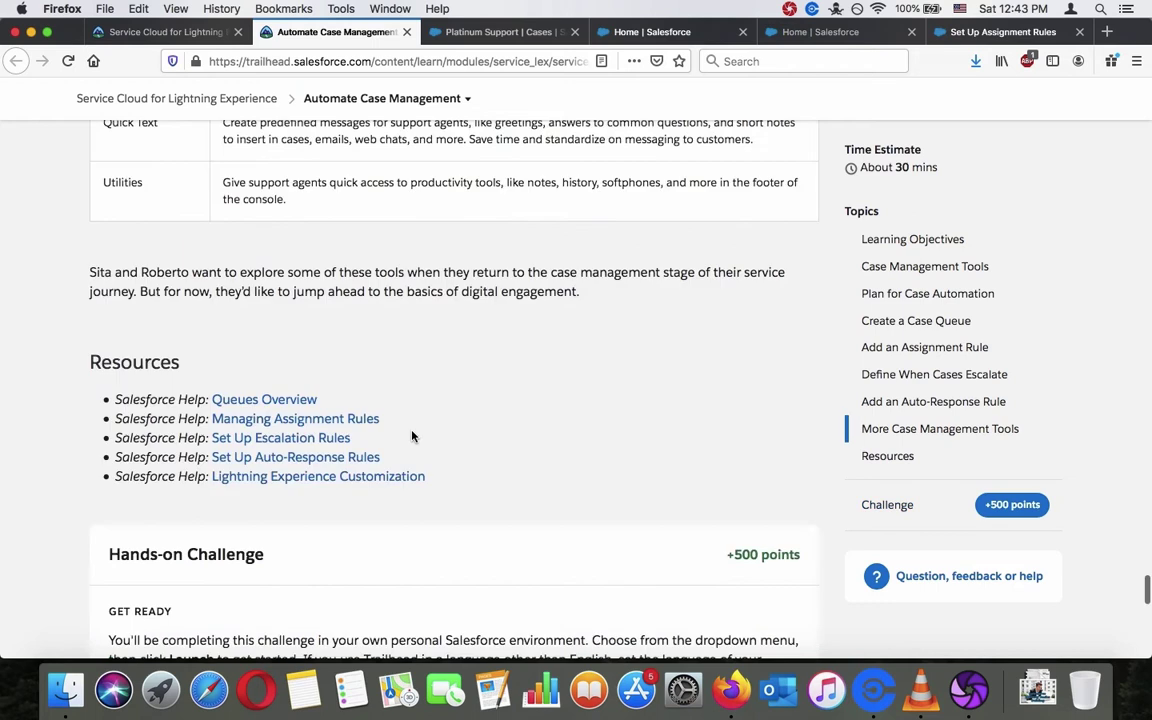
{"action": "scroll", "coordinate": [412, 436], "scroll_direction": "up", "scroll_amount": 15}
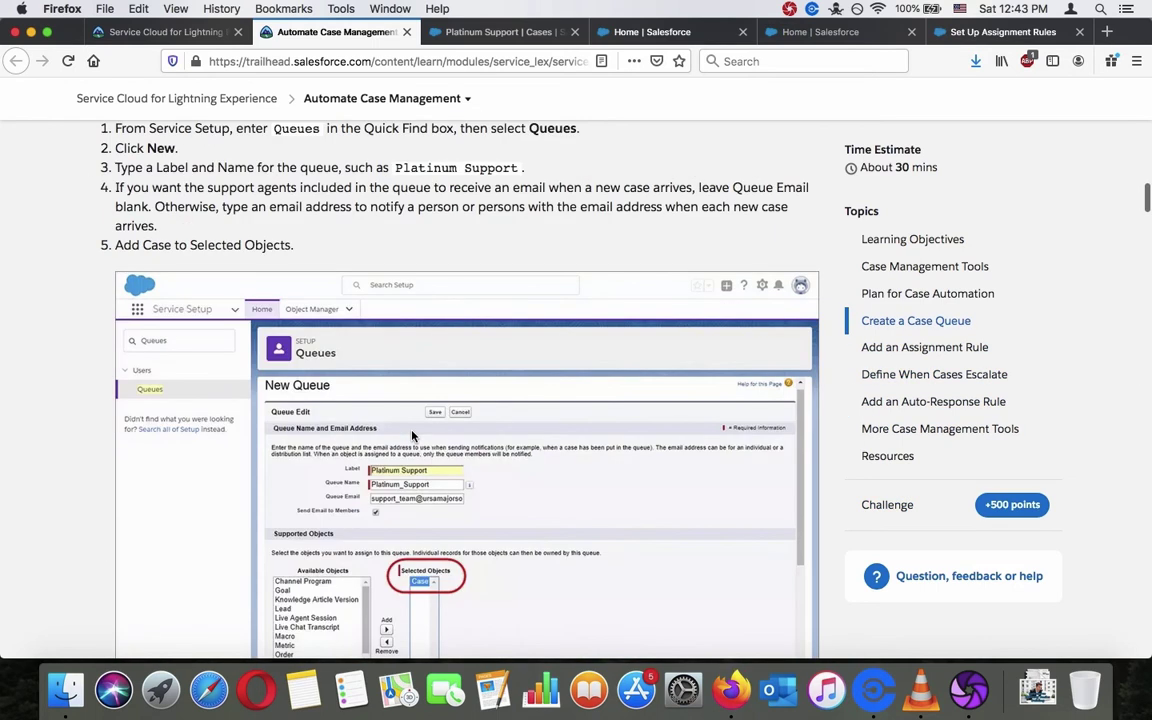
{"action": "scroll", "coordinate": [412, 436], "scroll_direction": "down", "scroll_amount": 20}
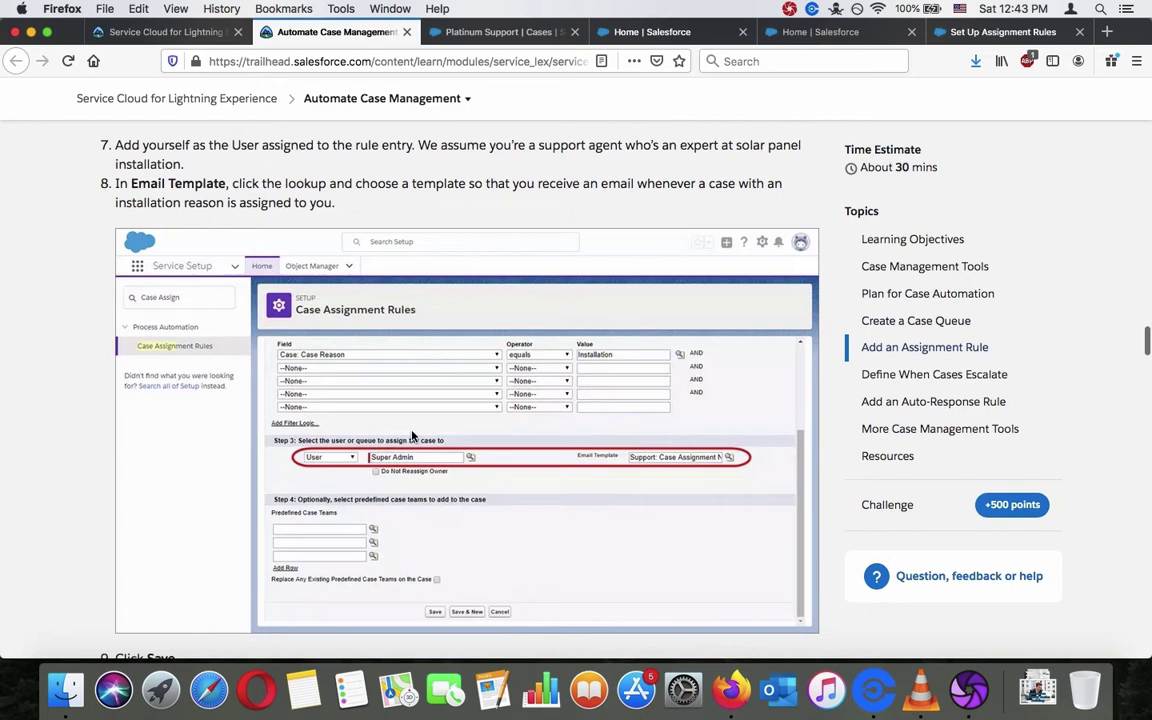
{"action": "scroll", "coordinate": [412, 436], "scroll_direction": "down", "scroll_amount": 15}
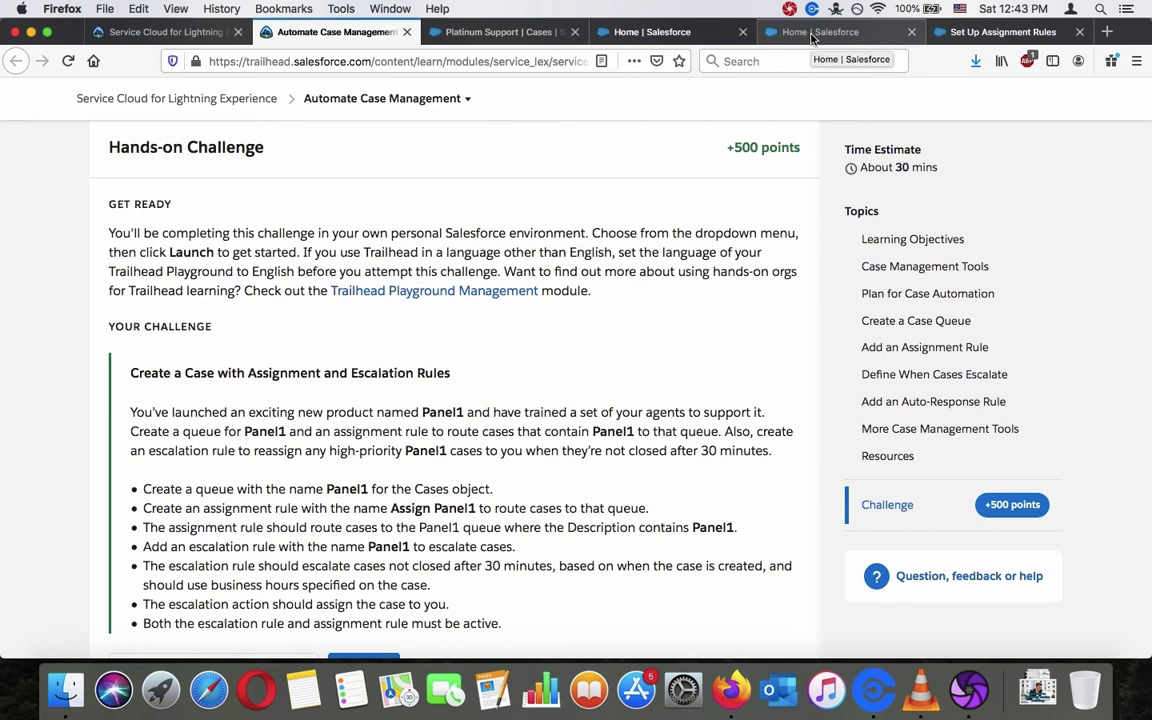
Search Service Setup for "queue" and open the Queues page.
{"action": "left_click", "coordinate": [675, 33]}
{"action": "left_click", "coordinate": [470, 34]}
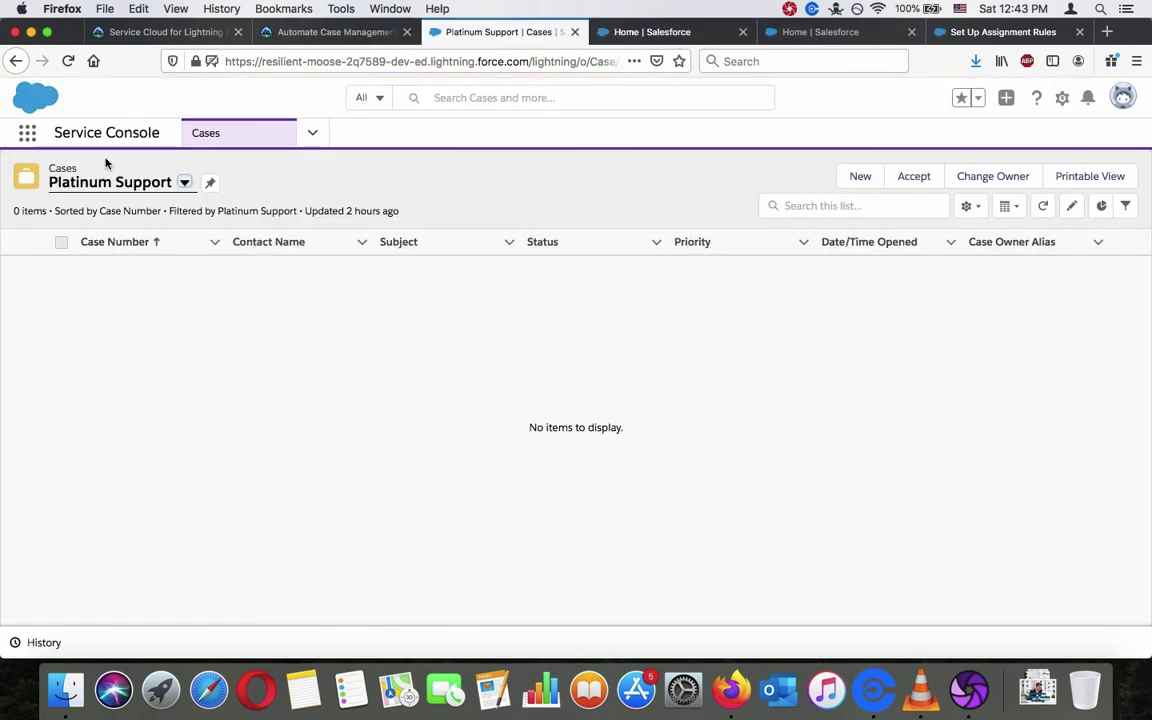
{"action": "left_click", "coordinate": [652, 33]}
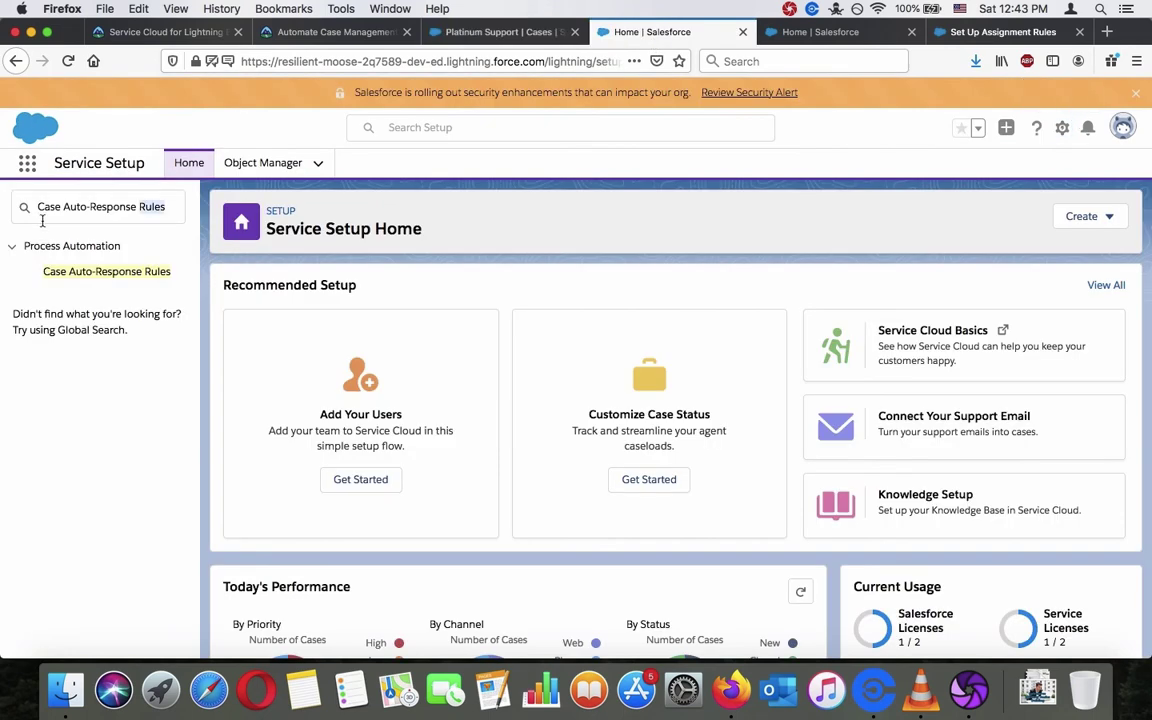
{"action": "triple_click", "coordinate": [74, 197]}
{"action": "type", "text": "queue"}
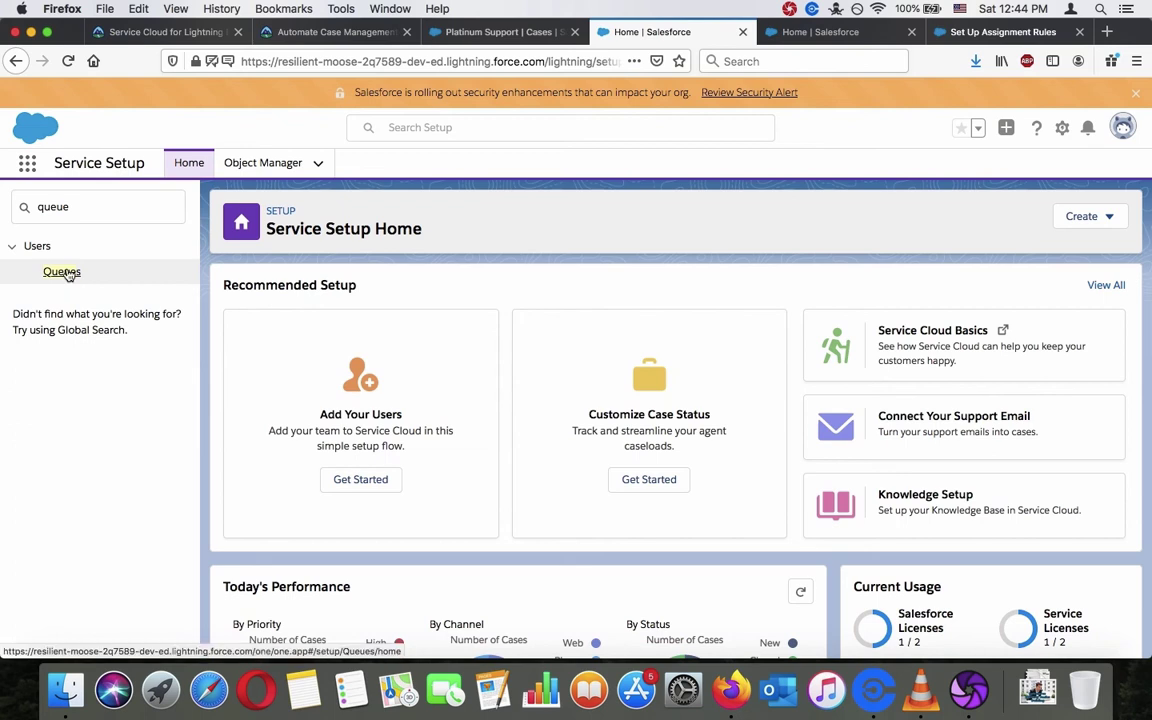
{"action": "left_click", "coordinate": [60, 272]}
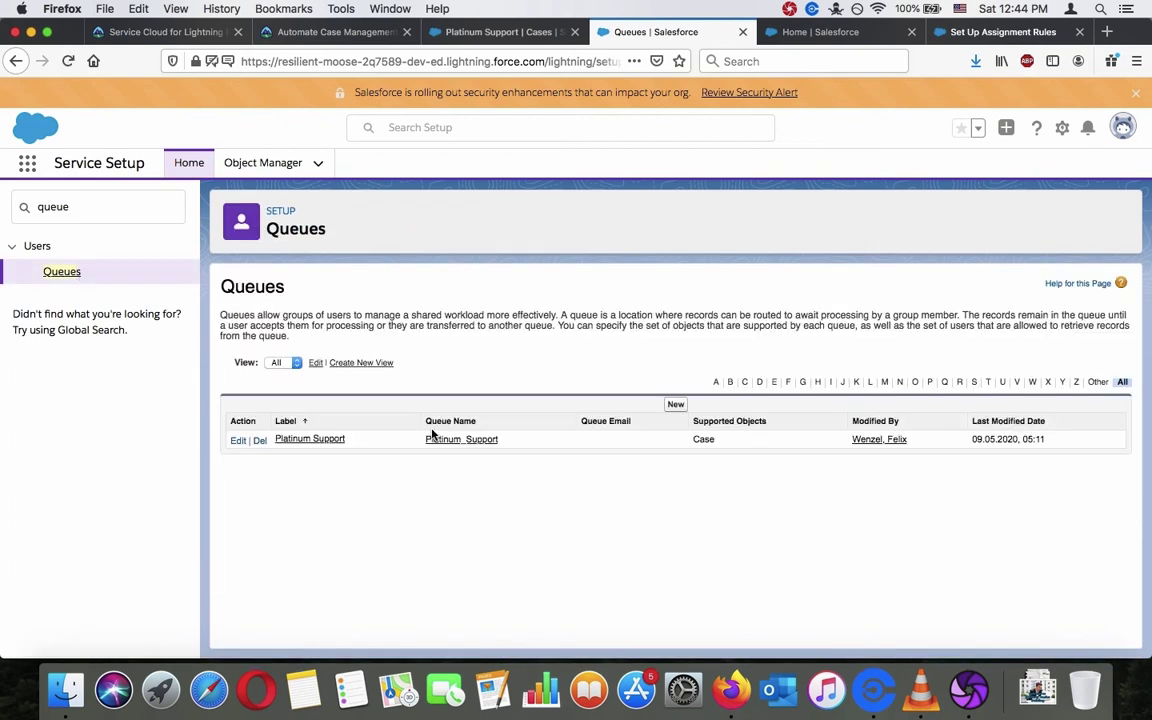
Start a new queue with the label and queue name Panel1 and add Case to its selected objects.
{"action": "left_click", "coordinate": [672, 405]}
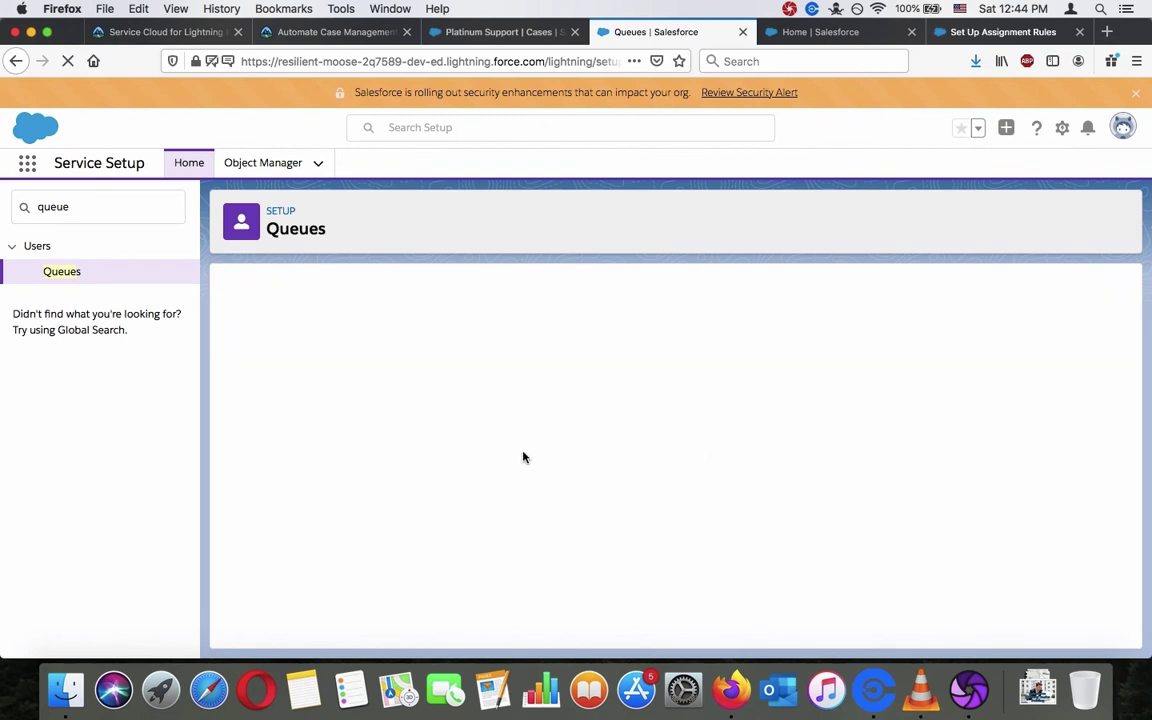
{"action": "type", "text": "Panel1"}
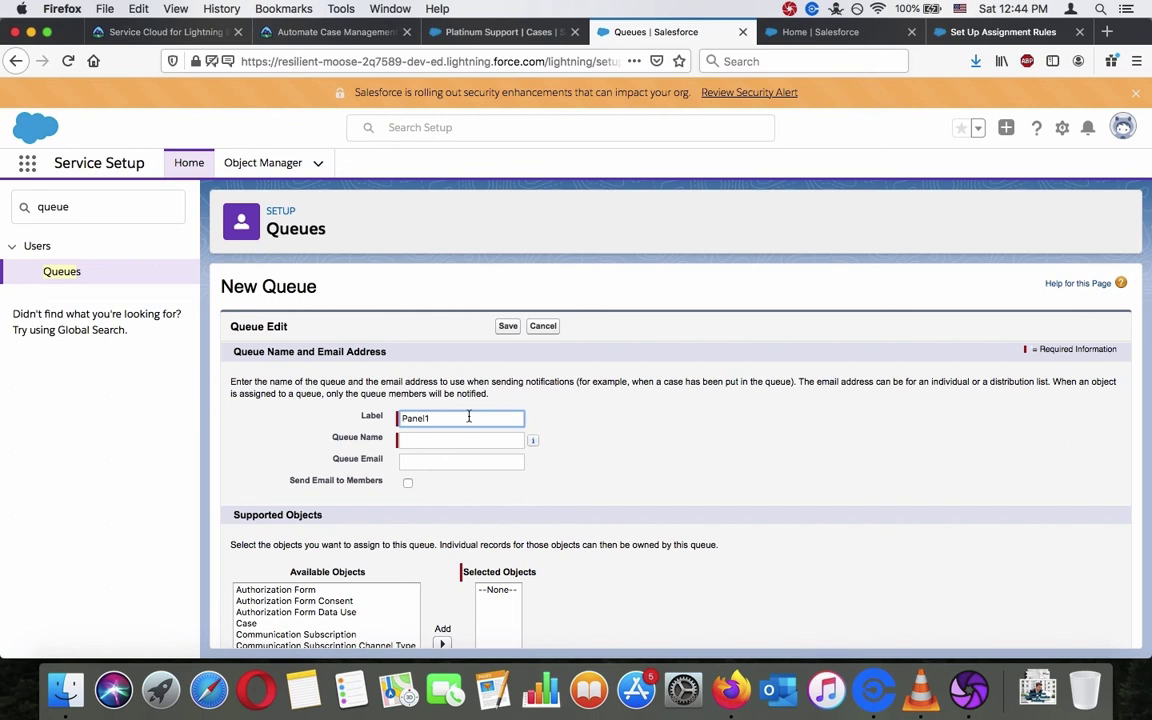
{"action": "left_click", "coordinate": [666, 442]}
{"action": "scroll", "coordinate": [666, 442], "scroll_direction": "down", "scroll_amount": 4}
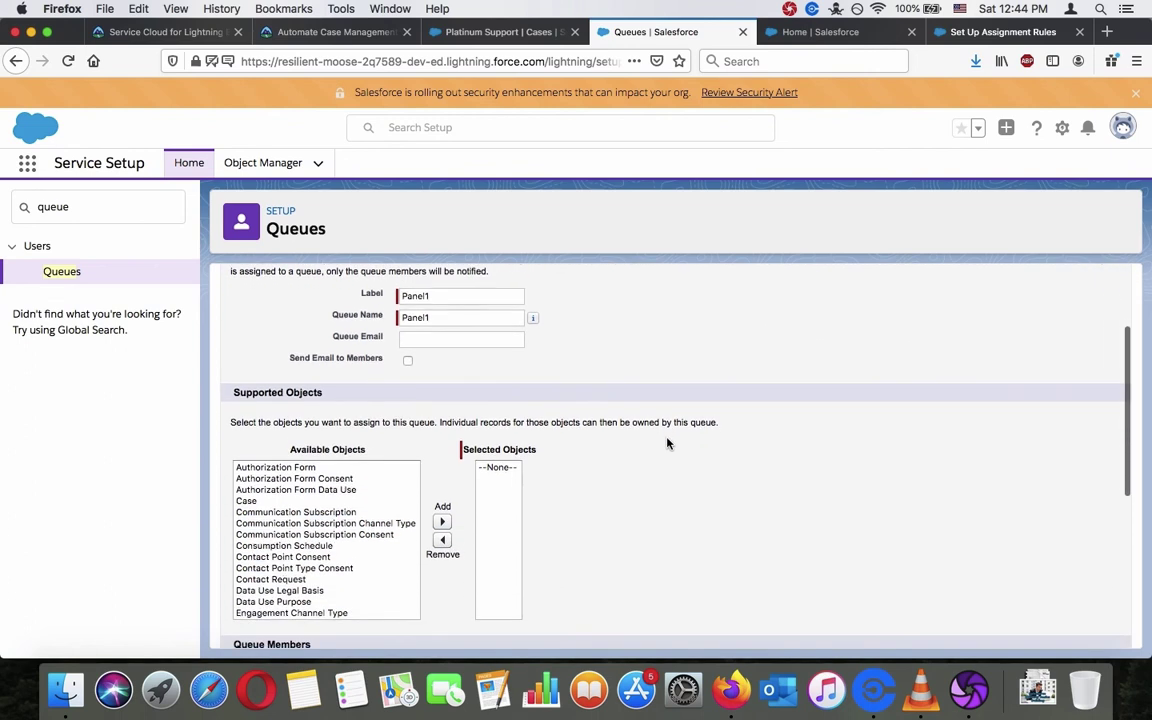
{"action": "left_click", "coordinate": [246, 436]}
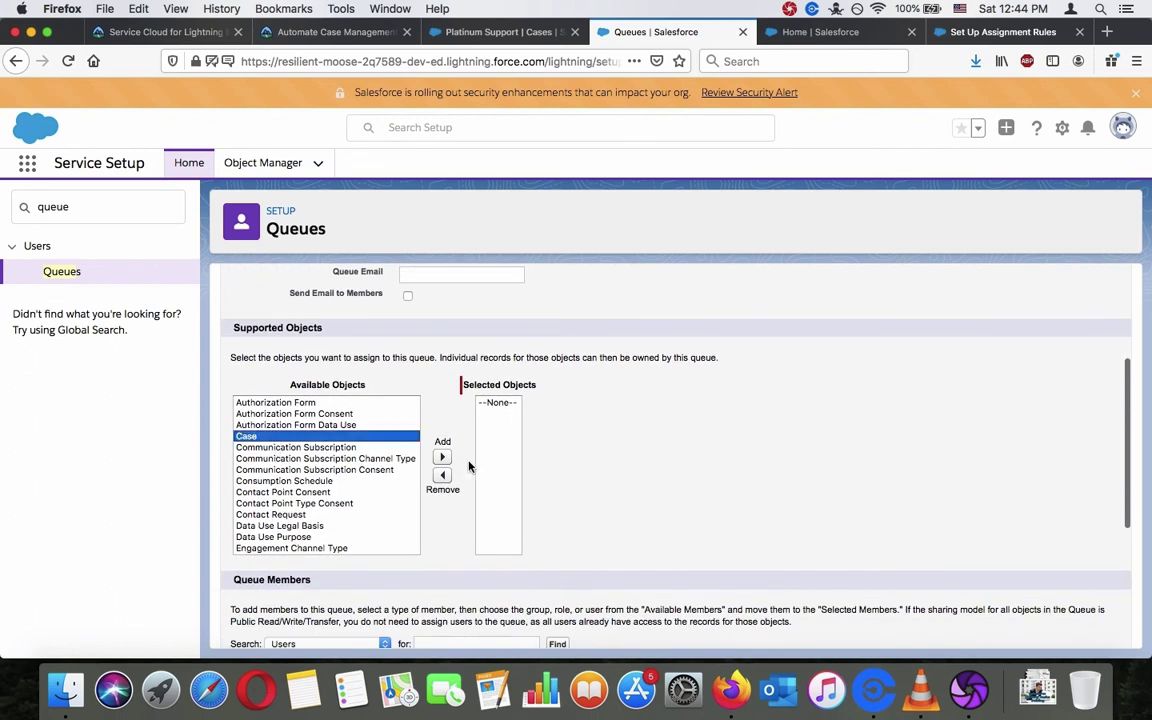
{"action": "left_click", "coordinate": [442, 457]}
Add your own user to the Panel1 queue's selected members and save the queue.
{"action": "scroll", "coordinate": [630, 427], "scroll_direction": "down", "scroll_amount": 5}
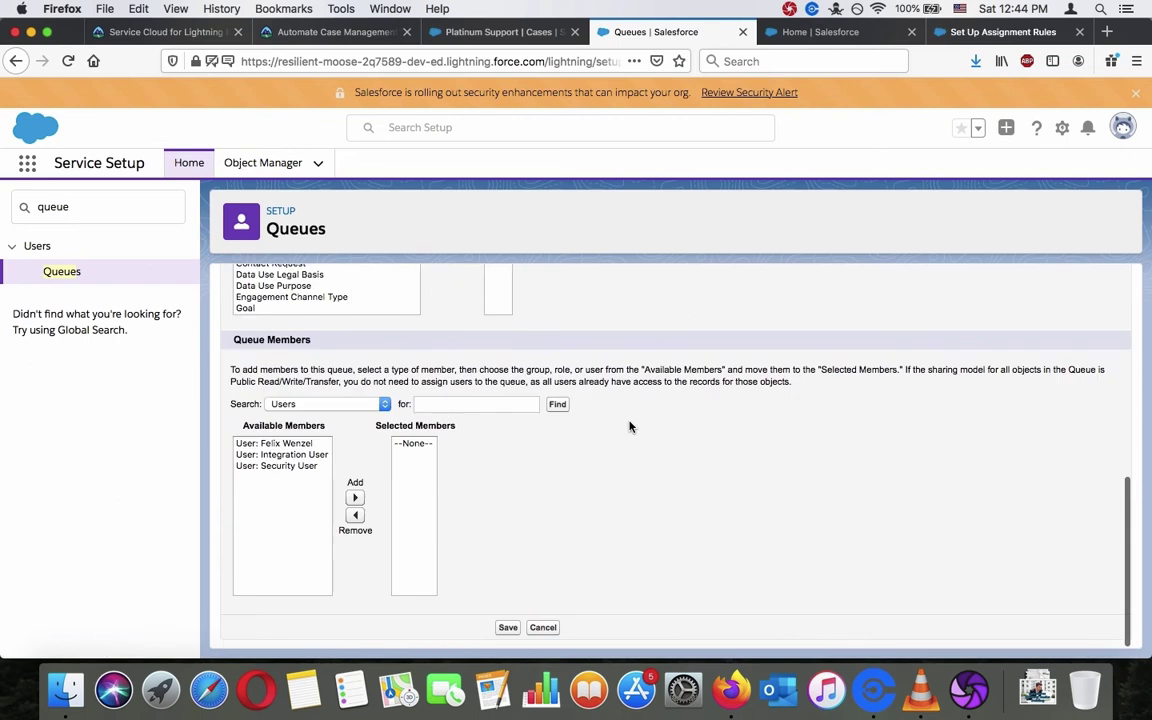
{"action": "left_click", "coordinate": [308, 445]}
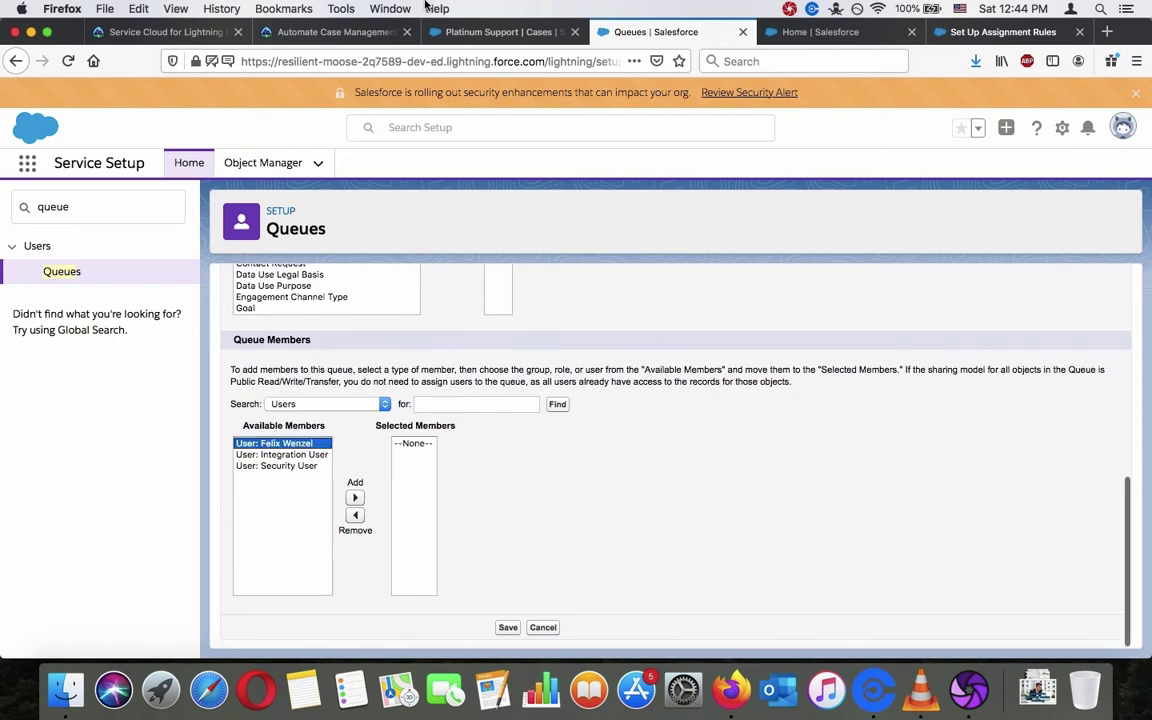
{"action": "left_click", "coordinate": [335, 31]}
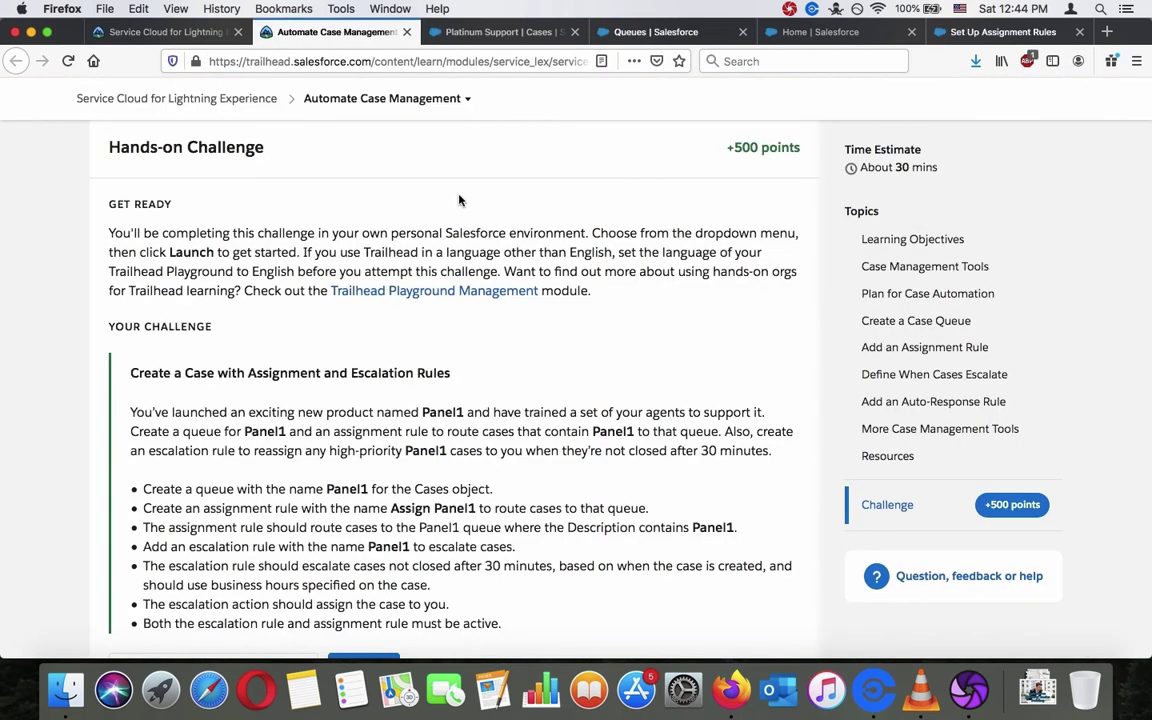
{"action": "left_click", "coordinate": [684, 33]}
{"action": "left_click", "coordinate": [354, 497]}
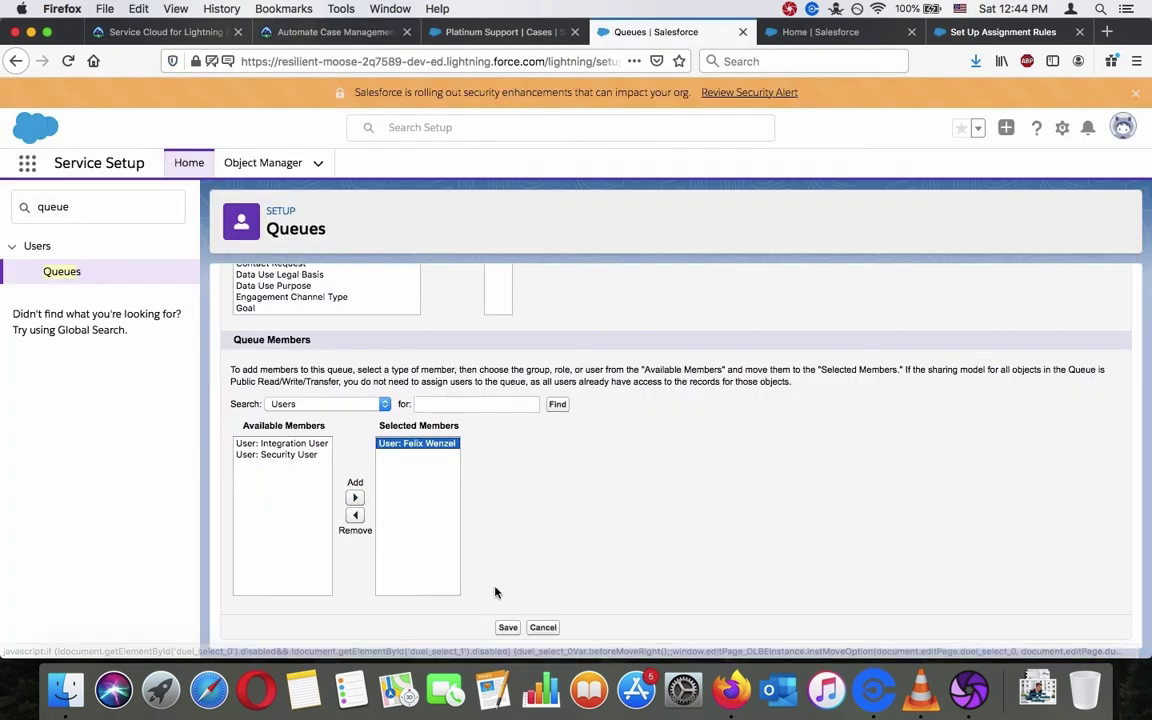
{"action": "left_click", "coordinate": [508, 630]}
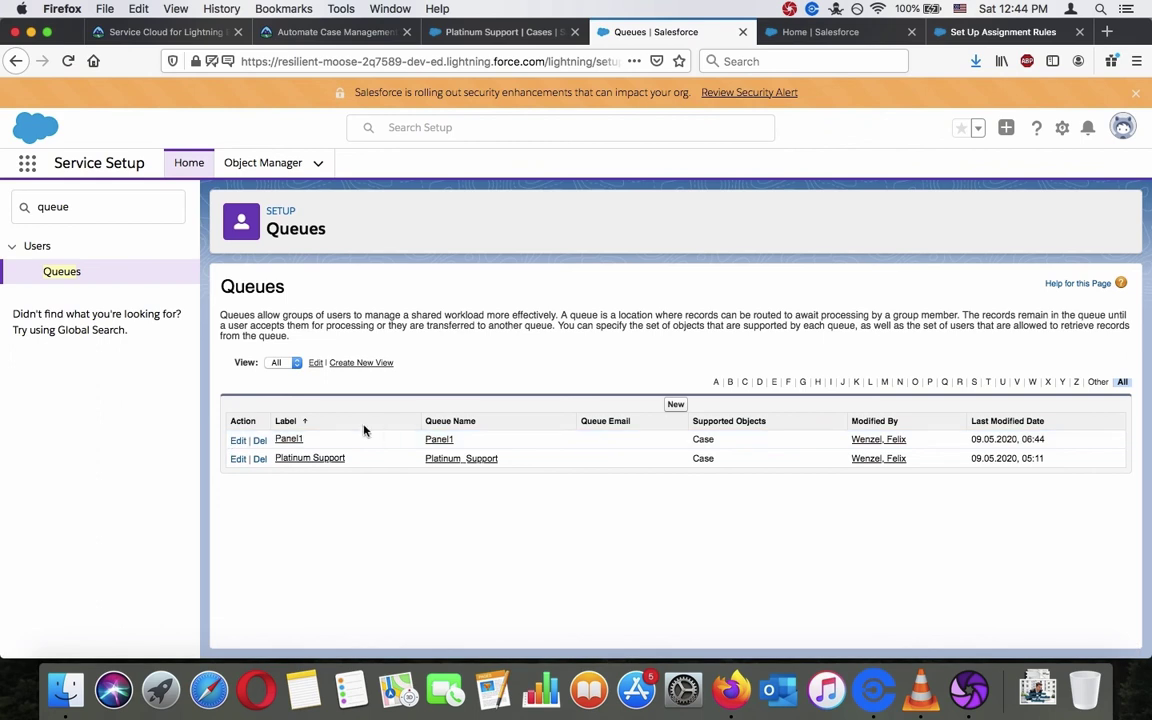
Inspect the Panel1 queue's details, supported object and members, leaving its edit form without changes.
{"action": "left_click", "coordinate": [439, 440]}
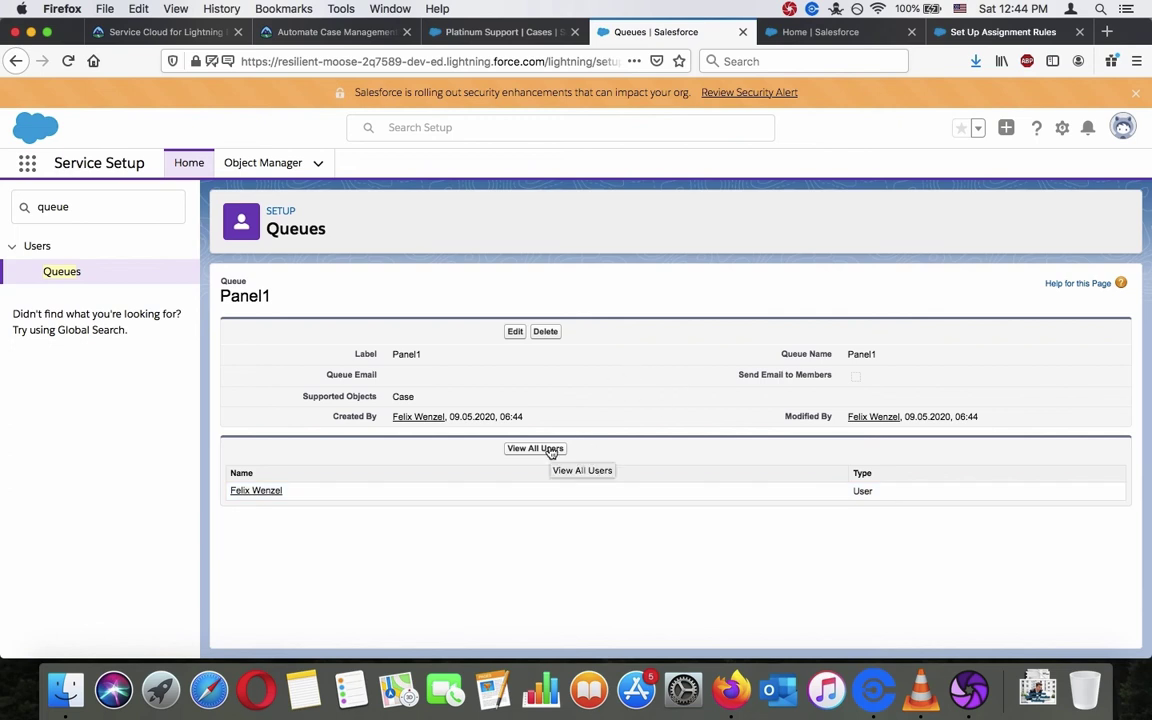
{"action": "left_click", "coordinate": [520, 333]}
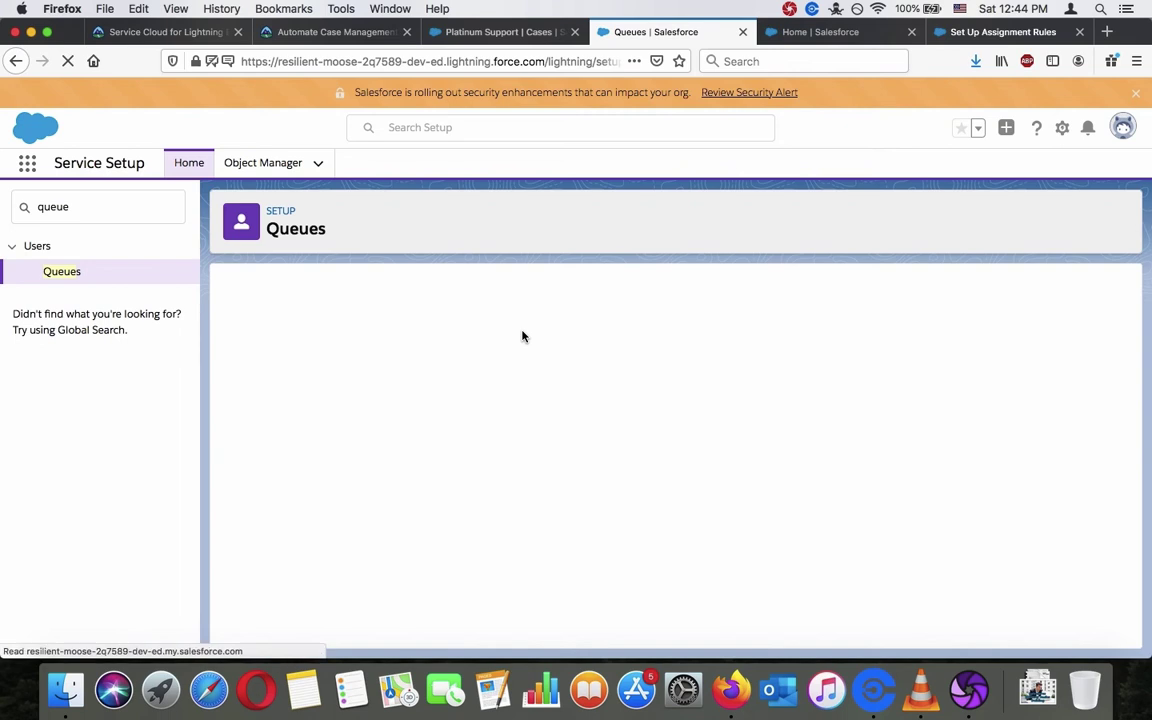
{"action": "scroll", "coordinate": [522, 335], "scroll_direction": "down", "scroll_amount": 5}
{"action": "scroll", "coordinate": [522, 333], "scroll_direction": "down", "scroll_amount": 3}
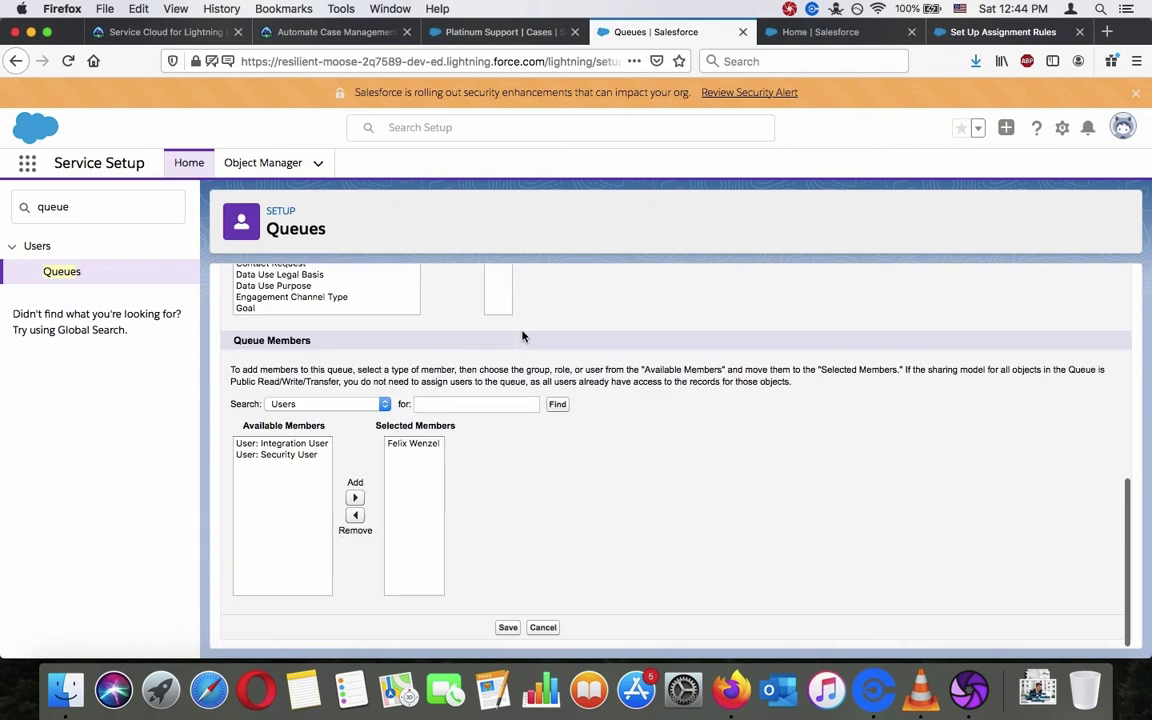
{"action": "scroll", "coordinate": [522, 341], "scroll_direction": "up", "scroll_amount": 10}
{"action": "left_click", "coordinate": [543, 333]}
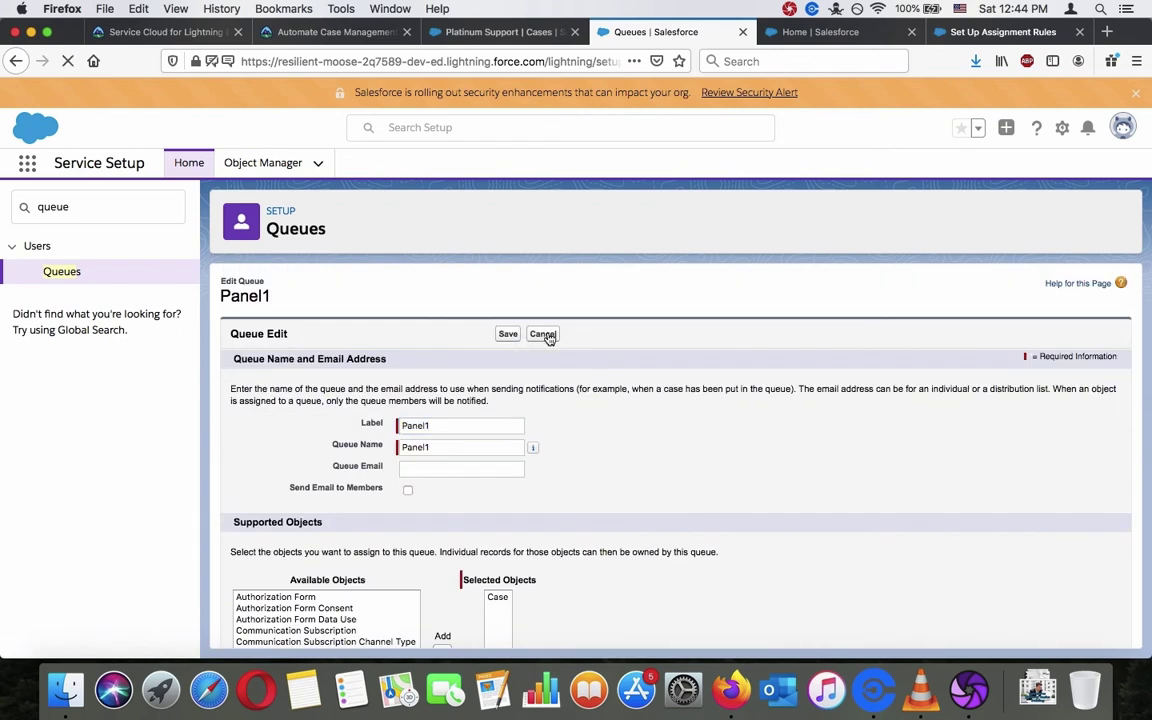
Review the challenge requirements, search Service Setup for "assign" and open the Case Assignment Rules page.
{"action": "left_click", "coordinate": [377, 37]}
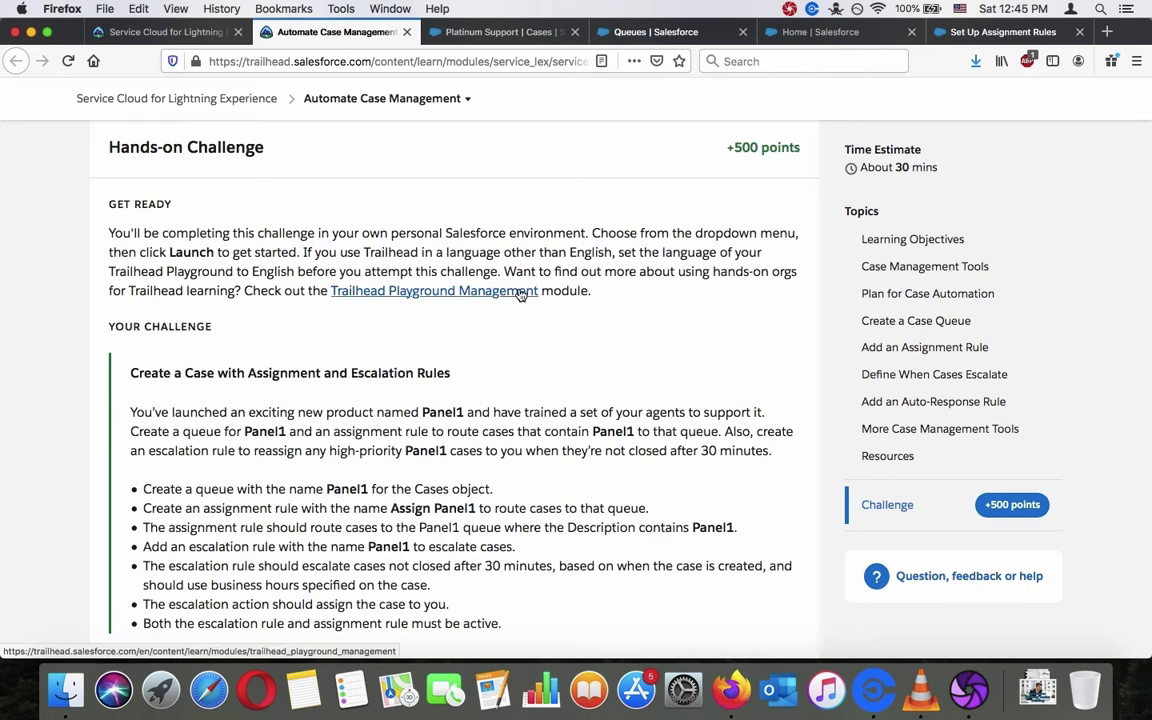
{"action": "left_click", "coordinate": [630, 32]}
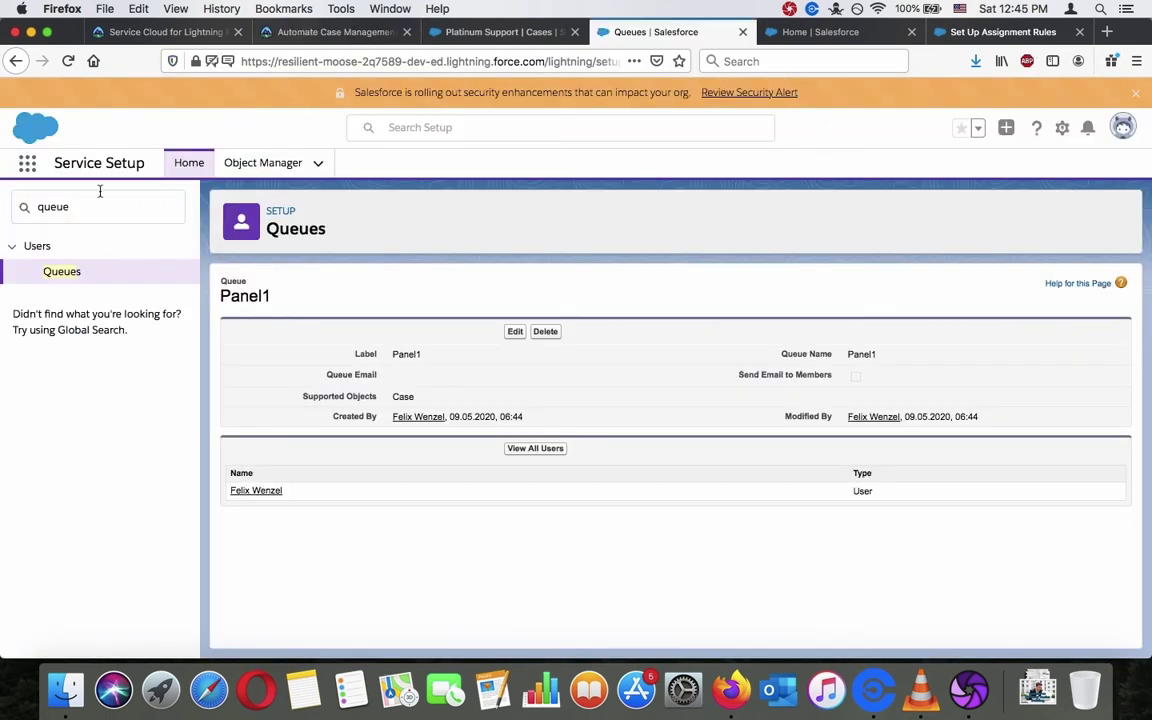
{"action": "key", "text": "super+a"}
{"action": "type", "text": "assign"}
{"action": "left_click", "coordinate": [85, 273]}
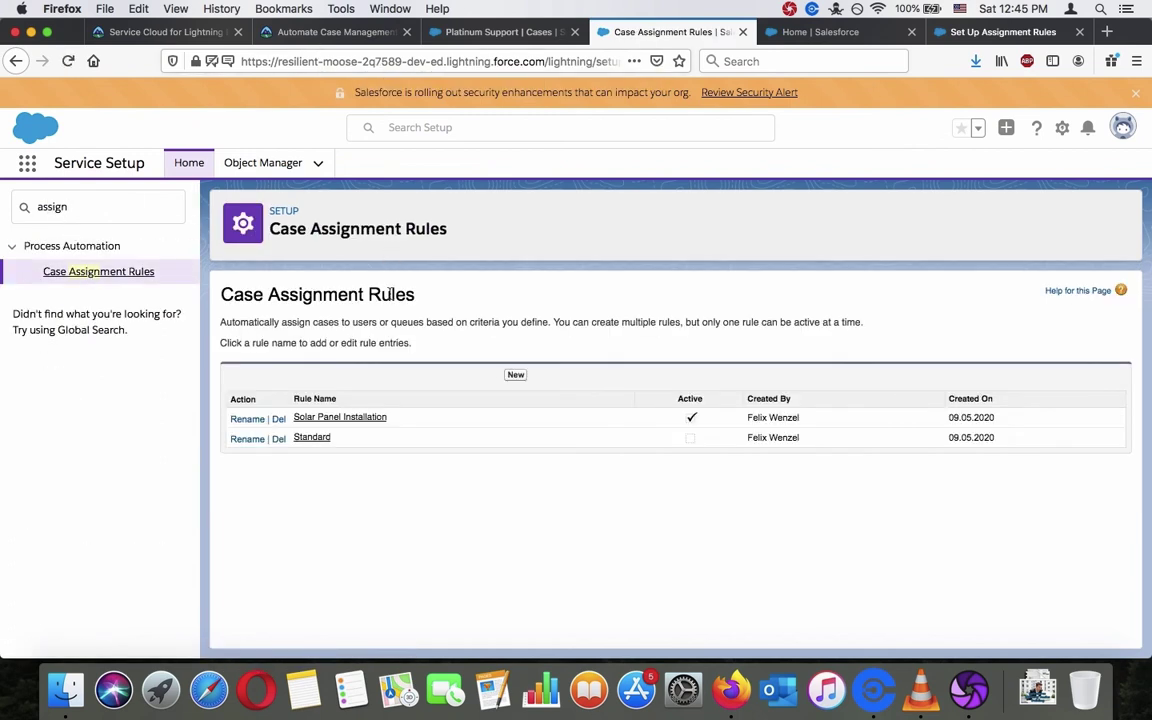
Create an active case assignment rule named Assign Panel1, copying the name from the challenge text, and save it.
{"action": "left_click", "coordinate": [515, 375]}
{"action": "left_click", "coordinate": [297, 36]}
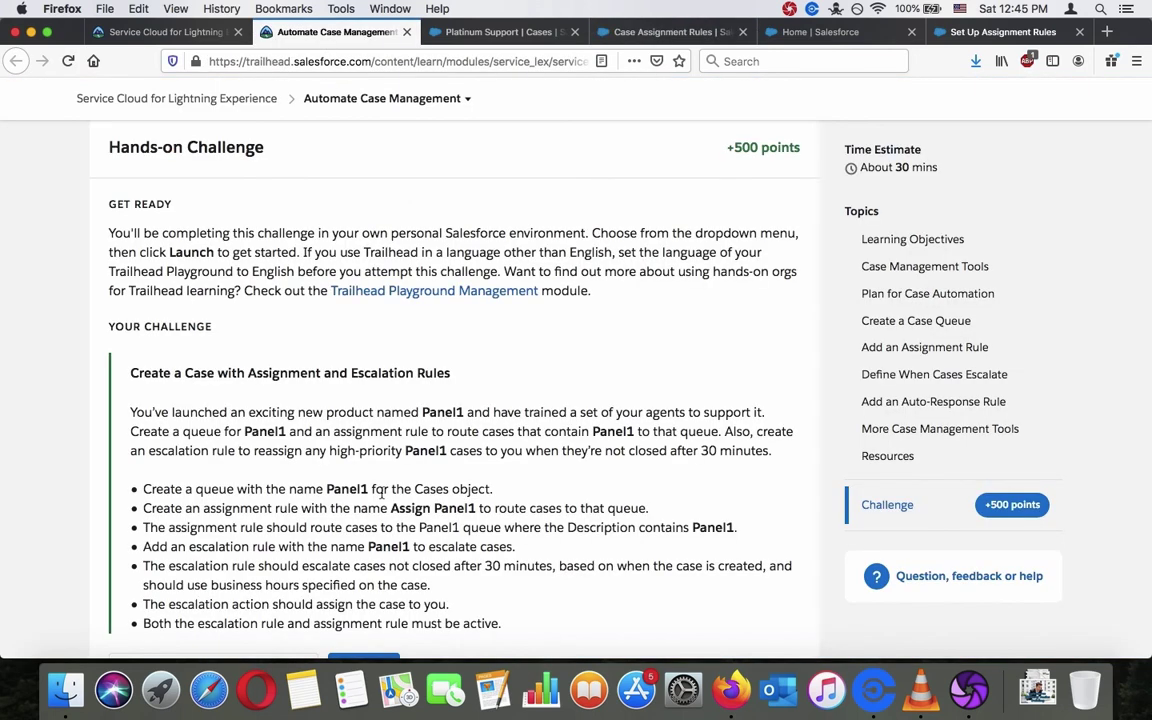
{"action": "left_click_drag", "start_coordinate": [392, 508], "coordinate": [478, 508]}
{"action": "key", "text": "super+c"}
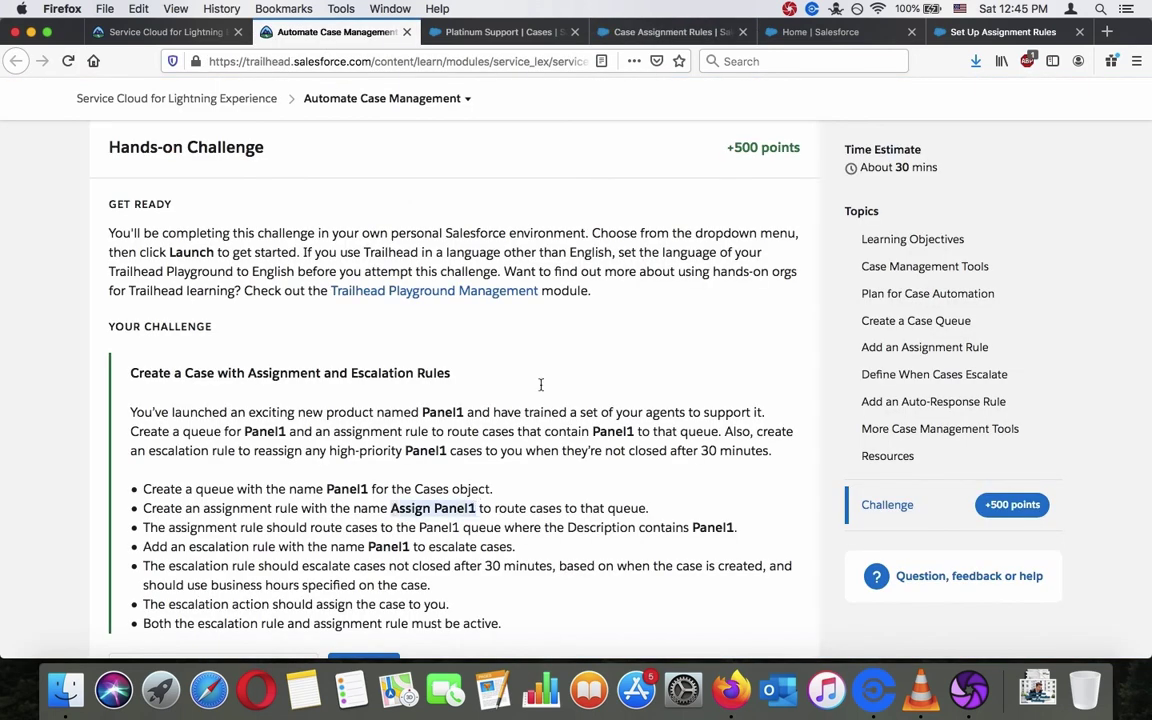
{"action": "left_click", "coordinate": [600, 33]}
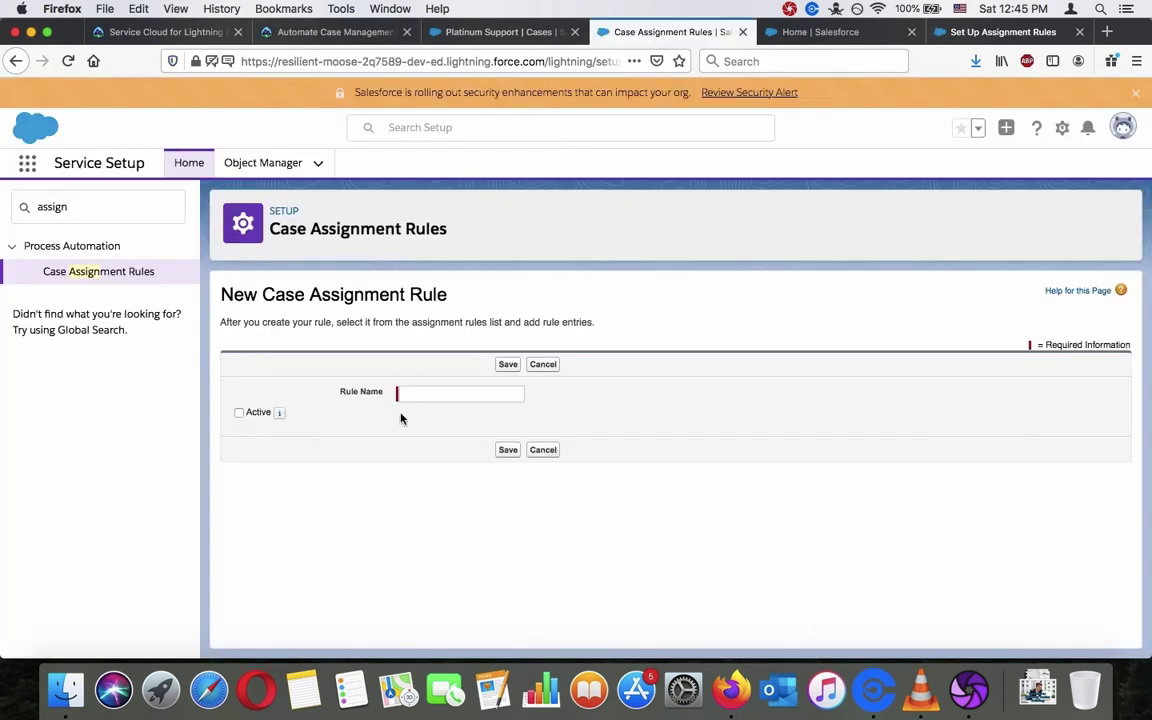
{"action": "key", "text": "super+v"}
Open the Assign Panel1 rule and start a new rule entry with sort order 1.
{"action": "left_click", "coordinate": [326, 33]}
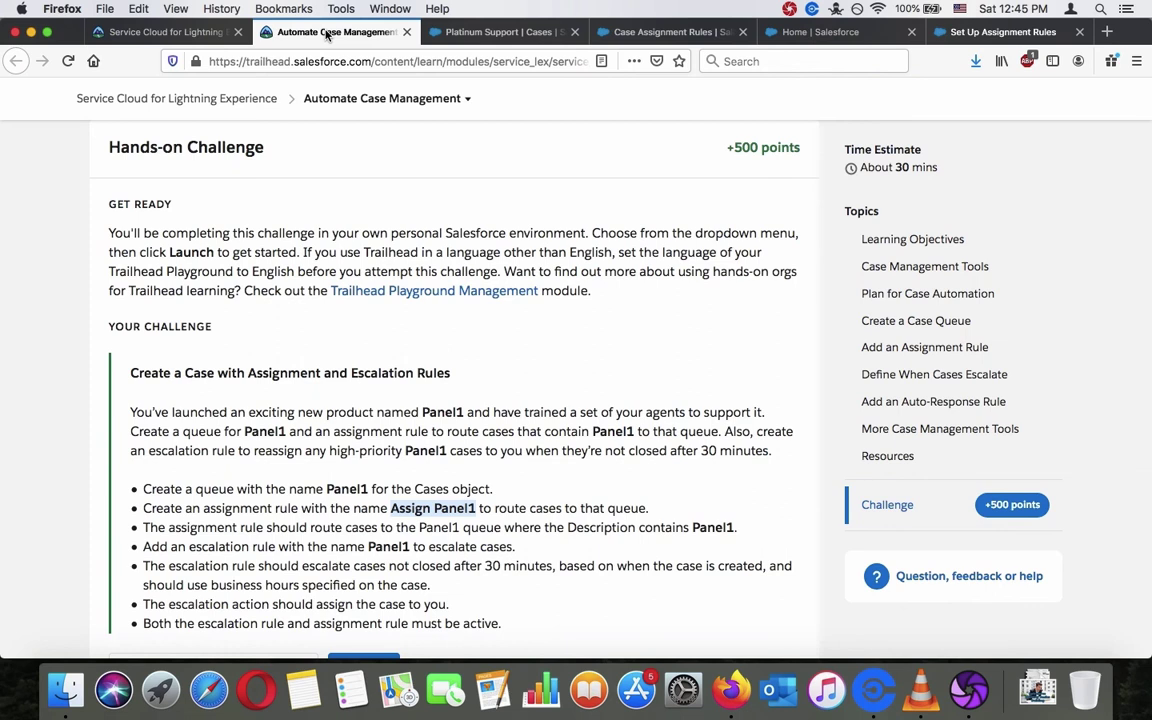
{"action": "left_click", "coordinate": [688, 30]}
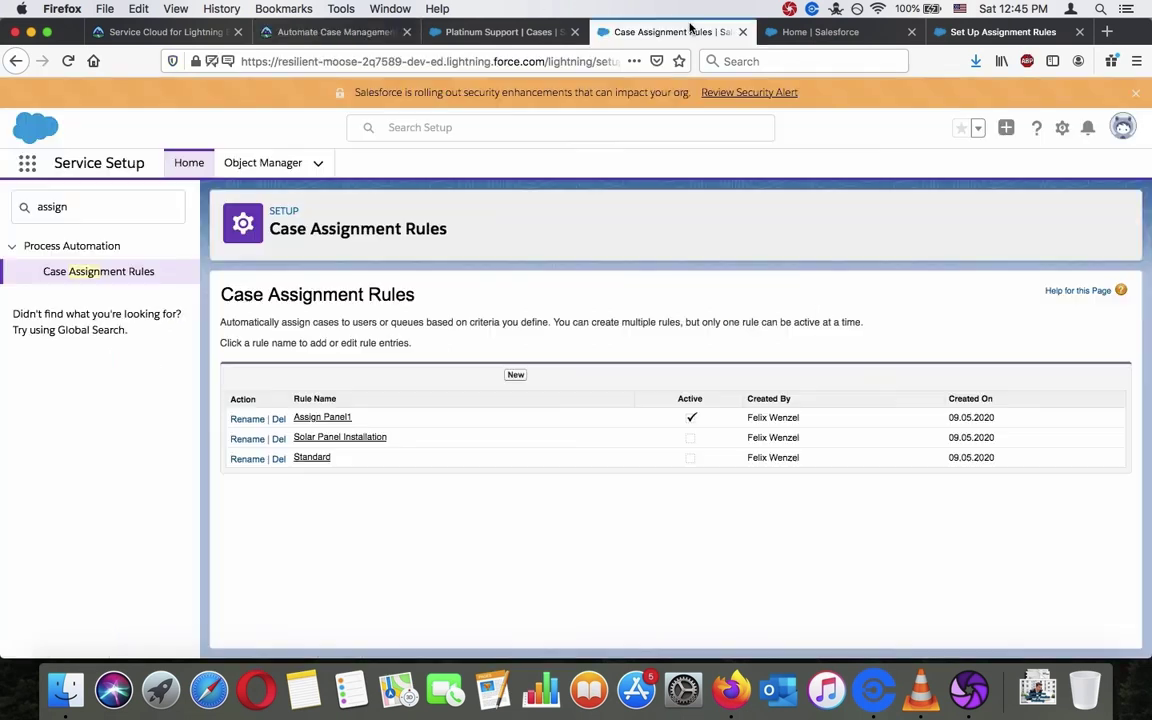
{"action": "left_click", "coordinate": [316, 419]}
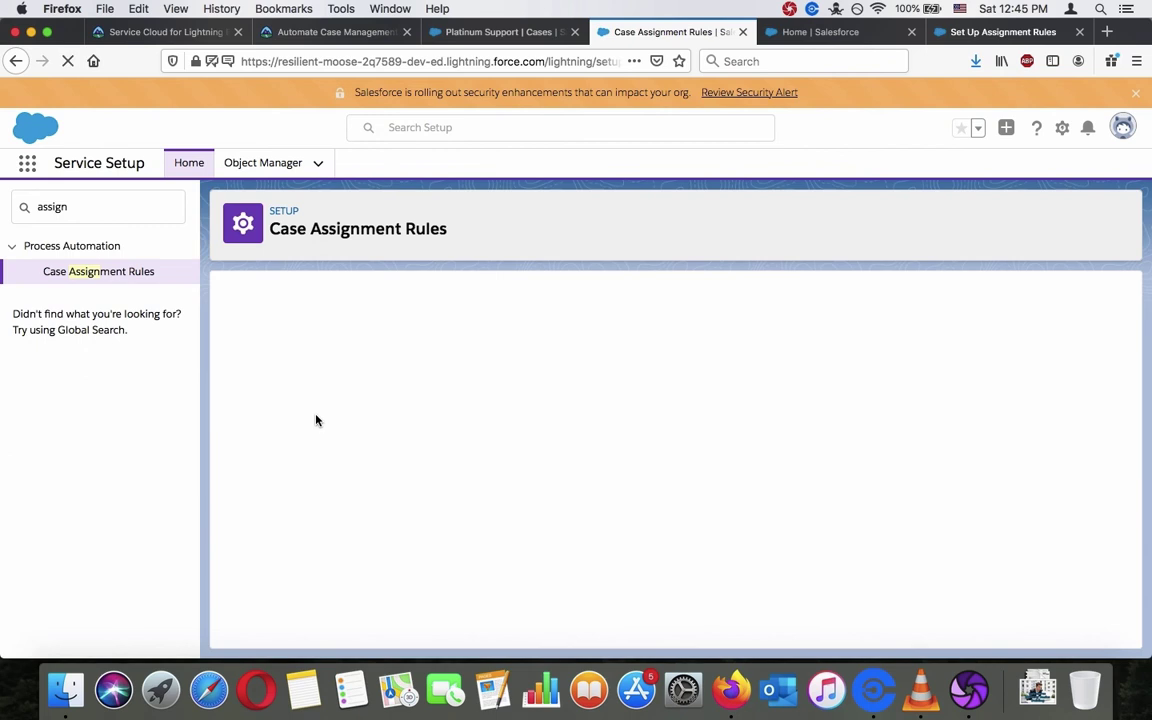
{"action": "left_click", "coordinate": [516, 473]}
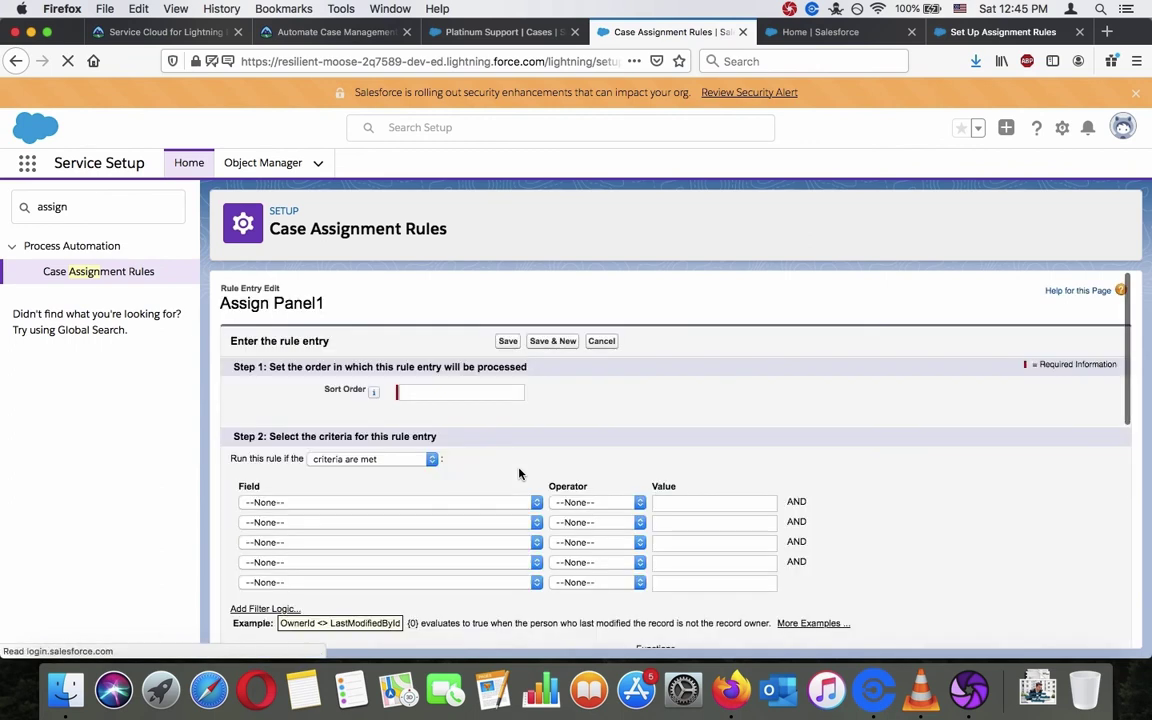
{"action": "type", "text": "1"}
{"action": "left_click", "coordinate": [516, 410]}
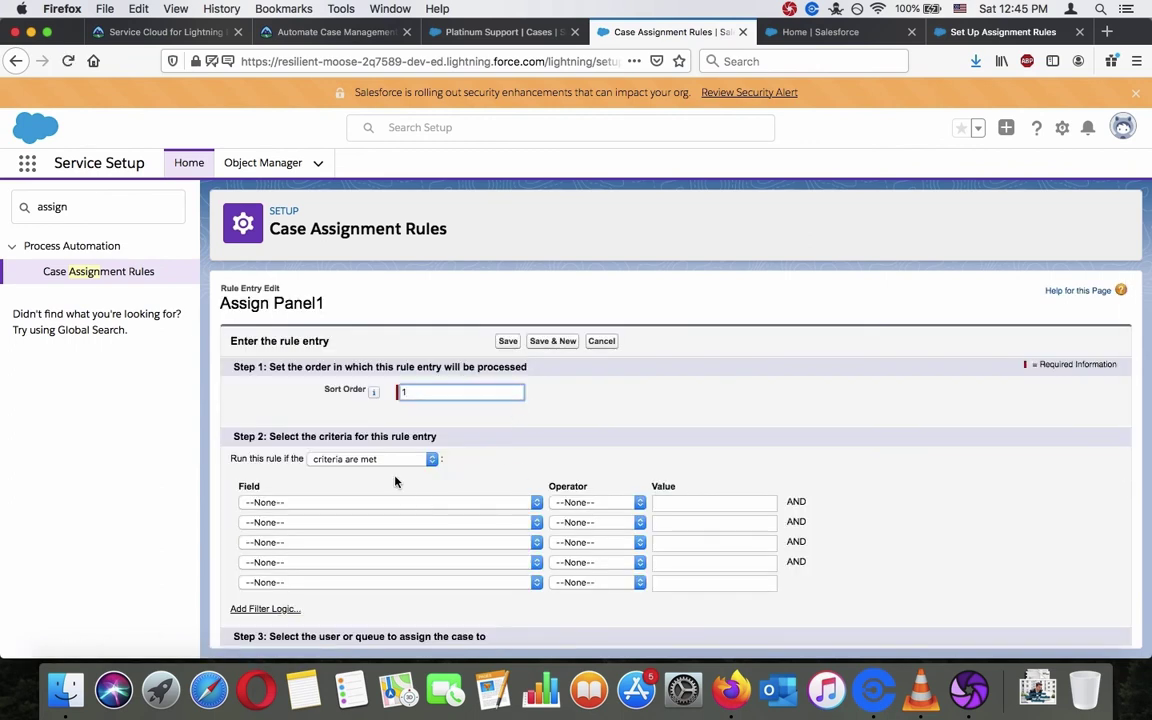
Set the rule entry's first criterion to Case: Description contains Panel1.
{"action": "left_click", "coordinate": [397, 503]}
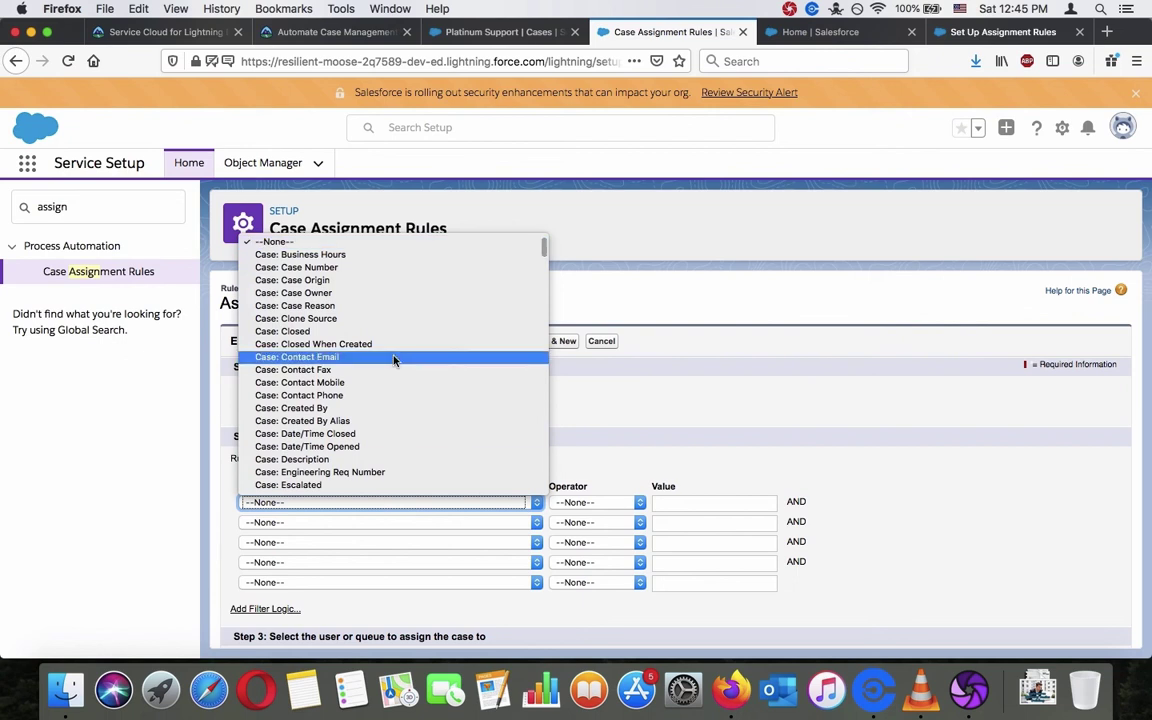
{"action": "scroll", "coordinate": [393, 360], "scroll_direction": "down", "scroll_amount": 1}
{"action": "left_click", "coordinate": [386, 434]}
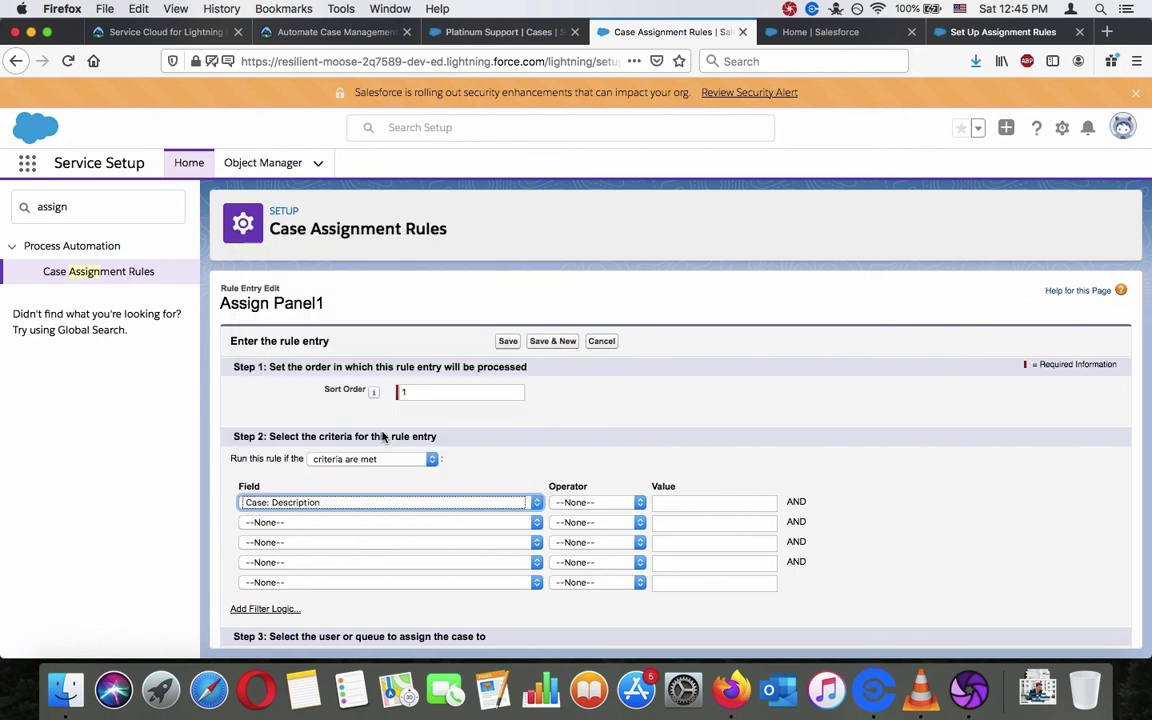
{"action": "left_click", "coordinate": [589, 503]}
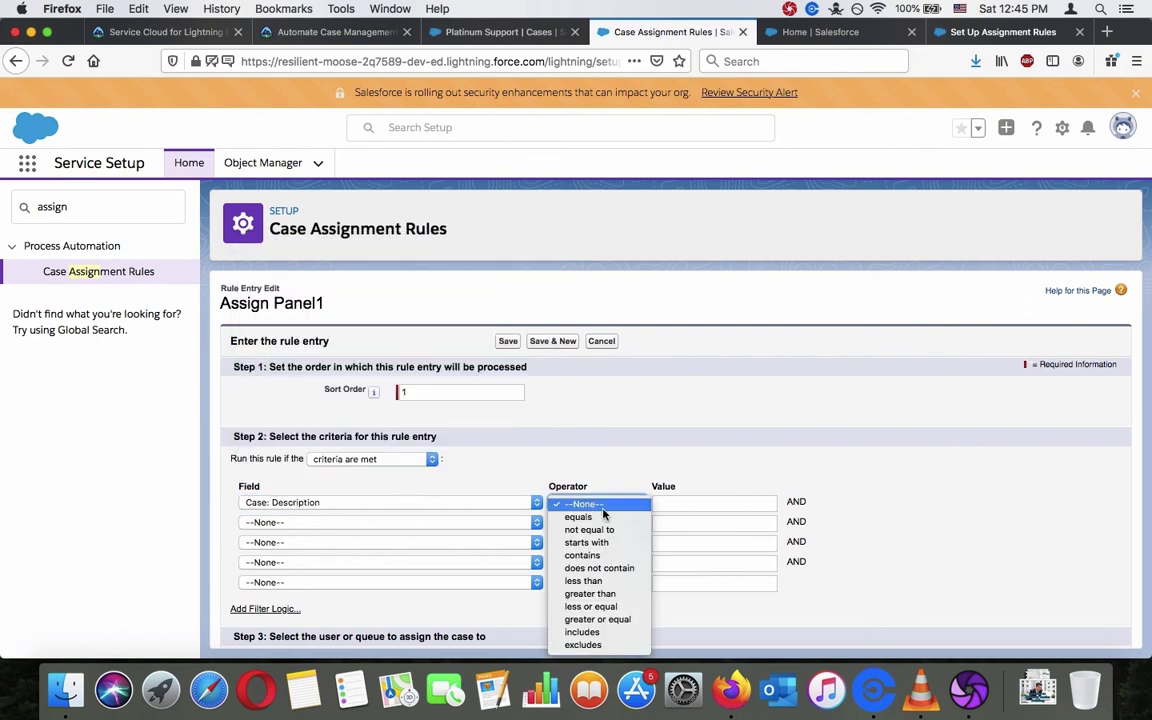
{"action": "left_click", "coordinate": [590, 555]}
{"action": "left_click", "coordinate": [690, 503]}
{"action": "key", "text": "super+v"}
{"action": "left_click_drag", "start_coordinate": [685, 502], "coordinate": [658, 398]}
{"action": "key", "text": "BackSpace"}
{"action": "key", "text": "Delete"}
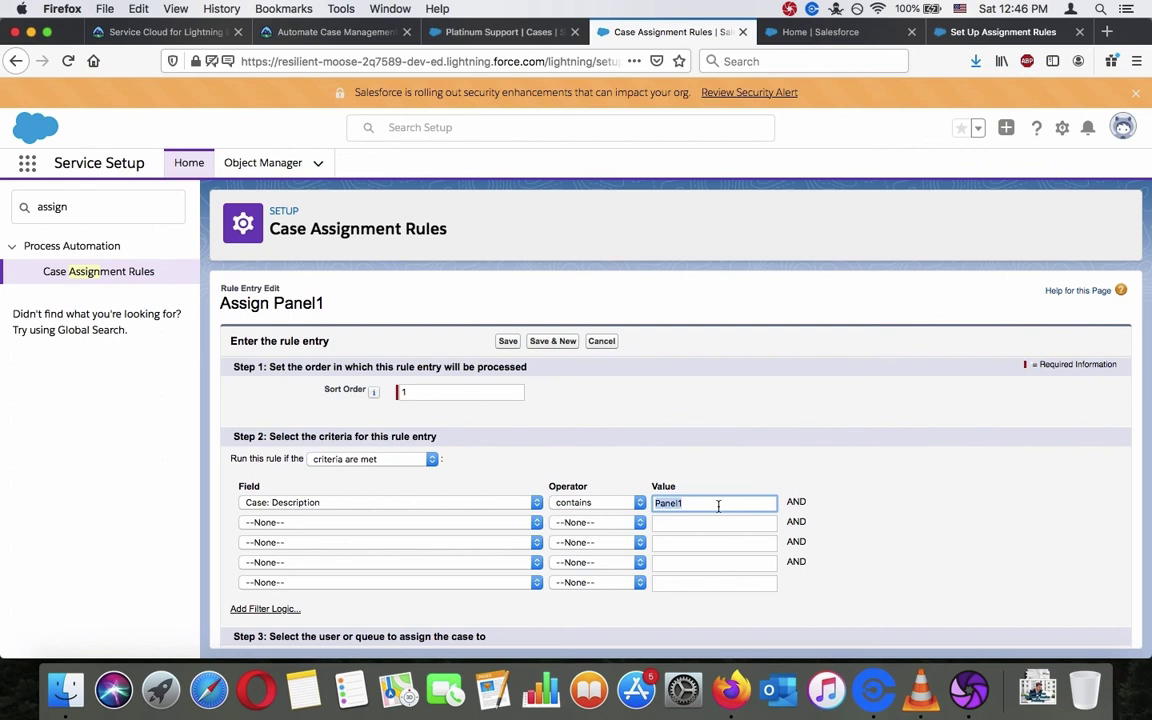
{"action": "left_click", "coordinate": [723, 459]}
Assign matching cases to the Panel1 queue and save the rule entry.
{"action": "scroll", "coordinate": [723, 459], "scroll_direction": "down", "scroll_amount": 5}
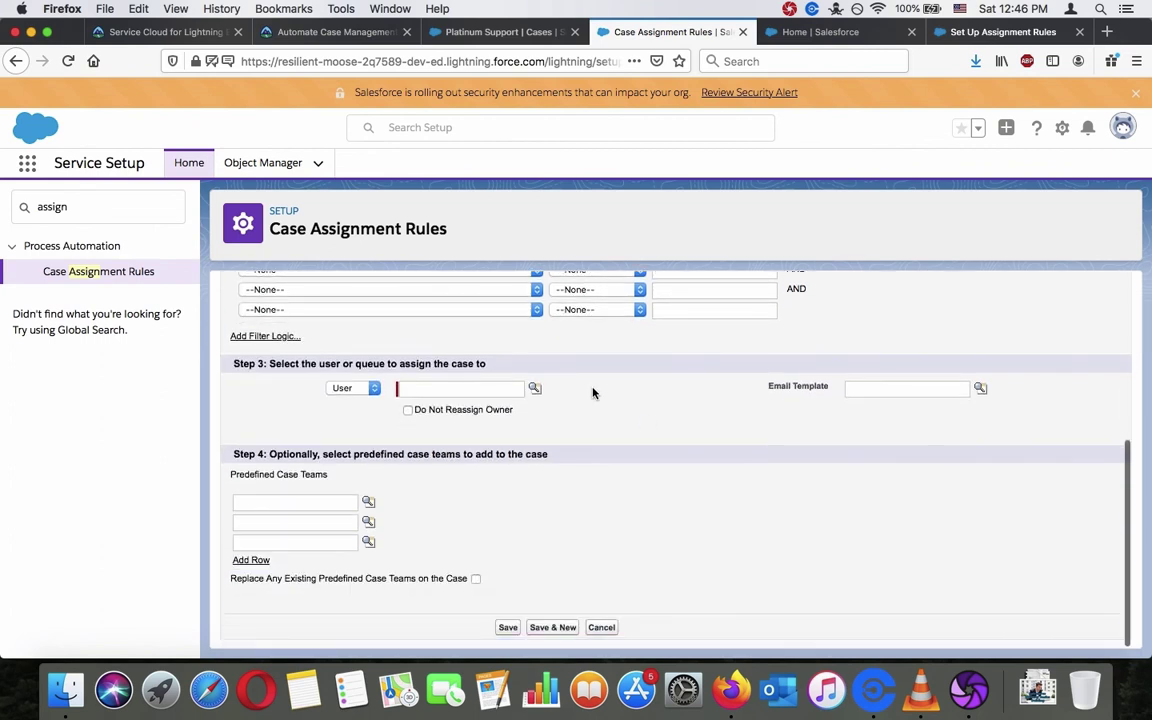
{"action": "left_click", "coordinate": [330, 31]}
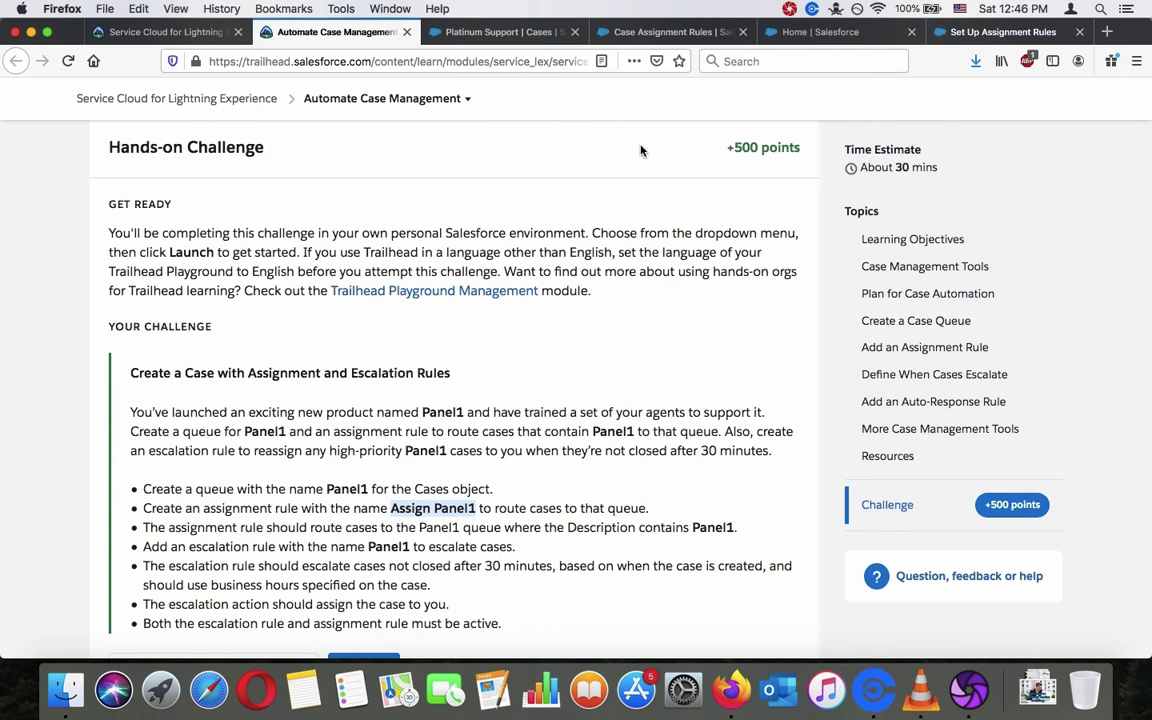
{"action": "left_click", "coordinate": [628, 33]}
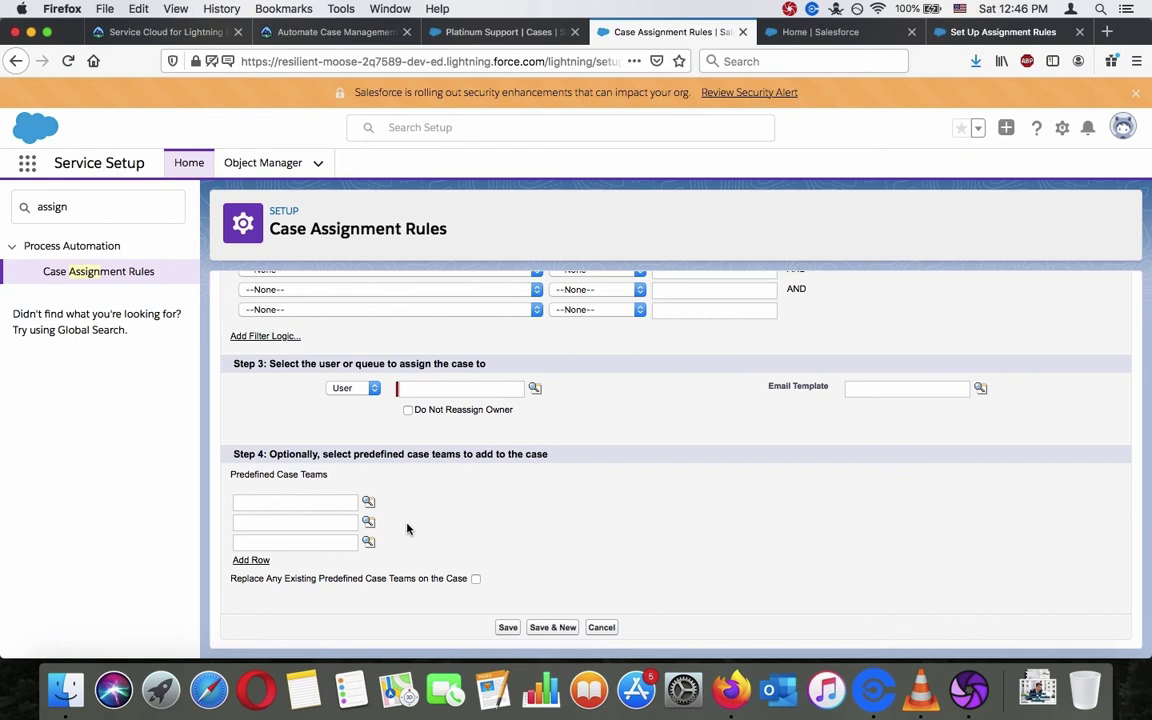
{"action": "left_click", "coordinate": [538, 388]}
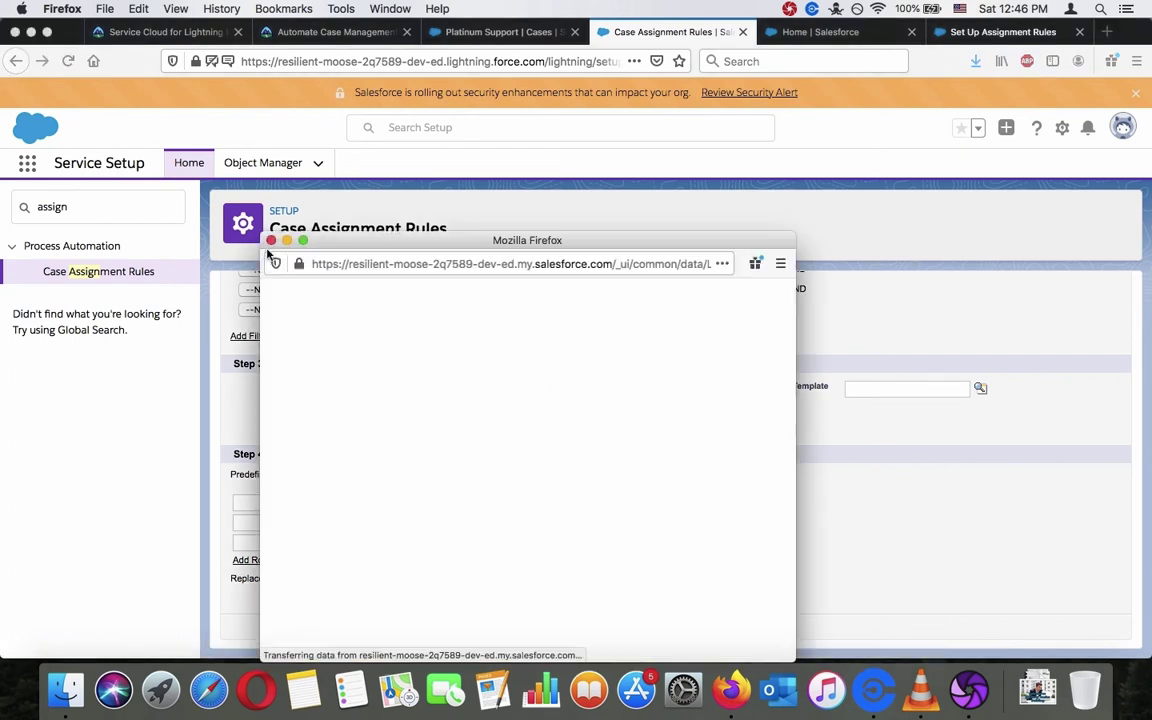
{"action": "left_click", "coordinate": [271, 240]}
{"action": "left_click", "coordinate": [352, 388]}
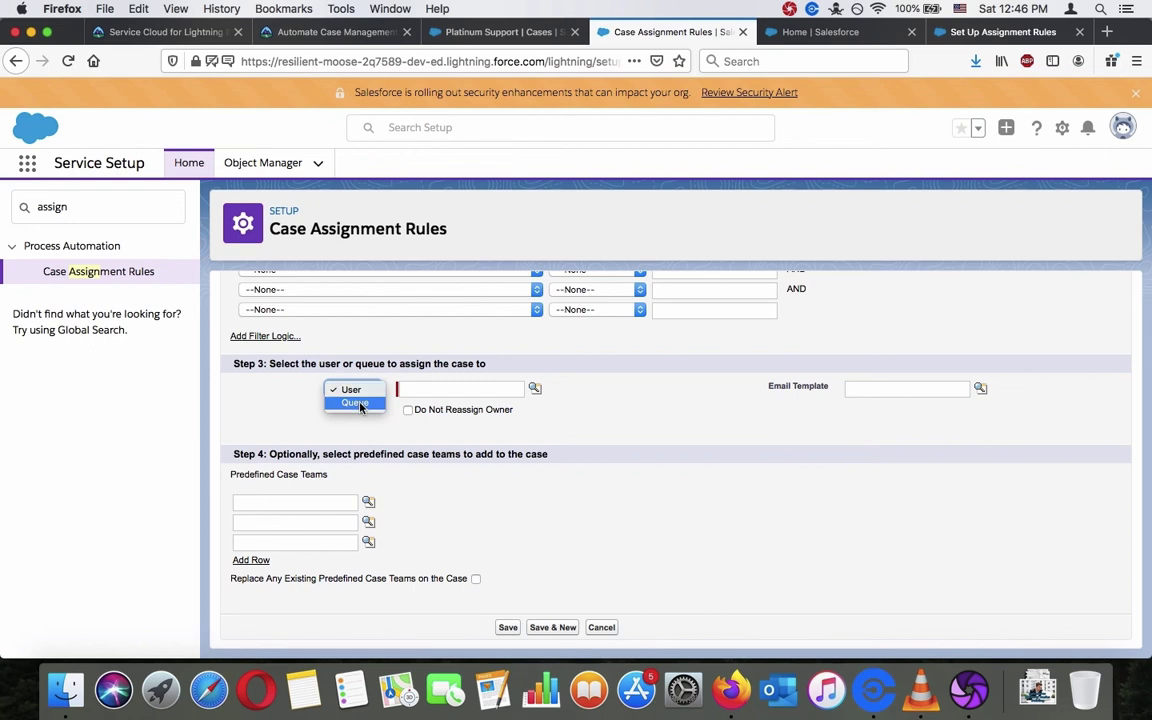
{"action": "left_click", "coordinate": [358, 404]}
{"action": "left_click", "coordinate": [536, 388]}
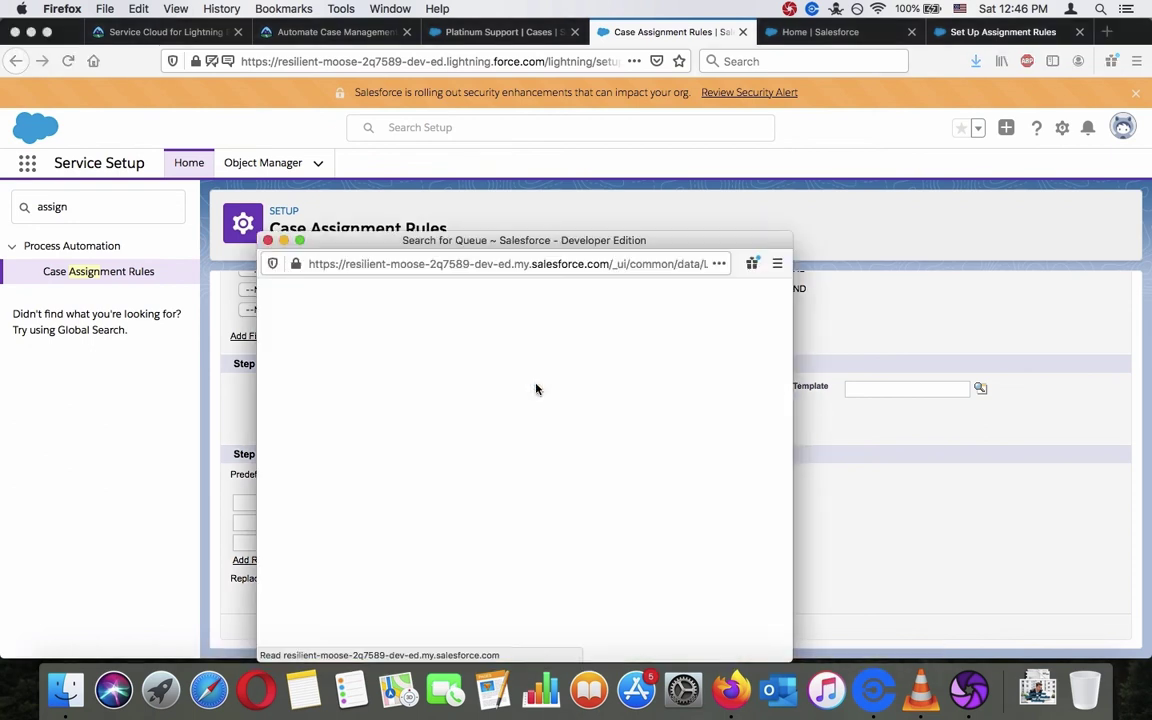
{"action": "left_click", "coordinate": [362, 321]}
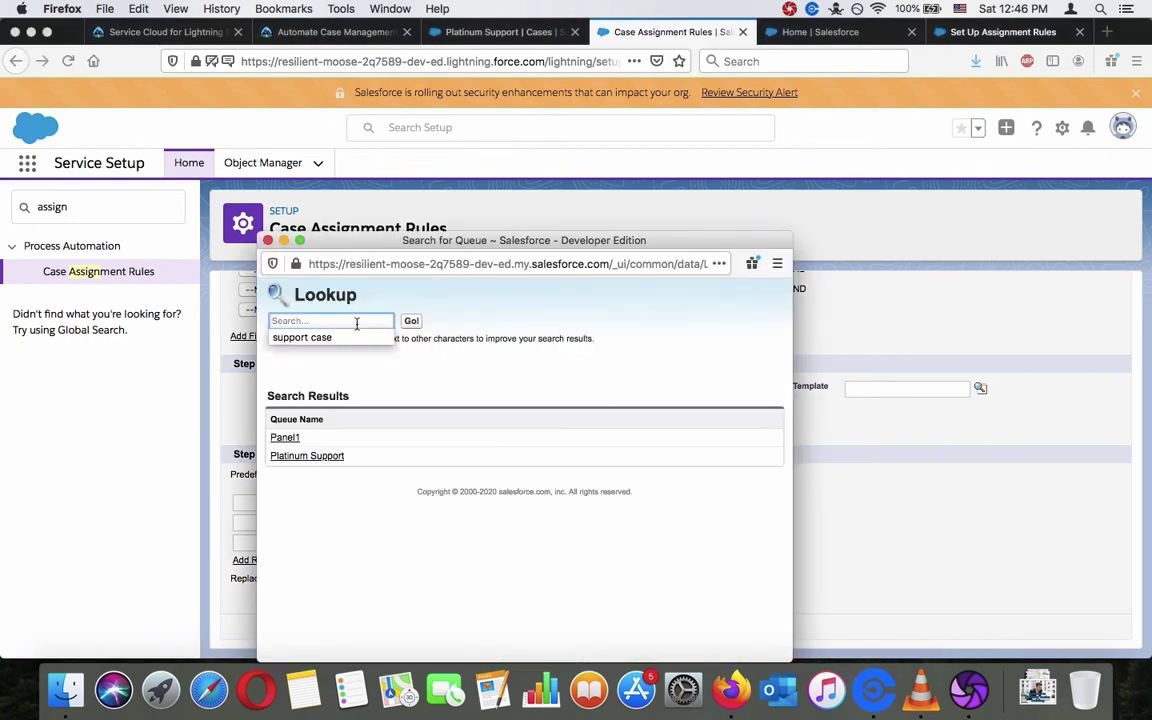
{"action": "left_click", "coordinate": [288, 437]}
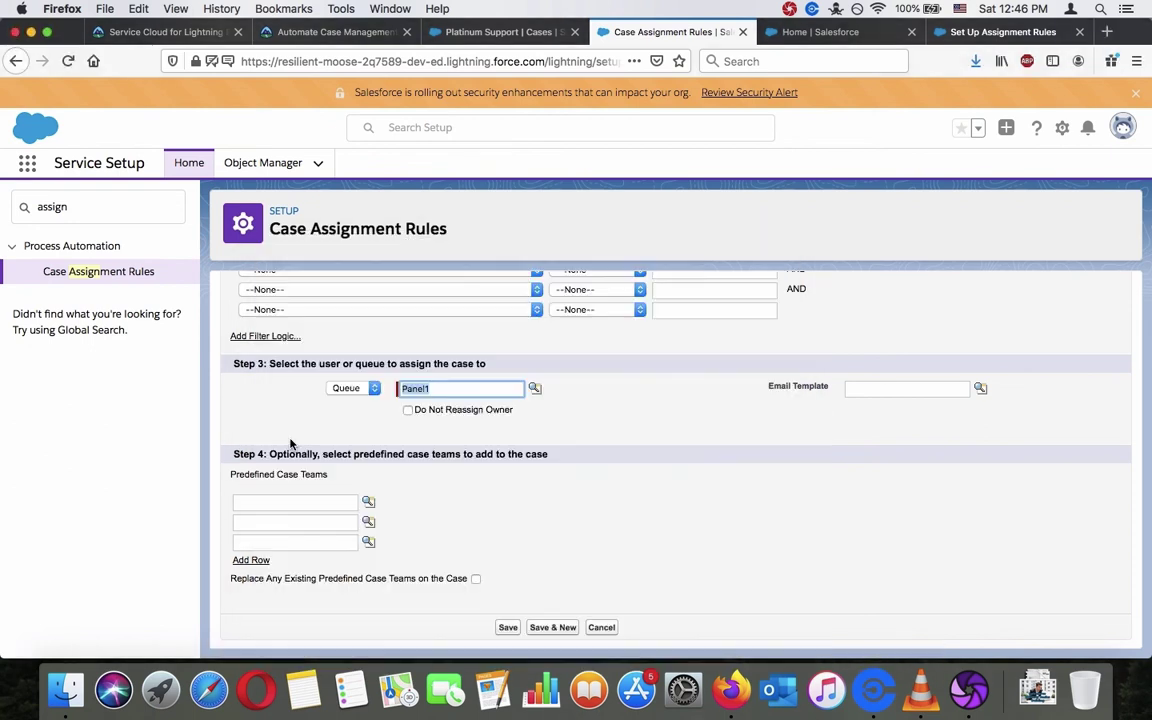
{"action": "left_click", "coordinate": [508, 628]}
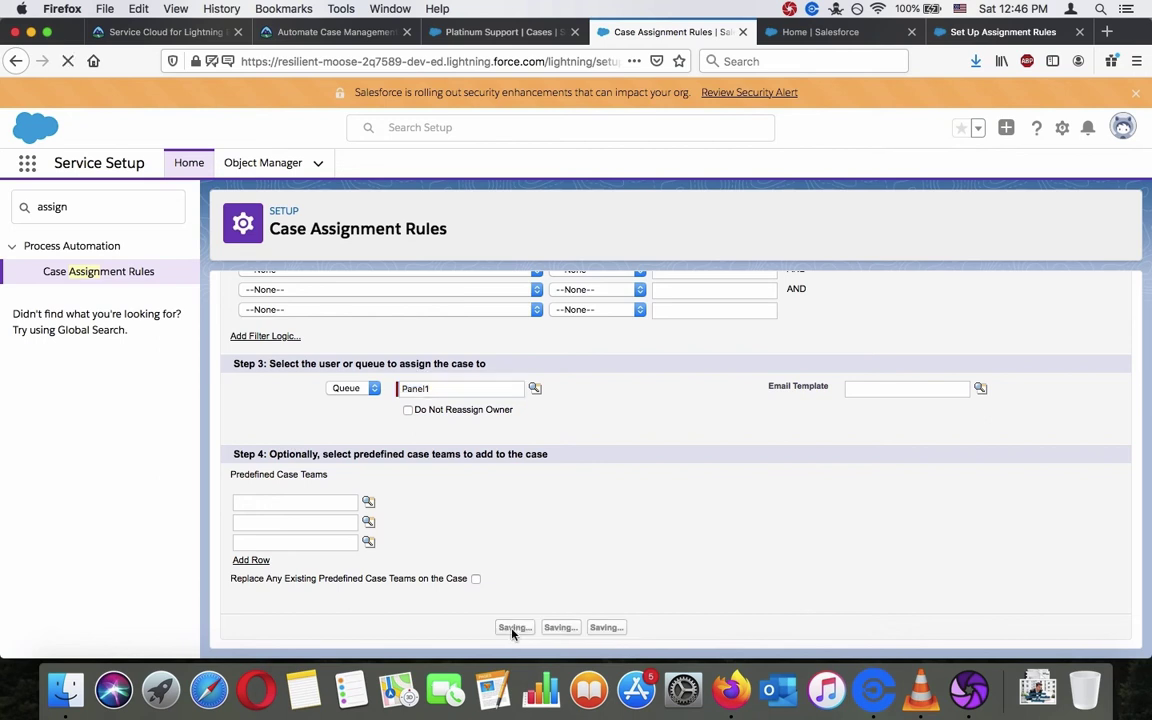
Review the challenge's escalation requirements, search Service Setup for "esca" and open the Escalation Rules page.
{"action": "left_click", "coordinate": [340, 32]}
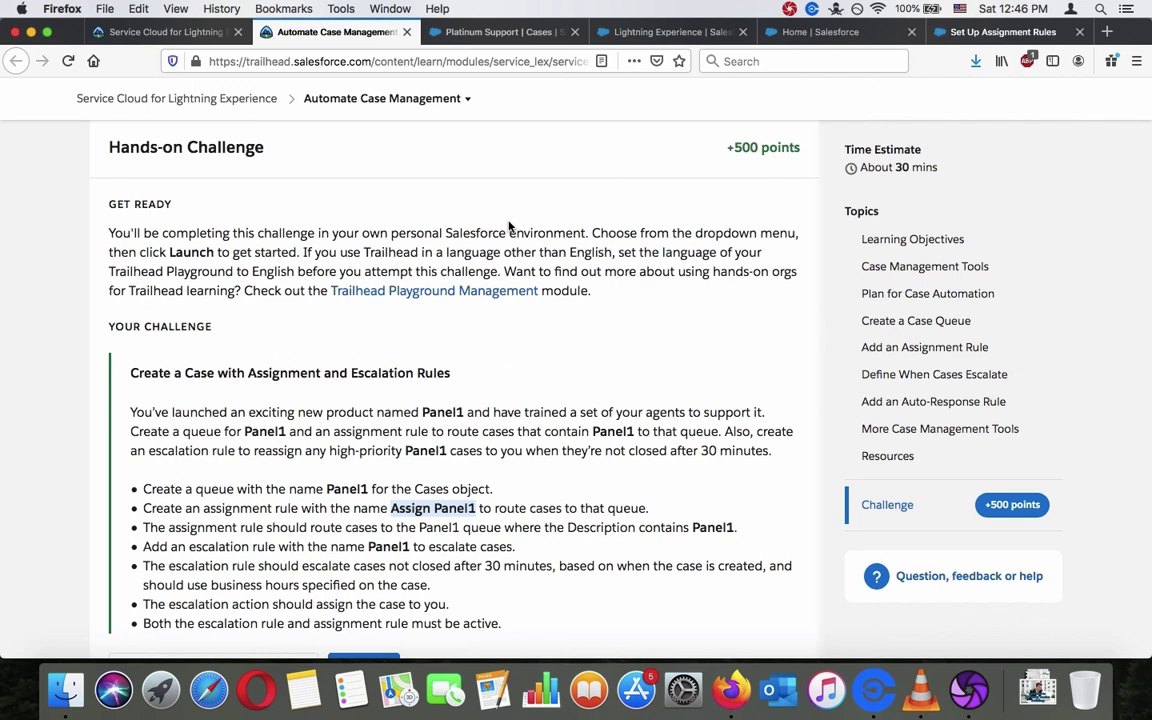
{"action": "triple_click", "coordinate": [430, 529]}
{"action": "left_click", "coordinate": [430, 529]}
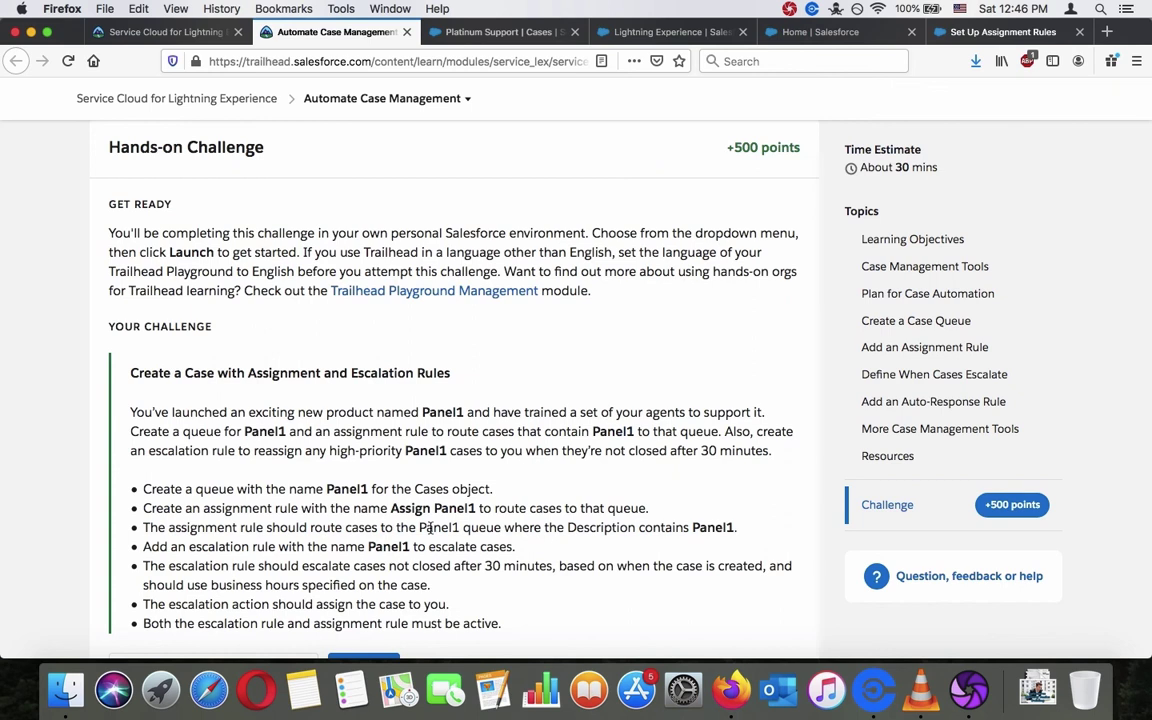
{"action": "triple_click", "coordinate": [409, 545]}
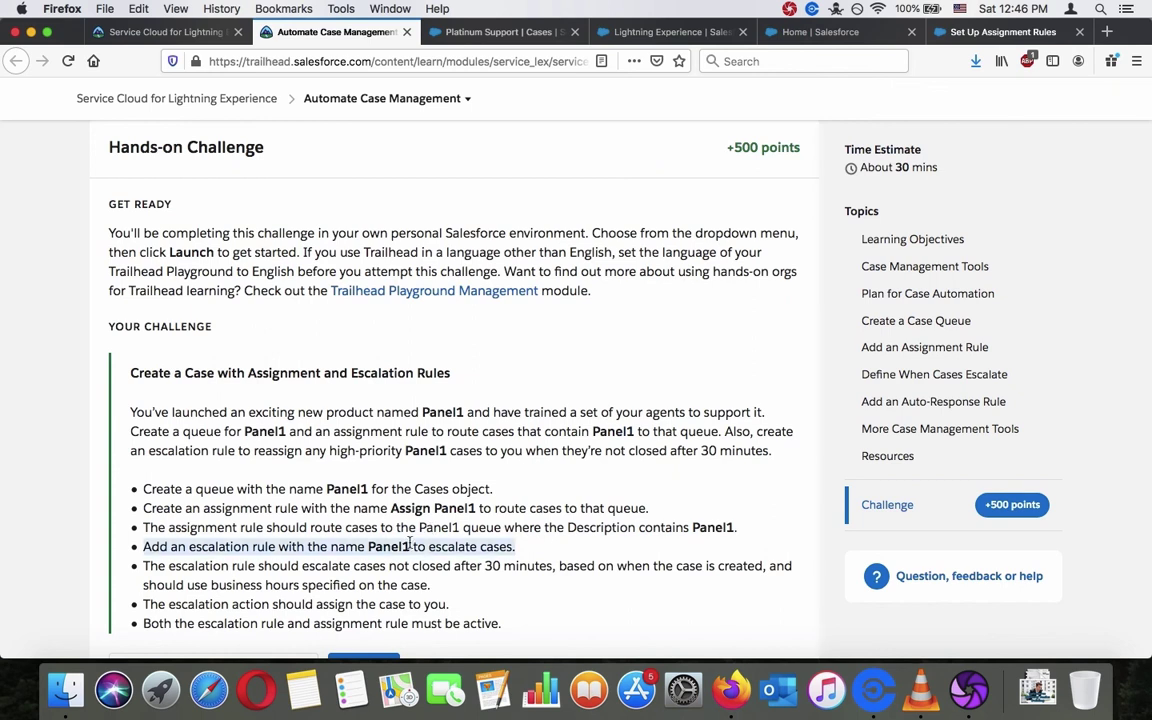
{"action": "left_click", "coordinate": [626, 30]}
{"action": "double_click", "coordinate": [99, 204]}
{"action": "type", "text": "esca"}
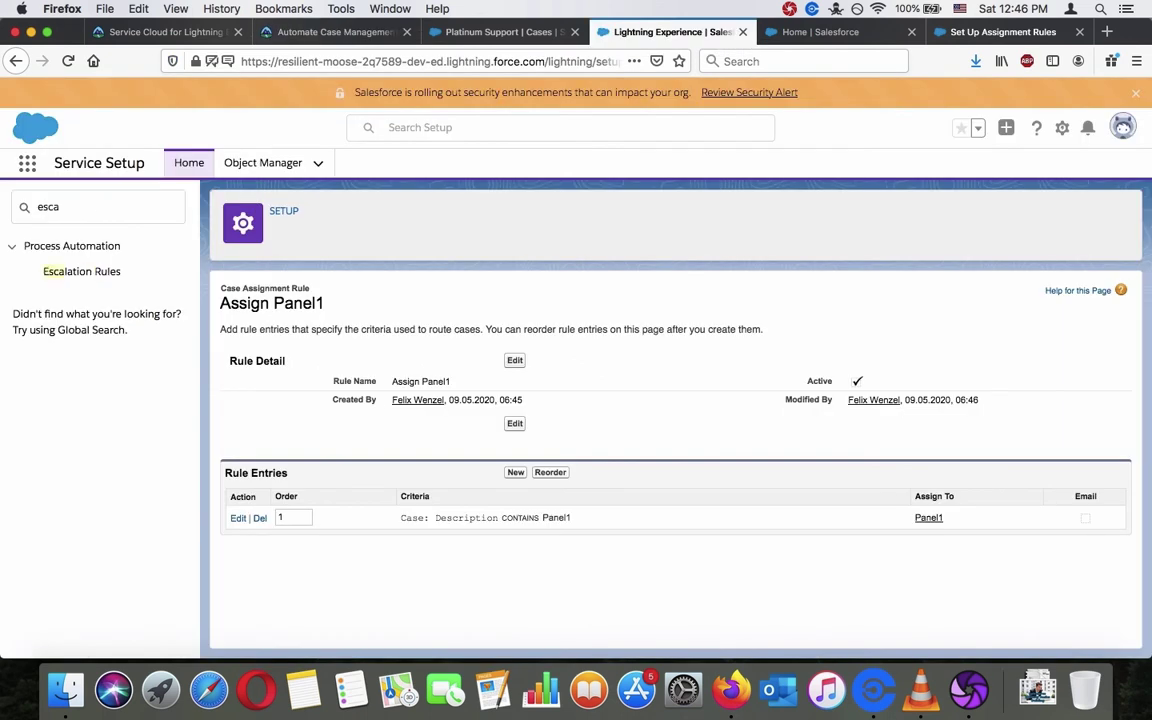
{"action": "left_click", "coordinate": [70, 273]}
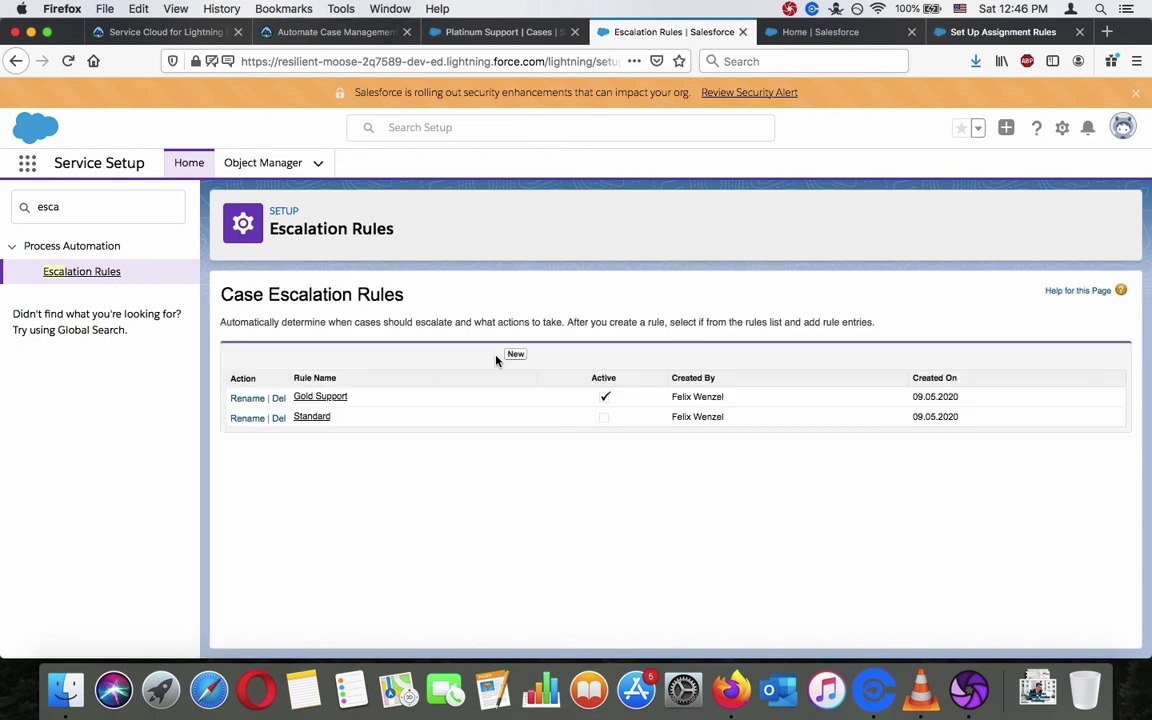
Create a case escalation rule named Panel1, mark it active and save it.
{"action": "left_click", "coordinate": [518, 356]}
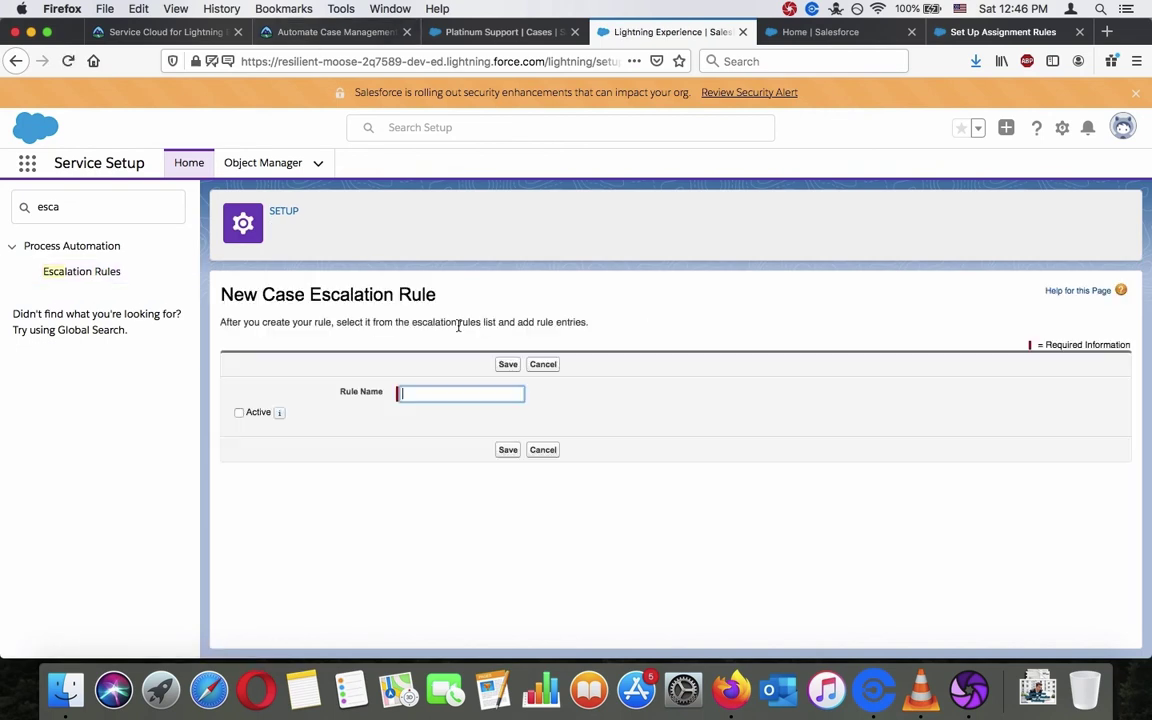
{"action": "key", "text": "Down"}
{"action": "key", "text": "Down"}
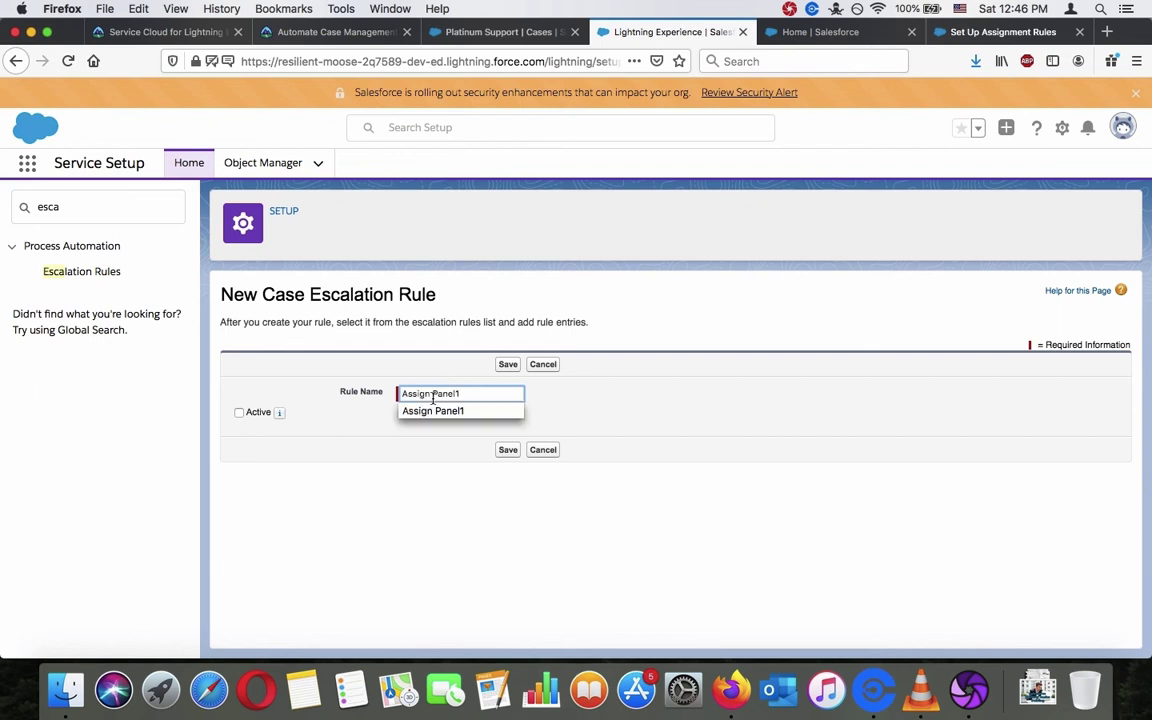
{"action": "left_click", "coordinate": [340, 32]}
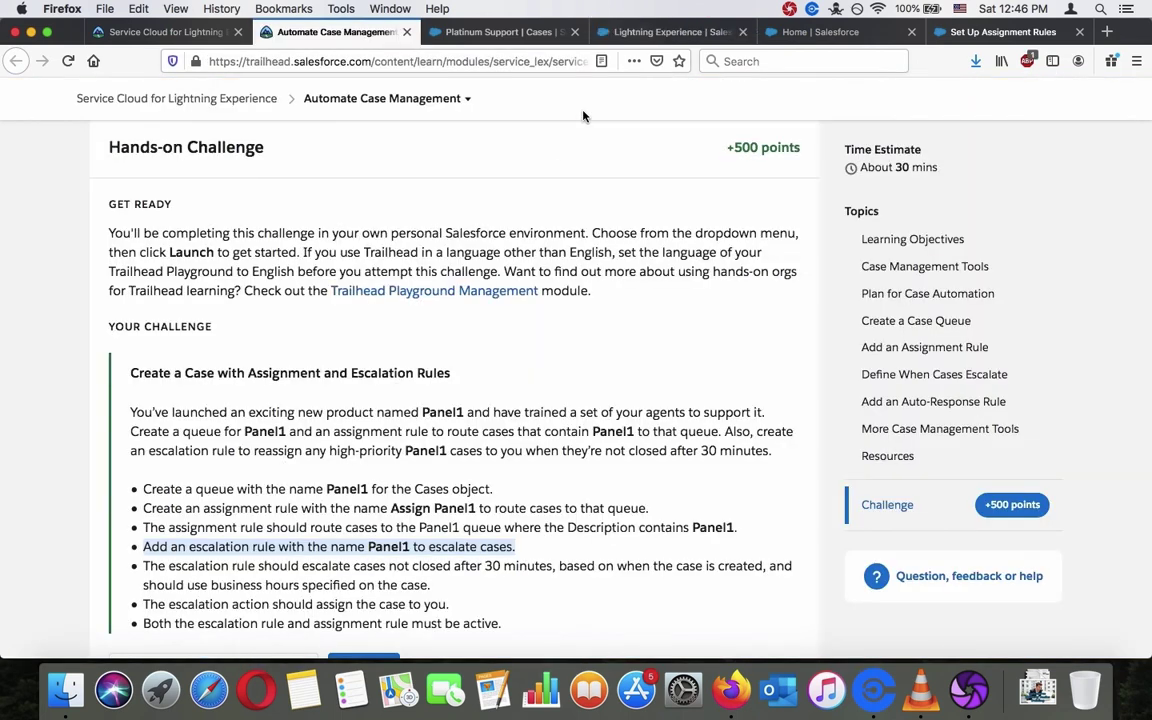
{"action": "left_click", "coordinate": [660, 32]}
{"action": "left_click", "coordinate": [434, 393]}
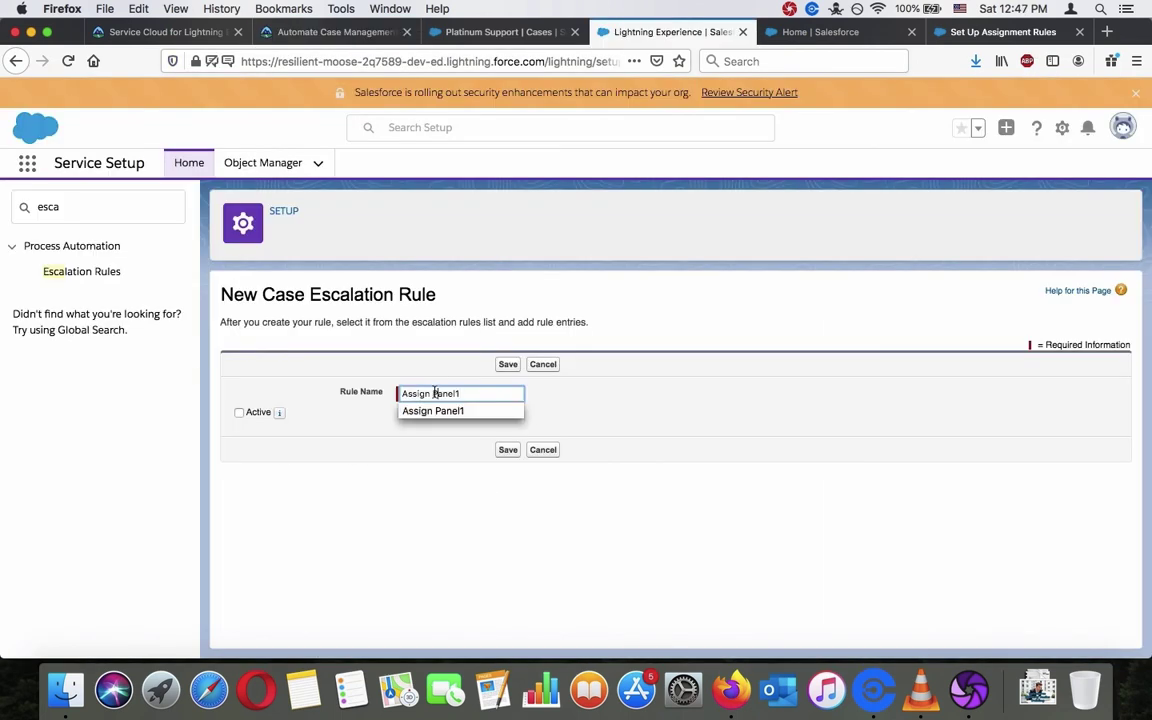
{"action": "key", "text": "BackSpace"}
{"action": "key", "text": "BackSpace"}
{"action": "key", "text": "BackSpace"}
{"action": "key", "text": "BackSpace"}
{"action": "key", "text": "BackSpace"}
{"action": "key", "text": "BackSpace"}
{"action": "key", "text": "BackSpace"}
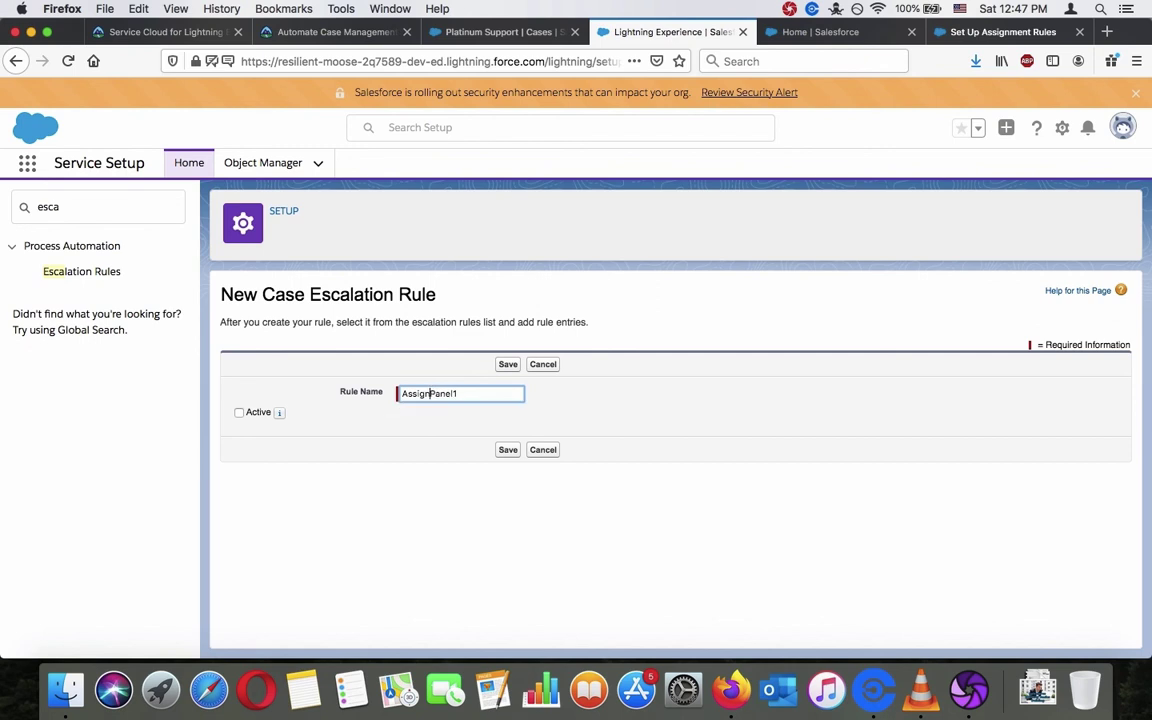
{"action": "left_click", "coordinate": [245, 412]}
{"action": "left_click", "coordinate": [507, 451]}
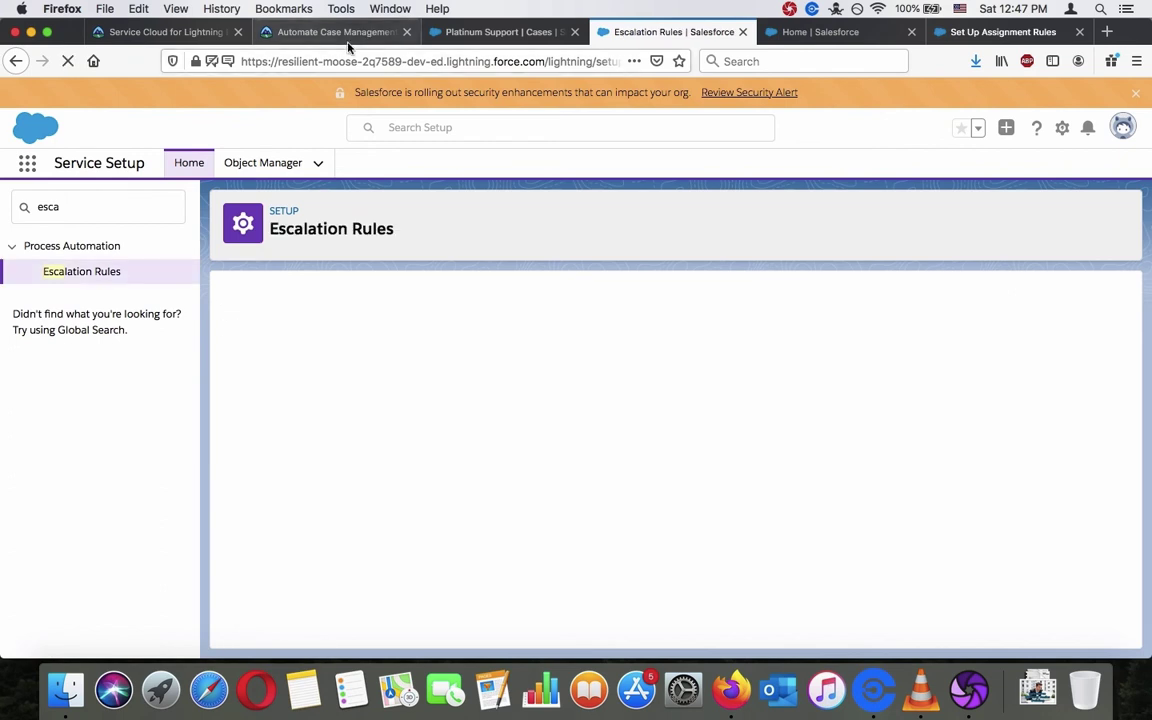
Open the Panel1 escalation rule, start a new rule entry and set its sort order to 1.
{"action": "left_click", "coordinate": [345, 34]}
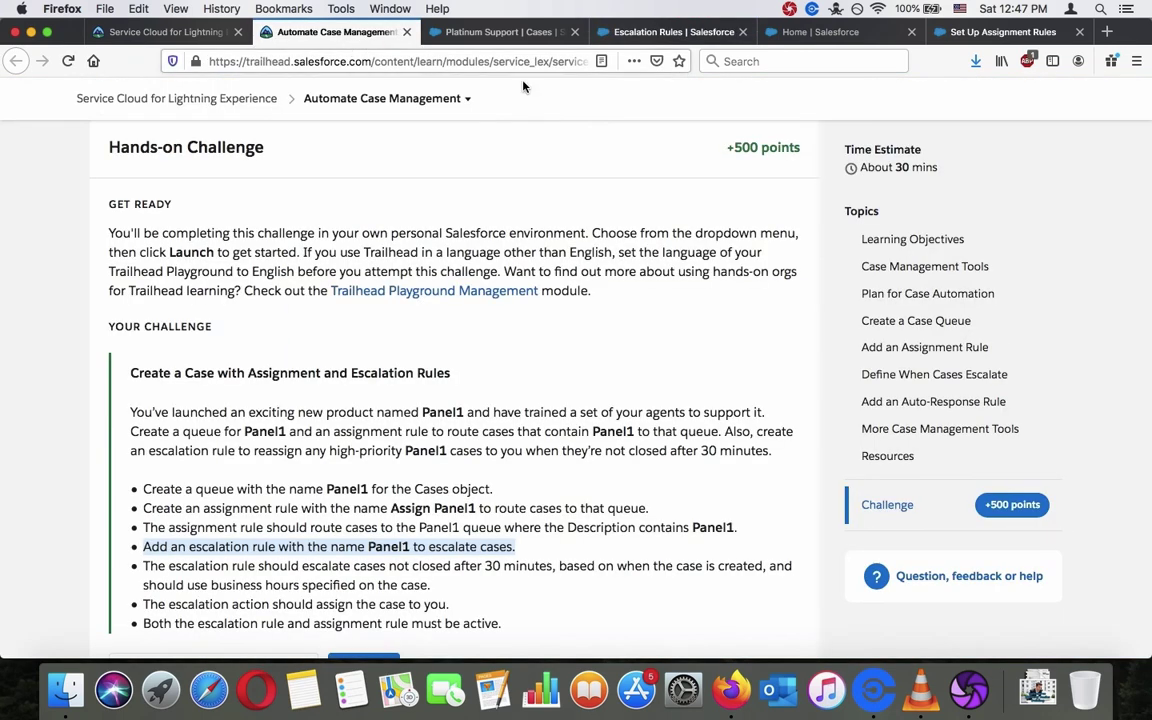
{"action": "left_click", "coordinate": [617, 30]}
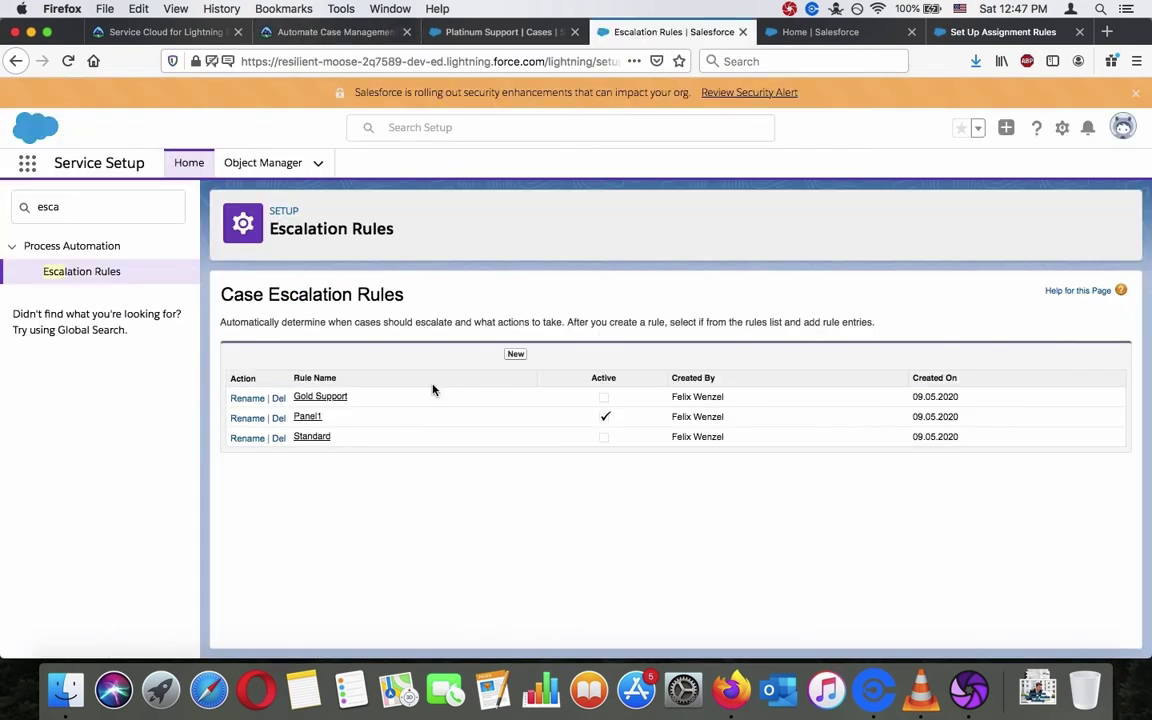
{"action": "left_click", "coordinate": [307, 416]}
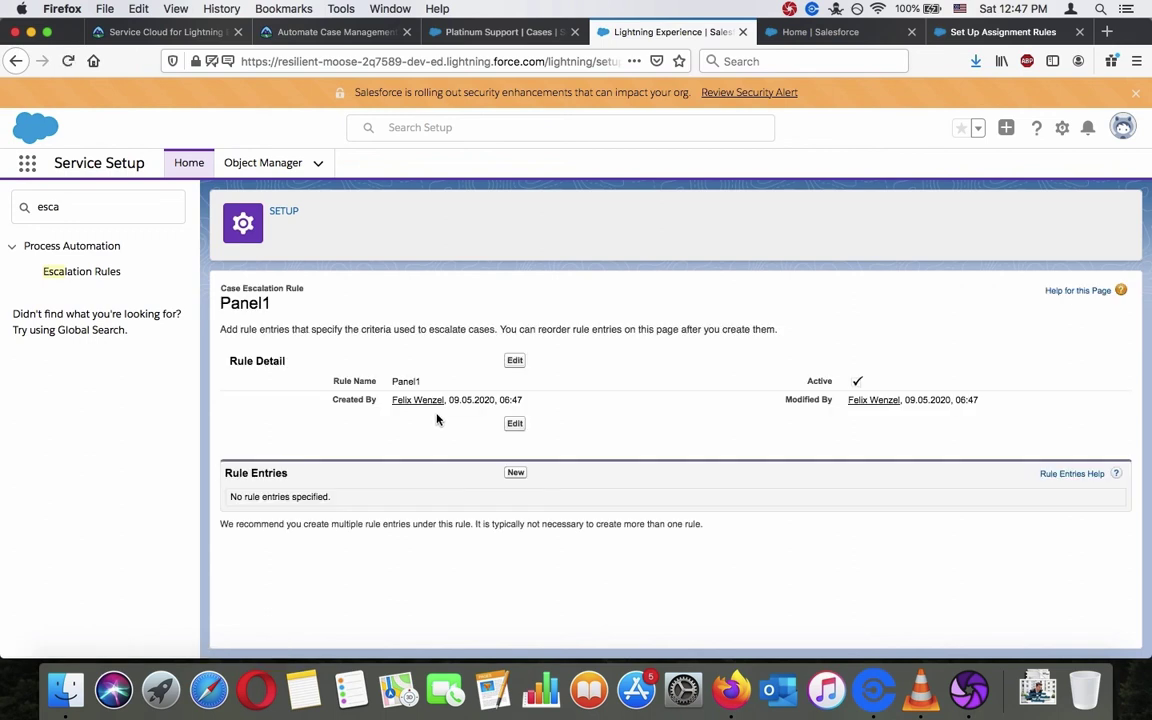
{"action": "left_click", "coordinate": [514, 473]}
{"action": "left_click", "coordinate": [322, 31]}
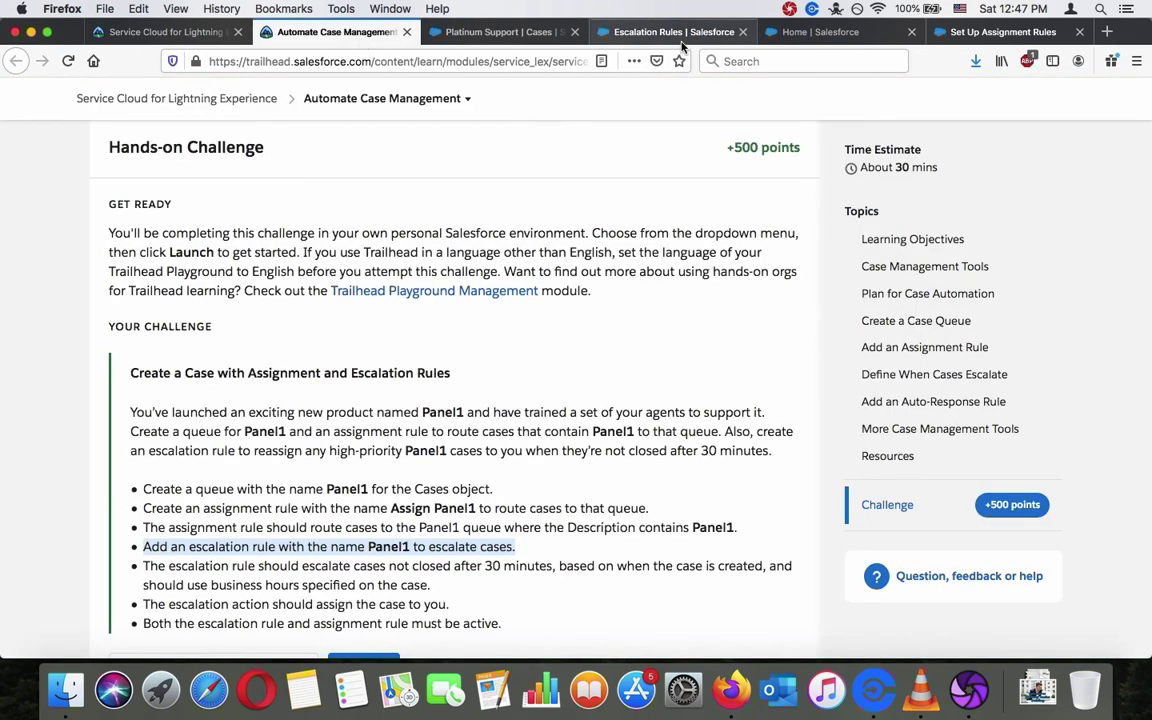
{"action": "left_click", "coordinate": [680, 33]}
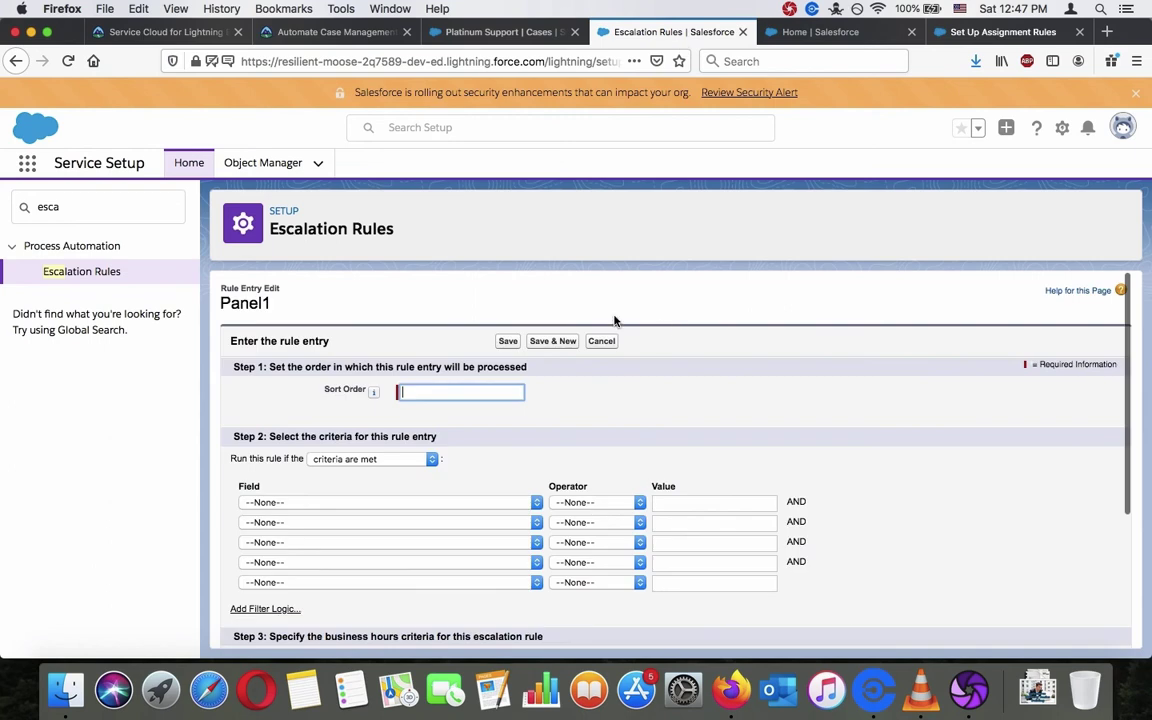
{"action": "left_click", "coordinate": [305, 31]}
{"action": "left_click", "coordinate": [630, 31]}
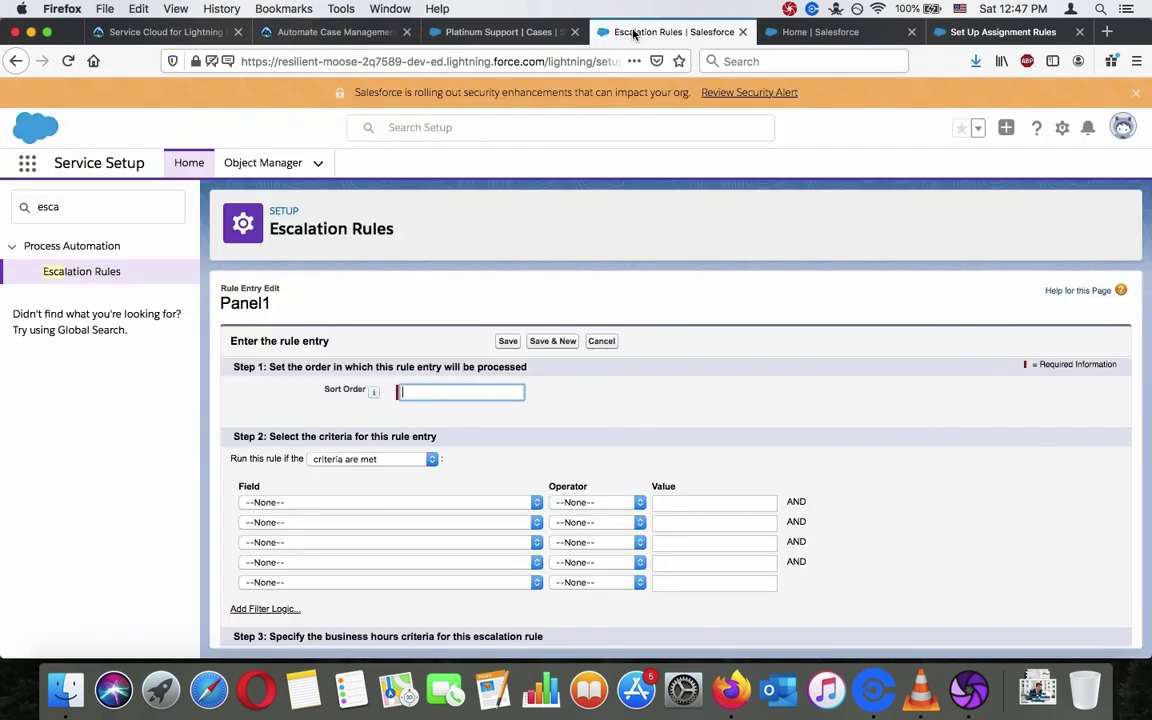
{"action": "type", "text": "1"}
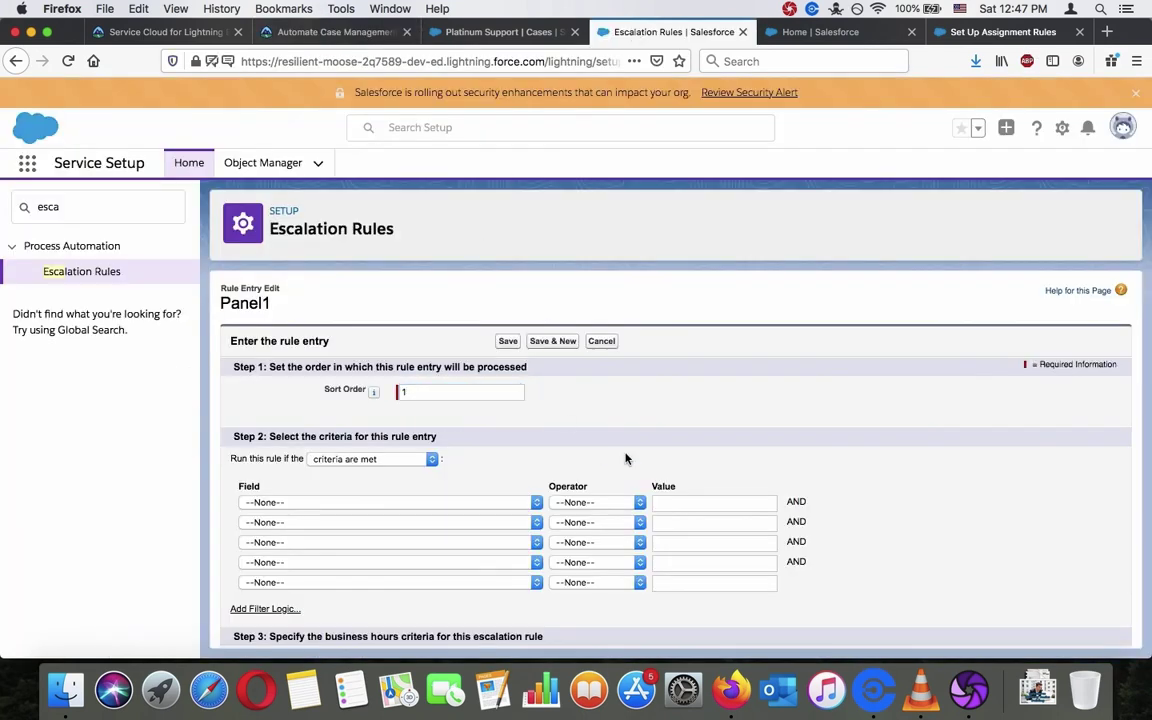
Compare the challenge's escalation timing and business hours requirements with the criteria, business hours and escalation time settings of the rule entry.
{"action": "left_click", "coordinate": [321, 31]}
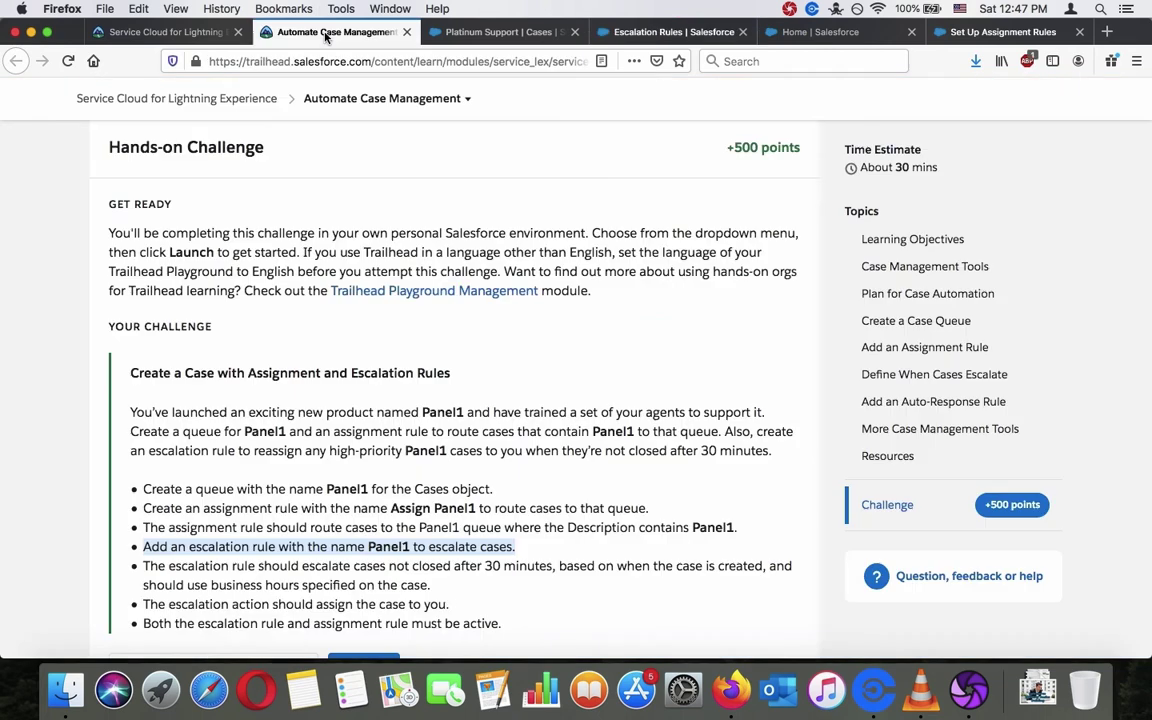
{"action": "left_click", "coordinate": [690, 33]}
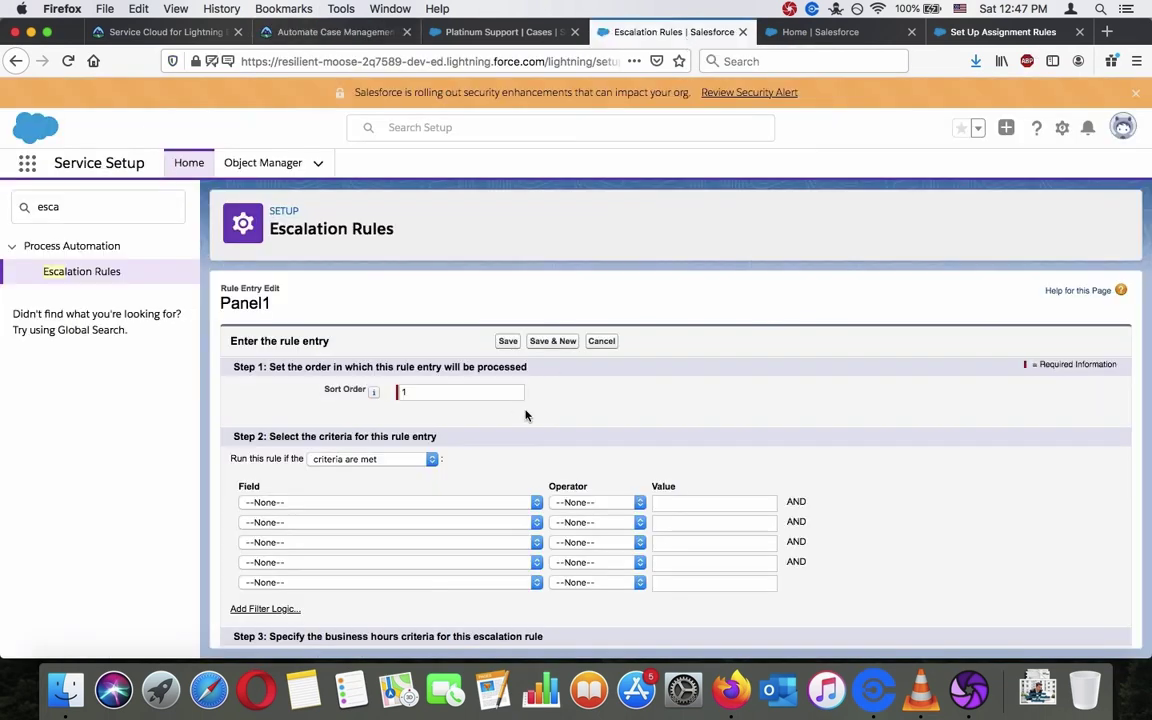
{"action": "scroll", "coordinate": [517, 432], "scroll_direction": "down", "scroll_amount": 4}
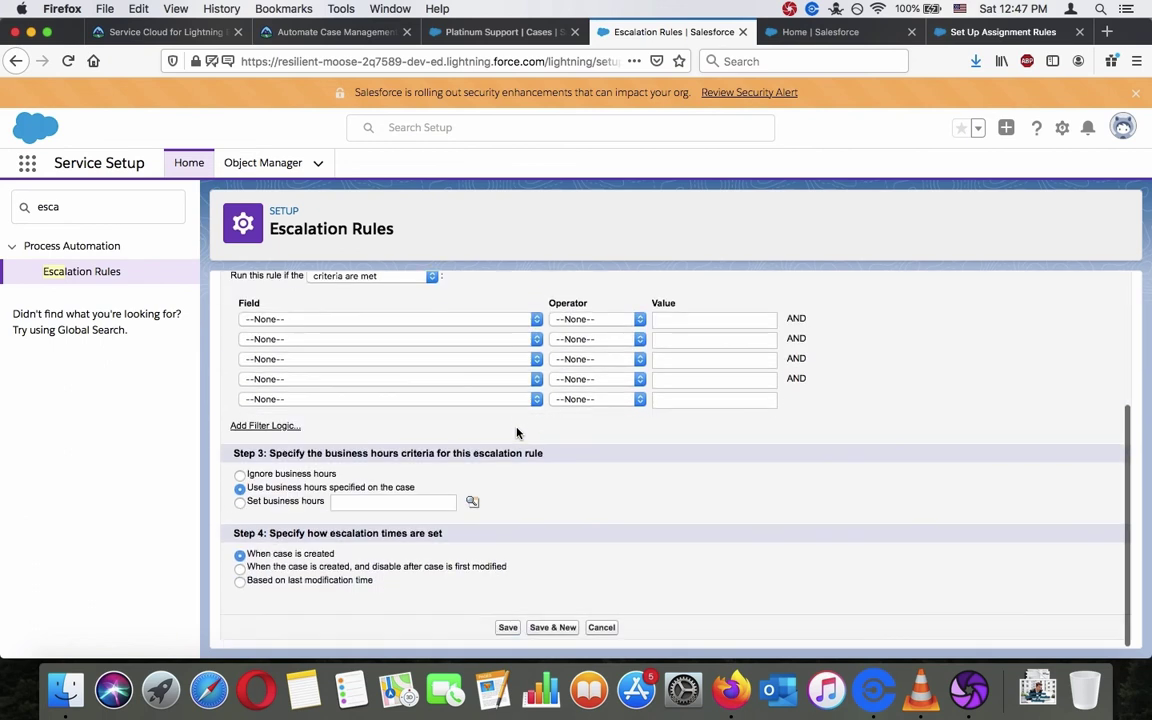
{"action": "scroll", "coordinate": [517, 432], "scroll_direction": "up", "scroll_amount": 2}
{"action": "scroll", "coordinate": [502, 426], "scroll_direction": "up", "scroll_amount": 2}
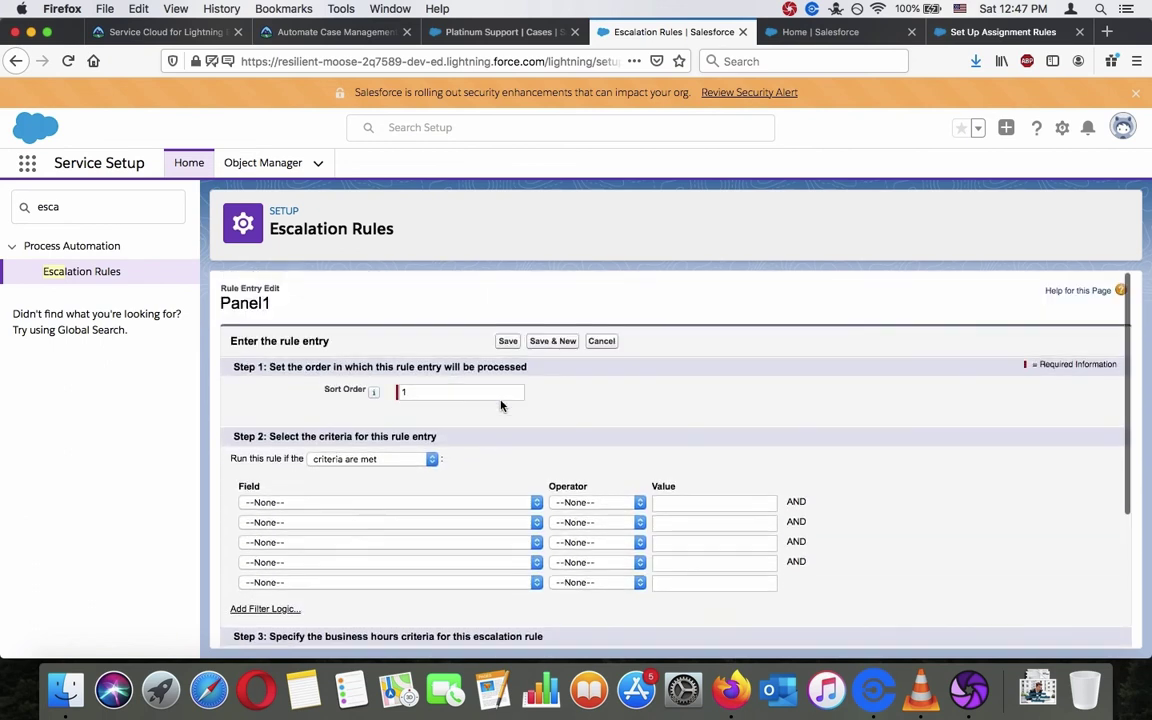
{"action": "scroll", "coordinate": [500, 400], "scroll_direction": "down", "scroll_amount": 4}
{"action": "left_click", "coordinate": [497, 324]}
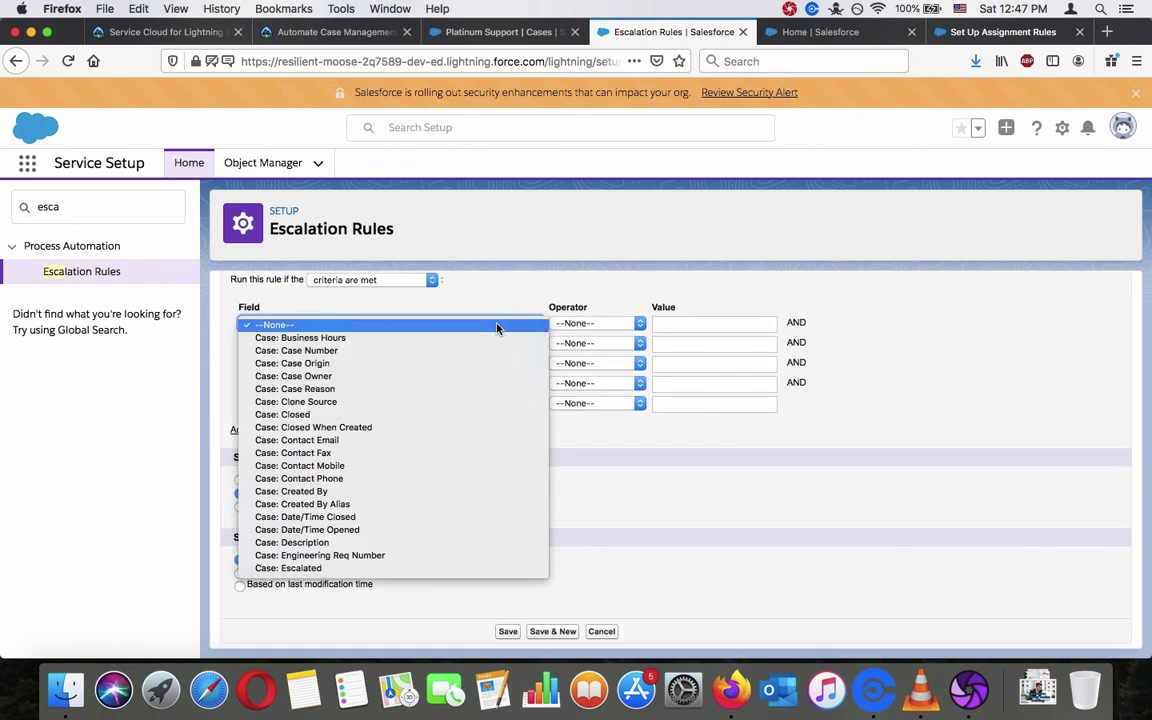
{"action": "left_click", "coordinate": [499, 324]}
{"action": "left_click", "coordinate": [521, 300]}
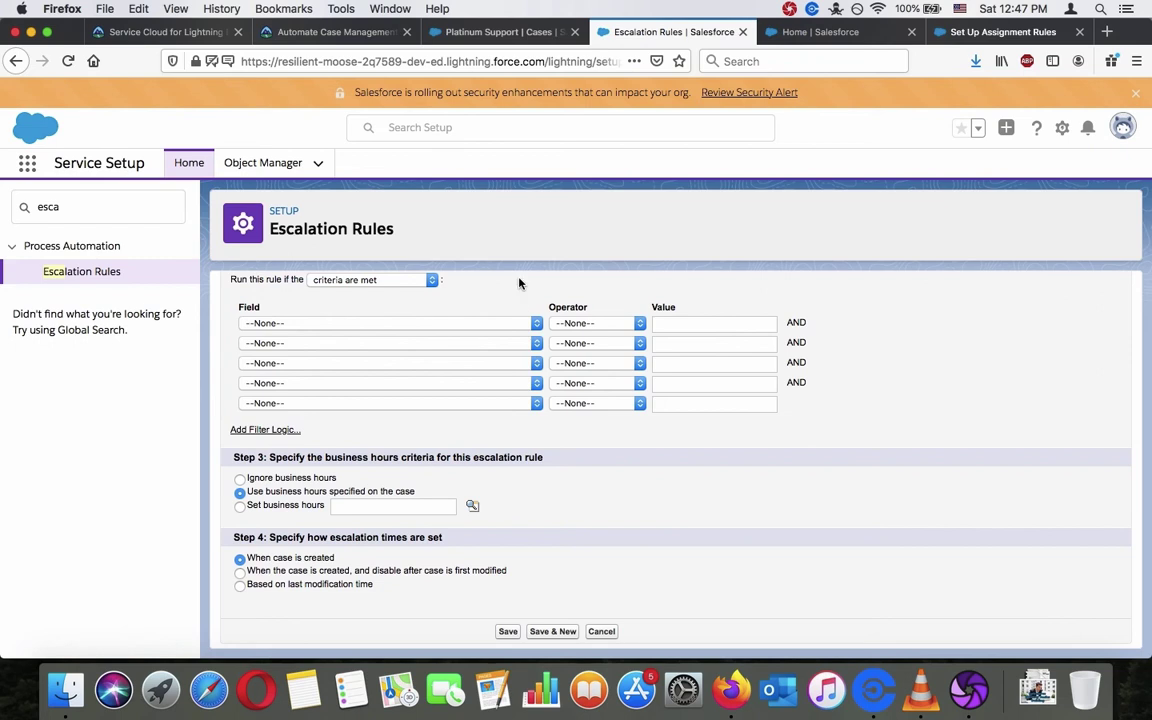
{"action": "left_click", "coordinate": [384, 42]}
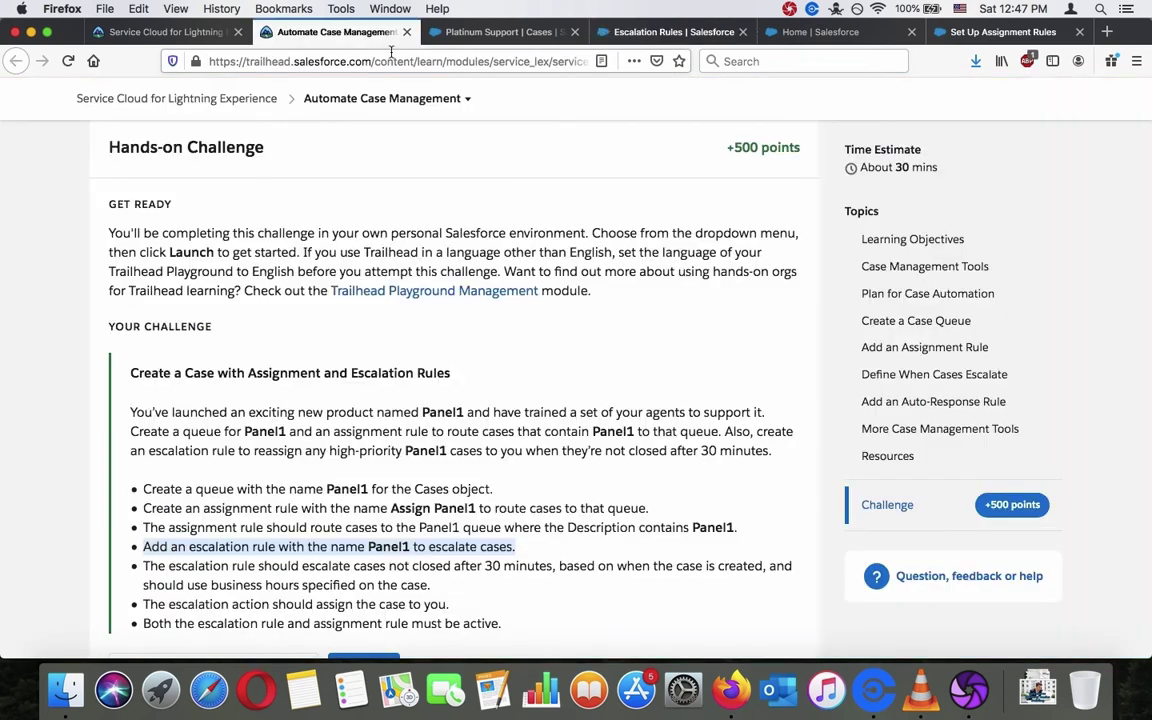
{"action": "triple_click", "coordinate": [418, 581]}
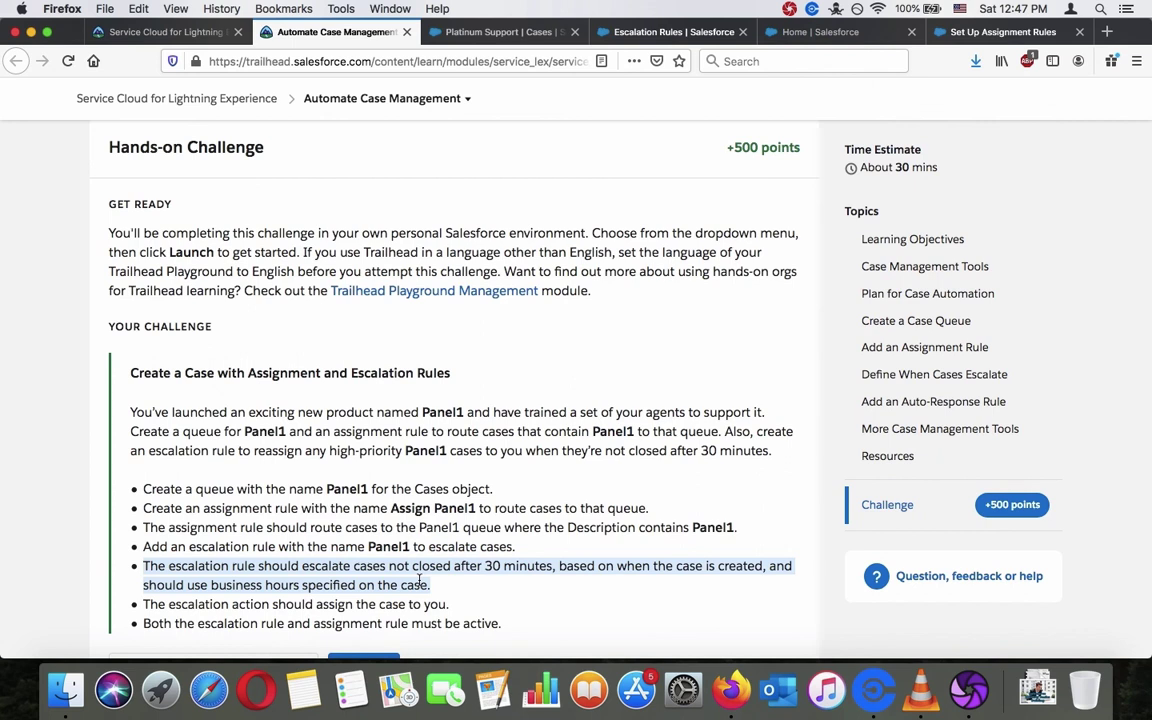
{"action": "left_click", "coordinate": [682, 33]}
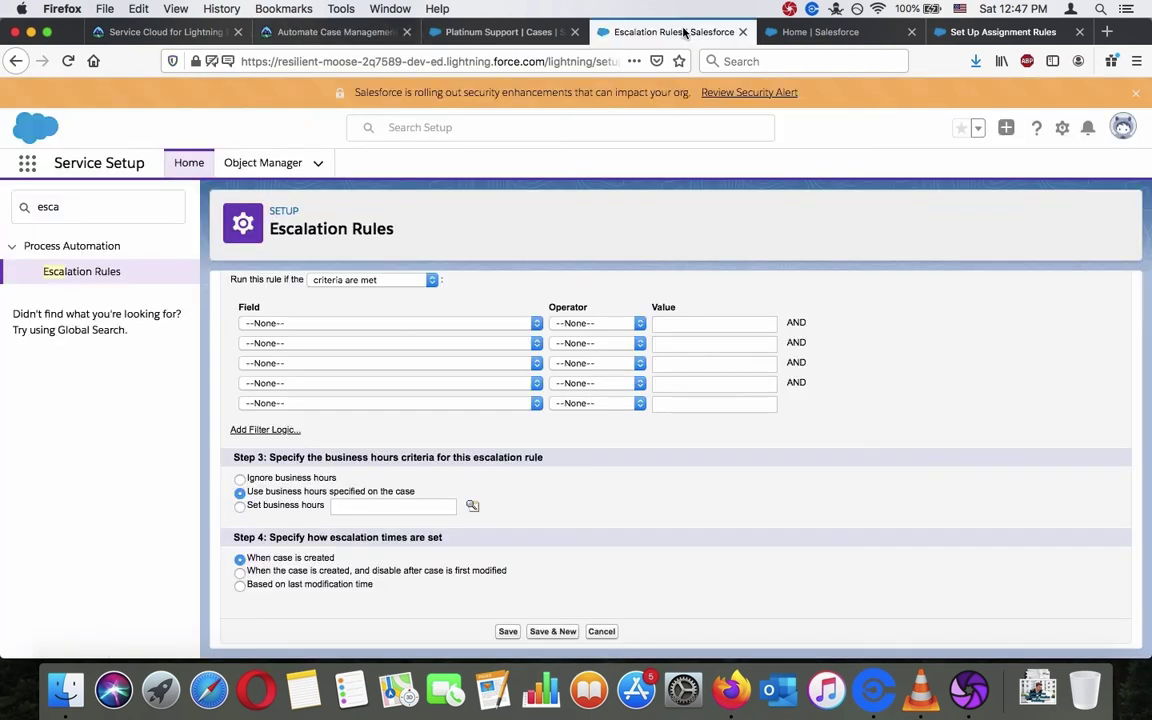
{"action": "left_click", "coordinate": [403, 280]}
{"action": "left_click", "coordinate": [525, 286]}
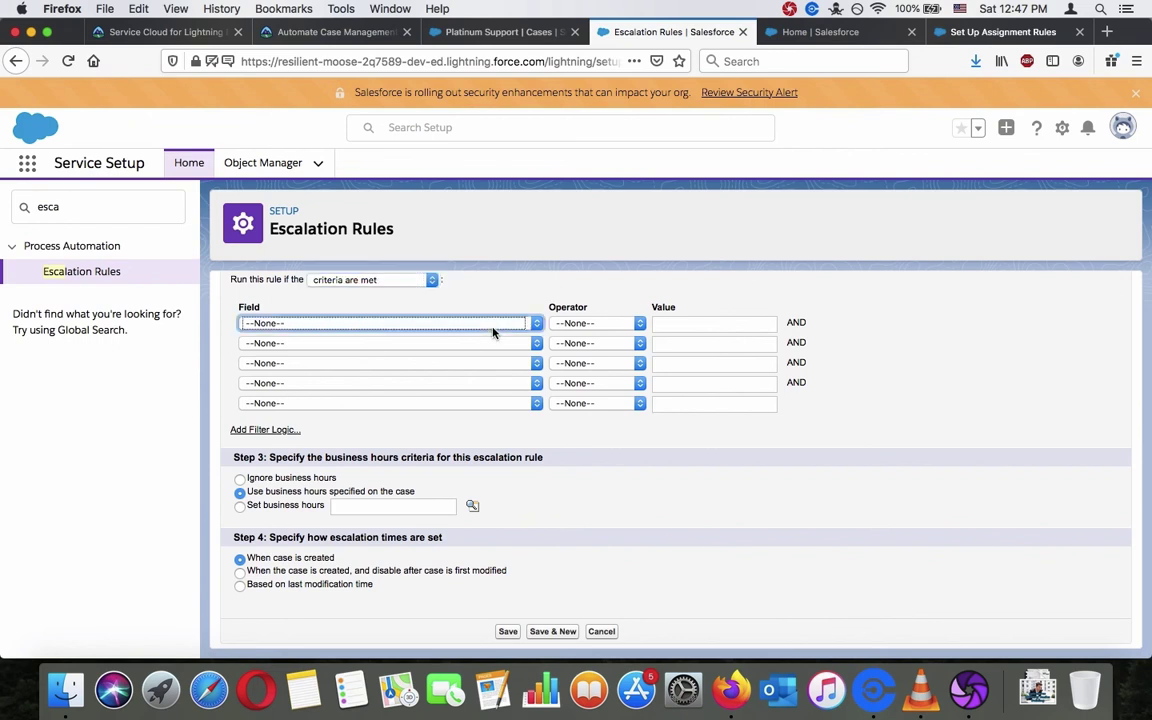
Try a first criterion of Case: Date/Time Opened greater than 30 for the rule entry.
{"action": "left_click", "coordinate": [494, 323]}
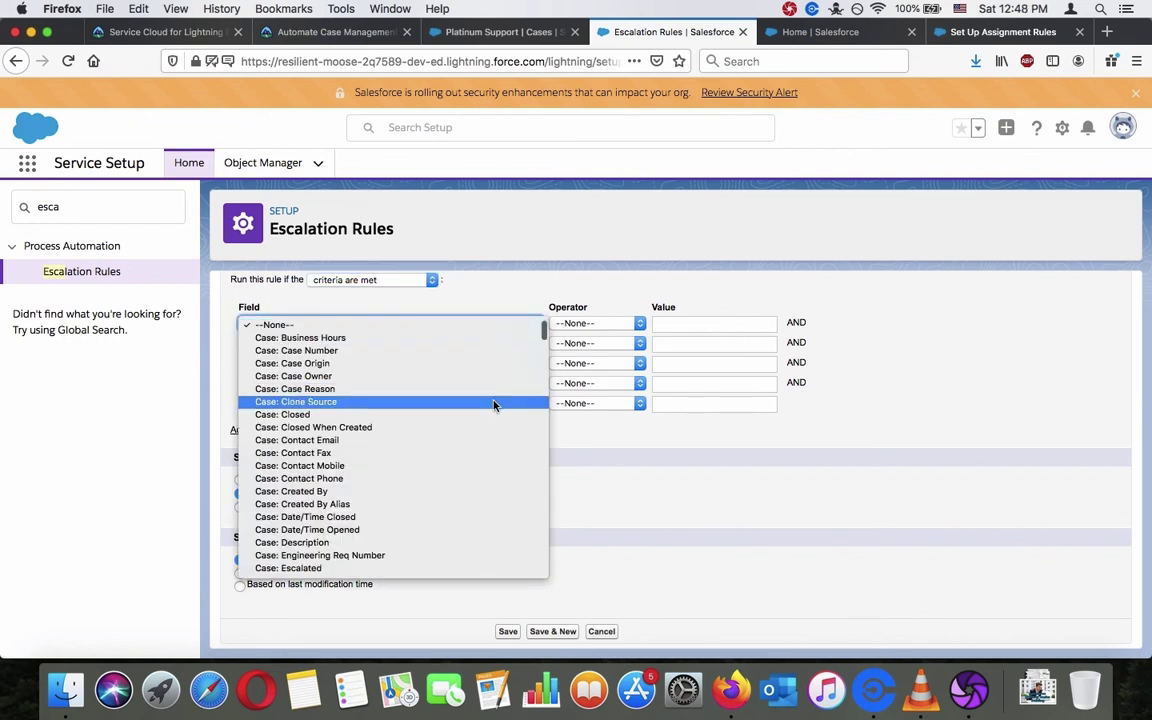
{"action": "left_click", "coordinate": [477, 340]}
{"action": "left_click", "coordinate": [614, 325]}
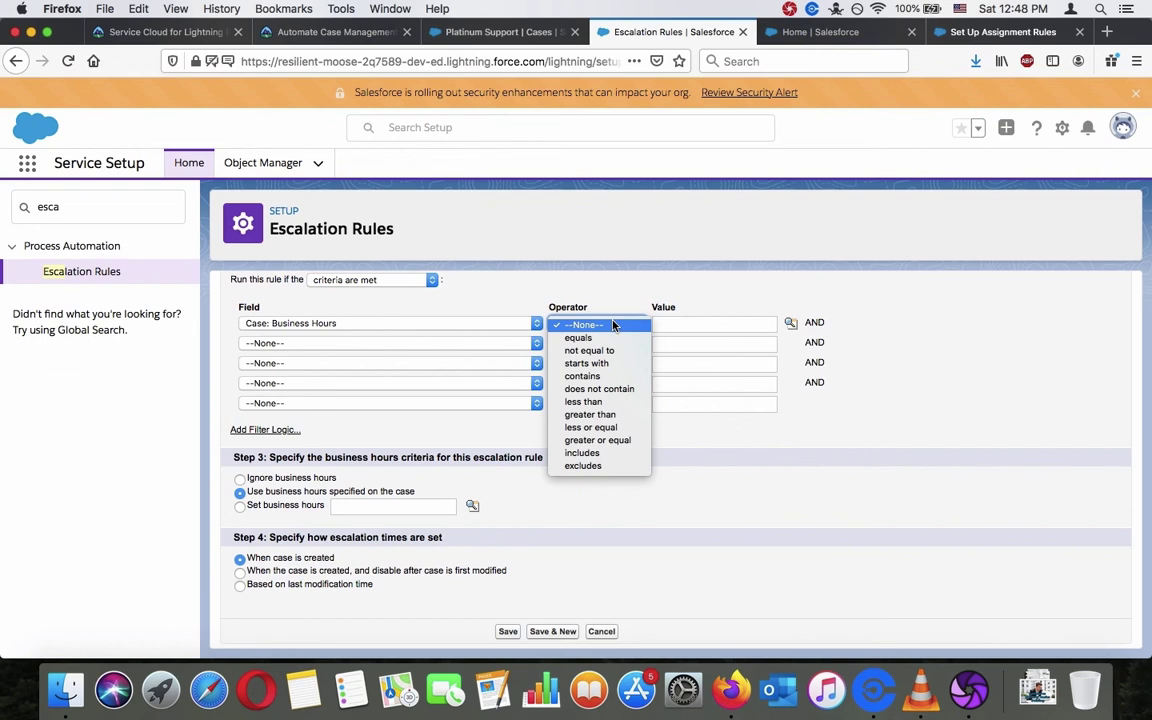
{"action": "left_click", "coordinate": [478, 322]}
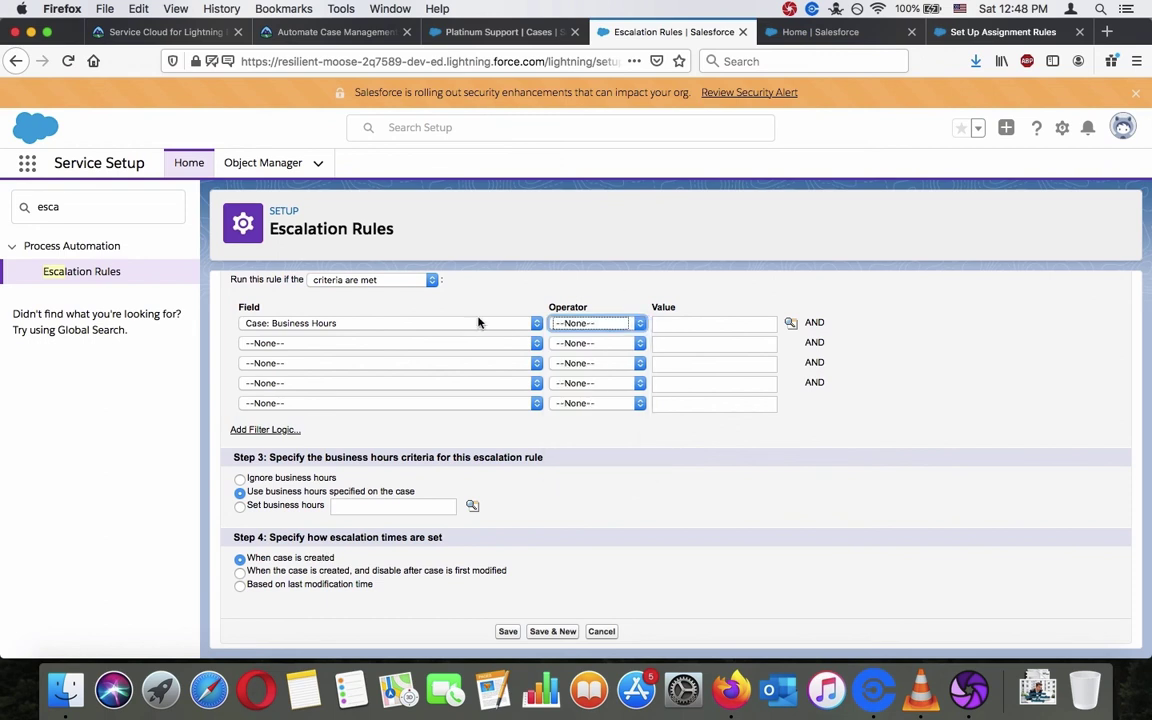
{"action": "left_click", "coordinate": [478, 322]}
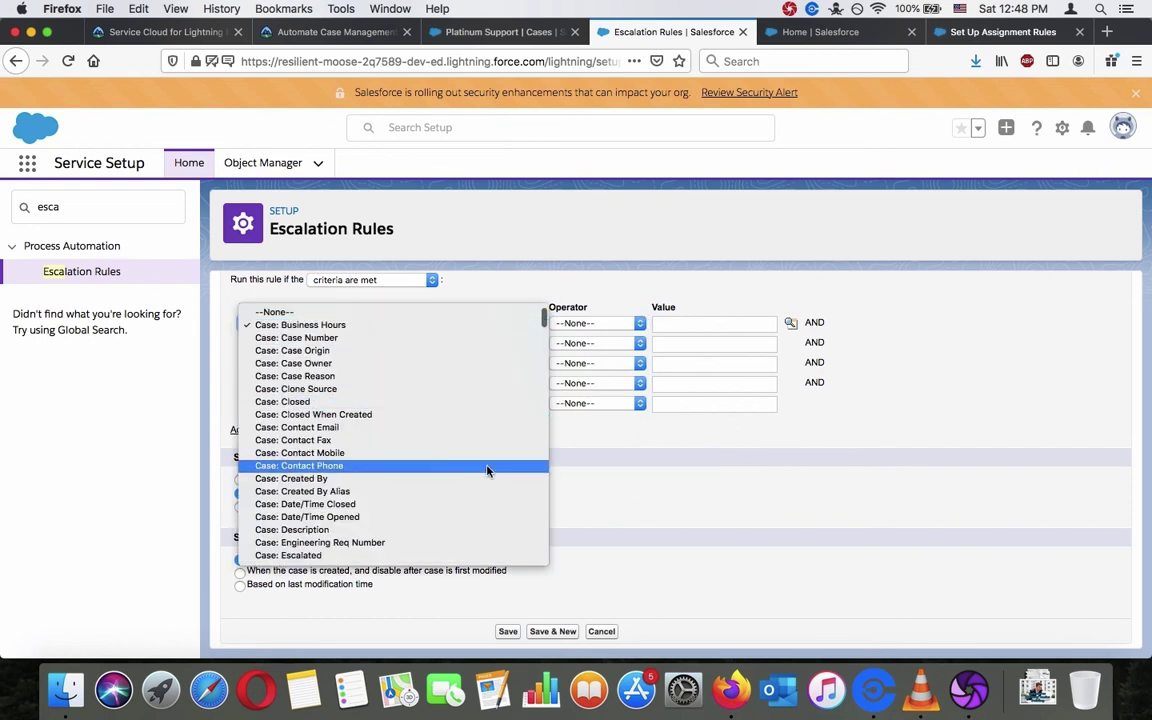
{"action": "scroll", "coordinate": [487, 470], "scroll_direction": "down", "scroll_amount": 1}
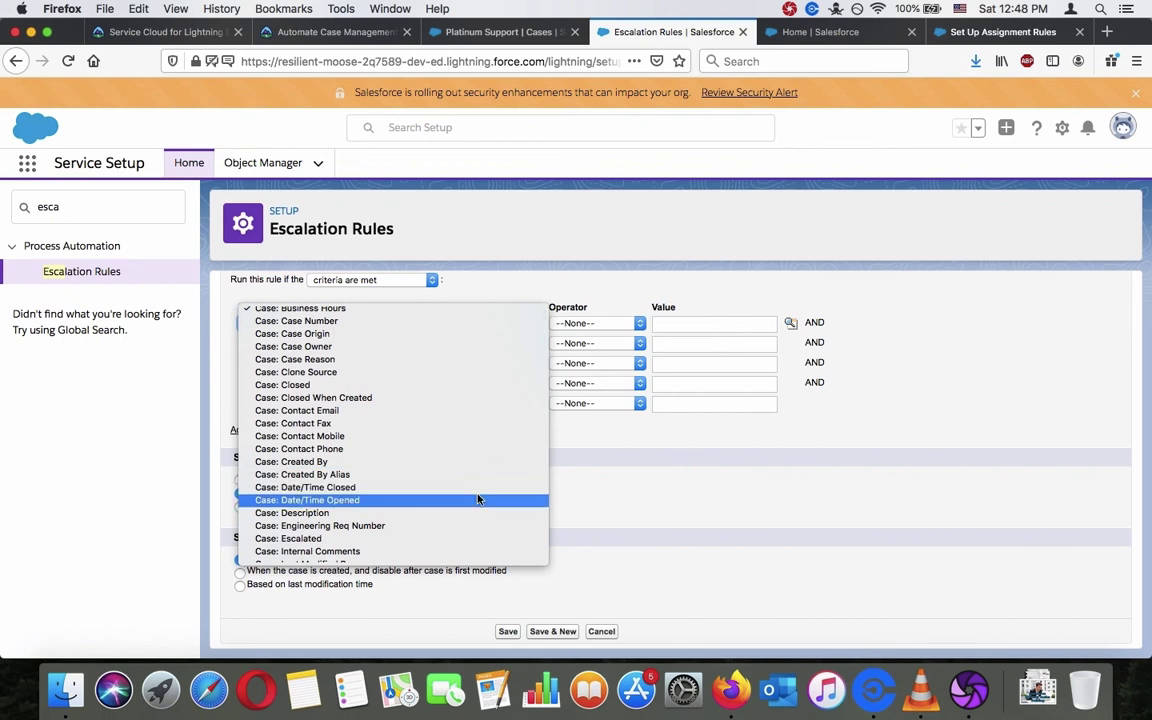
{"action": "left_click", "coordinate": [478, 500]}
{"action": "left_click", "coordinate": [576, 325]}
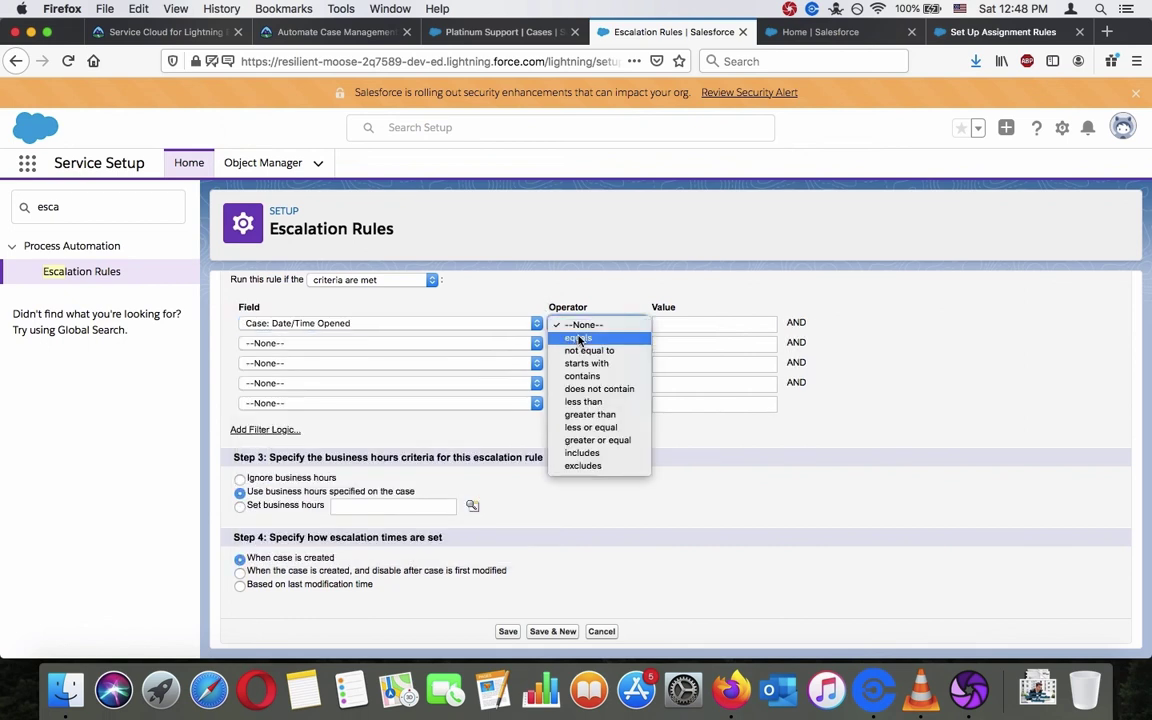
{"action": "left_click", "coordinate": [598, 414]}
{"action": "left_click", "coordinate": [683, 325]}
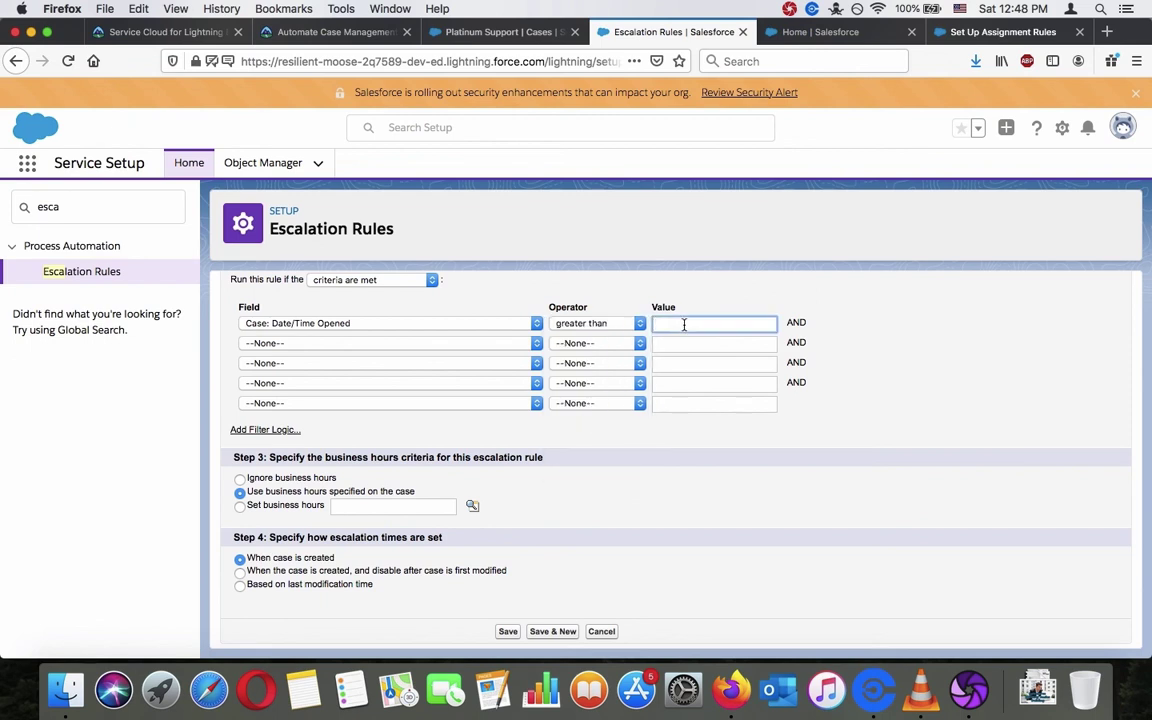
{"action": "type", "text": "30"}
{"action": "left_click", "coordinate": [671, 443]}
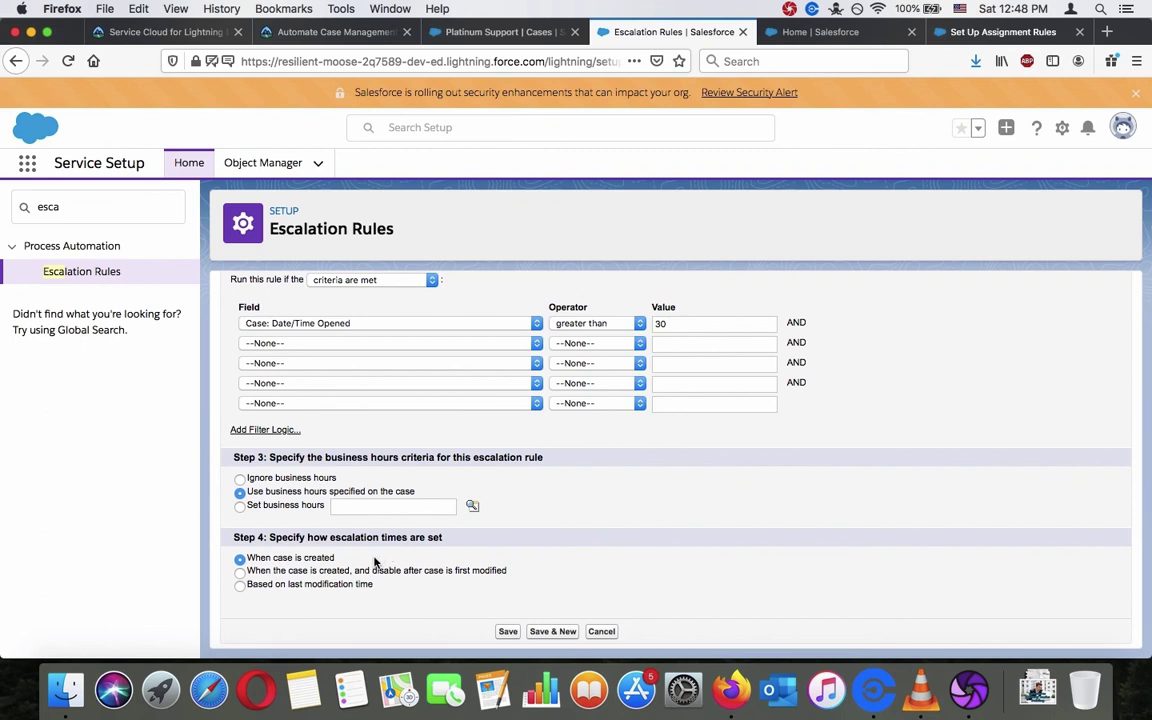
Reset the first criterion's field and operator to None and clear its value.
{"action": "left_click", "coordinate": [410, 323]}
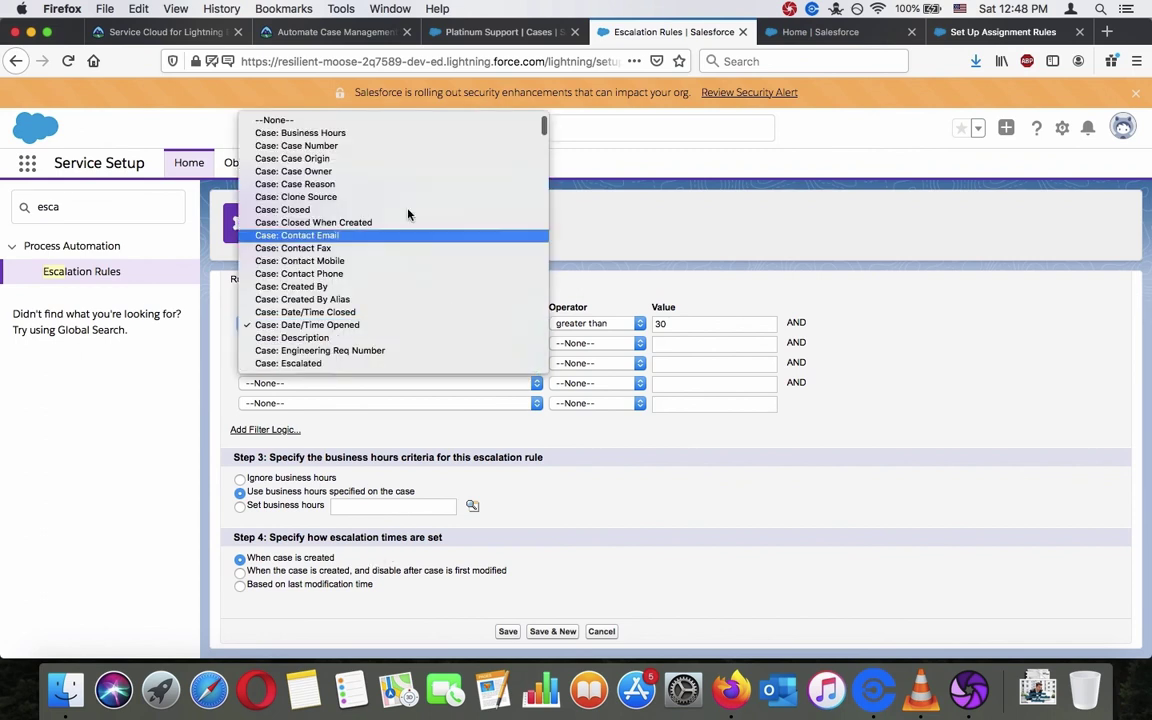
{"action": "left_click", "coordinate": [378, 120]}
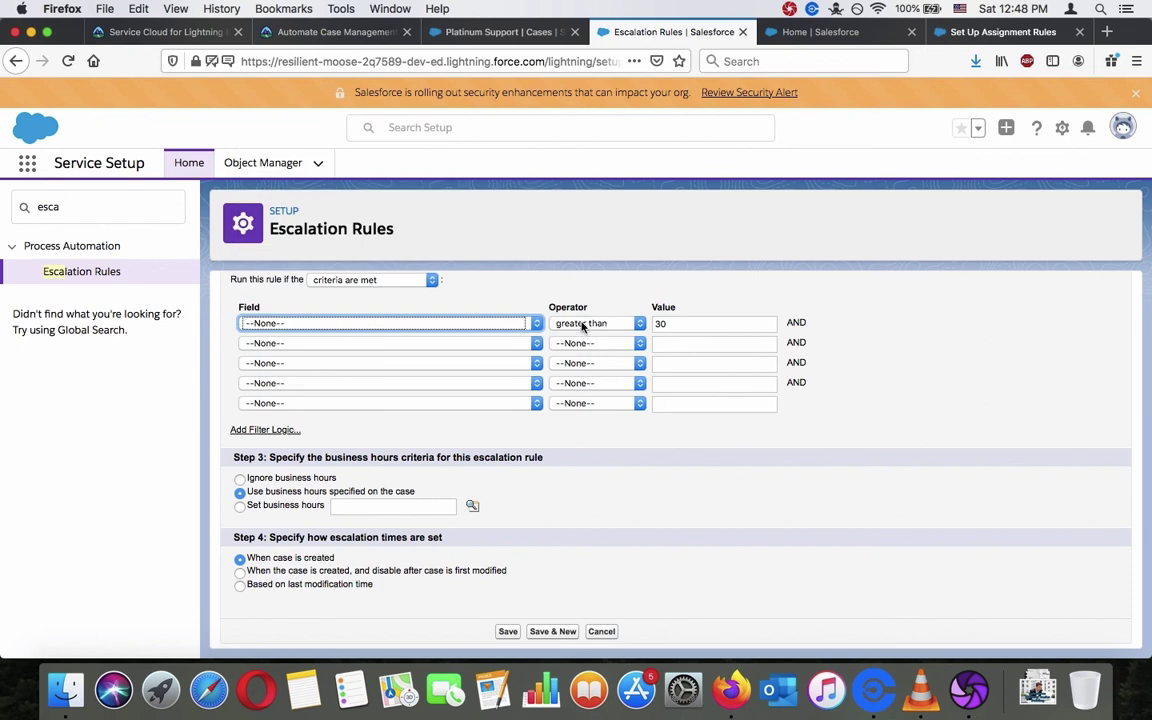
{"action": "left_click", "coordinate": [585, 324]}
{"action": "left_click", "coordinate": [584, 235]}
{"action": "left_click", "coordinate": [669, 323]}
{"action": "key", "text": "BackSpace"}
{"action": "key", "text": "BackSpace"}
{"action": "left_click", "coordinate": [668, 468]}
Look over the first criterion's field options and reread the challenge's escalation rule requirements.
{"action": "scroll", "coordinate": [668, 468], "scroll_direction": "up", "scroll_amount": 3}
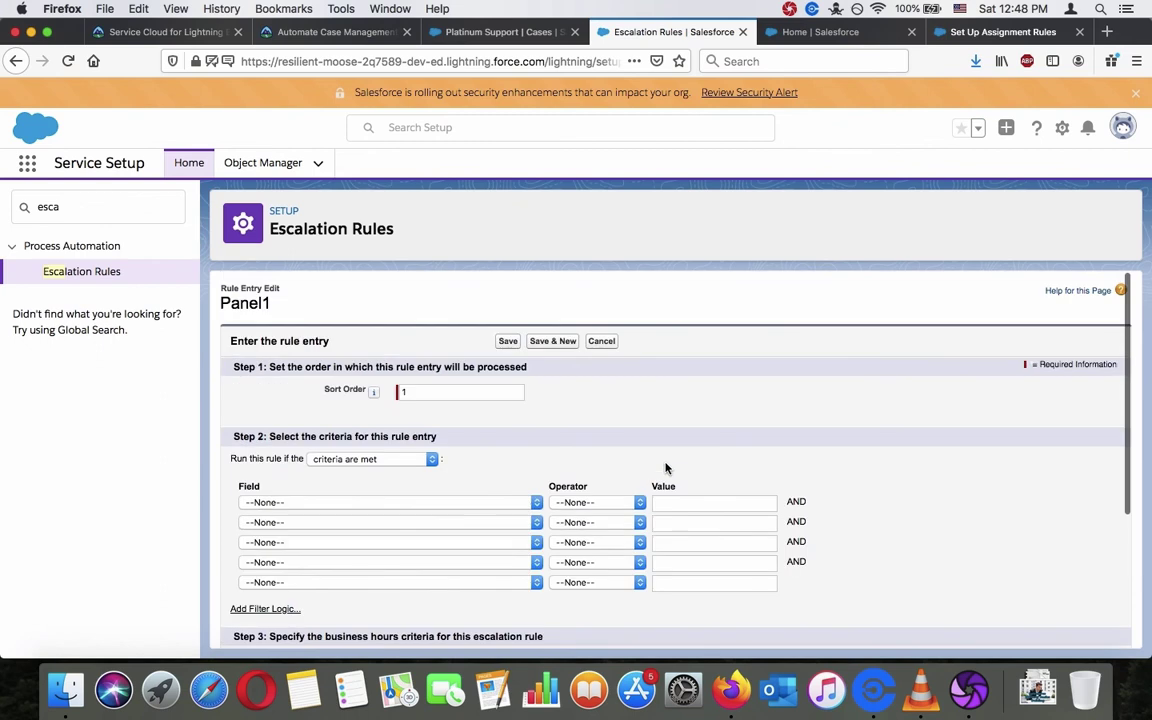
{"action": "left_click", "coordinate": [497, 504]}
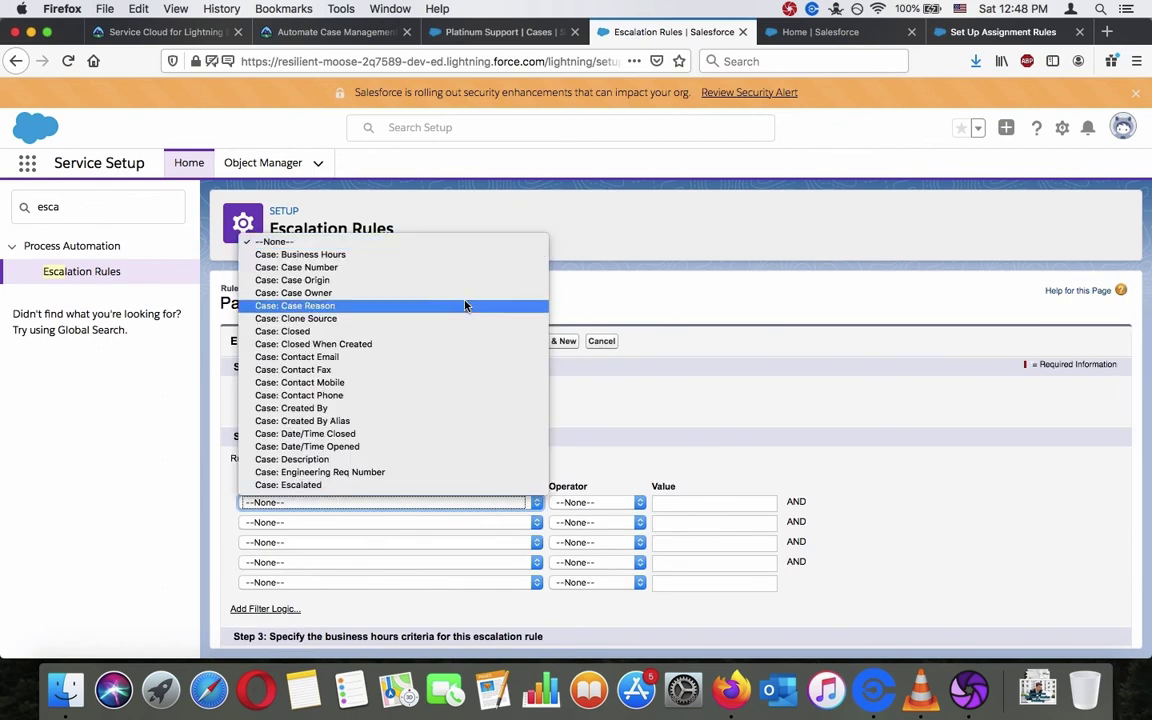
{"action": "scroll", "coordinate": [465, 305], "scroll_direction": "down", "scroll_amount": 10}
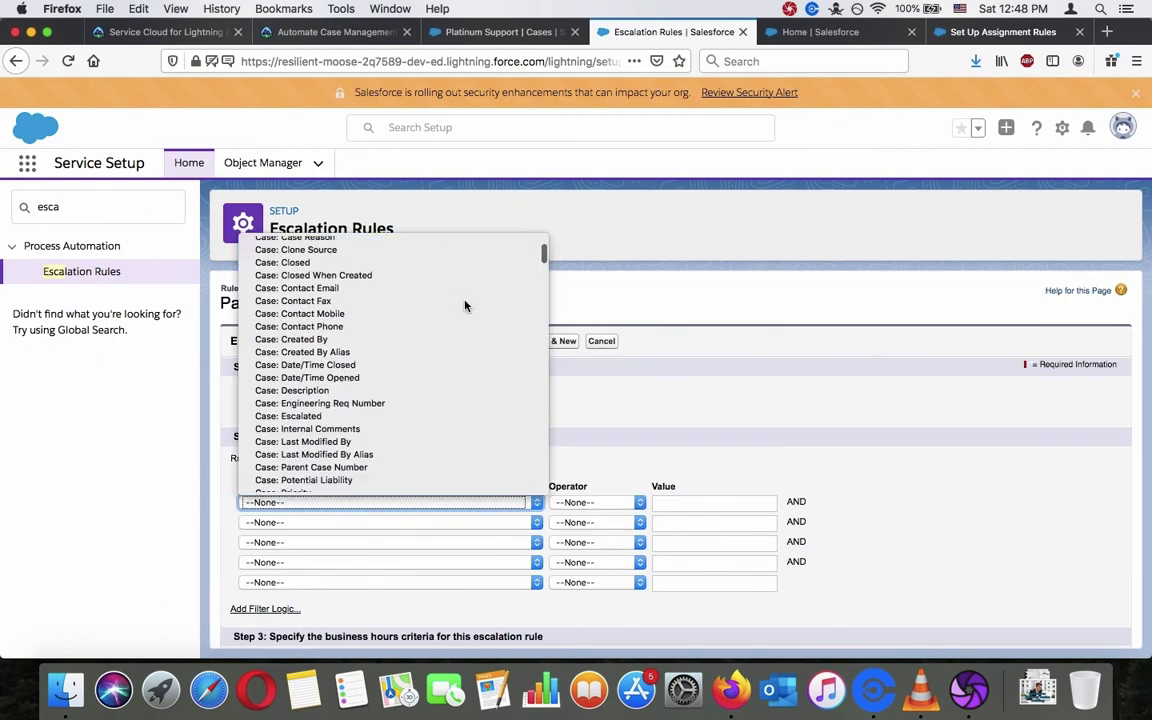
{"action": "scroll", "coordinate": [465, 305], "scroll_direction": "down", "scroll_amount": 3}
{"action": "scroll", "coordinate": [465, 305], "scroll_direction": "up", "scroll_amount": 6}
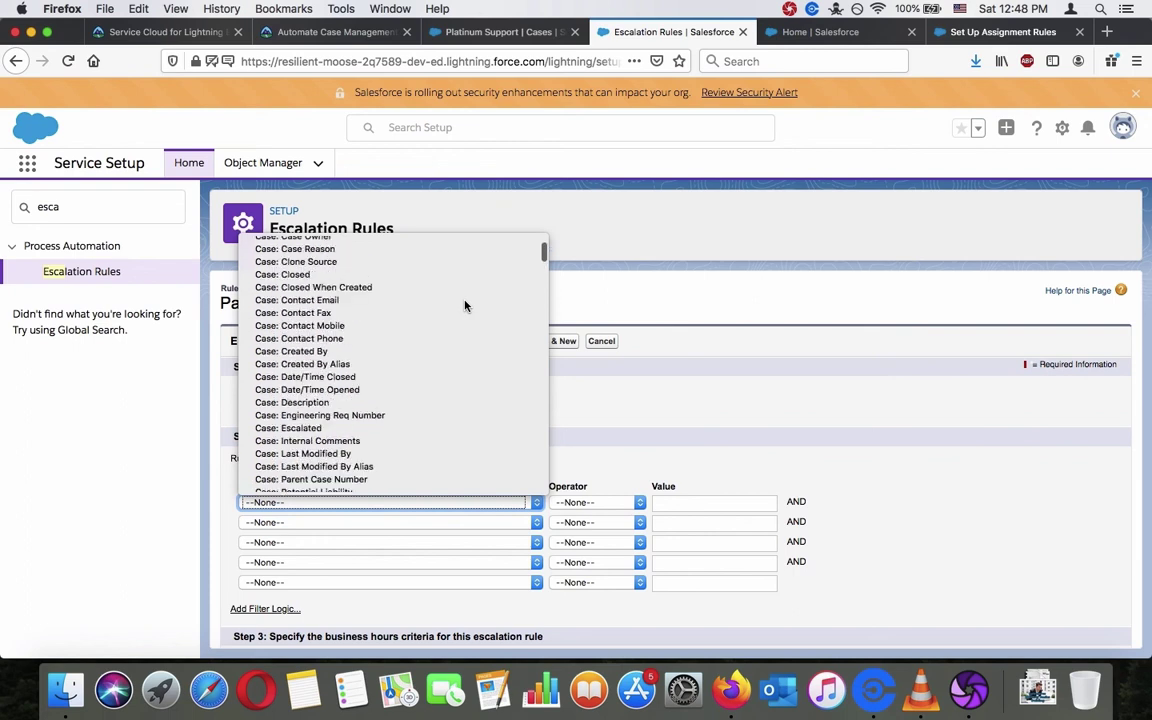
{"action": "left_click", "coordinate": [335, 32]}
{"action": "left_click", "coordinate": [335, 32]}
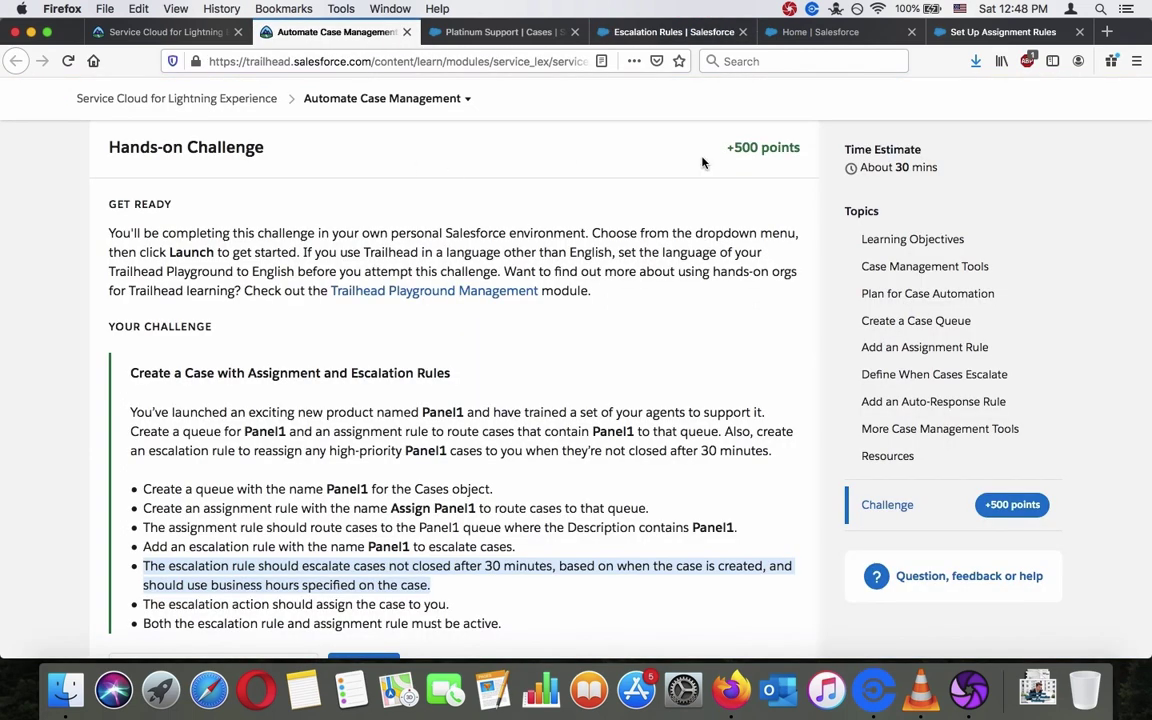
{"action": "left_click", "coordinate": [708, 37]}
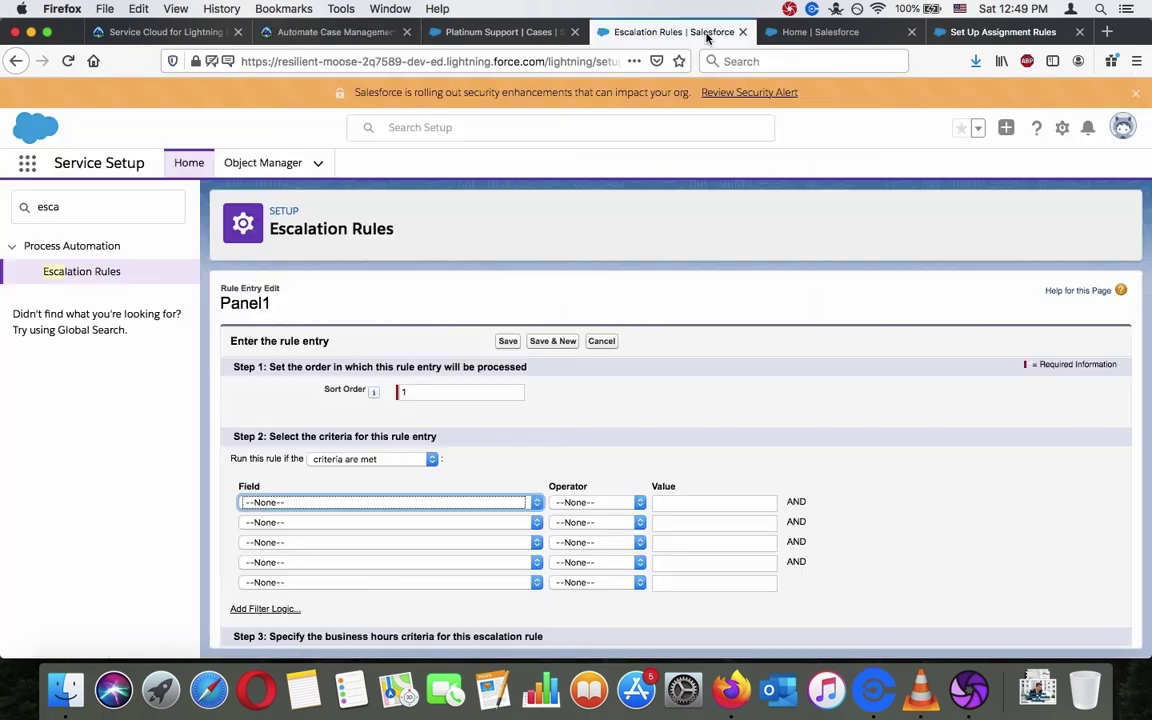
Look through the first criterion's Case, Contact, Account and Current User fields for one matching the escalation requirement.
{"action": "left_click", "coordinate": [484, 501]}
{"action": "scroll", "coordinate": [460, 375], "scroll_direction": "down", "scroll_amount": 5}
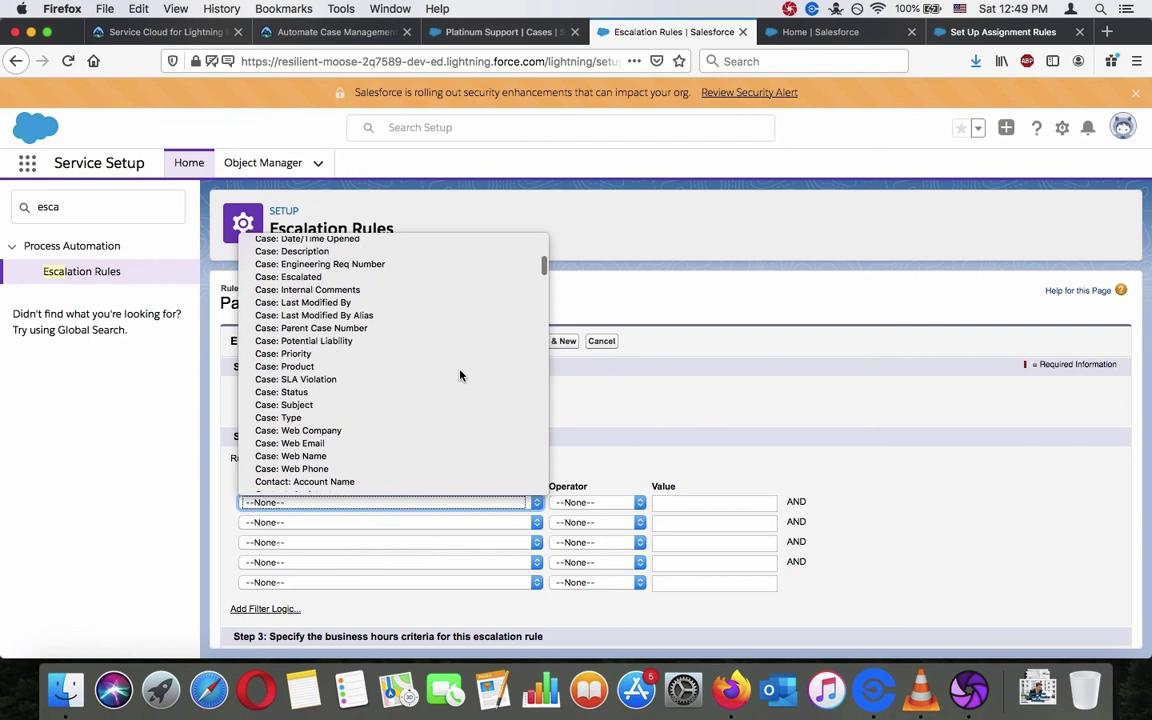
{"action": "scroll", "coordinate": [460, 375], "scroll_direction": "up", "scroll_amount": 2}
{"action": "scroll", "coordinate": [460, 375], "scroll_direction": "up", "scroll_amount": 5}
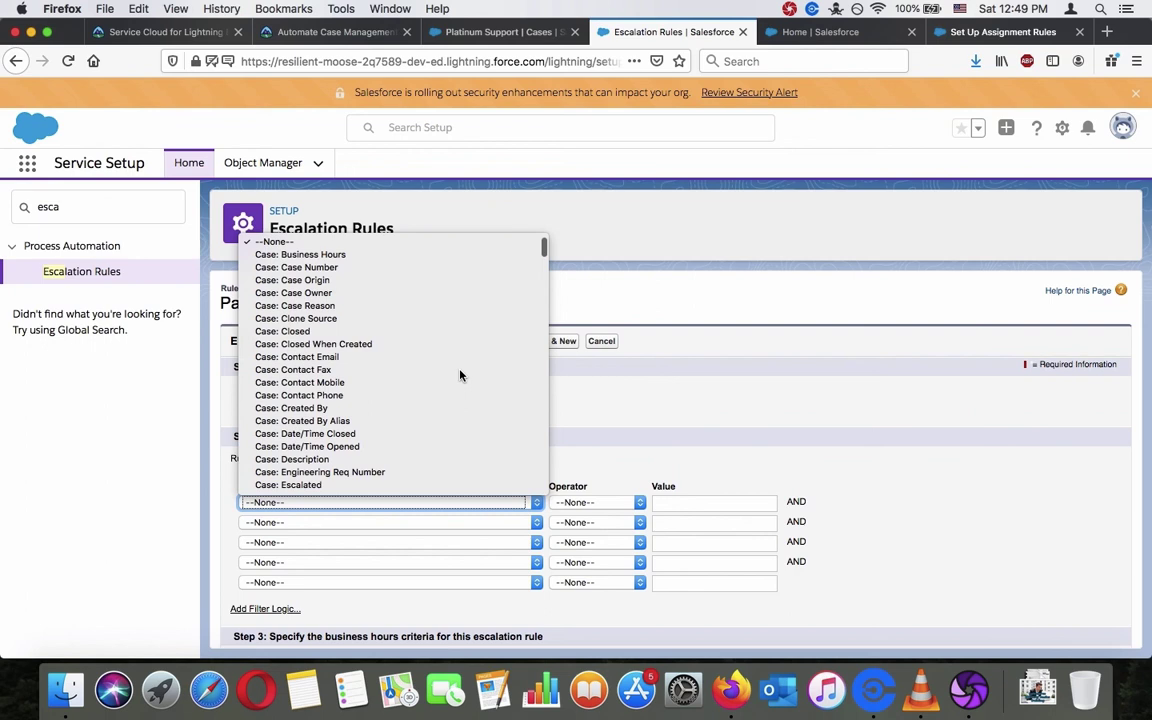
{"action": "scroll", "coordinate": [460, 375], "scroll_direction": "down", "scroll_amount": 1}
{"action": "scroll", "coordinate": [460, 375], "scroll_direction": "down", "scroll_amount": 3}
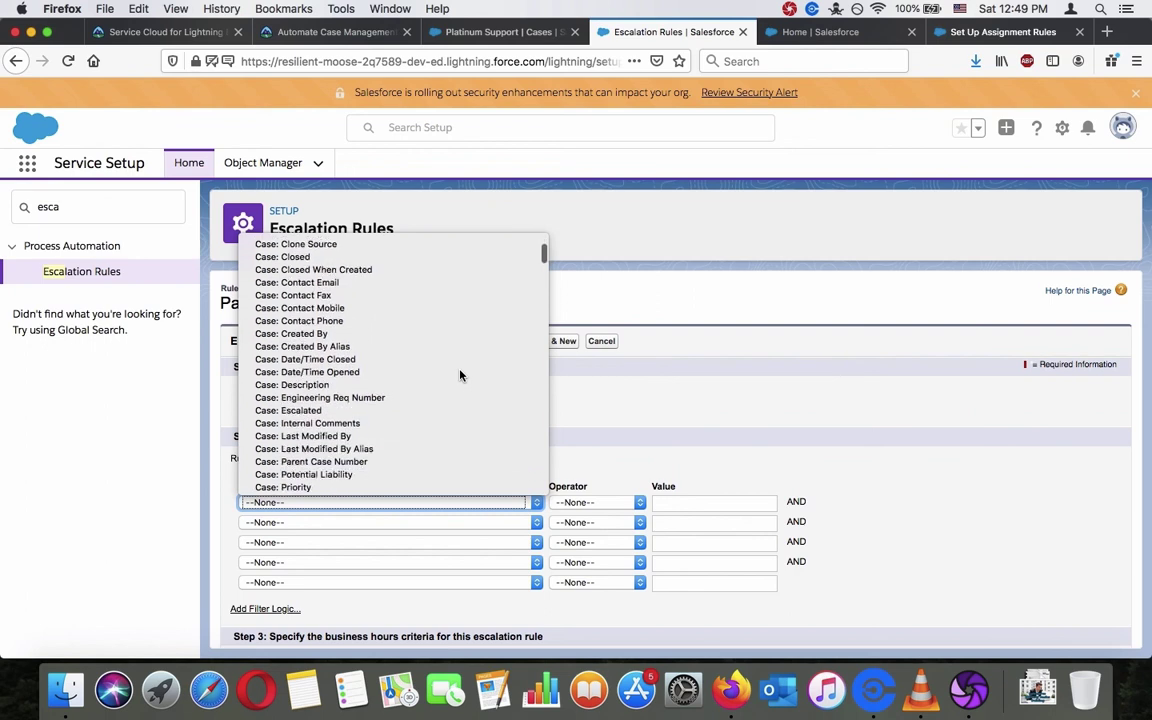
{"action": "scroll", "coordinate": [460, 375], "scroll_direction": "down", "scroll_amount": 4}
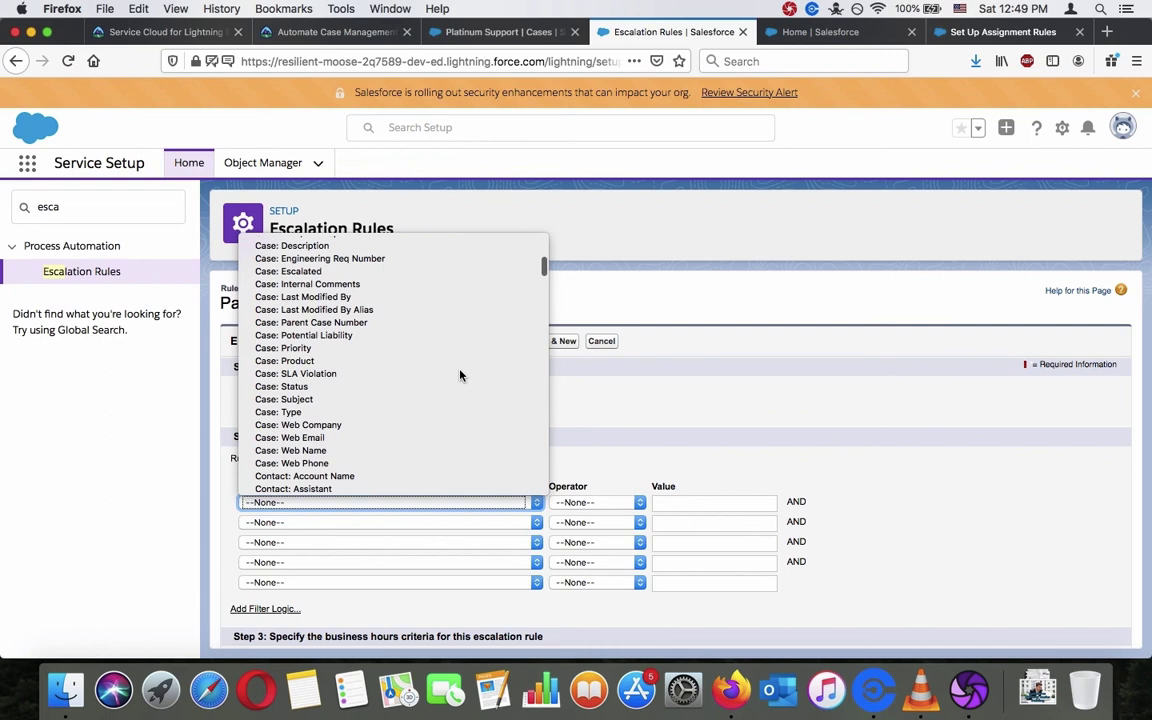
{"action": "scroll", "coordinate": [460, 375], "scroll_direction": "down", "scroll_amount": 3}
{"action": "scroll", "coordinate": [460, 375], "scroll_direction": "down", "scroll_amount": 20}
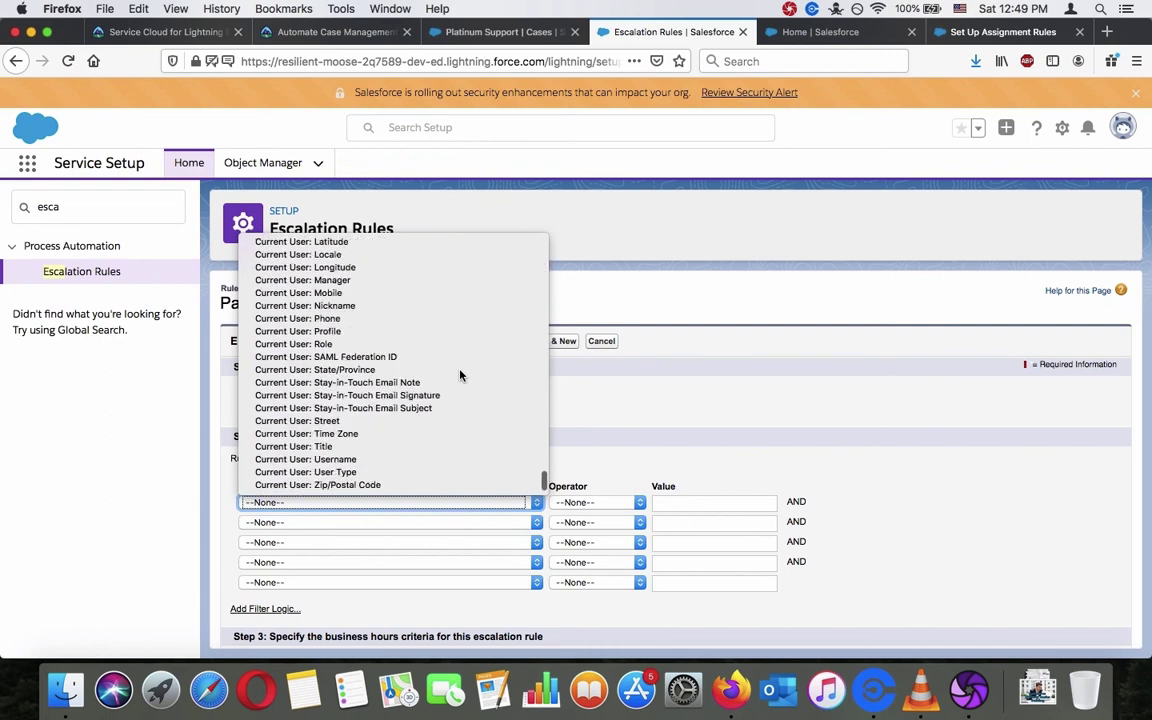
{"action": "scroll", "coordinate": [460, 375], "scroll_direction": "up", "scroll_amount": 15}
{"action": "scroll", "coordinate": [460, 375], "scroll_direction": "down", "scroll_amount": 4}
{"action": "scroll", "coordinate": [460, 375], "scroll_direction": "up", "scroll_amount": 10}
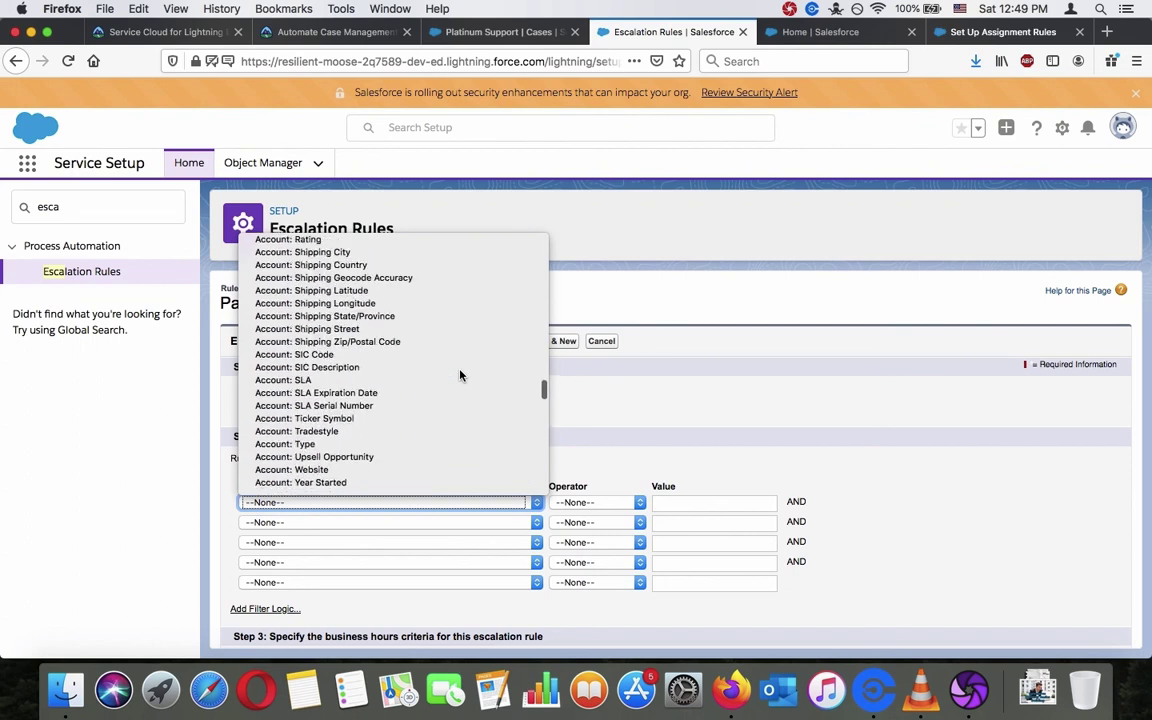
{"action": "scroll", "coordinate": [460, 375], "scroll_direction": "up", "scroll_amount": 12}
{"action": "scroll", "coordinate": [460, 375], "scroll_direction": "up", "scroll_amount": 15}
{"action": "scroll", "coordinate": [460, 375], "scroll_direction": "up", "scroll_amount": 6}
{"action": "scroll", "coordinate": [460, 375], "scroll_direction": "up", "scroll_amount": 3}
{"action": "scroll", "coordinate": [460, 375], "scroll_direction": "up", "scroll_amount": 5}
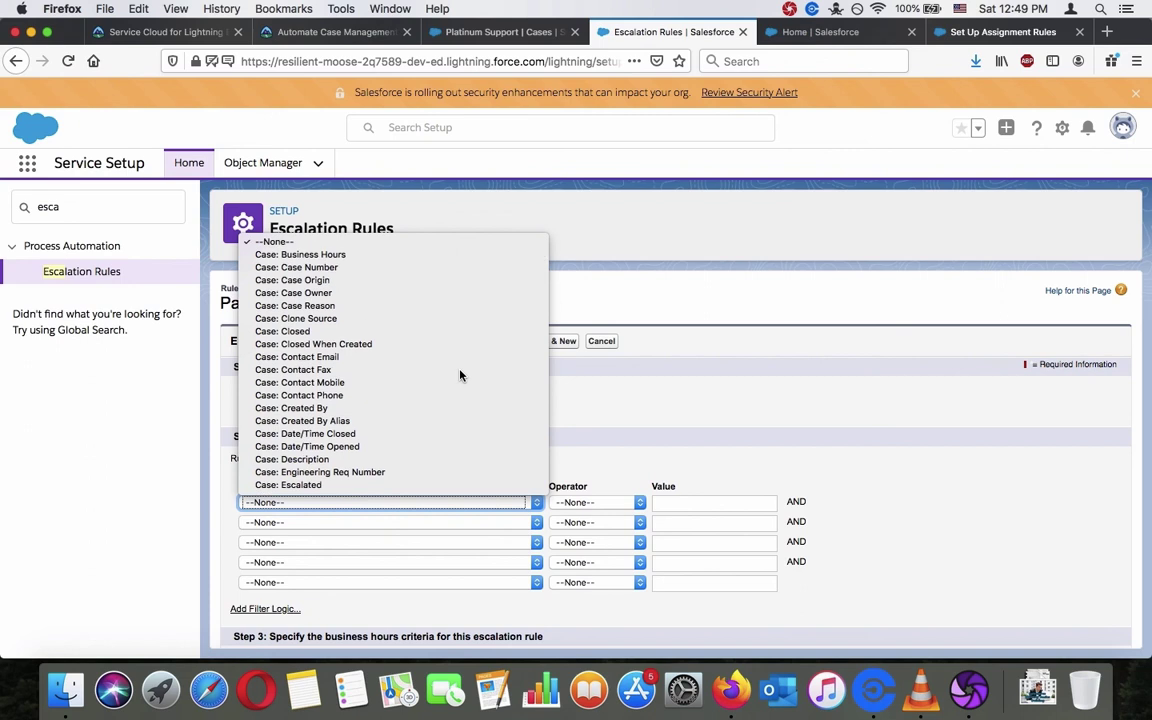
Try Case: Product as the field of the first criterion.
{"action": "scroll", "coordinate": [460, 375], "scroll_direction": "down", "scroll_amount": 1}
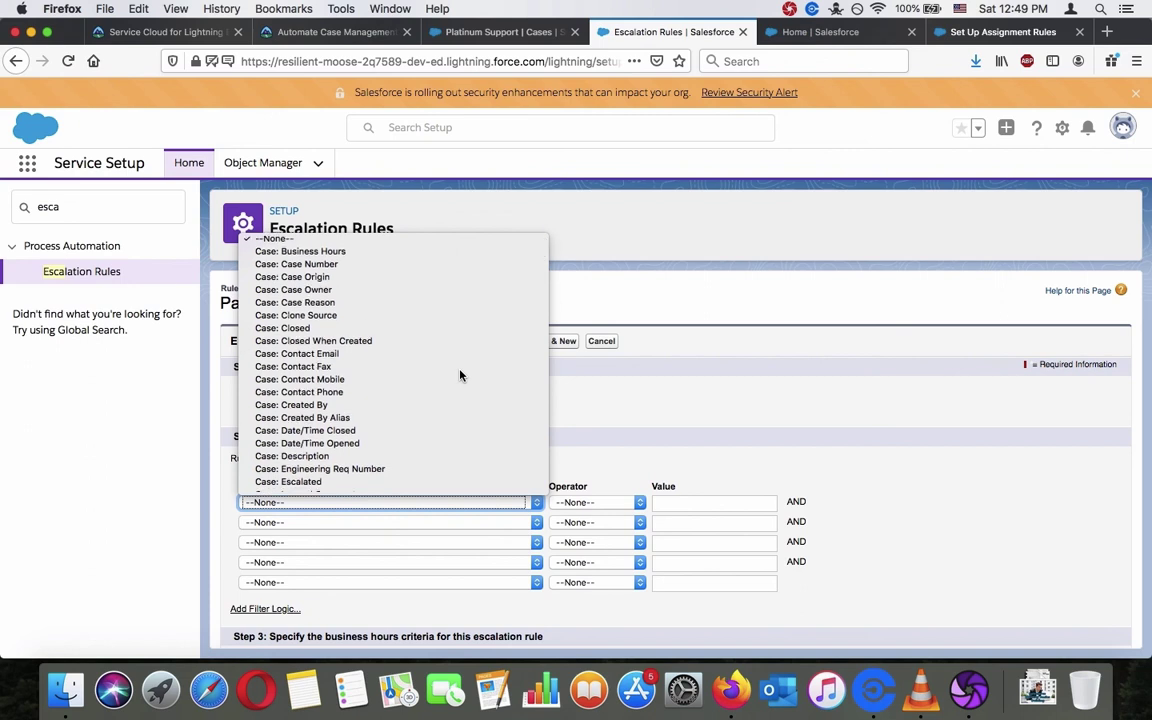
{"action": "scroll", "coordinate": [460, 375], "scroll_direction": "down", "scroll_amount": 3}
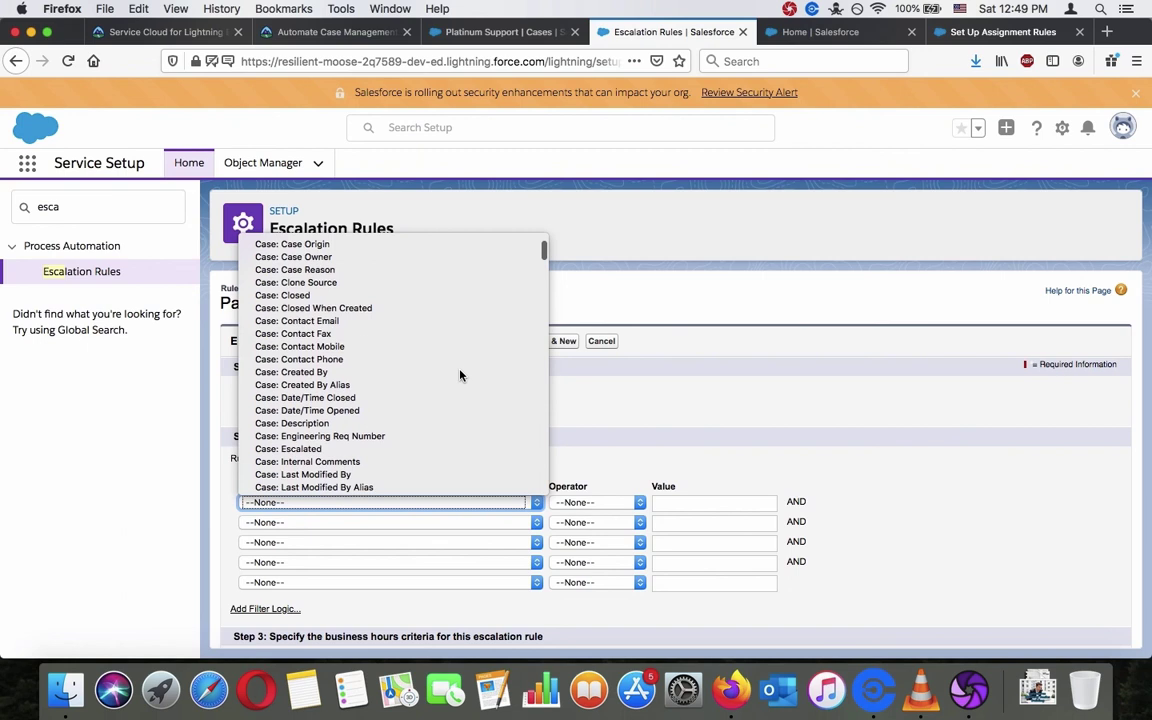
{"action": "scroll", "coordinate": [460, 375], "scroll_direction": "down", "scroll_amount": 2}
{"action": "scroll", "coordinate": [460, 375], "scroll_direction": "down", "scroll_amount": 3}
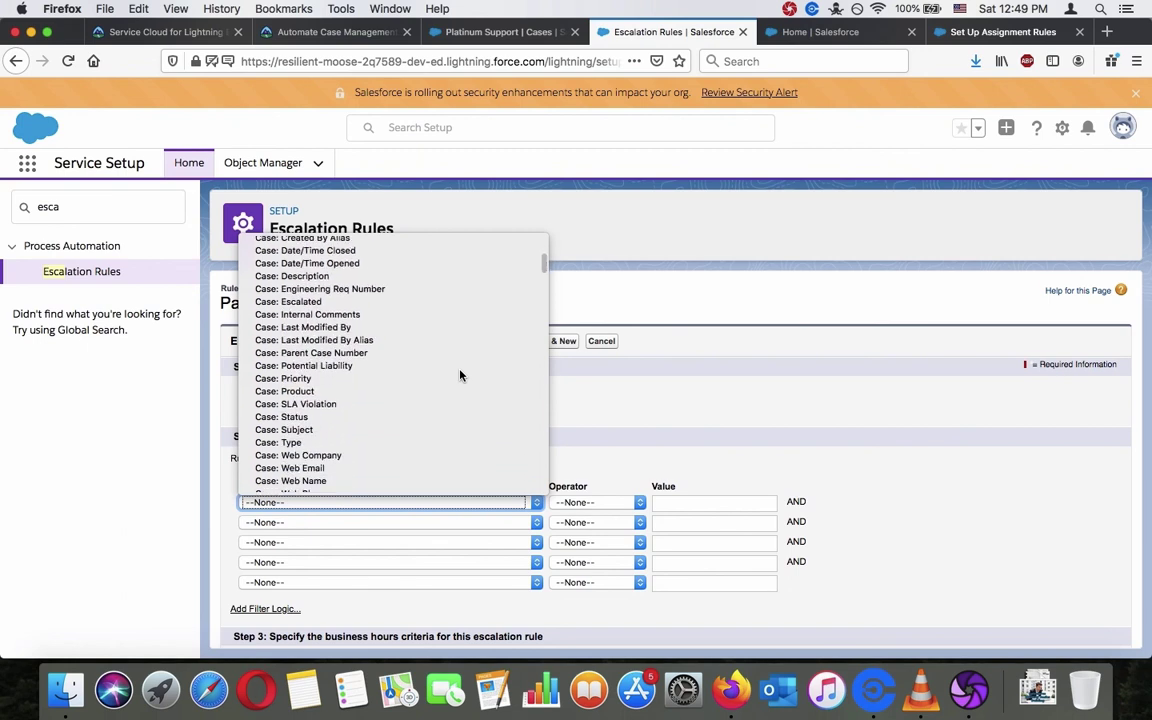
{"action": "scroll", "coordinate": [460, 375], "scroll_direction": "down", "scroll_amount": 10}
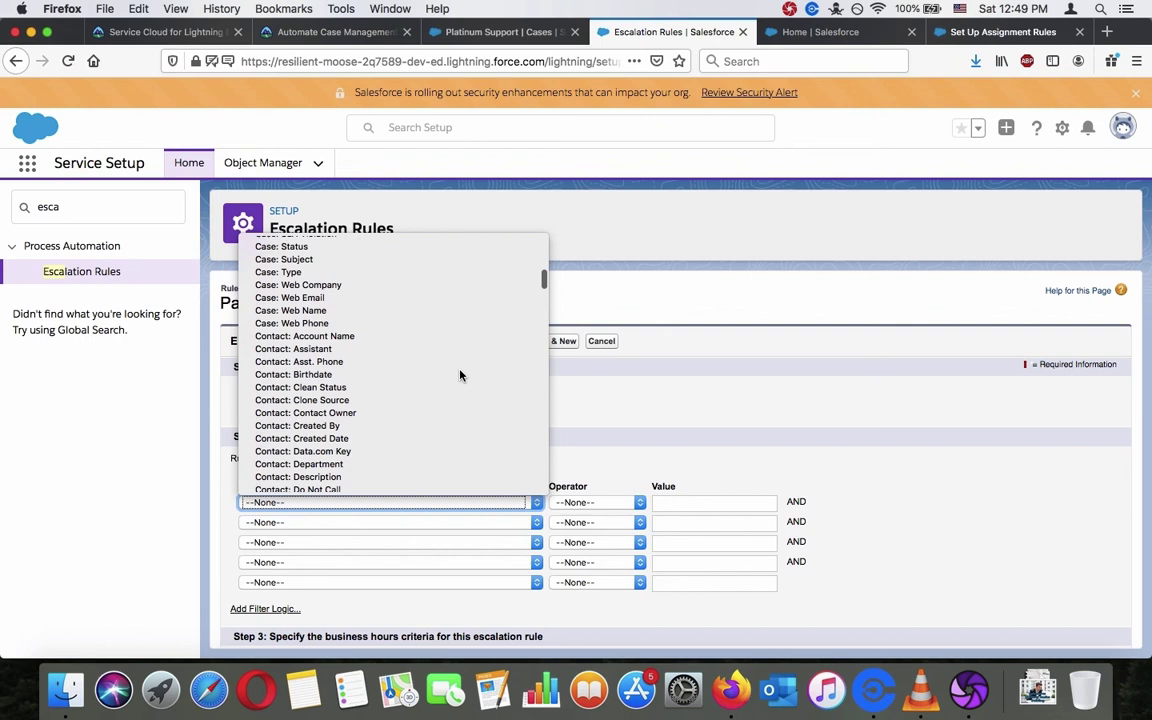
{"action": "scroll", "coordinate": [460, 375], "scroll_direction": "down", "scroll_amount": 15}
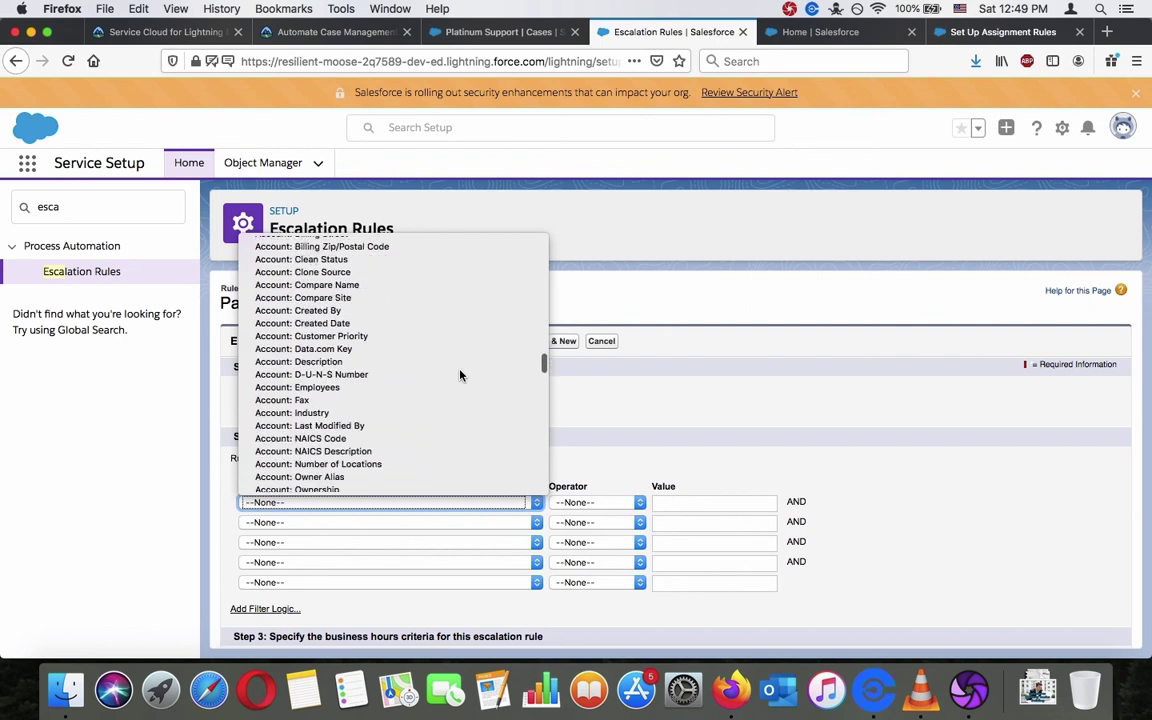
{"action": "scroll", "coordinate": [460, 375], "scroll_direction": "down", "scroll_amount": 15}
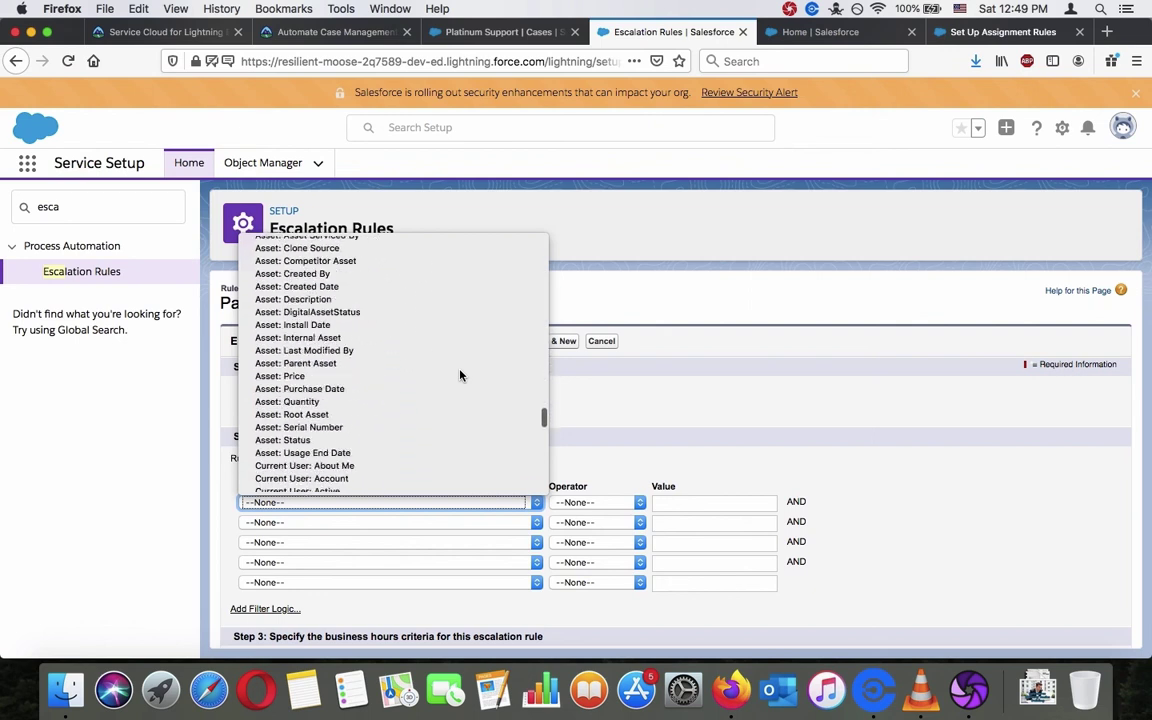
{"action": "scroll", "coordinate": [460, 375], "scroll_direction": "up", "scroll_amount": 20}
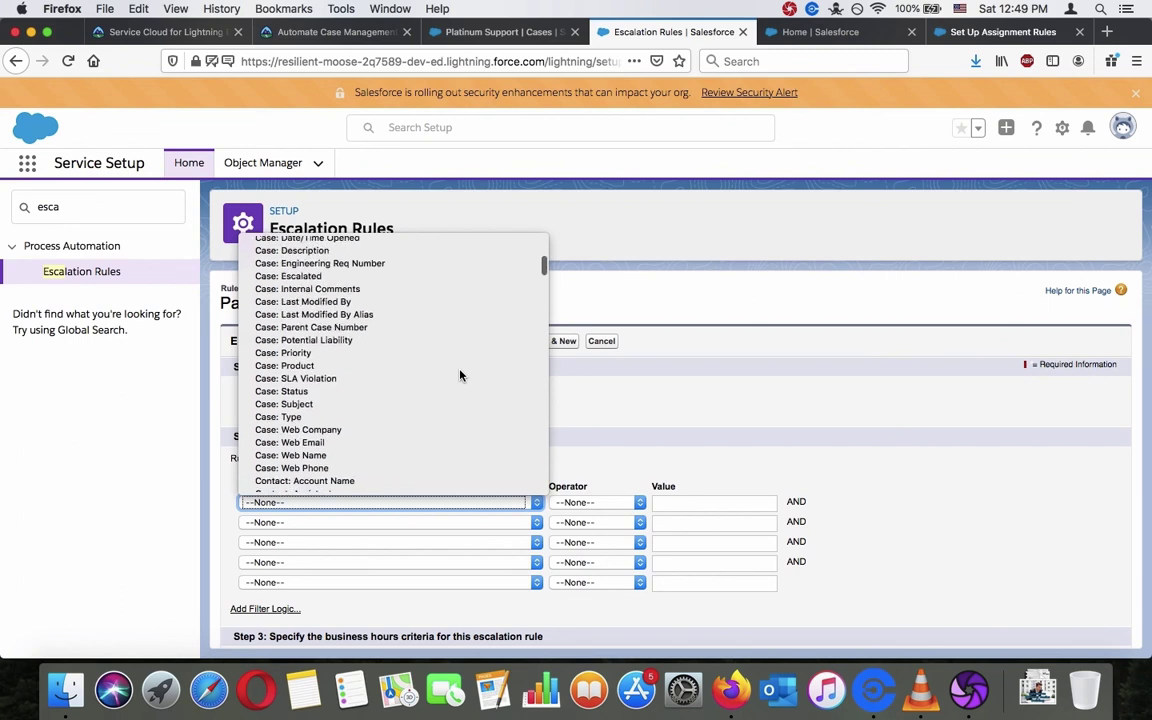
{"action": "scroll", "coordinate": [460, 375], "scroll_direction": "down", "scroll_amount": 5}
{"action": "scroll", "coordinate": [460, 375], "scroll_direction": "down", "scroll_amount": 15}
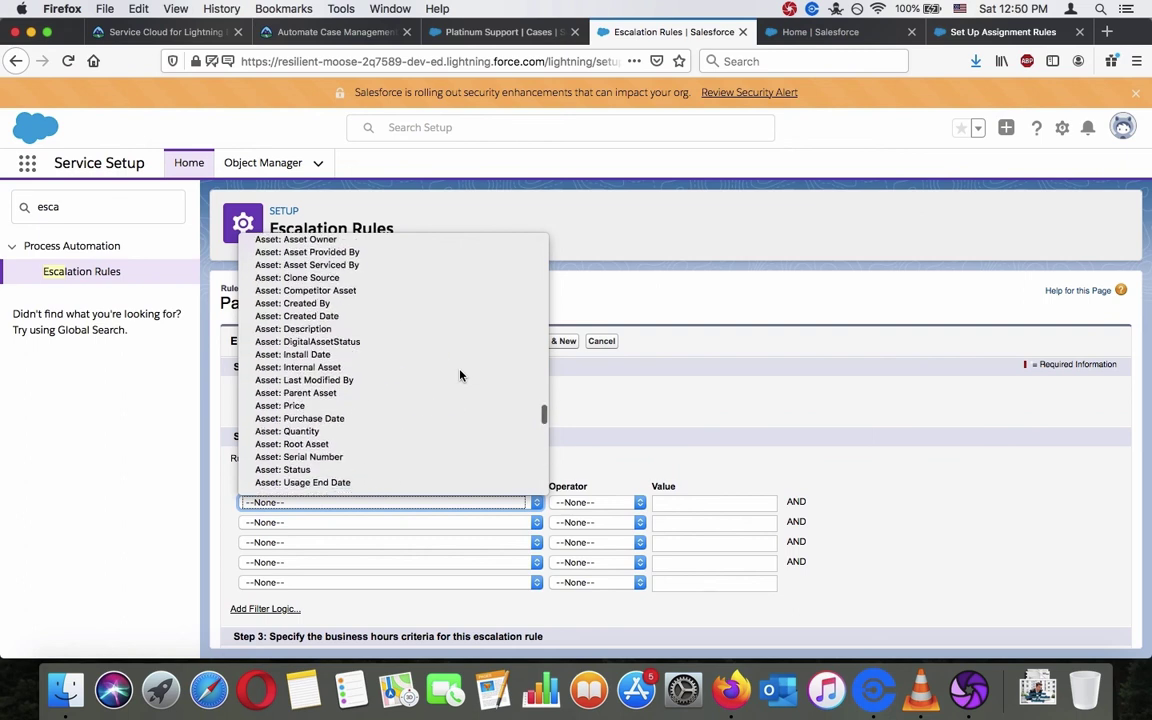
{"action": "scroll", "coordinate": [460, 375], "scroll_direction": "up", "scroll_amount": 3}
{"action": "scroll", "coordinate": [460, 375], "scroll_direction": "up", "scroll_amount": 3}
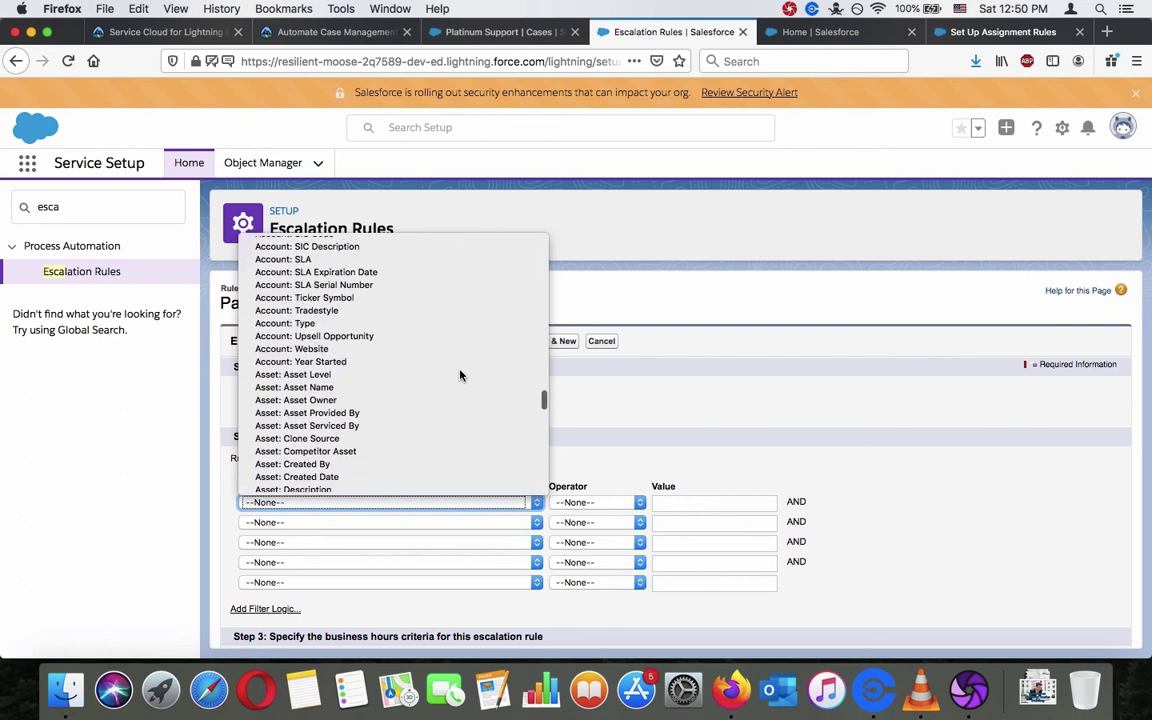
{"action": "scroll", "coordinate": [460, 375], "scroll_direction": "up", "scroll_amount": 15}
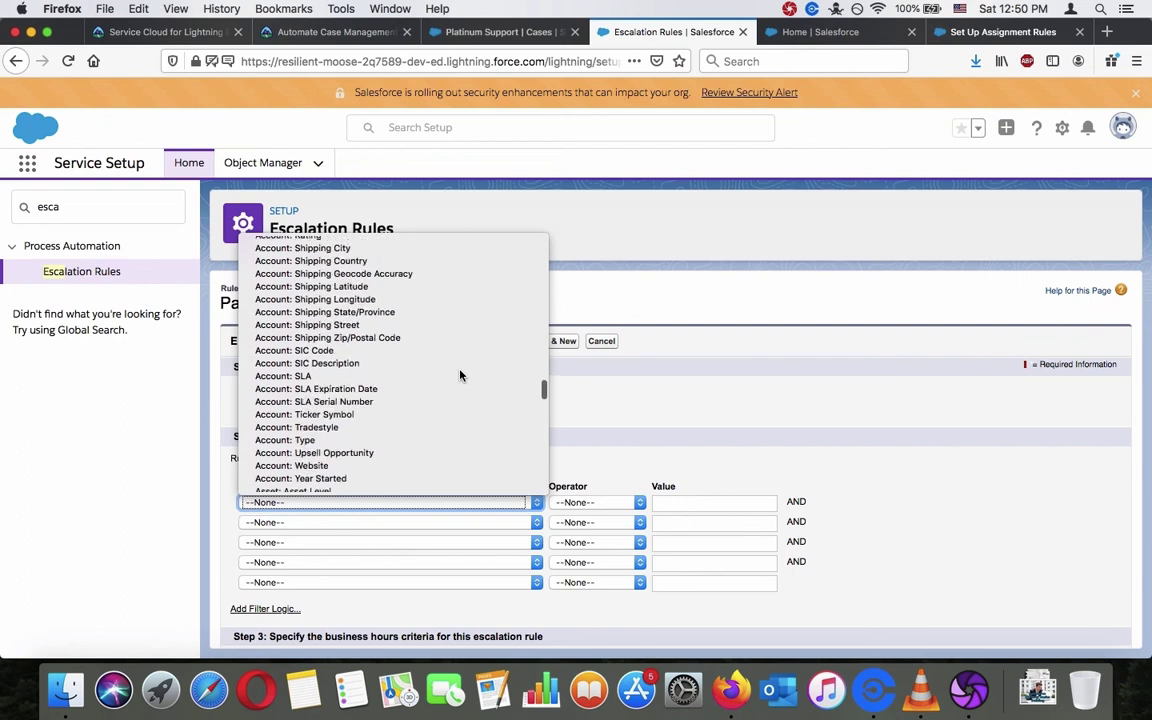
{"action": "scroll", "coordinate": [460, 375], "scroll_direction": "down", "scroll_amount": 2}
{"action": "scroll", "coordinate": [460, 375], "scroll_direction": "down", "scroll_amount": 5}
{"action": "scroll", "coordinate": [460, 375], "scroll_direction": "up", "scroll_amount": 3}
{"action": "scroll", "coordinate": [460, 375], "scroll_direction": "down", "scroll_amount": 1}
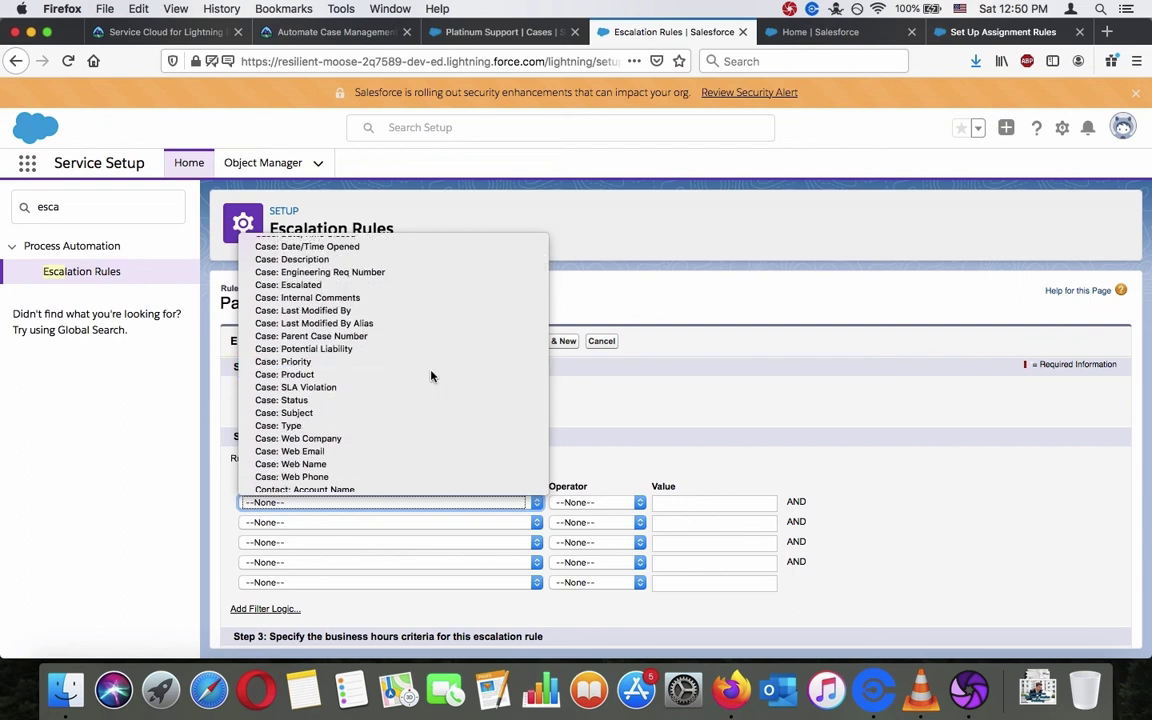
{"action": "left_click", "coordinate": [432, 374]}
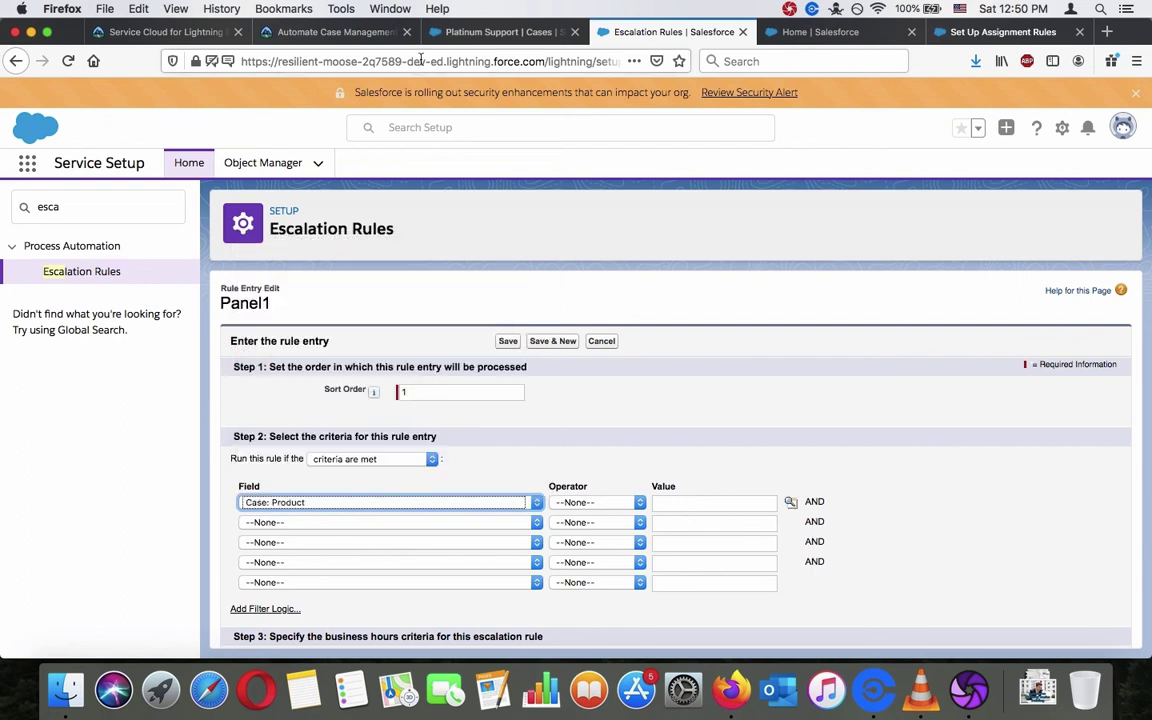
Select the text Panel1 in the challenge's Description requirement and return to the escalation rule entry.
{"action": "left_click", "coordinate": [355, 33]}
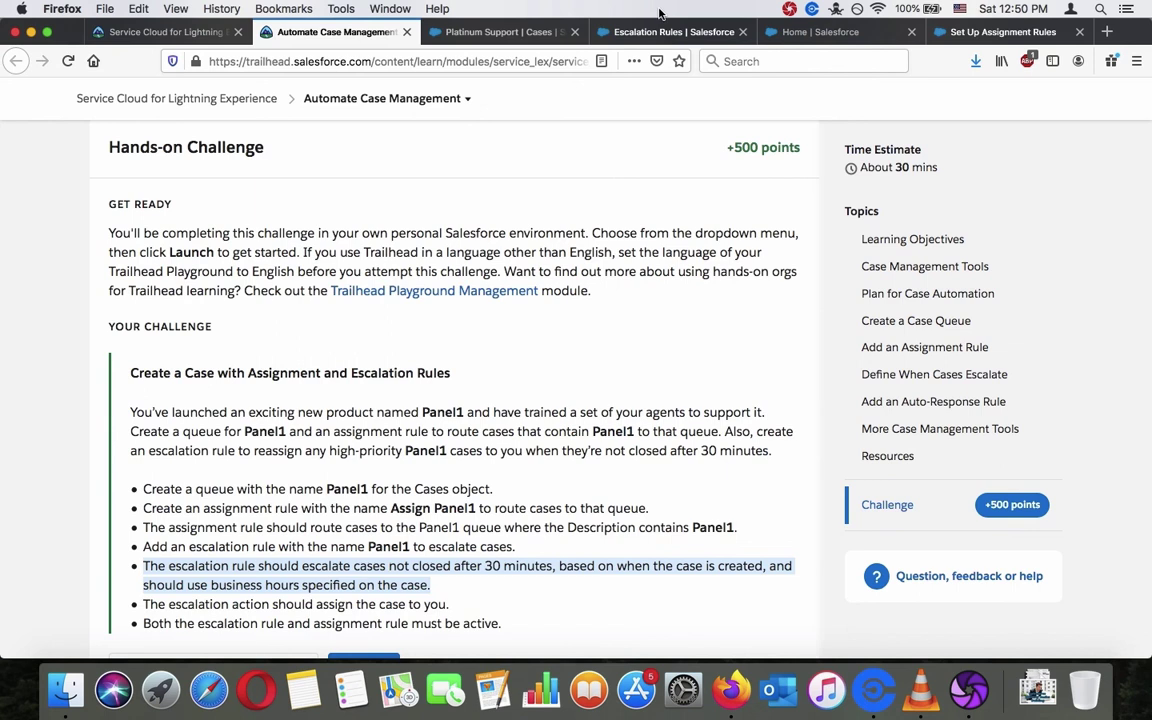
{"action": "left_click", "coordinate": [703, 535]}
{"action": "double_click", "coordinate": [712, 527]}
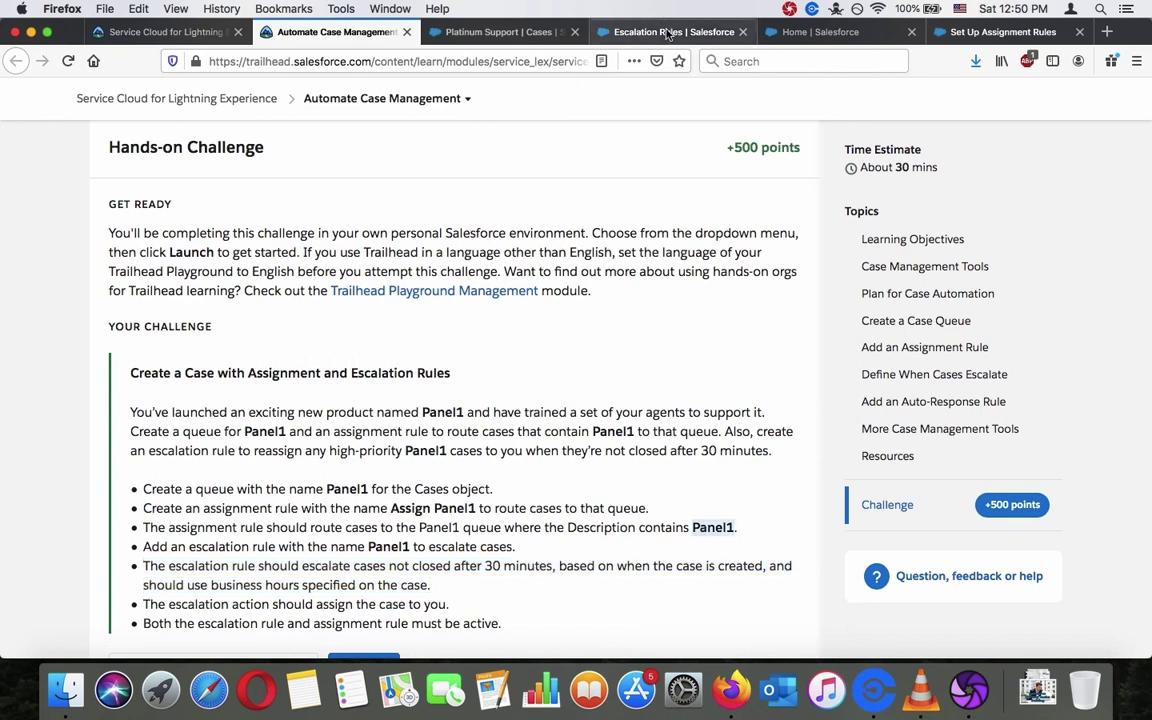
{"action": "left_click", "coordinate": [606, 32]}
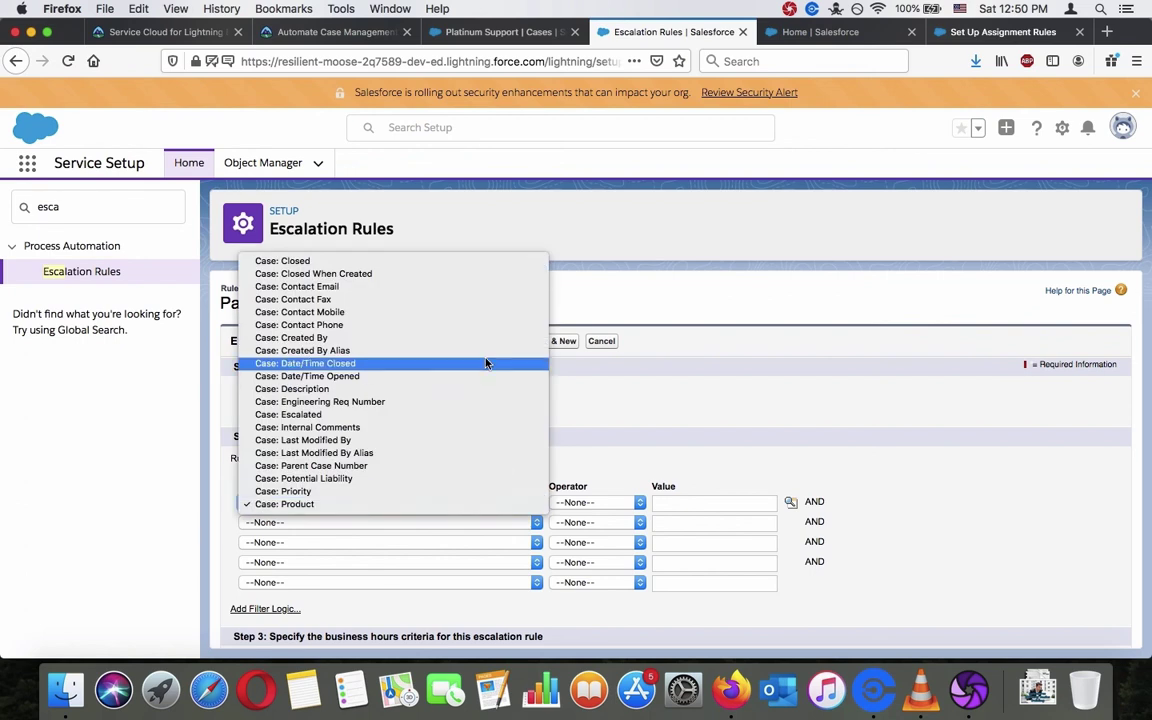
Try Case: Subject as the field of the first criterion.
{"action": "scroll", "coordinate": [486, 363], "scroll_direction": "down", "scroll_amount": 5}
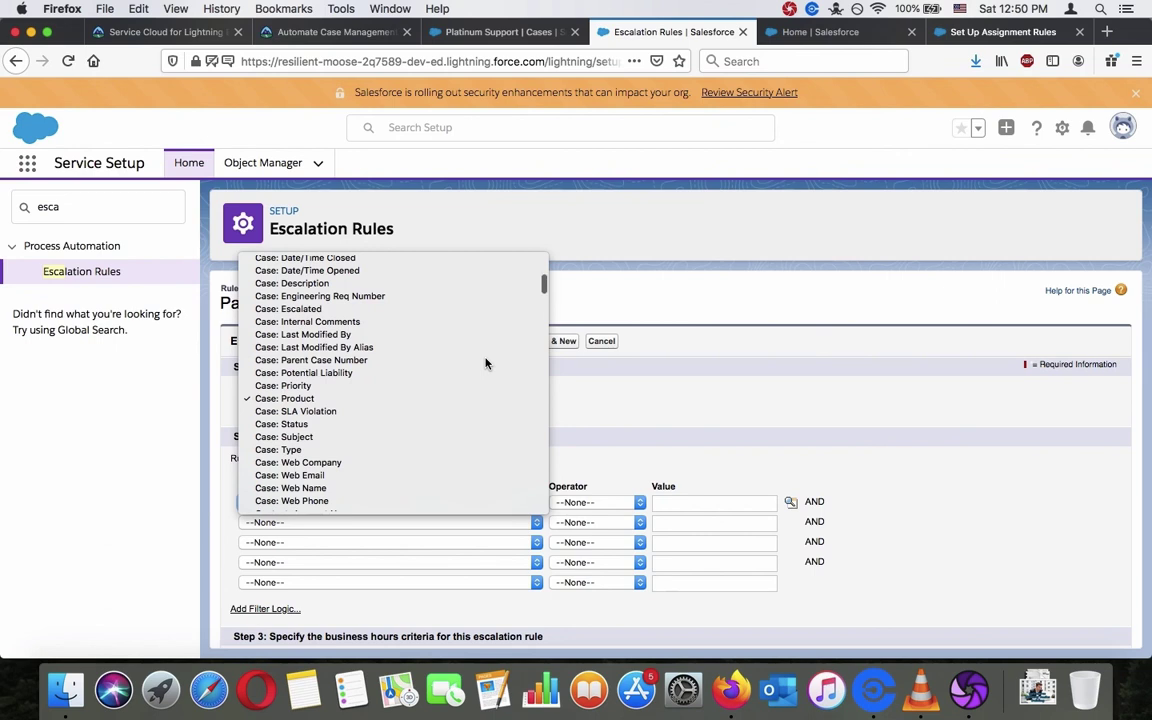
{"action": "scroll", "coordinate": [486, 363], "scroll_direction": "down", "scroll_amount": 1}
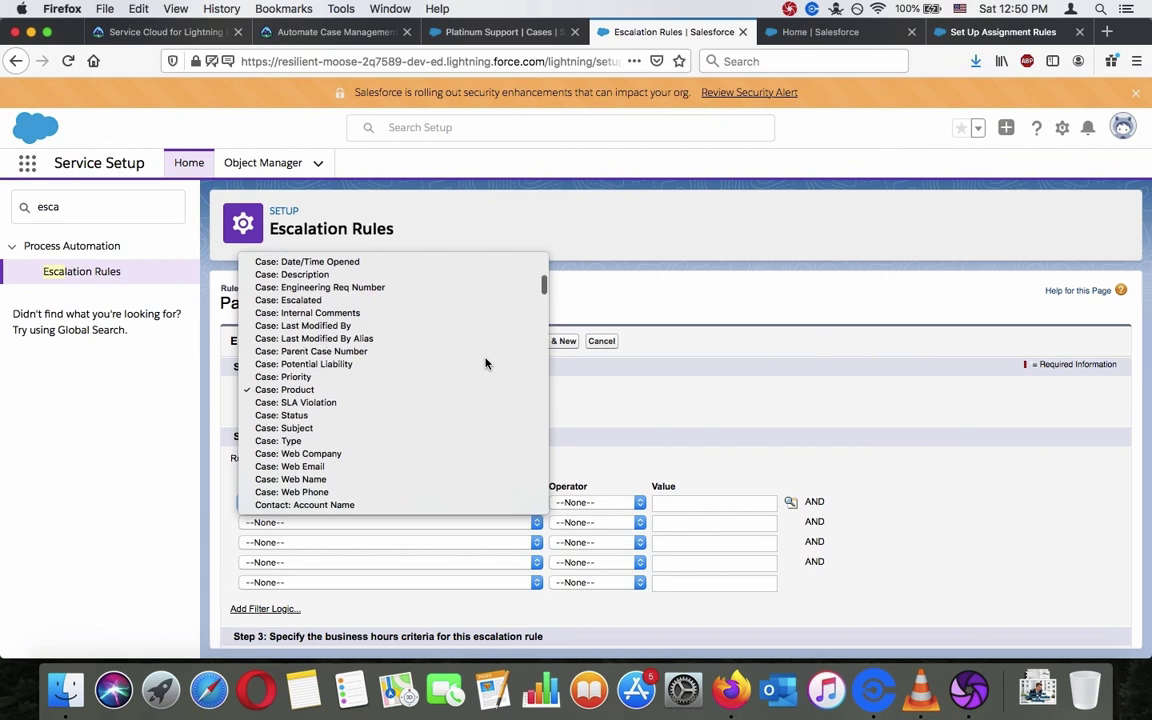
{"action": "left_click", "coordinate": [441, 428]}
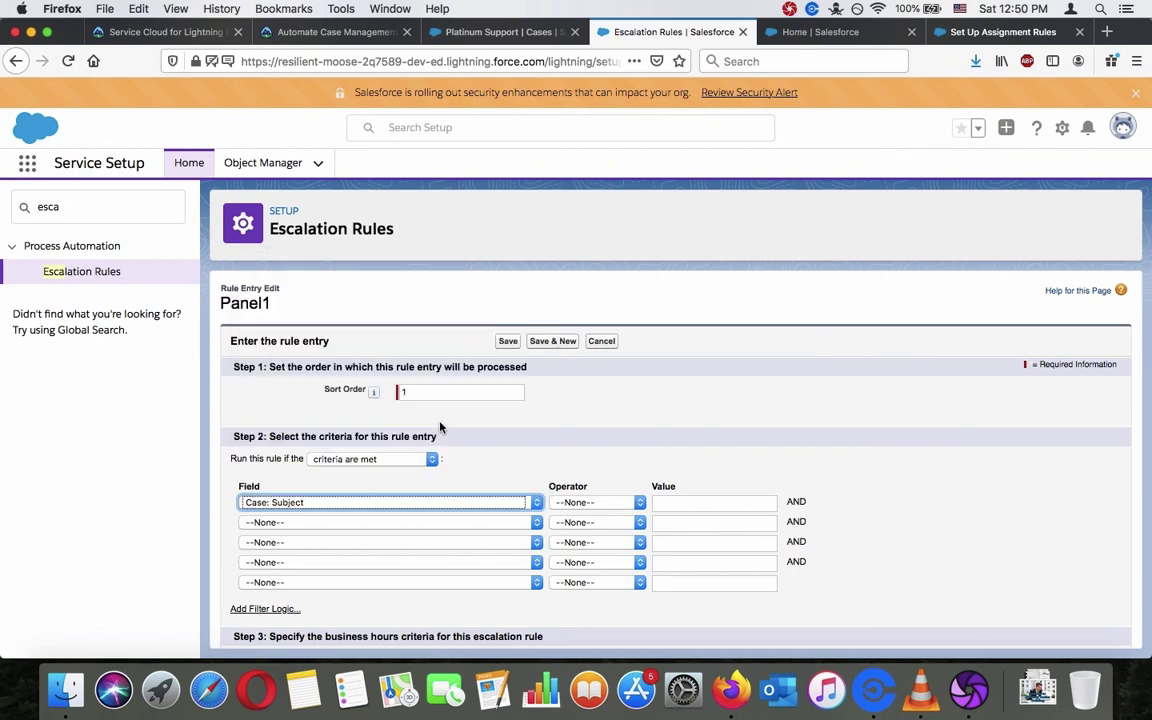
{"action": "left_click", "coordinate": [572, 504]}
{"action": "left_click", "coordinate": [511, 503]}
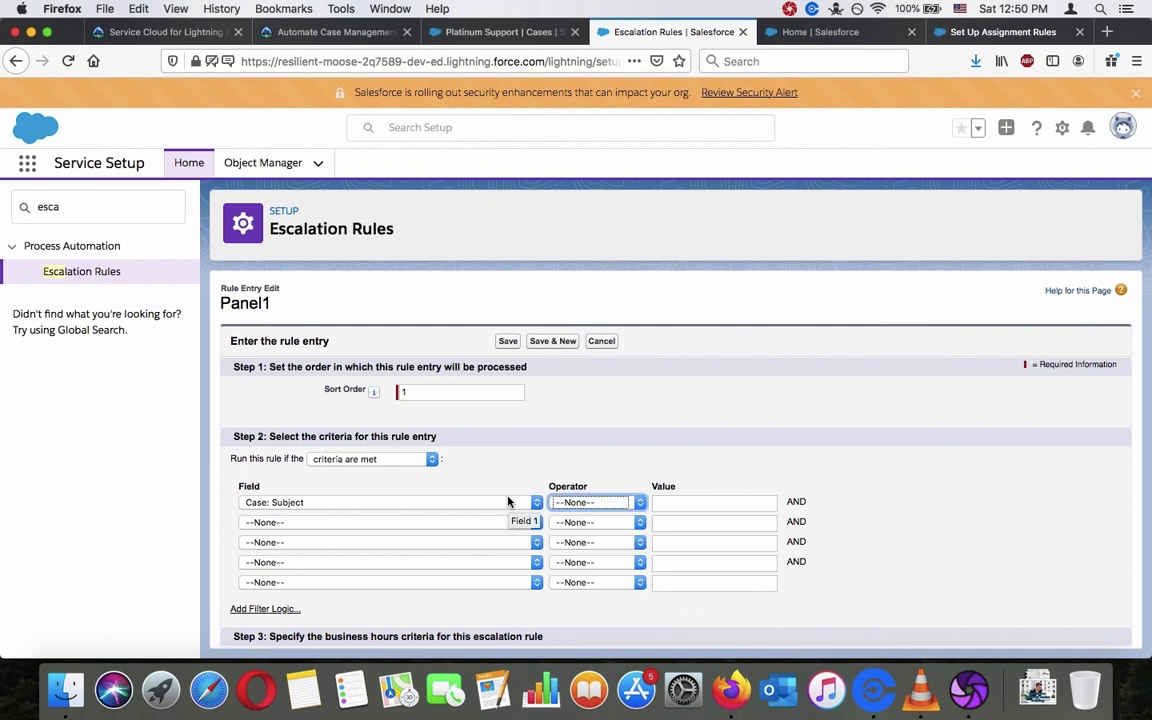
Set the first criterion of the rule entry to Case: Description contains Panel1.
{"action": "left_click", "coordinate": [507, 503]}
{"action": "scroll", "coordinate": [476, 378], "scroll_direction": "up", "scroll_amount": 2}
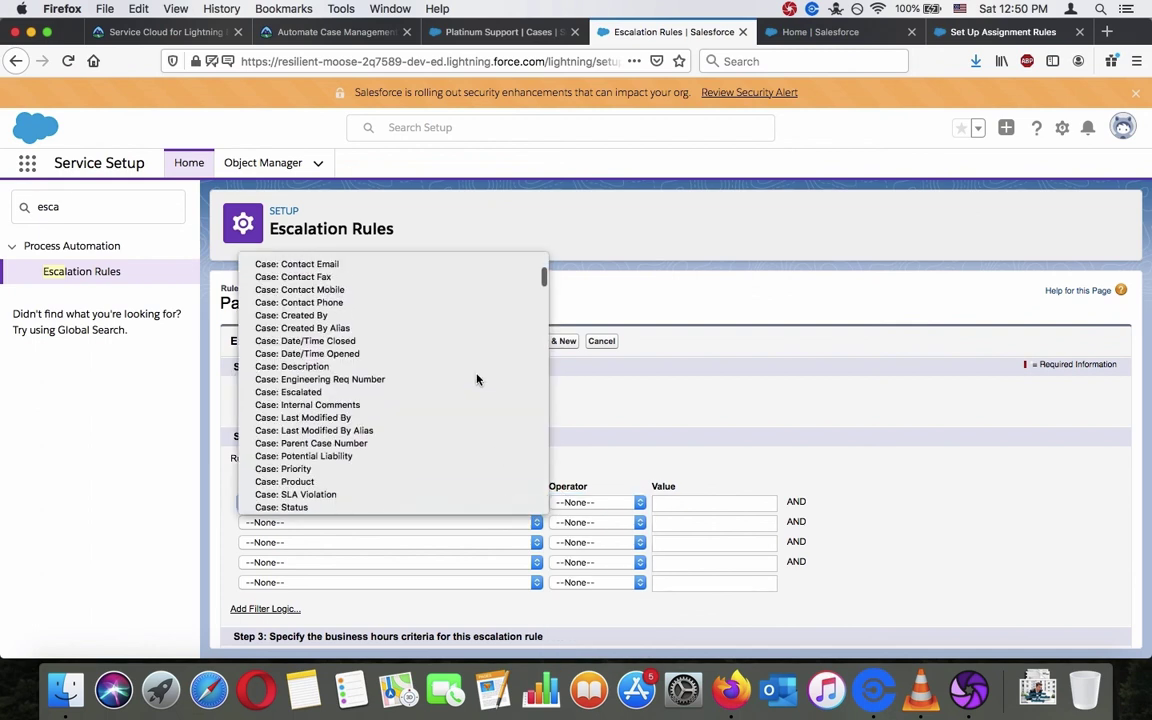
{"action": "left_click", "coordinate": [472, 365]}
{"action": "left_click", "coordinate": [603, 502]}
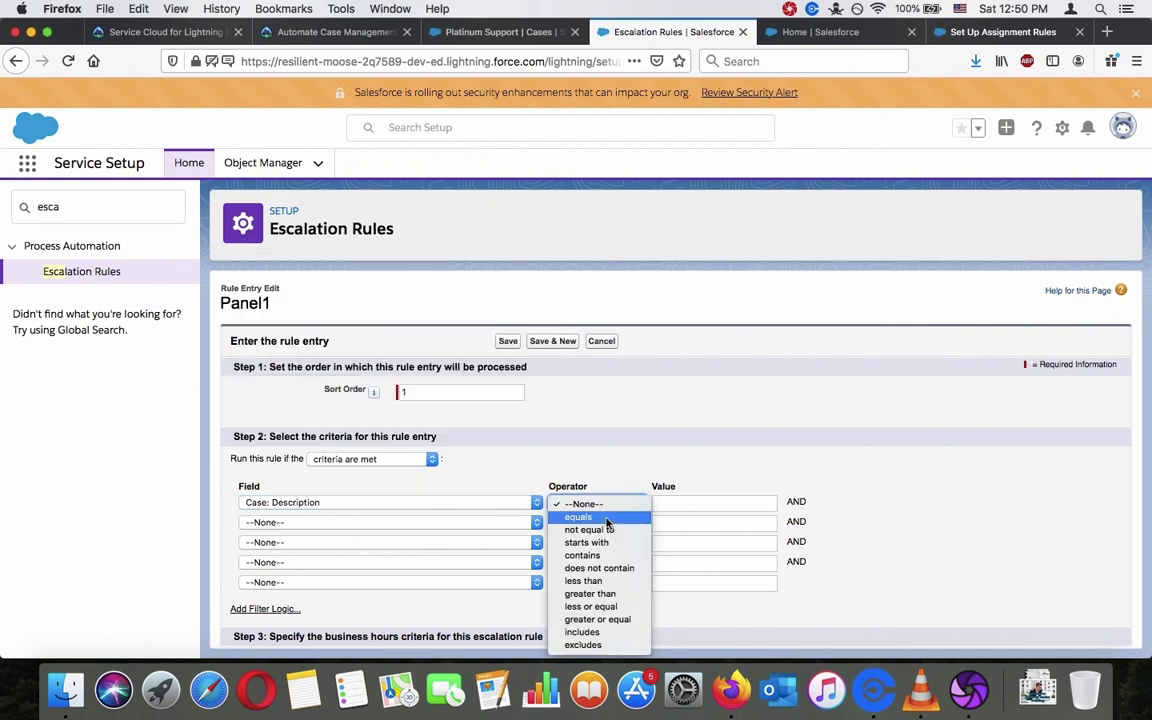
{"action": "left_click", "coordinate": [611, 556]}
{"action": "left_click", "coordinate": [681, 505]}
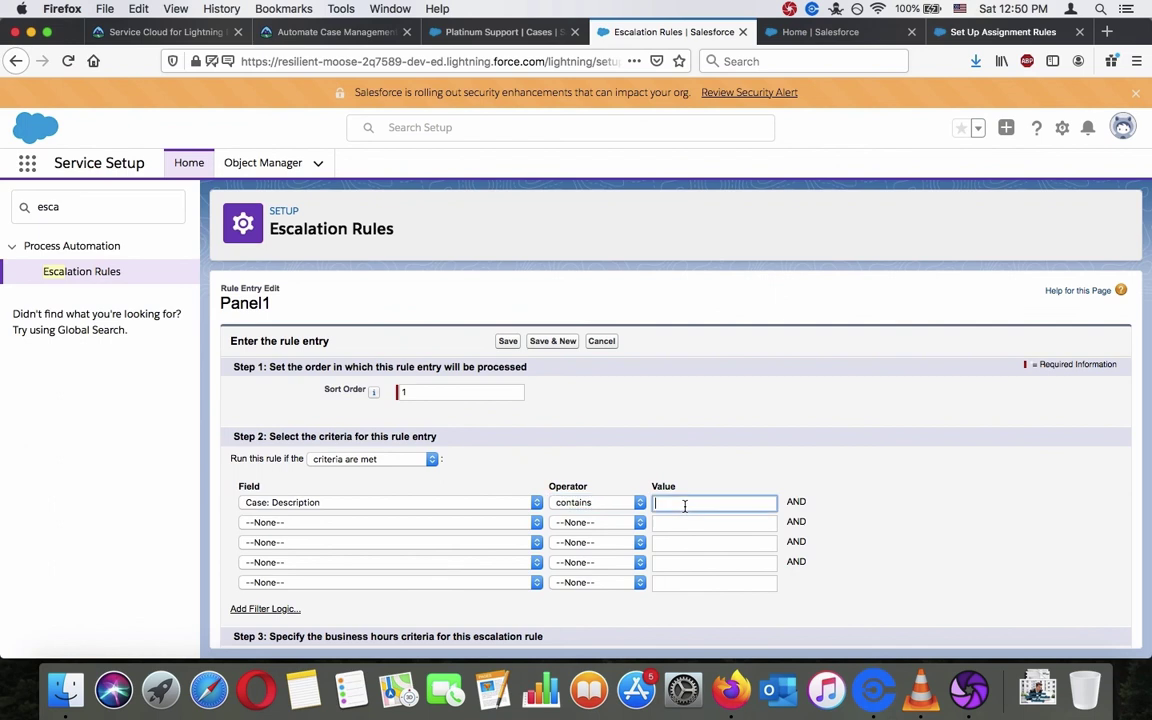
{"action": "type", "text": "Panel1"}
{"action": "left_click", "coordinate": [775, 474]}
Try setting the rule entry's business hours to Default.
{"action": "scroll", "coordinate": [775, 474], "scroll_direction": "down", "scroll_amount": 3}
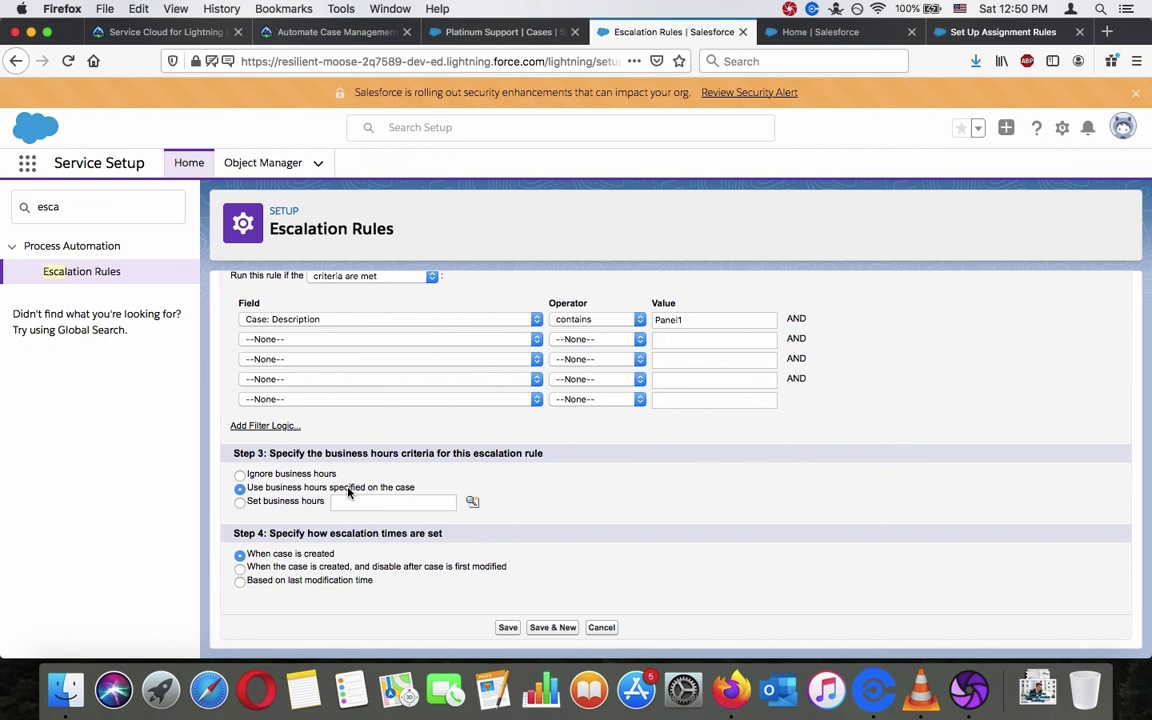
{"action": "left_click", "coordinate": [300, 501]}
{"action": "left_click", "coordinate": [473, 506]}
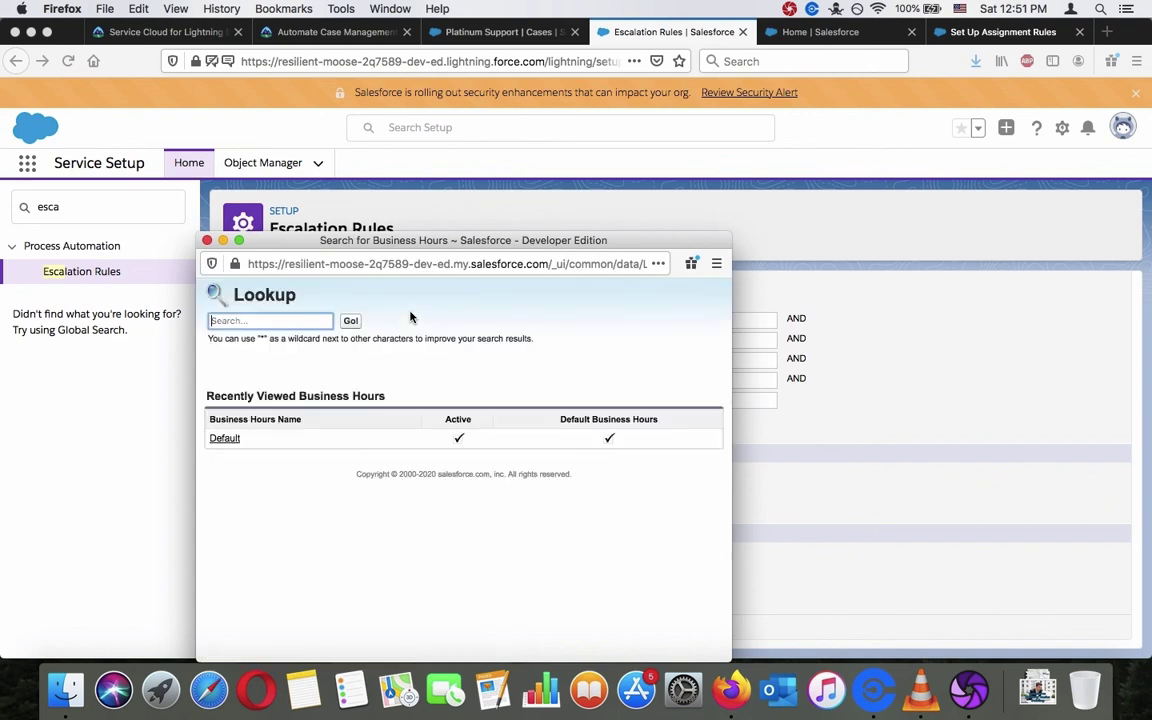
{"action": "left_click", "coordinate": [236, 441]}
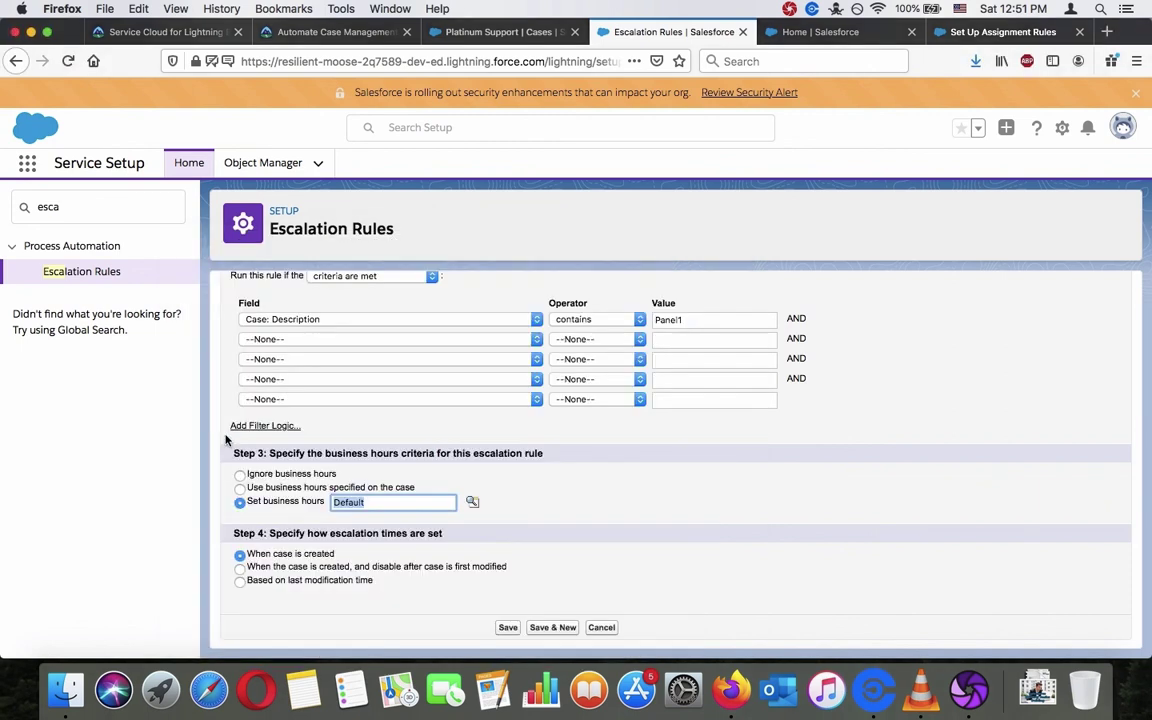
Check the challenge's business hours requirement, choose Use business hours specified on the case, clear the set business hours value and save the rule entry.
{"action": "left_click", "coordinate": [330, 32]}
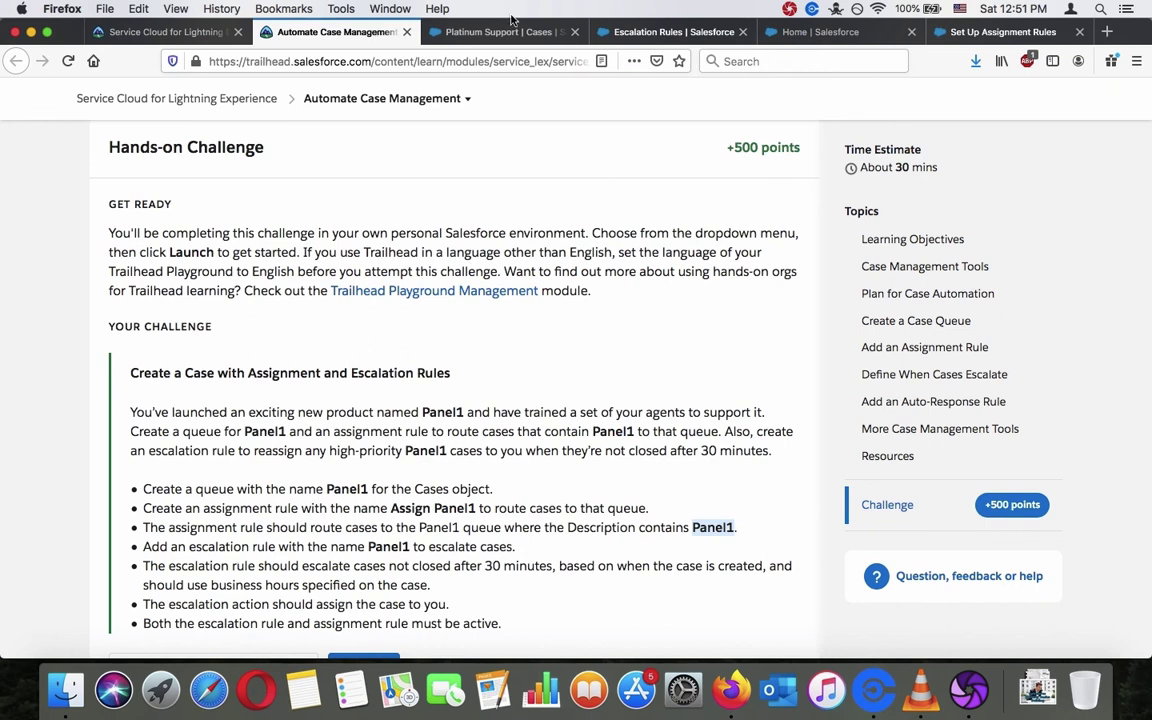
{"action": "left_click", "coordinate": [617, 35]}
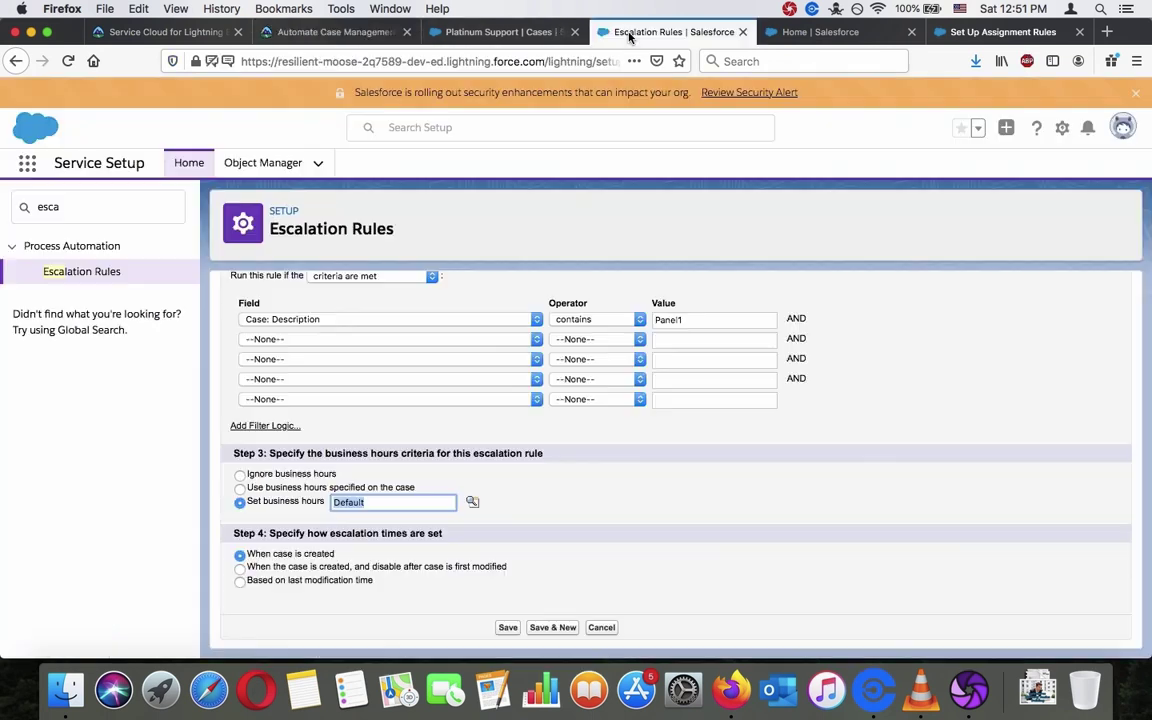
{"action": "left_click", "coordinate": [395, 489]}
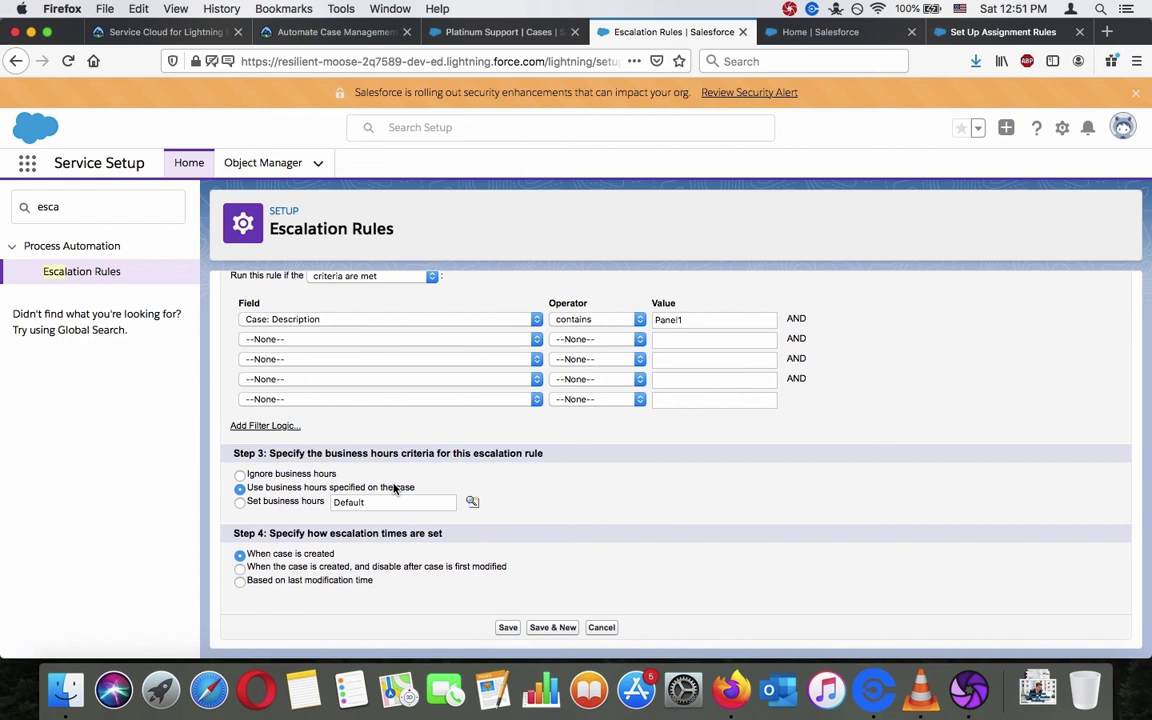
{"action": "key", "text": "BackSpace"}
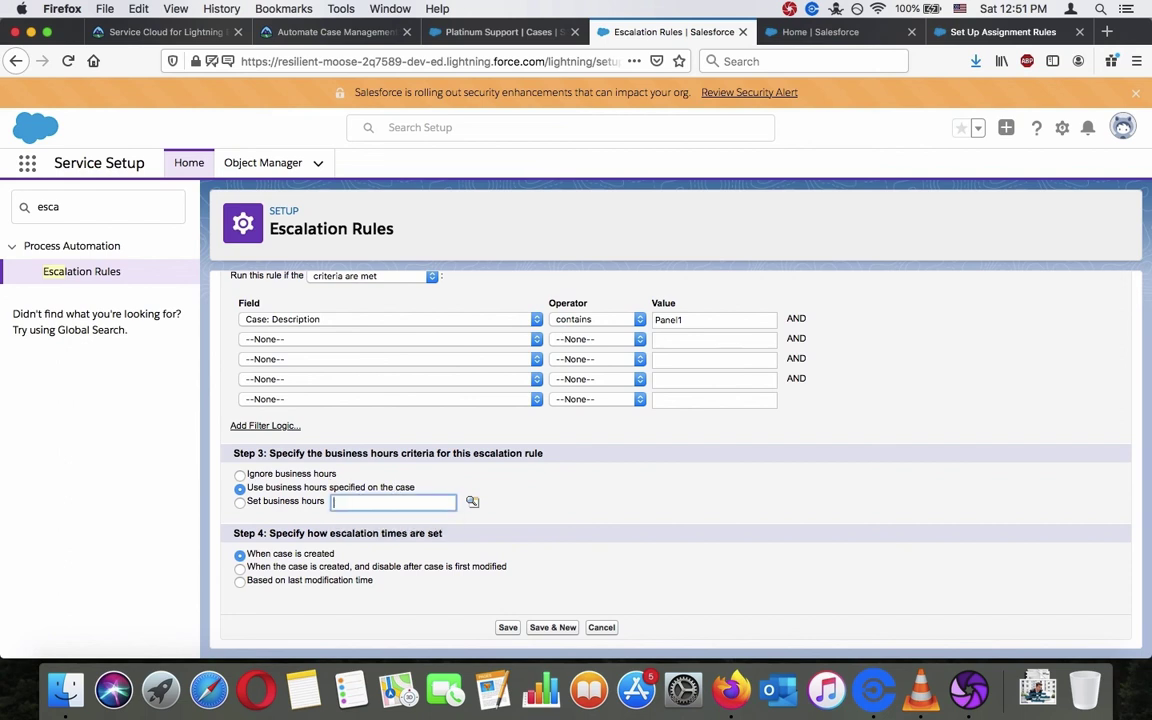
{"action": "left_click", "coordinate": [578, 542]}
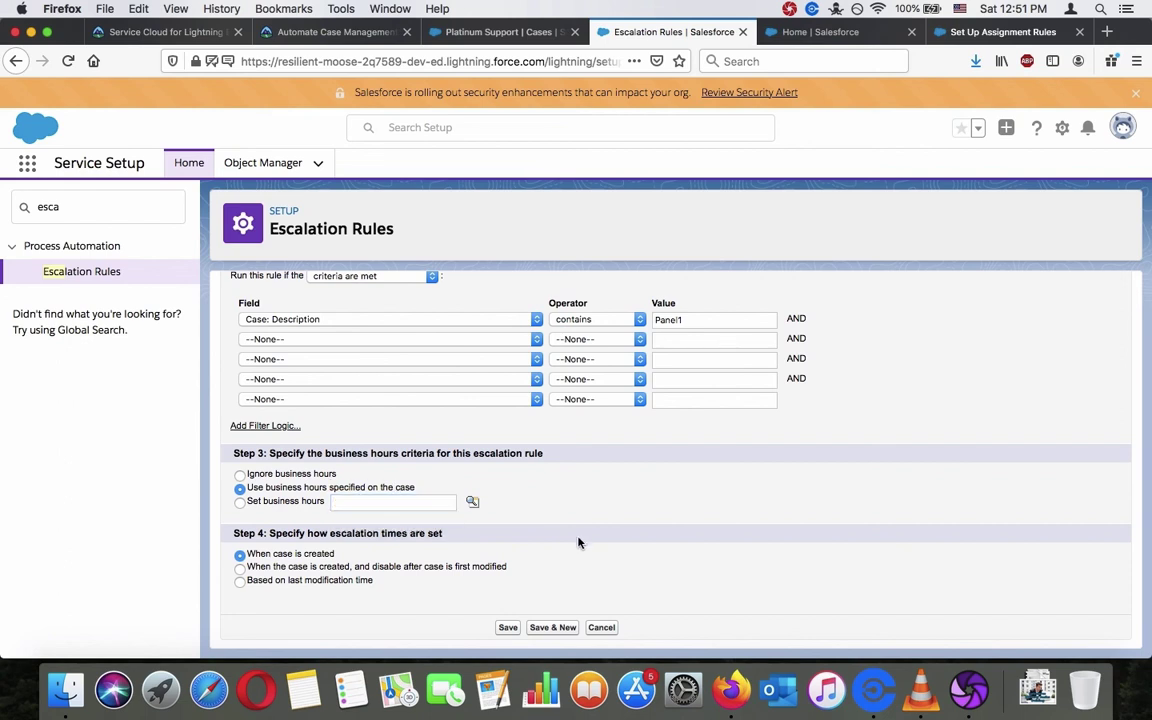
{"action": "left_click", "coordinate": [508, 628]}
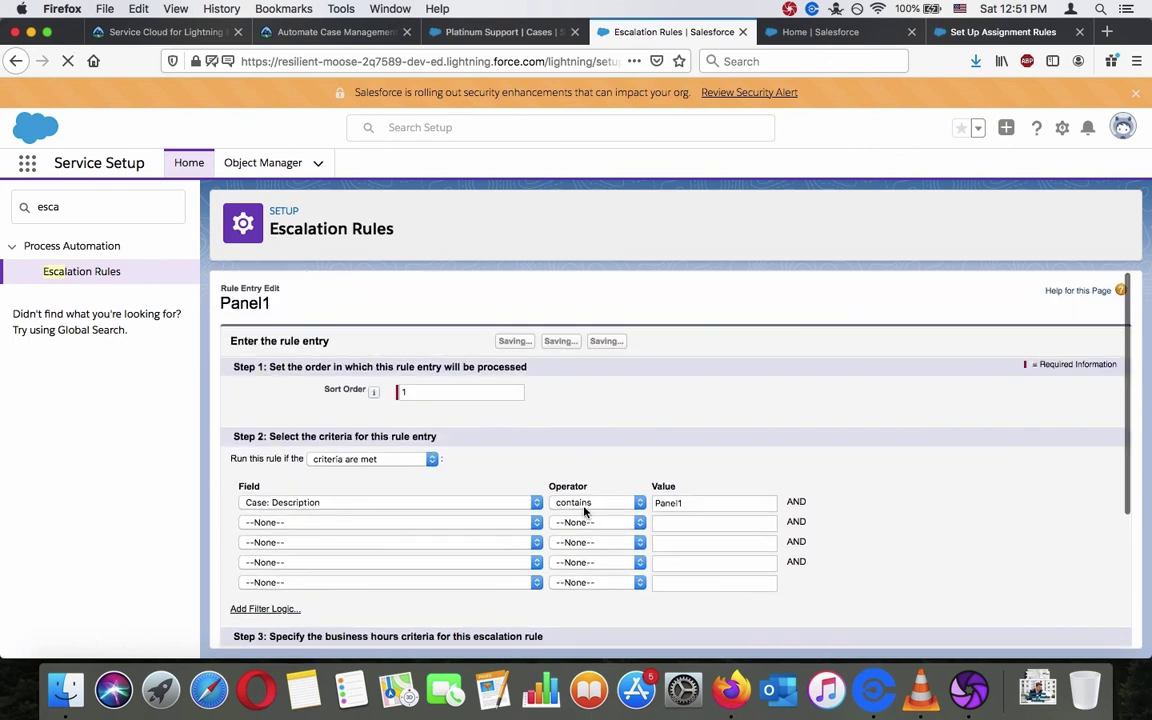
Add an escalation action to the Panel1 rule entry with Age Over 0 hours and 30 minutes, and save it.
{"action": "scroll", "coordinate": [585, 512], "scroll_direction": "down", "scroll_amount": 4}
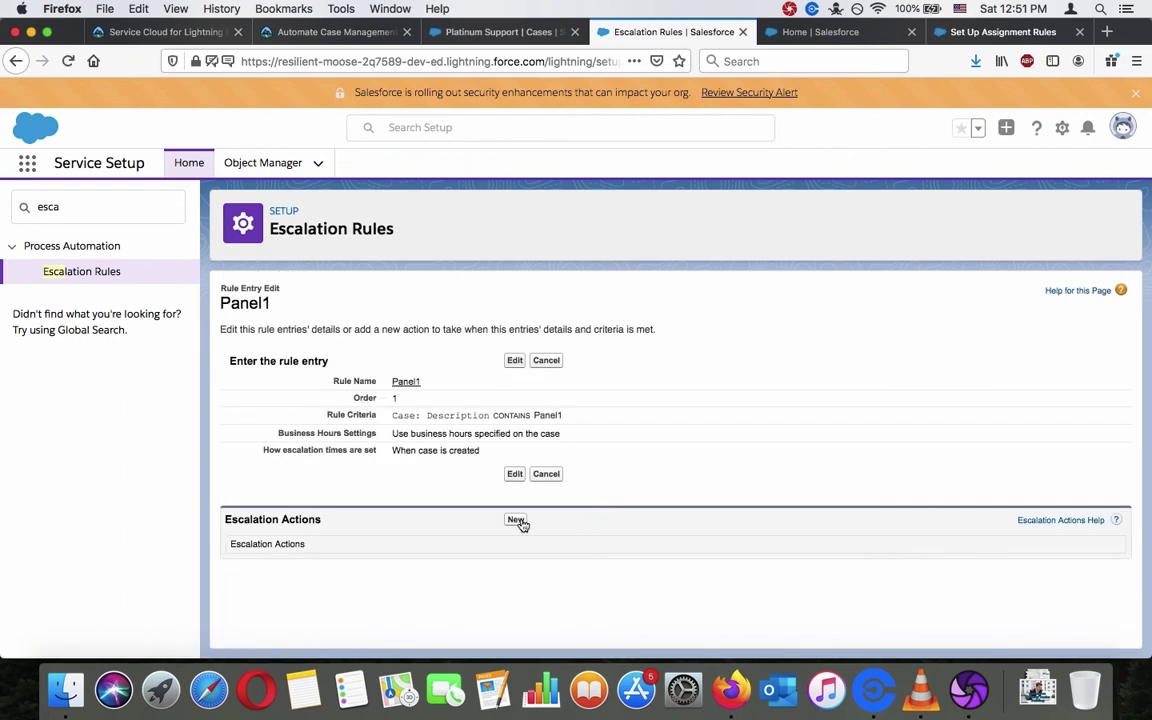
{"action": "left_click", "coordinate": [516, 521]}
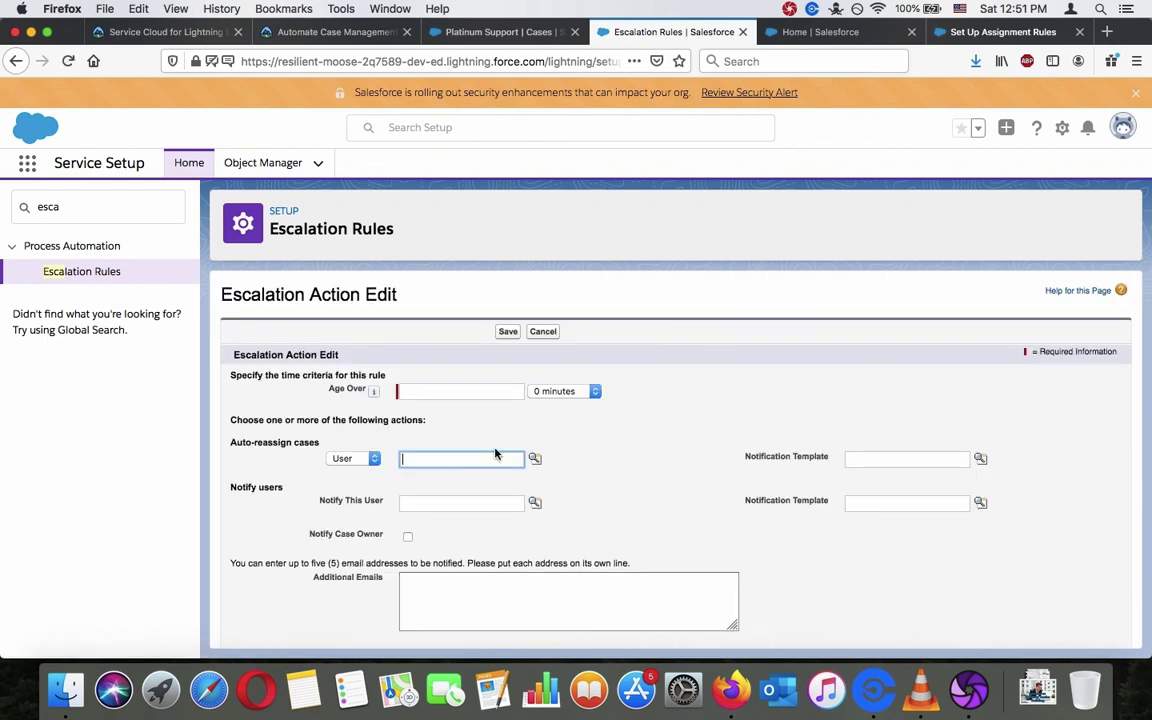
{"action": "left_click", "coordinate": [482, 396]}
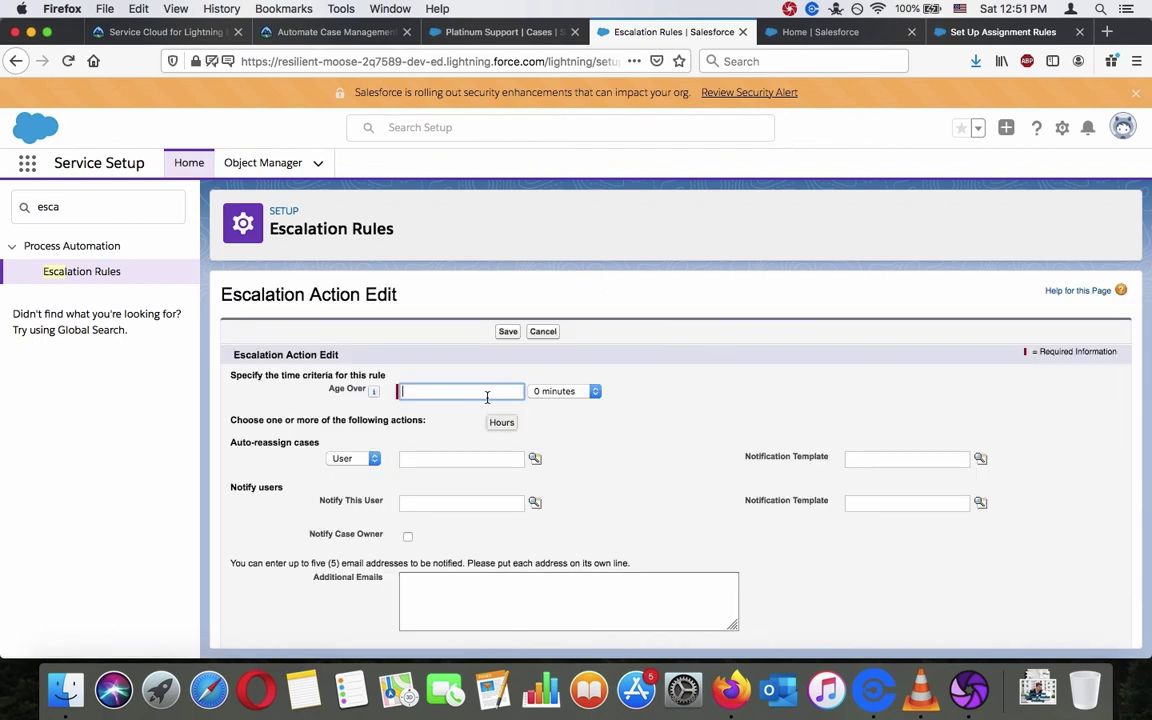
{"action": "left_click", "coordinate": [565, 391]}
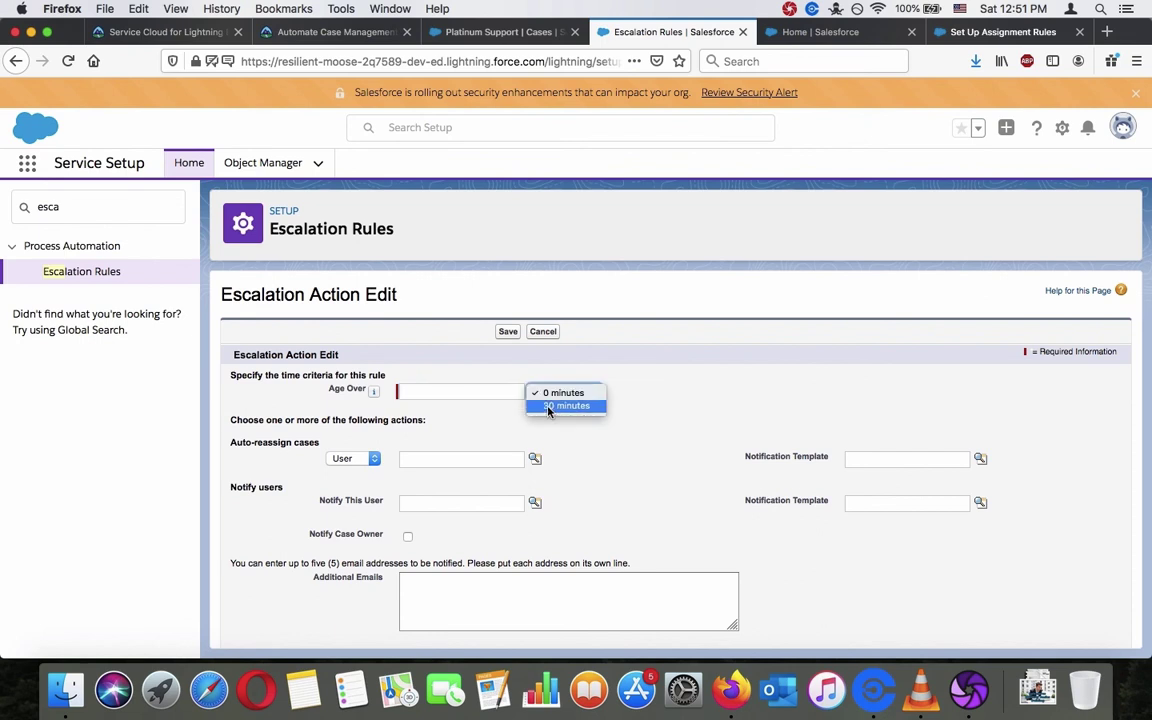
{"action": "left_click", "coordinate": [558, 404]}
{"action": "left_click", "coordinate": [501, 396]}
{"action": "type", "text": "0"}
{"action": "left_click", "coordinate": [502, 332]}
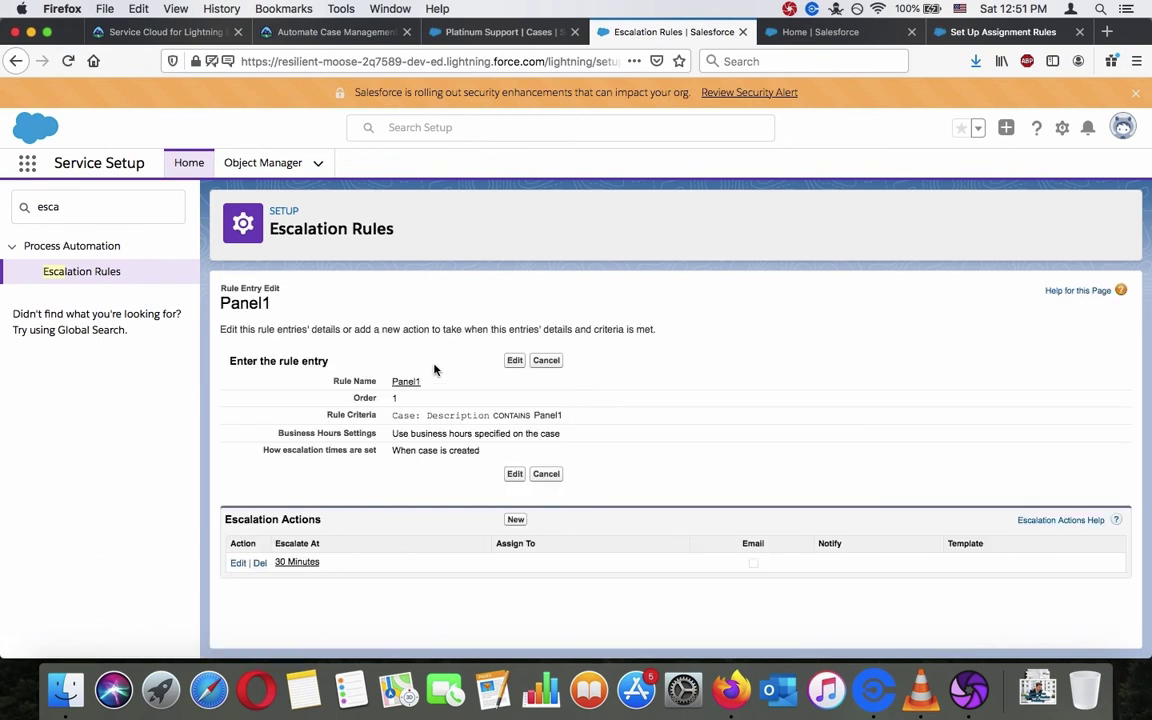
Check the challenge's assignment requirement and edit the 30-minute escalation action to auto-reassign cases to your own user.
{"action": "left_click", "coordinate": [340, 34]}
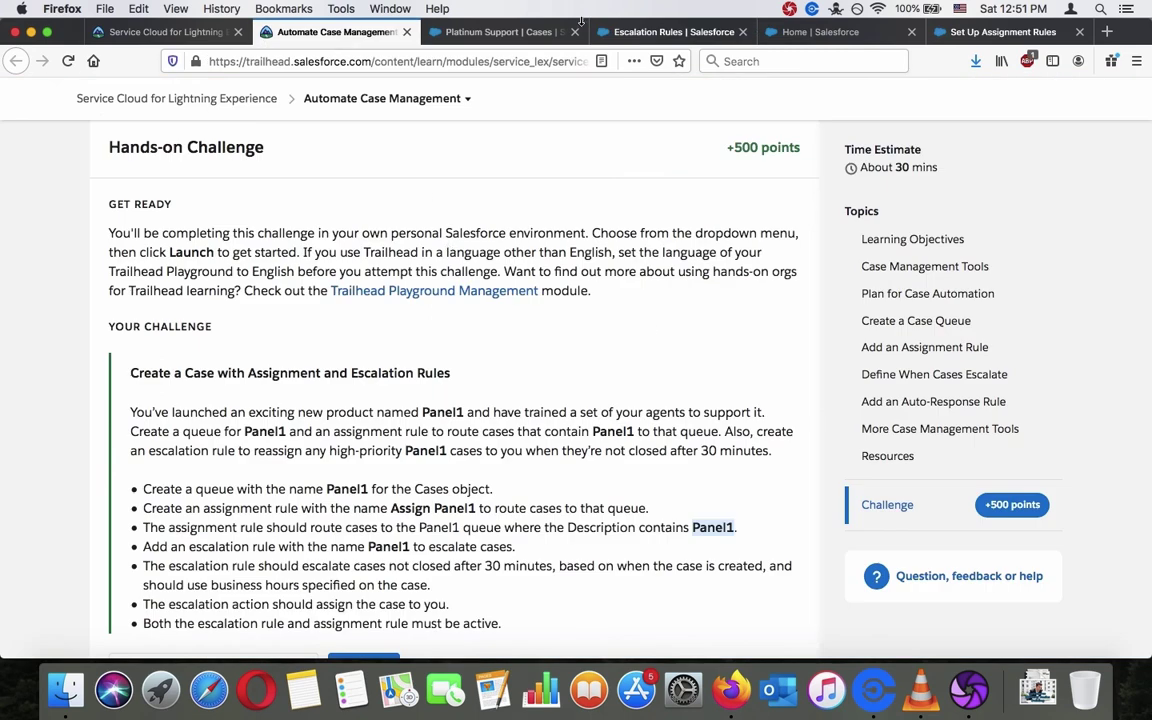
{"action": "left_click", "coordinate": [672, 32]}
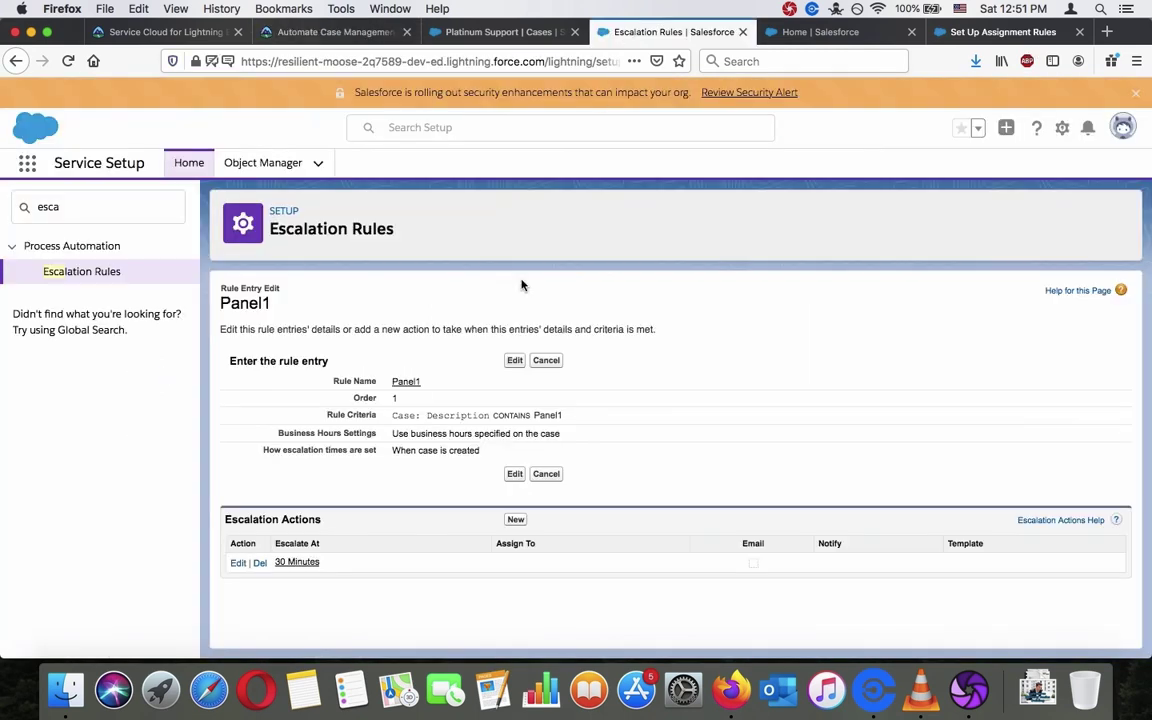
{"action": "left_click", "coordinate": [238, 563]}
{"action": "left_click", "coordinate": [340, 34]}
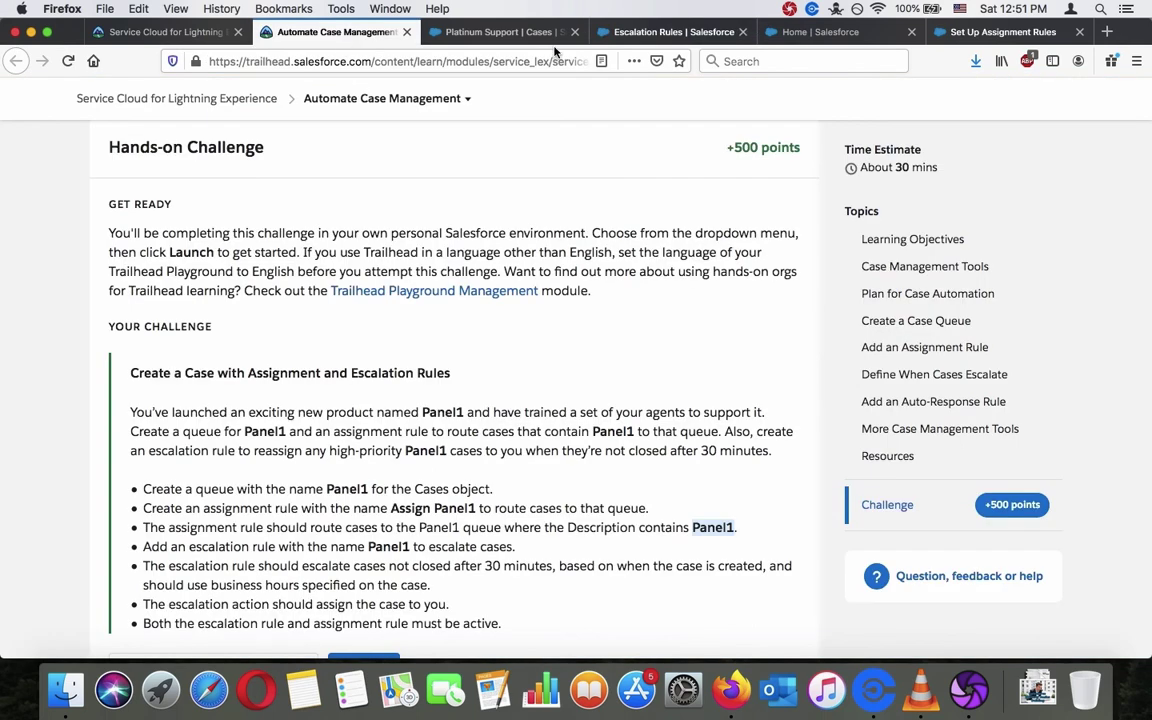
{"action": "left_click", "coordinate": [618, 34]}
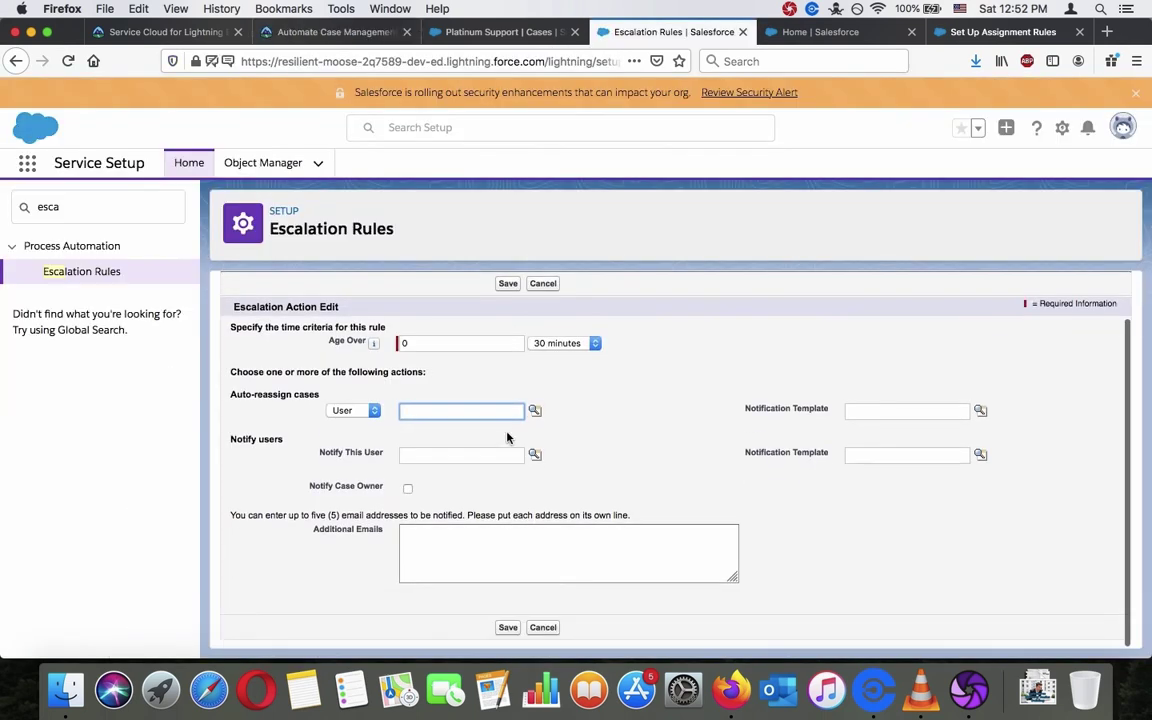
{"action": "left_click", "coordinate": [535, 410]}
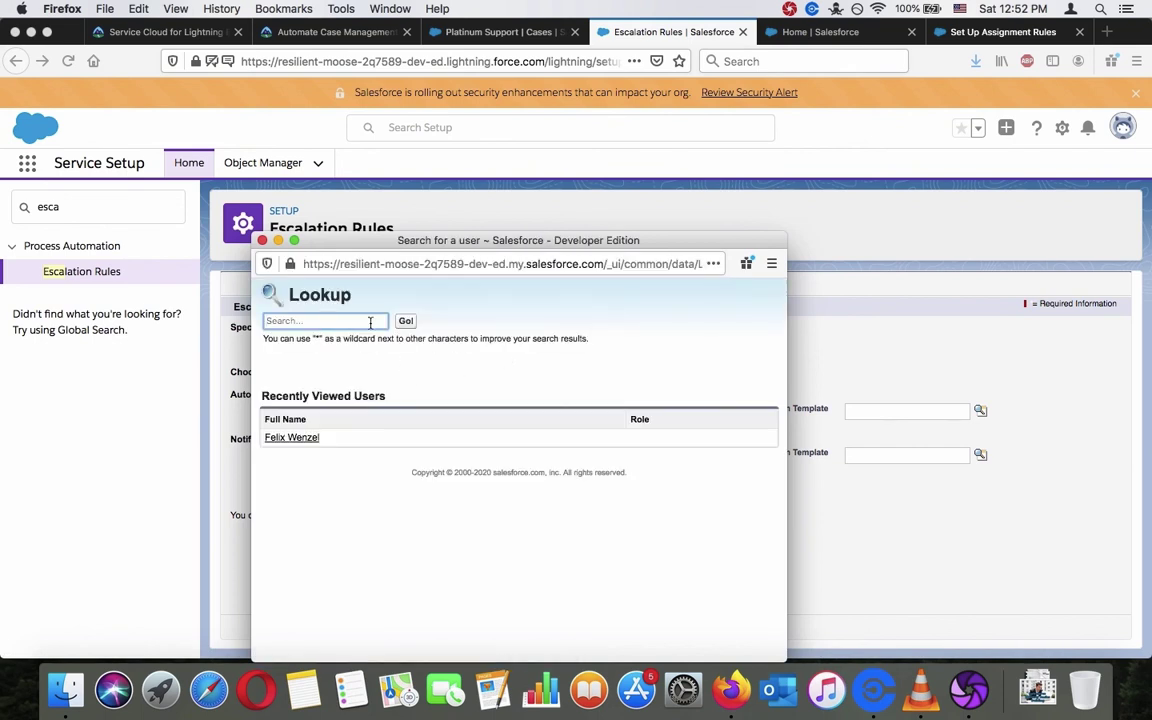
{"action": "left_click", "coordinate": [288, 440]}
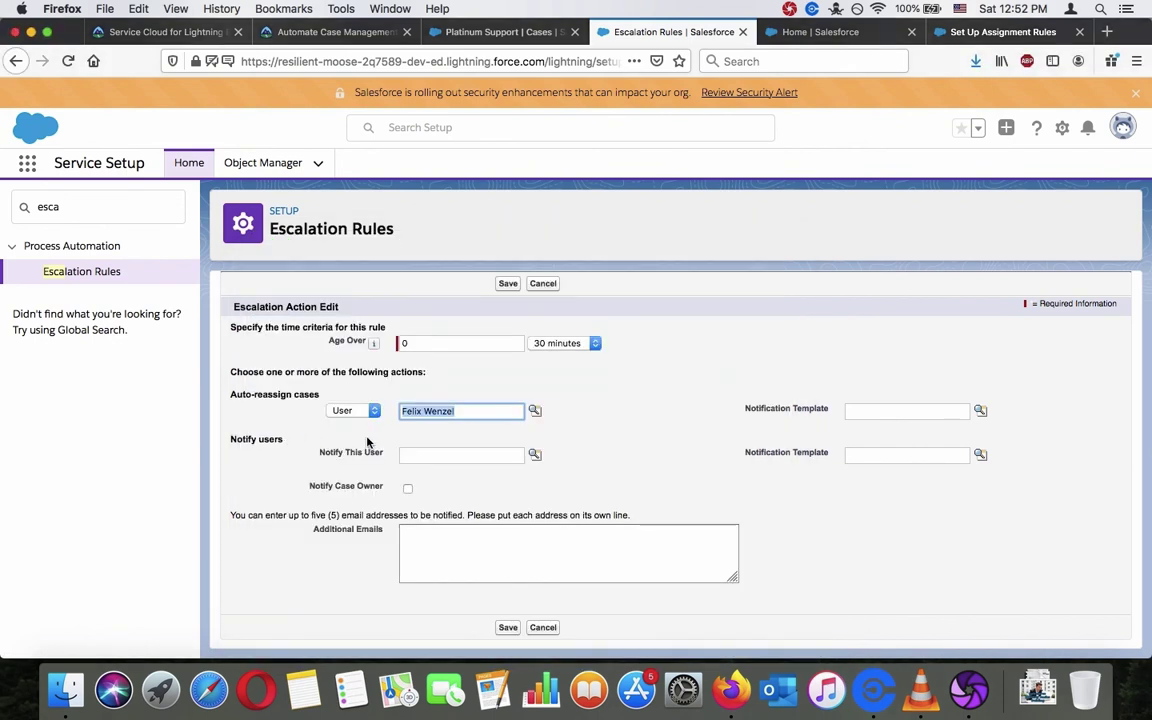
Set your own user as the user to notify in the escalation action.
{"action": "left_click", "coordinate": [465, 455]}
{"action": "left_click", "coordinate": [534, 456]}
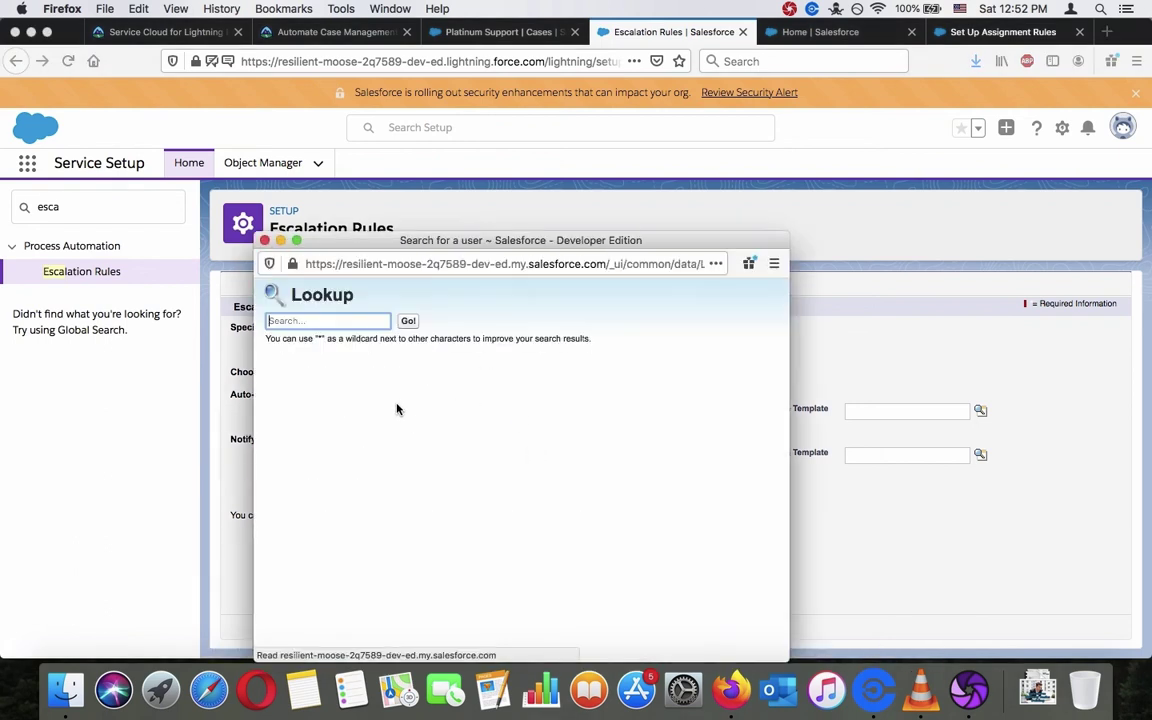
{"action": "left_click", "coordinate": [306, 439]}
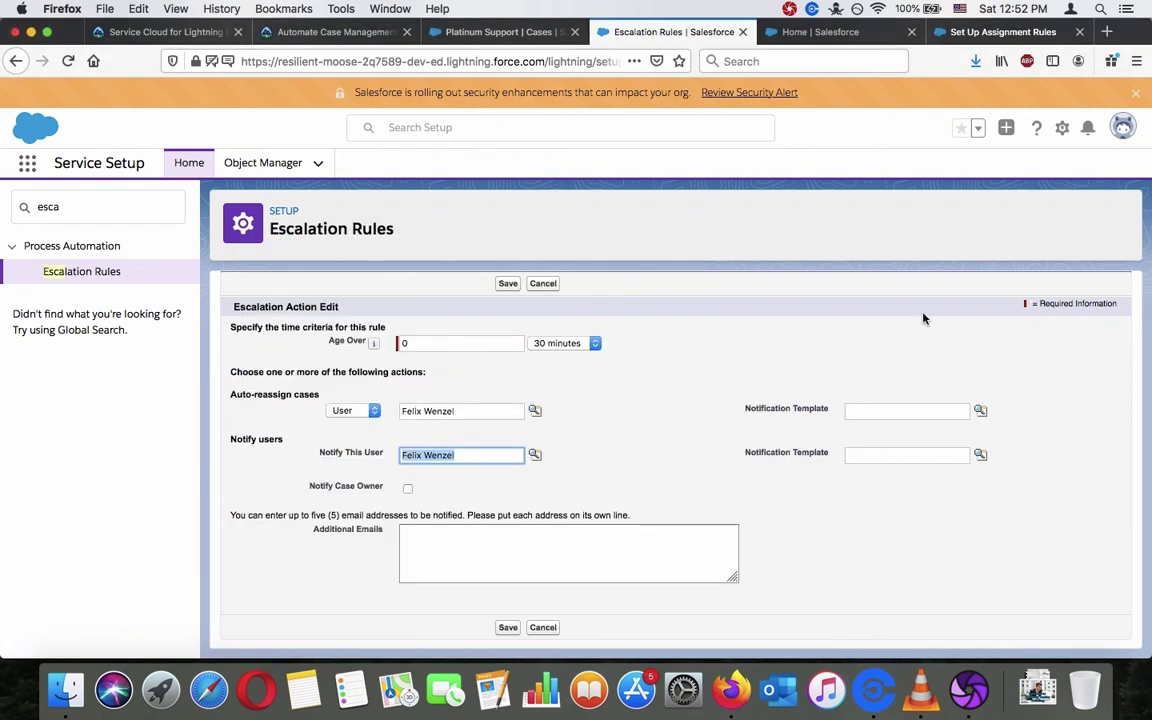
Find the template Support: Escalated Case Notification with the search term esca and assign it as the auto-reassign notification template.
{"action": "left_click", "coordinate": [980, 410]}
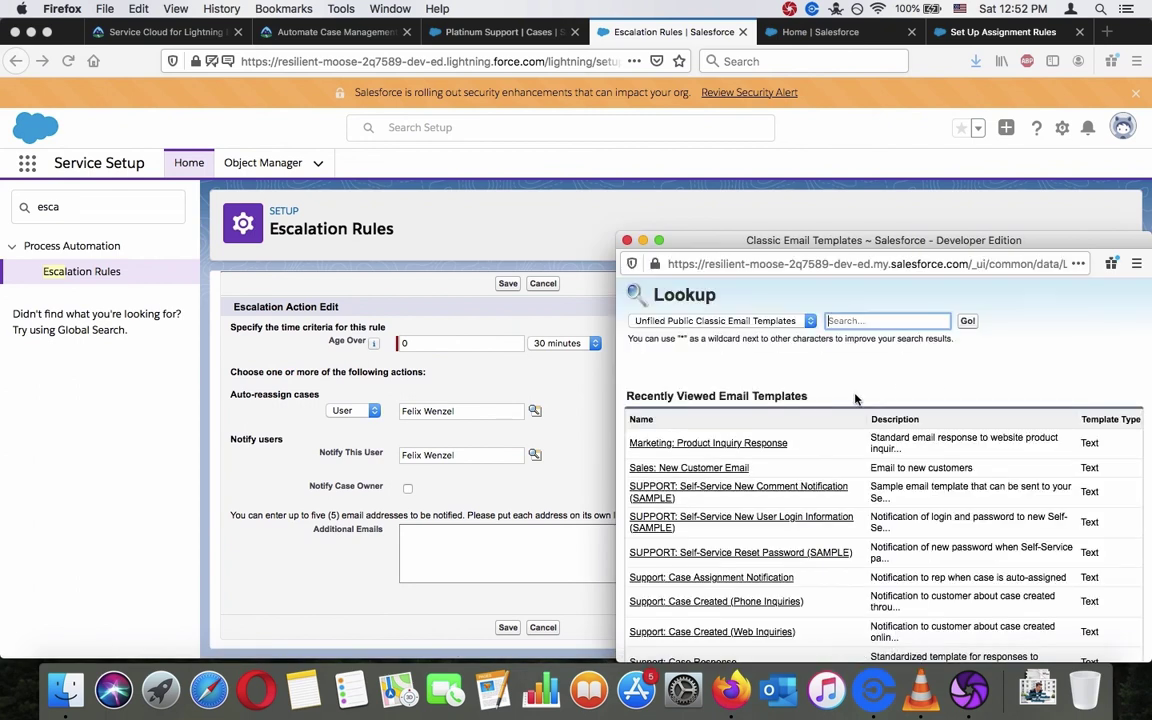
{"action": "type", "text": "escalation"}
{"action": "key", "text": "Return"}
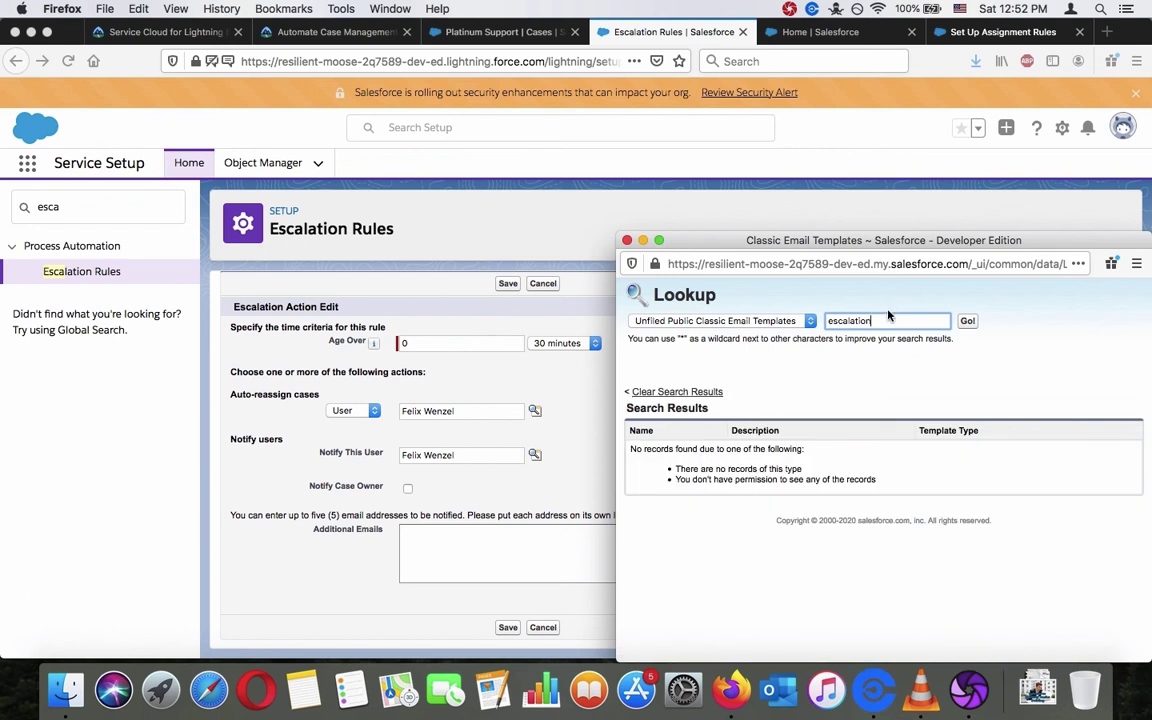
{"action": "key", "text": "BackSpace"}
{"action": "key", "text": "BackSpace"}
{"action": "key", "text": "BackSpace"}
{"action": "key", "text": "BackSpace"}
{"action": "key", "text": "Return"}
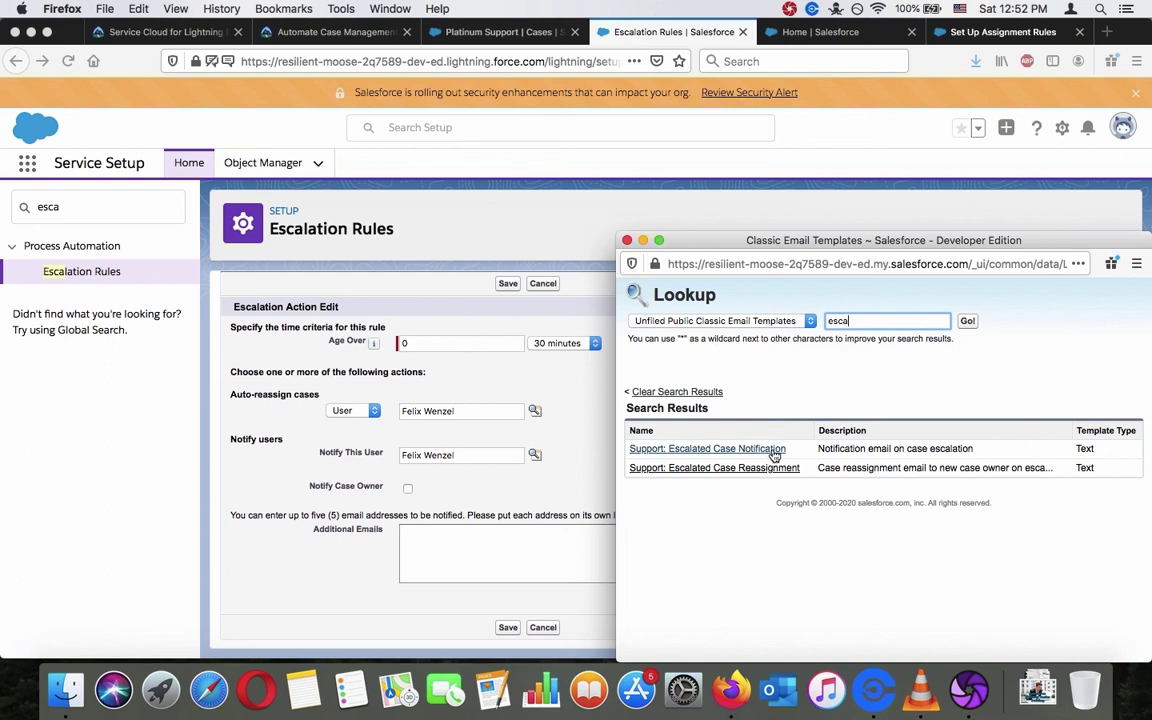
{"action": "left_click", "coordinate": [770, 449]}
Copy the auto-reassign template name into the Notify users notification template and save the escalation action.
{"action": "key", "text": "super+c"}
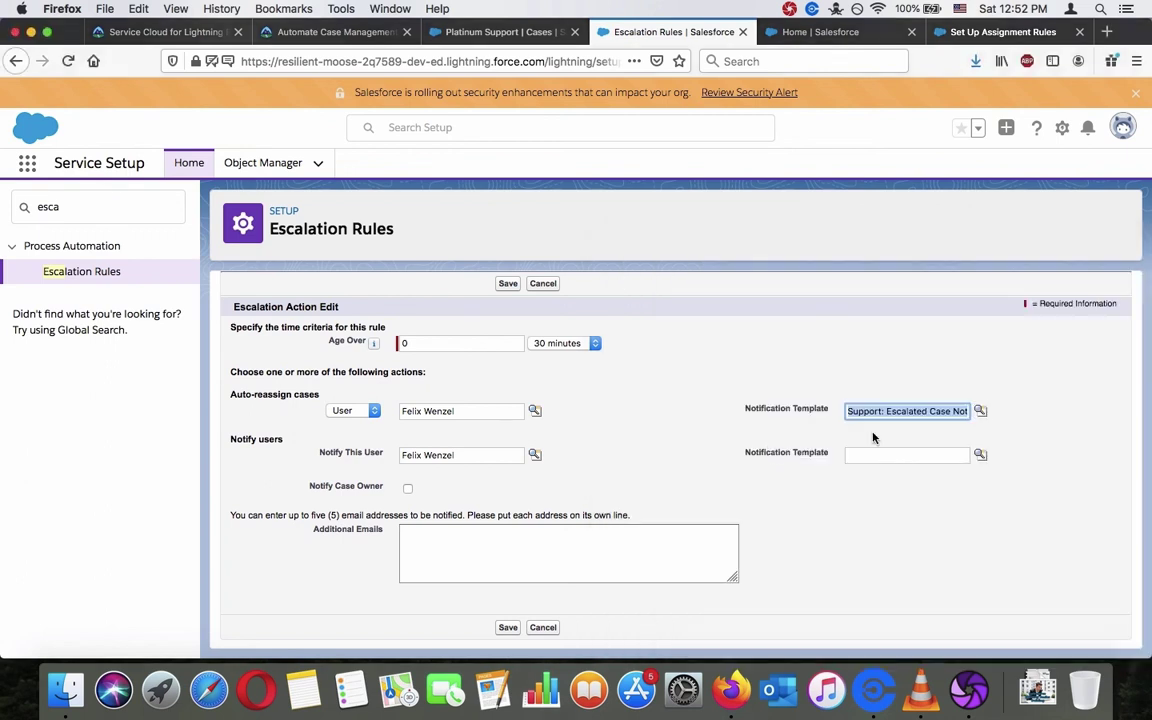
{"action": "left_click", "coordinate": [950, 455]}
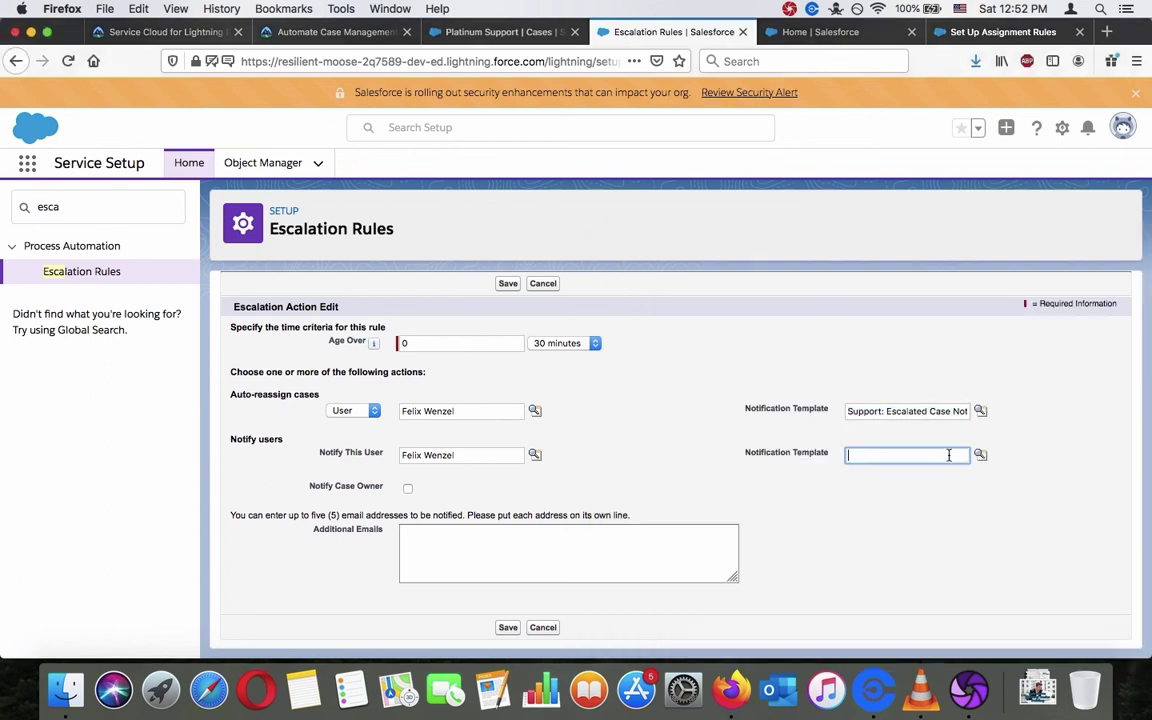
{"action": "key", "text": "super+v"}
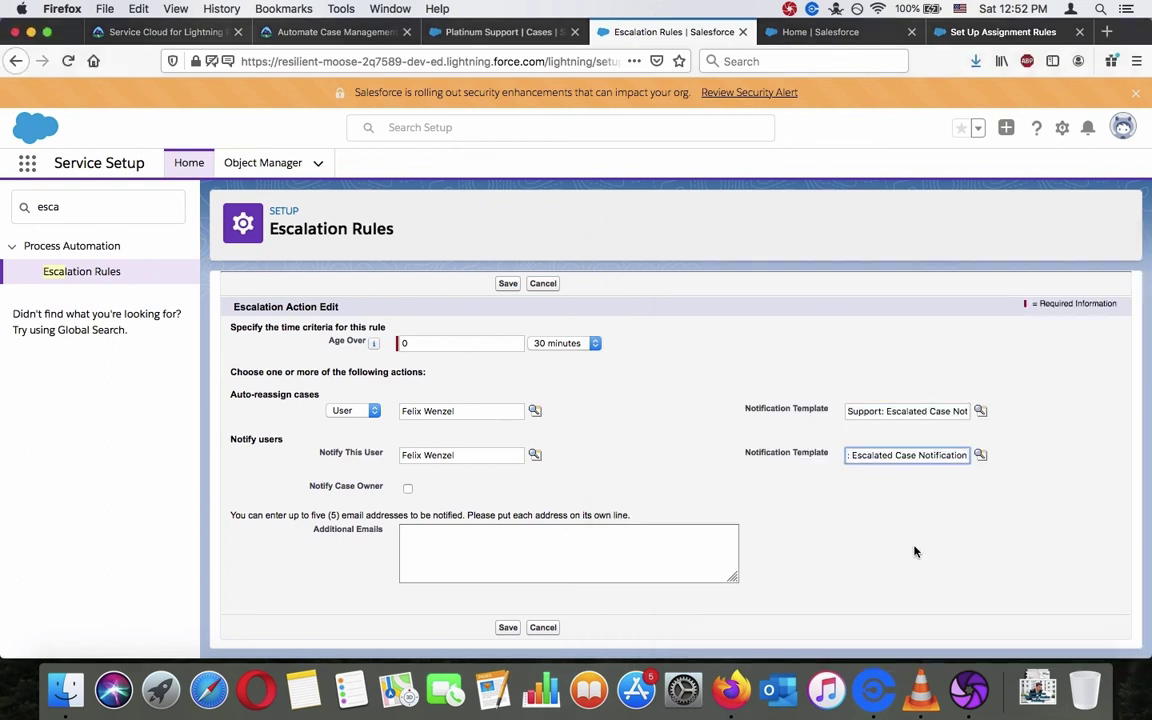
{"action": "left_click", "coordinate": [511, 630]}
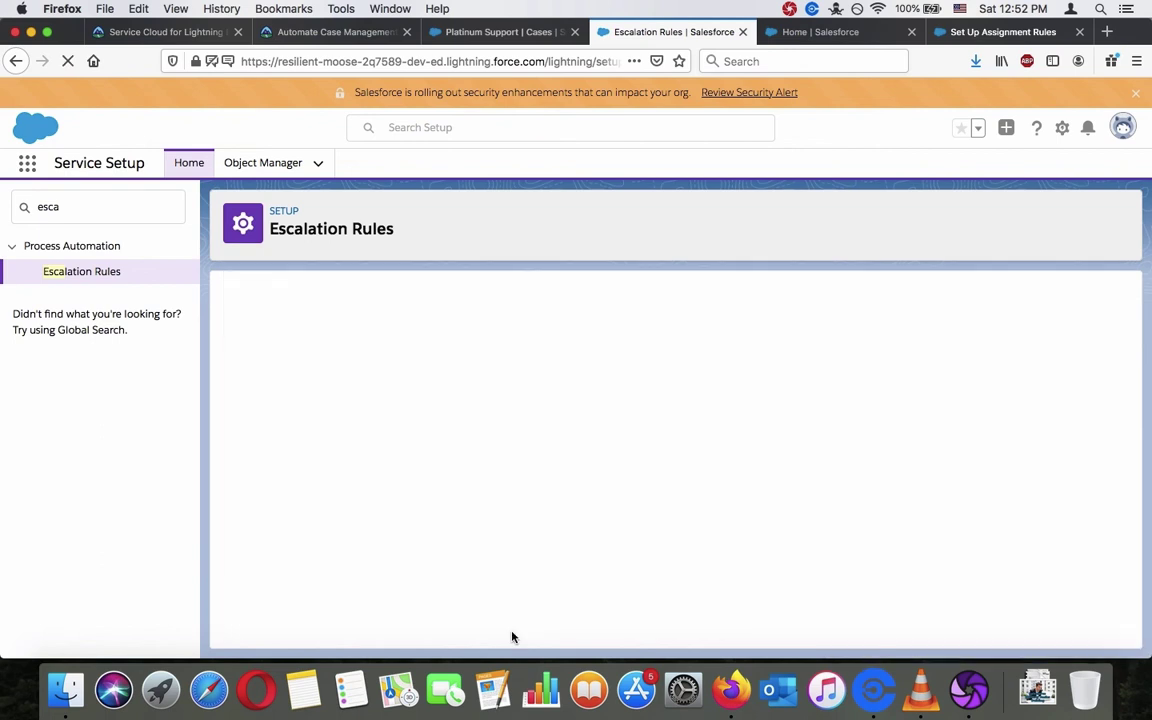
Review the remaining challenge requirements and check in the Case Escalation Rules list whether Panel1 is active.
{"action": "left_click", "coordinate": [363, 33]}
{"action": "scroll", "coordinate": [548, 352], "scroll_direction": "down", "scroll_amount": 3}
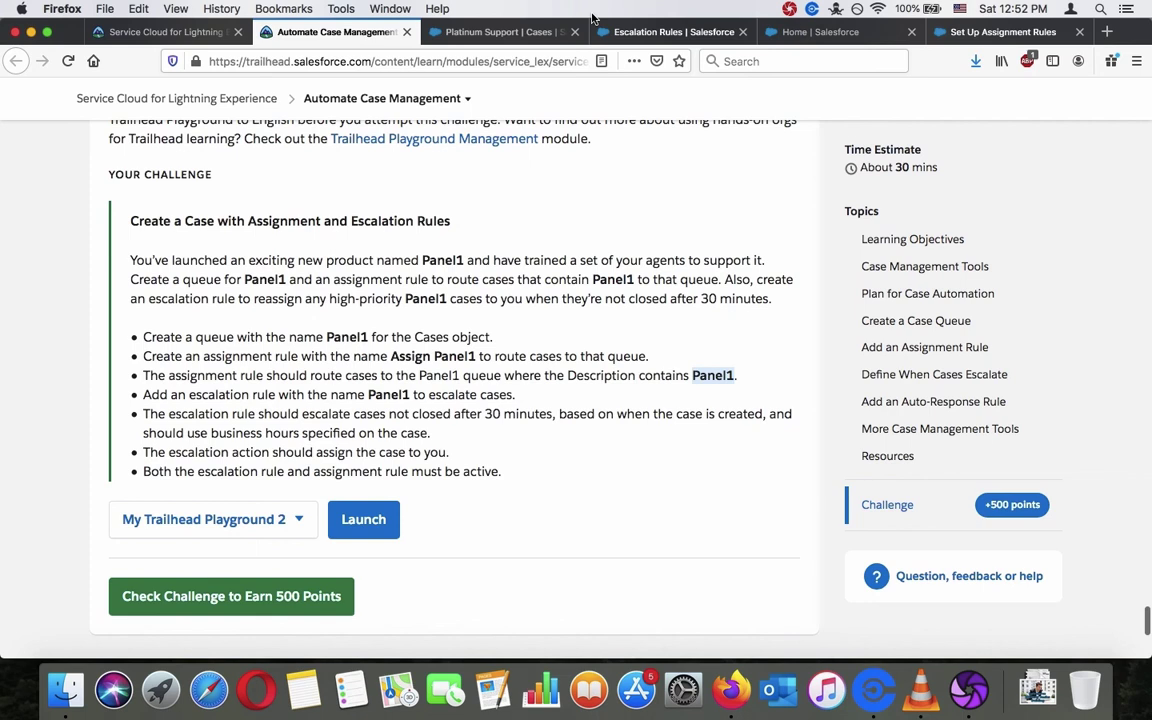
{"action": "left_click", "coordinate": [620, 31]}
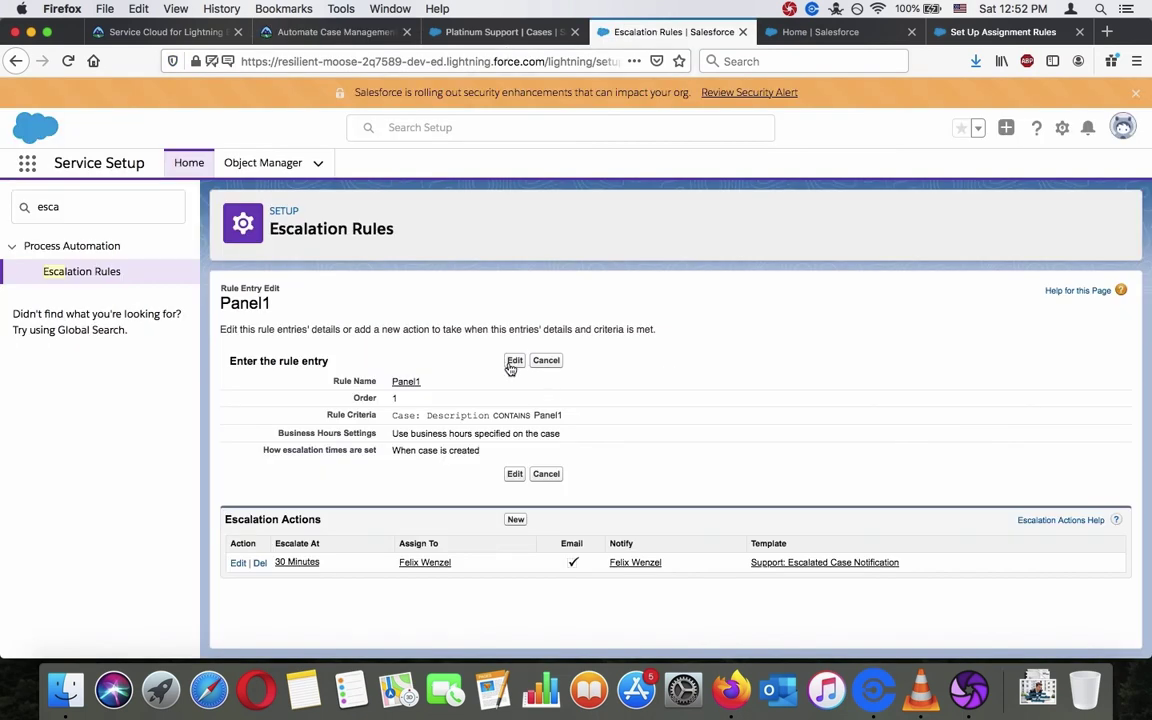
{"action": "left_click", "coordinate": [64, 273]}
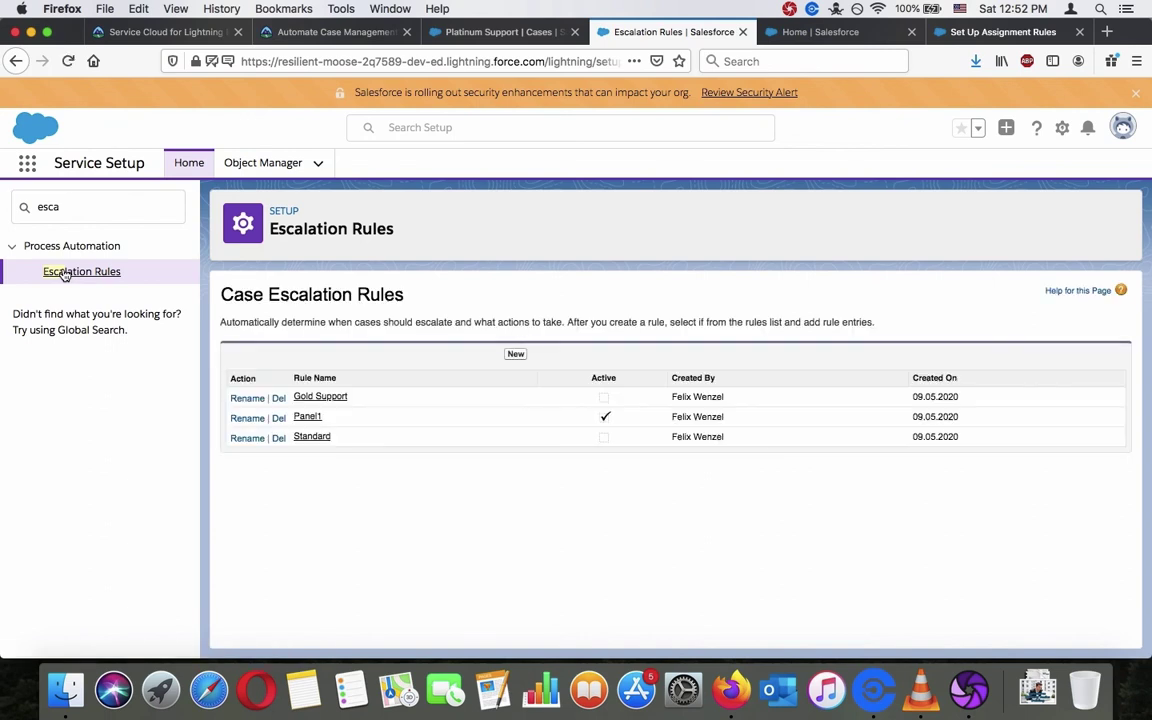
Submit the Automate Case Management challenge for checking against My Trailhead Playground 2 and read the feedback about the assignment rule.
{"action": "left_click", "coordinate": [270, 31]}
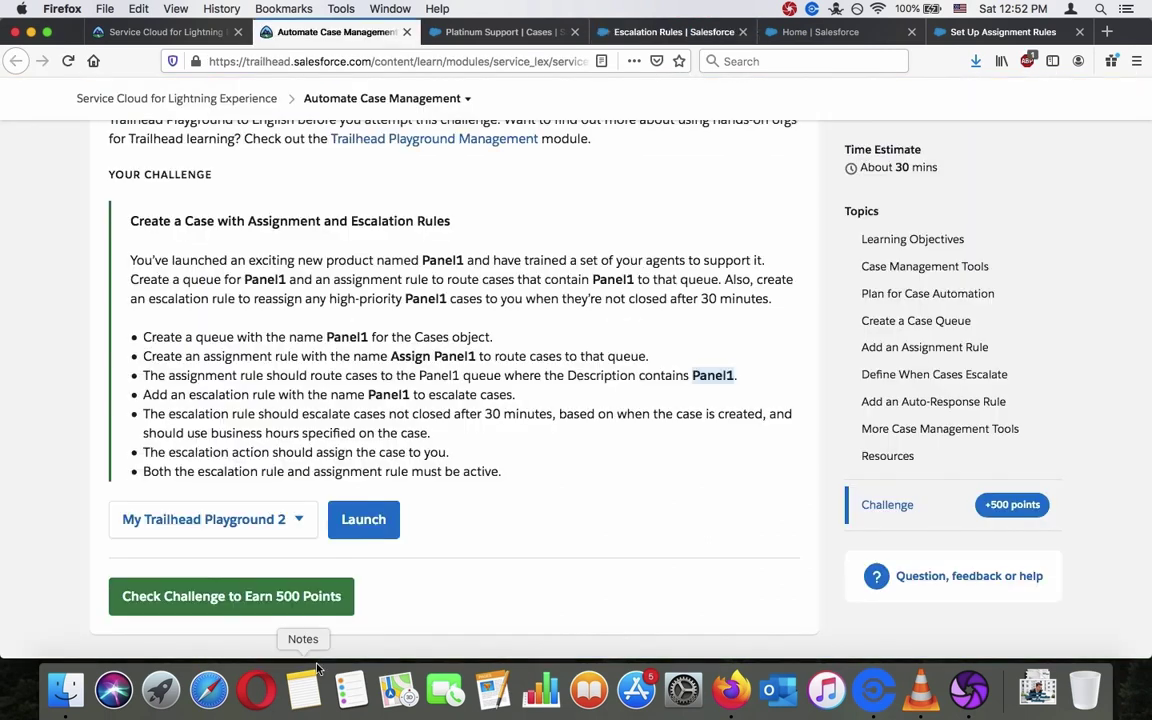
{"action": "left_click", "coordinate": [311, 597]}
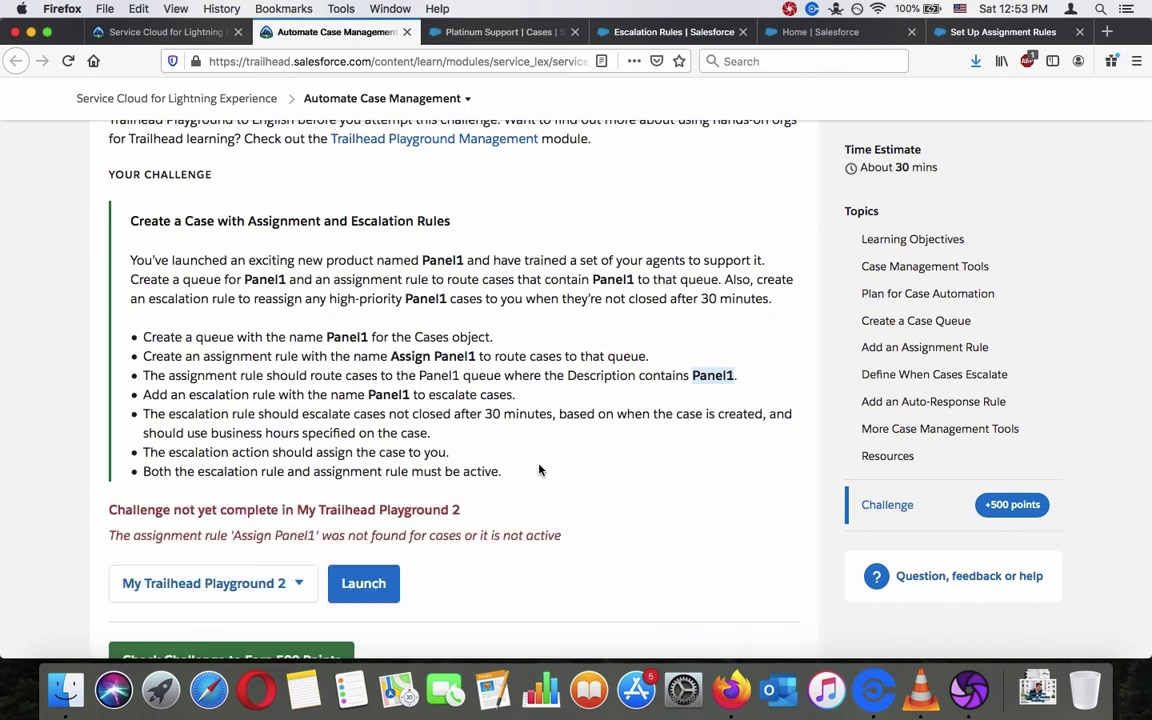
{"action": "left_click", "coordinate": [313, 537]}
{"action": "left_click_drag", "start_coordinate": [313, 537], "coordinate": [236, 533]}
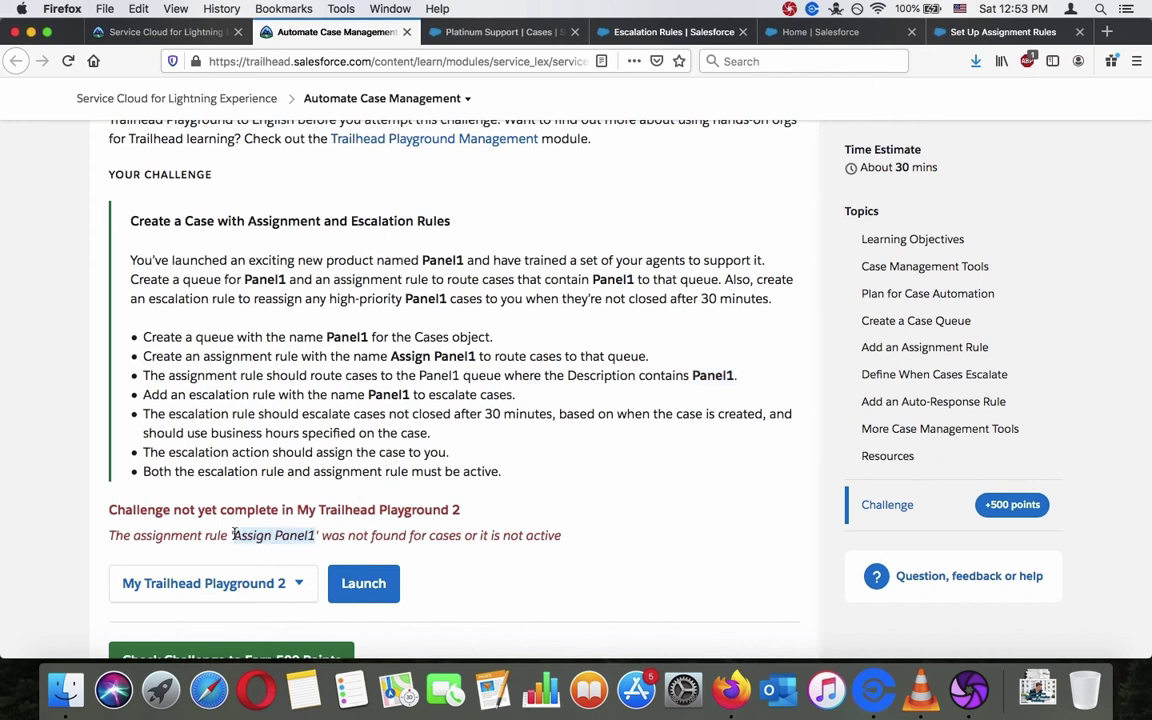
Find Case Assignment Rules in Service Setup with the search term assign and check whether Assign Panel1 is active.
{"action": "left_click", "coordinate": [497, 31]}
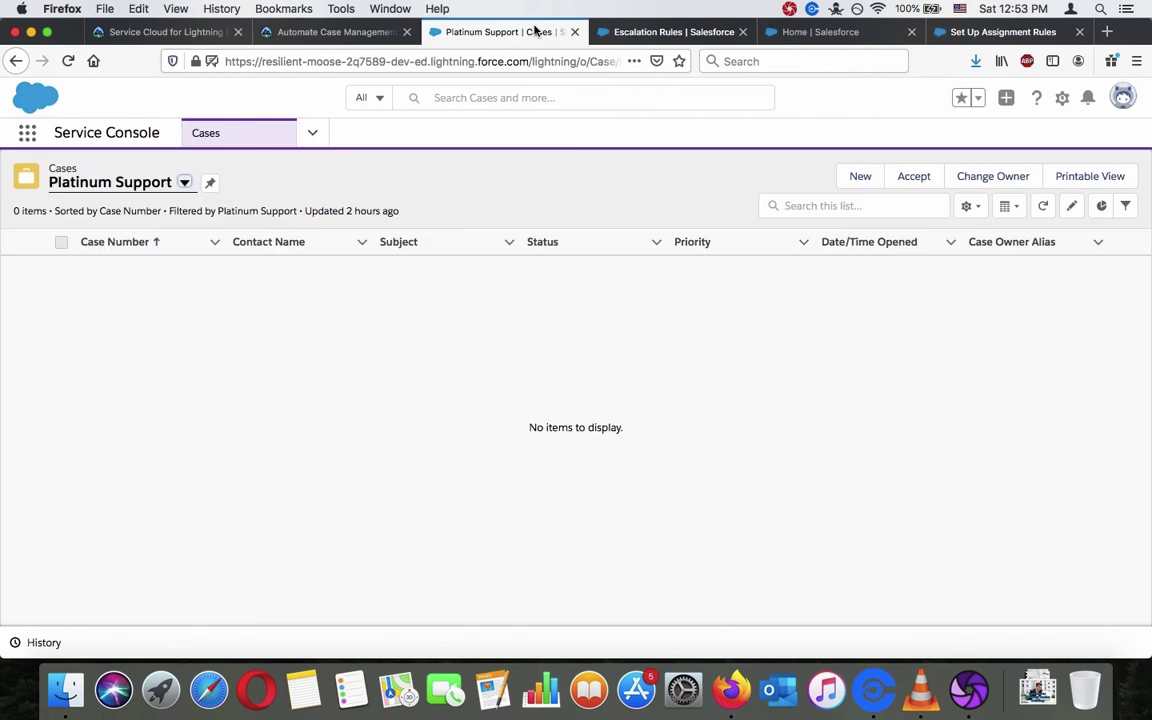
{"action": "left_click", "coordinate": [665, 31]}
{"action": "double_click", "coordinate": [60, 206]}
{"action": "type", "text": "as"}
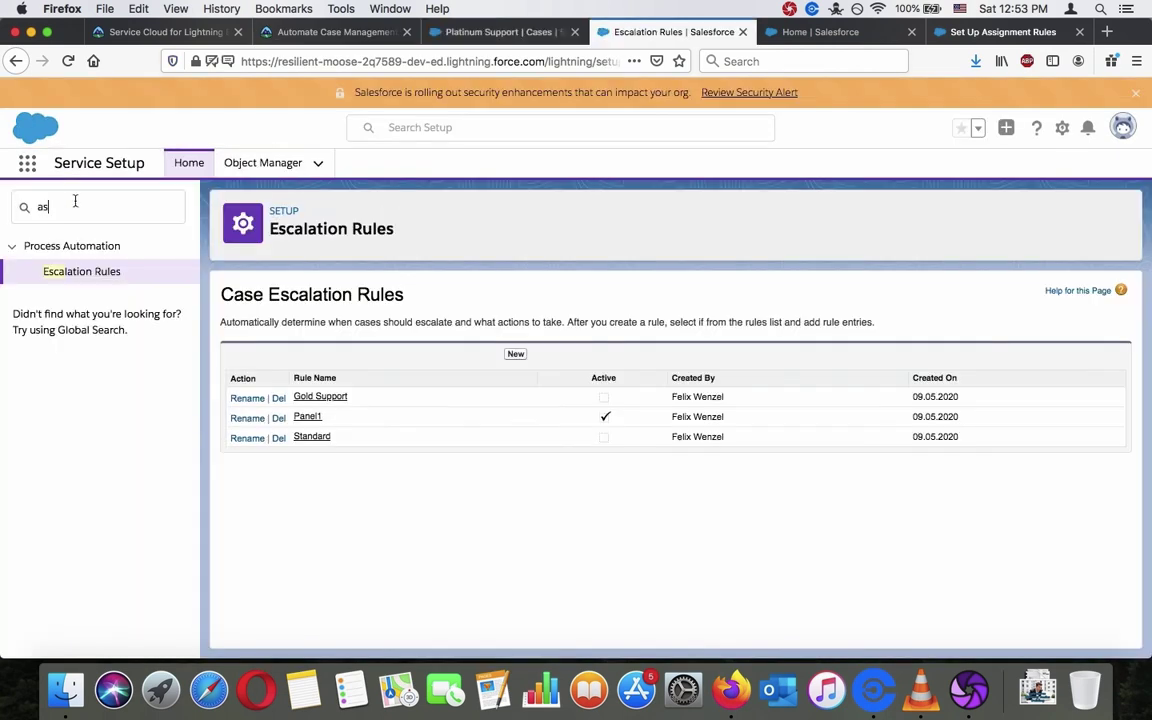
{"action": "type", "text": "s"}
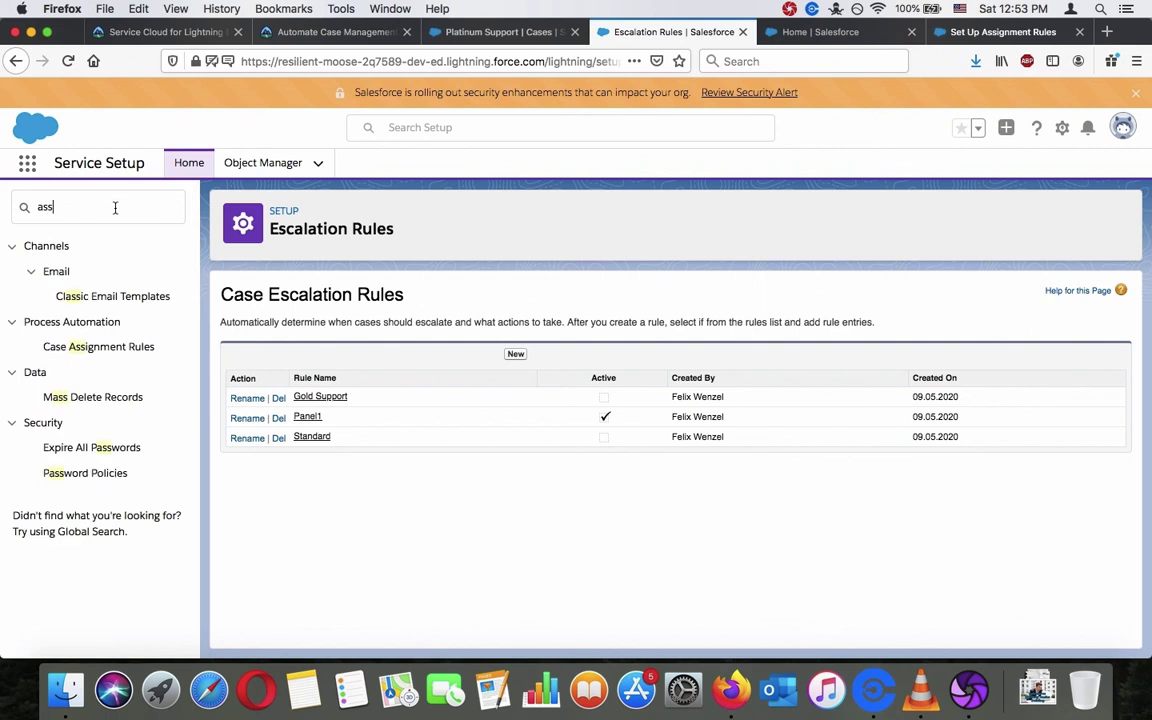
{"action": "type", "text": "ign"}
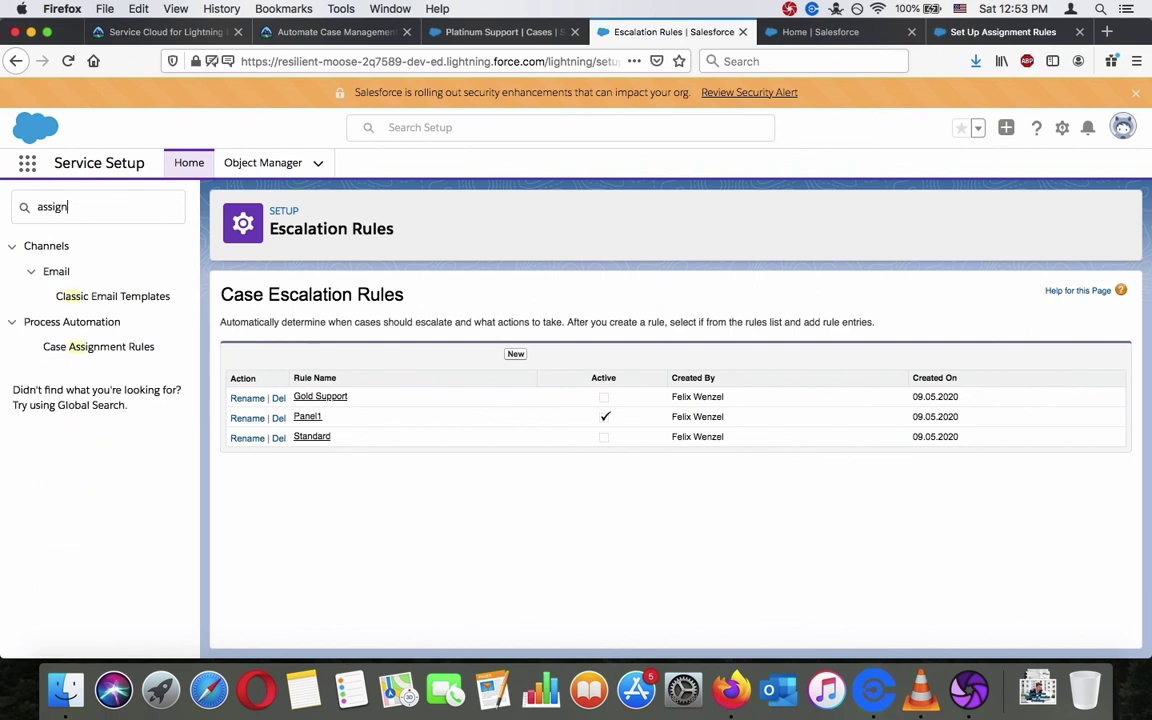
{"action": "left_click", "coordinate": [145, 276]}
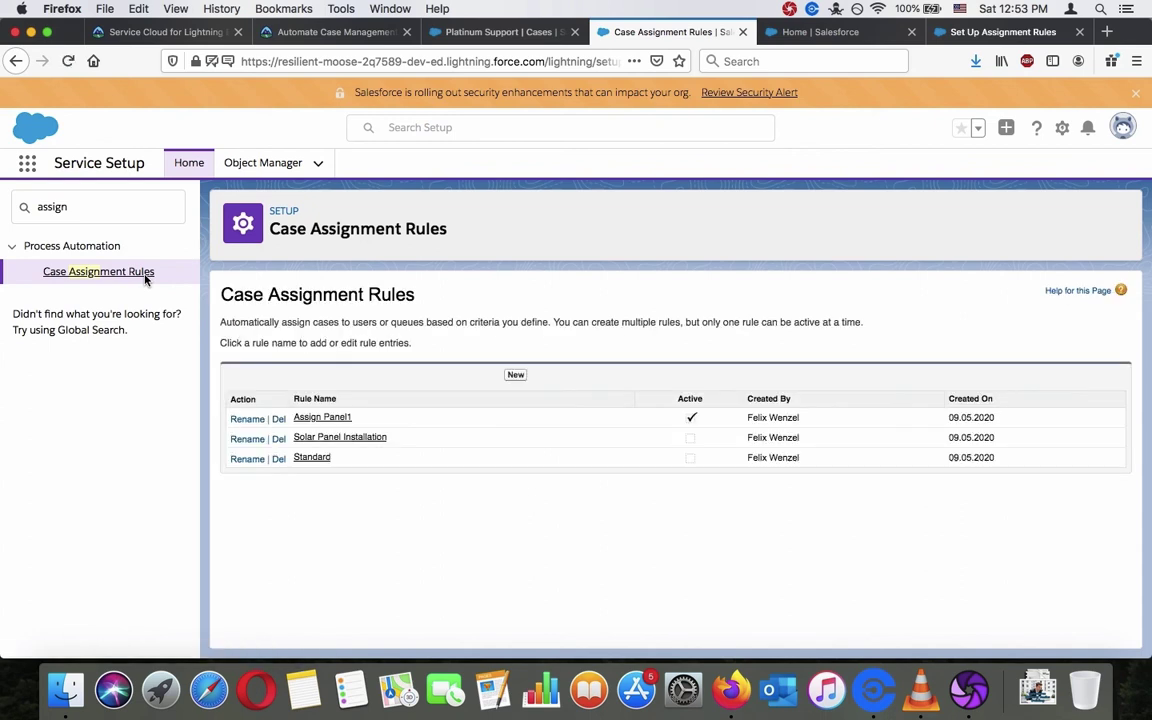
Open the Assign Panel1 assignment rule and compare its details and rule entry with the challenge requirements.
{"action": "left_click", "coordinate": [340, 418]}
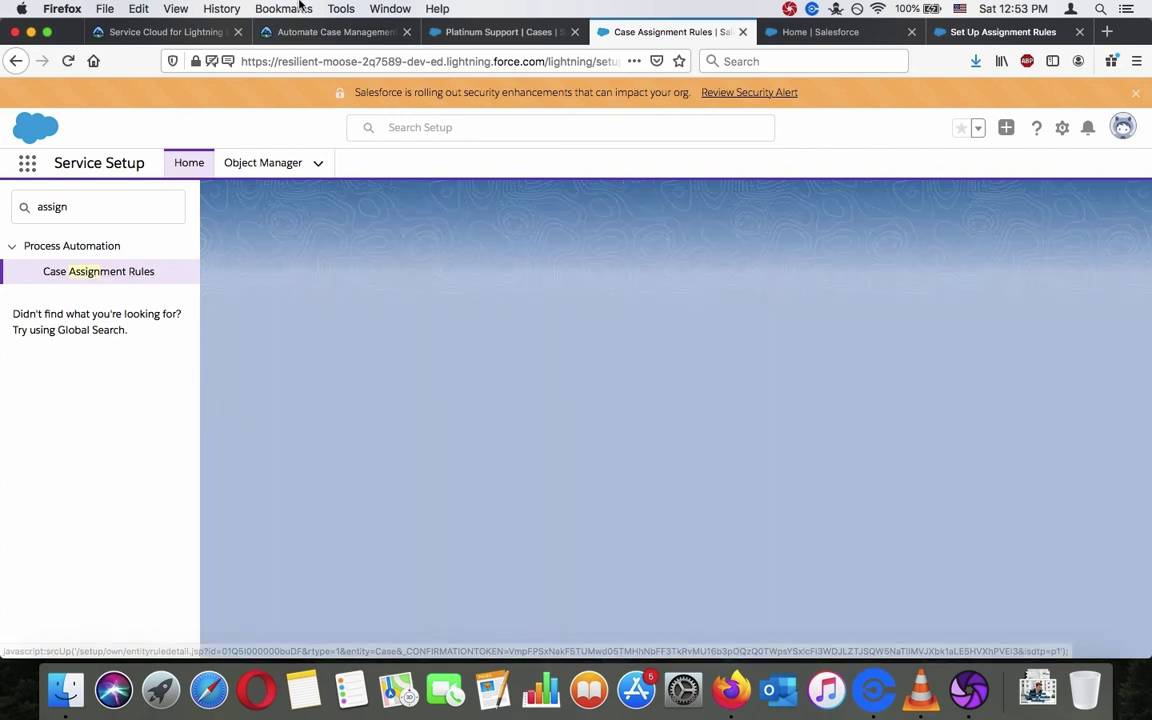
{"action": "left_click", "coordinate": [355, 31]}
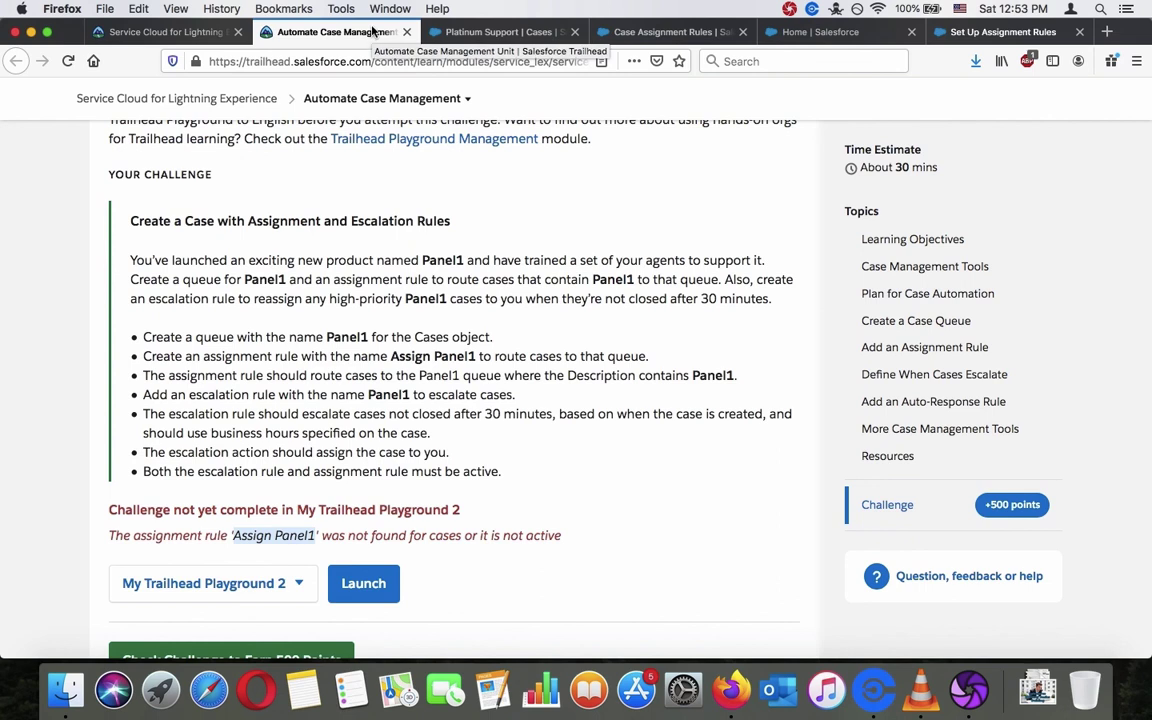
{"action": "left_click", "coordinate": [620, 31]}
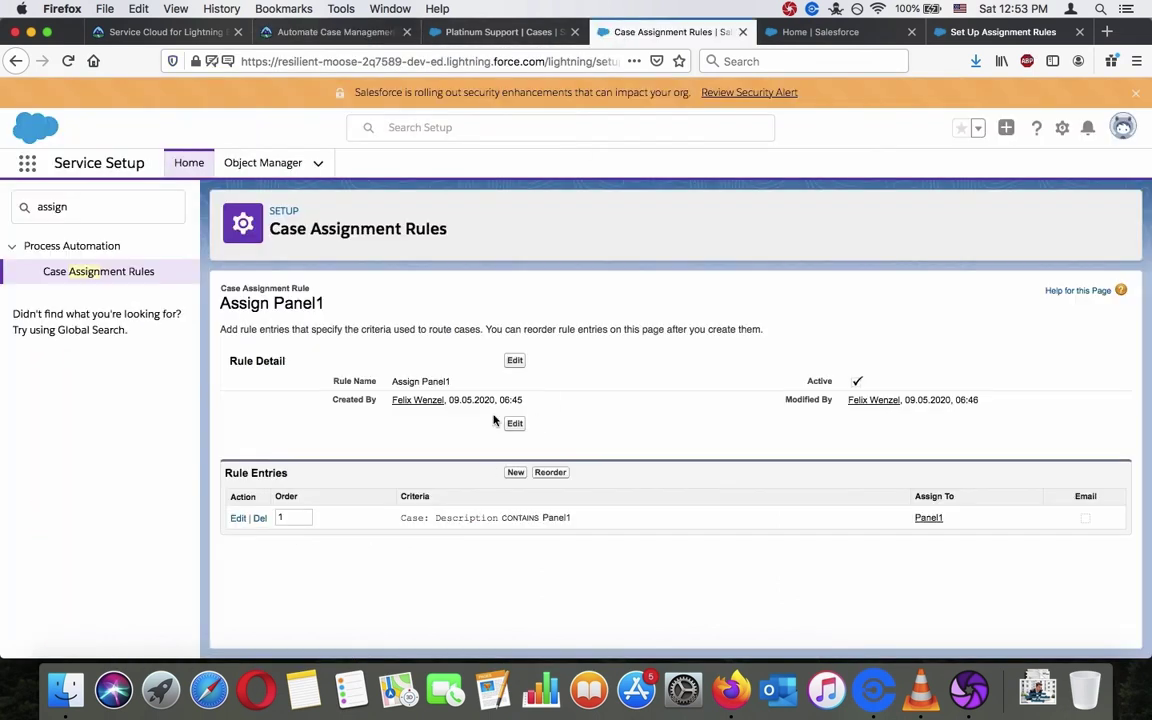
Open the Assign Panel1 rule for editing, check its name and Active setting, and save the rule again.
{"action": "left_click", "coordinate": [513, 360]}
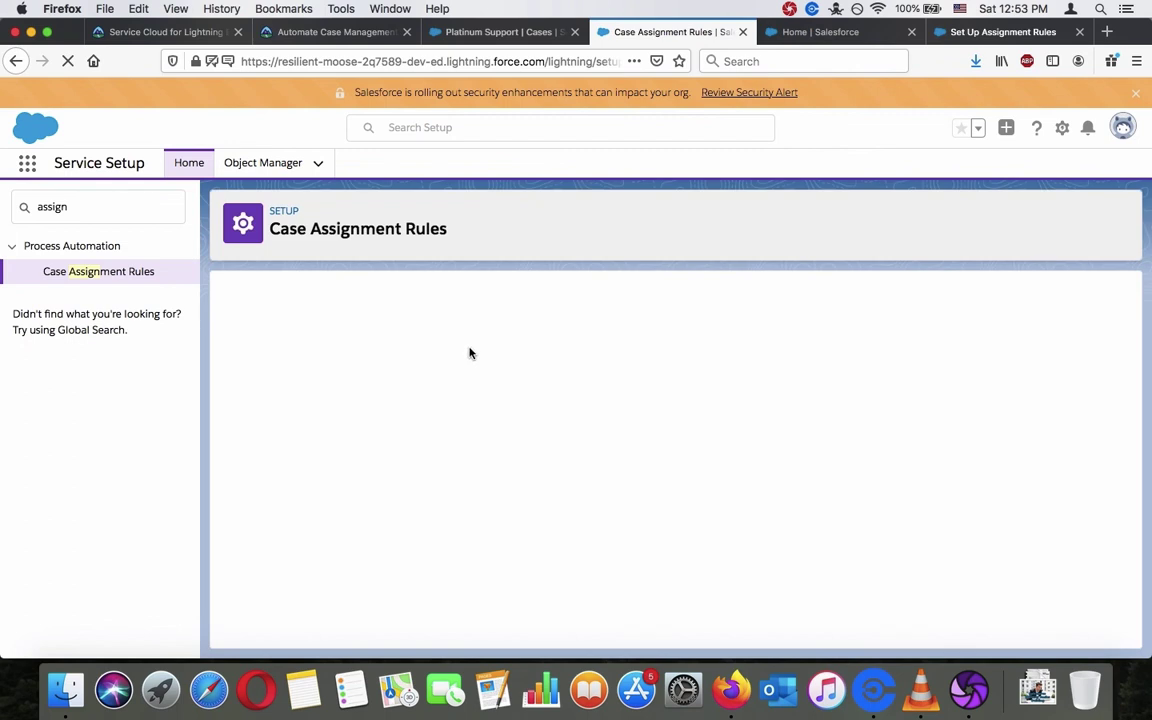
{"action": "triple_click", "coordinate": [445, 400]}
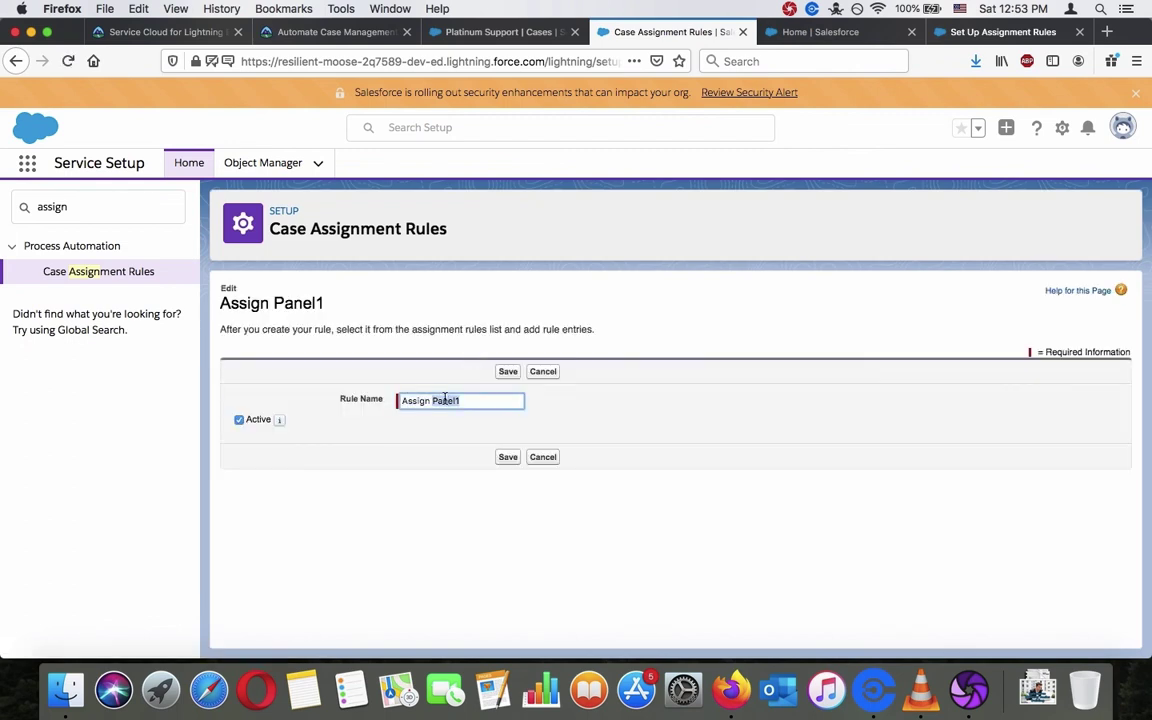
{"action": "left_click", "coordinate": [445, 400]}
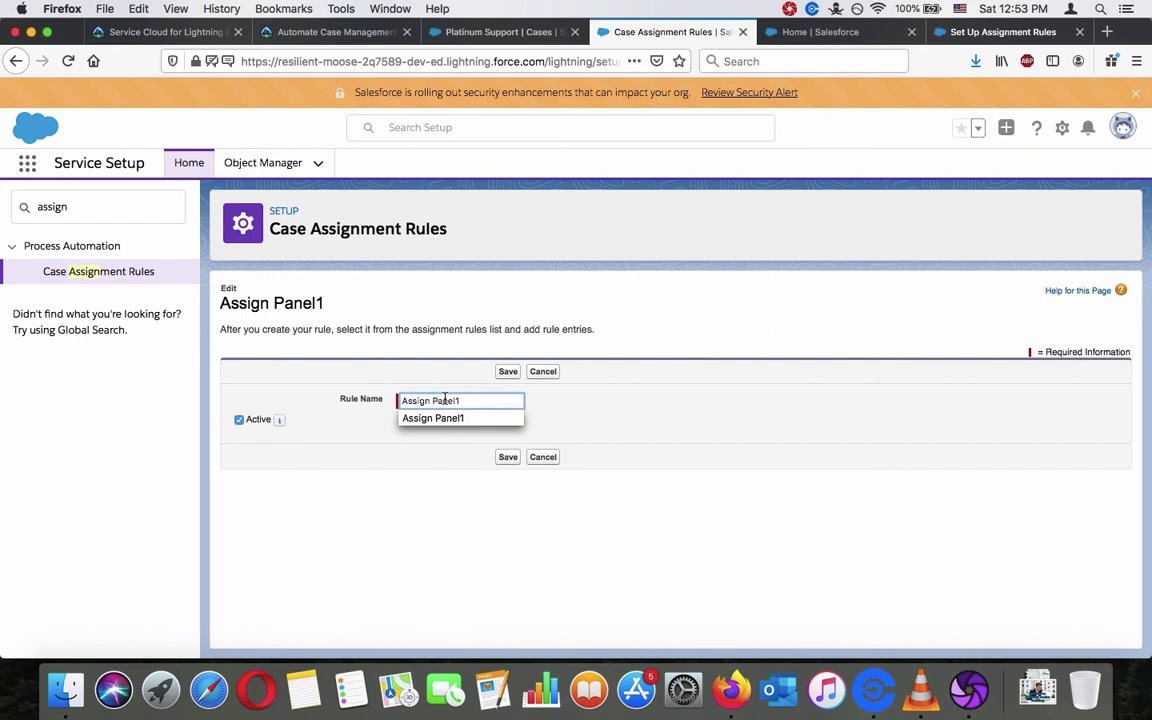
{"action": "left_click", "coordinate": [456, 510]}
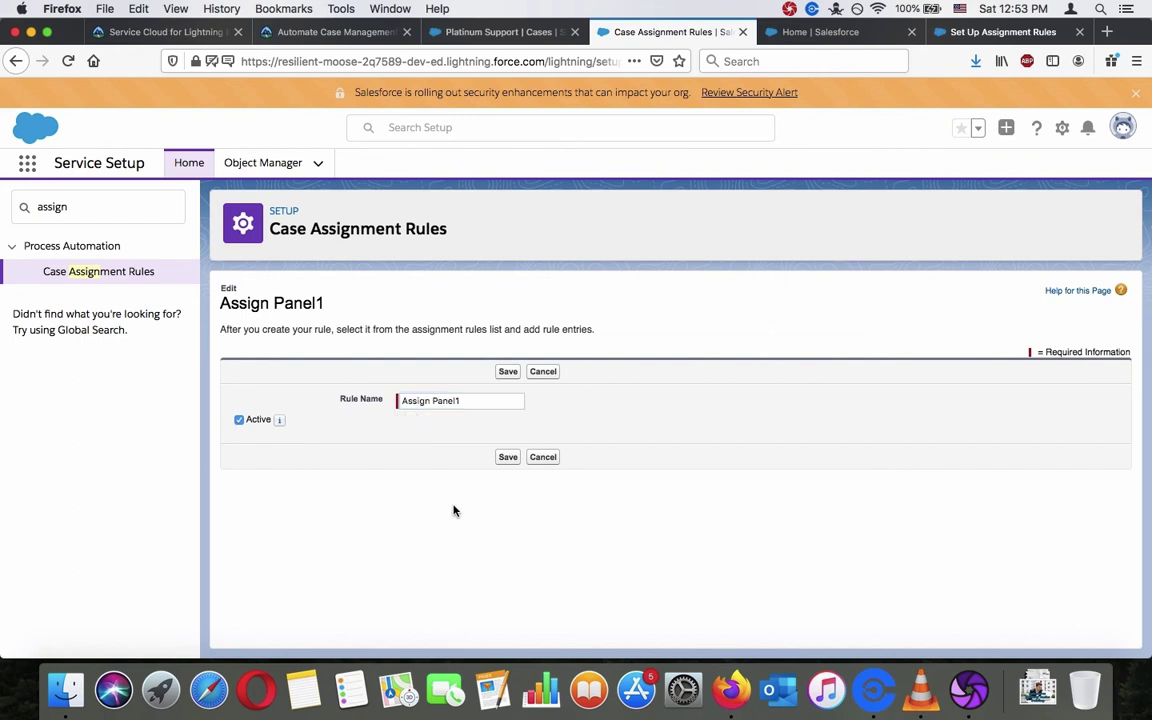
{"action": "left_click", "coordinate": [508, 457]}
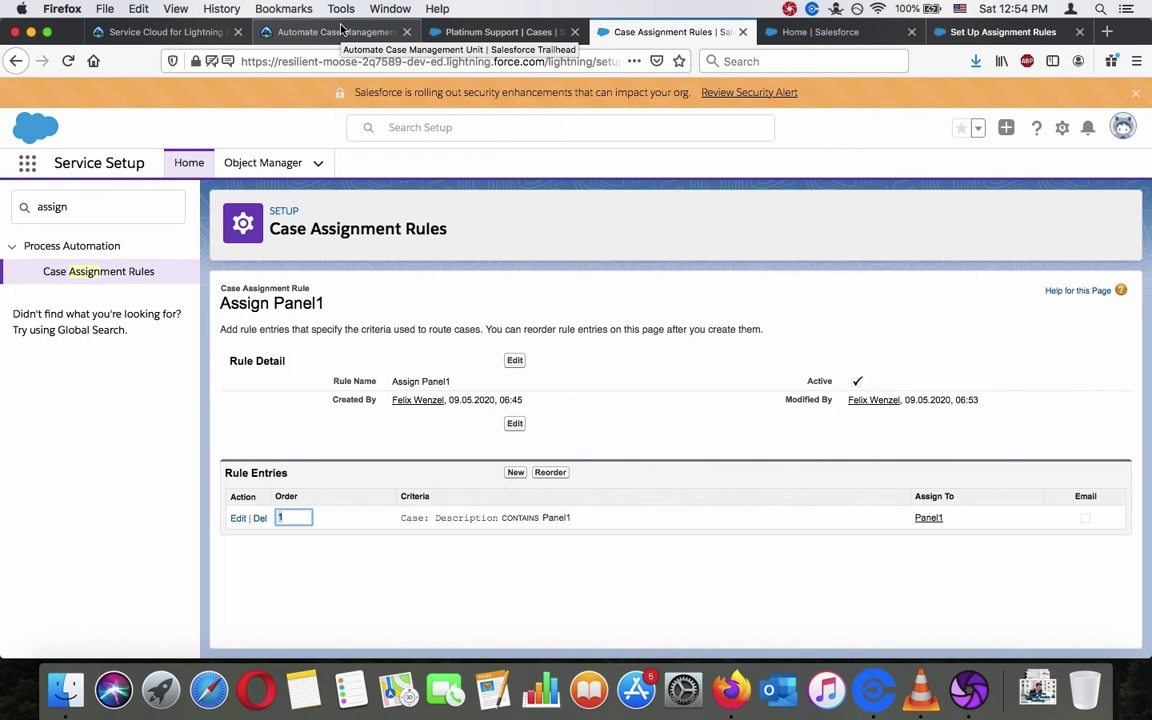
Choose New Playground as the challenge org, run the challenge check on Trailhead again and view its result.
{"action": "left_click", "coordinate": [341, 30]}
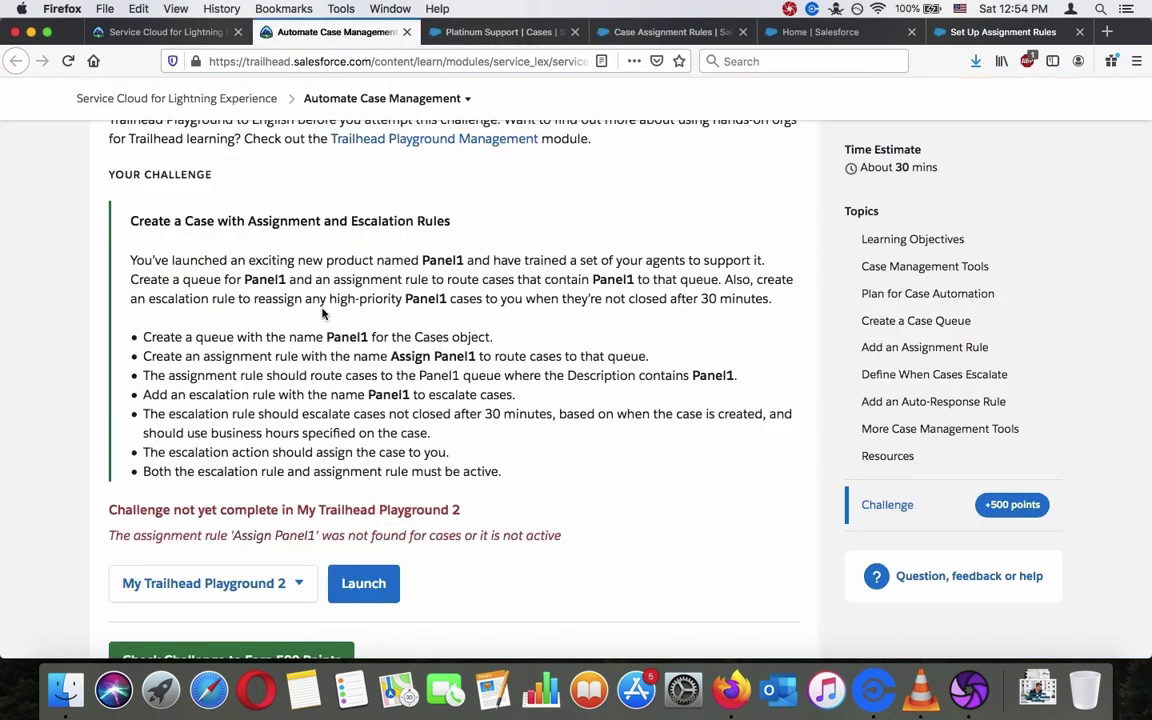
{"action": "scroll", "coordinate": [265, 378], "scroll_direction": "down", "scroll_amount": 4}
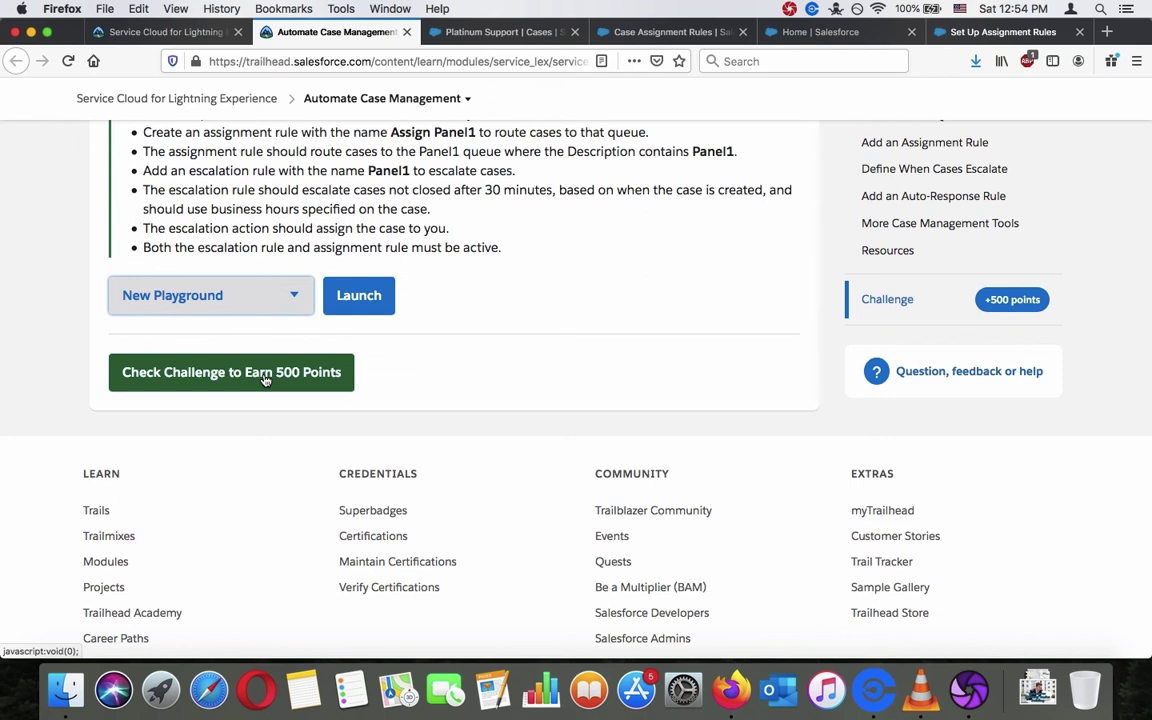
{"action": "left_click", "coordinate": [265, 378]}
{"action": "scroll", "coordinate": [537, 324], "scroll_direction": "up", "scroll_amount": 3}
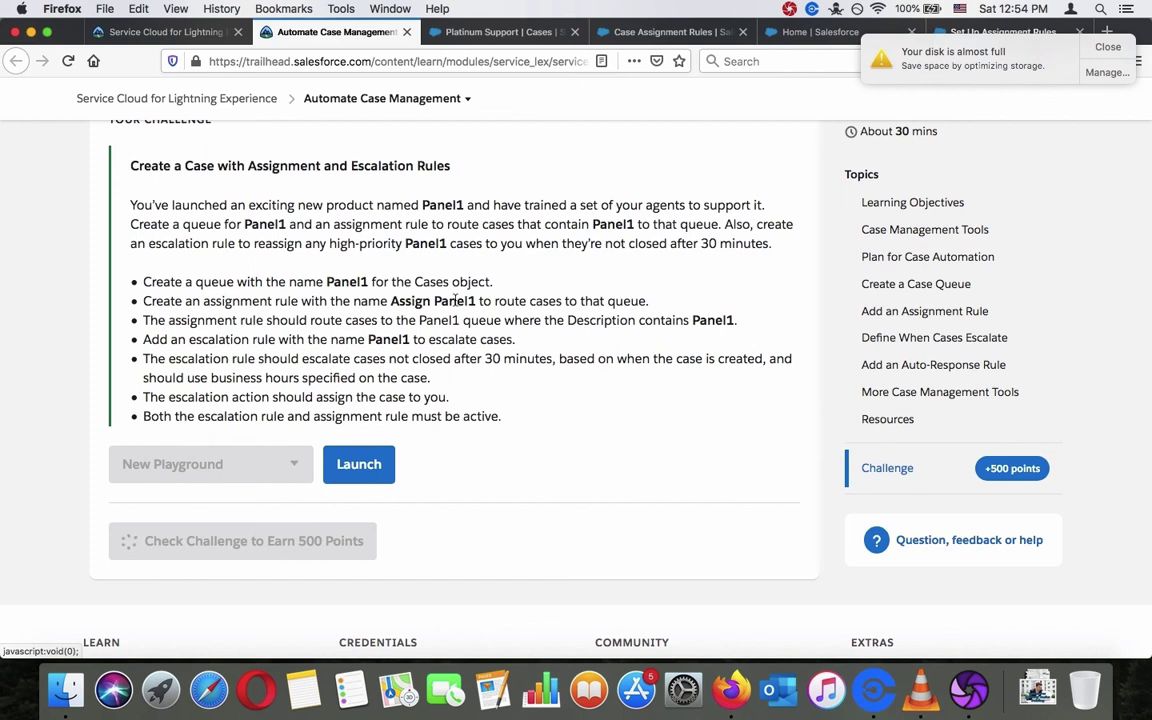
{"action": "left_click", "coordinate": [601, 46]}
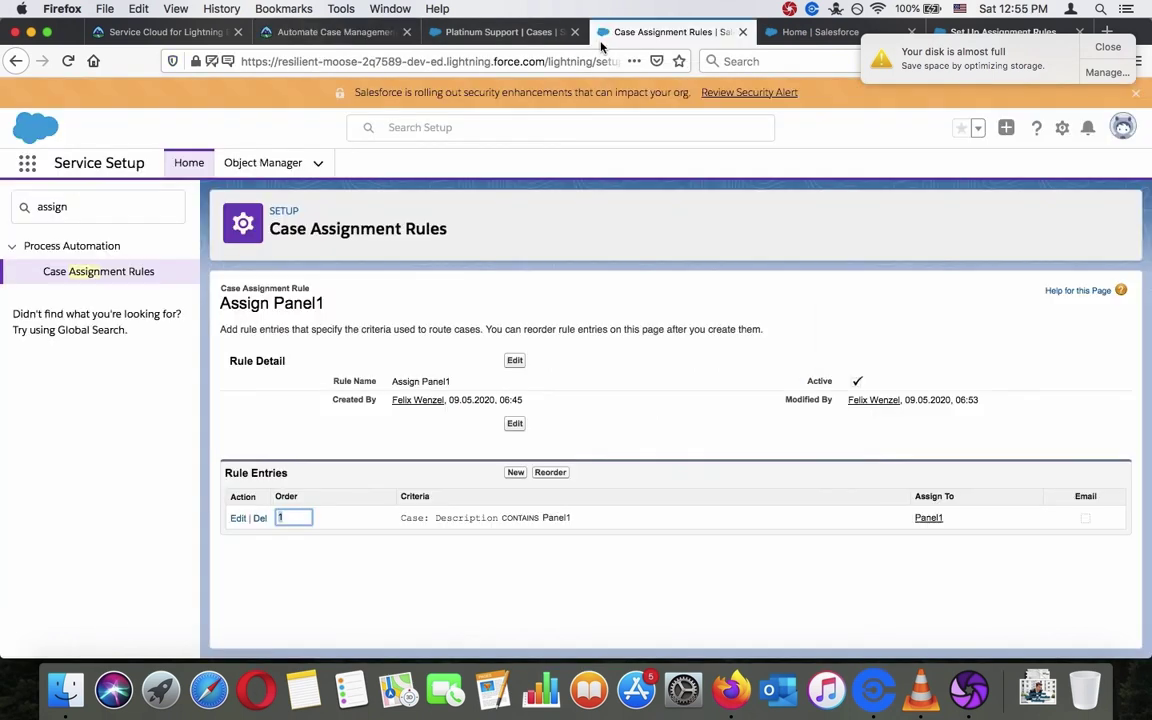
{"action": "left_click", "coordinate": [282, 44]}
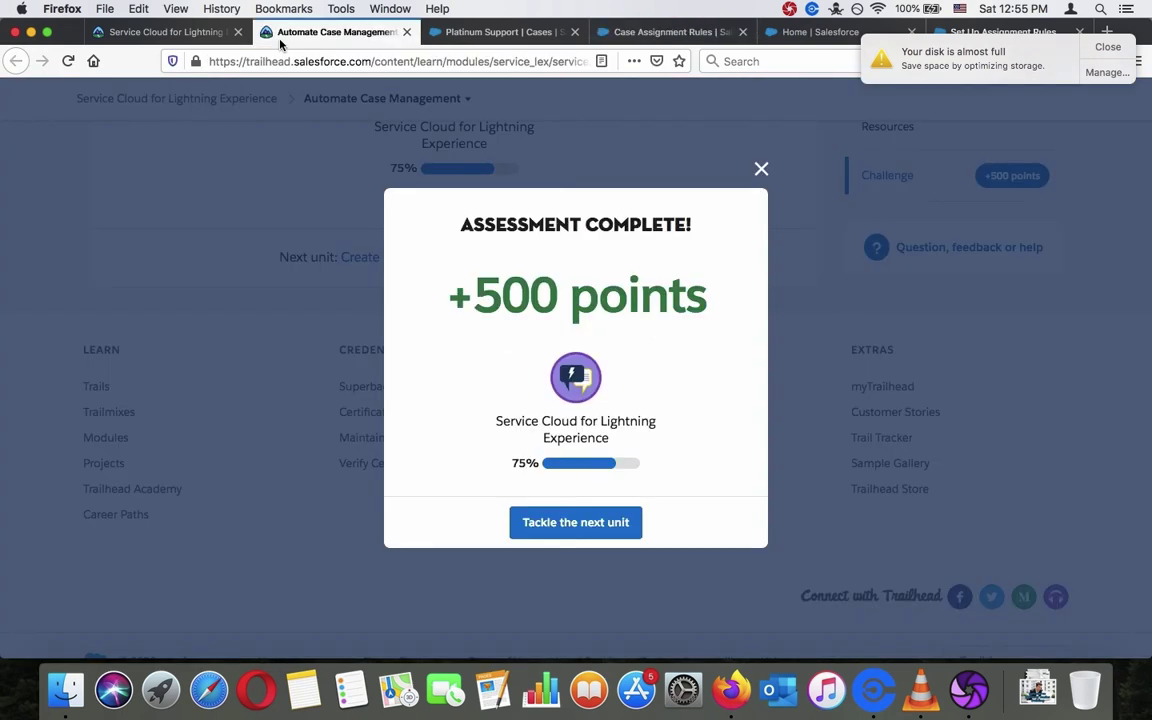
Dismiss the low disk space notification covering the Trailhead page.
{"action": "triple_click", "coordinate": [570, 420]}
{"action": "left_click", "coordinate": [570, 422]}
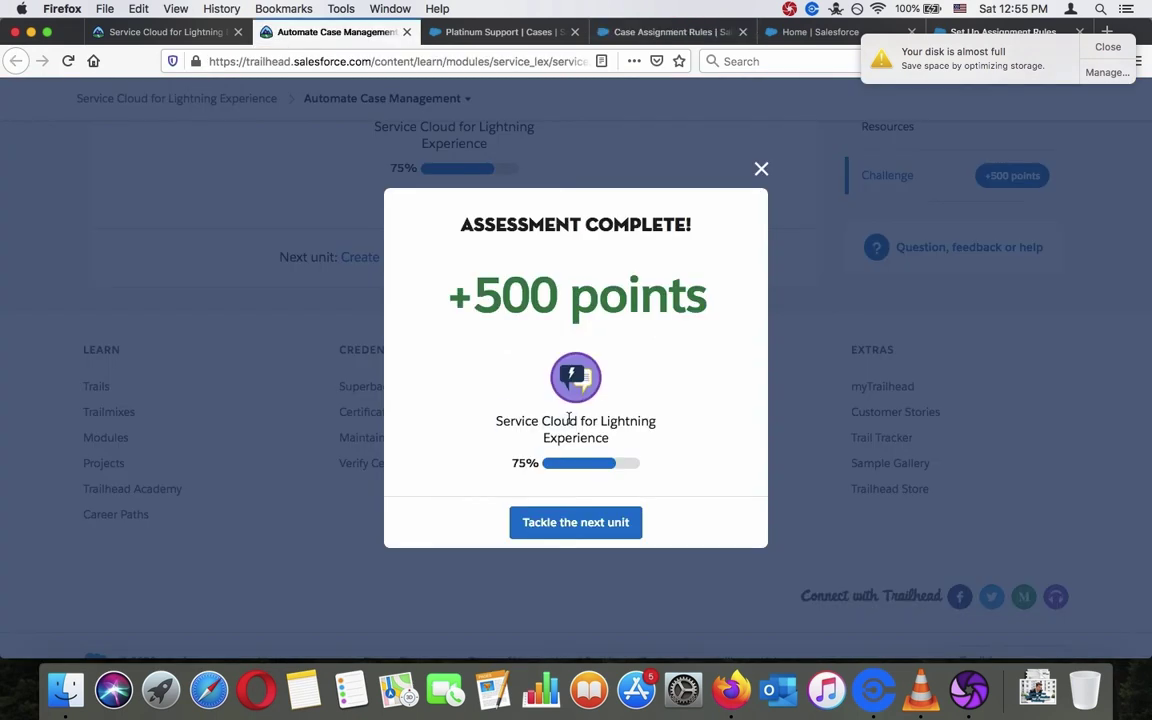
{"action": "left_click", "coordinate": [1108, 47]}
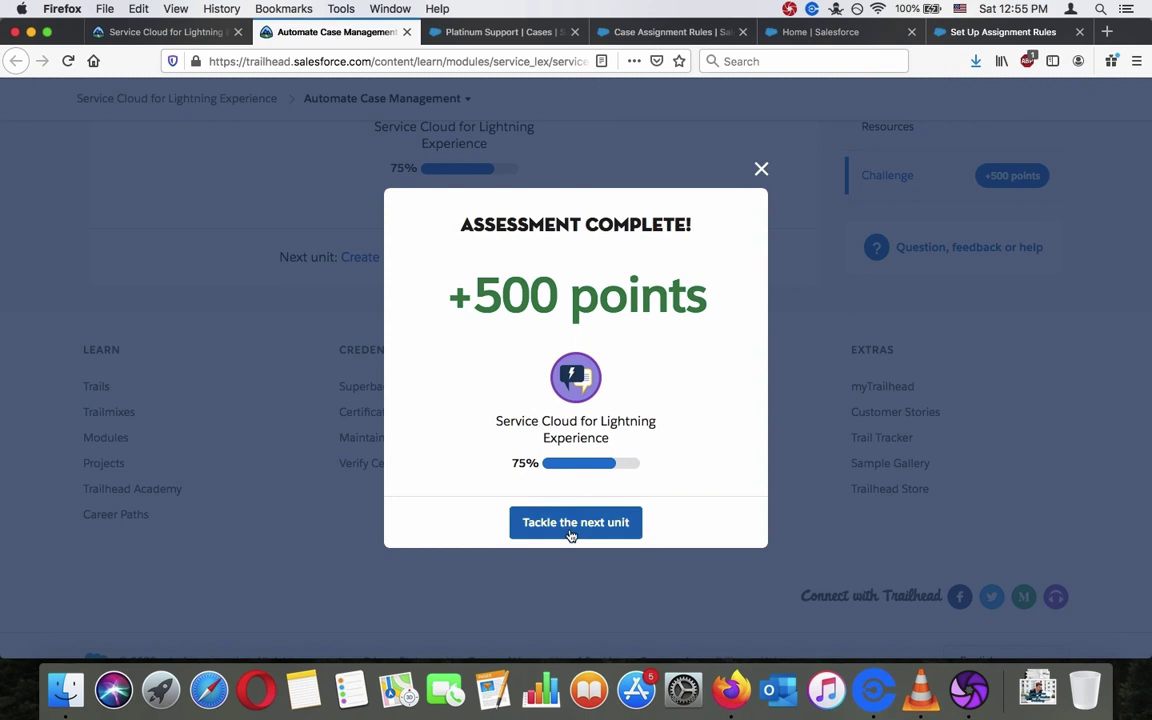